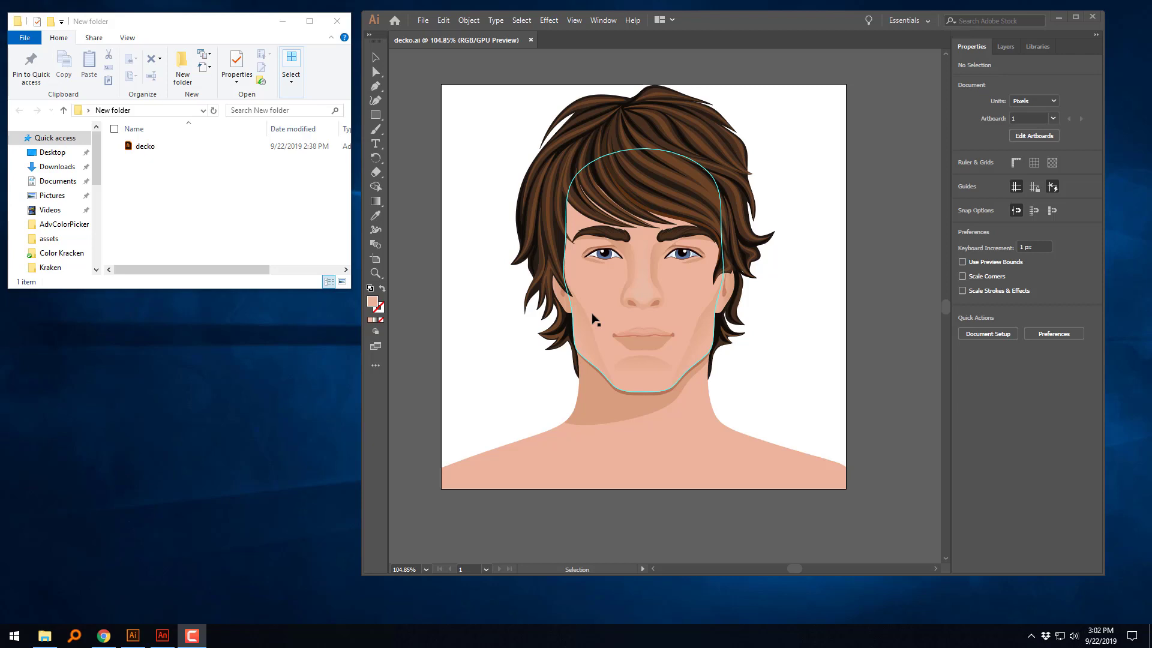
# Step: Display the document's layers and maximize the Illustrator window
pyautogui.click(1009, 47)
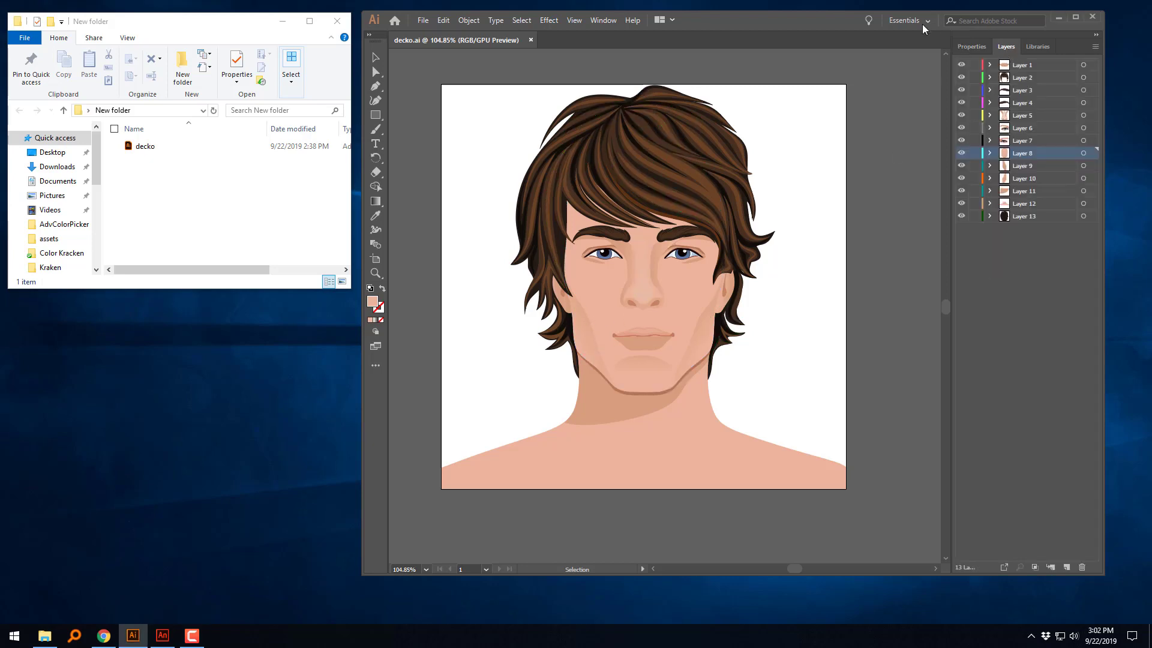
pyautogui.moveTo(836, 23); pyautogui.dragTo(758, 30)
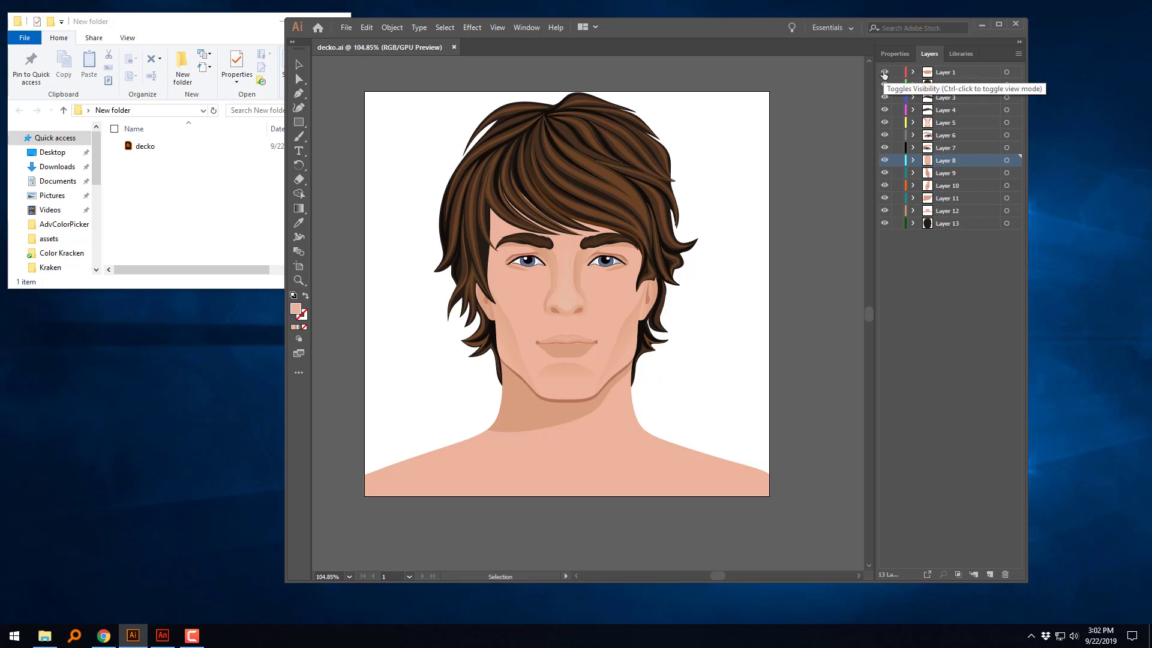
pyautogui.click(1000, 24)
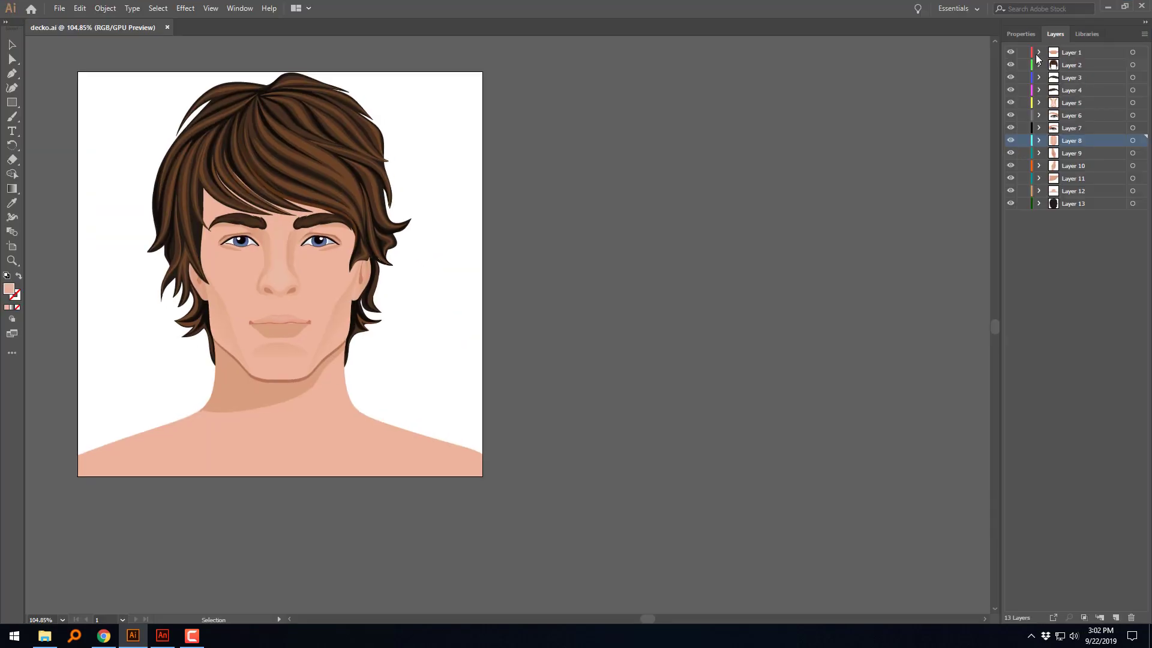
# Step: Hide Layer 1 and Layers 3 through 12, leaving only the hair on Layers 2 and 13 visible
pyautogui.click(1010, 52)
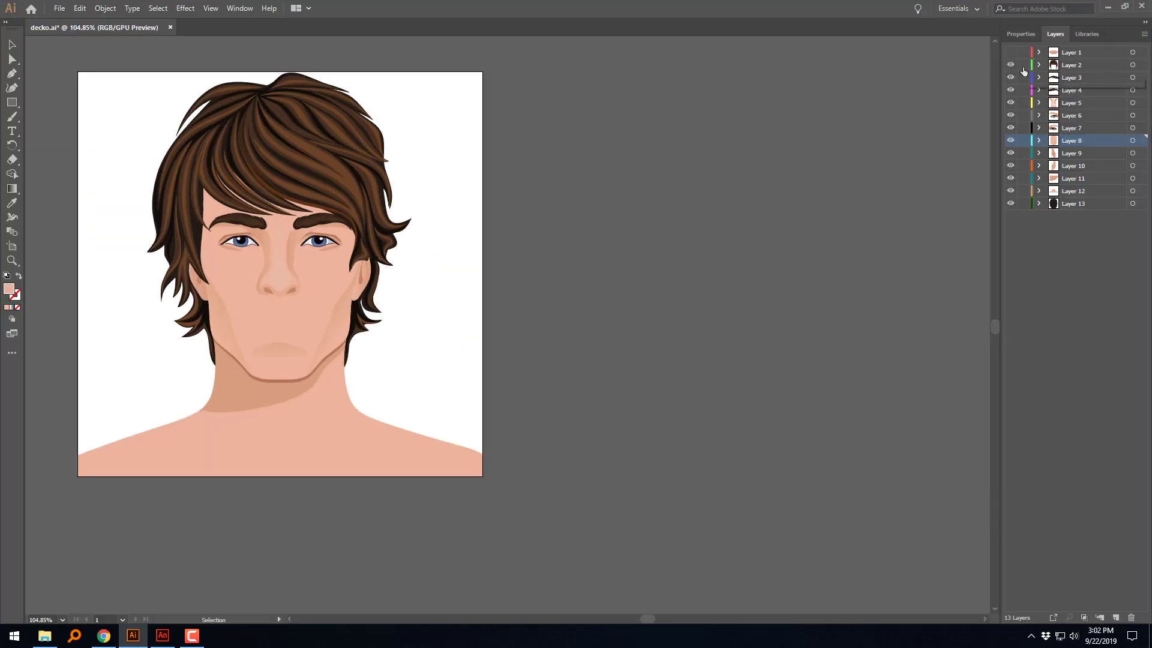
pyautogui.click(1010, 78)
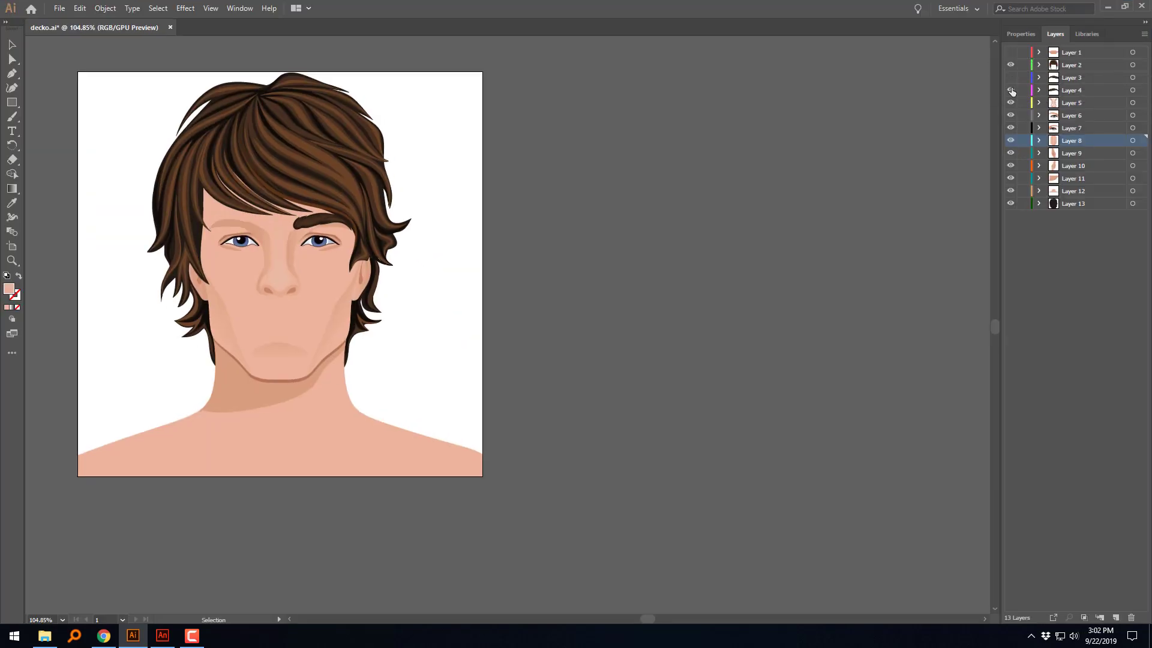
pyautogui.click(1010, 90)
pyautogui.click(1010, 103)
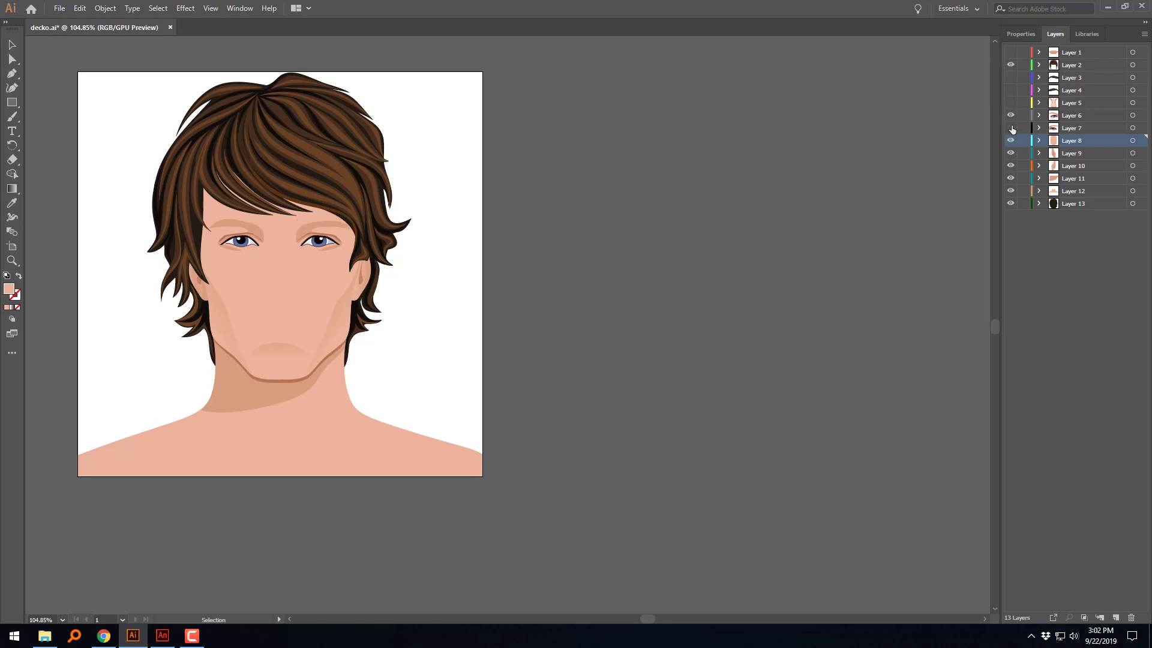
pyautogui.click(1010, 115)
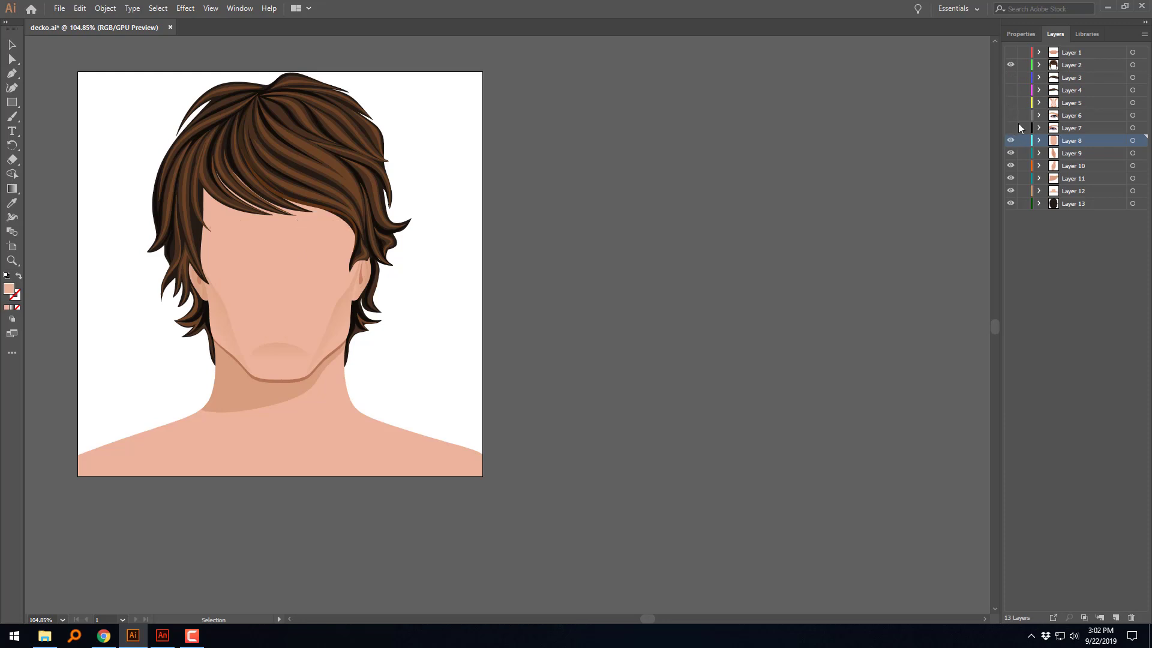
pyautogui.click(1010, 153)
pyautogui.click(1010, 166)
pyautogui.click(1010, 179)
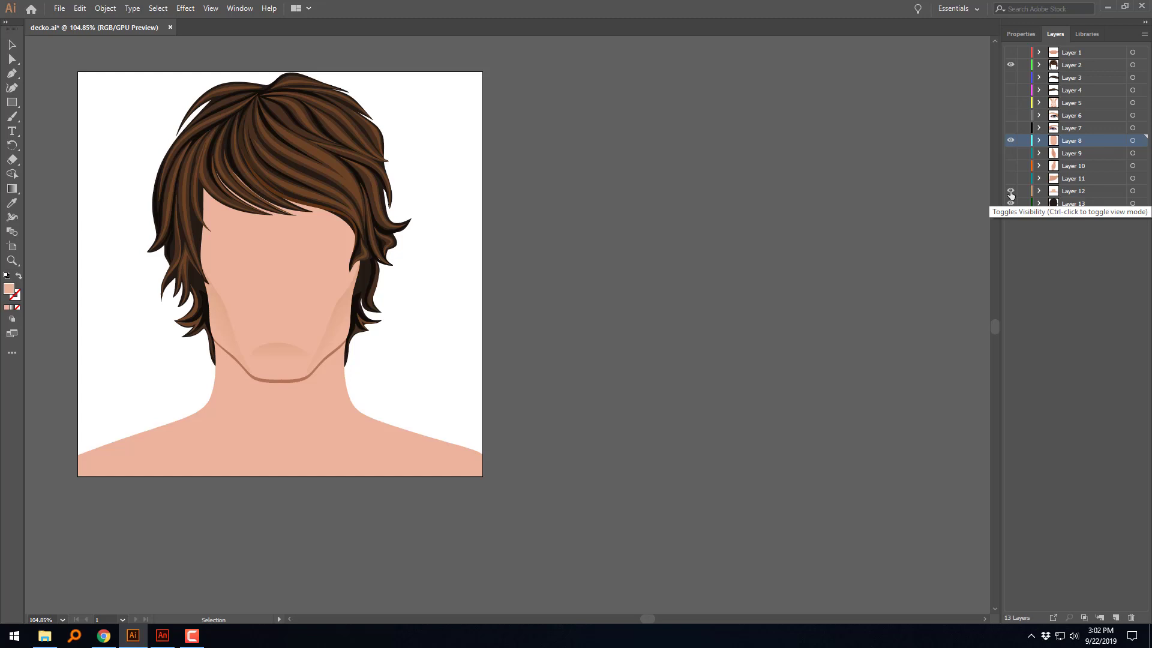
pyautogui.click(1010, 192)
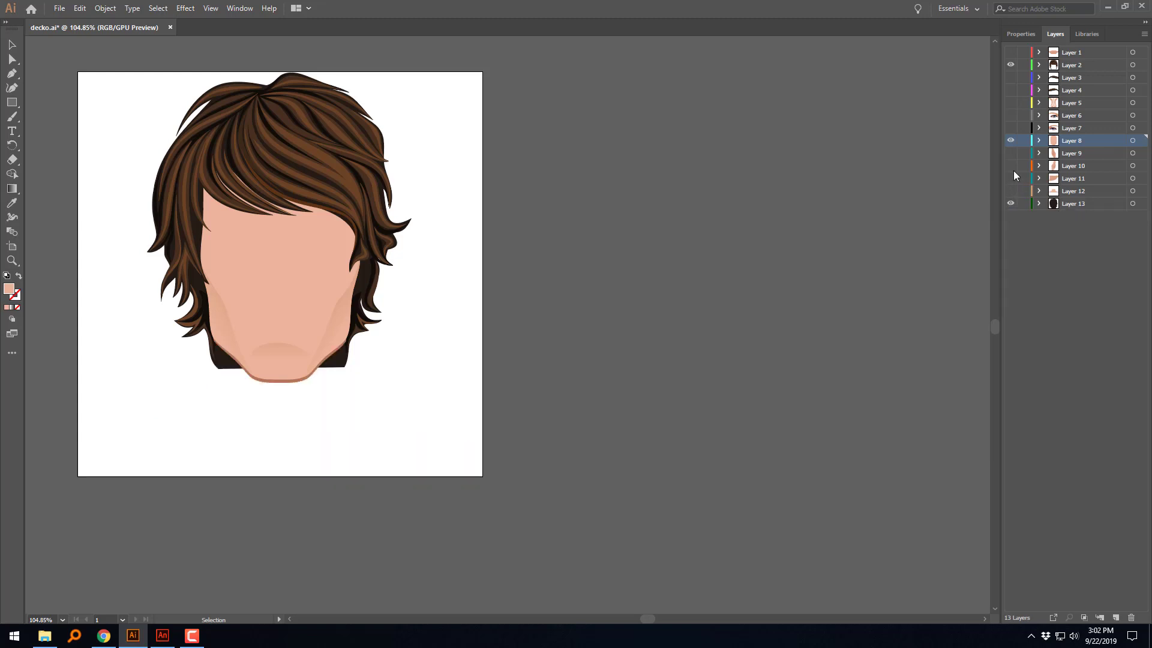
pyautogui.click(1012, 142)
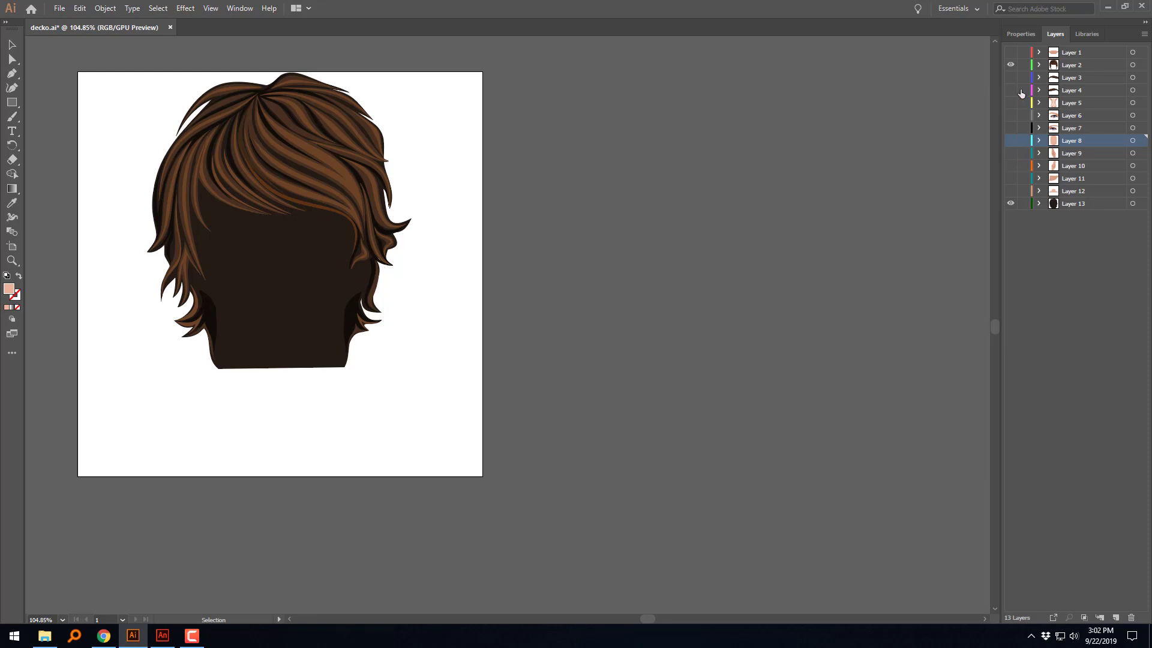
# Step: Toggle the visibility of Layer 2 and Layer 13 to compare the front and back hair, leaving both visible and Layer 2 selected
pyautogui.click(1010, 65)
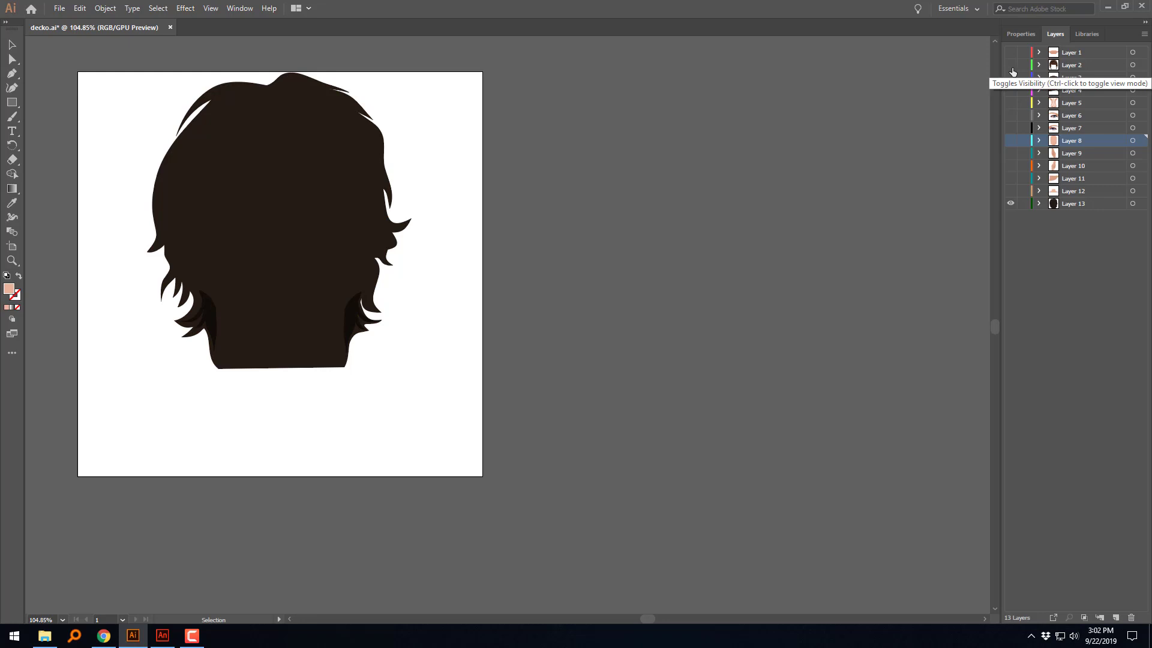
pyautogui.click(1012, 66)
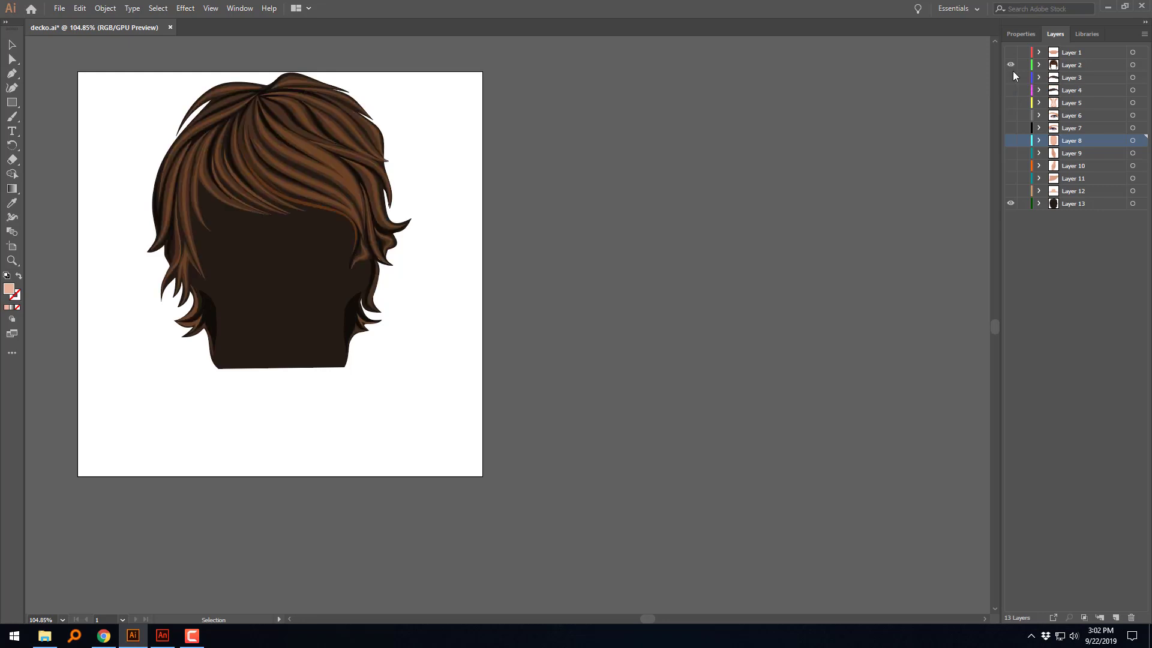
pyautogui.click(1009, 204)
pyautogui.click(1009, 205)
pyautogui.click(1010, 204)
pyautogui.click(1009, 204)
pyautogui.click(1010, 65)
pyautogui.click(1011, 65)
pyautogui.click(1010, 65)
pyautogui.click(1010, 65)
pyautogui.click(1010, 65)
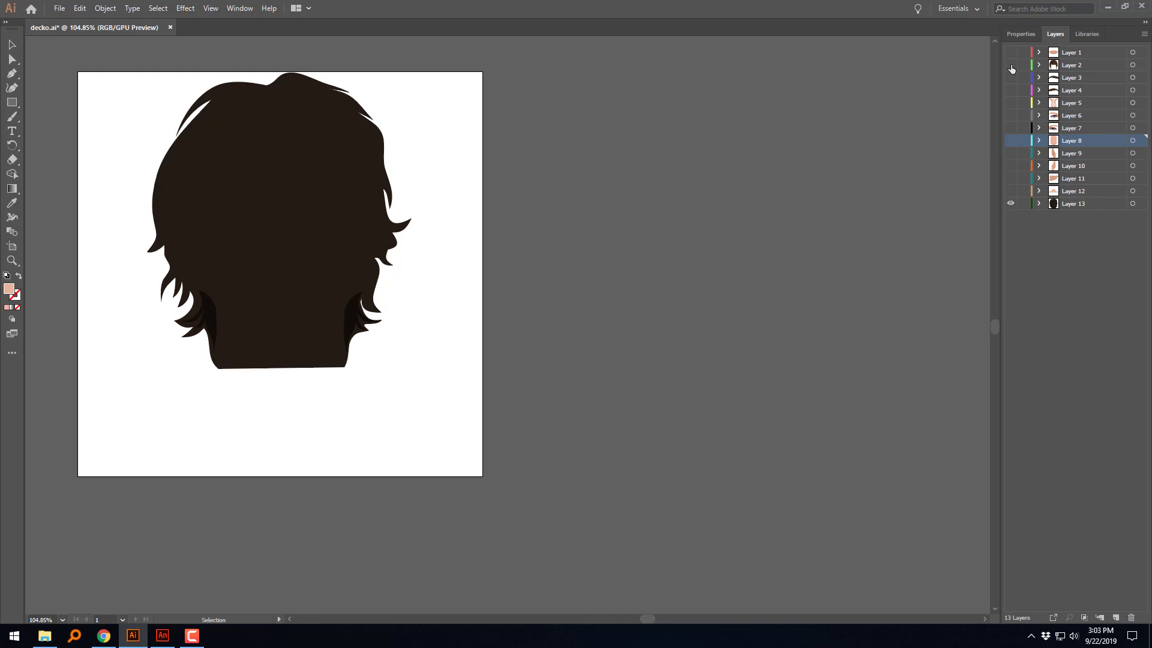
pyautogui.click(1010, 65)
pyautogui.click(1010, 64)
pyautogui.click(1010, 65)
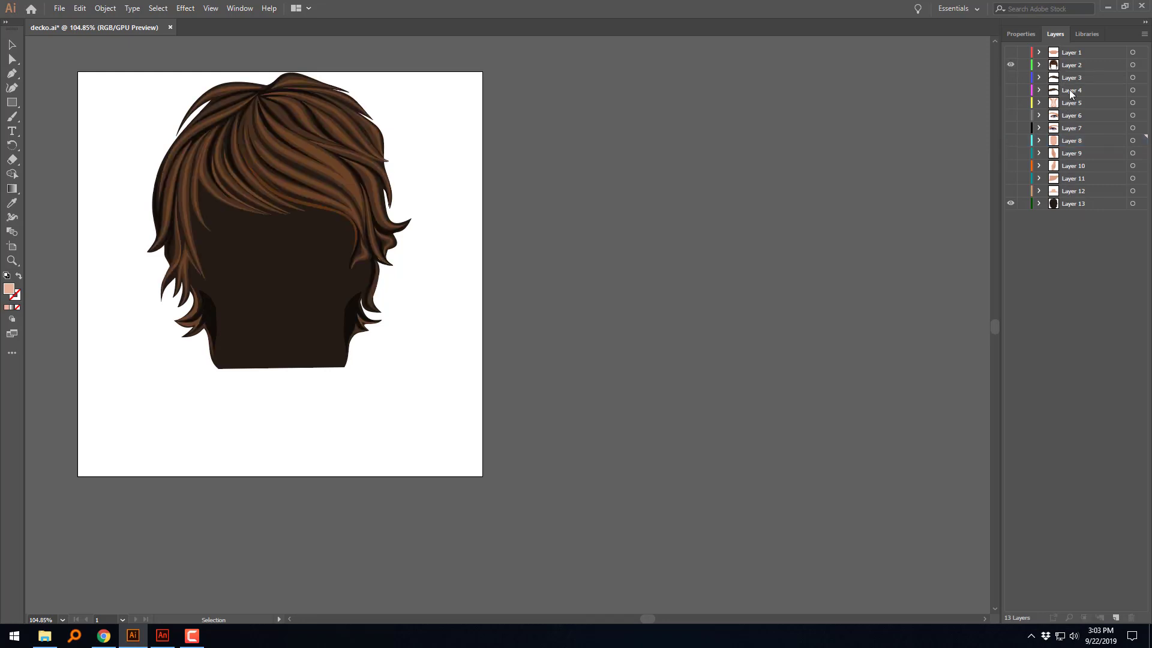
pyautogui.click(1069, 71)
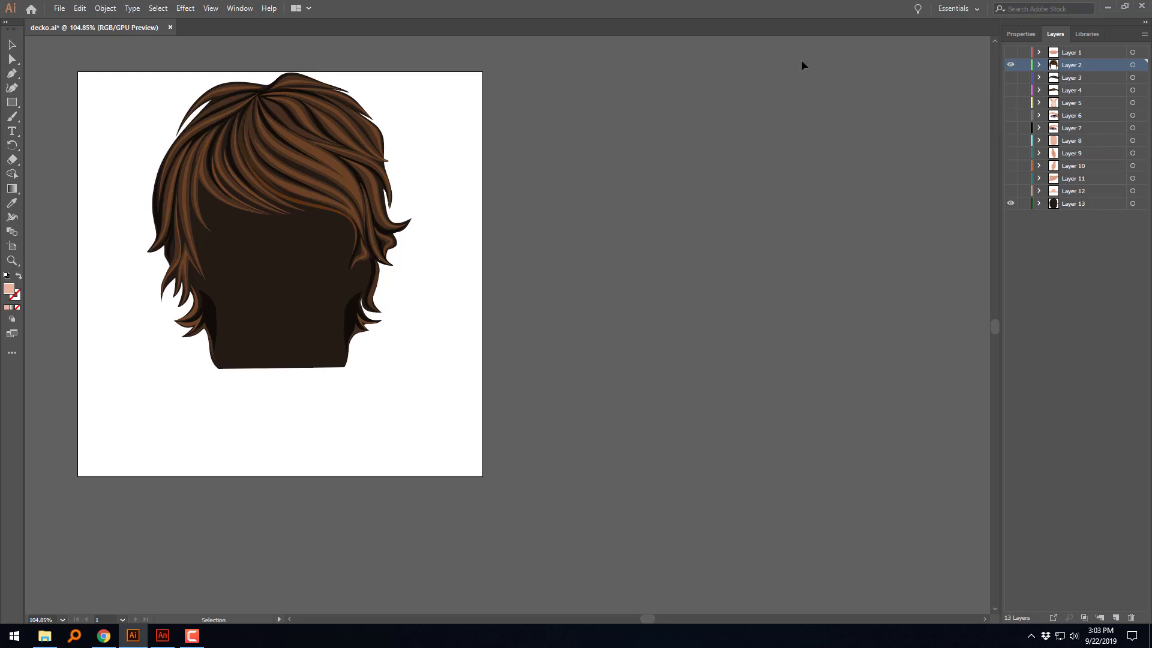
pyautogui.click(60, 12)
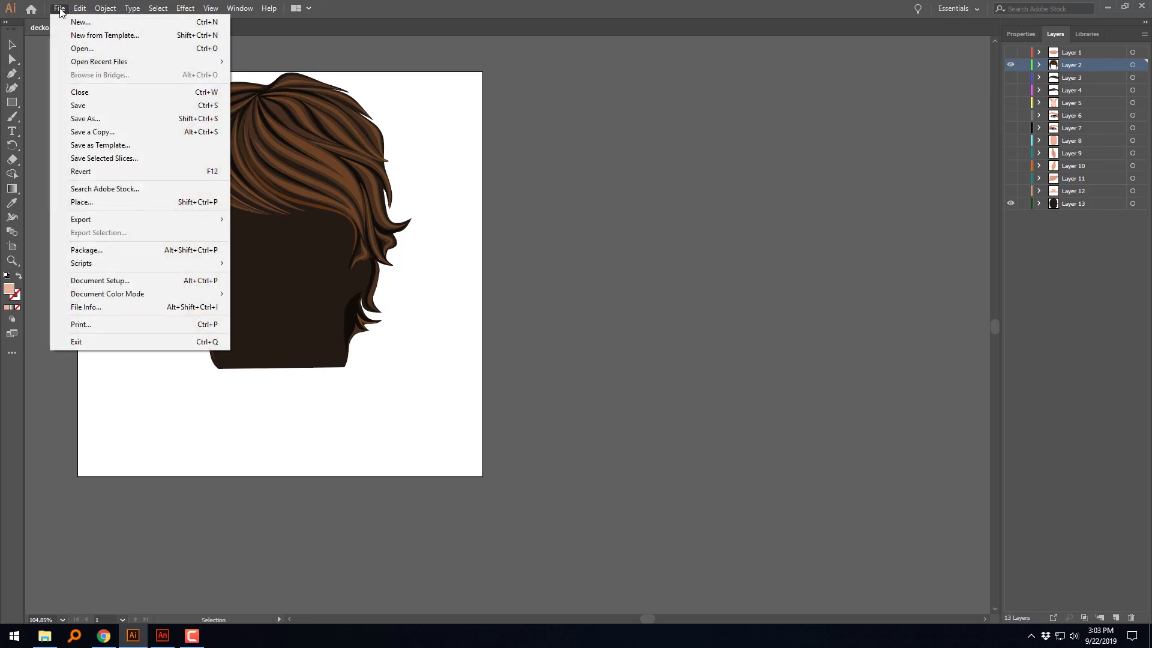
pyautogui.moveTo(117, 221)
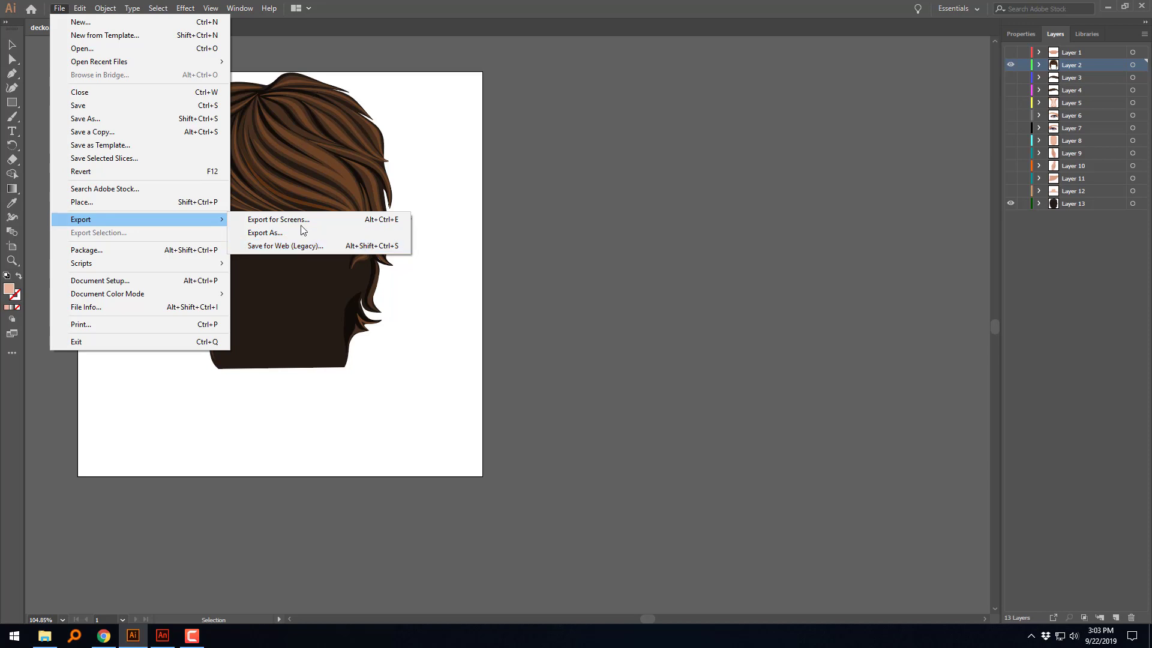
pyautogui.click(270, 232)
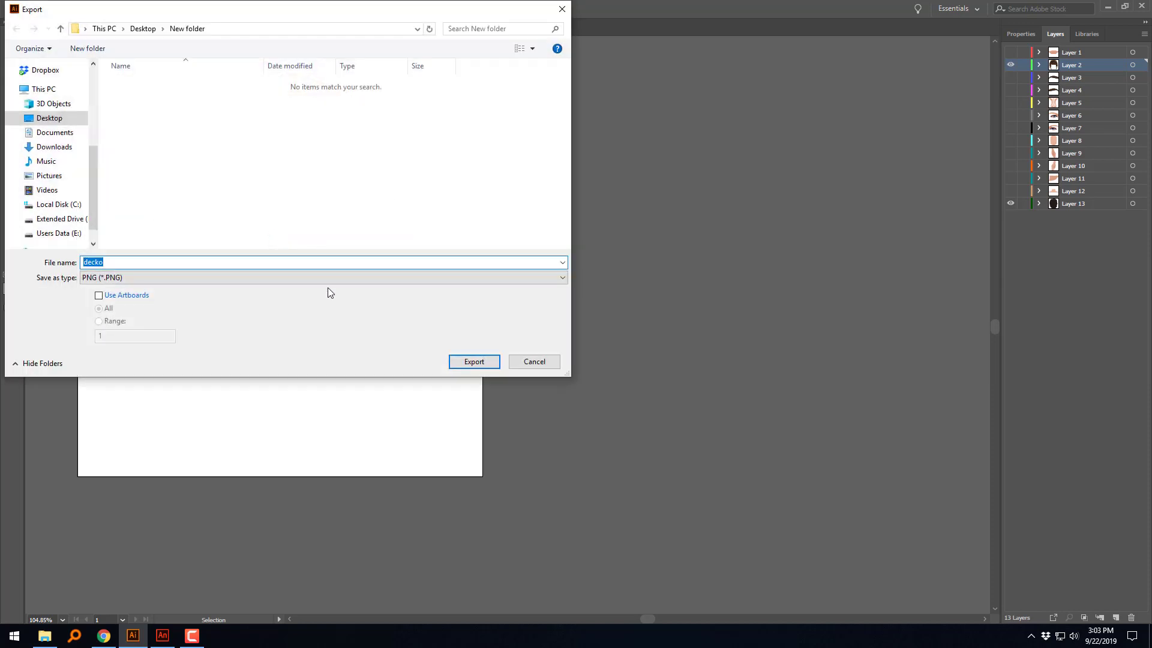
pyautogui.click(321, 282)
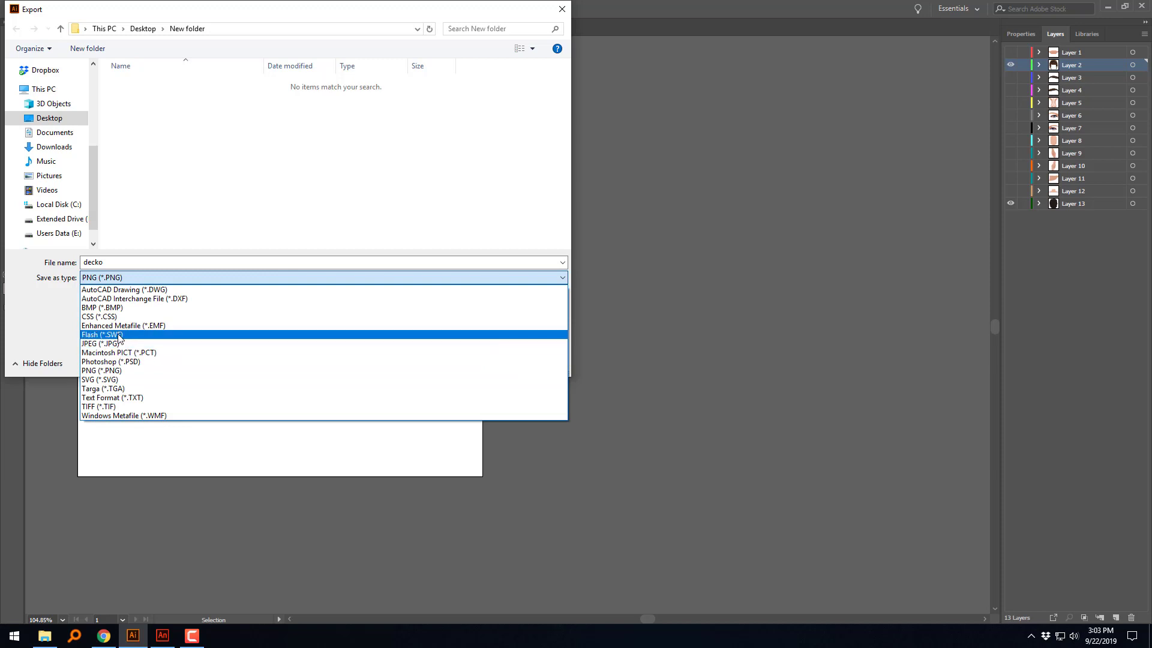
pyautogui.click(302, 184)
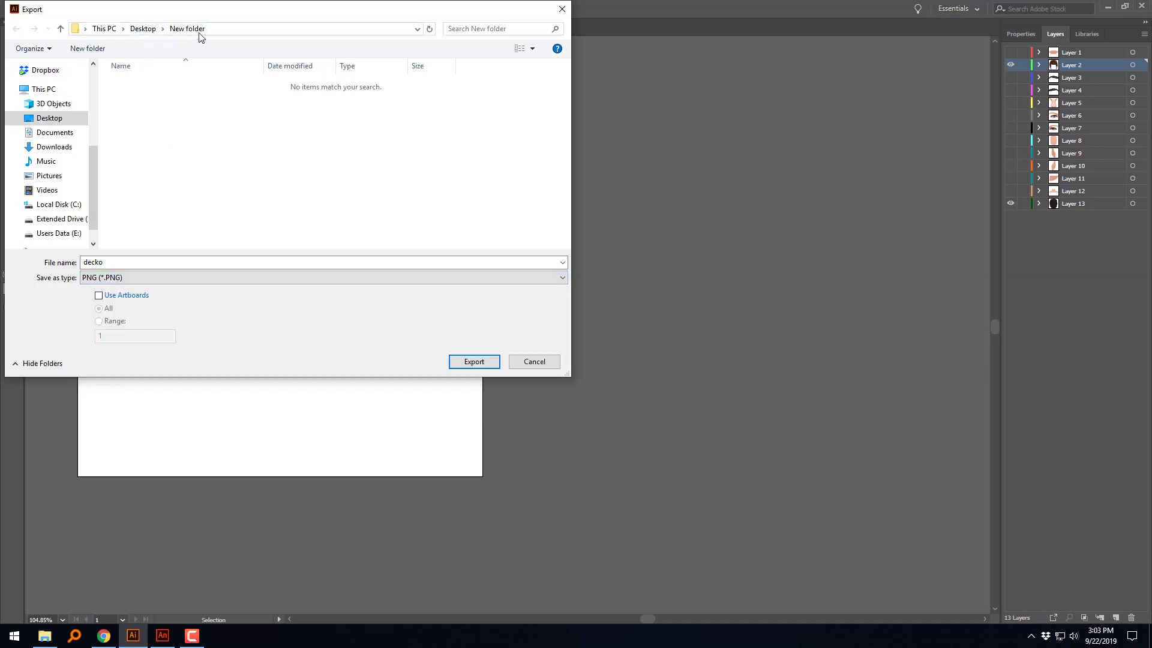
pyautogui.click(181, 278)
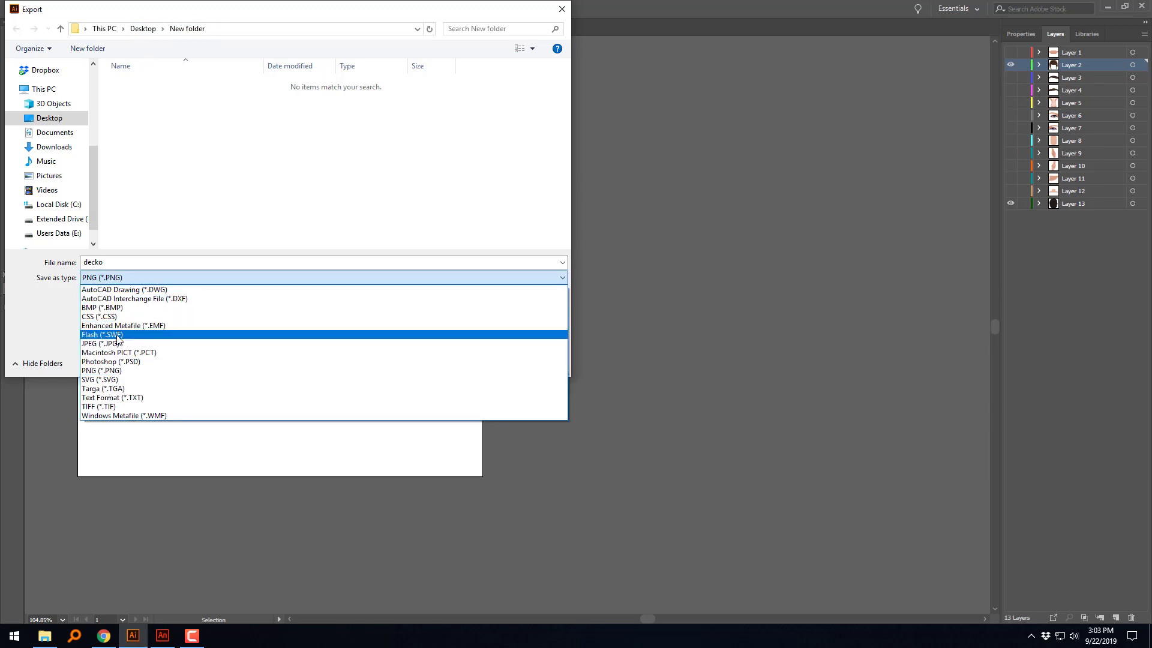
pyautogui.click(118, 335)
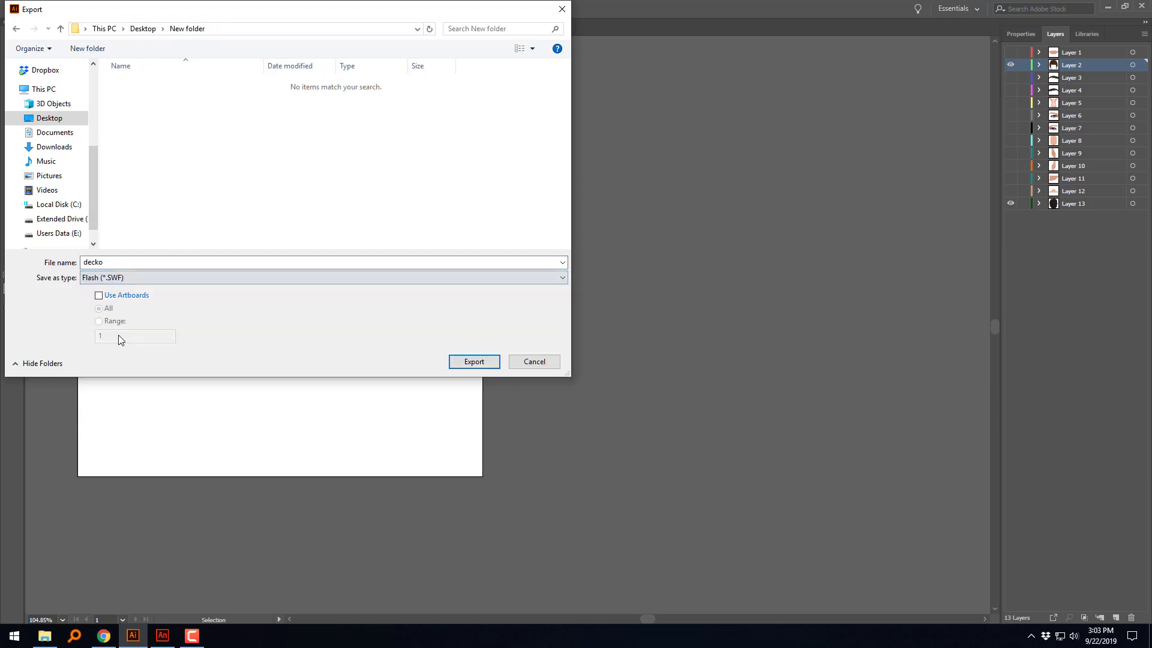
pyautogui.click(534, 361)
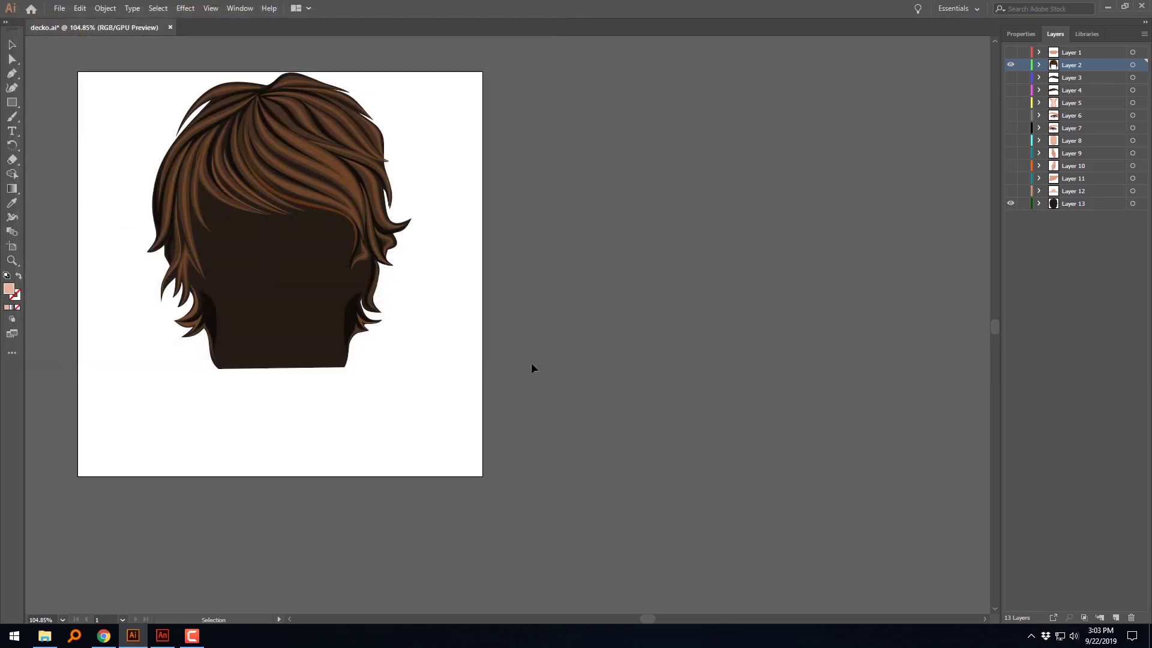
pyautogui.click(1010, 64)
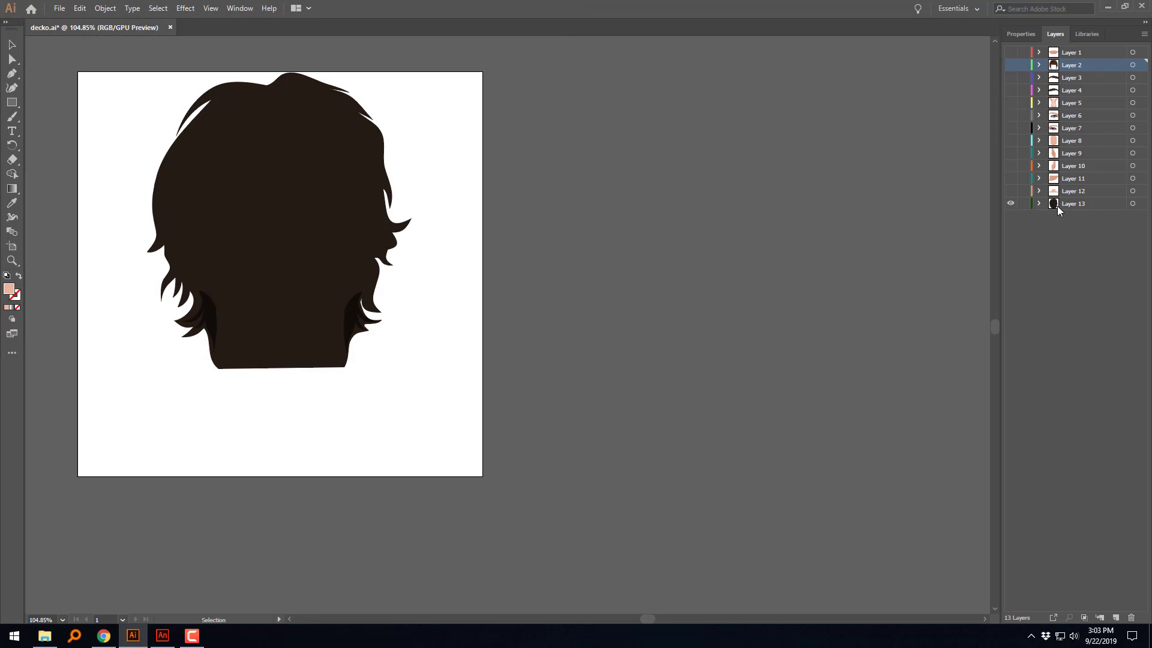
pyautogui.click(1010, 65)
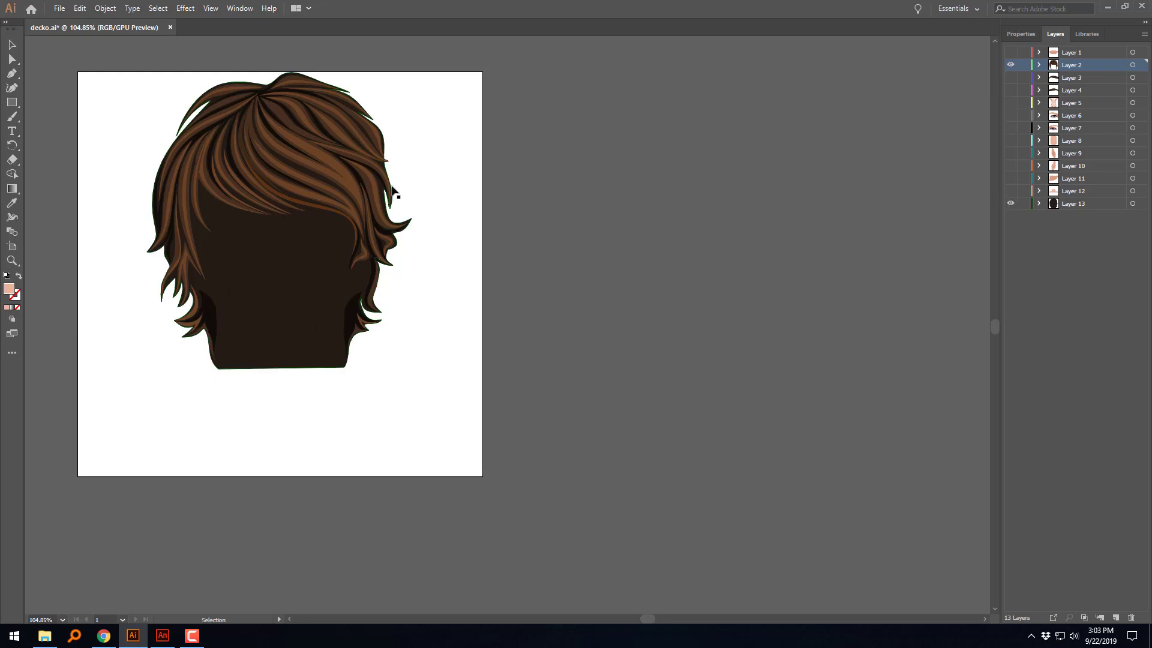
# Step: Export the visible hair as a Flash (*.SWF) file named BackHair in New folder, using the default SWF options with curve quality 7
pyautogui.click(63, 9)
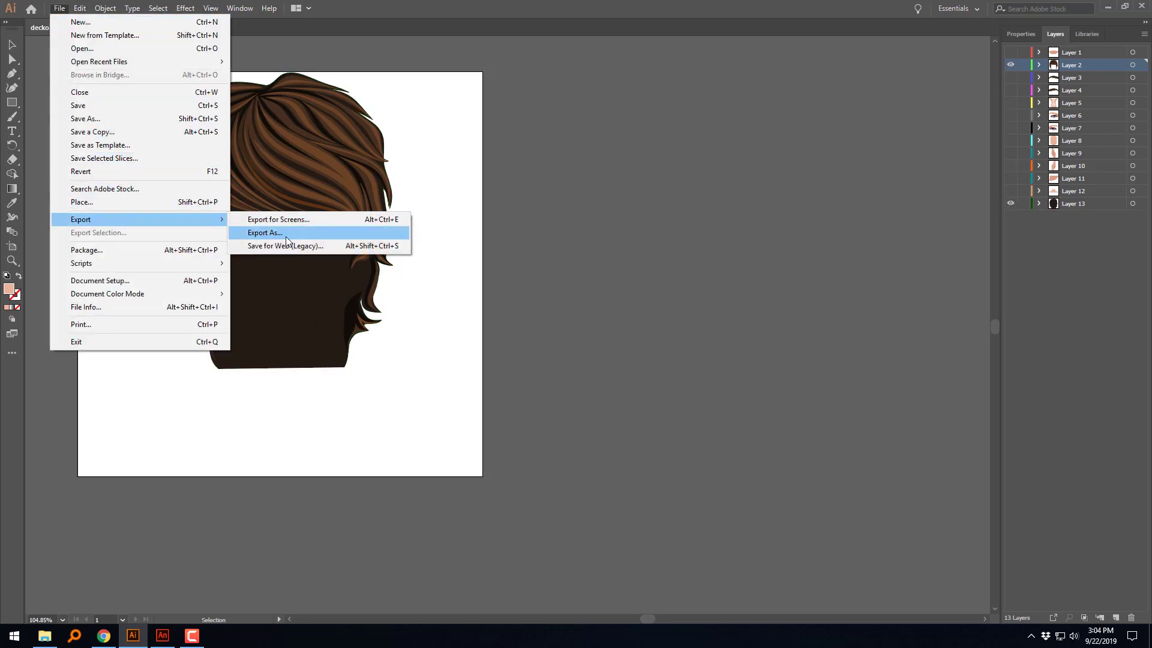
pyautogui.click(286, 235)
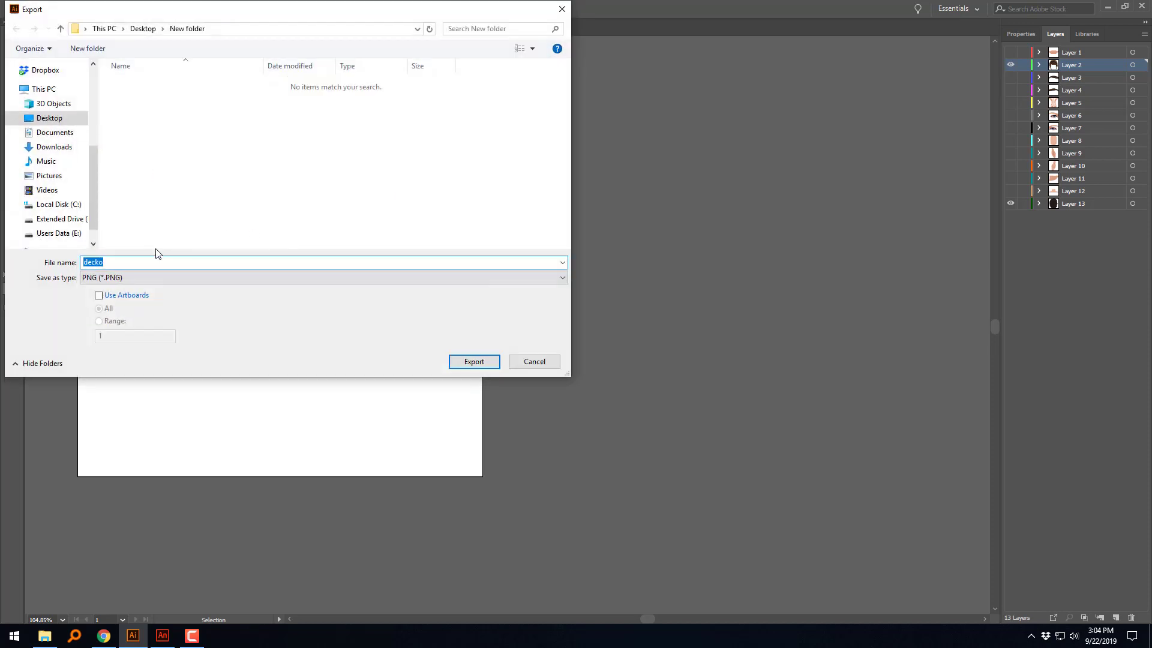
pyautogui.write('BackHair')
pyautogui.click(167, 278)
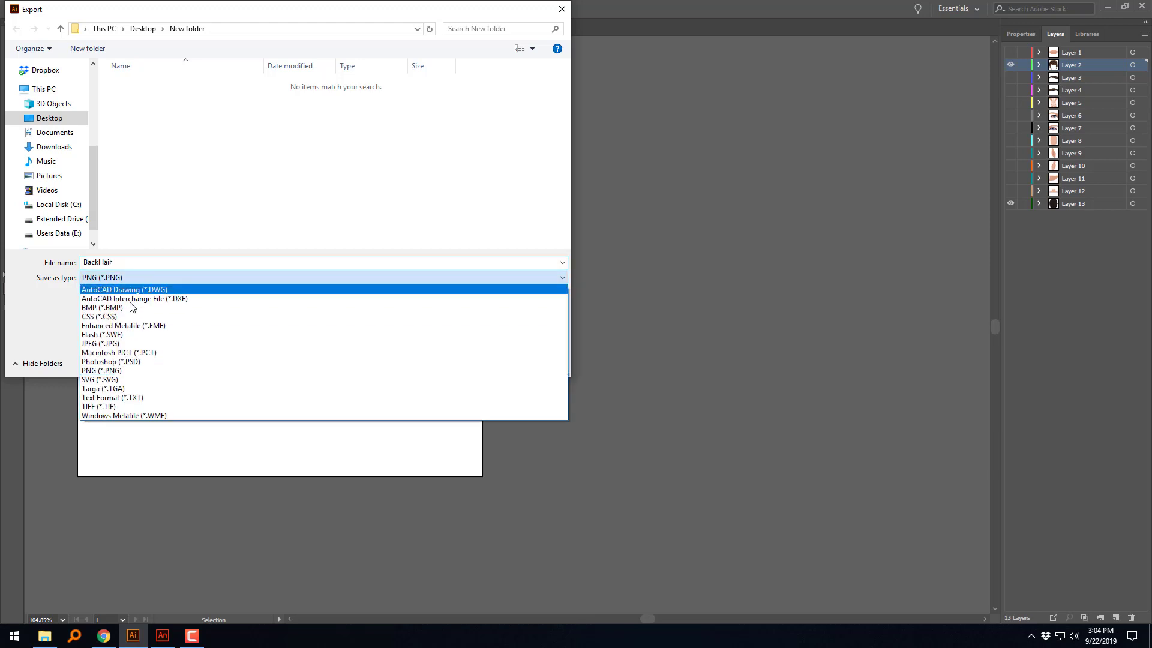
pyautogui.click(125, 336)
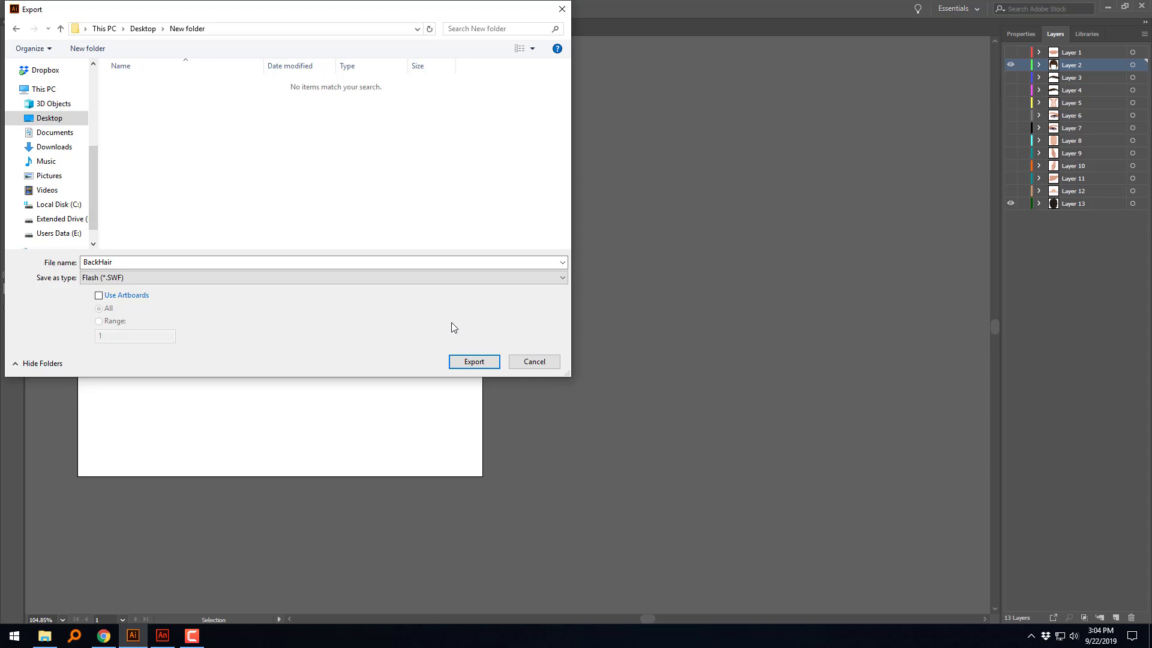
pyautogui.click(487, 362)
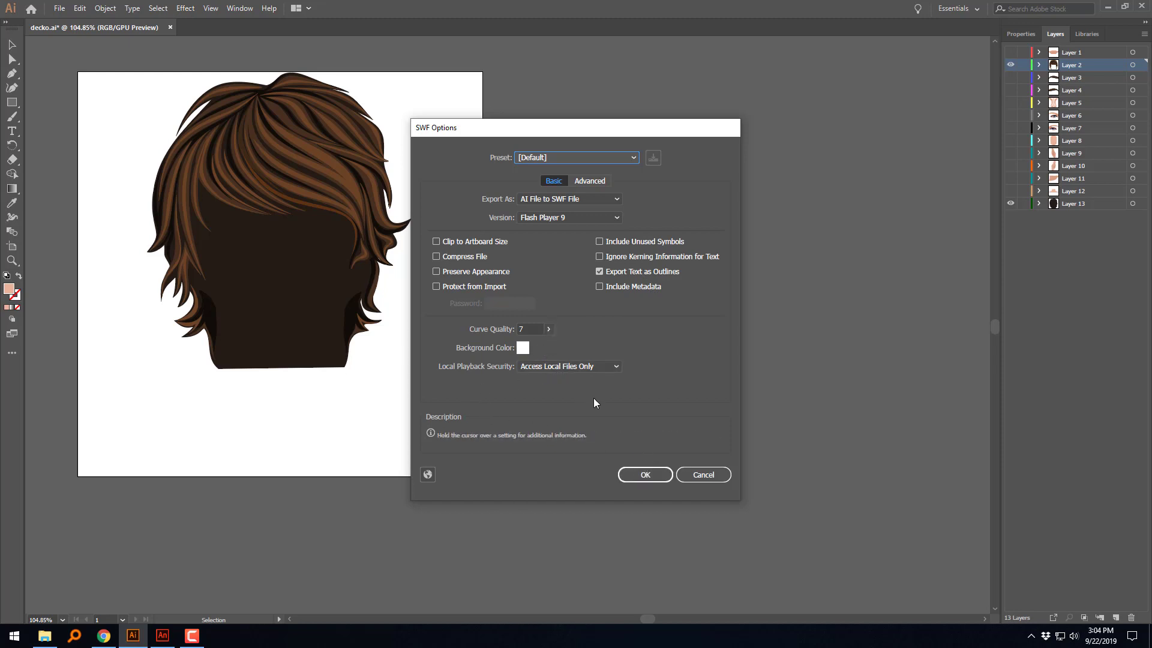
pyautogui.click(550, 328)
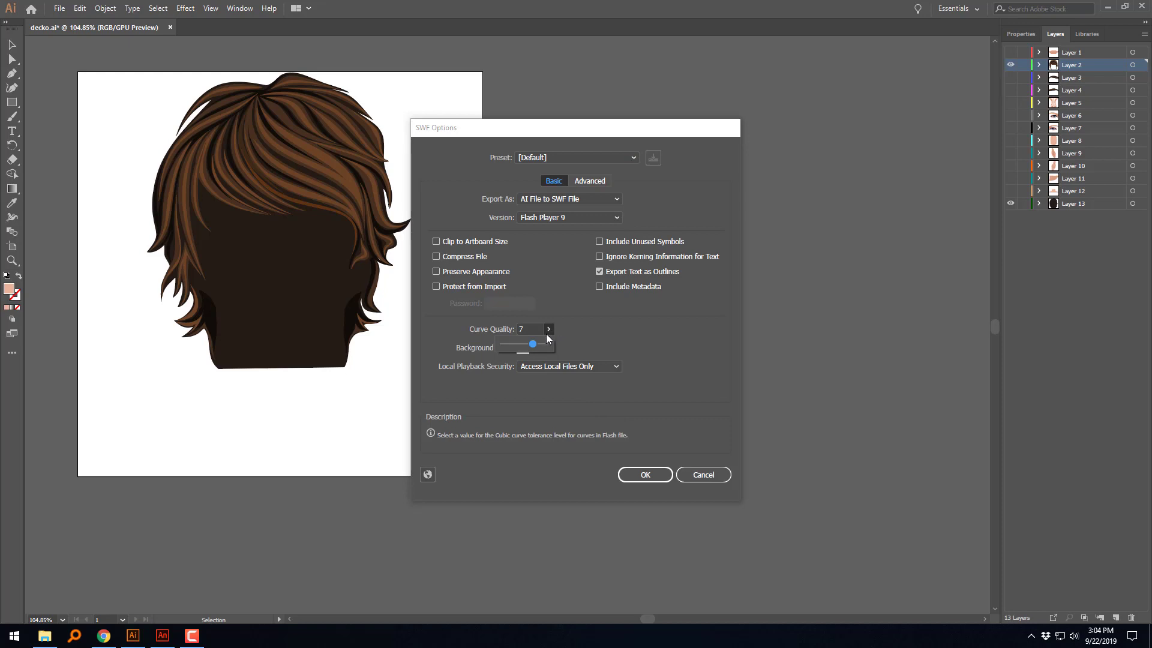
pyautogui.click(635, 333)
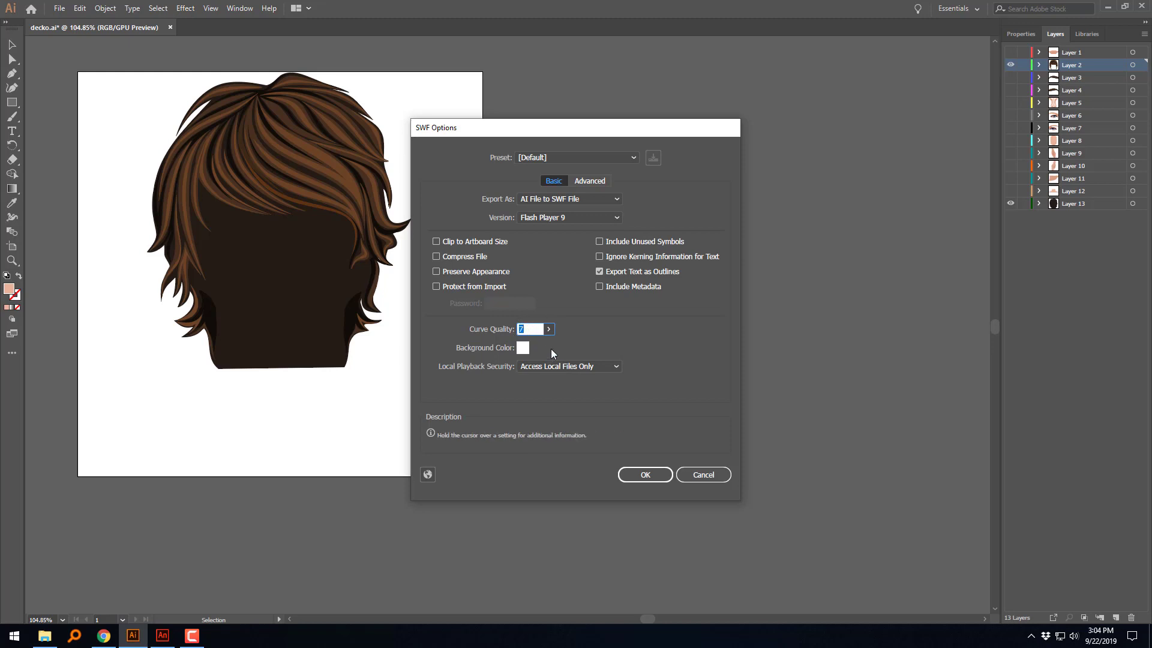
pyautogui.click(646, 474)
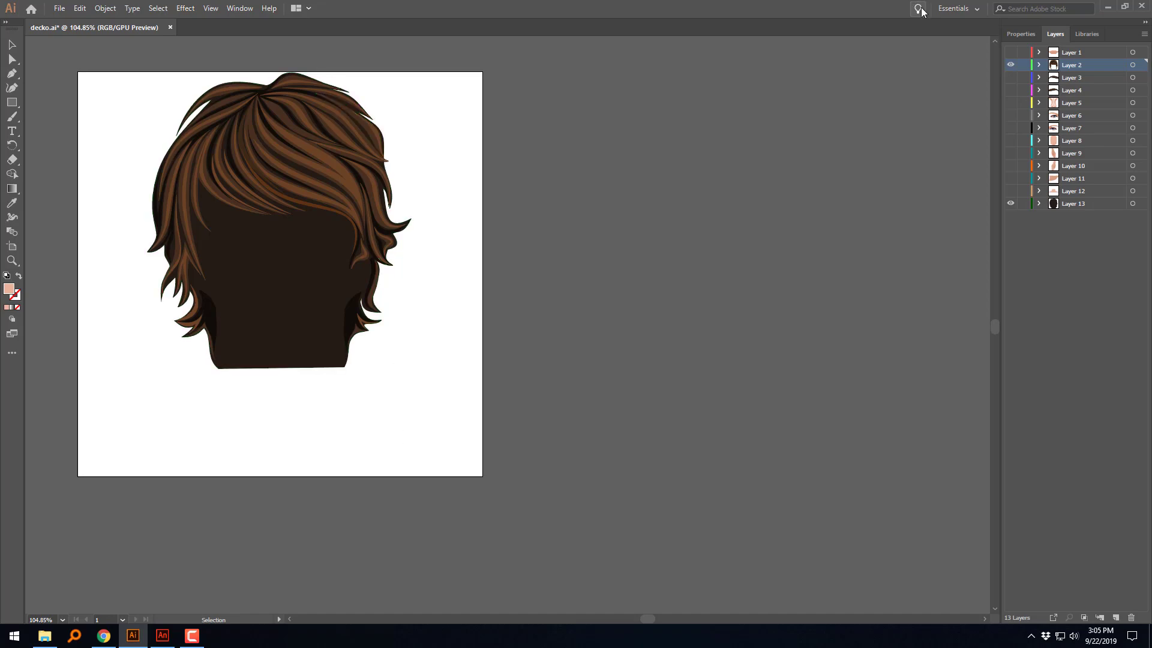
# Step: Minimize Illustrator and open the exported BackHair file in Adobe Flash Player to inspect it
pyautogui.click(1107, 6)
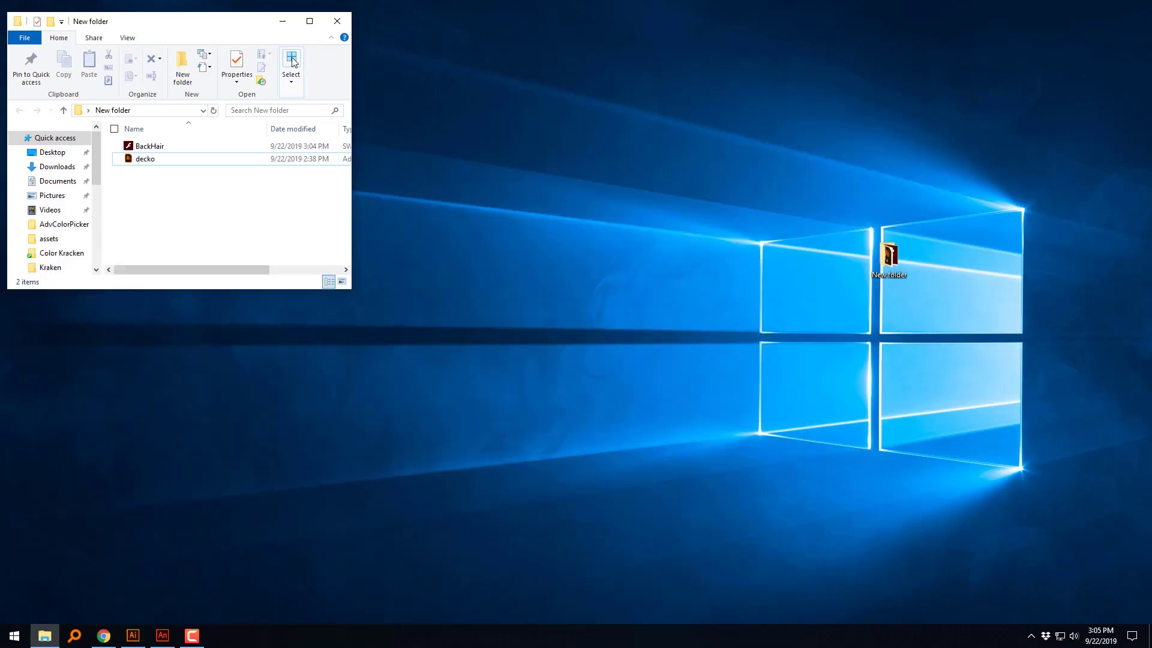
pyautogui.doubleClick(173, 146)
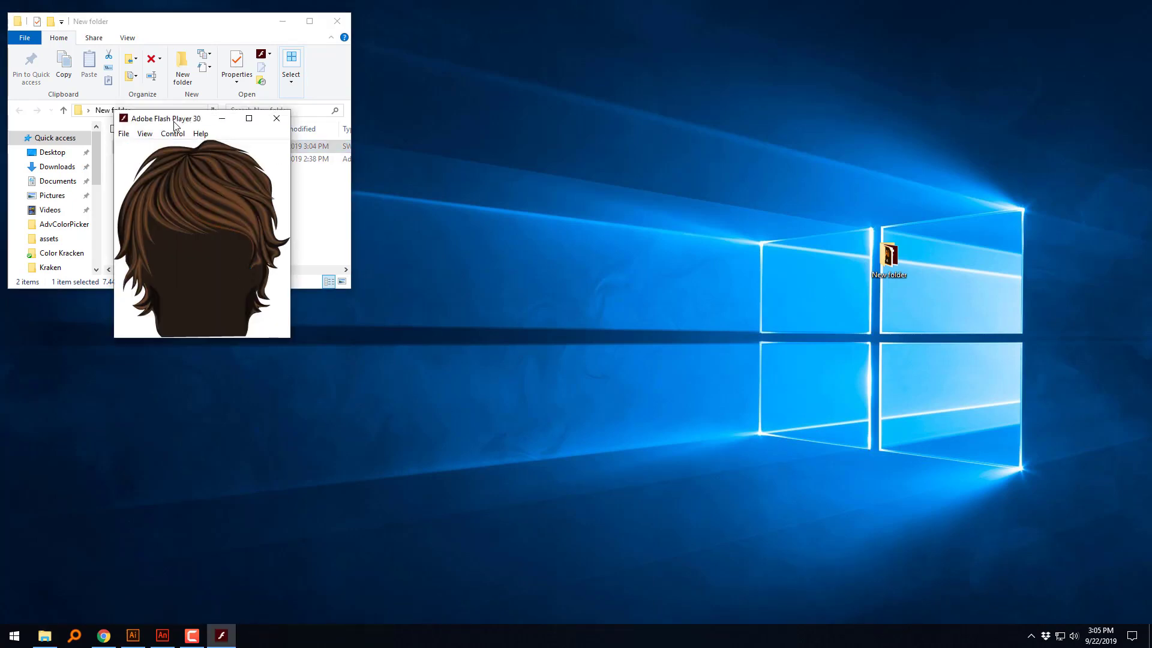
# Step: Close the Flash preview and the New folder window, and launch CrazyTalk Animator v3.31 Pipeline with its window maximized
pyautogui.moveTo(174, 123); pyautogui.dragTo(452, 221)
pyautogui.click(555, 216)
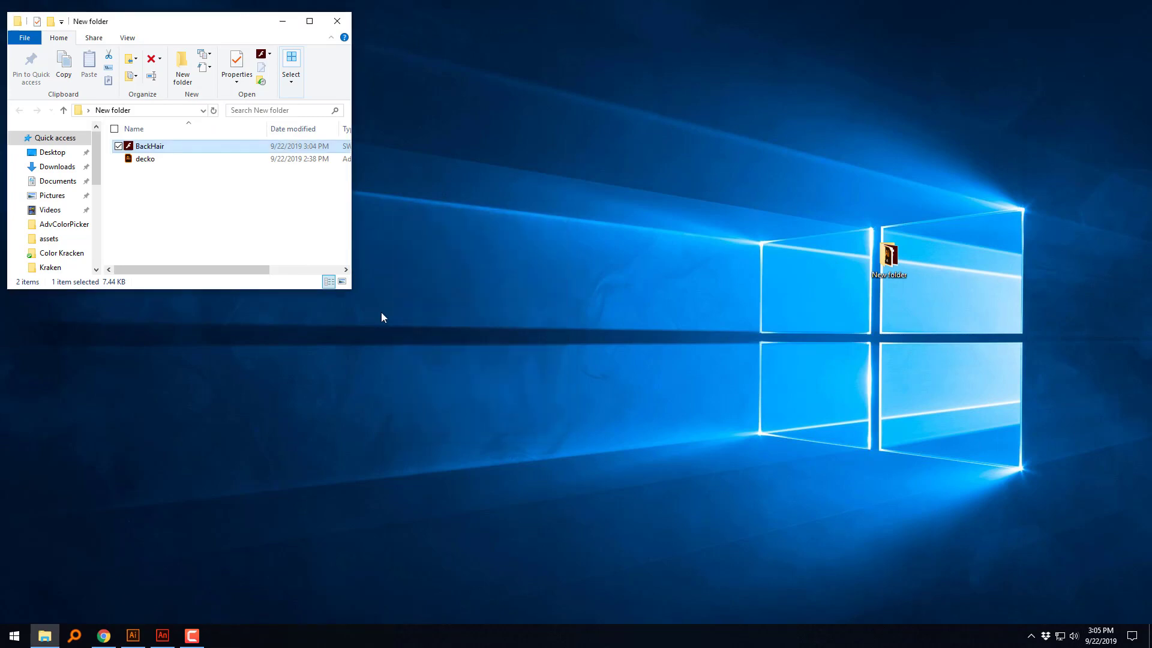
pyautogui.click(16, 638)
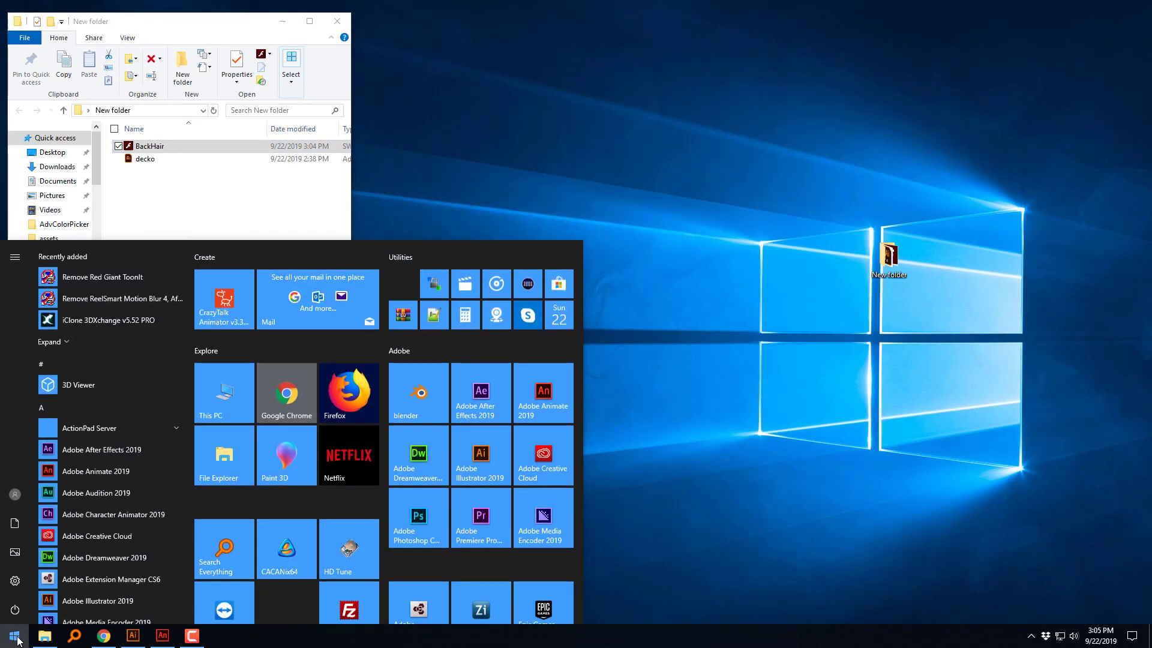
pyautogui.write('crazy')
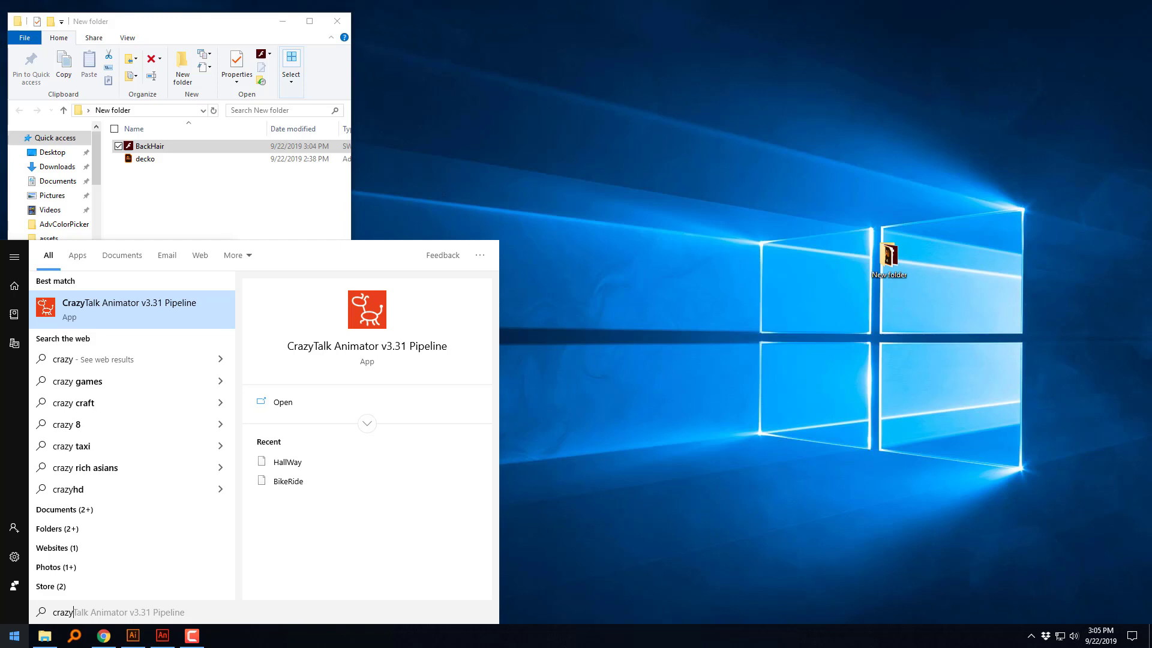
pyautogui.click(117, 308)
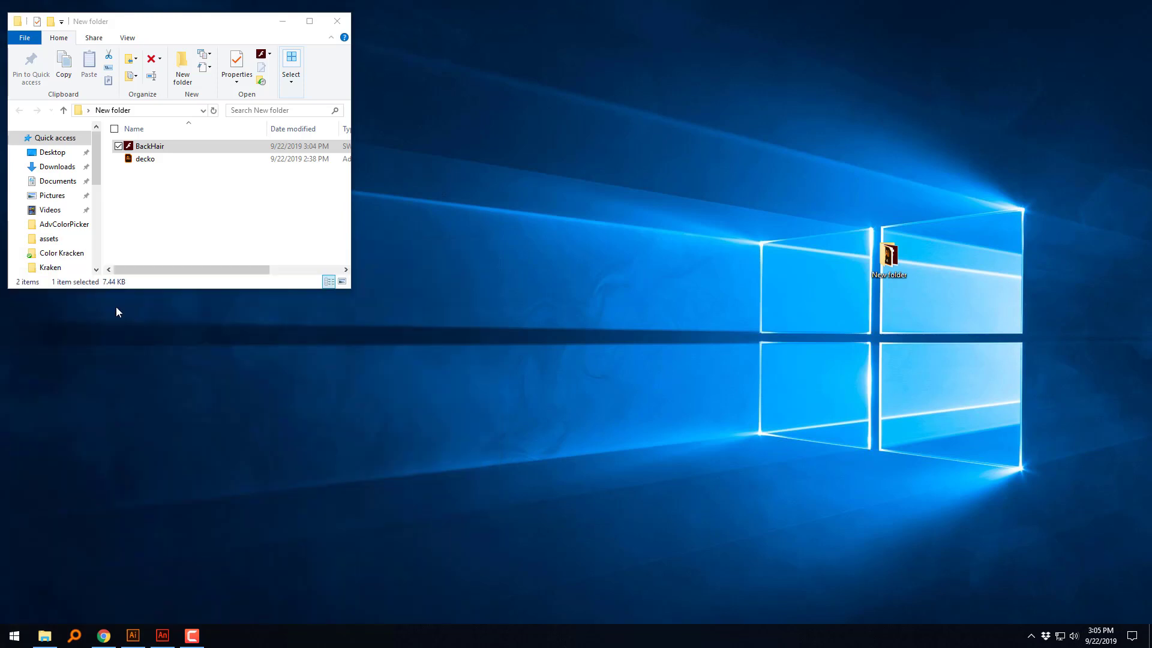
pyautogui.click(337, 21)
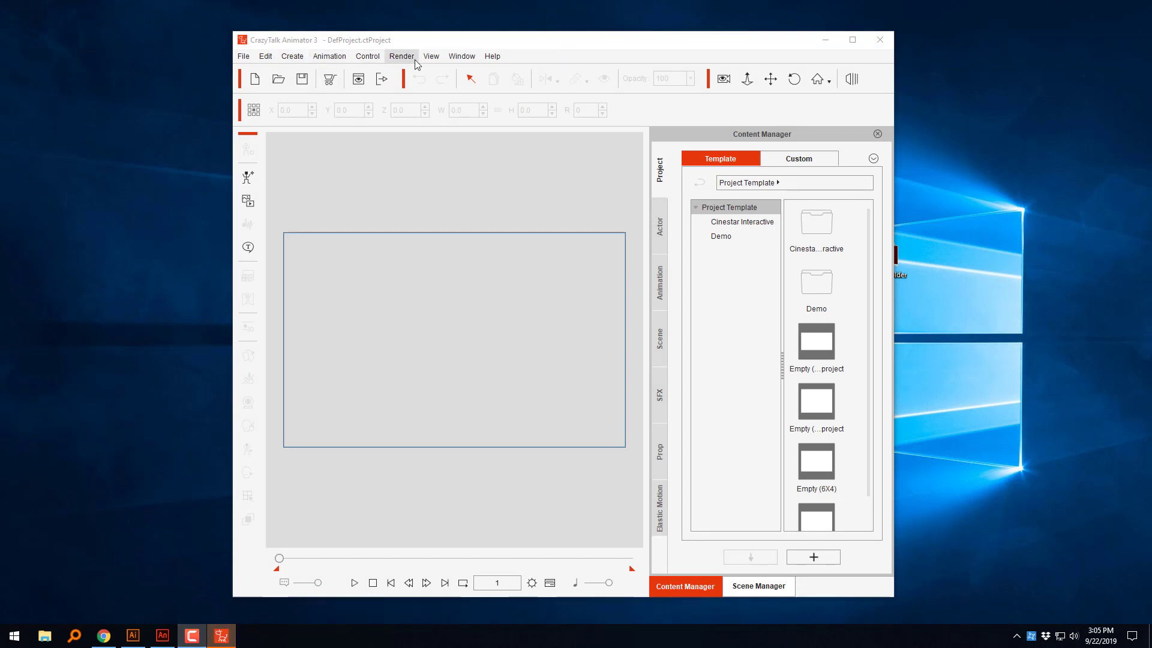
pyautogui.doubleClick(502, 45)
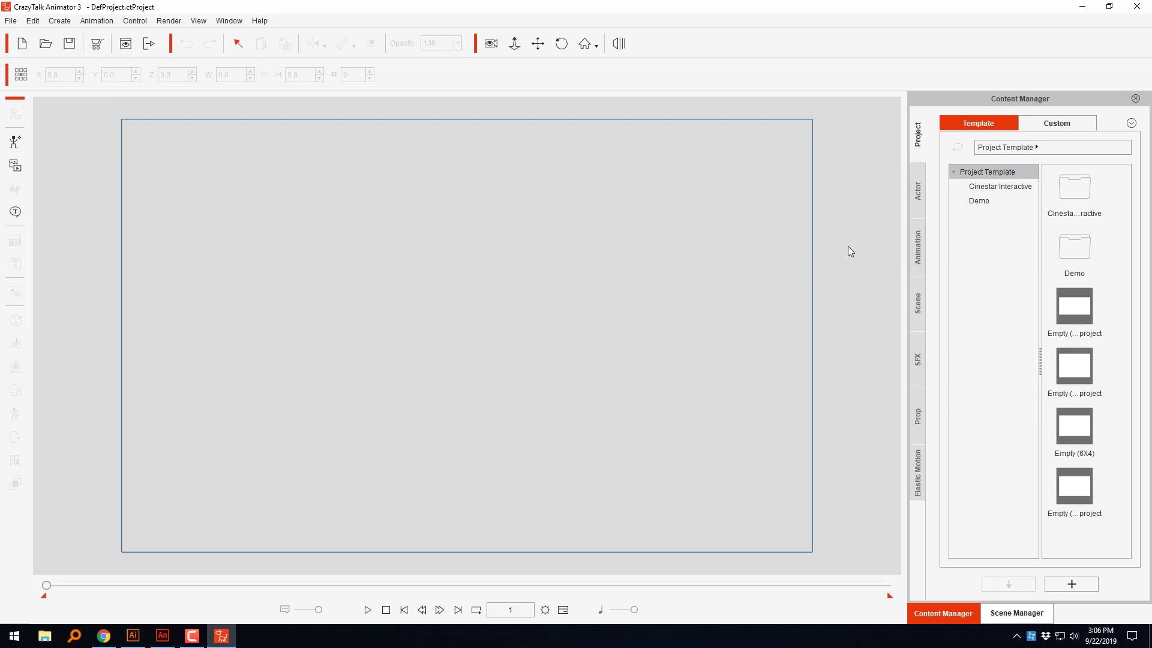
# Step: Add the Kevin character from the Toon Titan actor templates to the middle of the stage
pyautogui.click(918, 188)
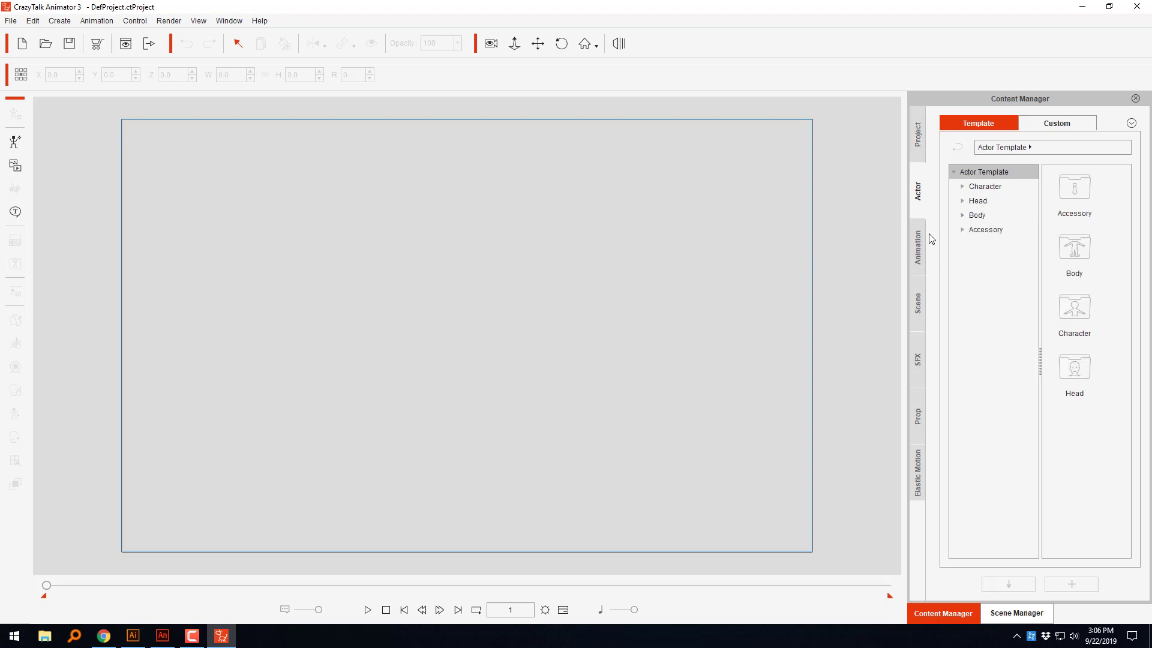
pyautogui.click(963, 186)
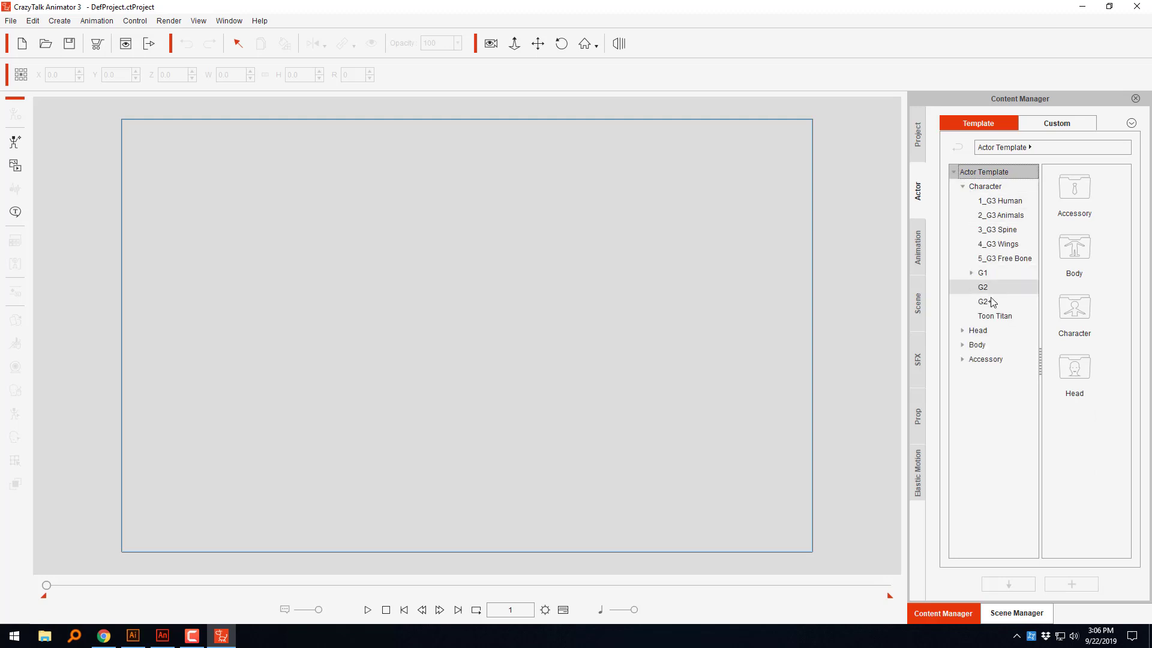
pyautogui.click(996, 316)
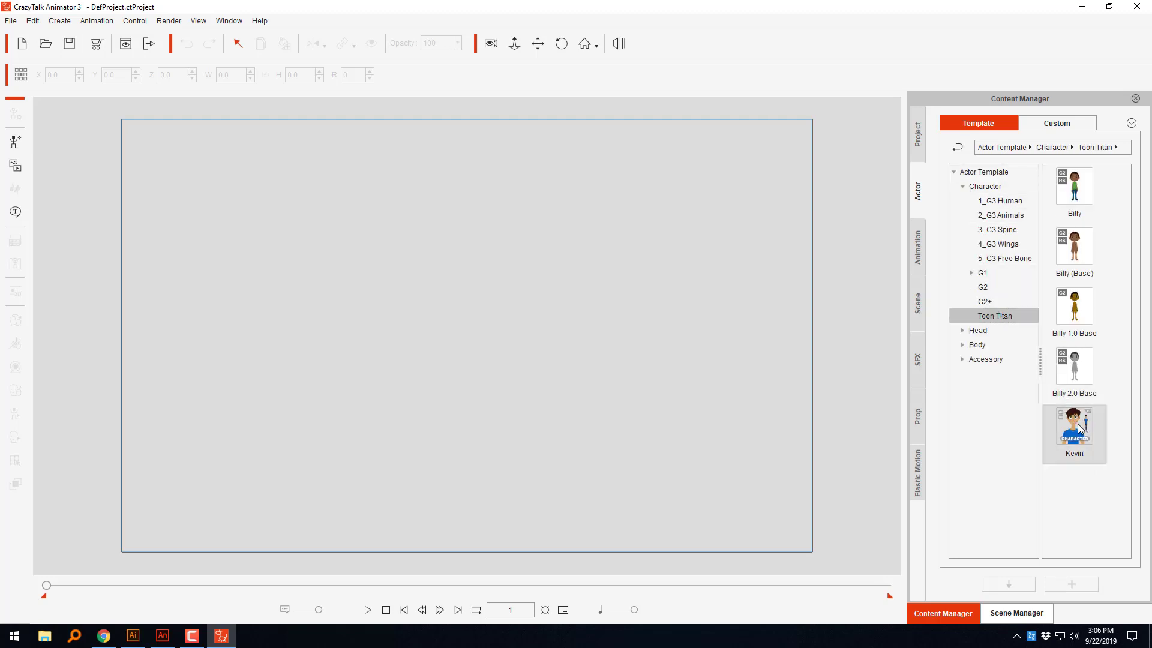
pyautogui.moveTo(1078, 428); pyautogui.dragTo(462, 347)
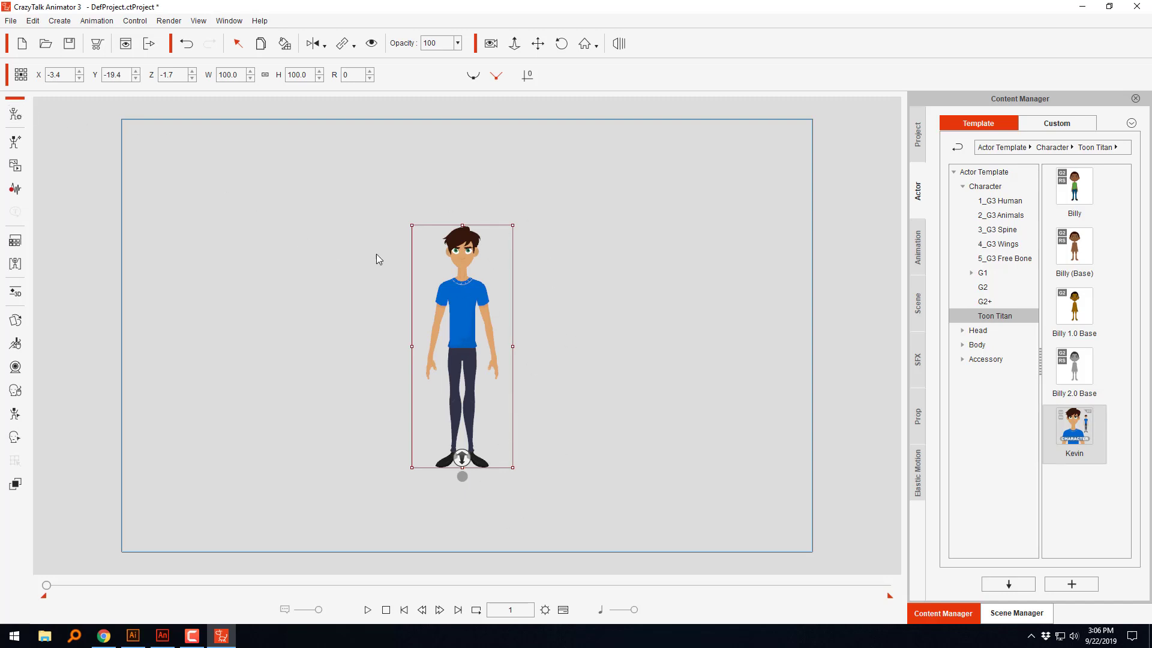
# Step: Open the Kevin character in the character composer for editing, with his head in close view
pyautogui.click(16, 116)
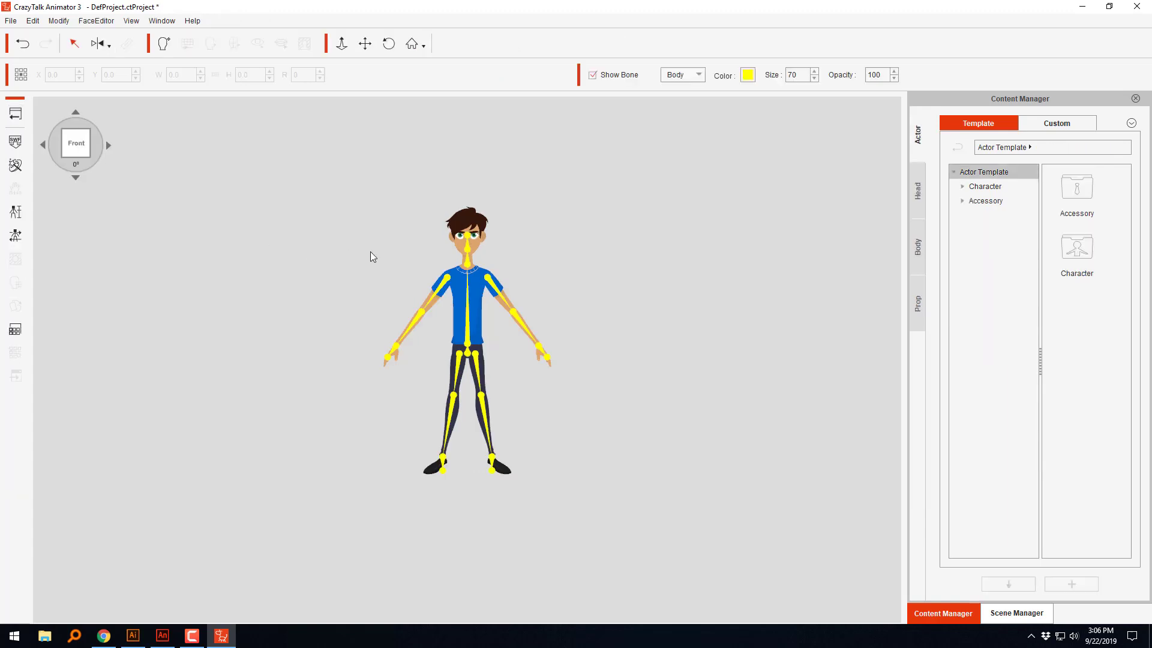
pyautogui.scroll(5, 484, 240)
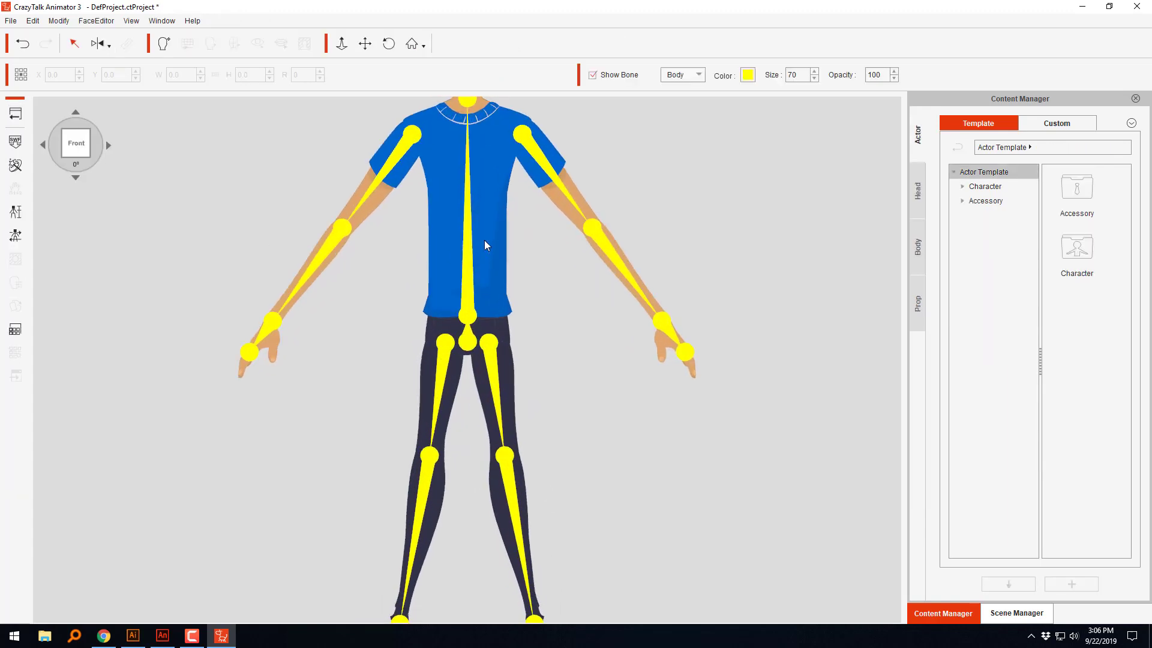
pyautogui.scroll(-3, 625, 385)
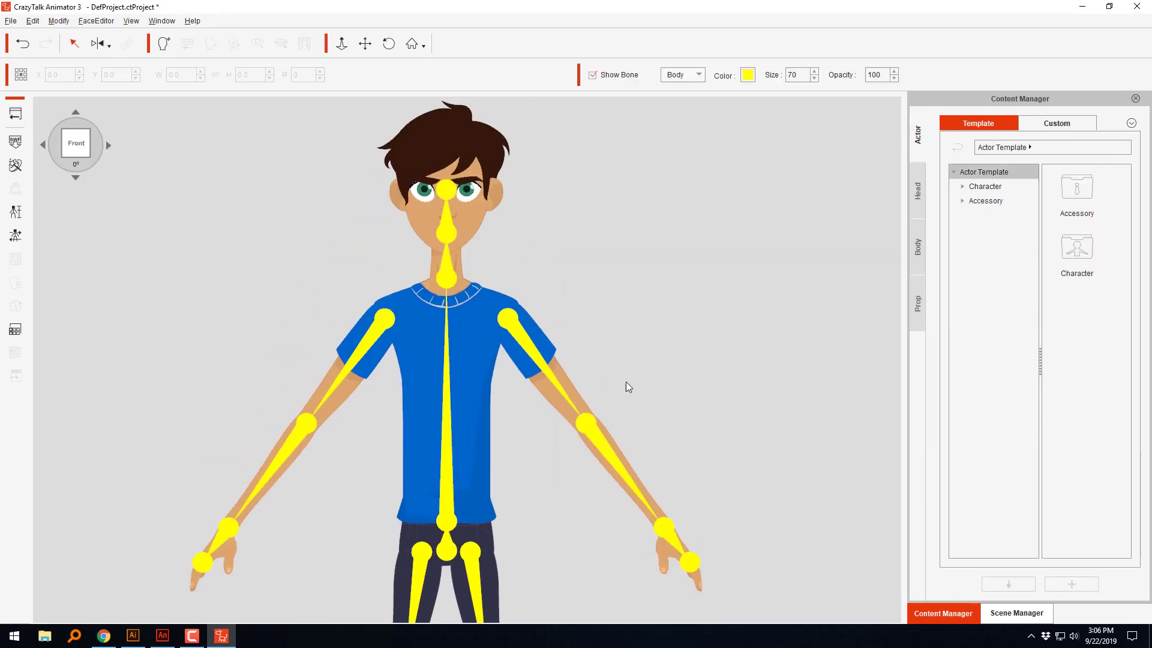
pyautogui.scroll(6, 604, 463)
pyautogui.scroll(2, 505, 353)
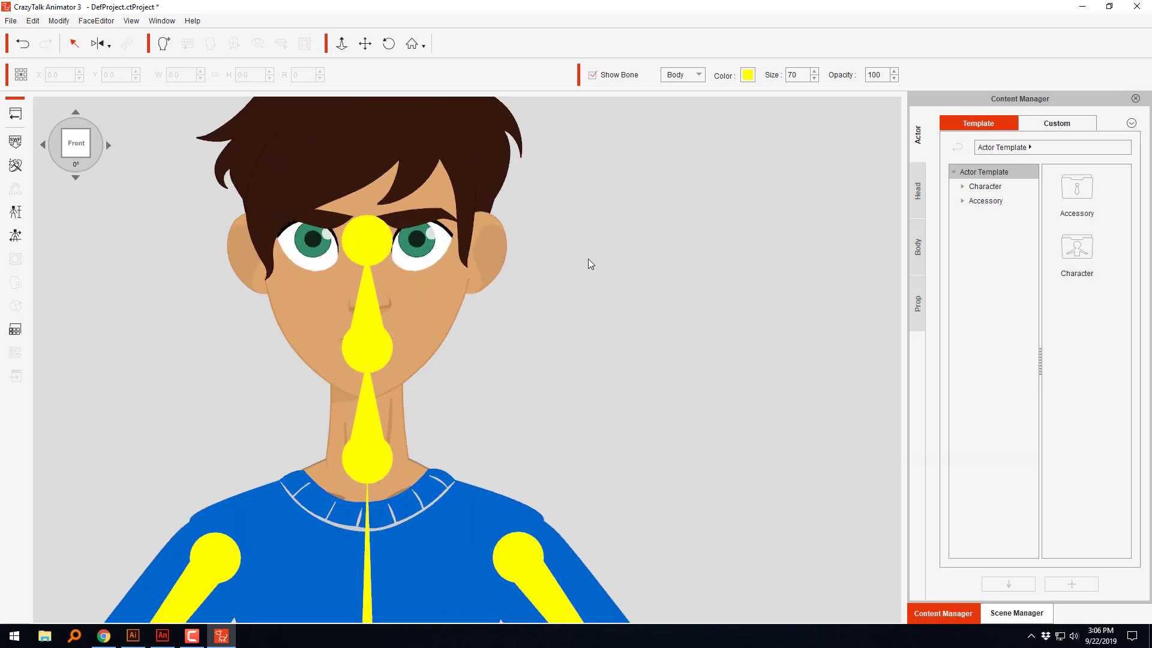
pyautogui.scroll(-3, 582, 251)
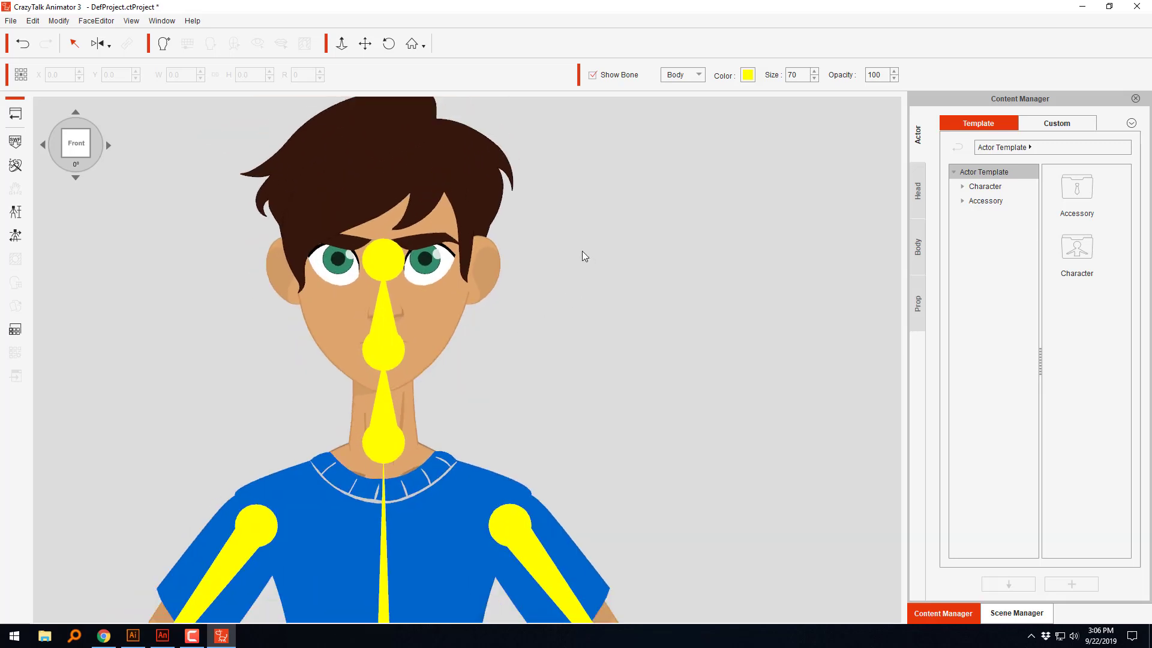
pyautogui.click(503, 198)
pyautogui.click(501, 191)
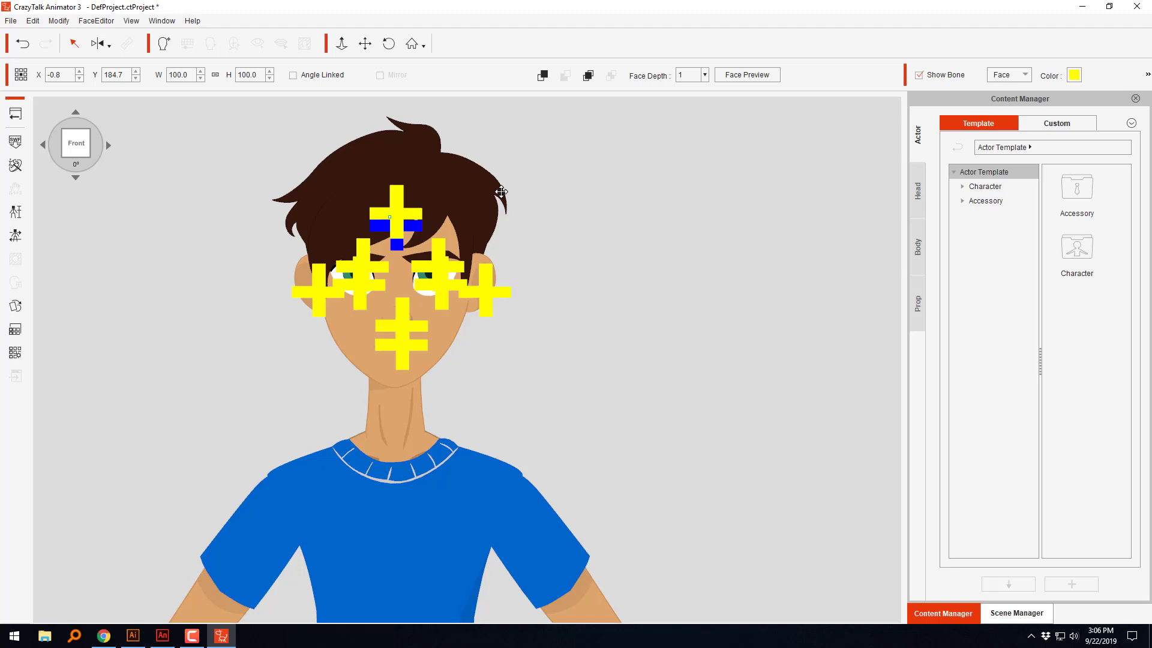
pyautogui.doubleClick(501, 191)
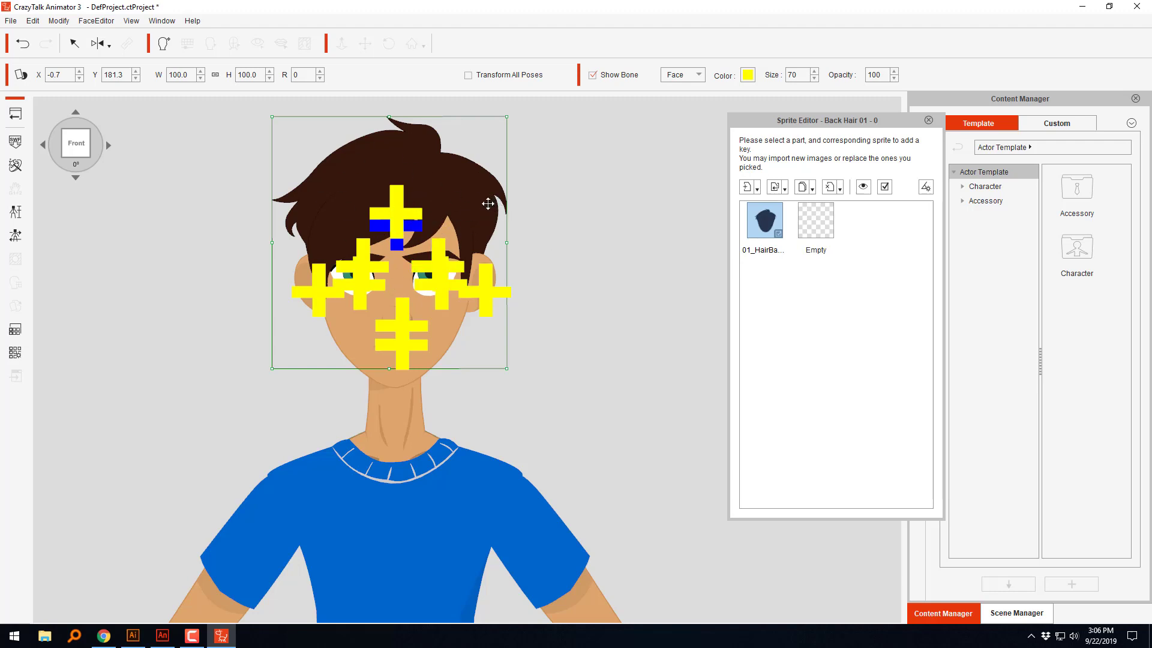
pyautogui.click(928, 120)
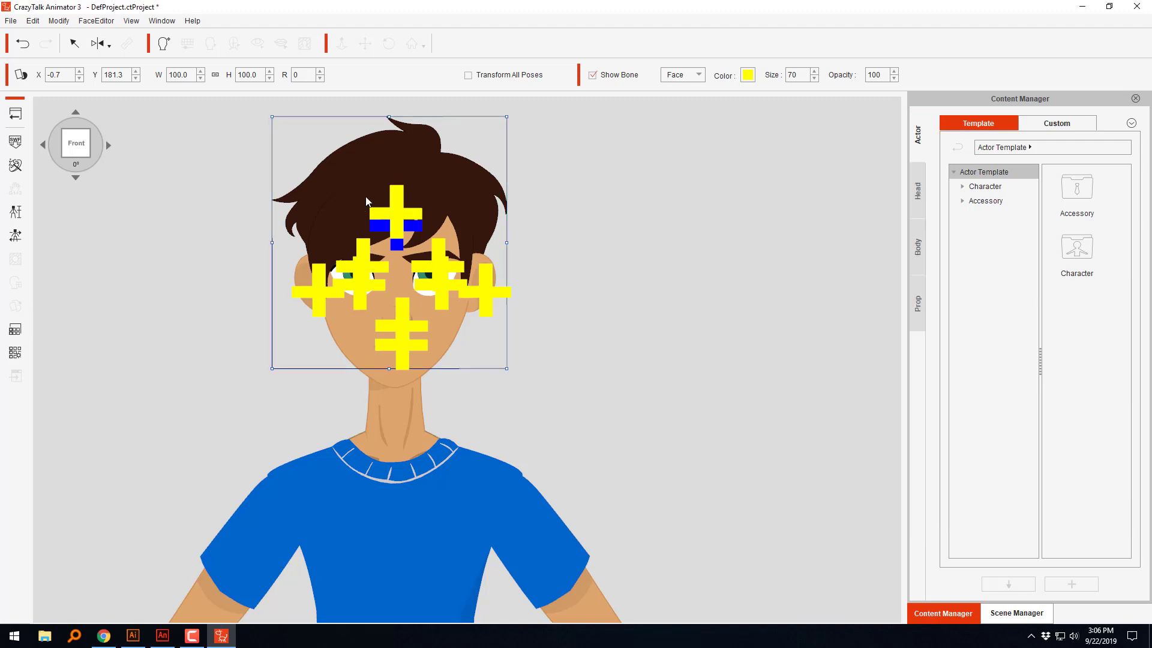
# Step: Open the Sprite Editor for the back hair, check the Front Hair sprite for comparison, and return to Back Hair 01
pyautogui.click(503, 207)
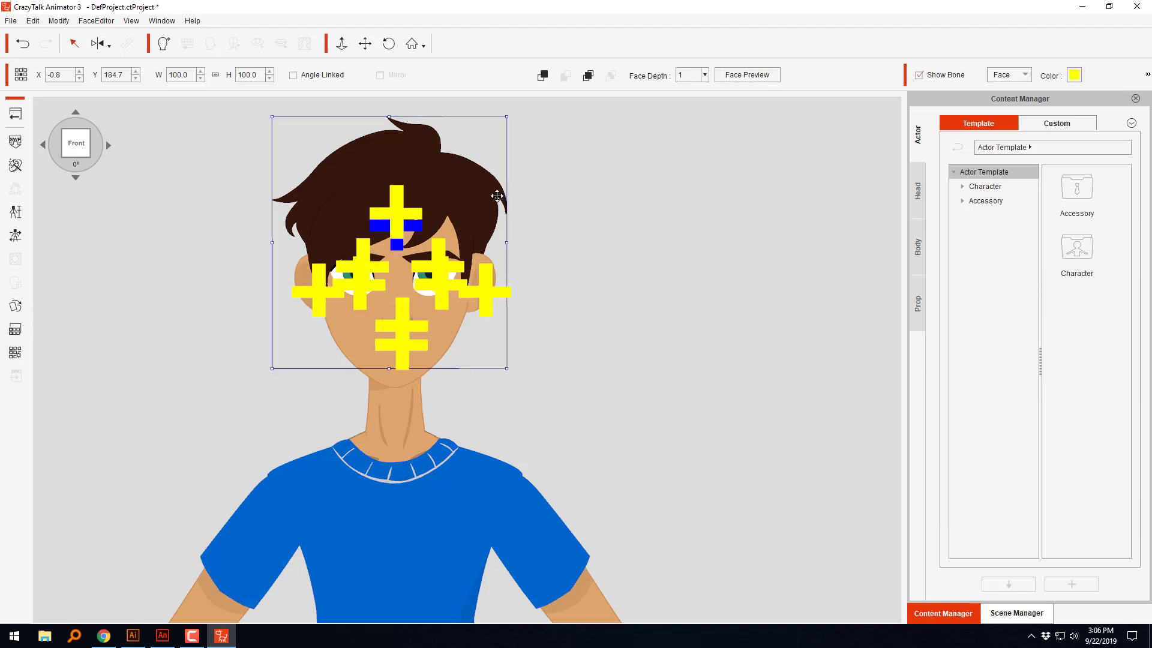
pyautogui.click(15, 306)
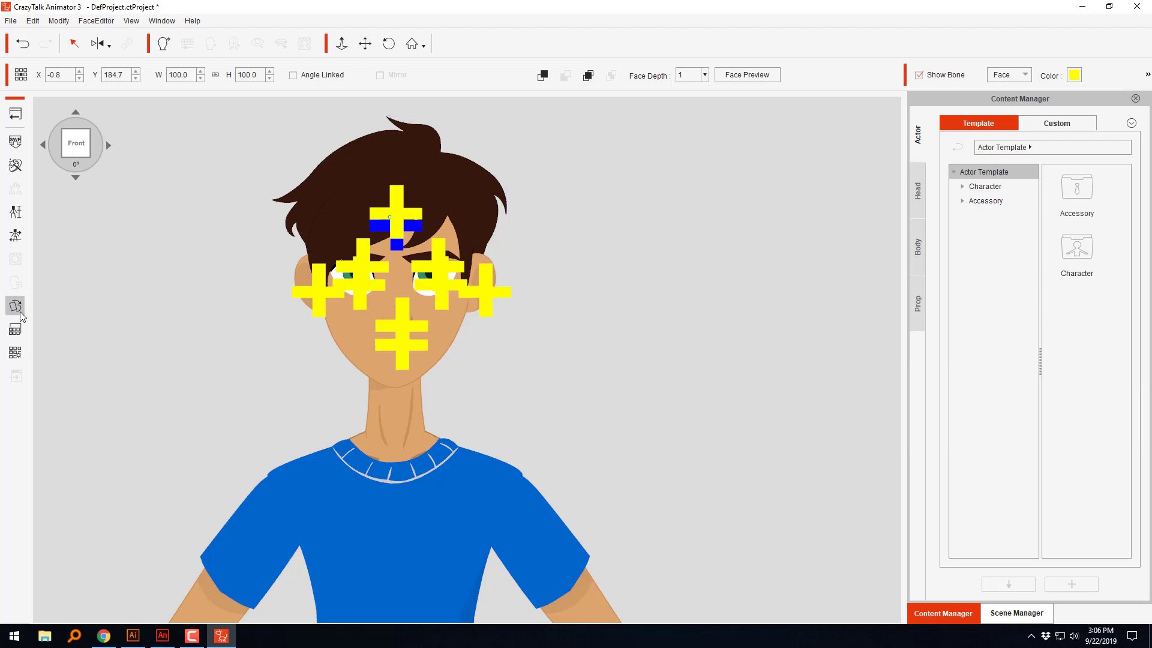
pyautogui.click(16, 307)
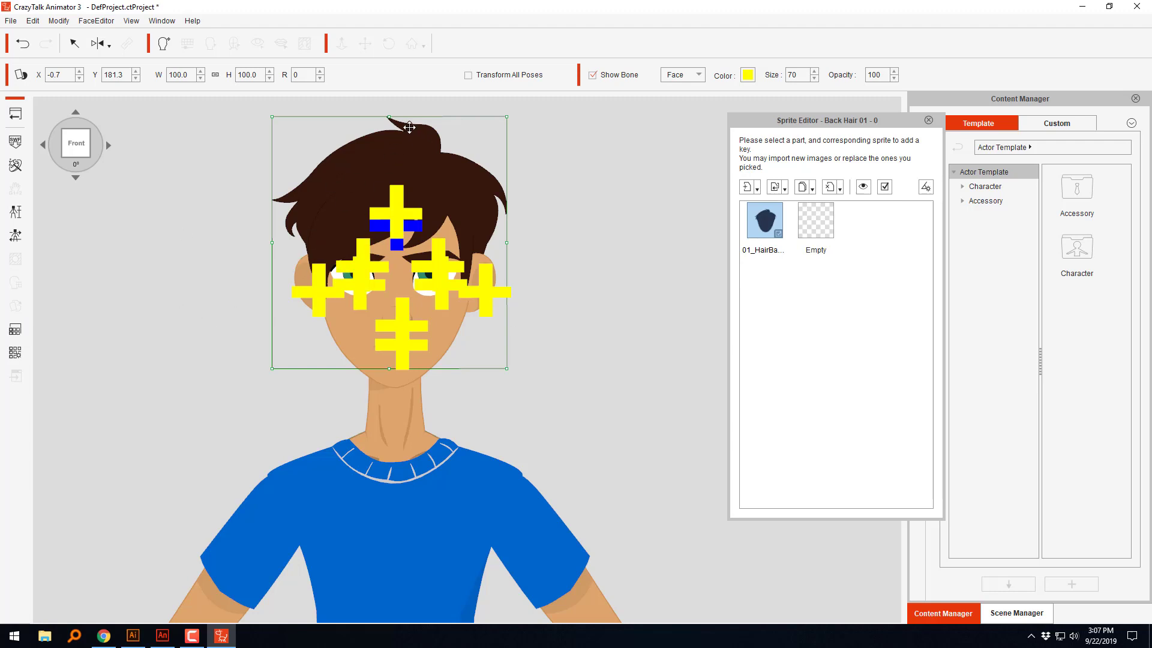
pyautogui.click(361, 185)
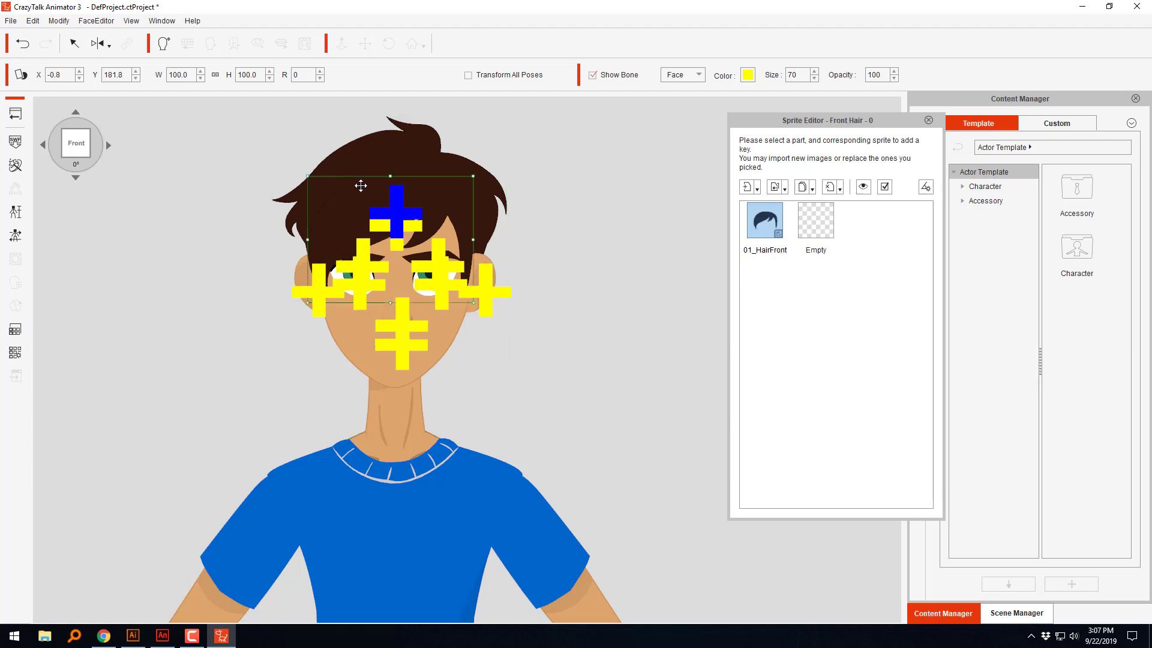
pyautogui.click(425, 143)
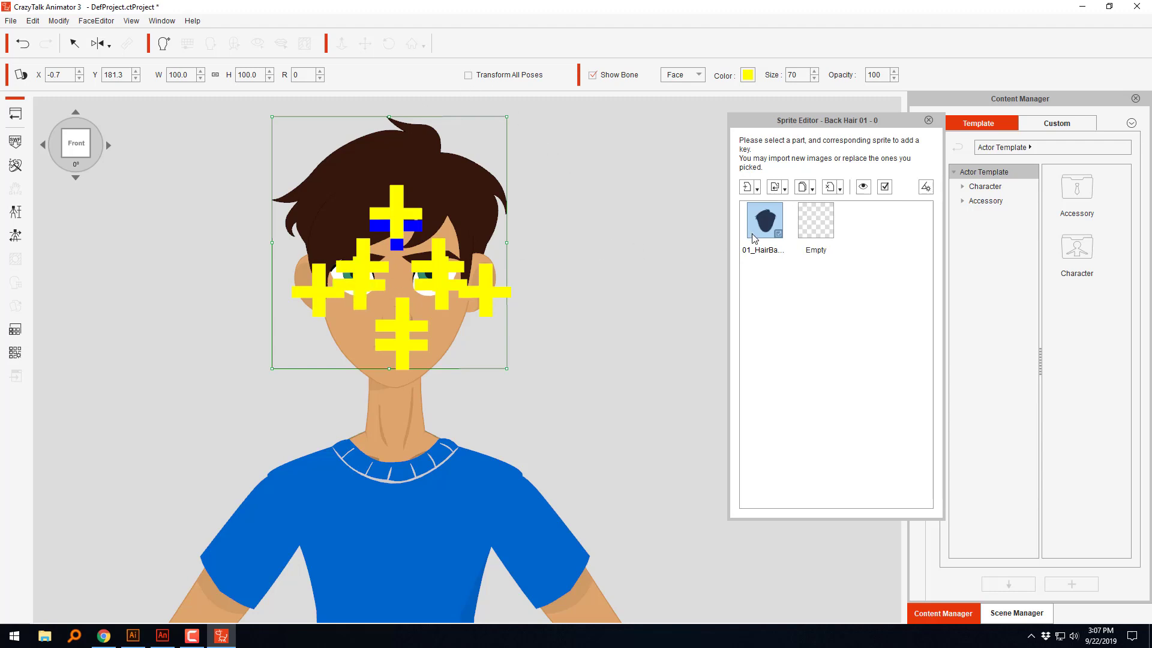
pyautogui.click(833, 350)
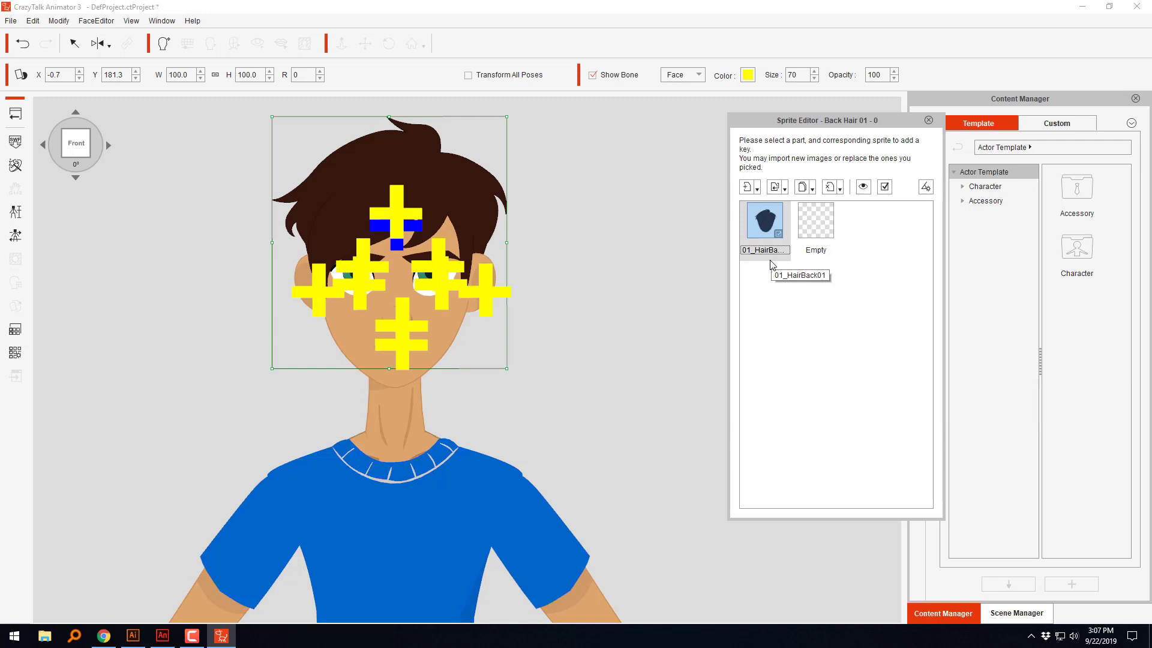
# Step: Hide the bones and replace the current back hair sprite with the BackHair SWF file from New folder on the desktop
pyautogui.click(593, 75)
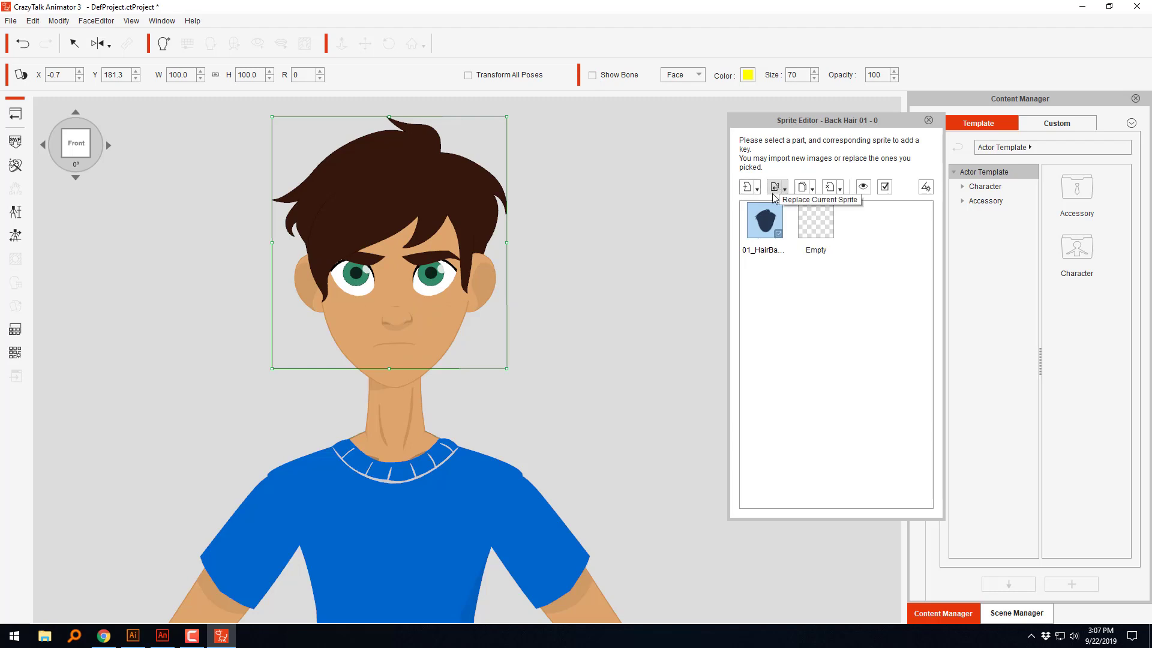
pyautogui.click(772, 217)
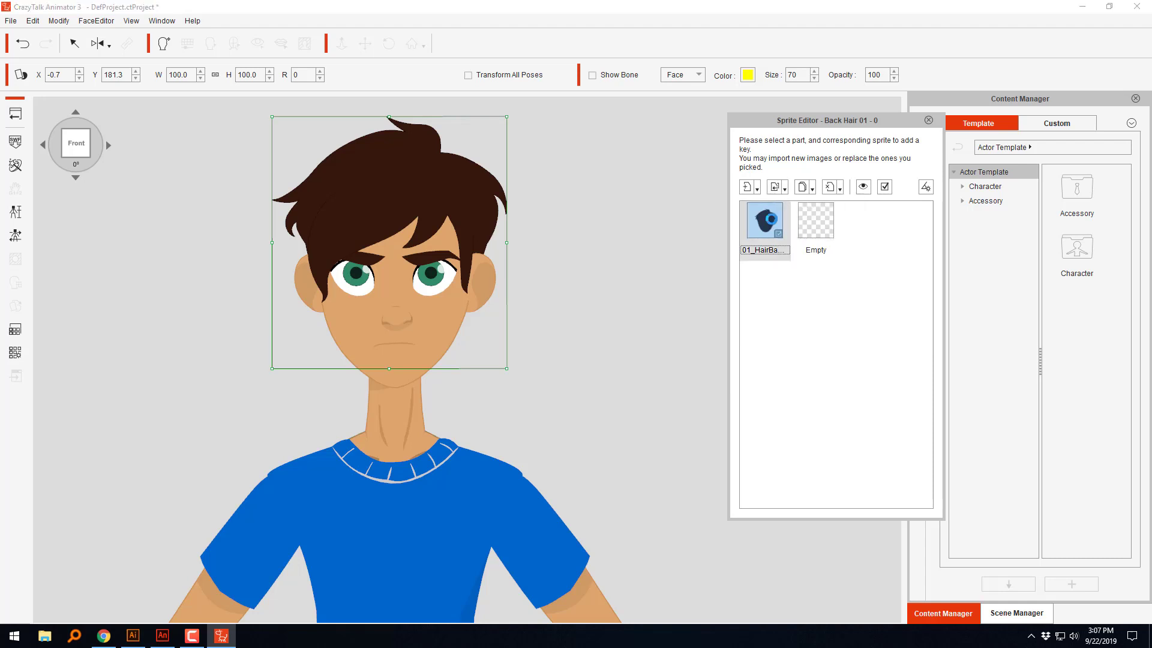
pyautogui.click(777, 187)
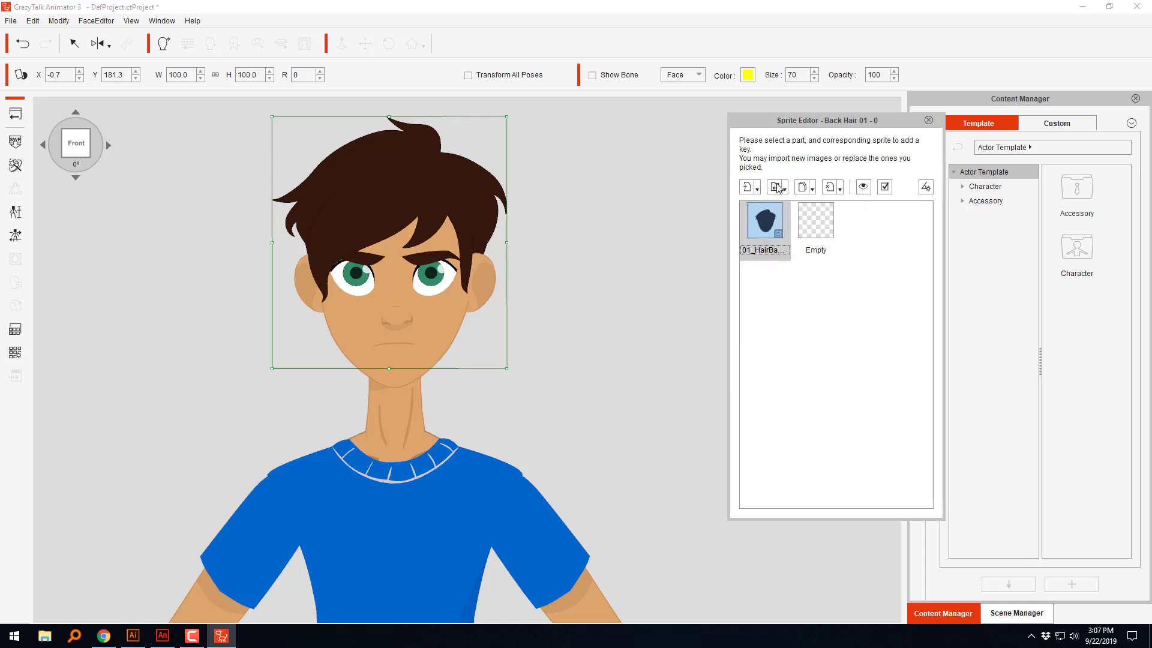
pyautogui.click(625, 202)
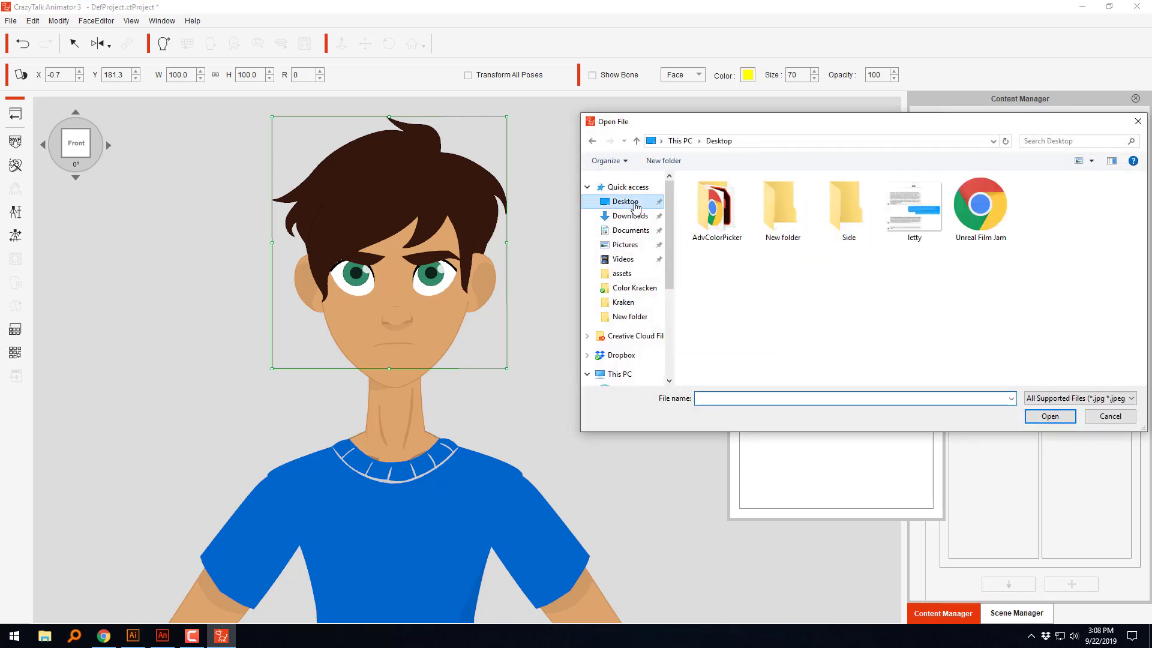
pyautogui.doubleClick(783, 210)
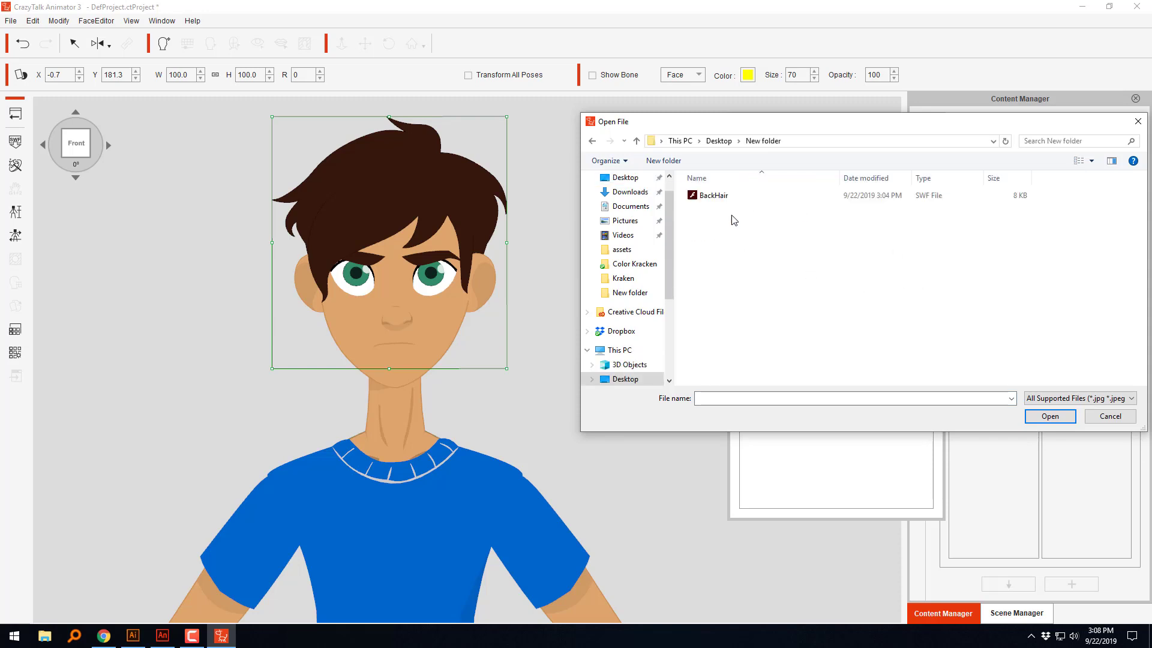
pyautogui.click(694, 199)
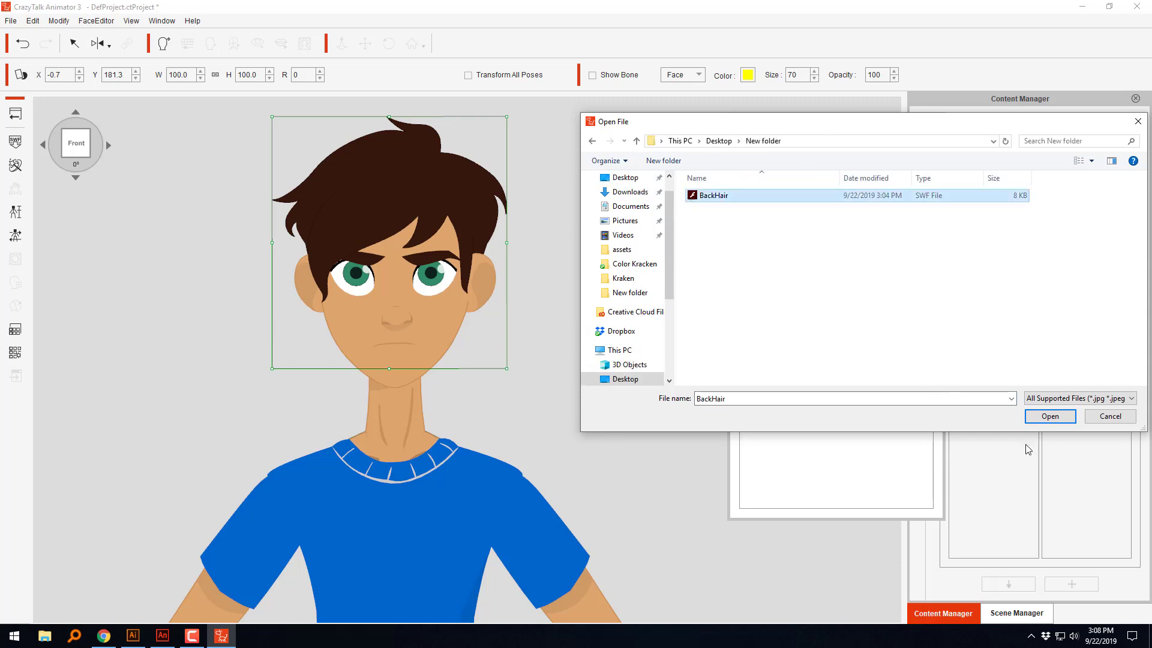
pyautogui.click(1049, 417)
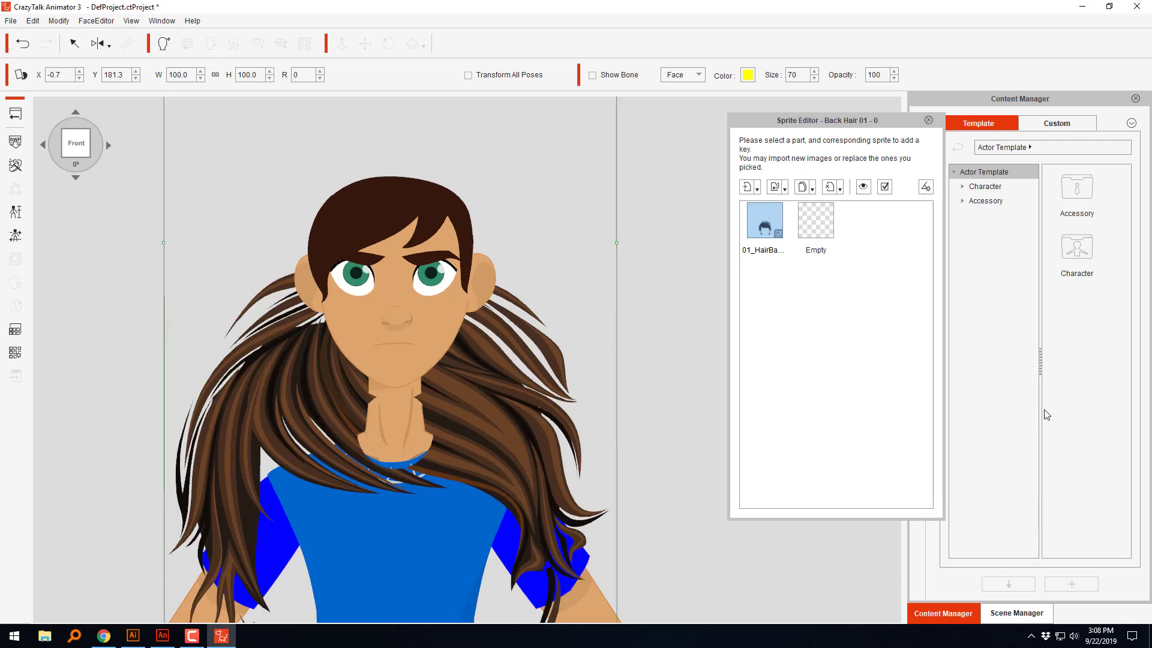
# Step: Scale the imported back hair down to about 52.8% and position it around Kevin's head at about X -0.4, Y 195.5
pyautogui.moveTo(526, 381); pyautogui.dragTo(521, 192)
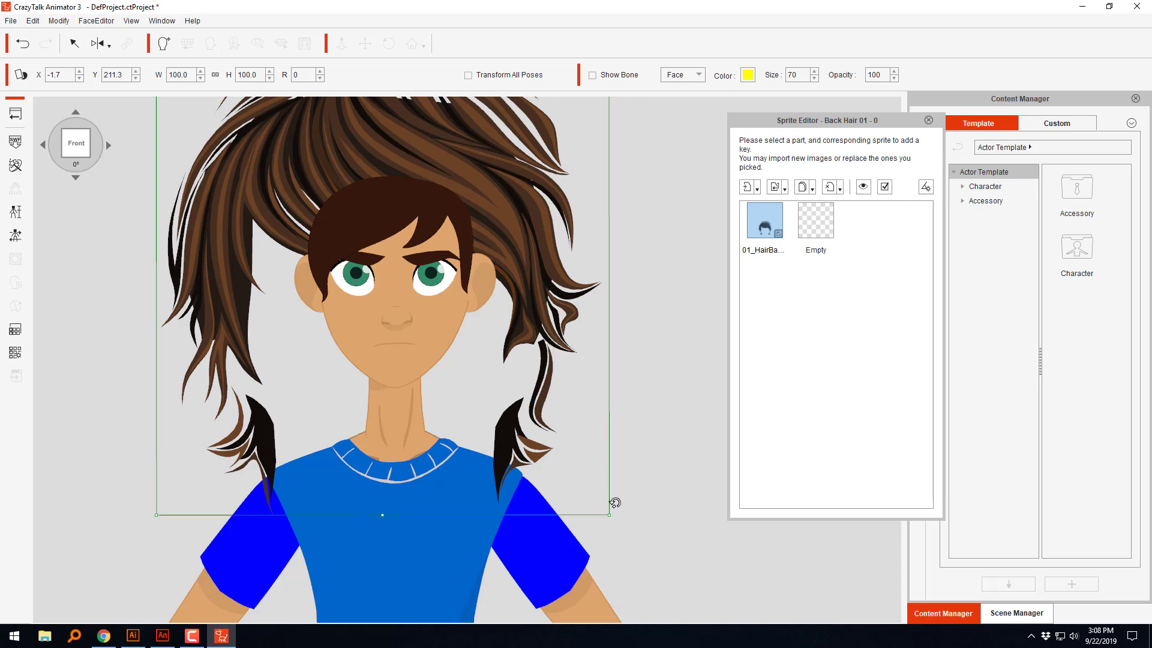
pyautogui.moveTo(612, 513); pyautogui.dragTo(450, 309)
pyautogui.moveTo(460, 148); pyautogui.dragTo(470, 264)
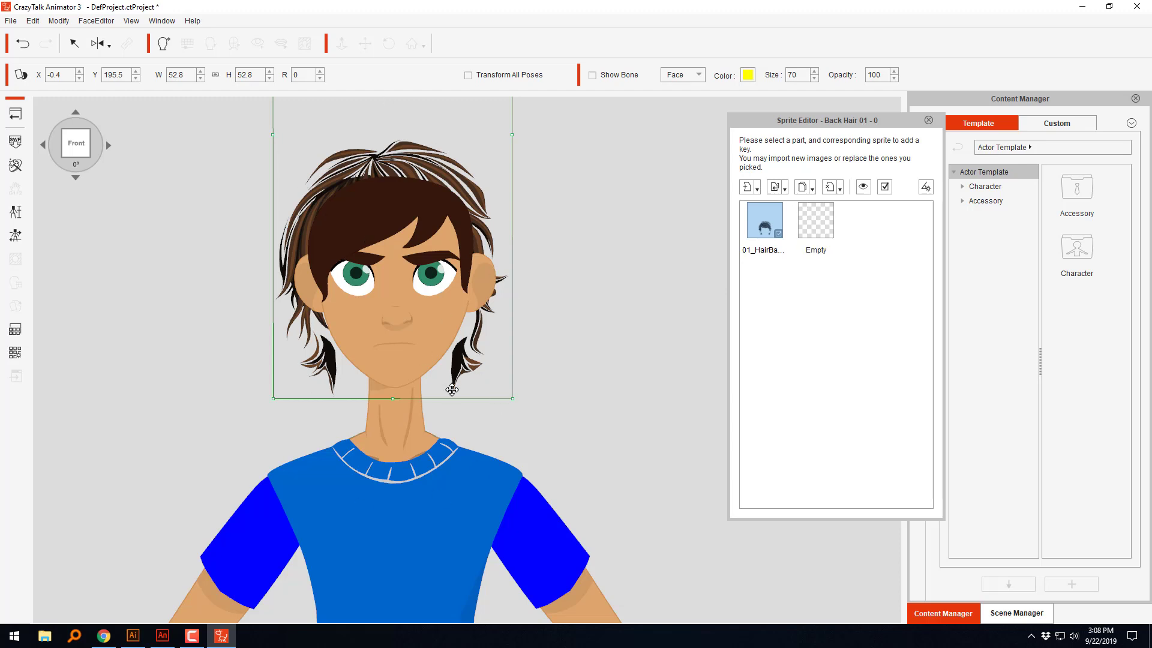
# Step: Replace the Front Hair sprite with the BackHair SWF file from New folder on the desktop
pyautogui.click(371, 233)
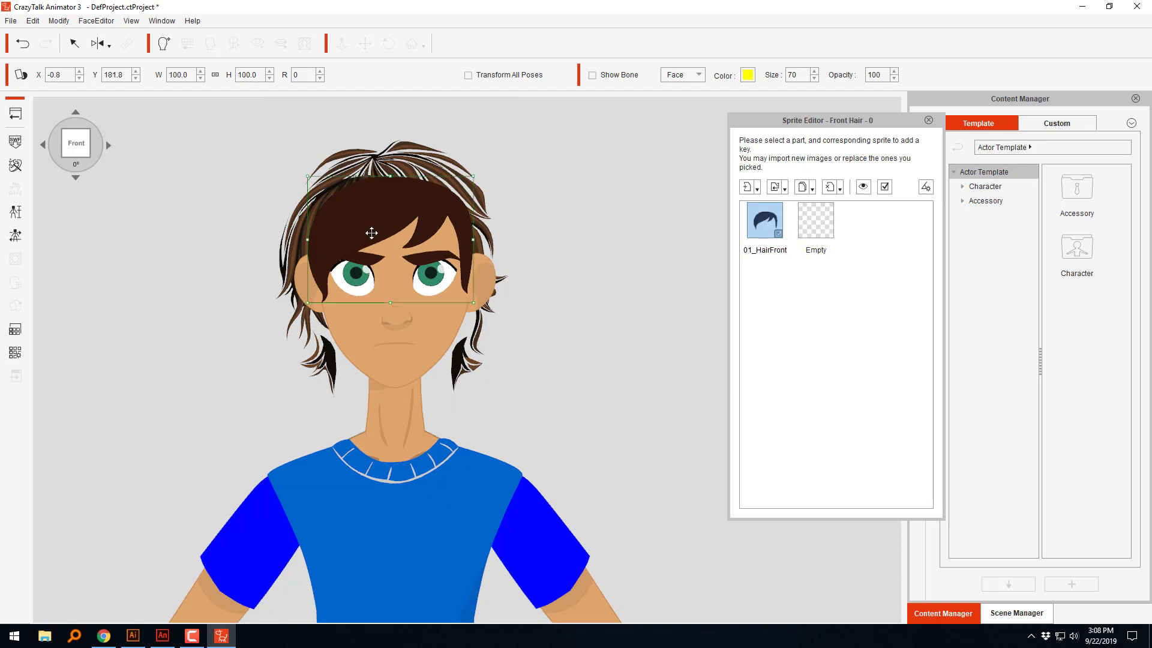
pyautogui.click(774, 187)
pyautogui.click(709, 196)
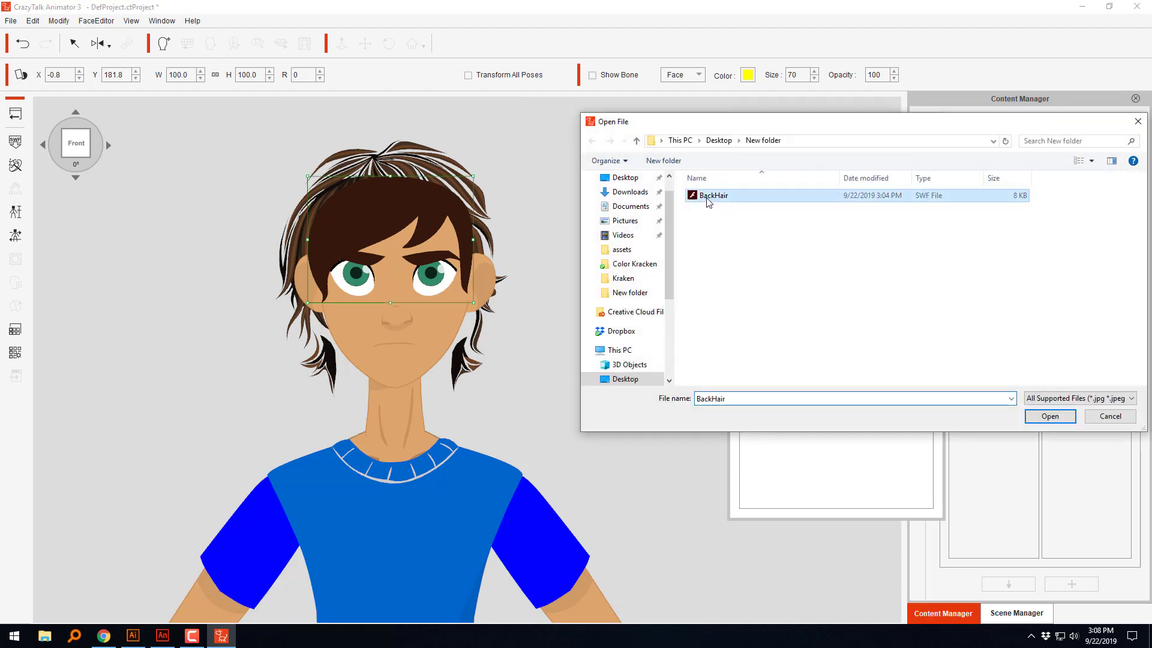
pyautogui.click(1051, 416)
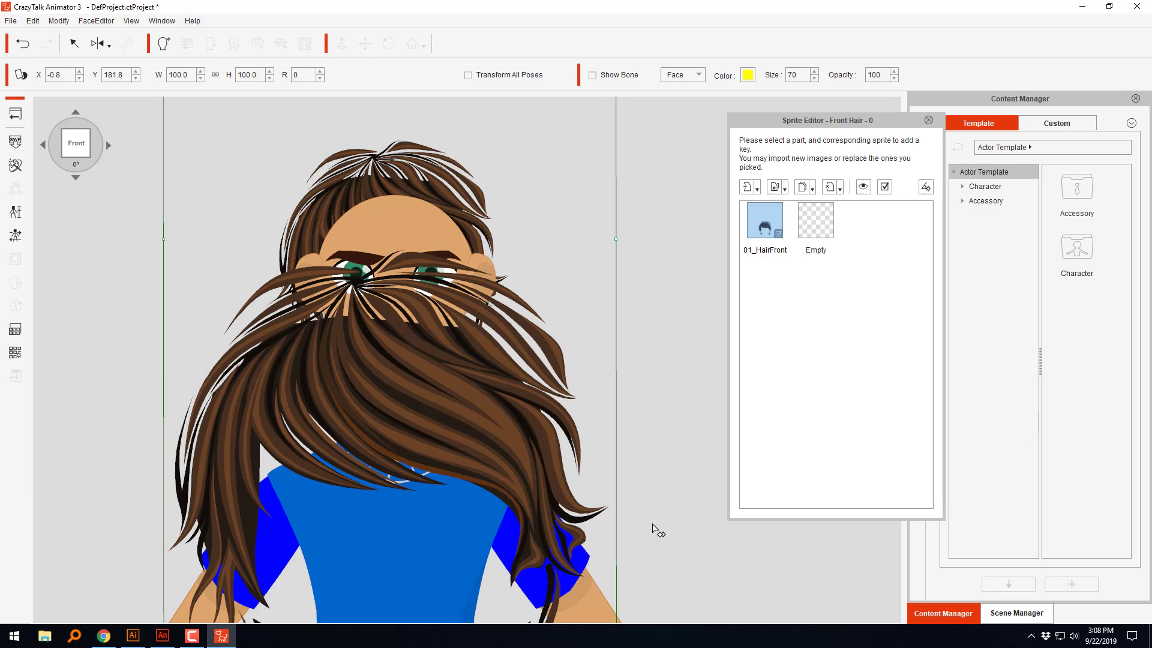
# Step: Scale the imported front hair to about 57.1% and position it over Kevin's head at about X 0.2, Y 197.8
pyautogui.moveTo(534, 261); pyautogui.dragTo(520, 180)
pyautogui.moveTo(649, 509); pyautogui.dragTo(456, 277)
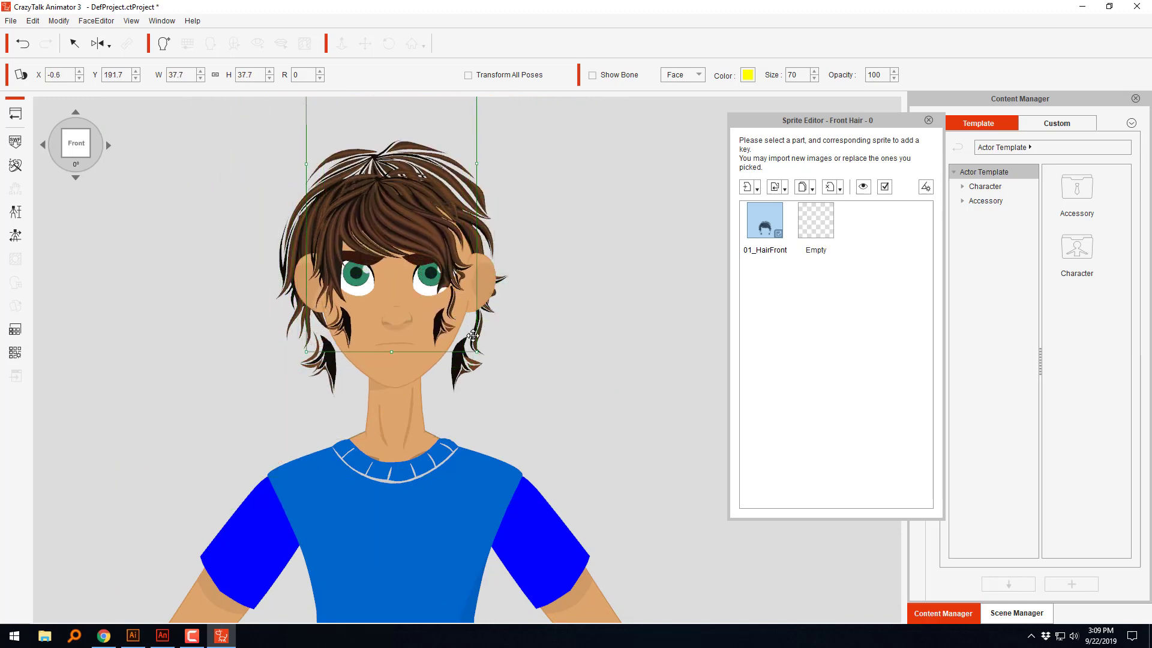
pyautogui.moveTo(476, 352); pyautogui.dragTo(517, 441)
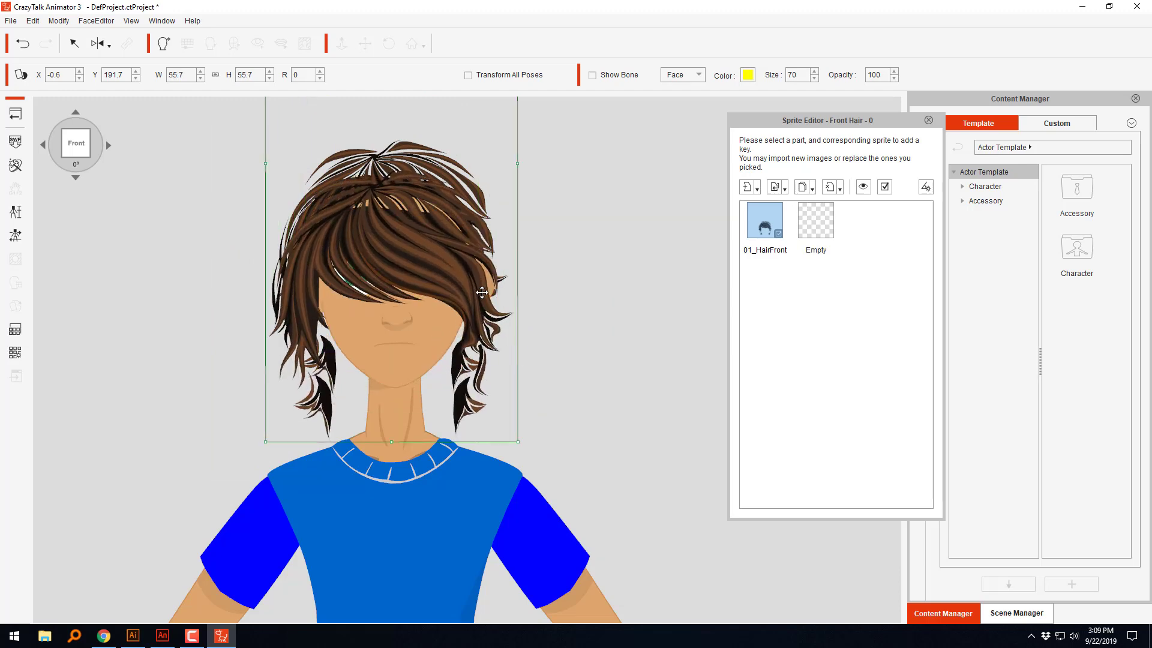
pyautogui.moveTo(482, 292); pyautogui.dragTo(480, 243)
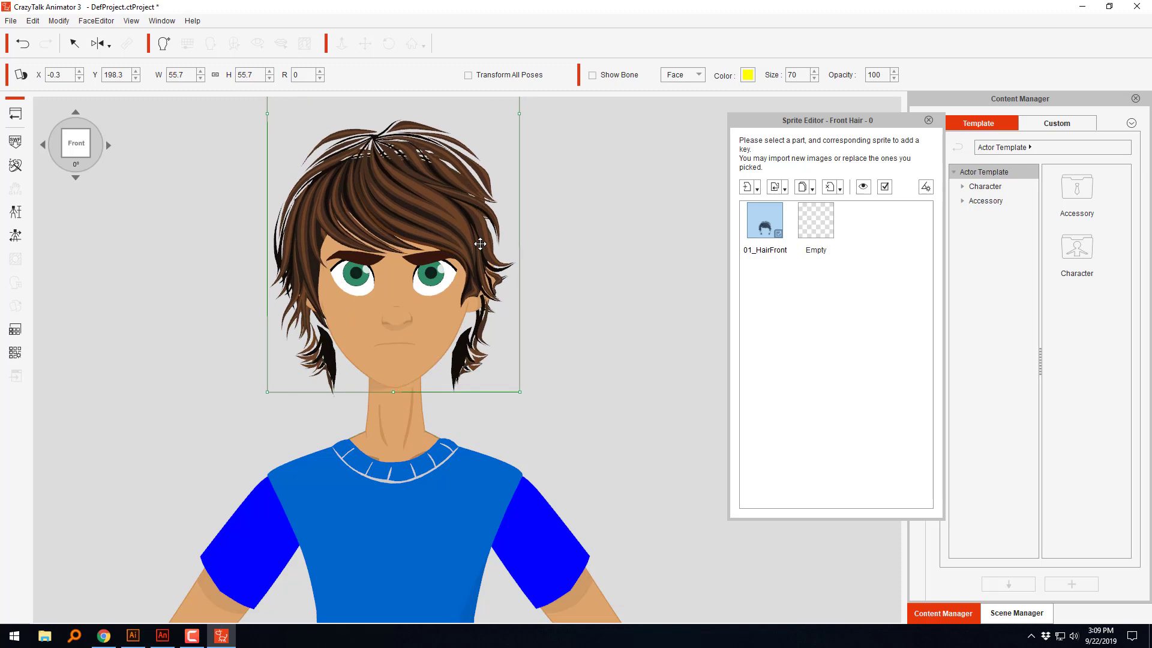
pyautogui.moveTo(522, 391)
pyautogui.mouseDown()
pyautogui.moveTo(509, 366)
pyautogui.moveTo(526, 398)
pyautogui.mouseUp()
pyautogui.moveTo(453, 234); pyautogui.dragTo(457, 238)
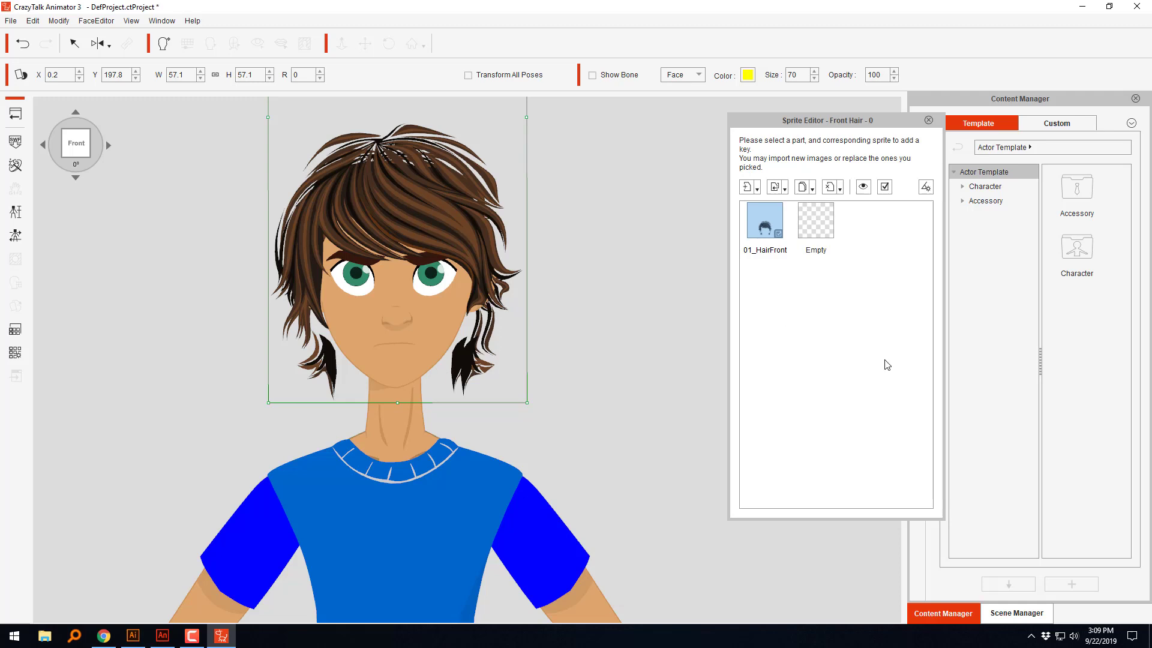
pyautogui.click(809, 434)
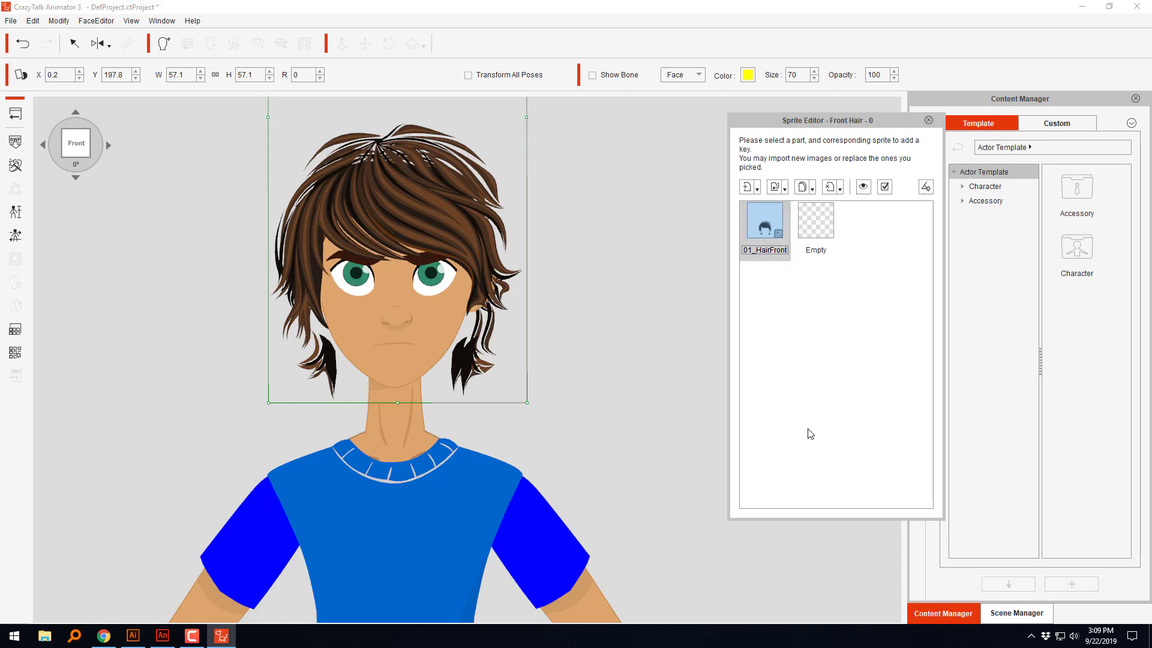
# Step: Turn the head to the 45° view and fit its front hair at about 49.5% scale, X 3.2, Y 196.8
pyautogui.click(107, 145)
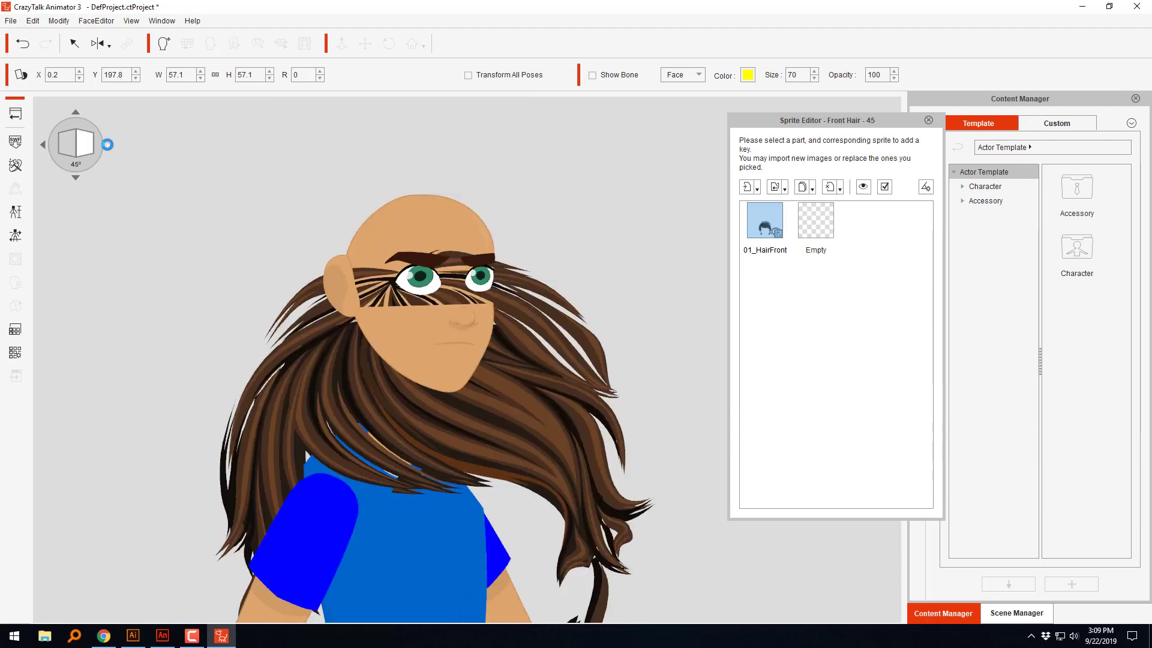
pyautogui.click(539, 435)
pyautogui.moveTo(566, 369); pyautogui.dragTo(555, 187)
pyautogui.moveTo(654, 507); pyautogui.dragTo(543, 278)
pyautogui.moveTo(522, 198); pyautogui.dragTo(513, 273)
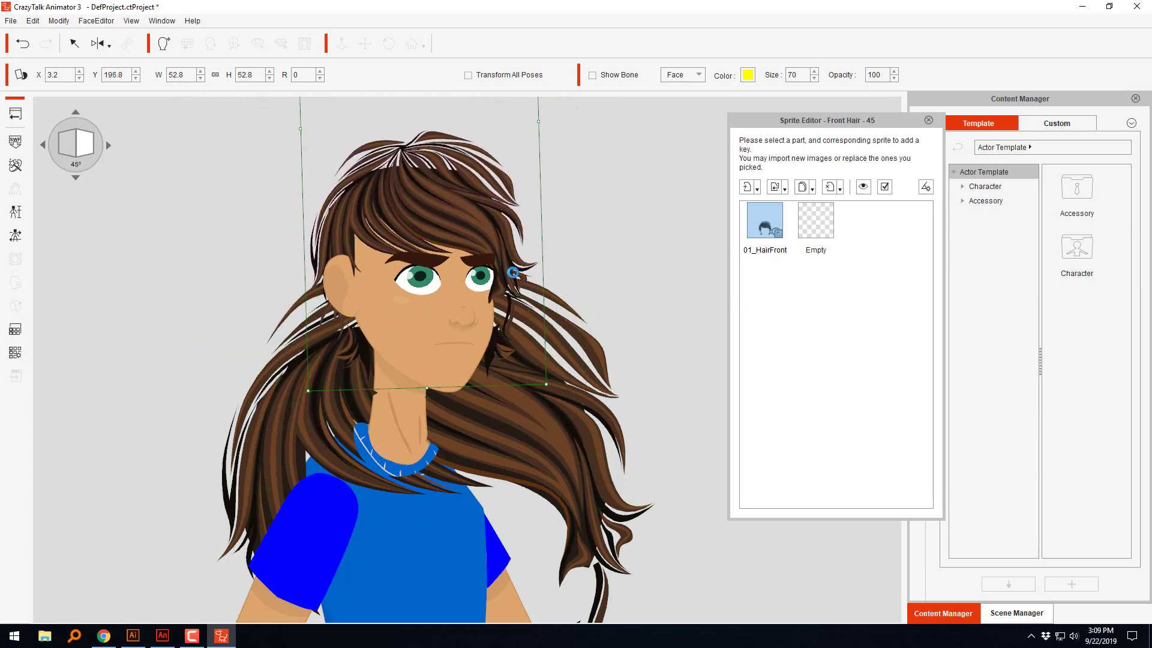
pyautogui.moveTo(550, 381)
pyautogui.mouseDown()
pyautogui.moveTo(512, 318)
pyautogui.moveTo(538, 368)
pyautogui.mouseUp()
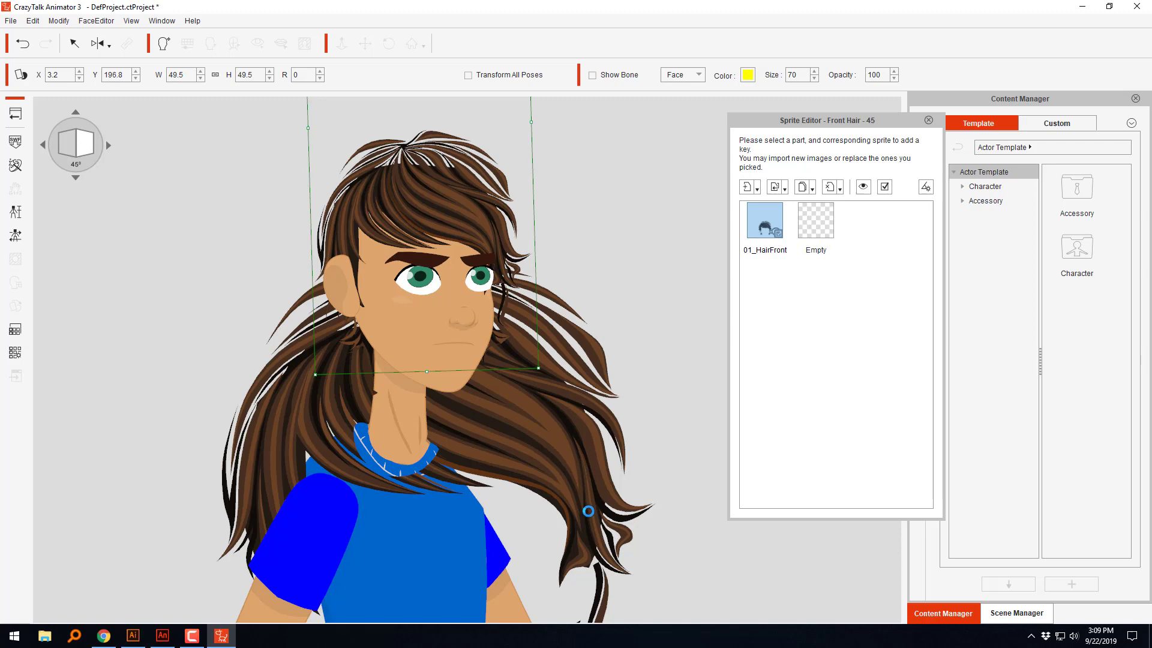
# Step: Fit the 45° back hair at about 43.8% scale, X -1.3, Y 194.9, and compare it with the front view
pyautogui.click(587, 510)
pyautogui.moveTo(595, 494); pyautogui.dragTo(545, 252)
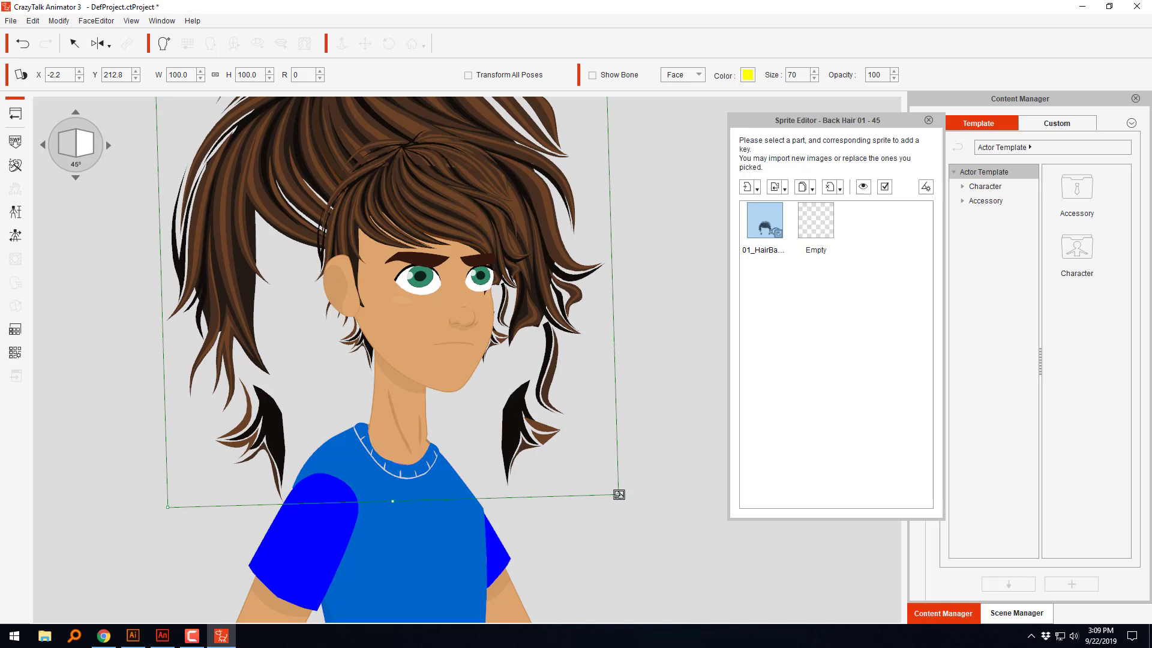
pyautogui.moveTo(619, 494); pyautogui.dragTo(484, 218)
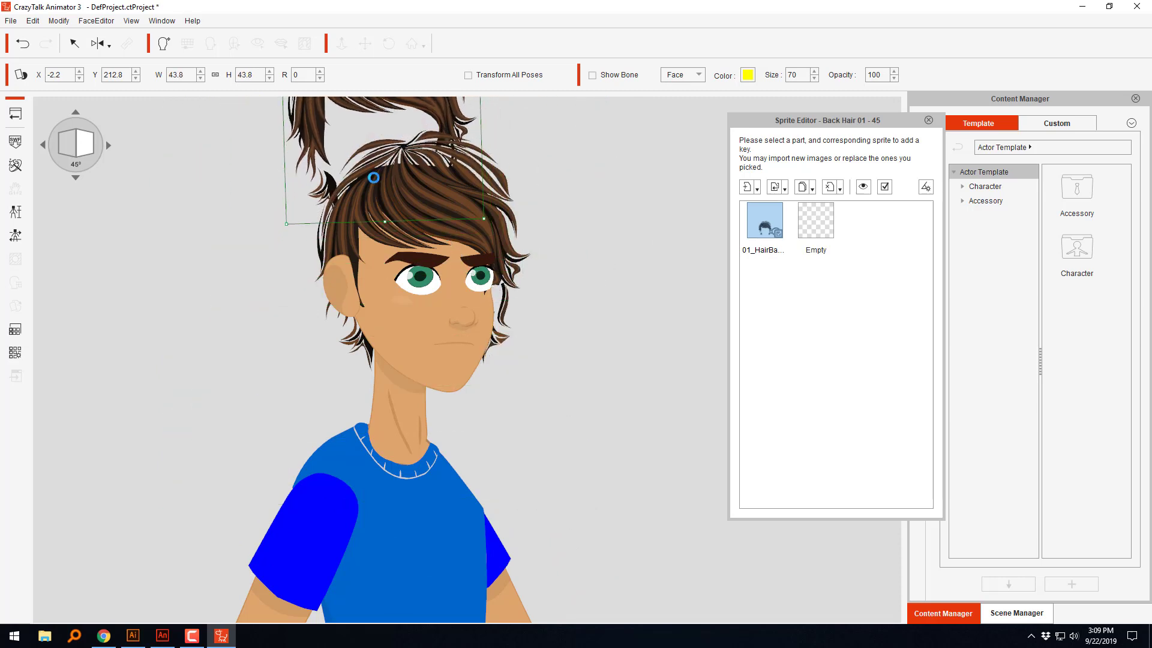
pyautogui.moveTo(318, 123); pyautogui.dragTo(323, 258)
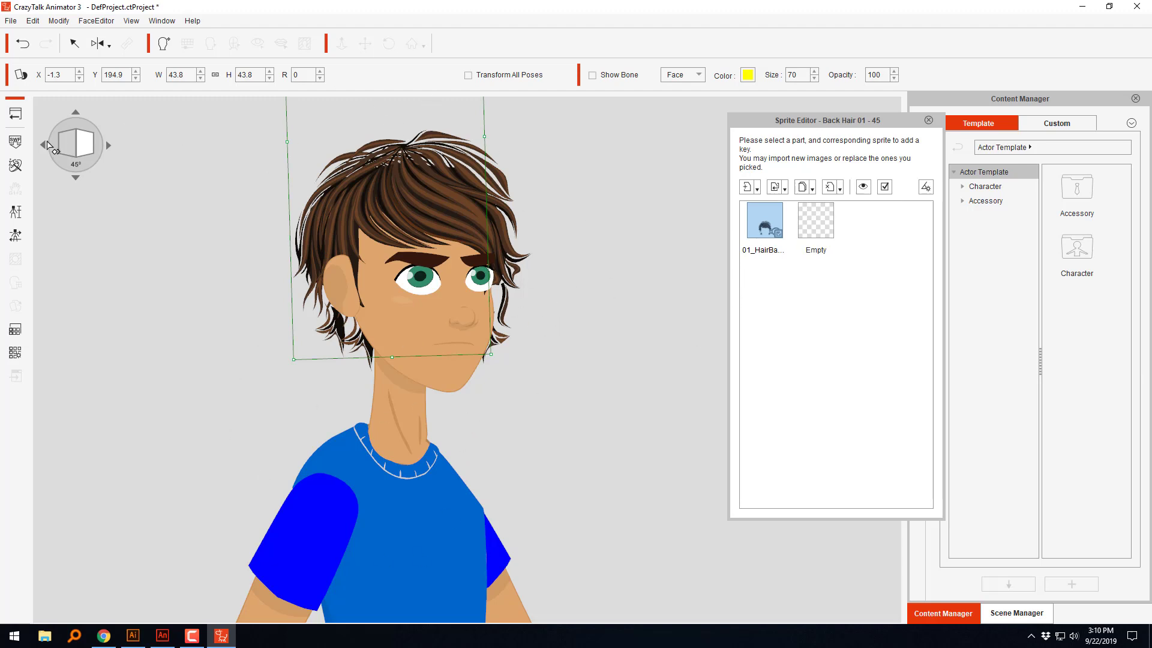
pyautogui.click(43, 145)
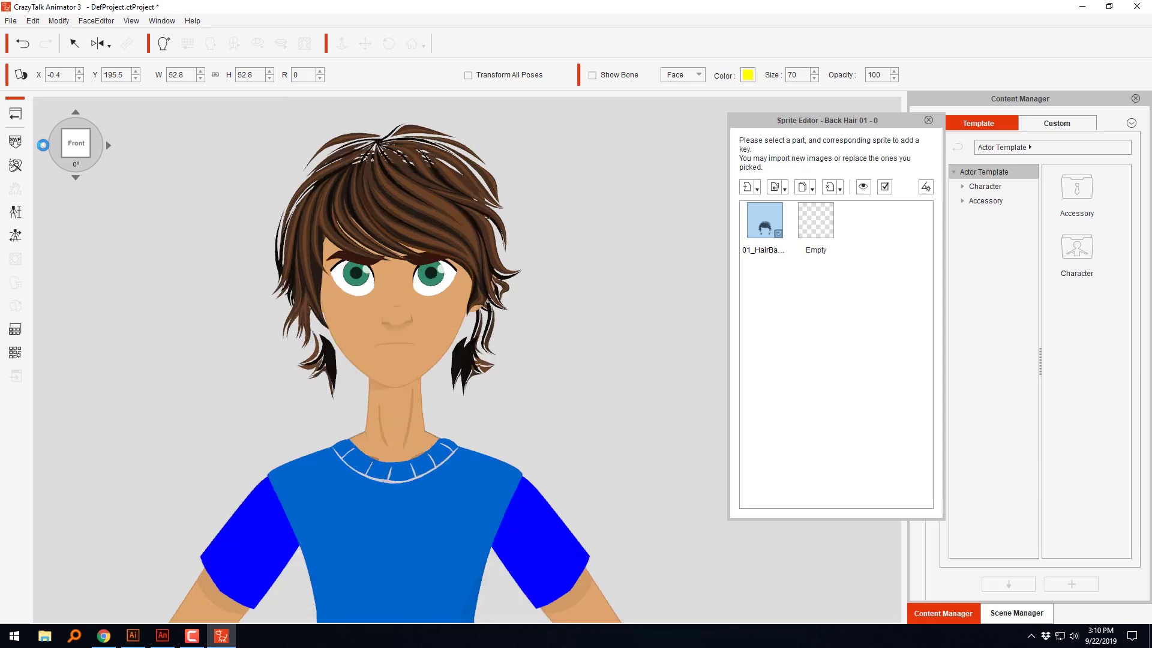
pyautogui.click(106, 144)
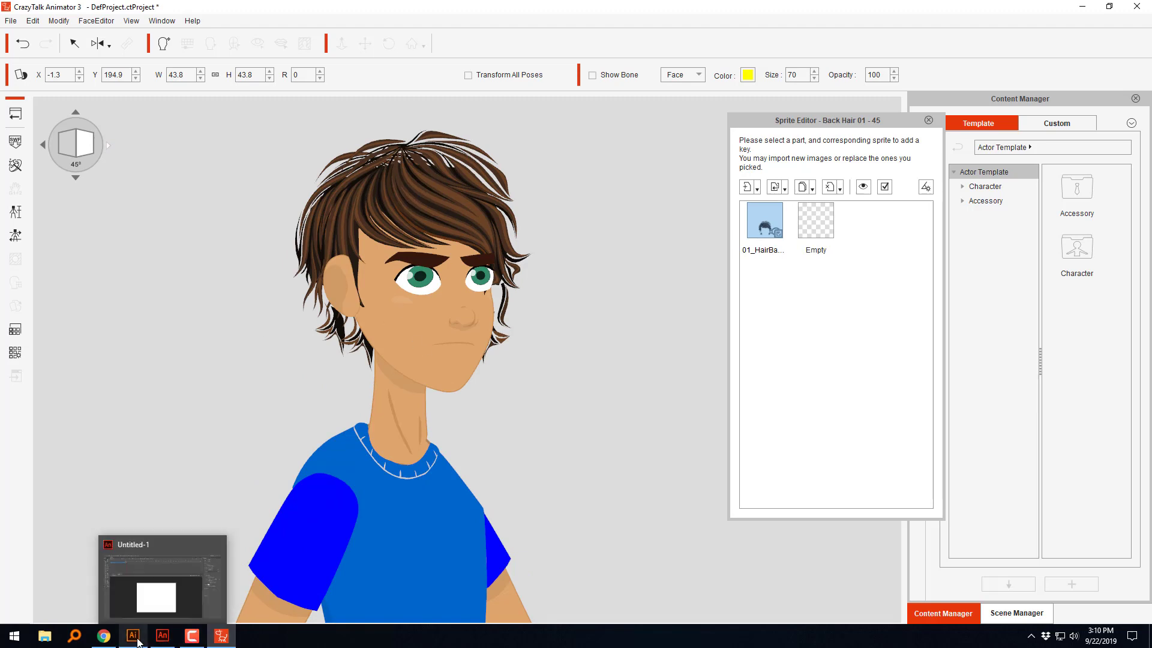
# Step: Switch to decko.ai in Illustrator and examine the hair artwork on Layer 2 and Layer 13 by selecting it
pyautogui.click(134, 635)
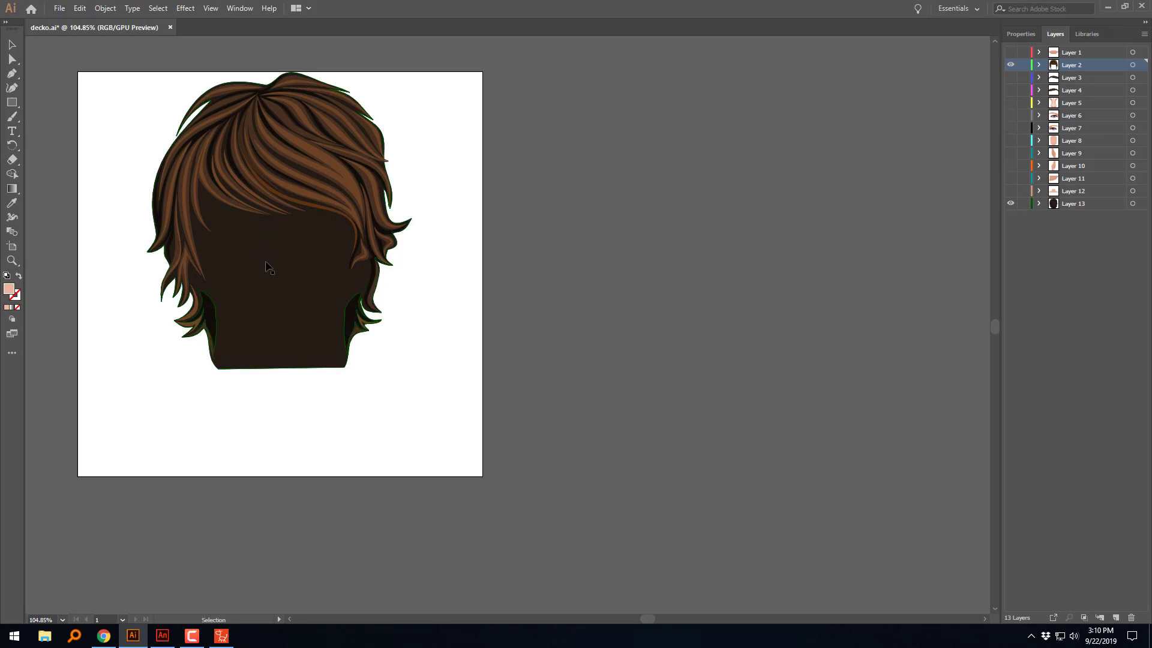
pyautogui.click(267, 266)
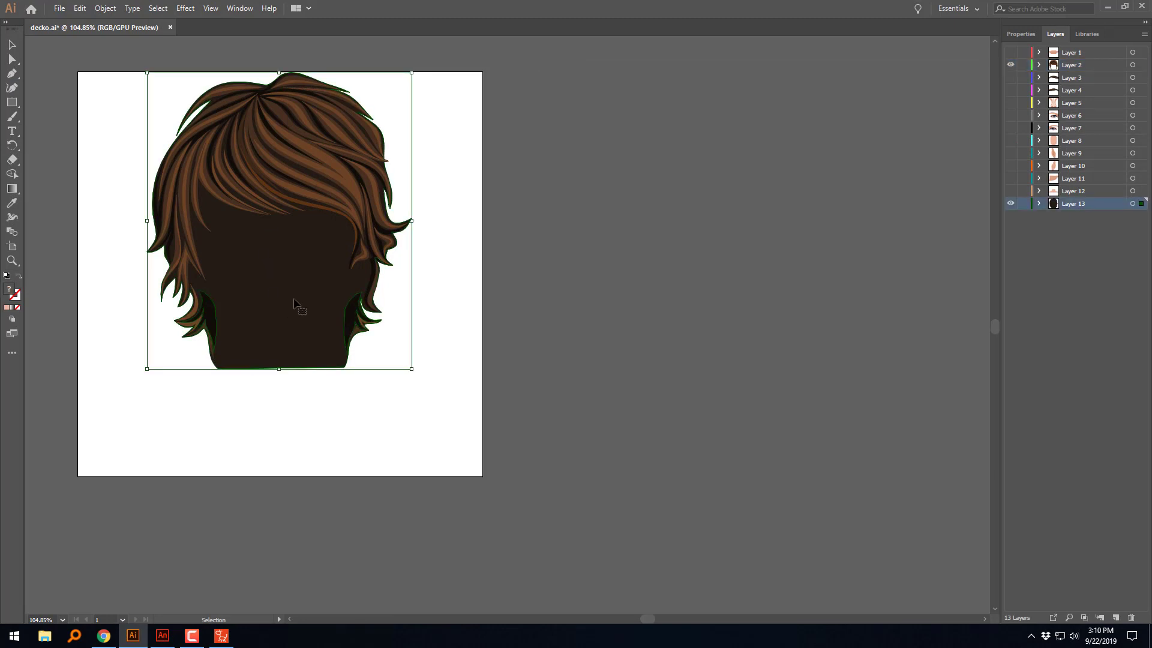
pyautogui.scroll(5, 451, 418)
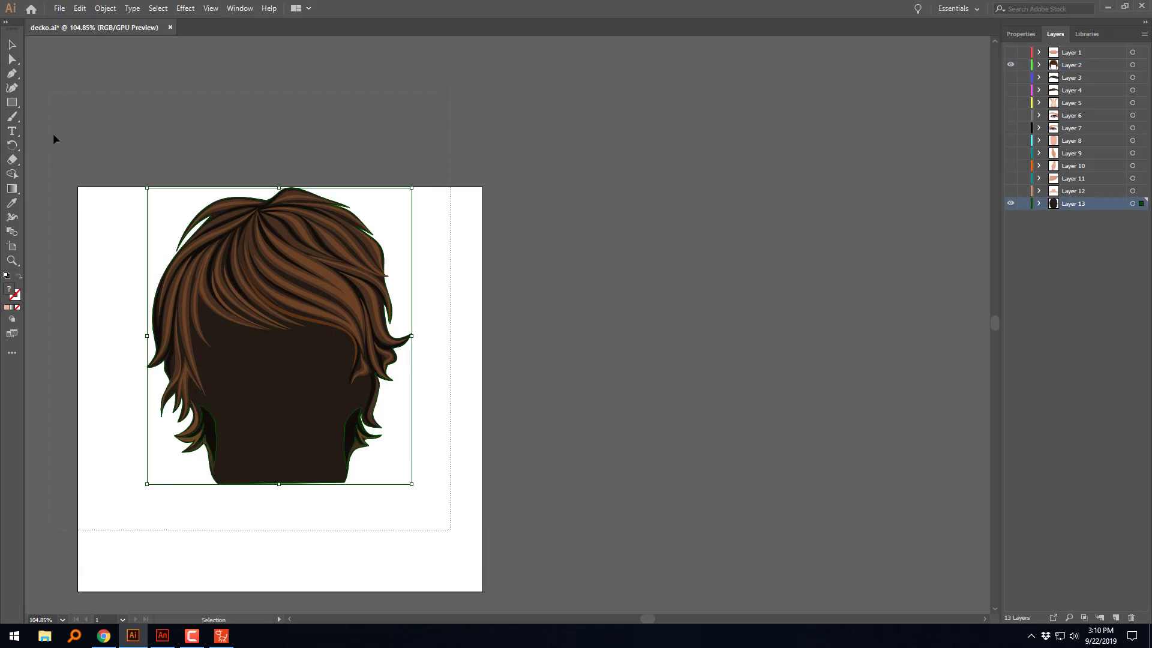
pyautogui.hotkey('ctrl', 'a')
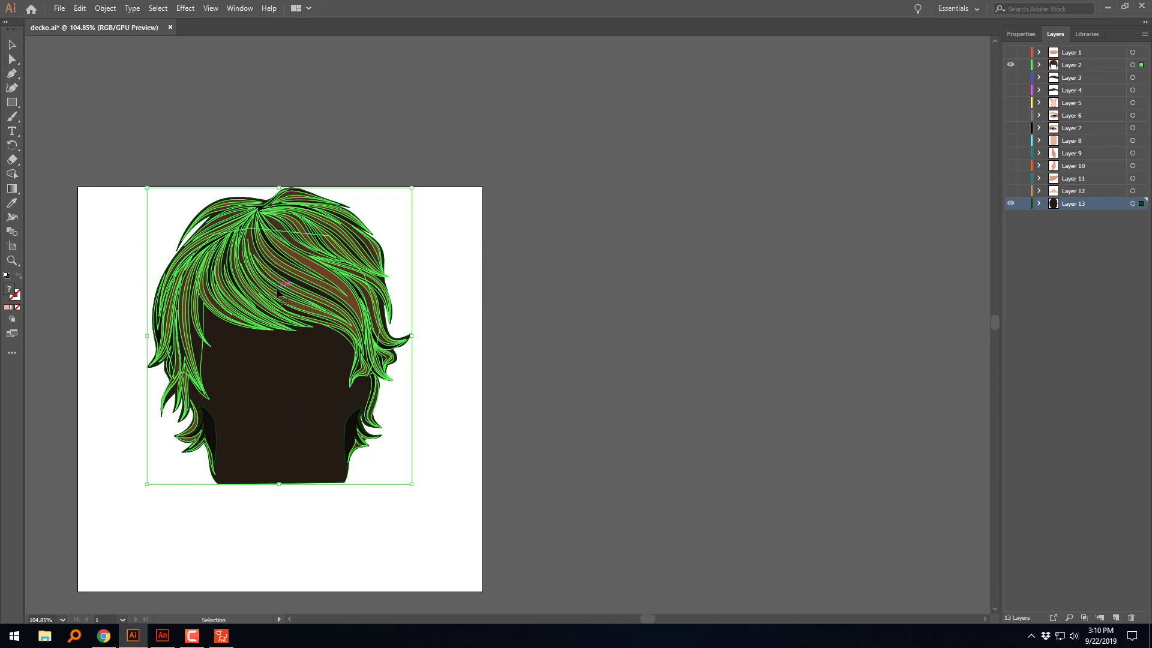
pyautogui.click(84, 144)
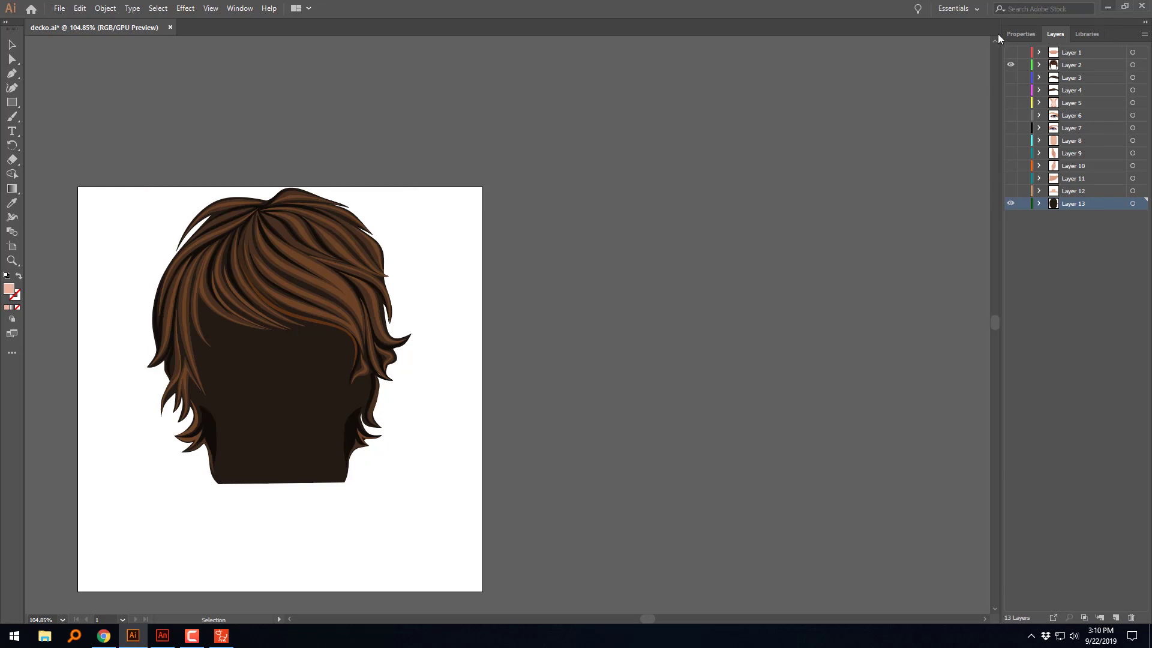
pyautogui.click(60, 9)
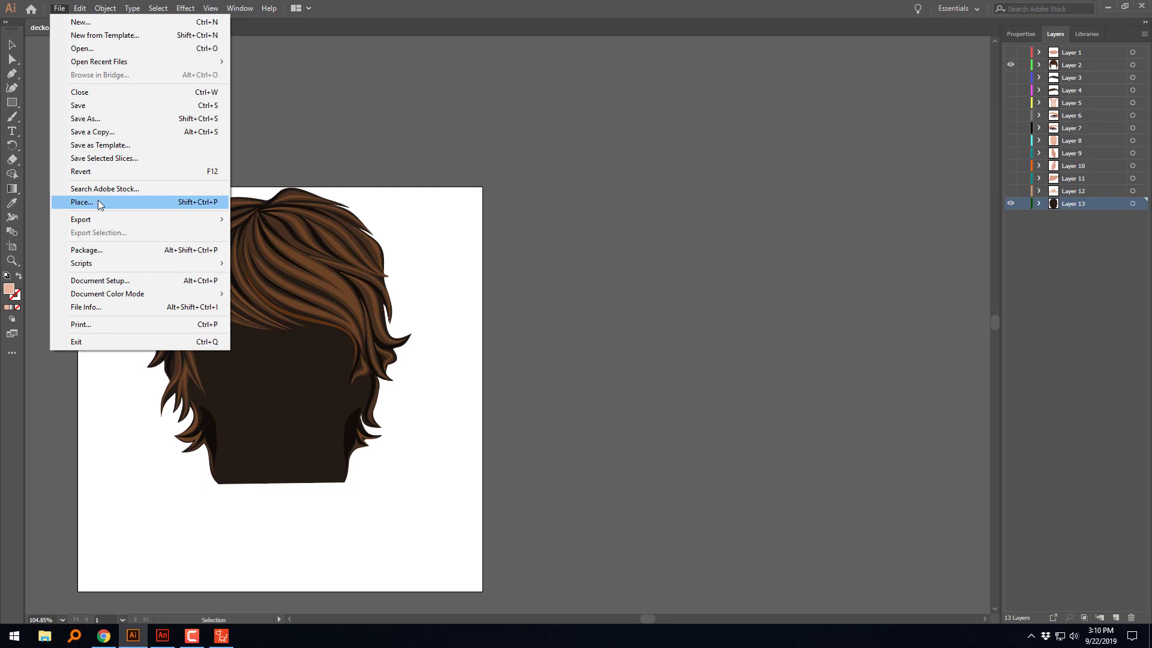
pyautogui.click(541, 237)
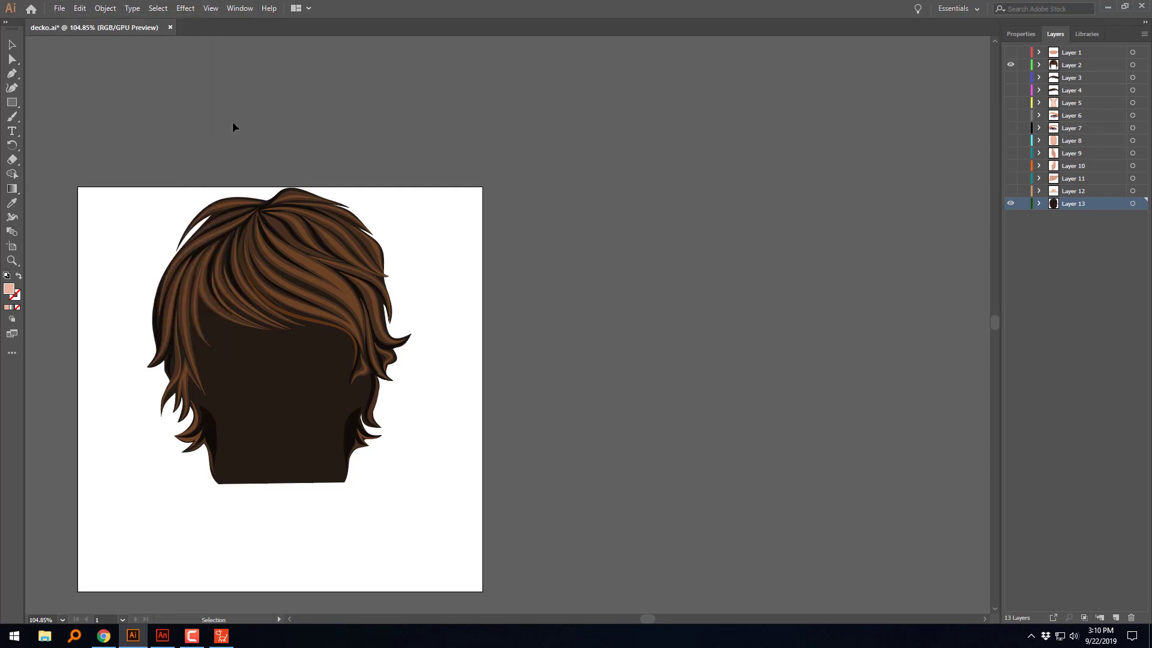
# Step: Open the existing BackHair SWF from the export dialog to examine its artwork, close the preview and cancel the export
pyautogui.click(64, 10)
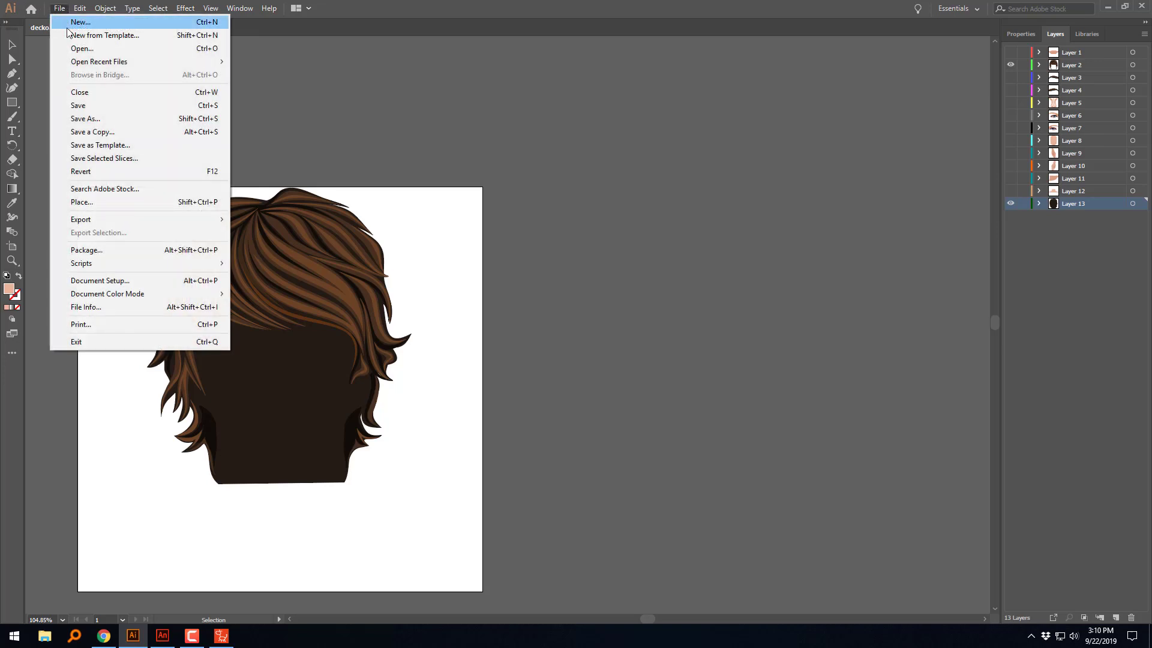
pyautogui.moveTo(81, 219)
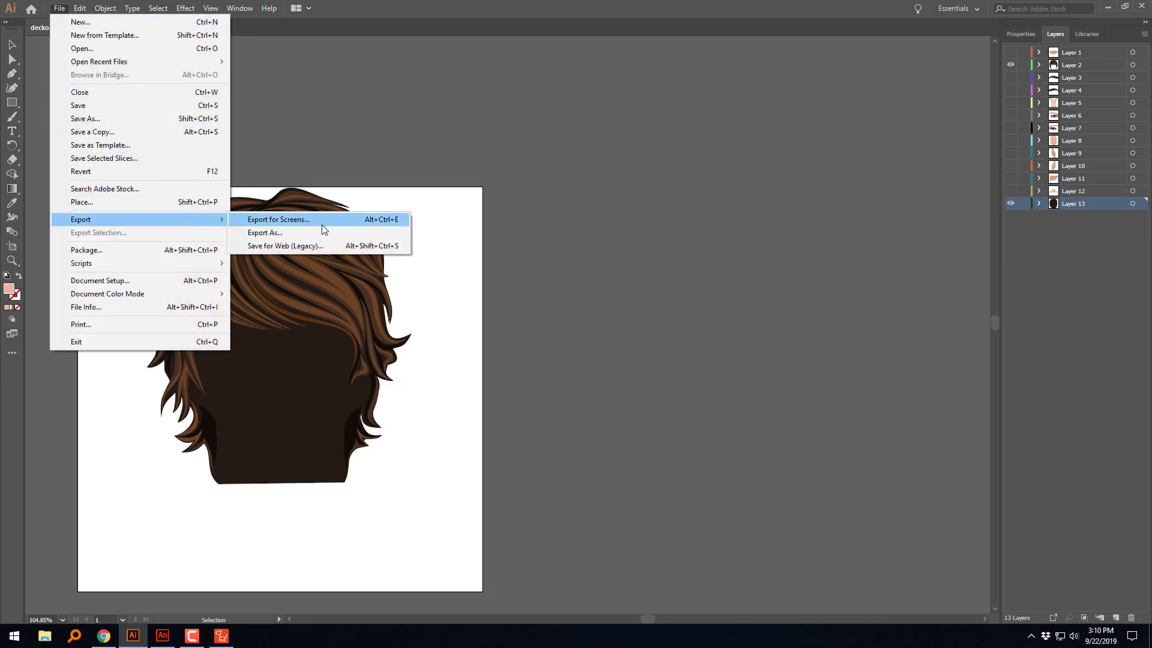
pyautogui.click(298, 232)
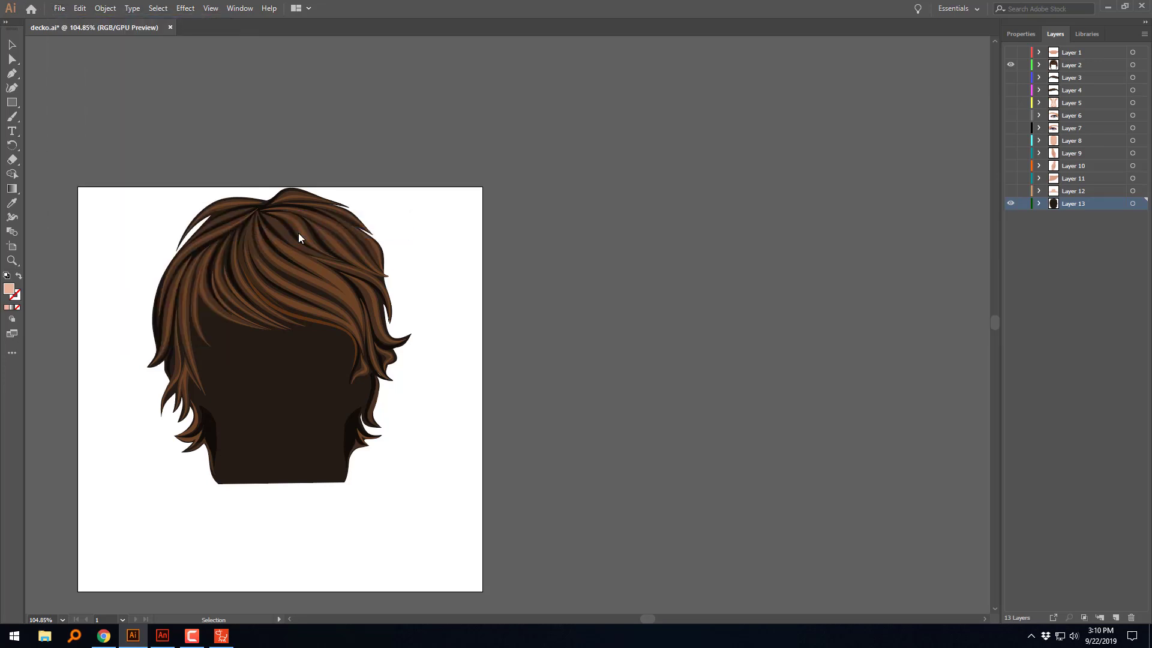
pyautogui.click(142, 84)
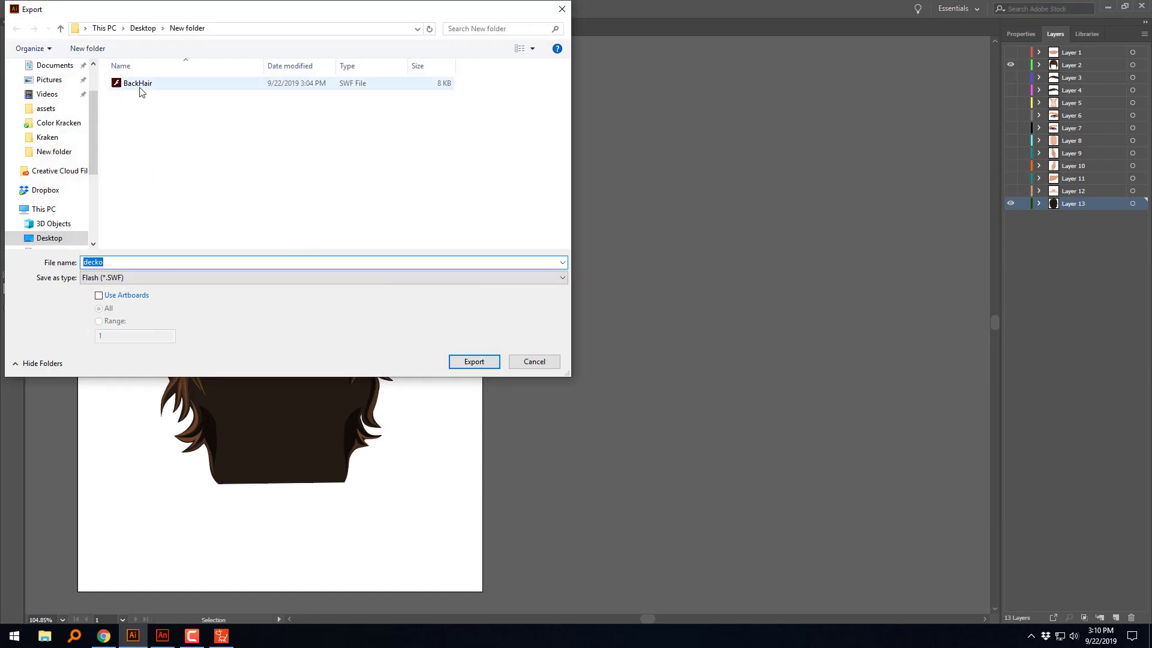
pyautogui.doubleClick(136, 264)
pyautogui.click(137, 265)
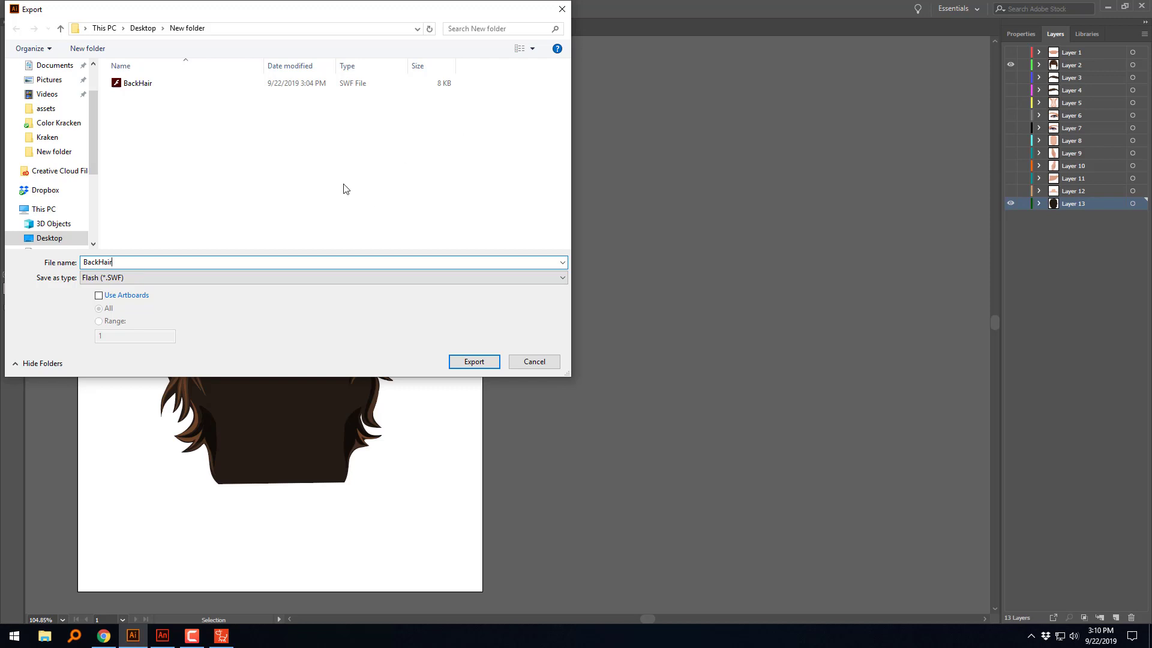
pyautogui.click(139, 85)
pyautogui.rightClick(163, 81)
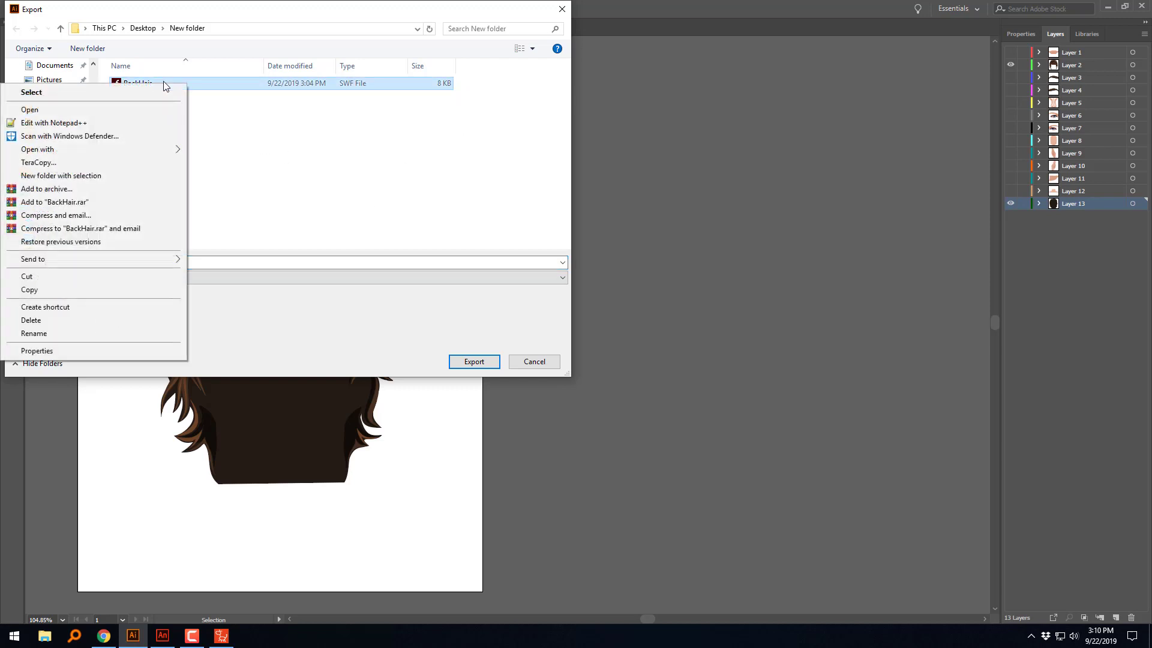
pyautogui.click(122, 110)
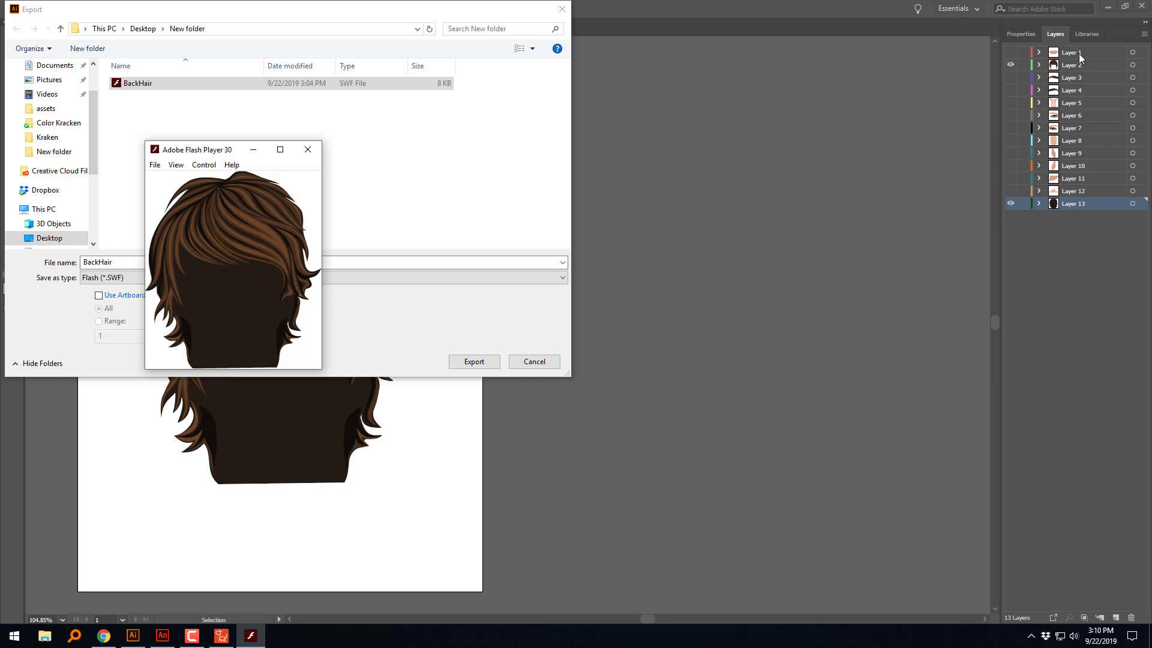
pyautogui.click(307, 150)
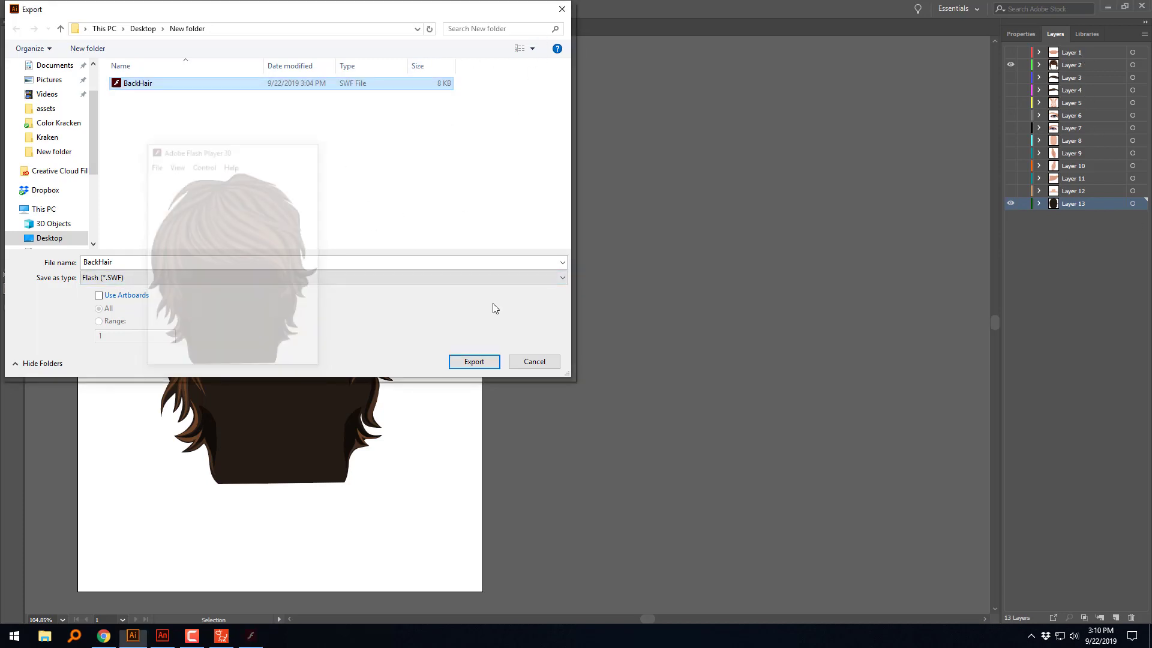
pyautogui.click(533, 363)
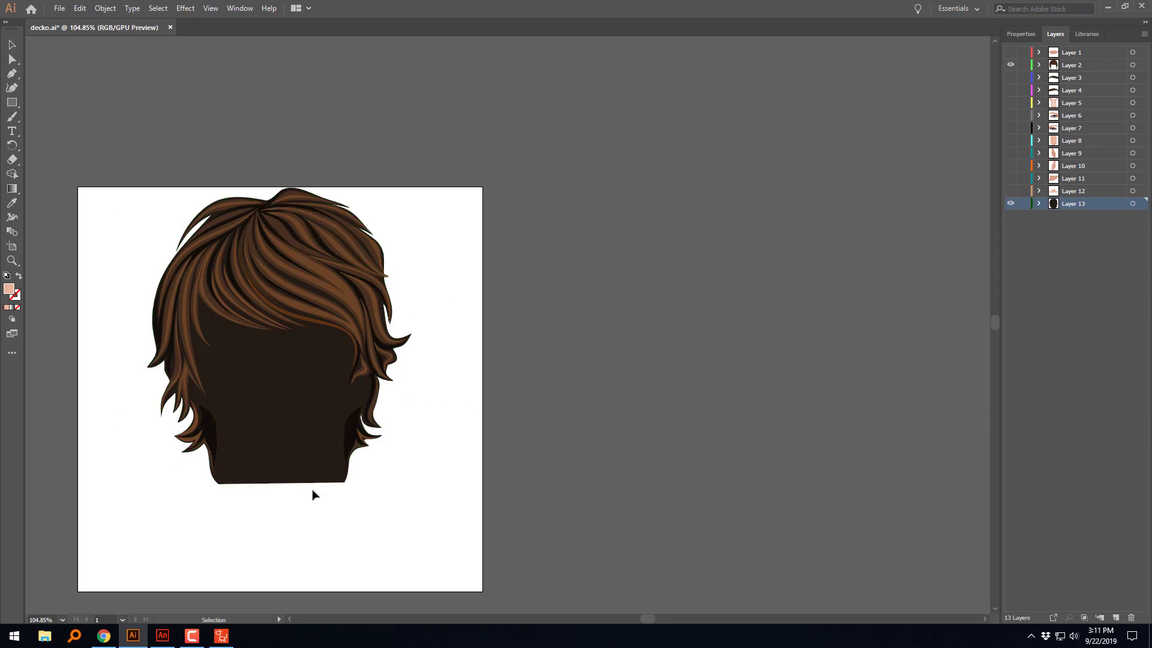
# Step: Export the visible hair layers as Flash SWF with a higher curve quality, replacing the existing BackHair file
pyautogui.click(59, 8)
pyautogui.moveTo(90, 219)
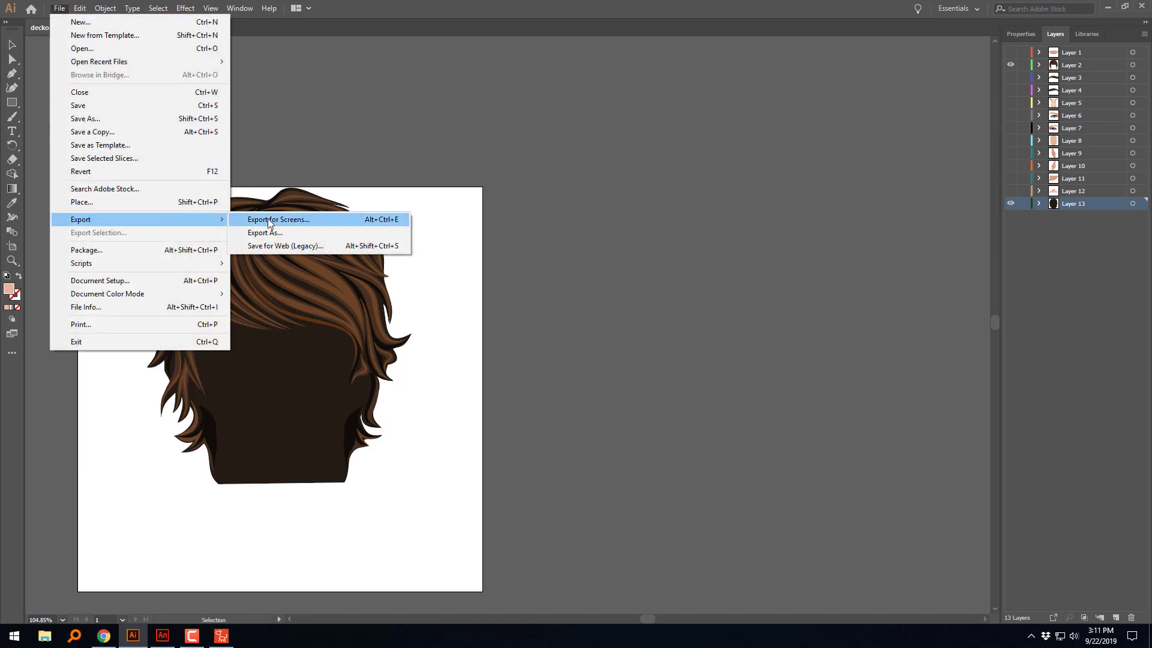
pyautogui.click(266, 232)
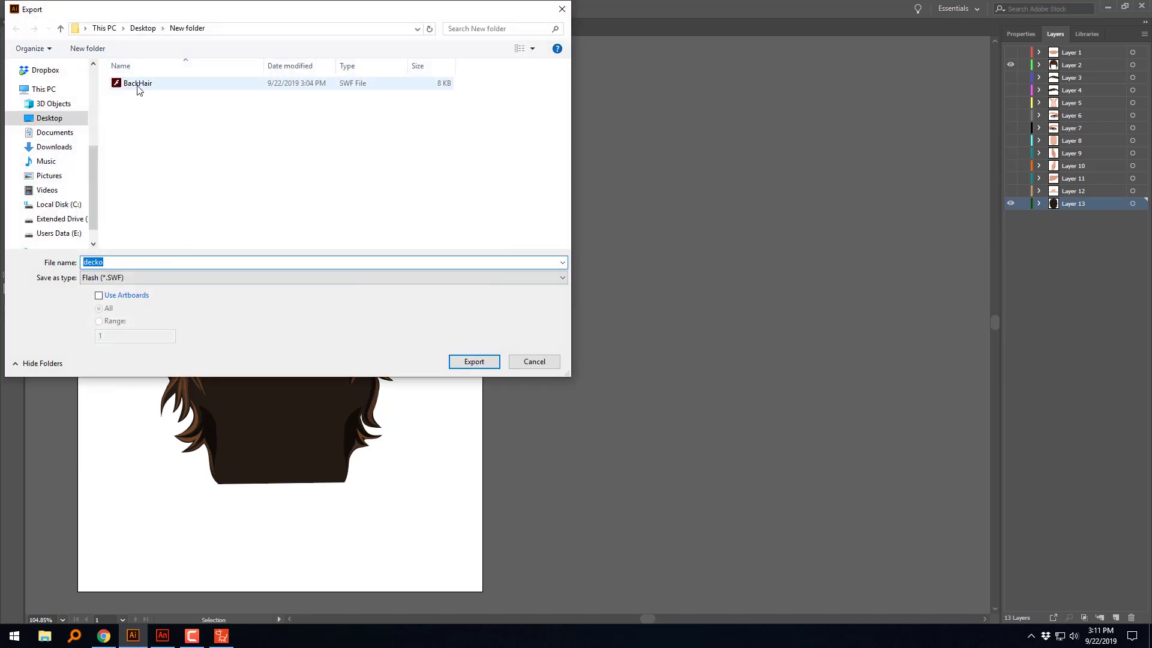
pyautogui.click(138, 86)
pyautogui.click(474, 362)
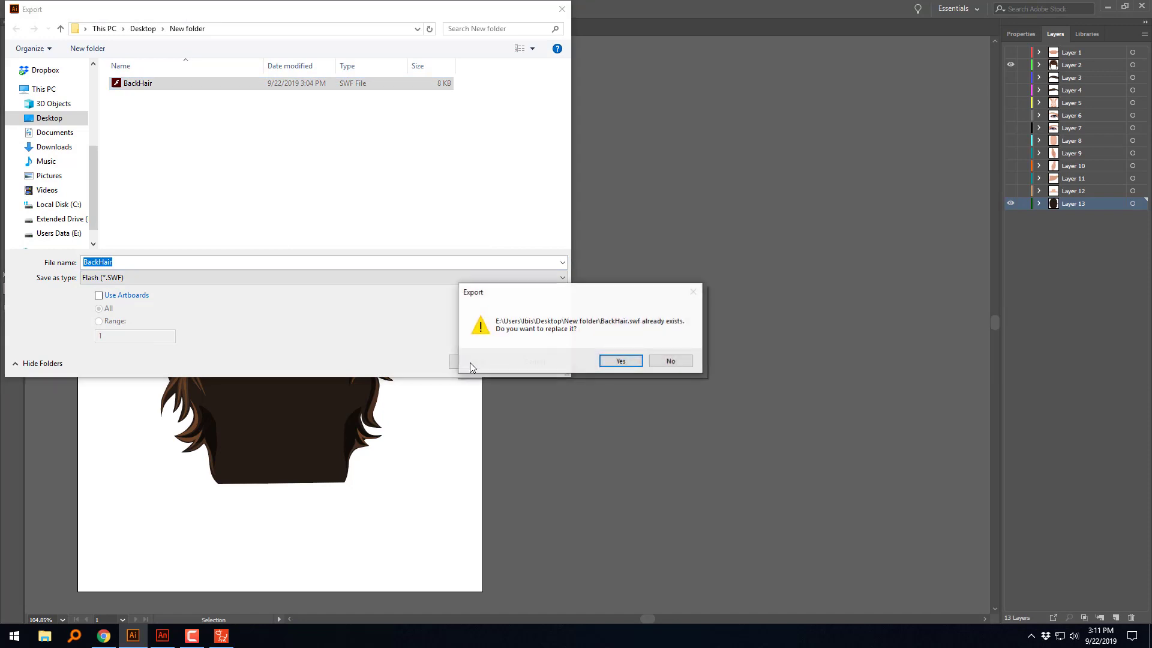
pyautogui.click(606, 367)
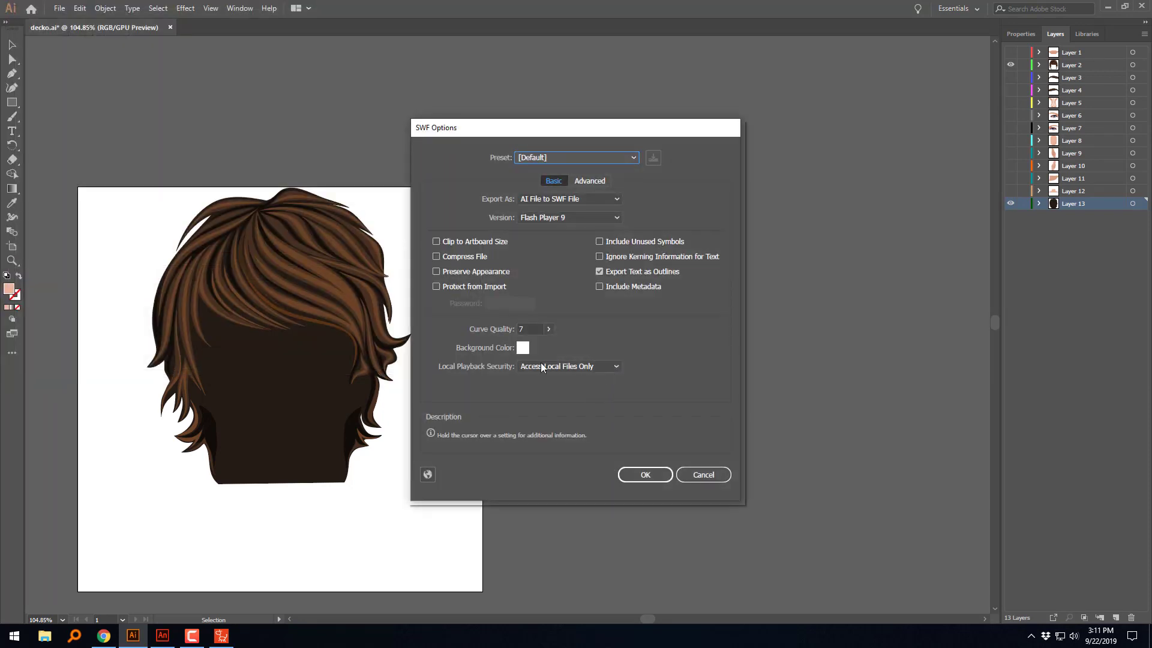
pyautogui.click(548, 329)
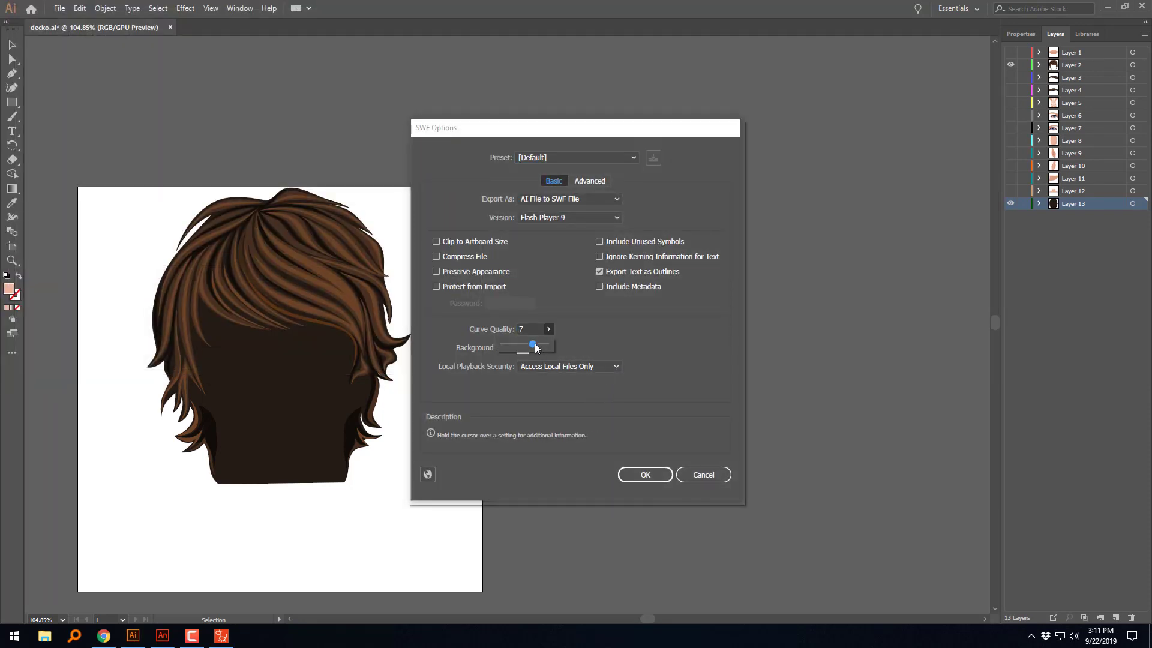
pyautogui.moveTo(535, 345); pyautogui.dragTo(549, 352)
pyautogui.click(655, 479)
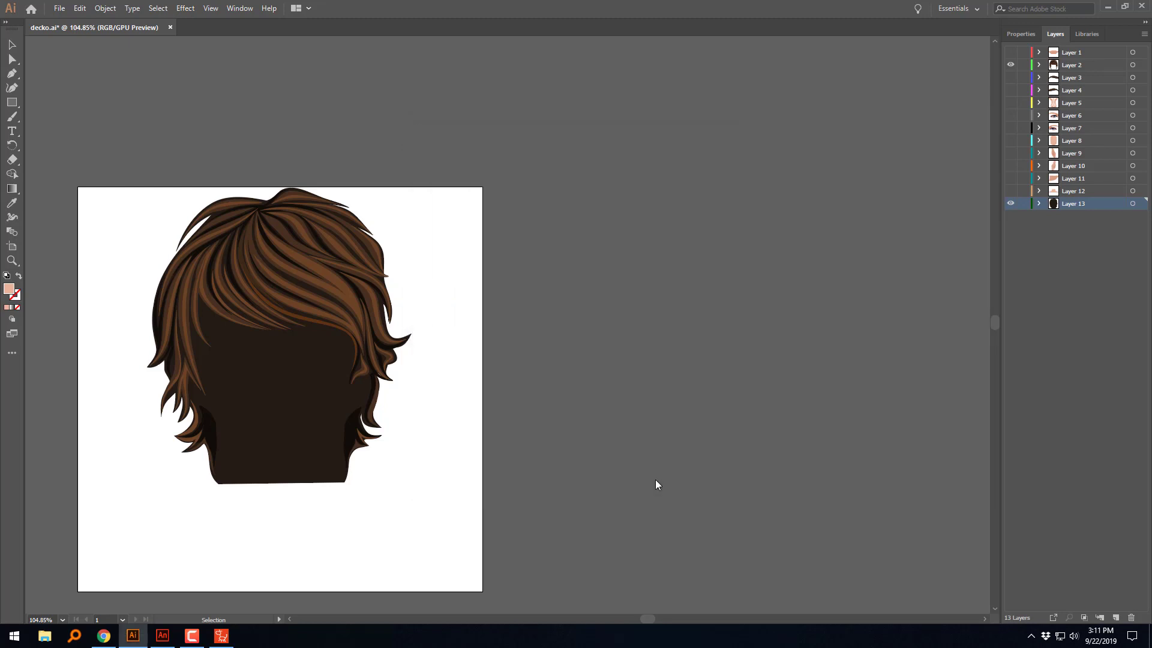
# Step: Switch to CrazyTalk Animator and shift the 45° front hair slightly upward and toward the face side of the head
pyautogui.click(1108, 9)
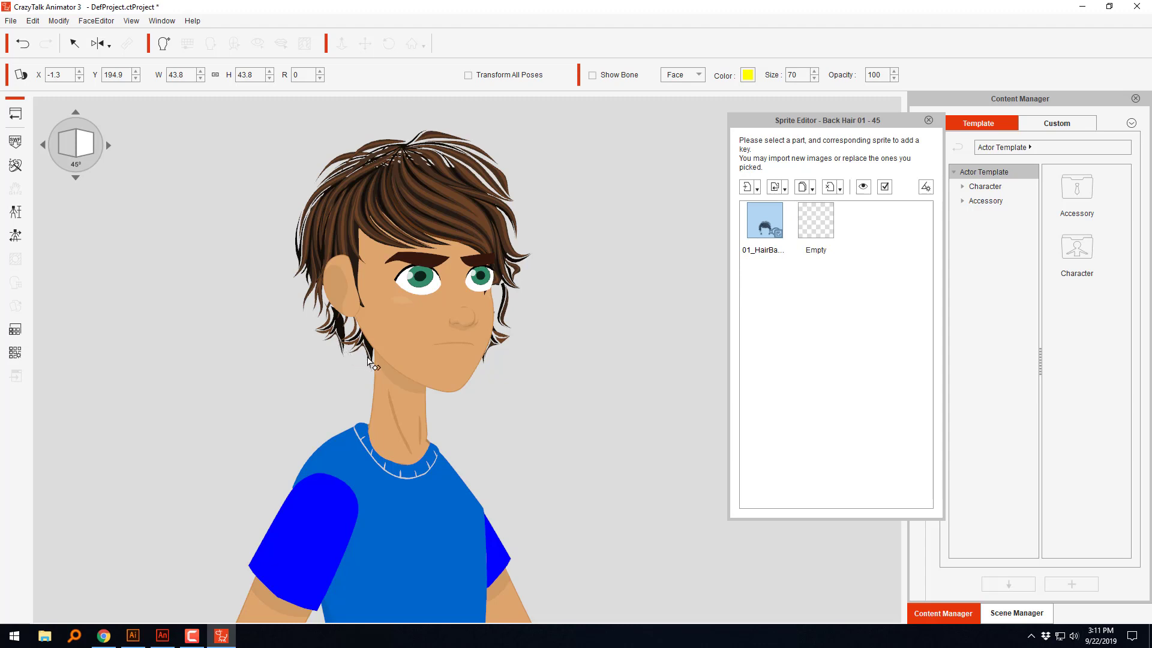
pyautogui.click(367, 362)
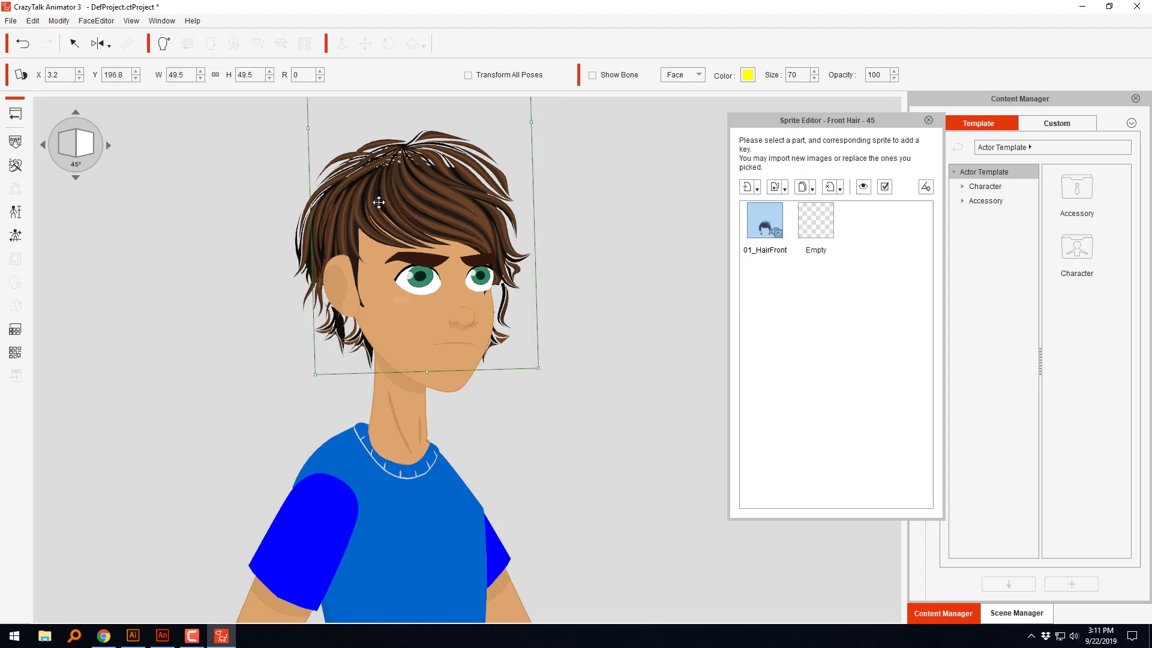
pyautogui.moveTo(379, 203); pyautogui.dragTo(397, 190)
# Step: Replace the 45° Back Hair 01 sprite with the re-exported BackHair SWF from New folder
pyautogui.click(337, 335)
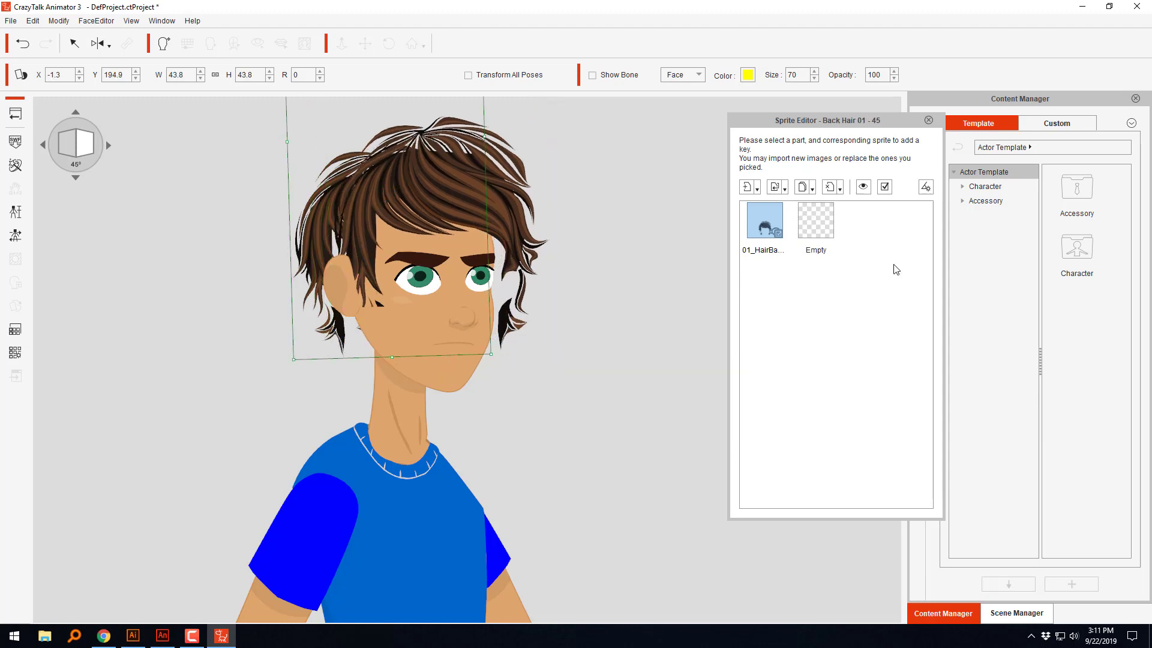
pyautogui.click(774, 187)
pyautogui.click(725, 196)
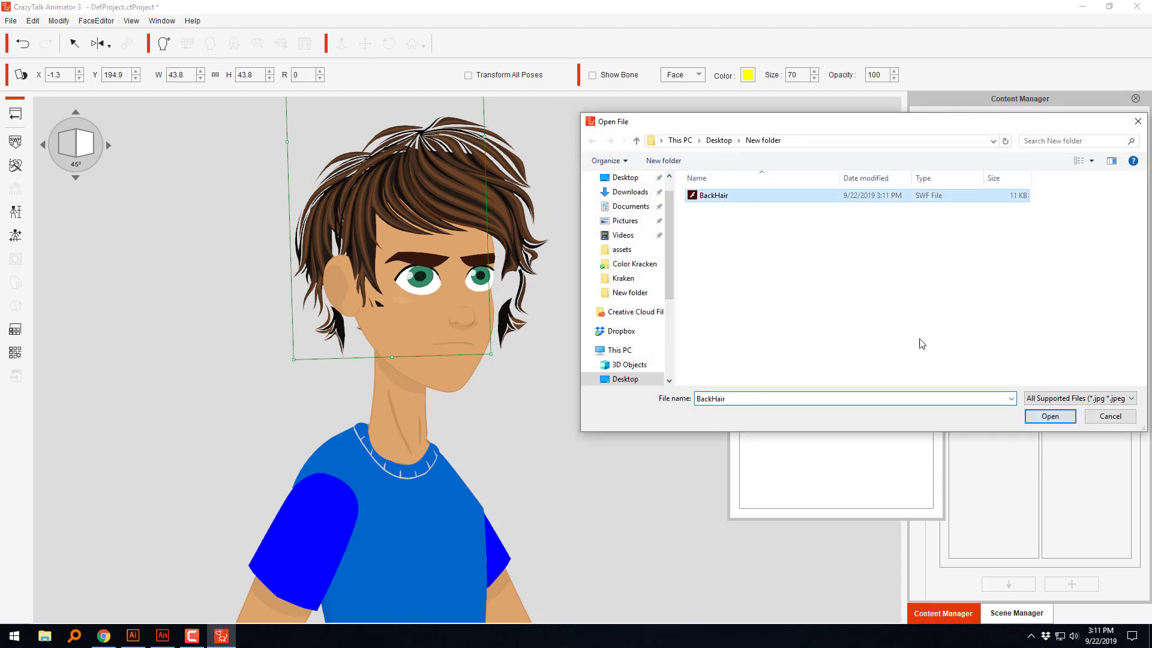
pyautogui.click(1036, 416)
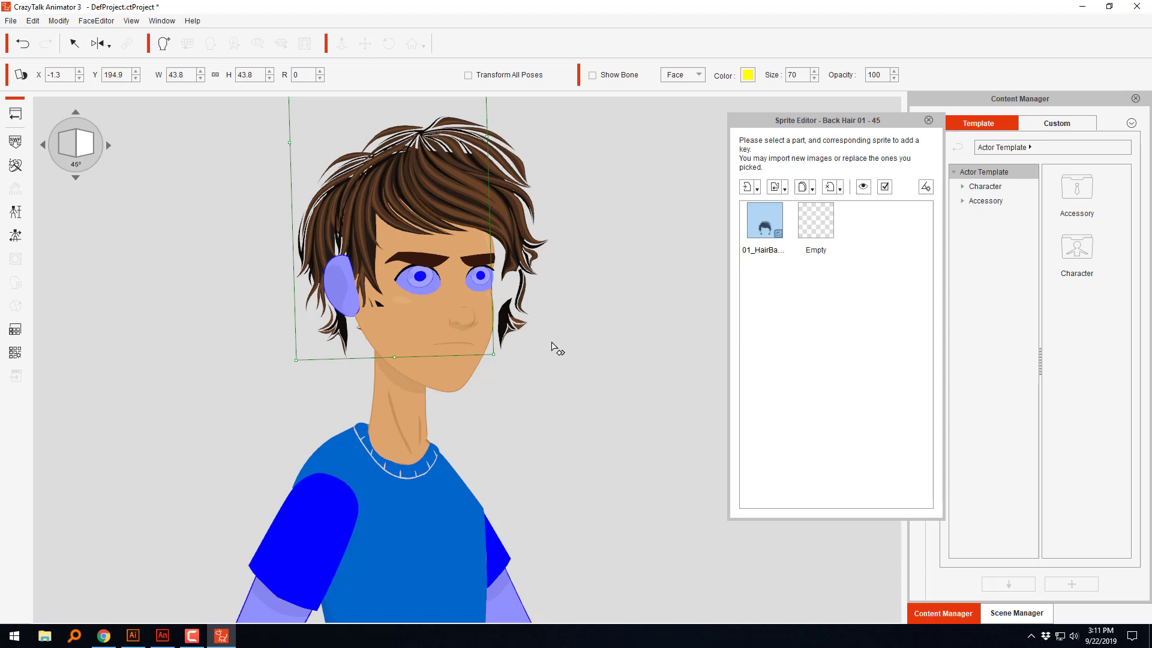
# Step: Try moving the 45° back hair to X -0.2, Y 195.8, and undo the moves
pyautogui.moveTo(324, 267); pyautogui.dragTo(328, 235)
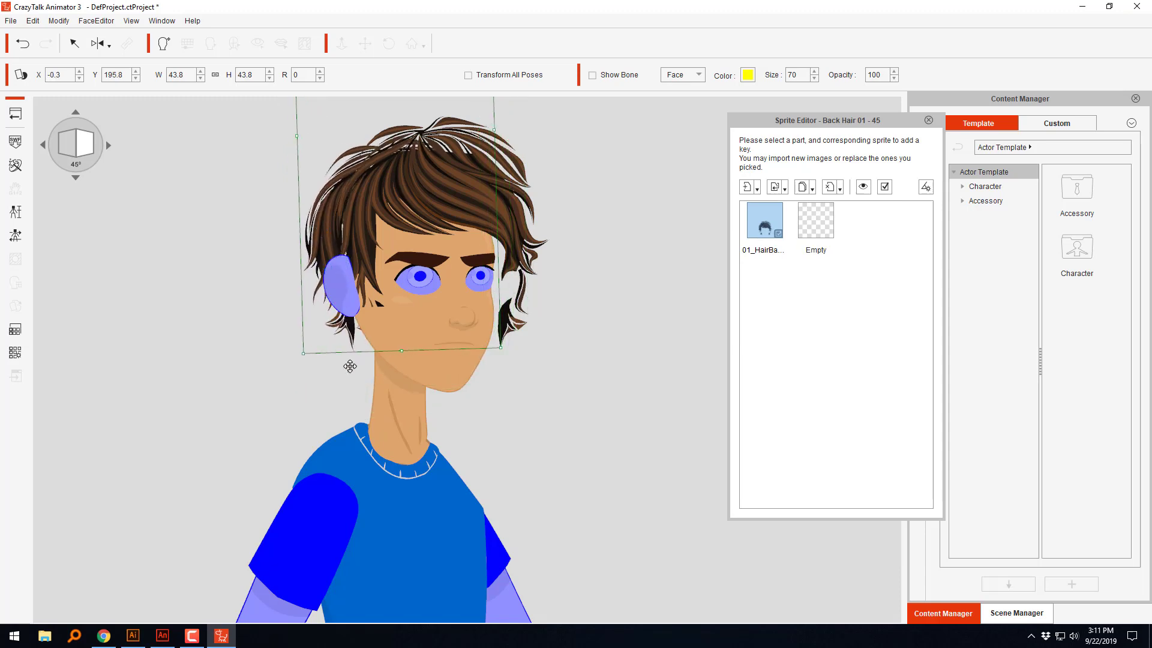
pyautogui.moveTo(349, 366); pyautogui.dragTo(352, 366)
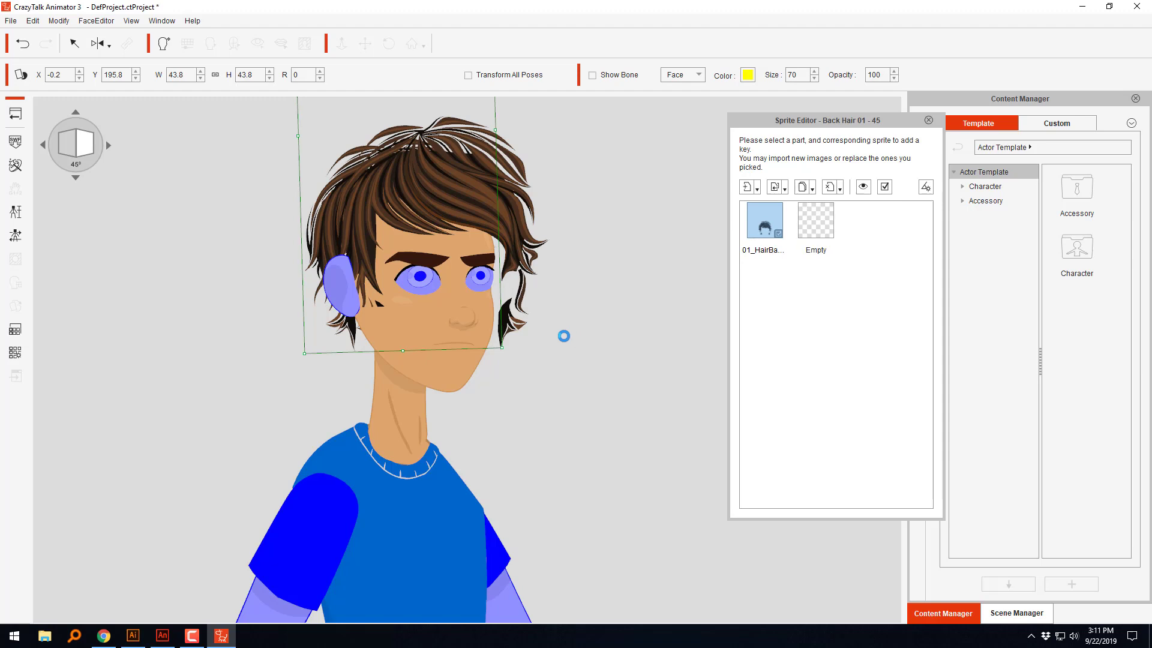
pyautogui.hotkey('ctrl', 'z')
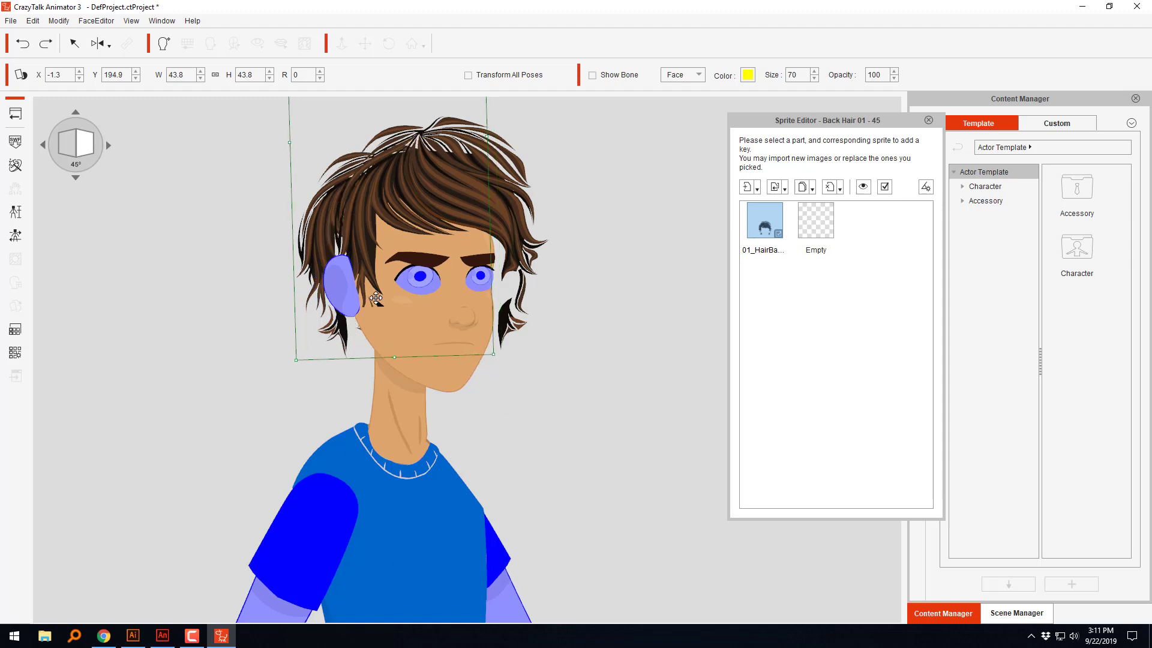
# Step: Return to the stage, add the Toon Titan TS04 and TS05 skin swatch props, and apply each skin colour to the character
pyautogui.click(929, 121)
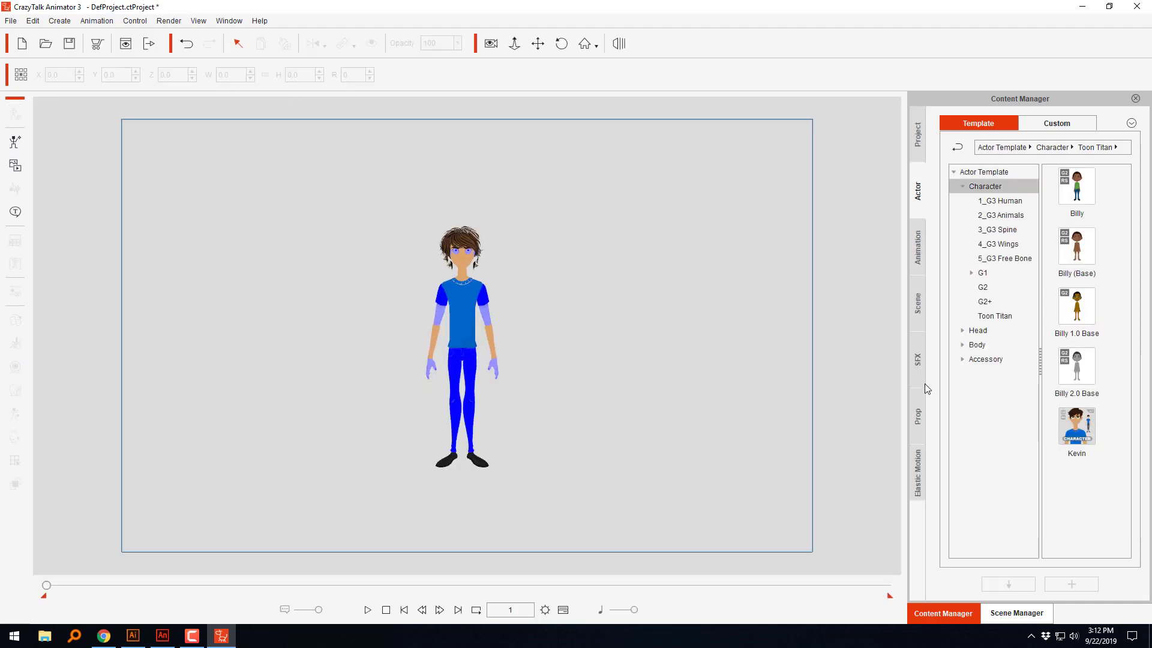
pyautogui.click(919, 415)
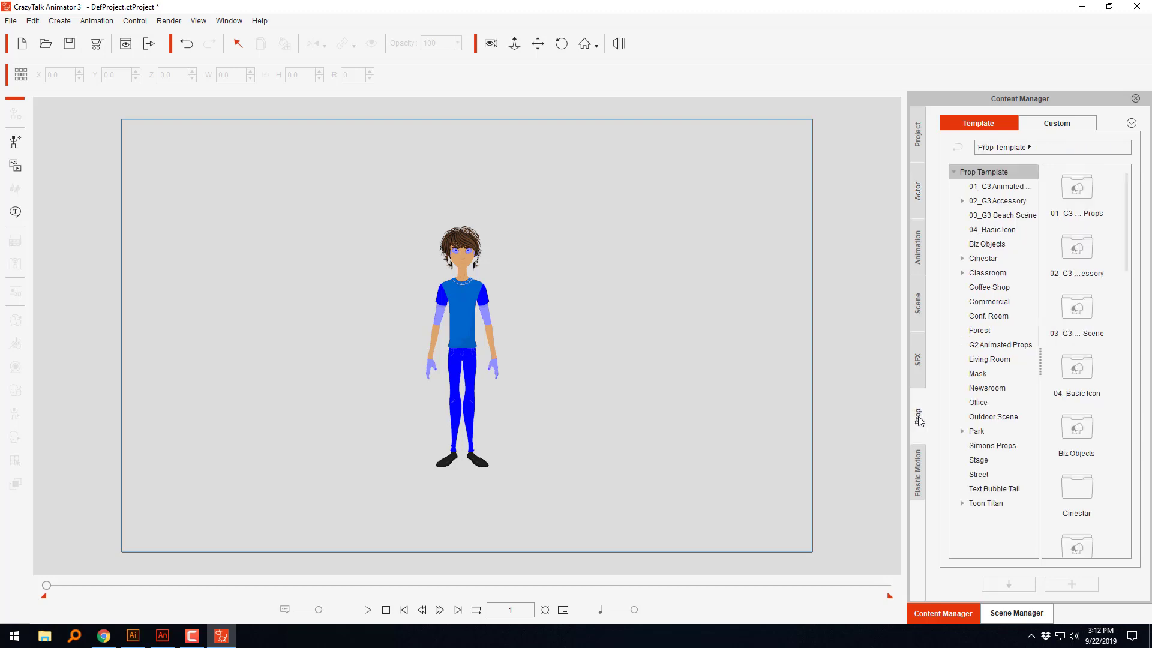
pyautogui.click(978, 504)
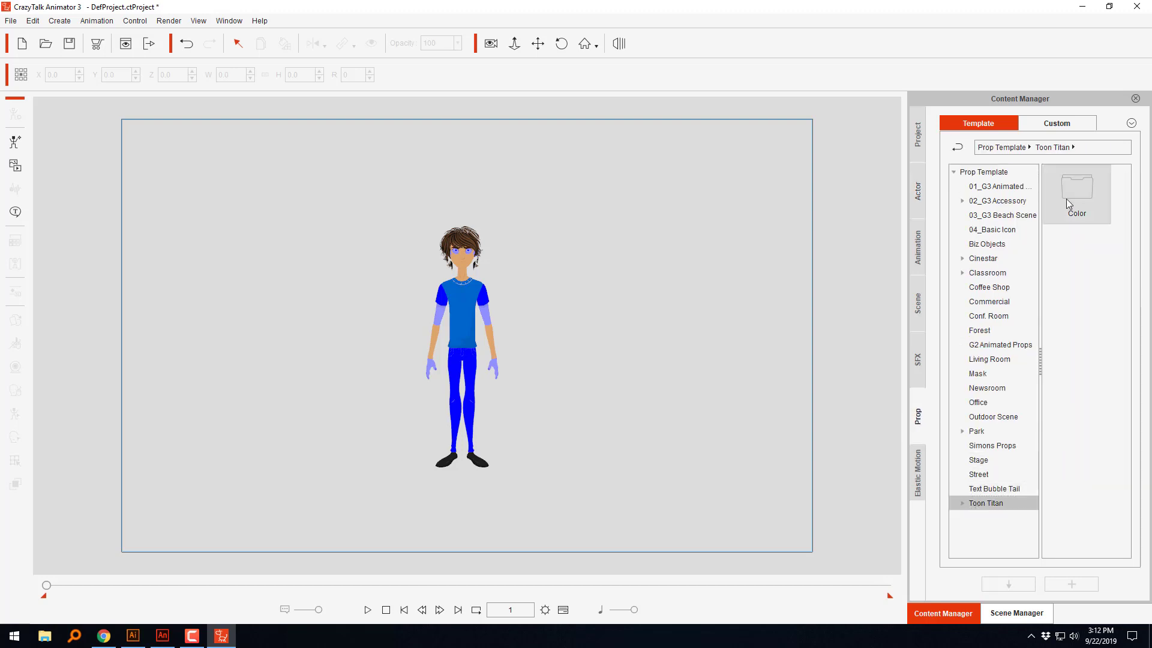
pyautogui.doubleClick(1067, 199)
pyautogui.doubleClick(1083, 359)
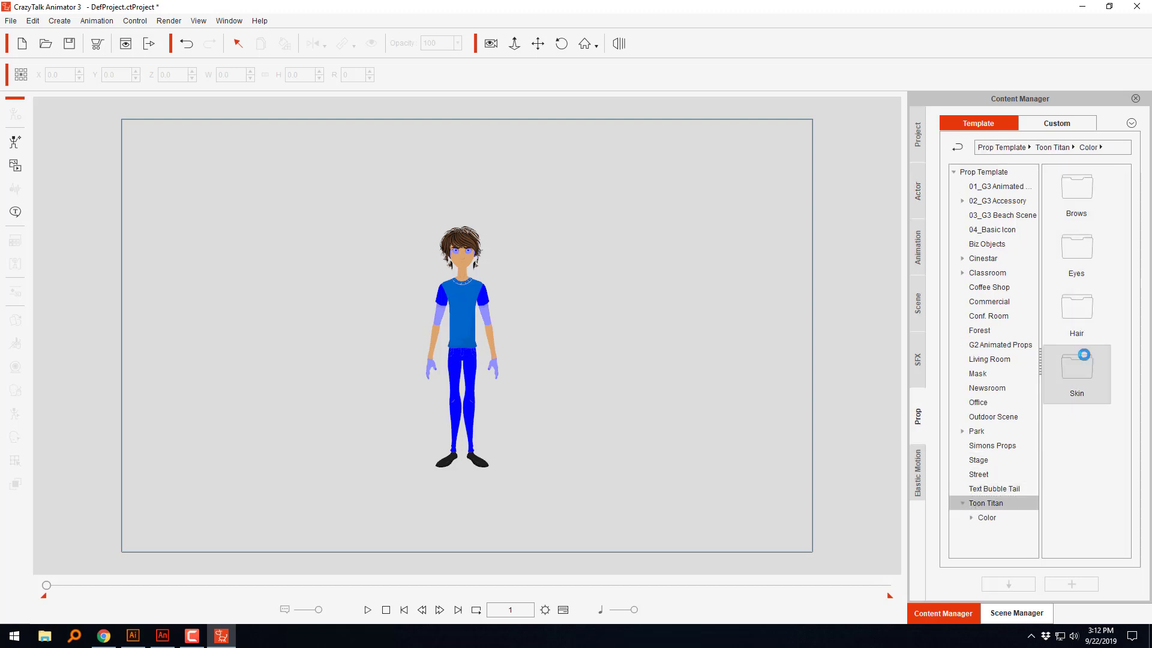
pyautogui.moveTo(1087, 372); pyautogui.dragTo(587, 328)
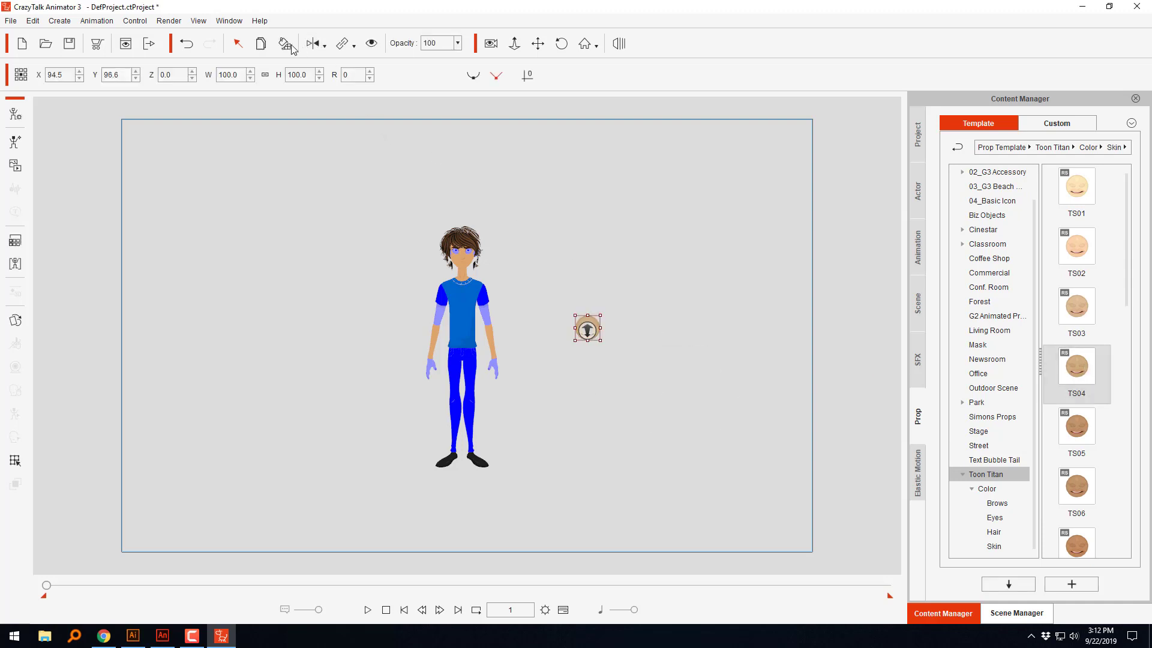
pyautogui.click(291, 46)
pyautogui.click(471, 262)
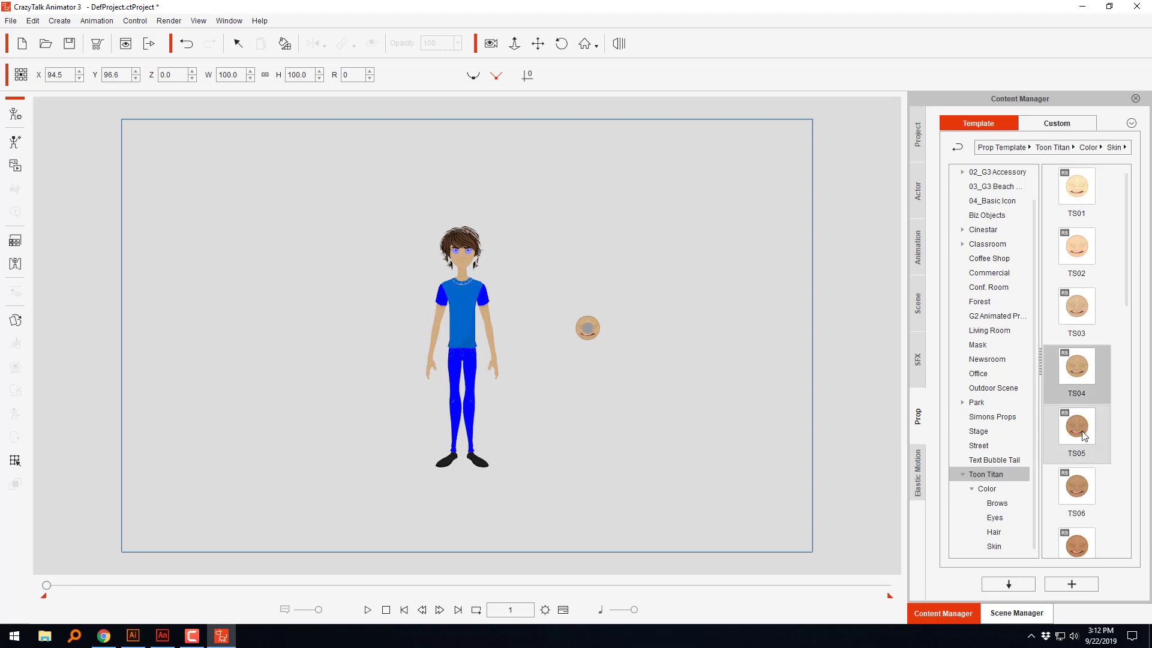
pyautogui.moveTo(1083, 435); pyautogui.dragTo(589, 280)
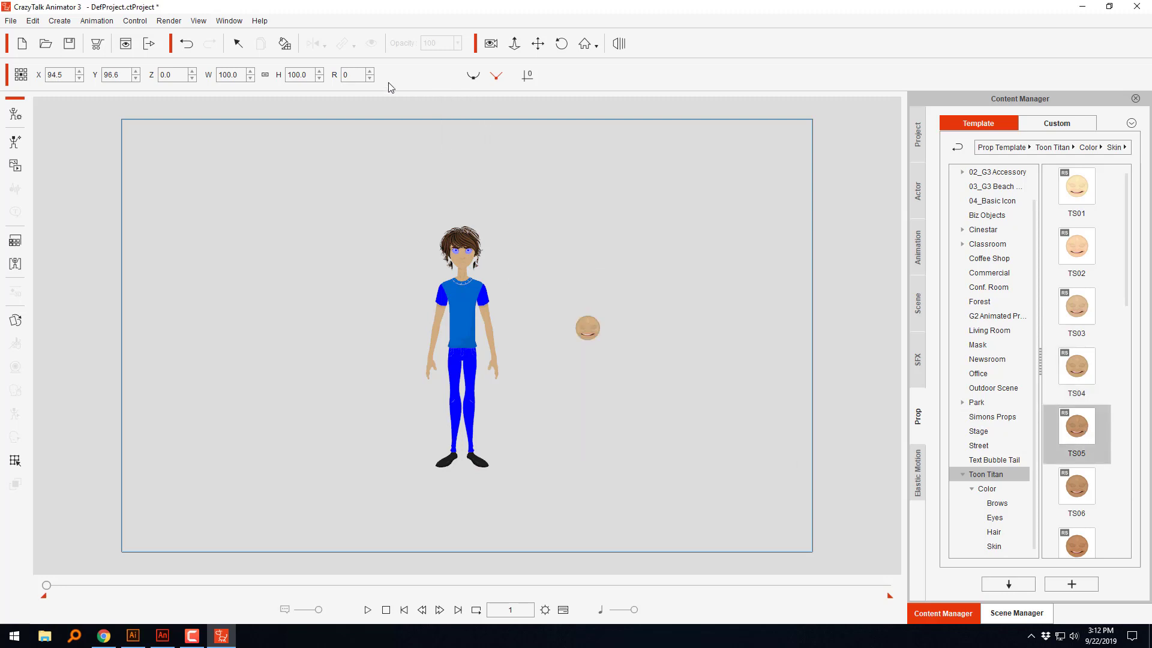
pyautogui.click(467, 286)
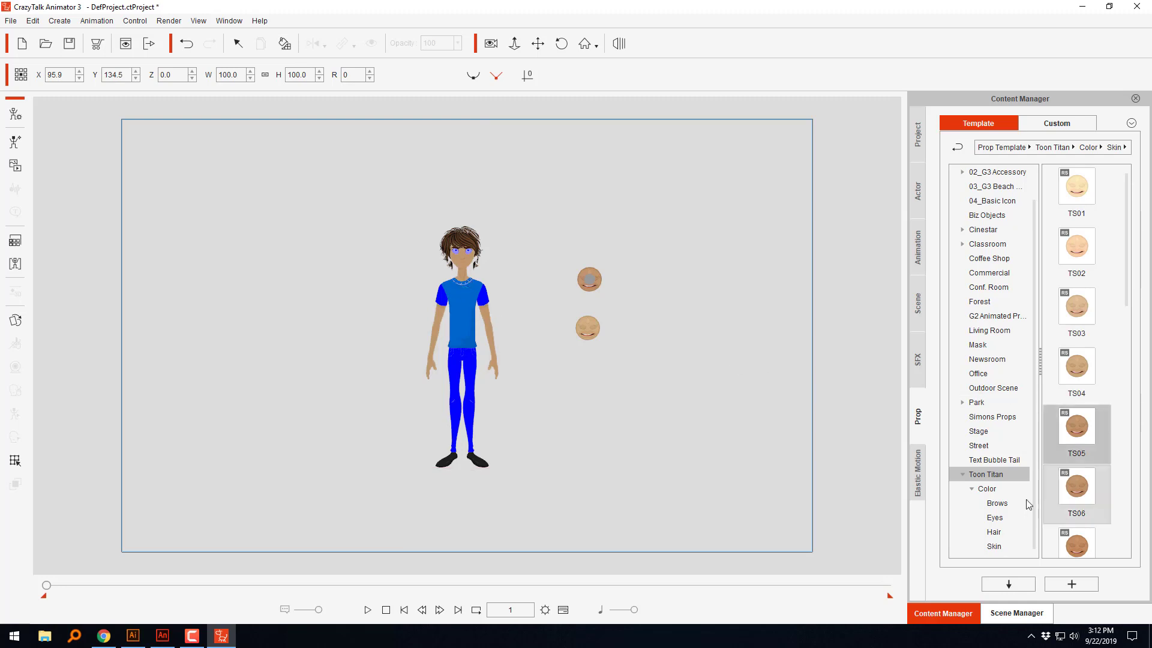
# Step: Add the Toon Titan Emerald Green eye colour prop to the stage and apply its colour to the character's eyes
pyautogui.click(994, 517)
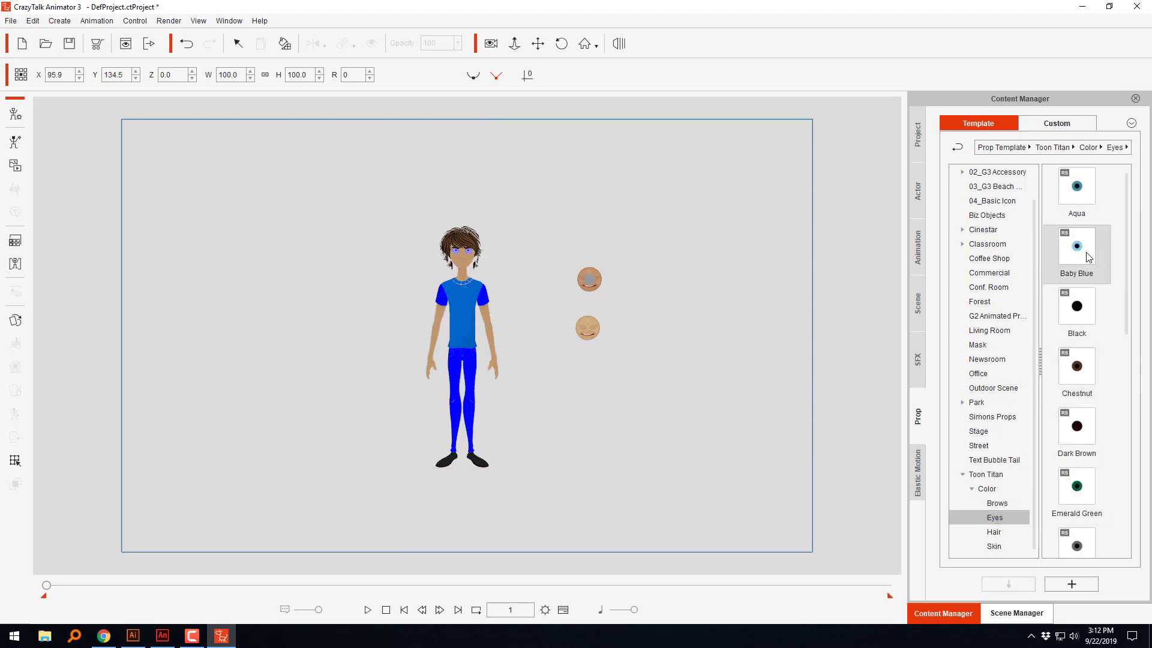
pyautogui.moveTo(1076, 487); pyautogui.dragTo(609, 296)
pyautogui.click(288, 48)
pyautogui.click(469, 249)
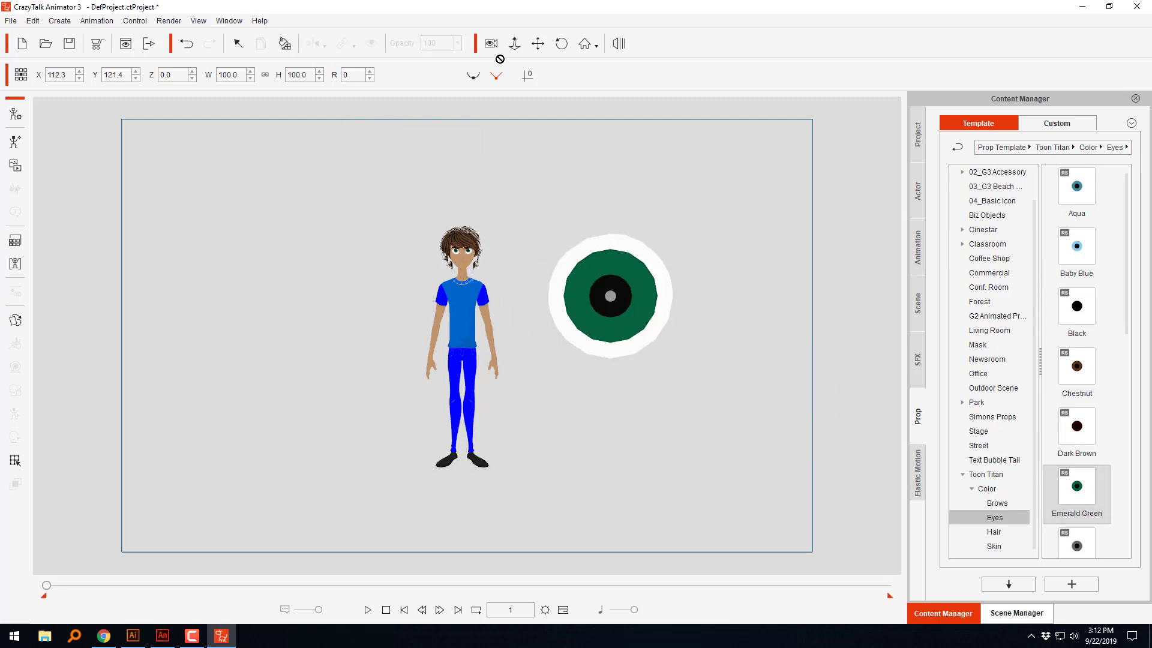
# Step: Select the character together with all the colour props and delete them from the stage
pyautogui.click(246, 47)
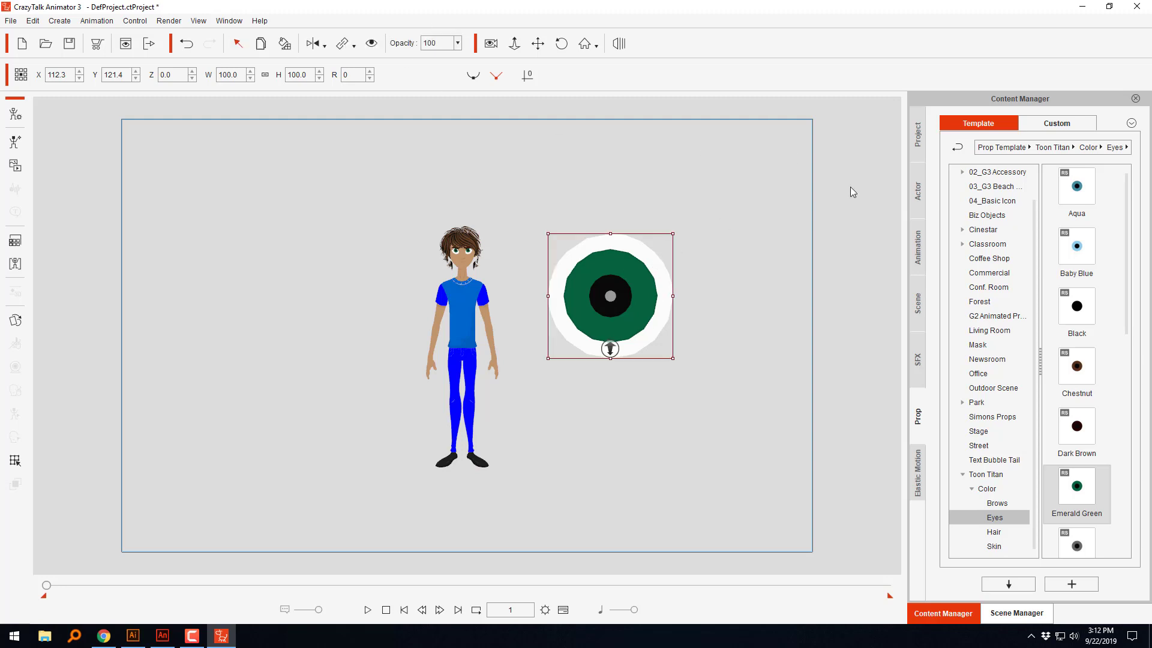
pyautogui.moveTo(759, 149); pyautogui.dragTo(331, 616)
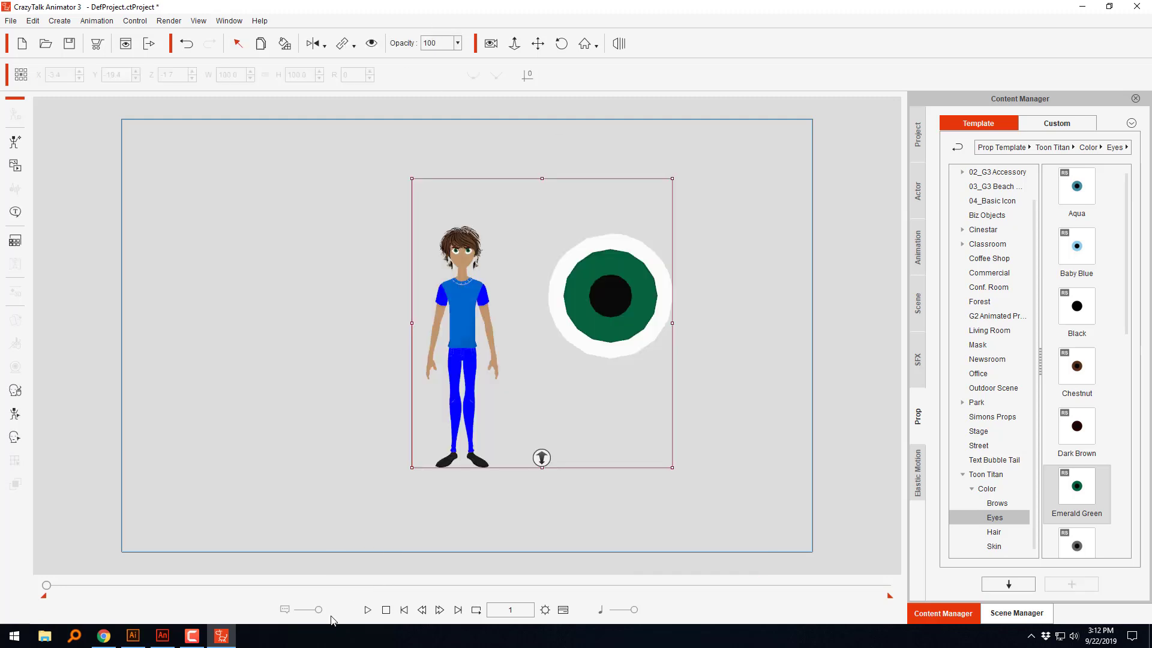
pyautogui.press('Delete')
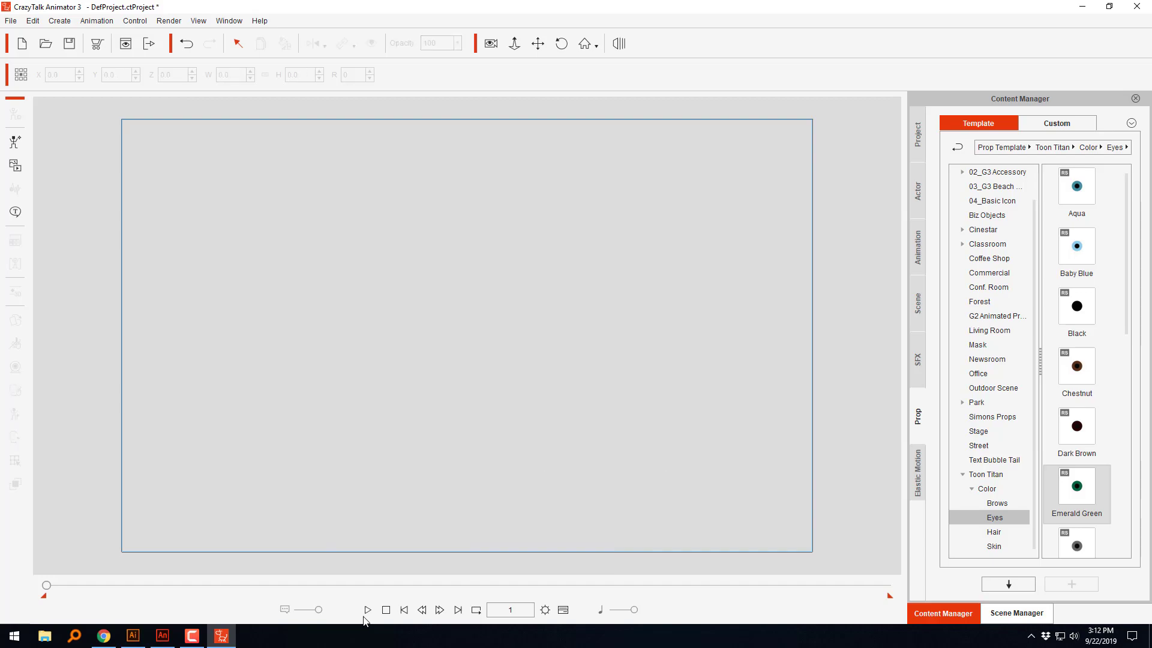
# Step: Switch to Adobe Animate and import the BackHair SWF from New folder onto the stage of Untitled-1
pyautogui.click(162, 636)
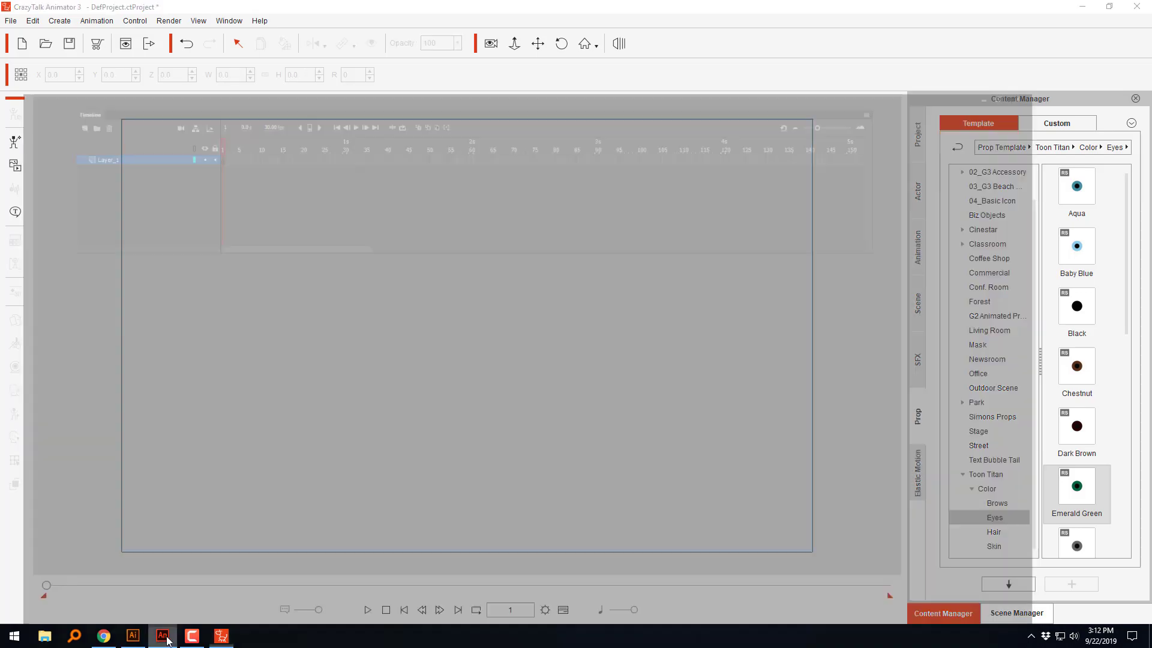
pyautogui.click(33, 9)
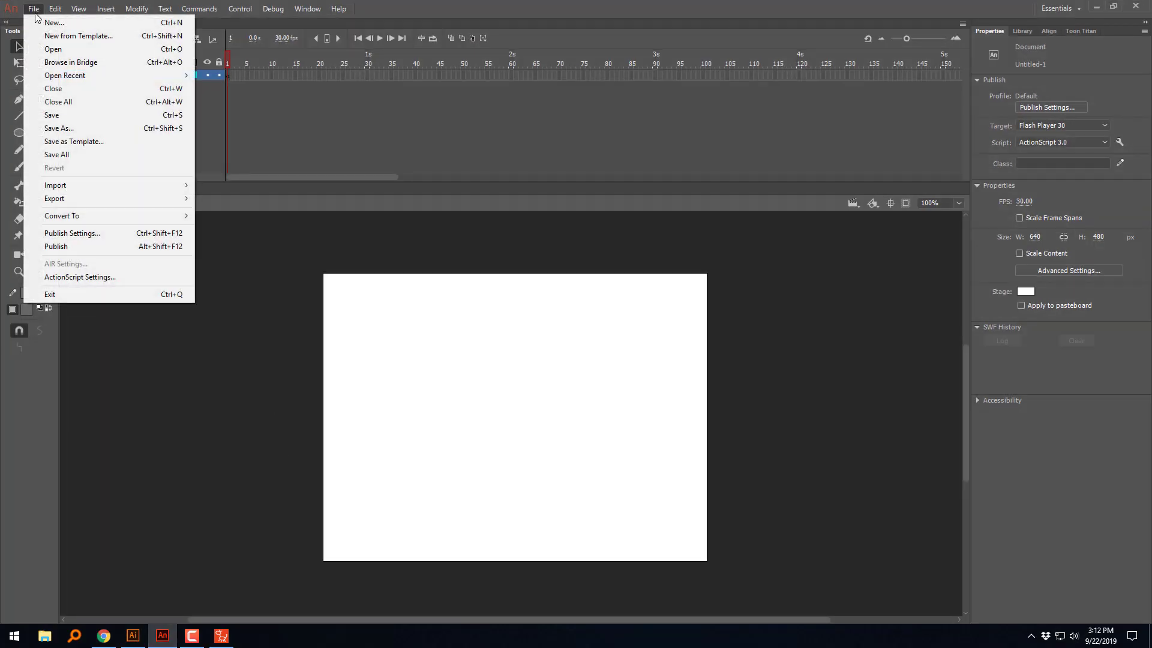
pyautogui.moveTo(71, 188)
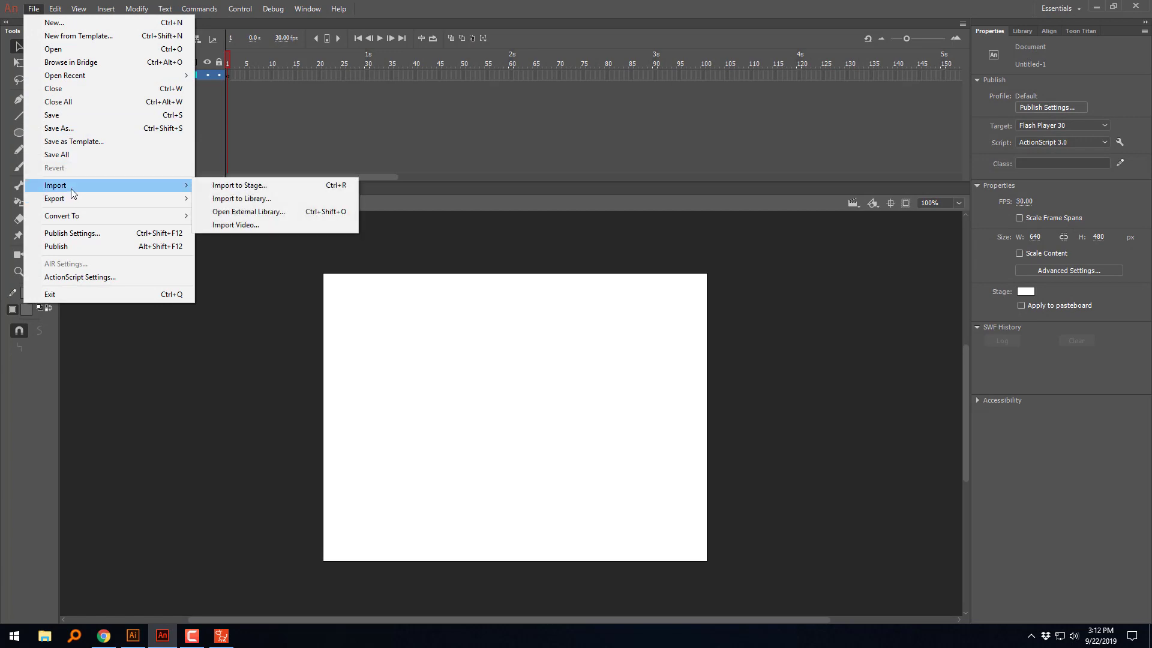
pyautogui.click(270, 186)
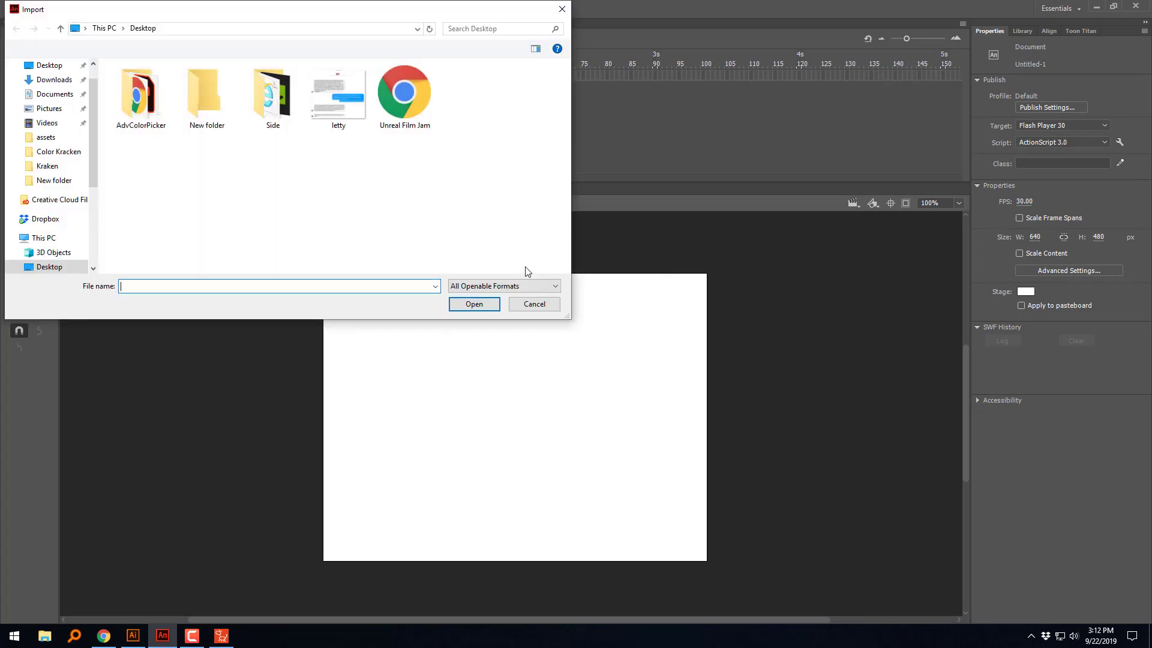
pyautogui.doubleClick(206, 99)
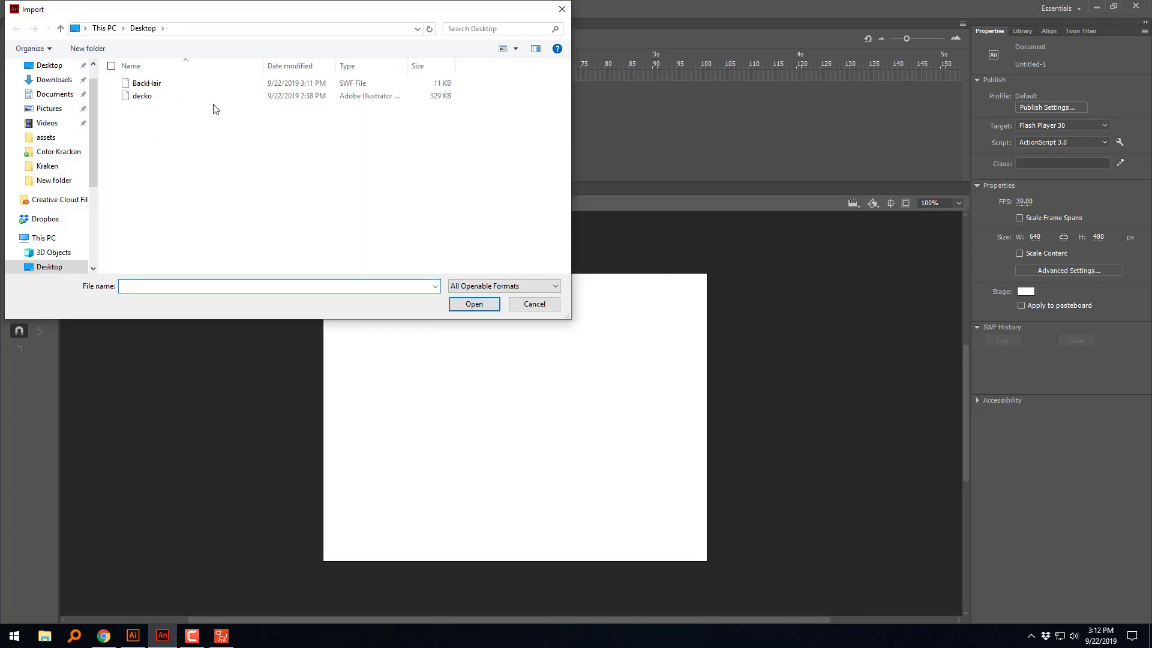
pyautogui.click(147, 87)
pyautogui.click(461, 304)
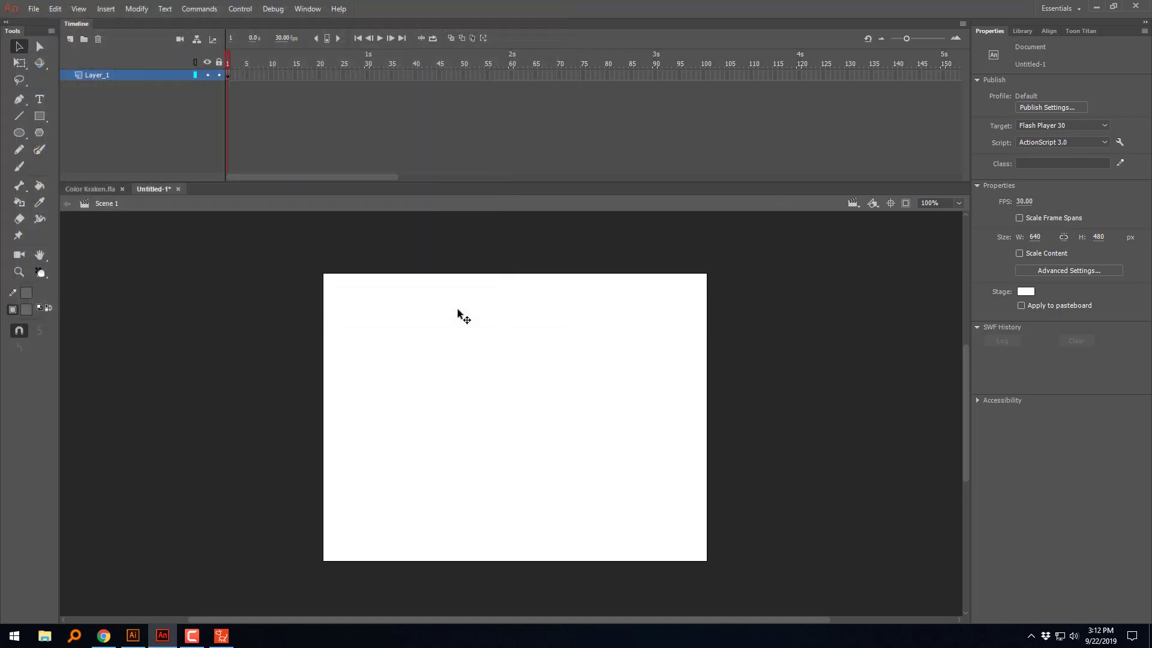
# Step: Try moving one strand group out of the imported hair, undo the move and clear the selection
pyautogui.moveTo(459, 310); pyautogui.dragTo(544, 349)
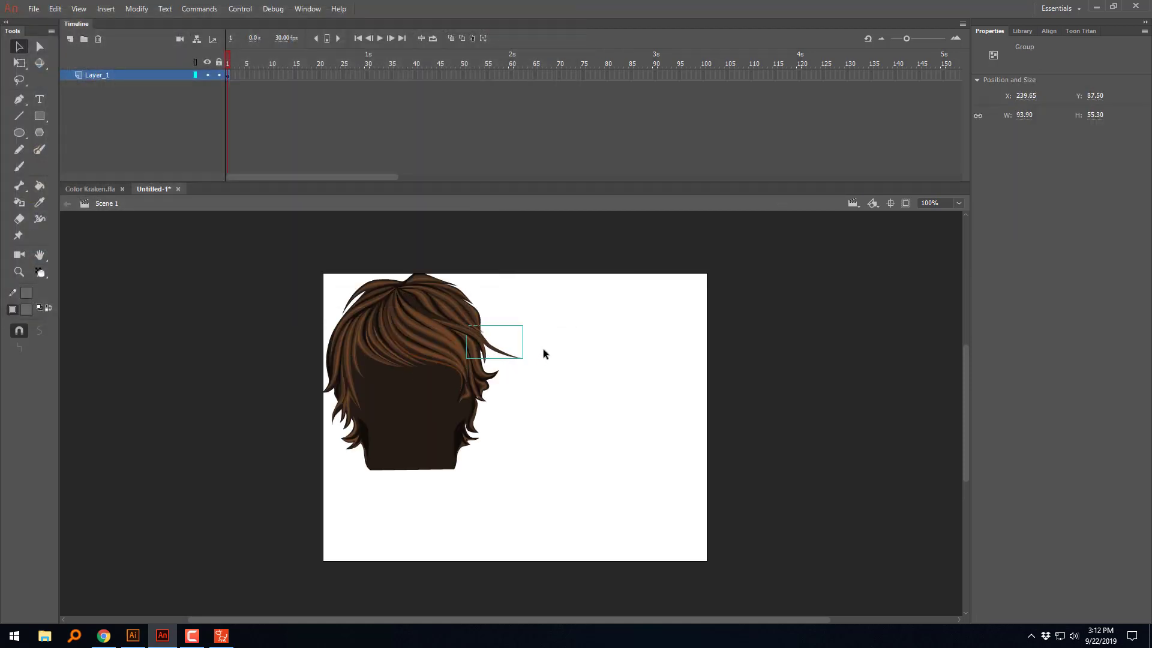
pyautogui.hotkey('ctrl', 'z')
pyautogui.click(545, 332)
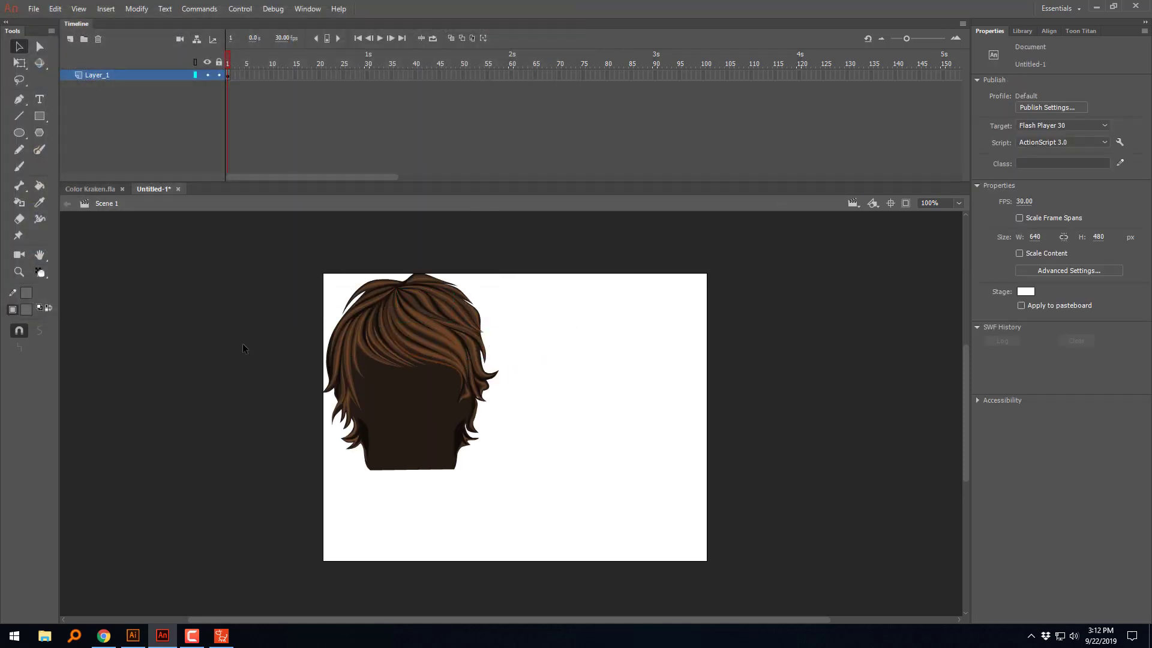
# Step: Clear the hair selection, add a layer above Layer_1, and lock and hide Layer_1
pyautogui.moveTo(550, 269); pyautogui.dragTo(234, 591)
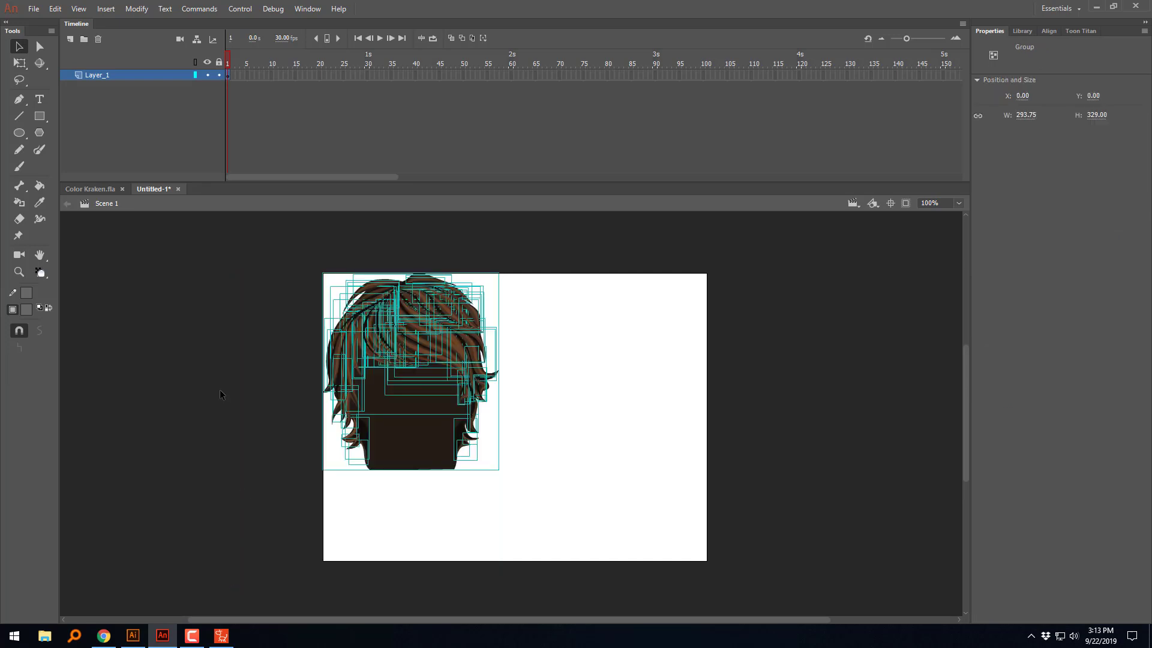
pyautogui.click(167, 271)
pyautogui.click(72, 39)
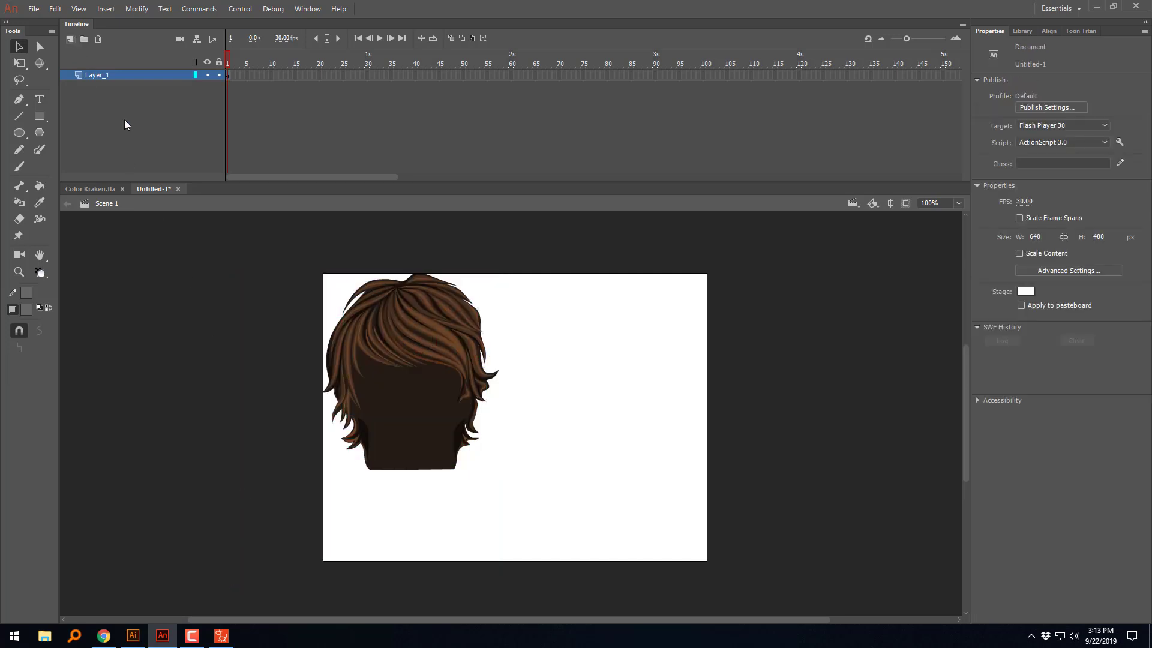
pyautogui.click(72, 39)
pyautogui.click(218, 86)
pyautogui.click(207, 86)
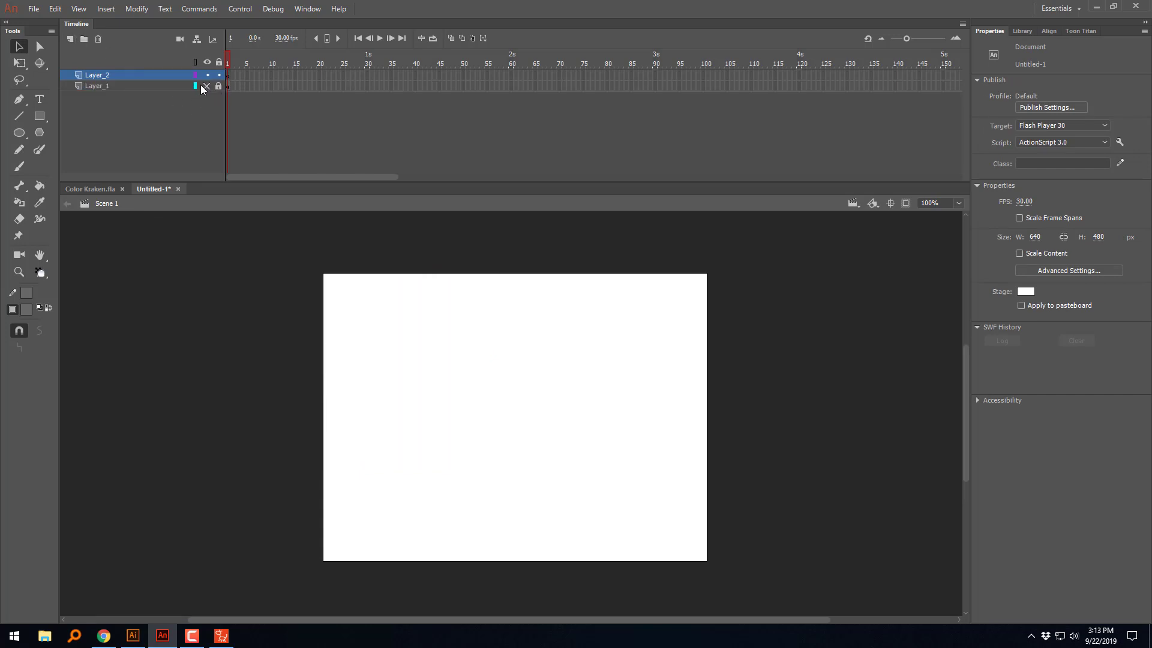
# Step: Start importing decko.ai from New folder to the stage and move the import options dialog fully into view
pyautogui.click(33, 9)
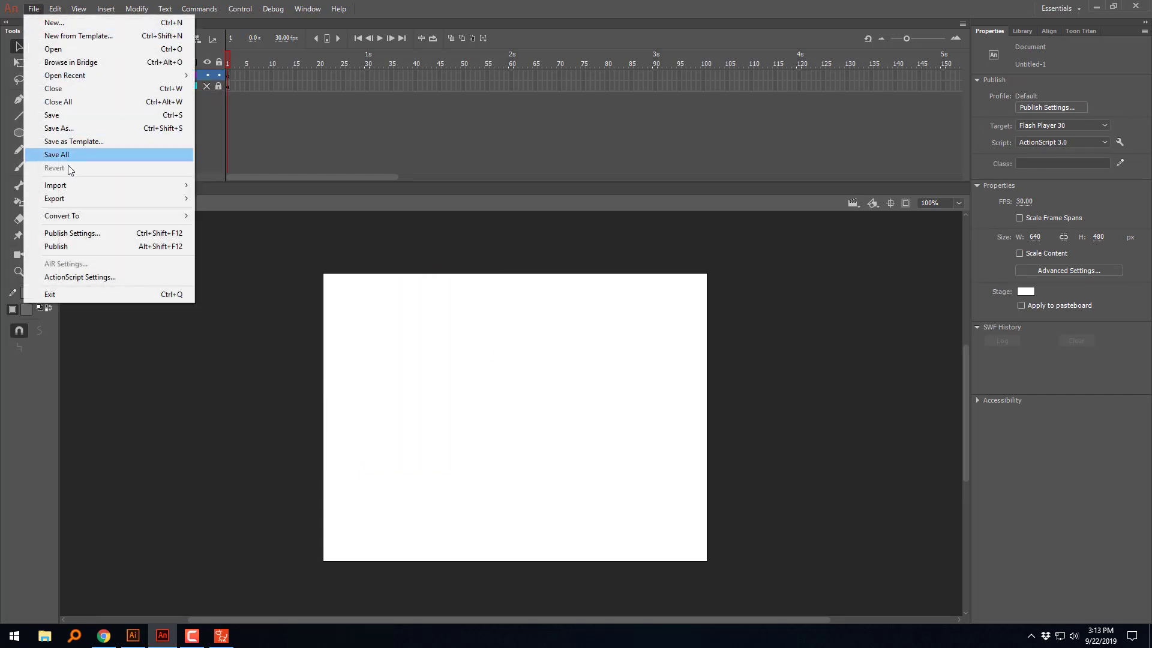
pyautogui.moveTo(128, 186)
pyautogui.click(255, 185)
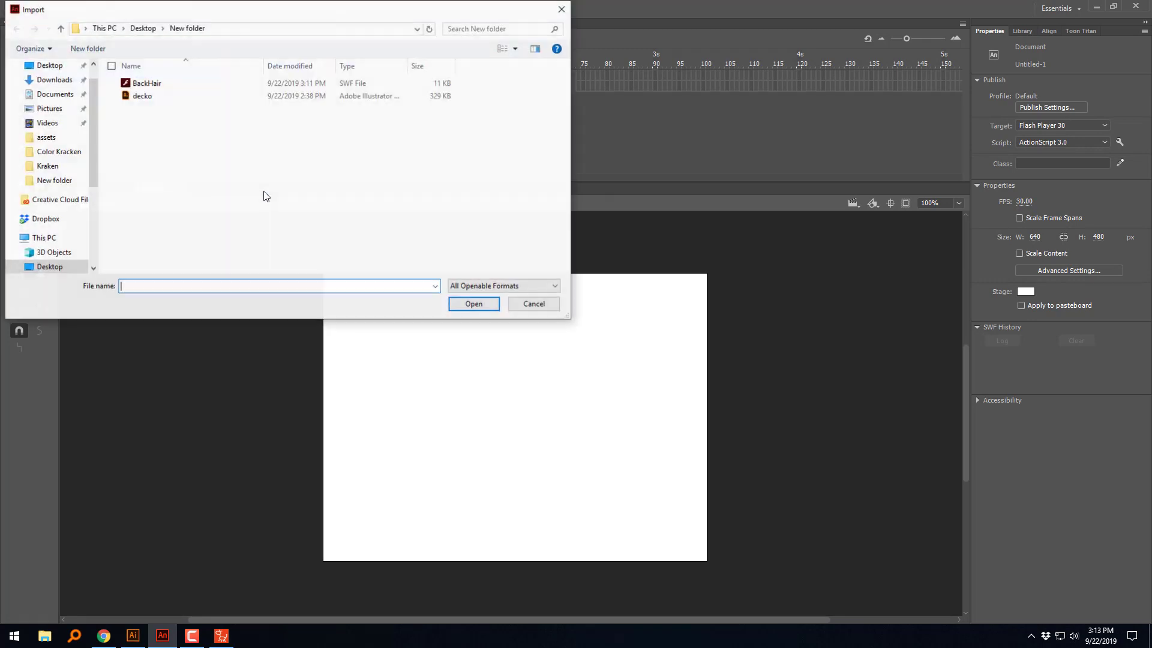
pyautogui.click(155, 97)
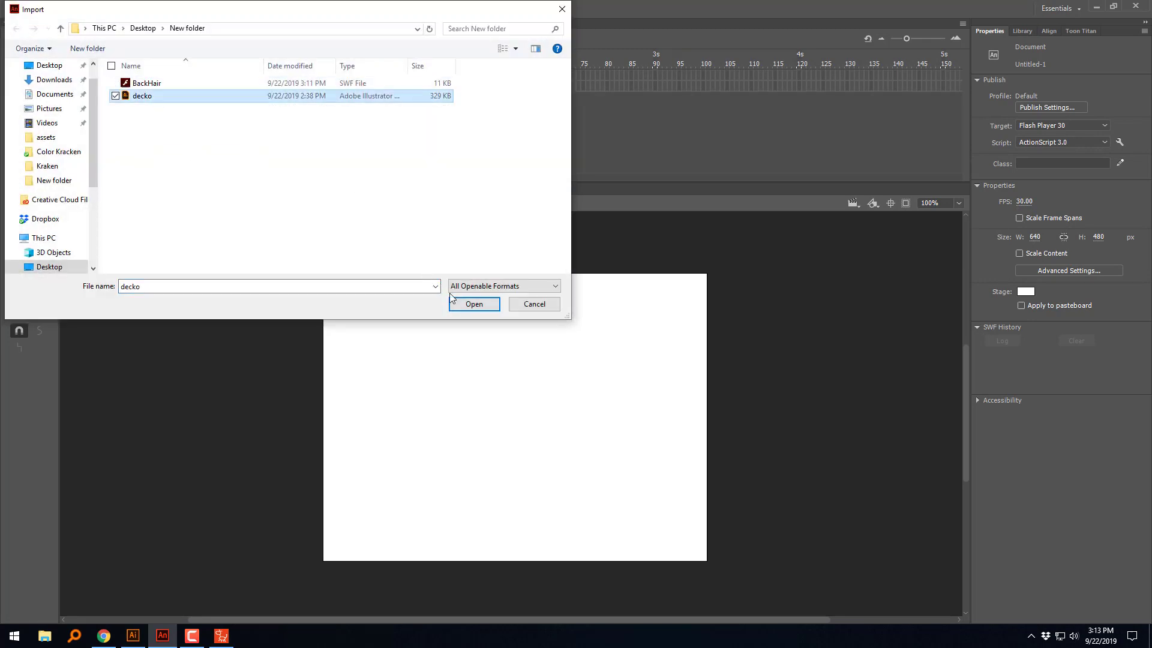
pyautogui.click(468, 304)
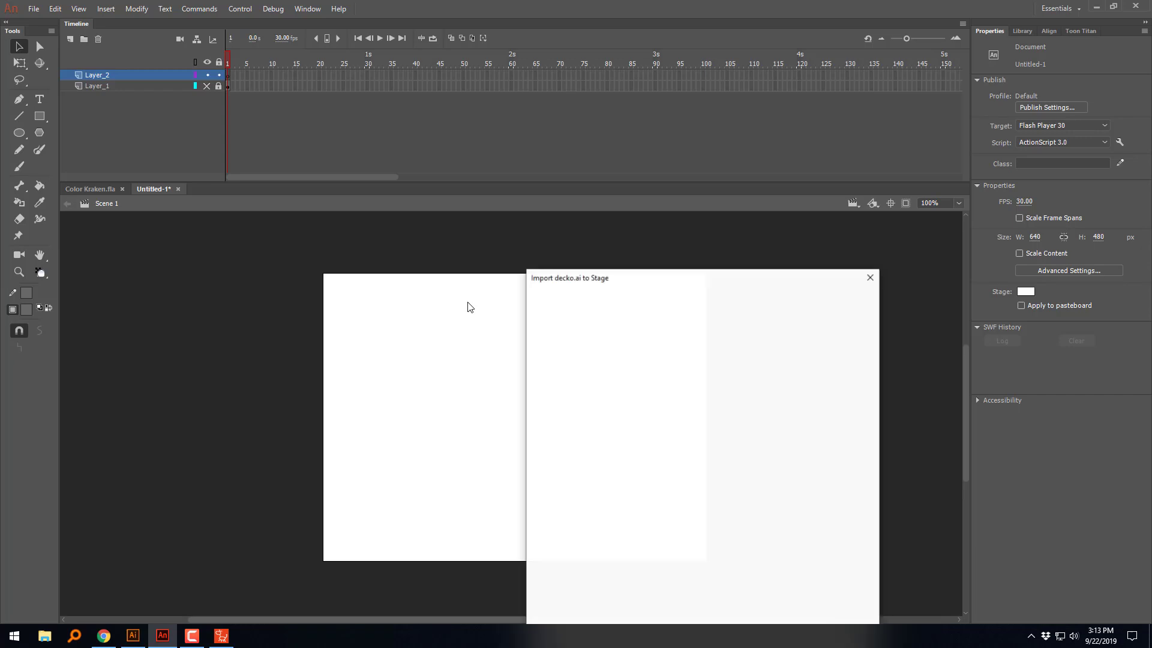
pyautogui.moveTo(580, 277); pyautogui.dragTo(411, 114)
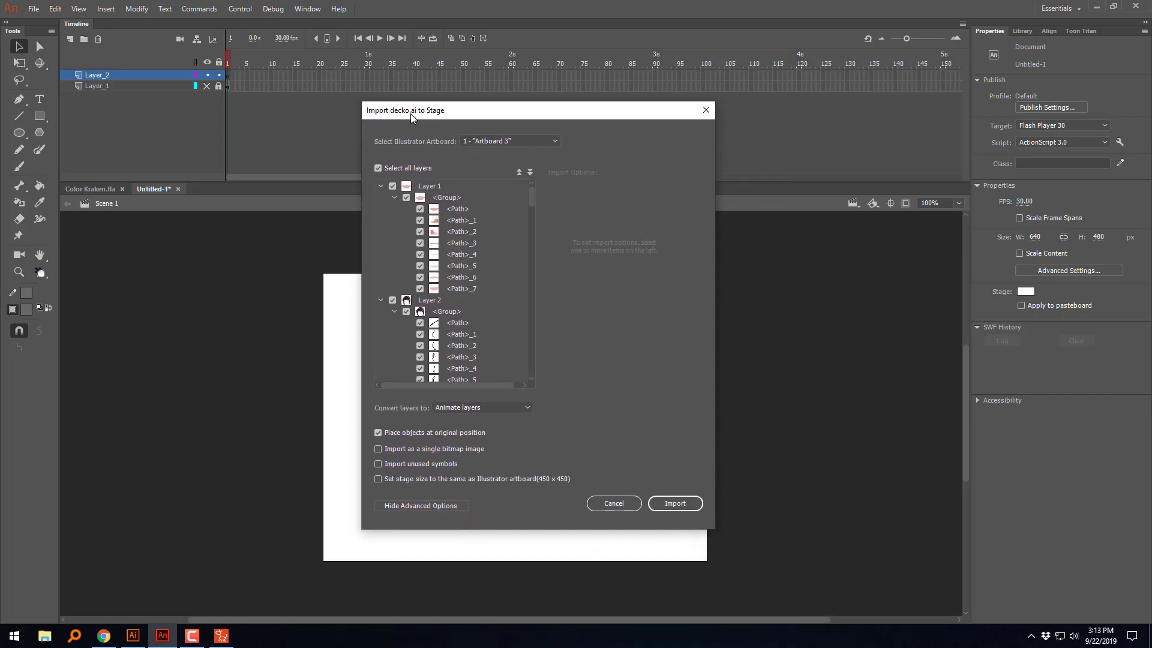
# Step: Exclude Layer 1 and Layers 3 to 7 from the decko.ai import, keeping Layer 2 included
pyautogui.click(393, 198)
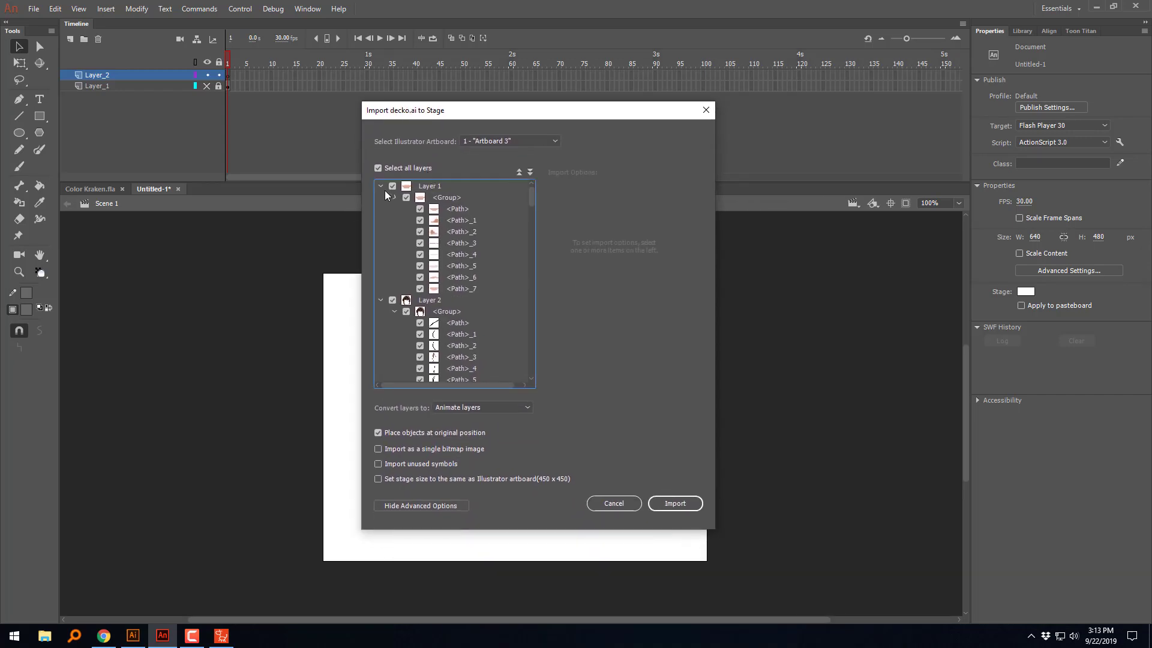
pyautogui.click(380, 186)
pyautogui.click(391, 186)
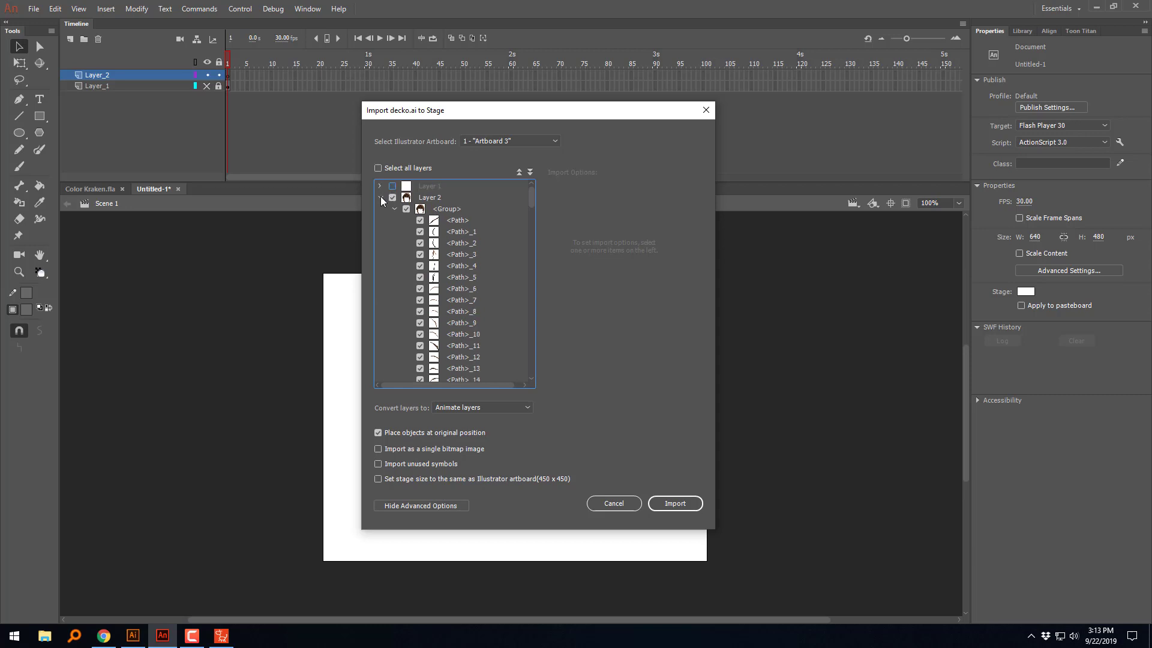
pyautogui.click(380, 198)
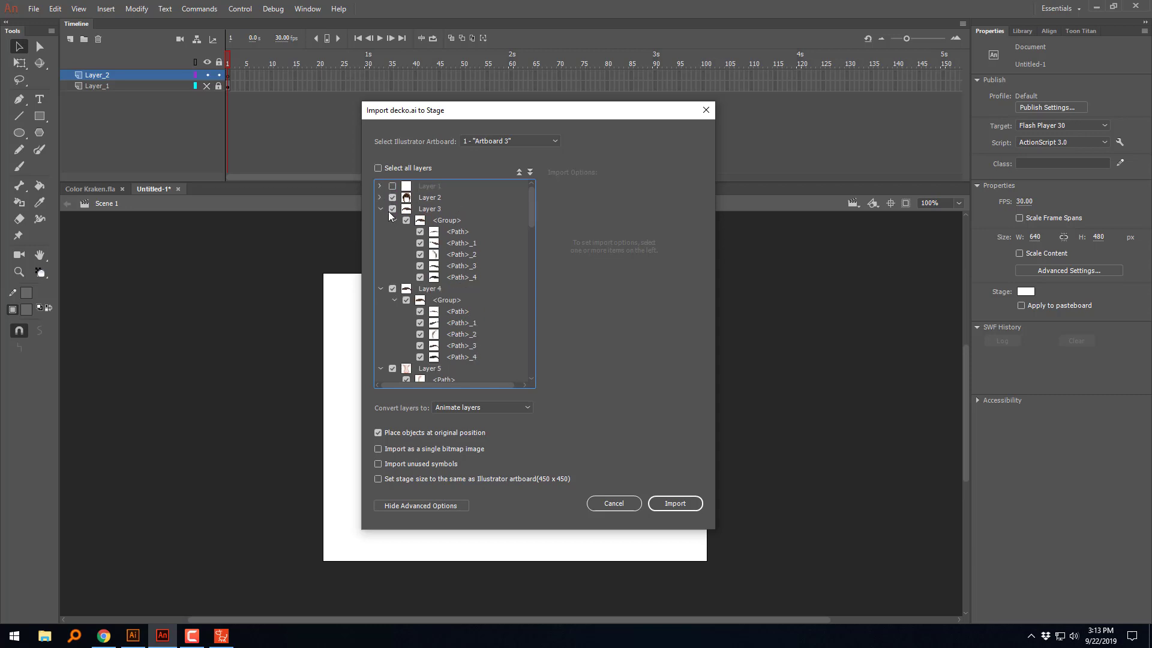
pyautogui.click(392, 209)
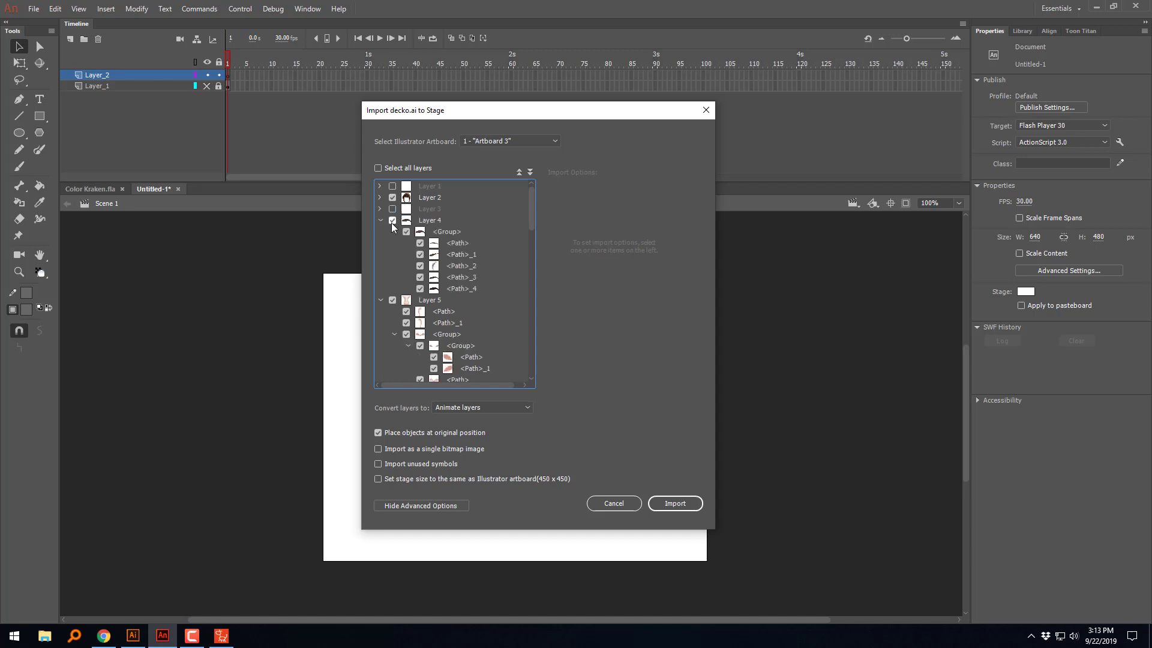
pyautogui.click(391, 220)
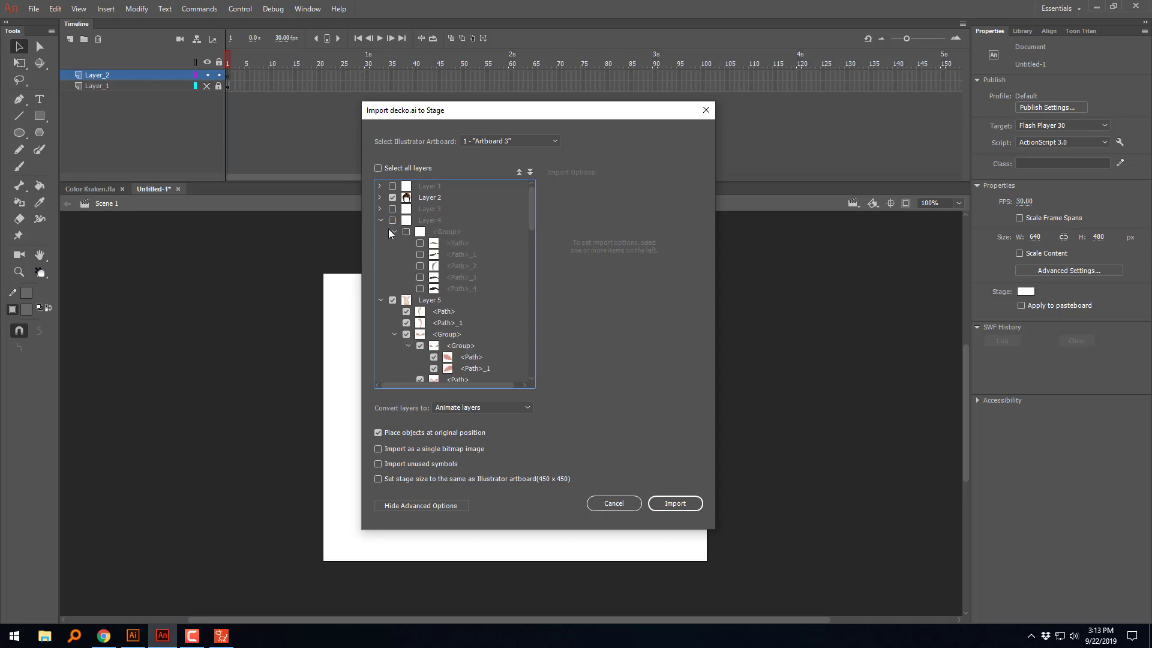
pyautogui.click(393, 232)
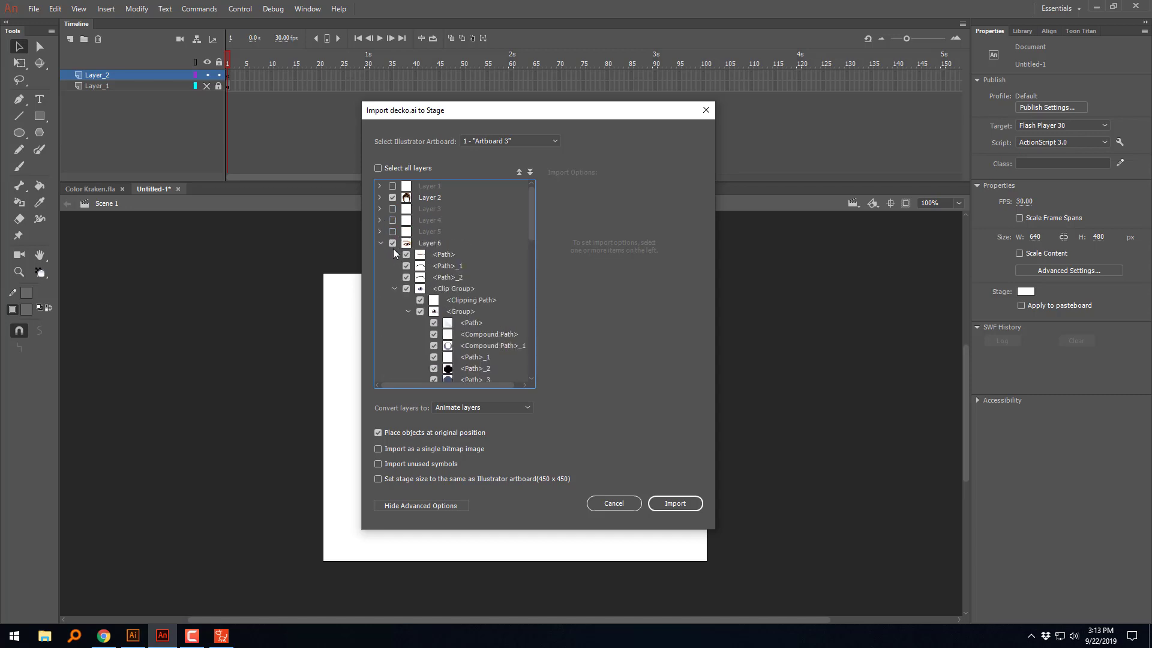
pyautogui.click(390, 243)
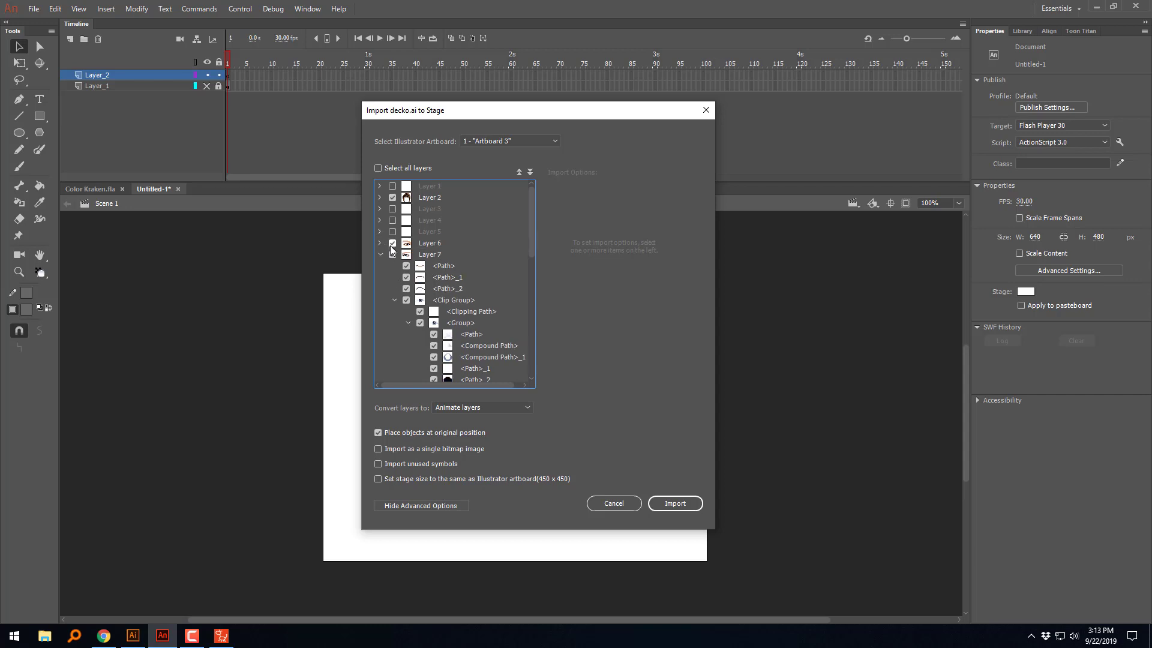
pyautogui.click(387, 255)
pyautogui.click(381, 254)
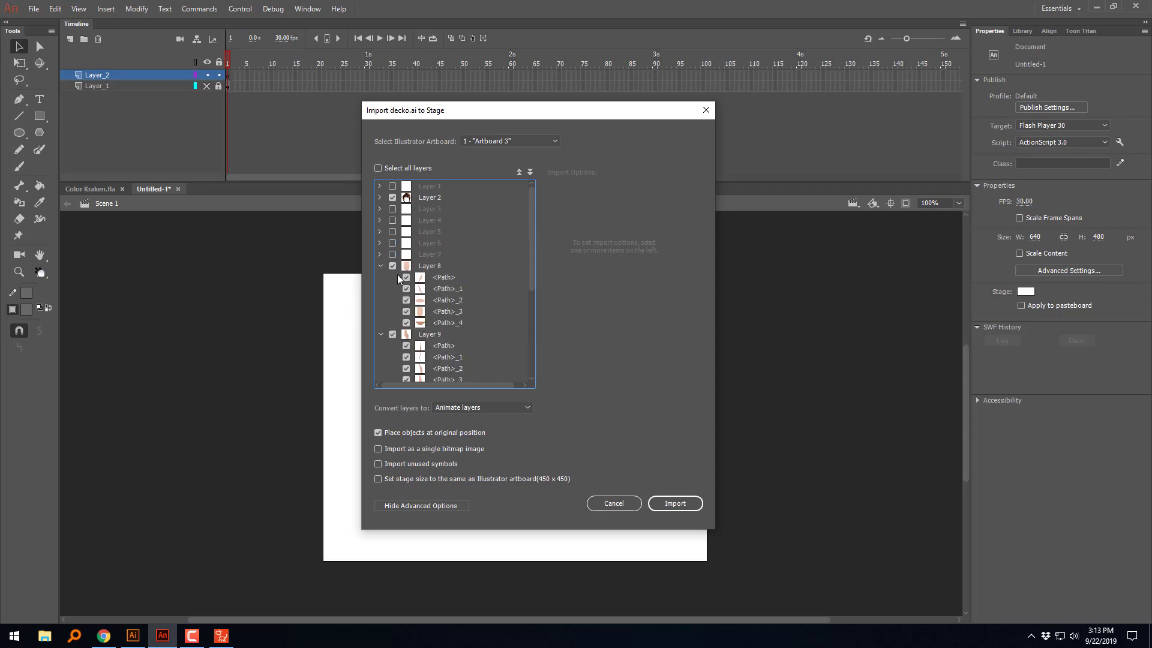
# Step: Exclude Layers 8 to 12 as well and import only Layer 2 and Layer 13 to the stage
pyautogui.click(392, 266)
pyautogui.click(380, 277)
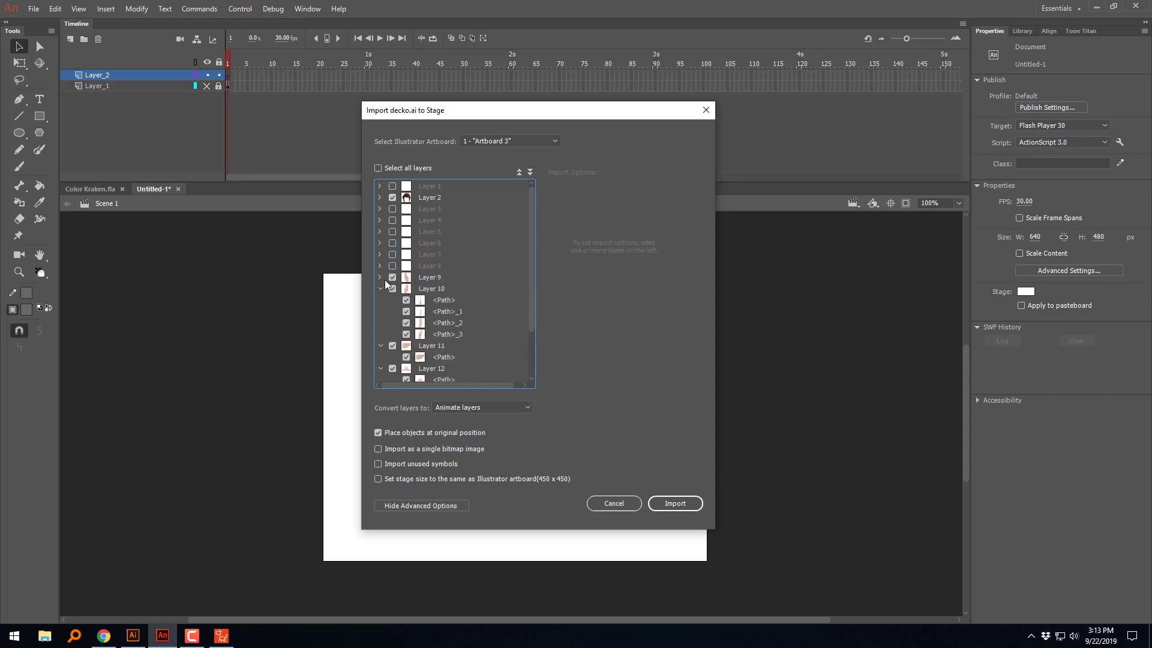
pyautogui.click(393, 277)
pyautogui.click(393, 288)
pyautogui.click(380, 289)
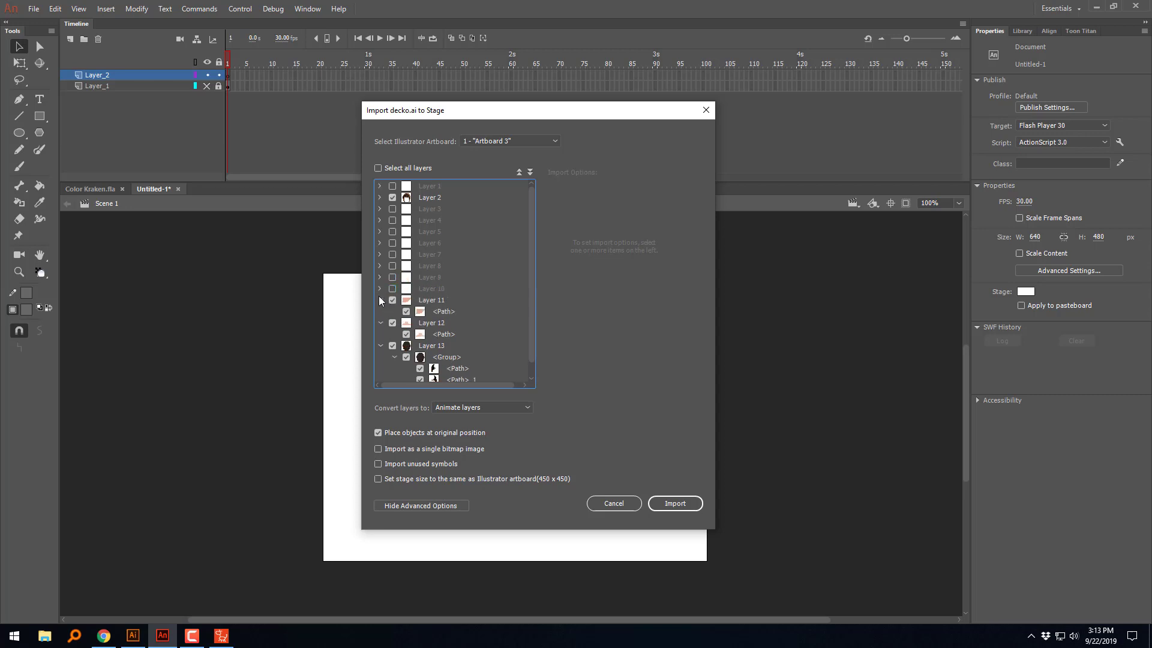
pyautogui.click(381, 300)
pyautogui.click(380, 311)
pyautogui.click(392, 300)
pyautogui.click(390, 311)
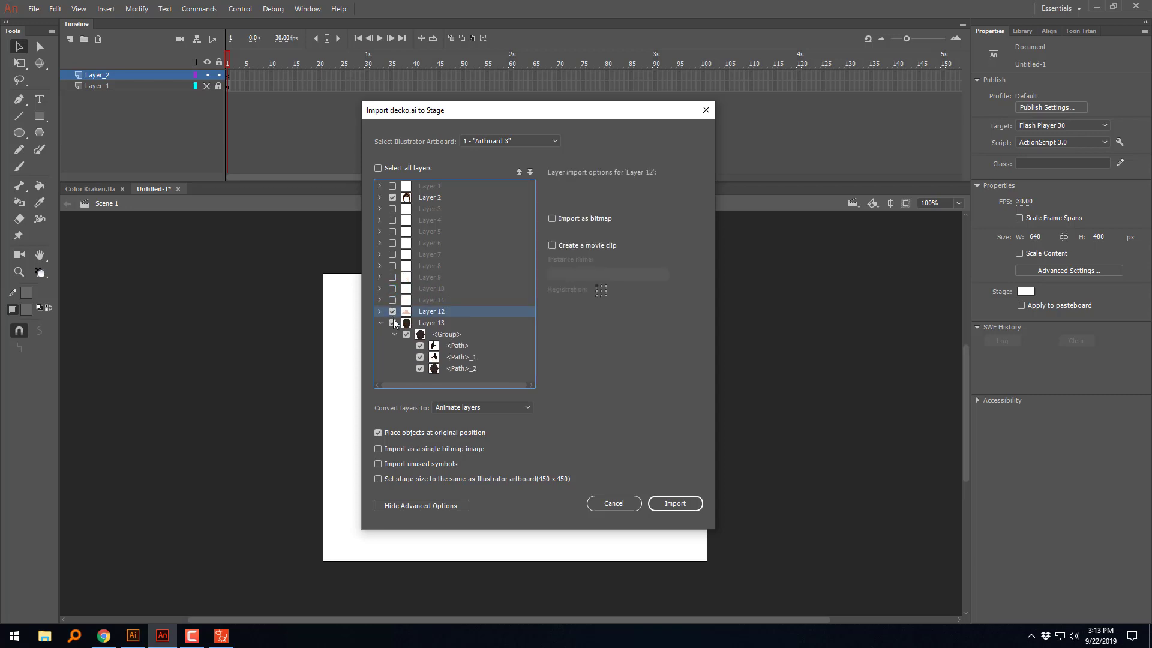
pyautogui.click(392, 311)
pyautogui.click(380, 322)
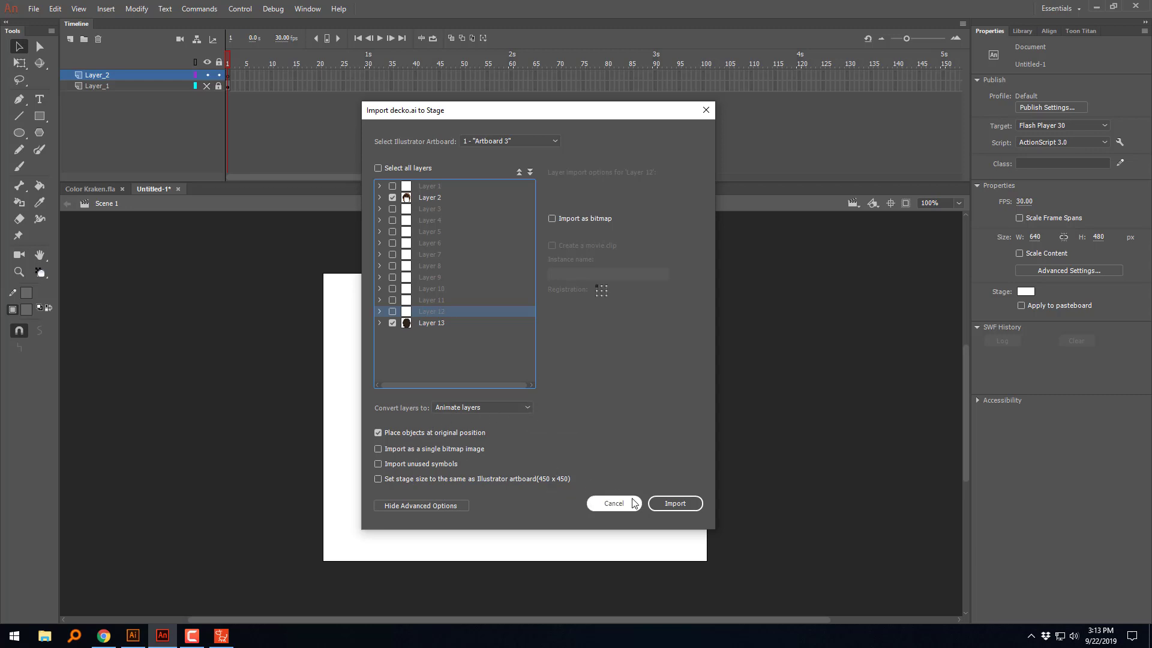
pyautogui.click(675, 507)
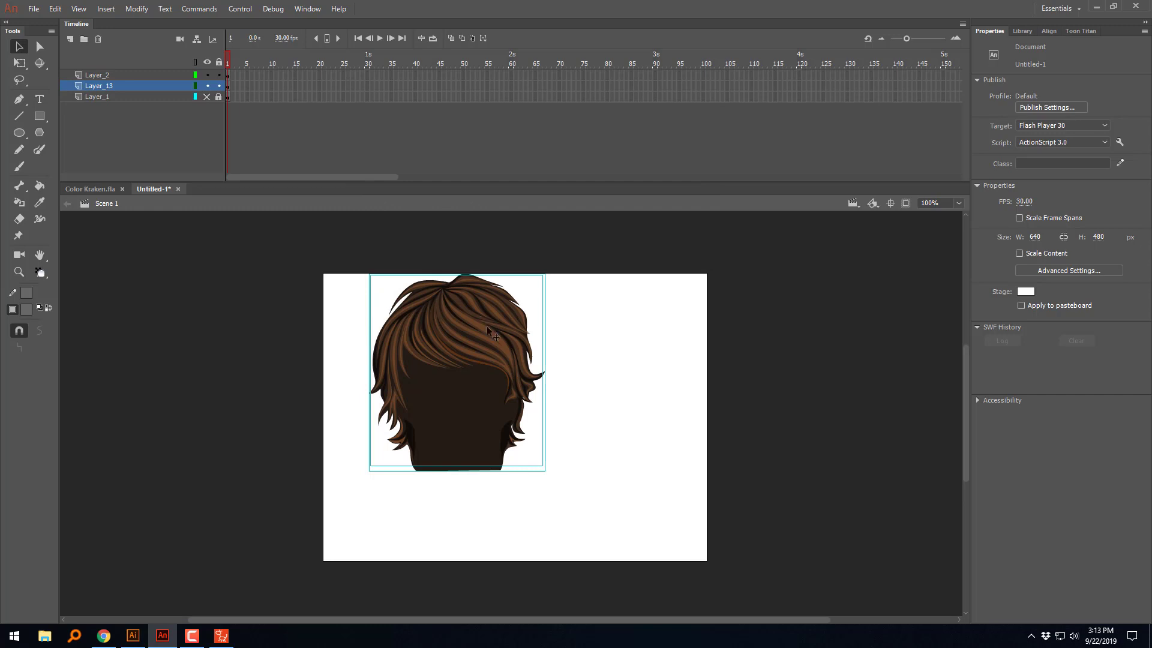
# Step: Shift the imported hair slightly down and right, and toggle Layer_2 and Layer_13 individually to inspect the front strands and back shape
pyautogui.moveTo(469, 357)
pyautogui.mouseDown()
pyautogui.moveTo(595, 367)
pyautogui.moveTo(478, 369)
pyautogui.mouseUp()
pyautogui.click(207, 75)
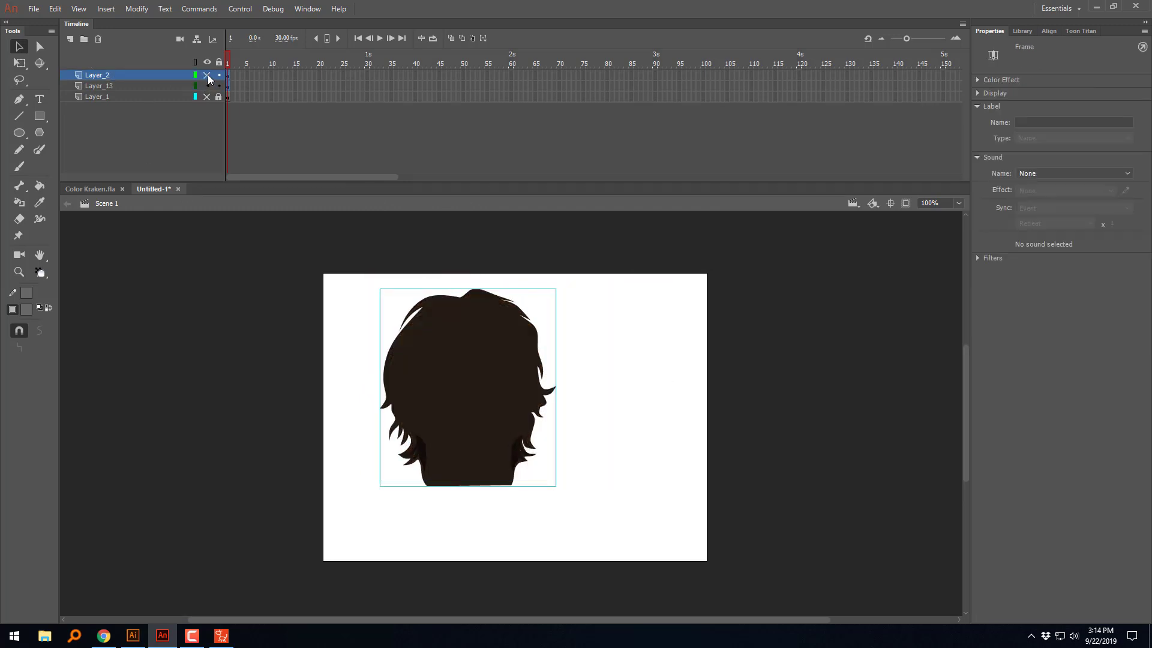
pyautogui.click(207, 75)
pyautogui.click(207, 85)
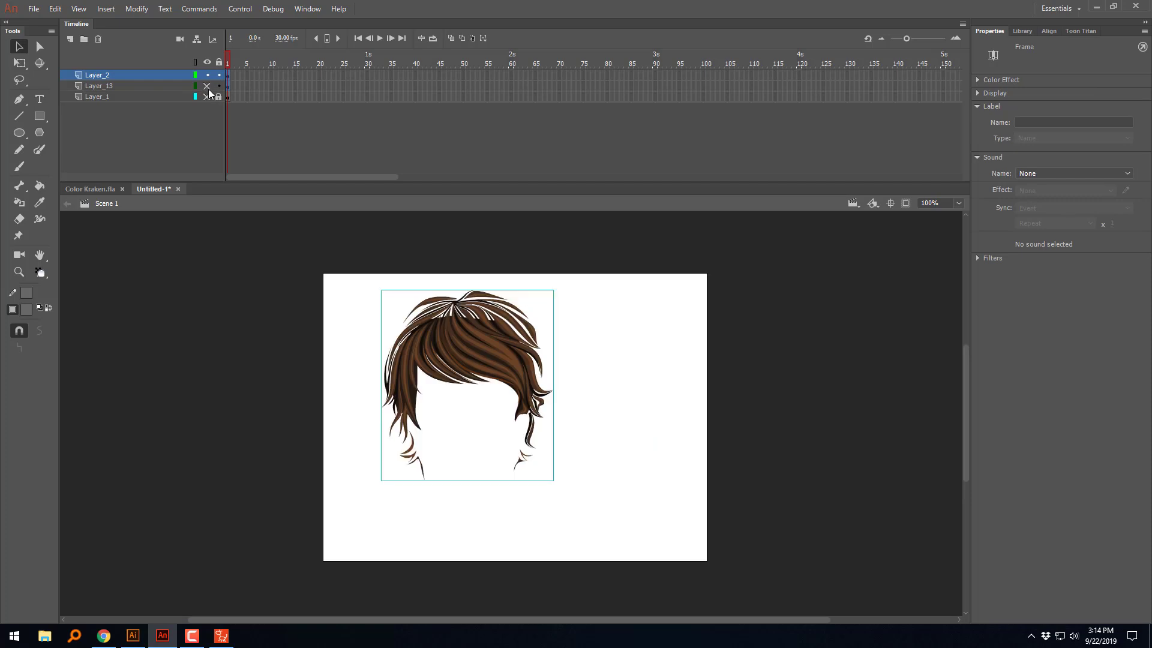
pyautogui.click(207, 86)
# Step: Hide Layer_2 and Layer_13, and show and unlock Layer_1 with the BackHair SWF artwork
pyautogui.click(207, 75)
pyautogui.click(207, 86)
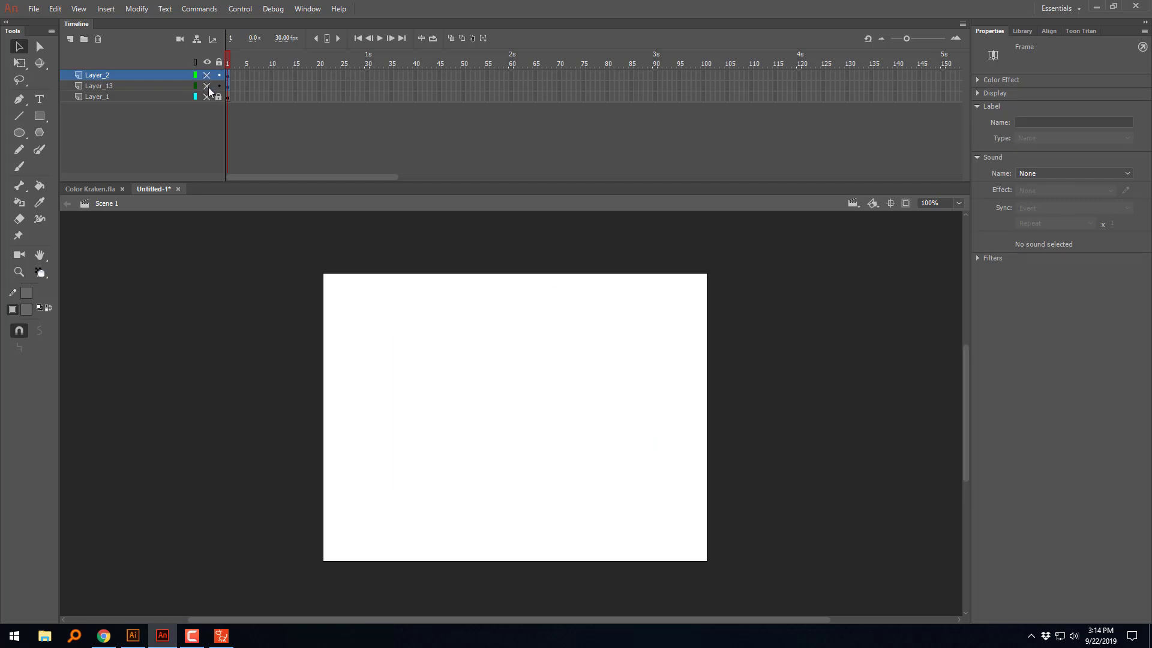
pyautogui.click(207, 96)
pyautogui.click(450, 343)
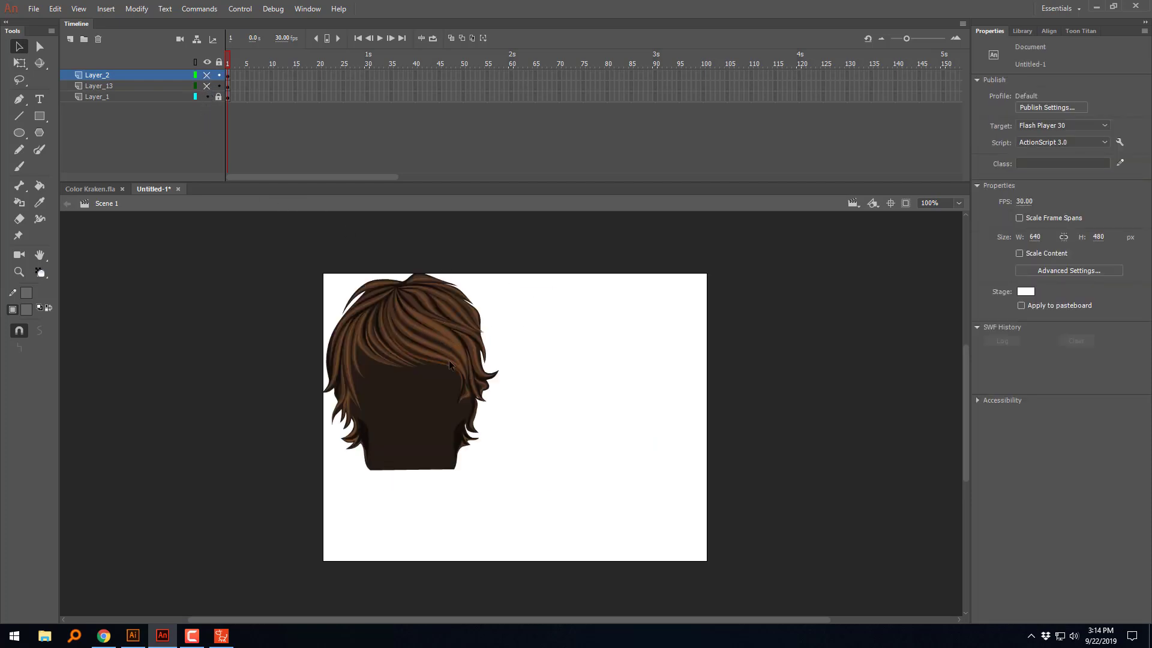
pyautogui.click(218, 96)
# Step: Try pulling strand groups out of the BackHair artwork on Layer_1 and undo the moves
pyautogui.click(468, 357)
pyautogui.moveTo(467, 357); pyautogui.dragTo(394, 361)
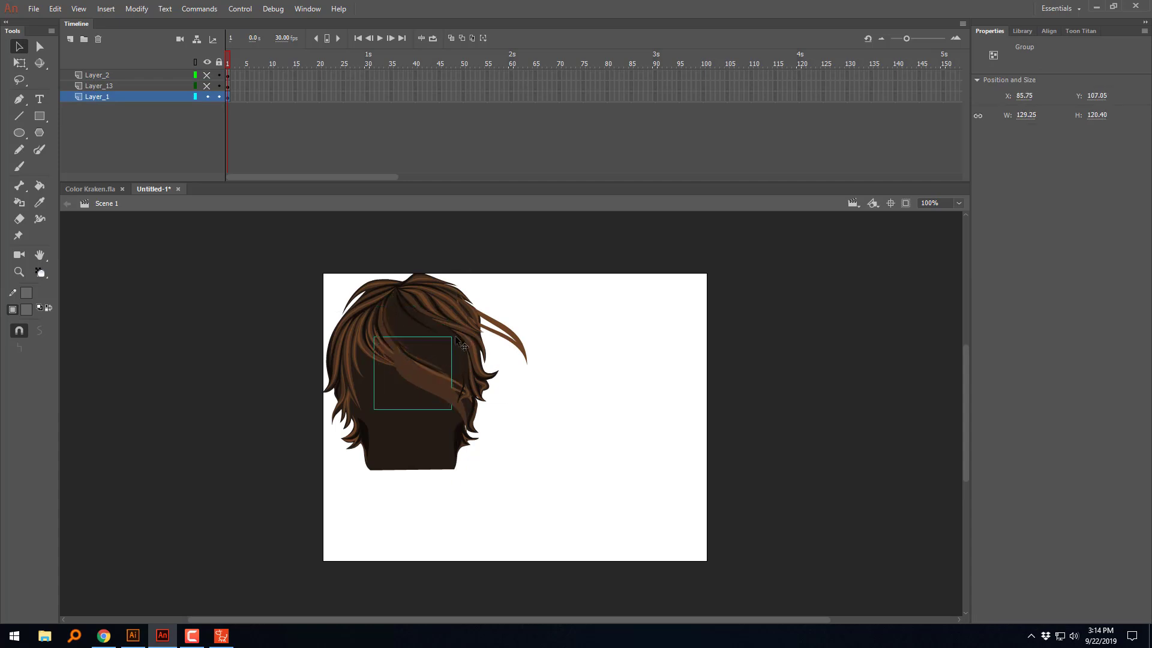
pyautogui.hotkey('ctrl', 'z')
pyautogui.hotkey('ctrl', 'z')
pyautogui.hotkey('ctrl', 'z')
pyautogui.hotkey('ctrl', 'z')
pyautogui.hotkey('ctrl', 'z')
pyautogui.hotkey('ctrl', 'z')
pyautogui.hotkey('ctrl', 'z')
pyautogui.hotkey('ctrl', 'z')
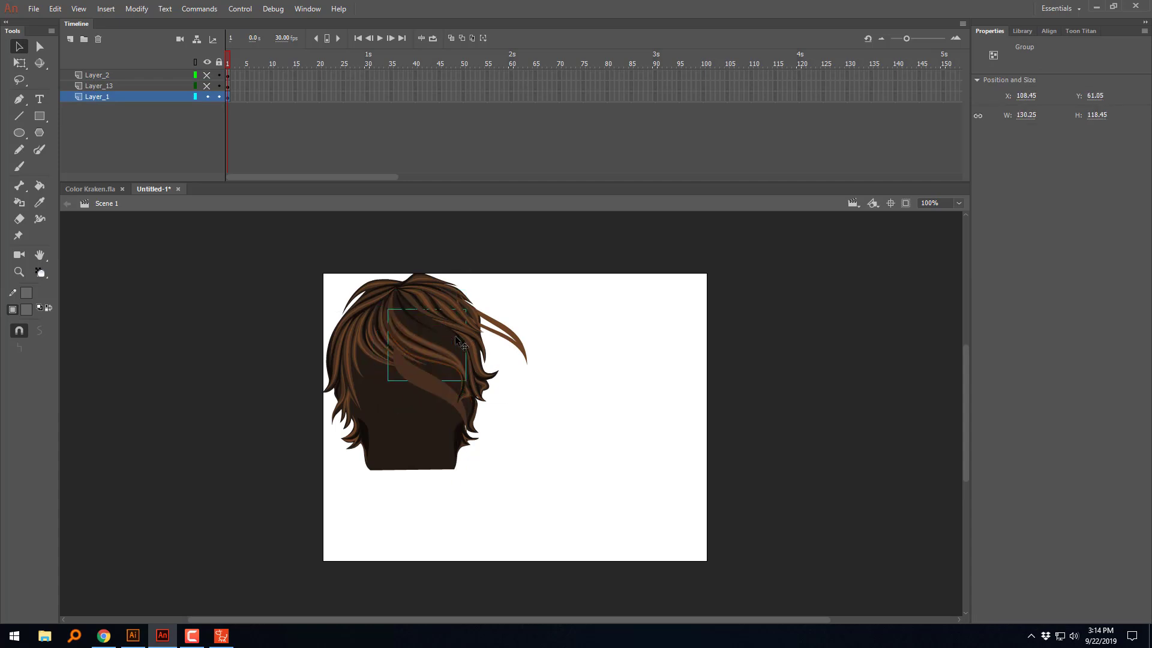
# Step: Show Layer_13 and Layer_2 again and delete Layer_1 with the SWF hair
pyautogui.click(207, 86)
pyautogui.click(207, 75)
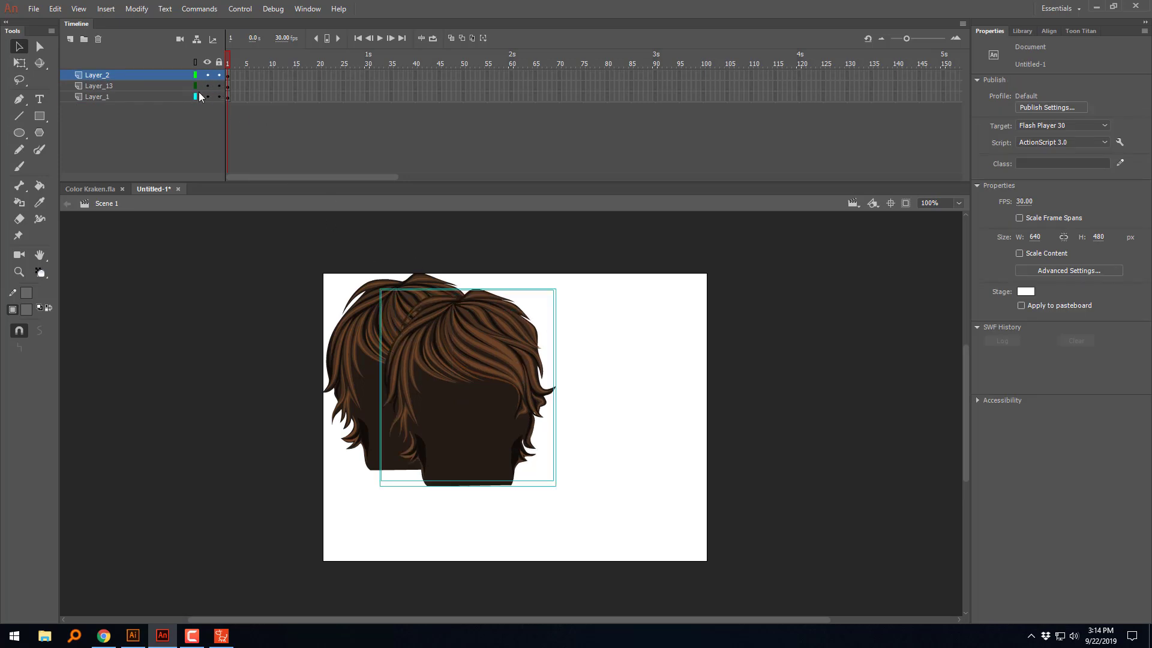
pyautogui.click(163, 98)
pyautogui.click(98, 39)
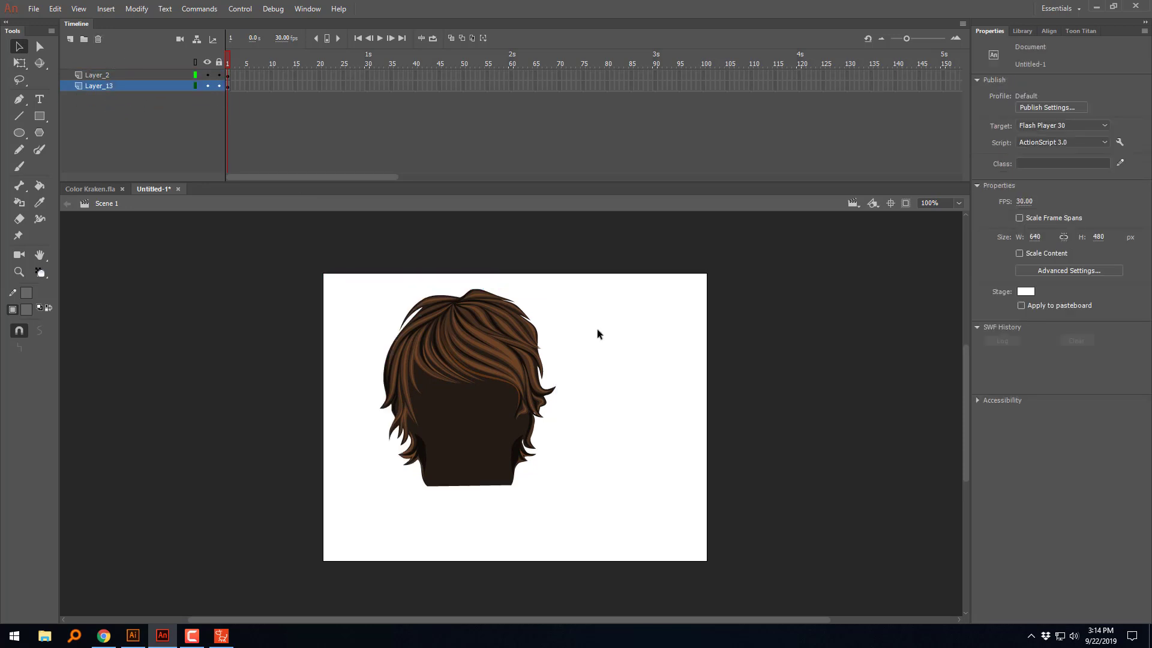
# Step: Copy the hair groups from Layer_2 and Layer_13, delete the originals, and paste both in place on Layer_2
pyautogui.moveTo(609, 259); pyautogui.dragTo(326, 530)
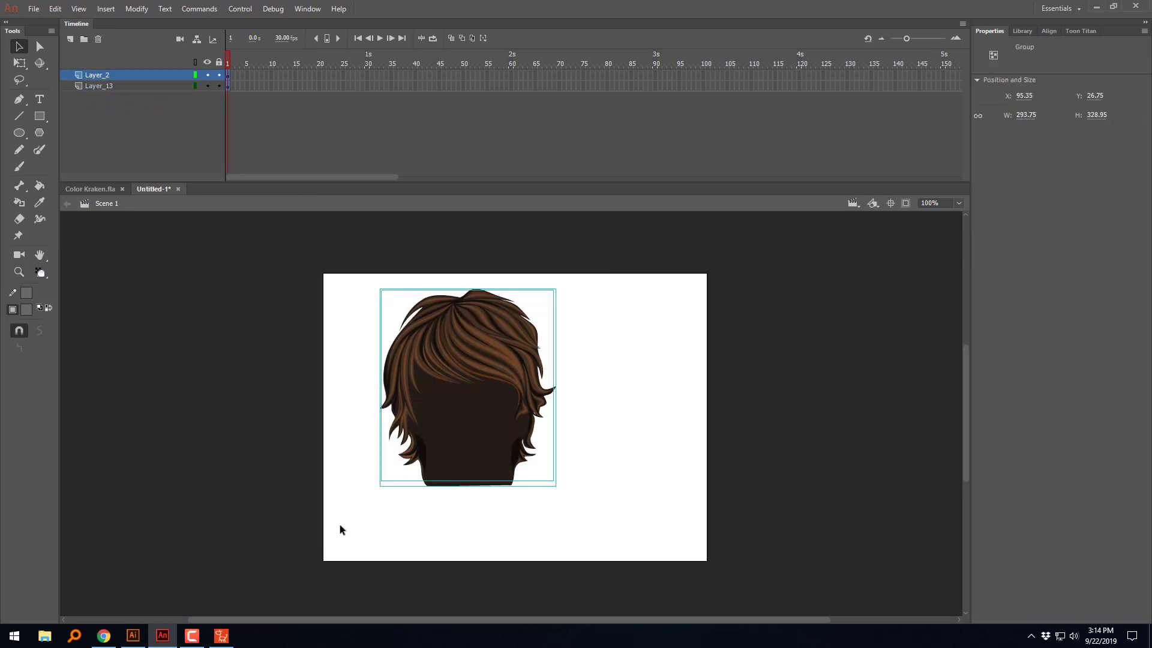
pyautogui.rightClick(459, 360)
pyautogui.click(483, 319)
pyautogui.click(289, 323)
pyautogui.moveTo(608, 256); pyautogui.dragTo(308, 564)
pyautogui.moveTo(218, 85); pyautogui.dragTo(219, 76)
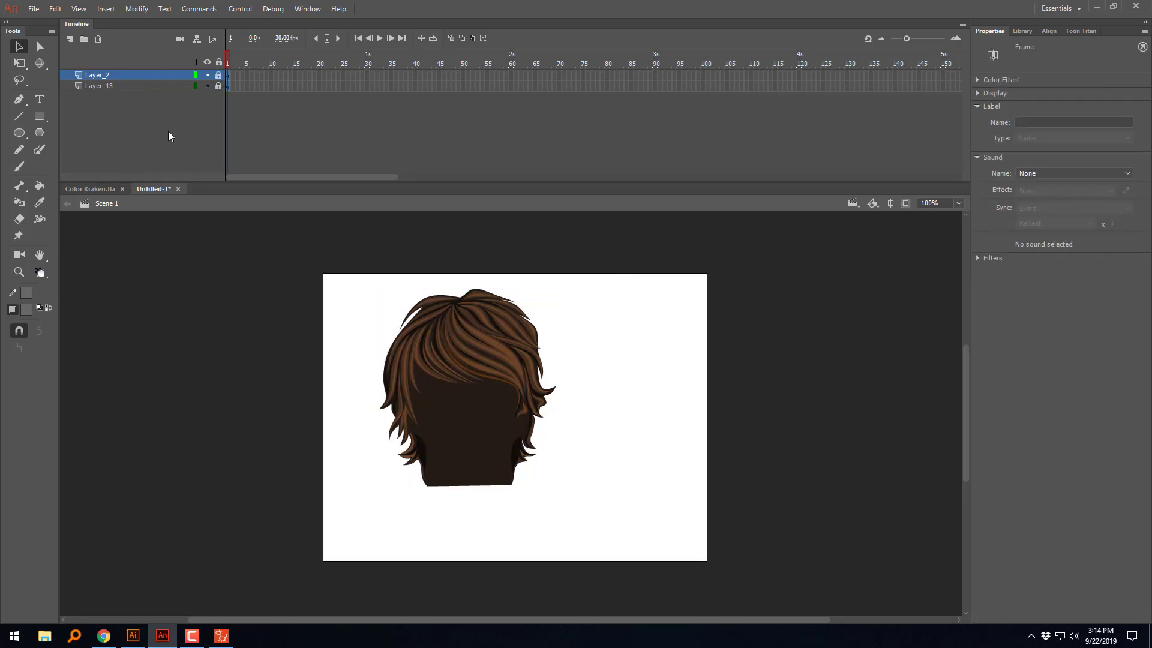
pyautogui.moveTo(219, 76); pyautogui.dragTo(220, 88)
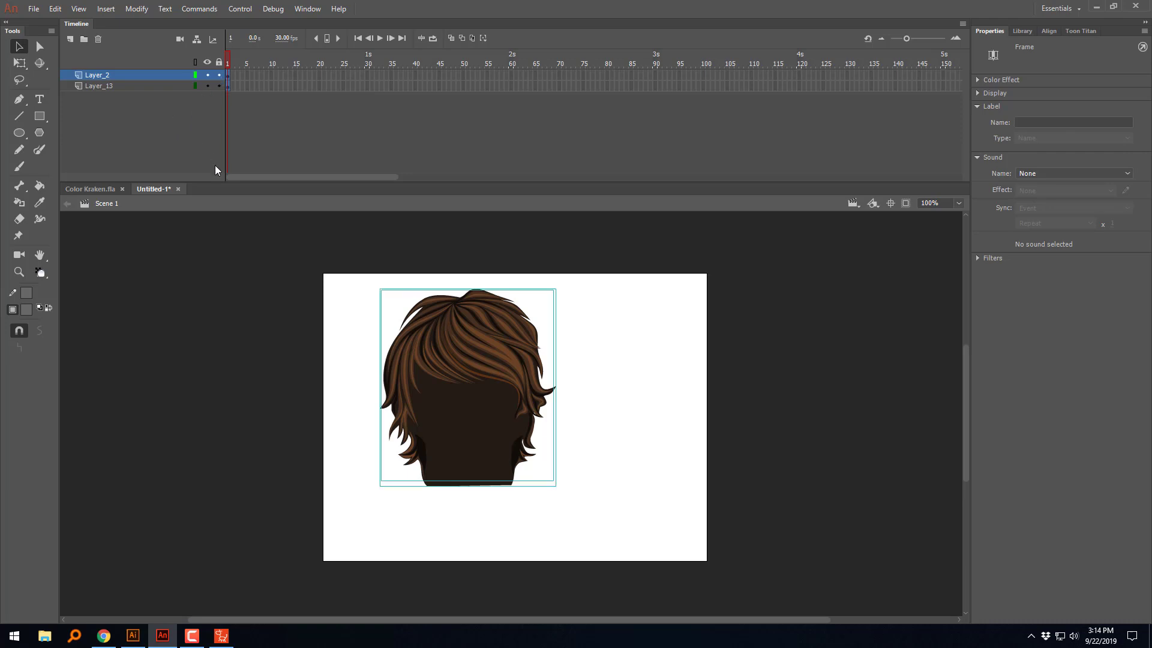
pyautogui.press('Delete')
pyautogui.rightClick(384, 315)
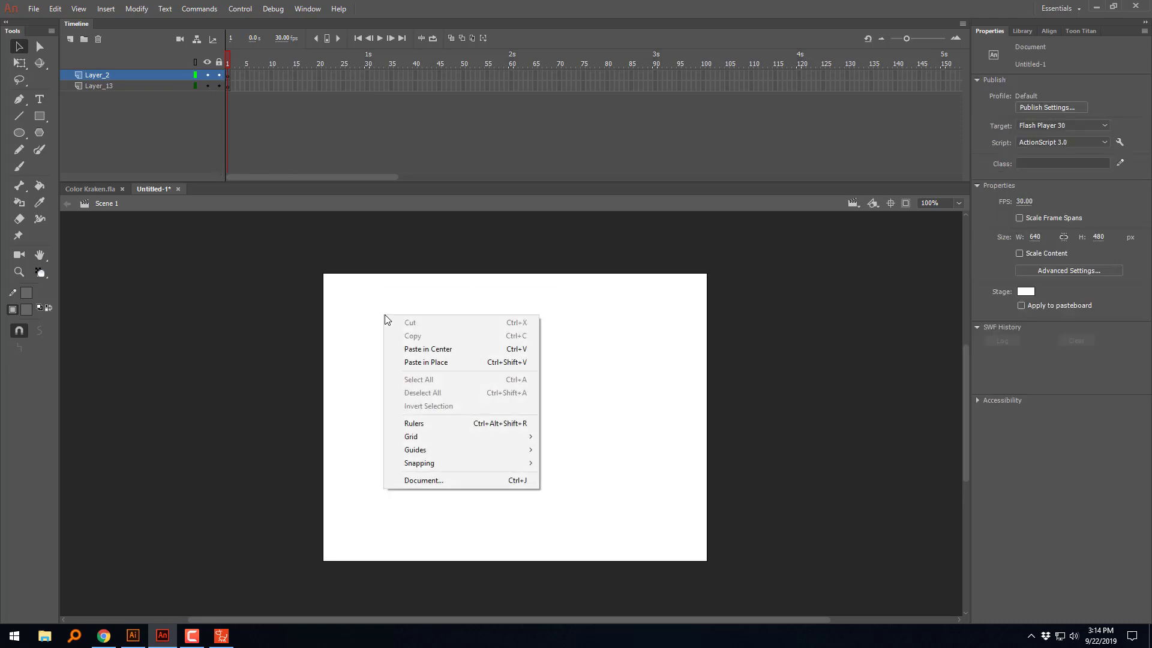
pyautogui.click(424, 363)
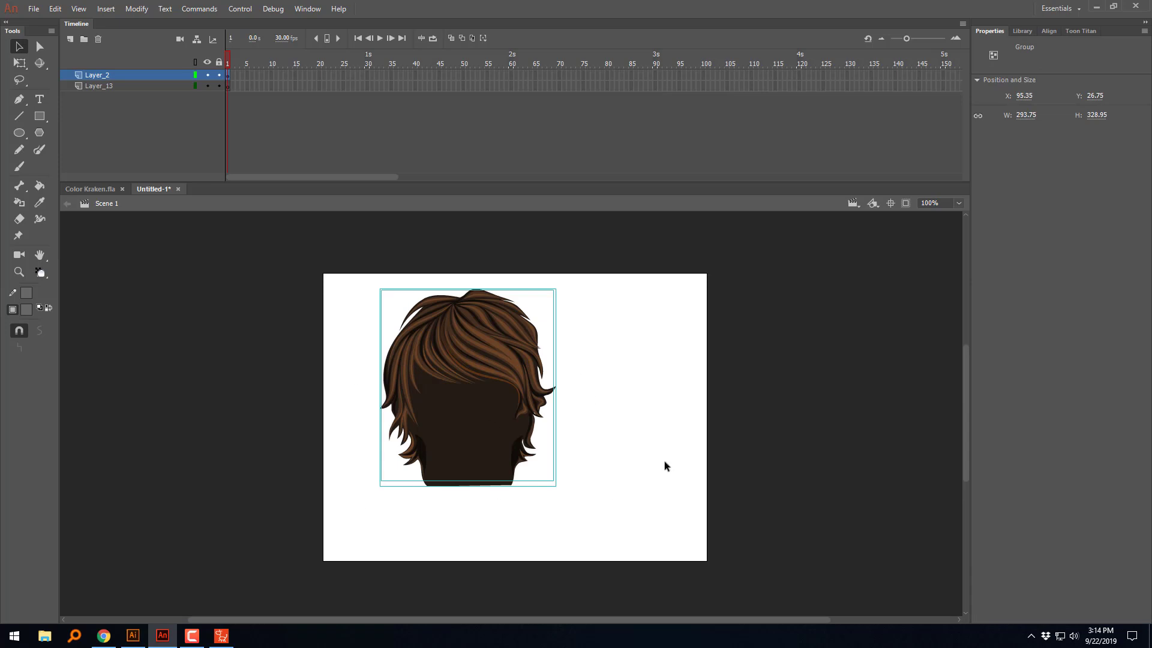
# Step: Break the pasted hair groups on Layer_2 apart into raw shapes
pyautogui.hotkey('ctrl', 'b')
pyautogui.hotkey('ctrl', 'b')
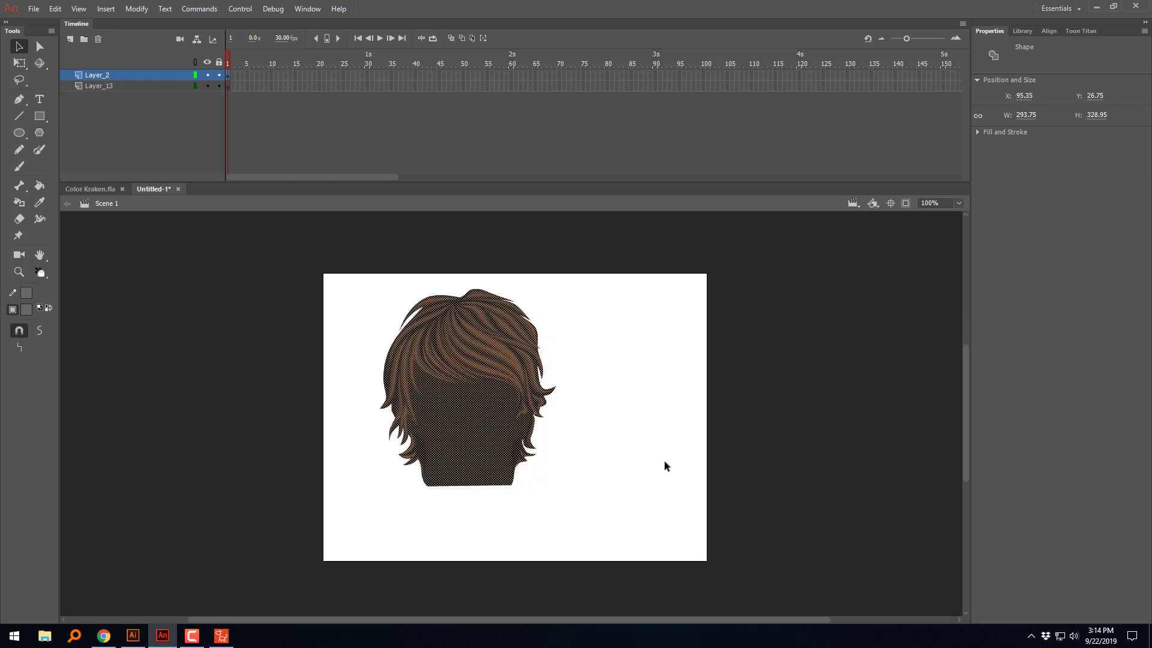
# Step: Export the hair as an SWF Movie into the Desktop's New folder, replacing the existing BackHair file
pyautogui.click(582, 480)
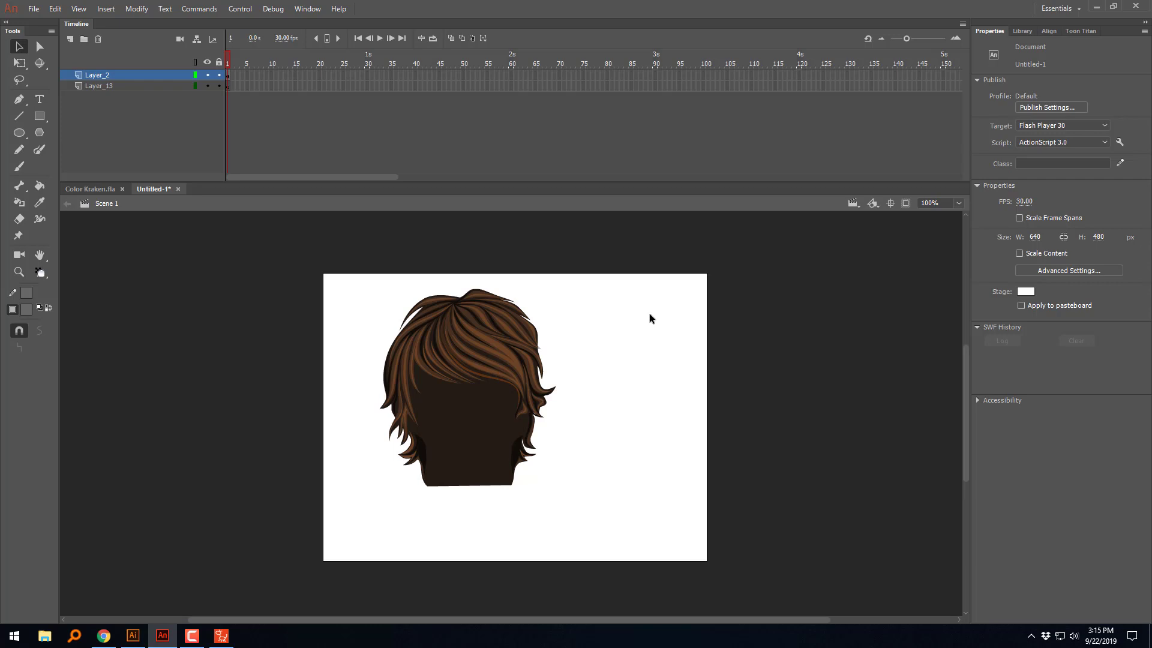
pyautogui.hotkey('ctrl', 'alt', 'shift', 's')
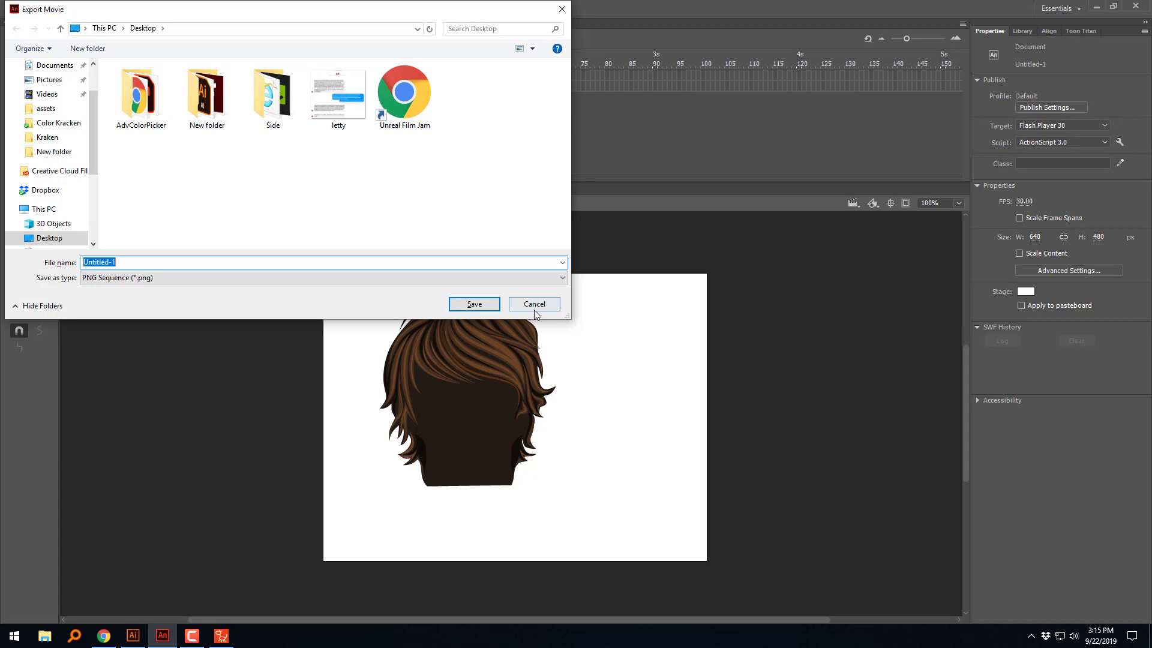
pyautogui.click(534, 307)
pyautogui.click(34, 8)
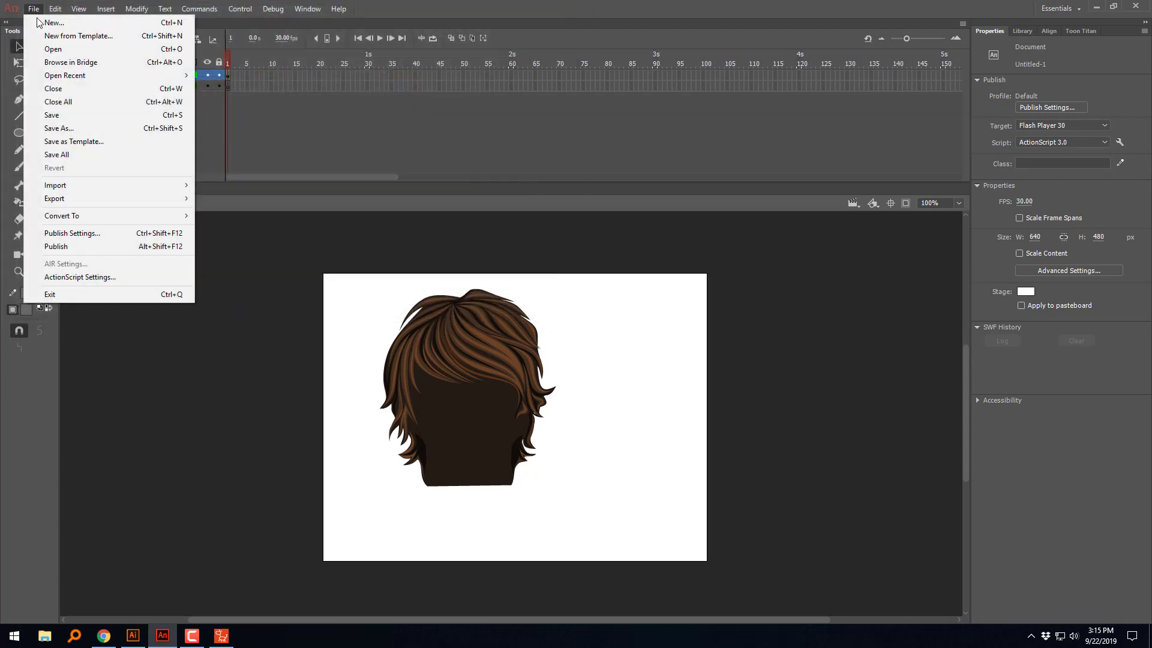
pyautogui.moveTo(67, 200)
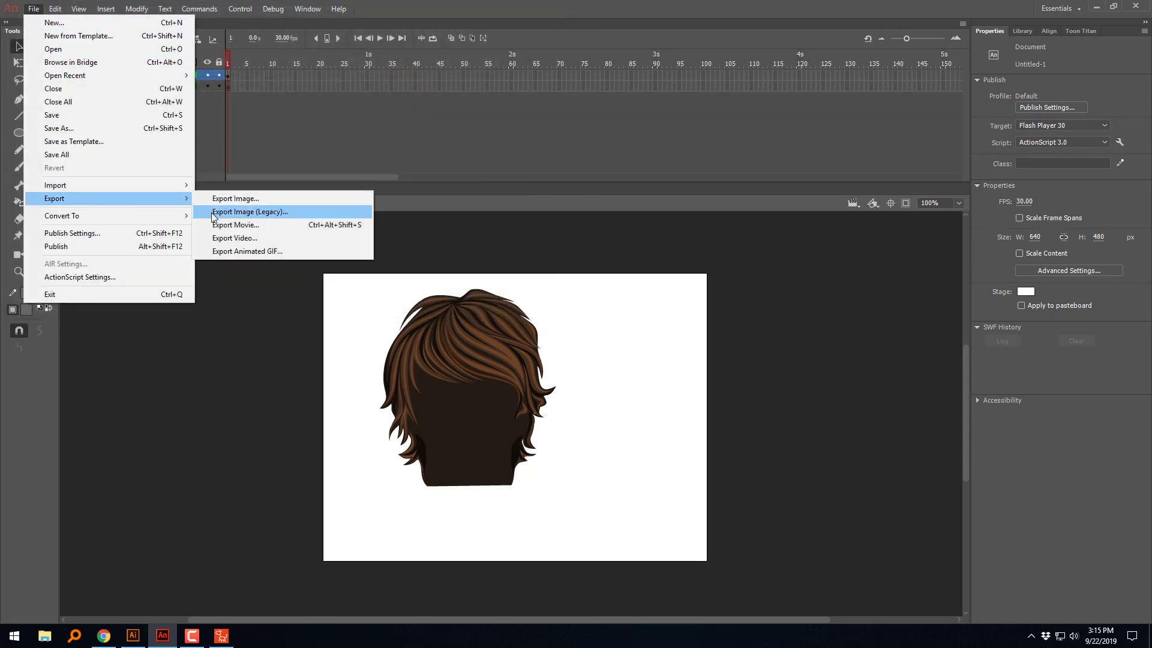
pyautogui.click(221, 224)
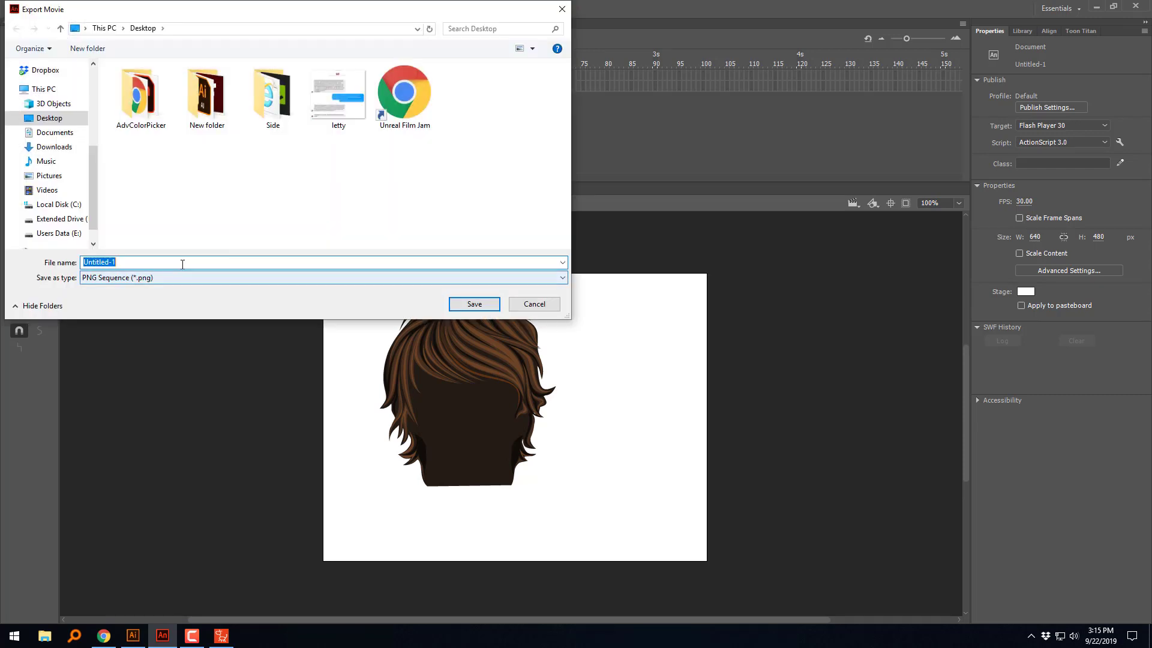
pyautogui.doubleClick(219, 107)
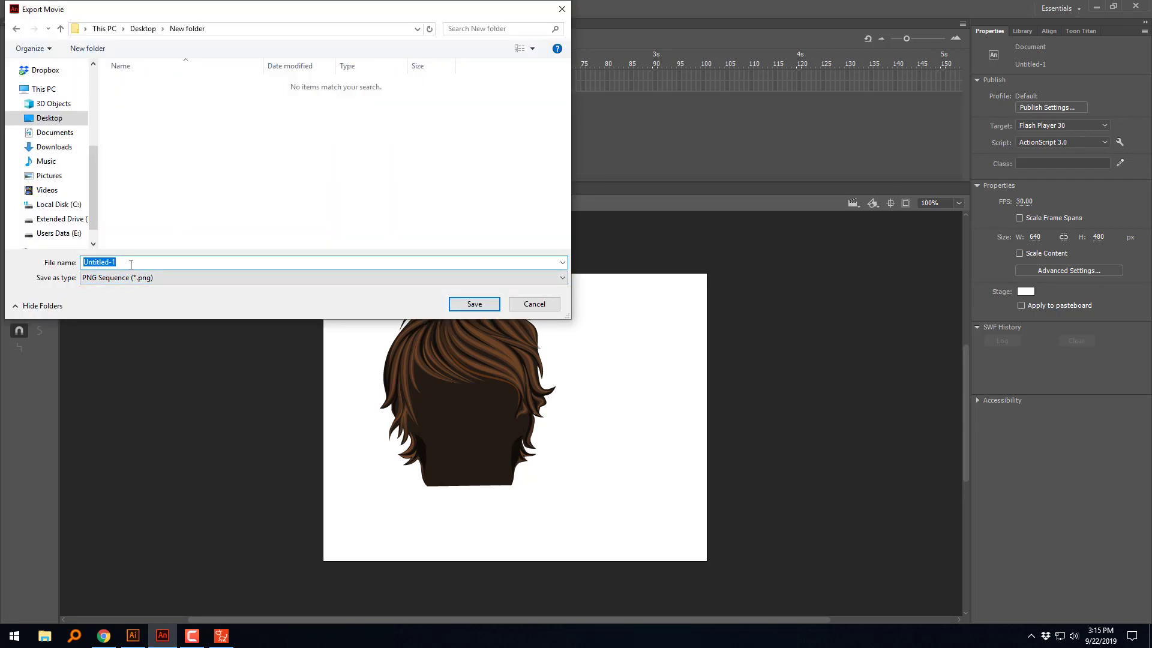
pyautogui.click(368, 279)
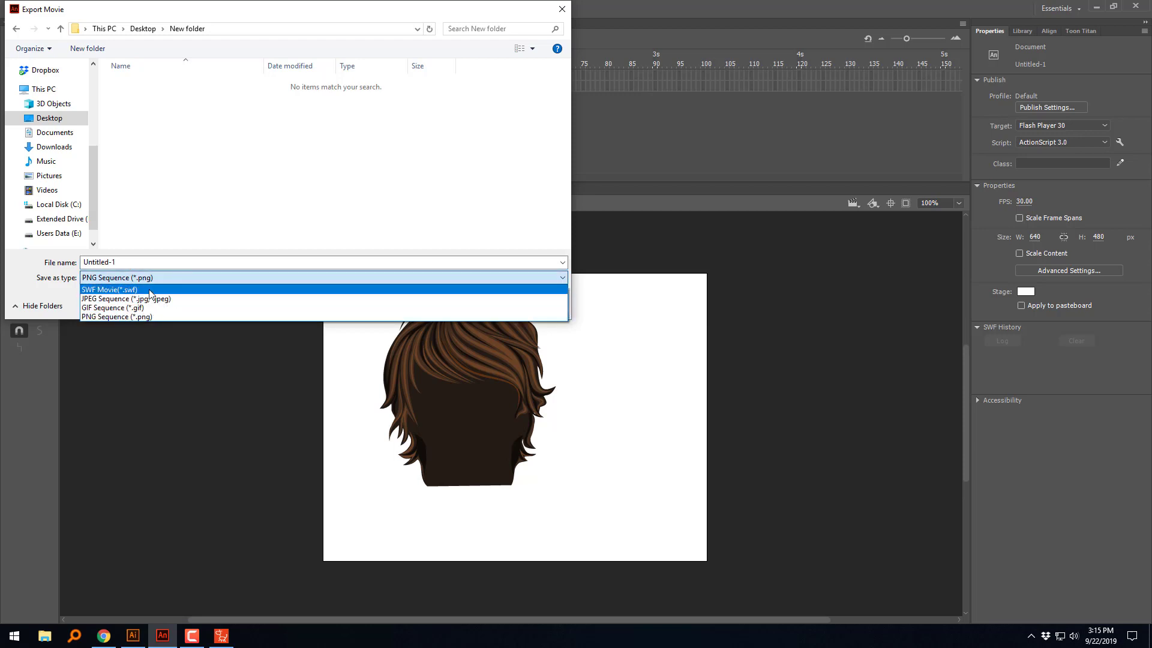
pyautogui.click(155, 290)
pyautogui.click(129, 262)
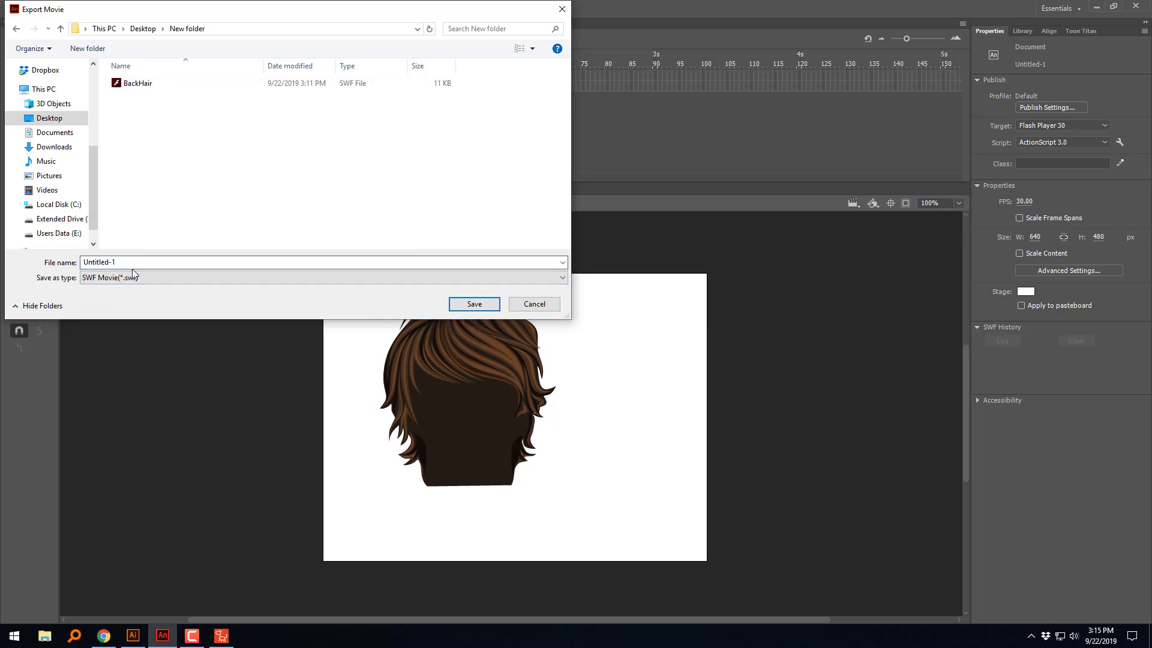
pyautogui.click(145, 84)
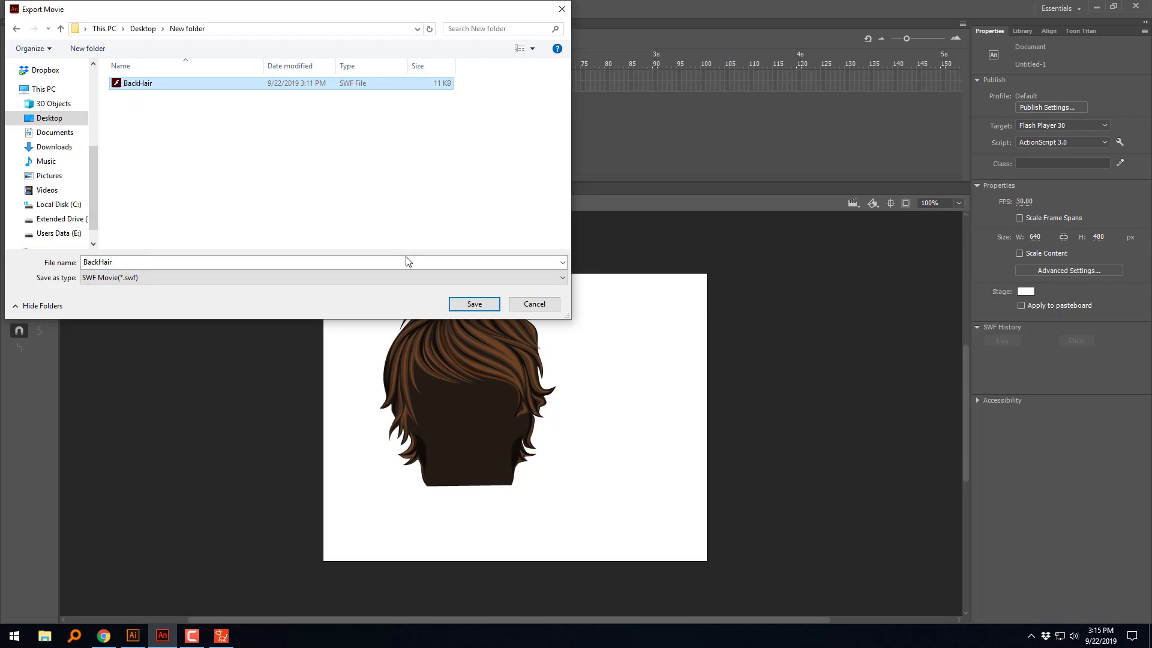
pyautogui.click(474, 304)
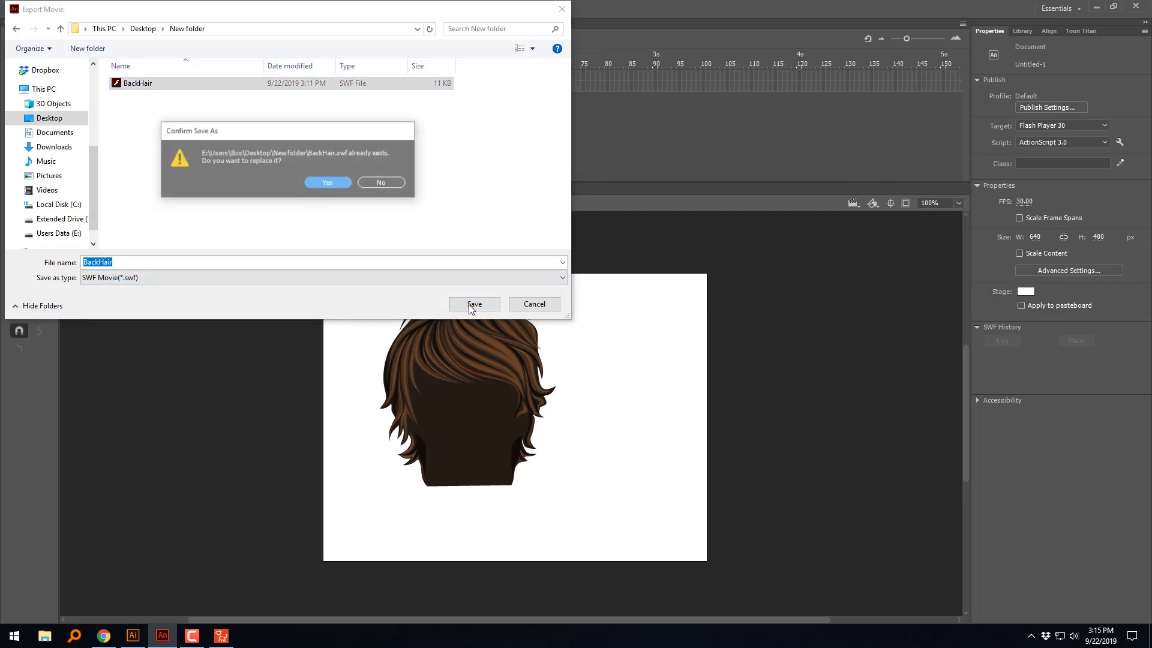
pyautogui.click(340, 182)
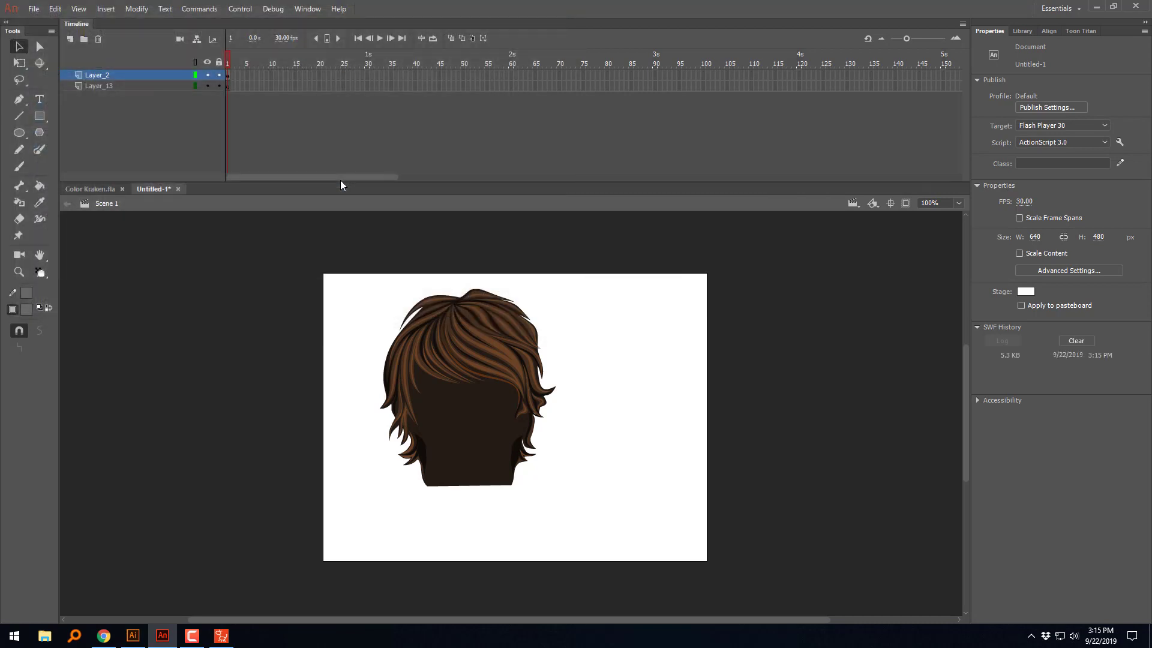
# Step: Switch to CrazyTalk Animator and add the Toon Titan character Kevin to the stage
pyautogui.click(1095, 11)
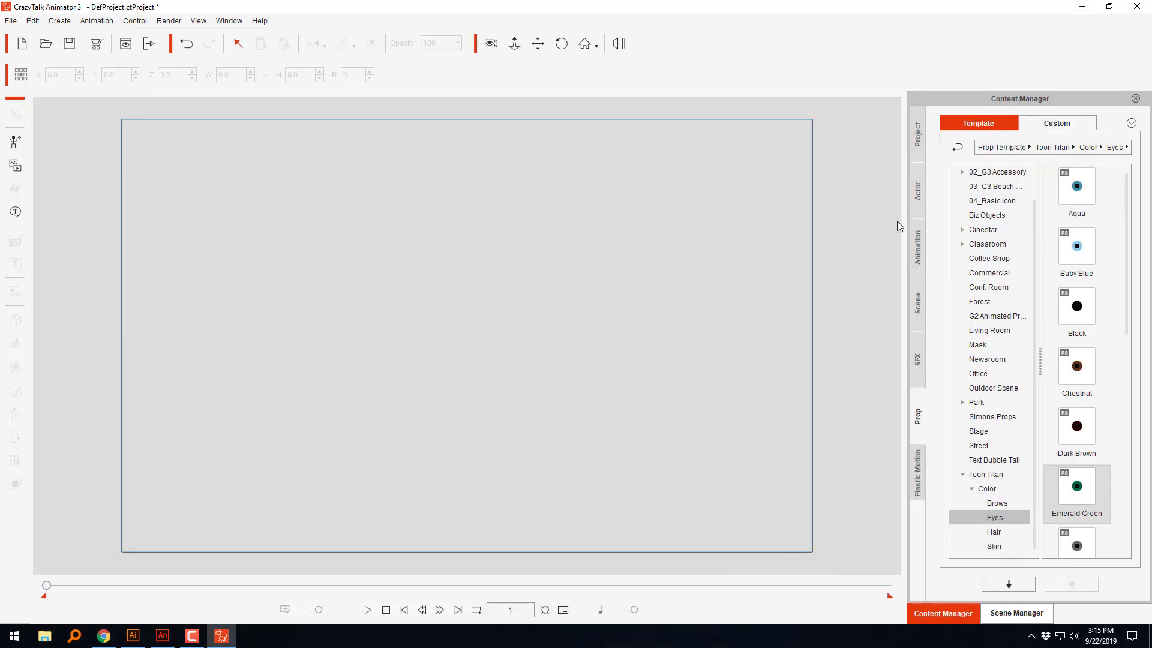
pyautogui.click(919, 193)
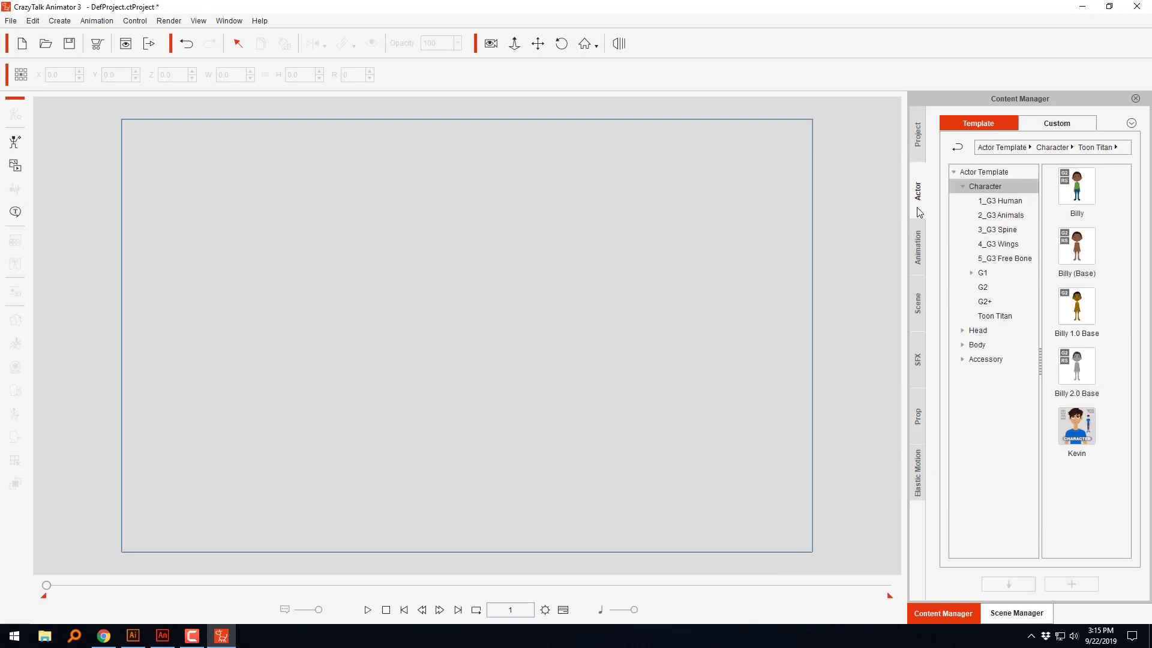
pyautogui.doubleClick(1082, 433)
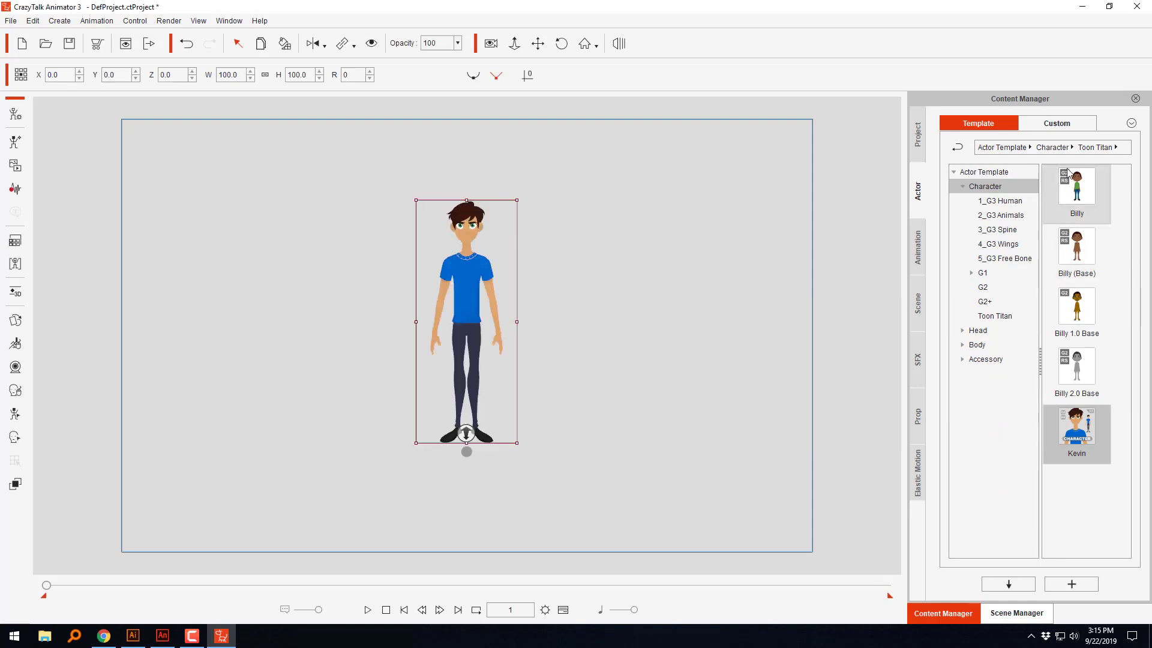
# Step: Add the Toon Titan character Billy and move him beside Kevin, to about X -77.8, Y 3.3
pyautogui.click(708, 347)
pyautogui.doubleClick(1077, 192)
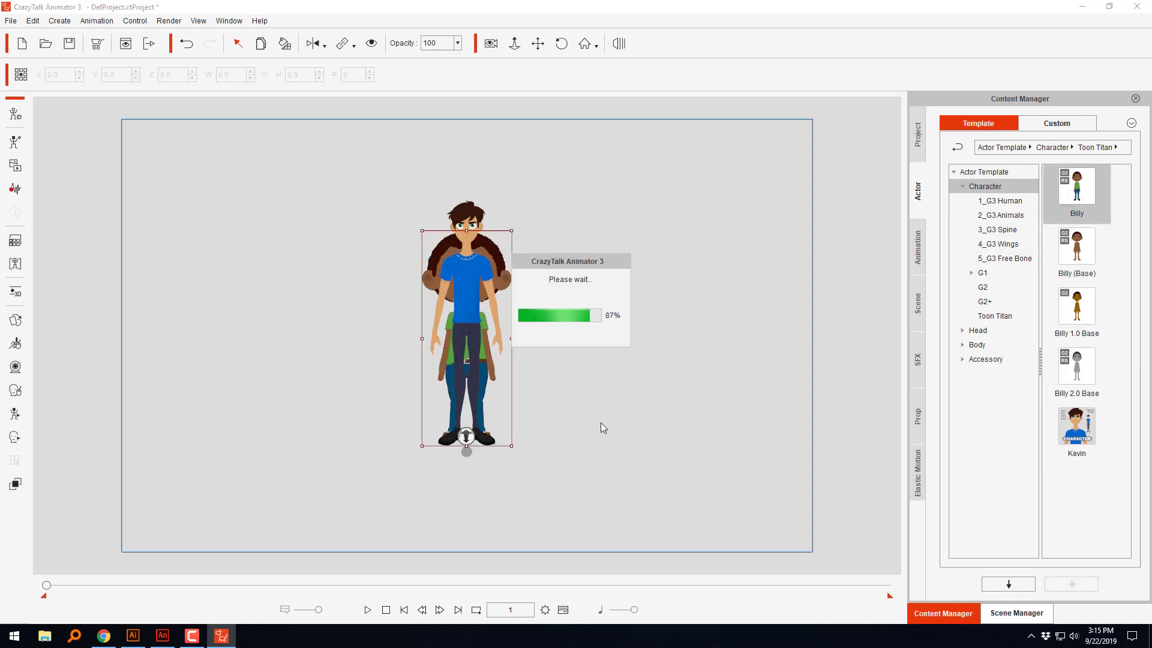
pyautogui.moveTo(429, 269); pyautogui.dragTo(329, 268)
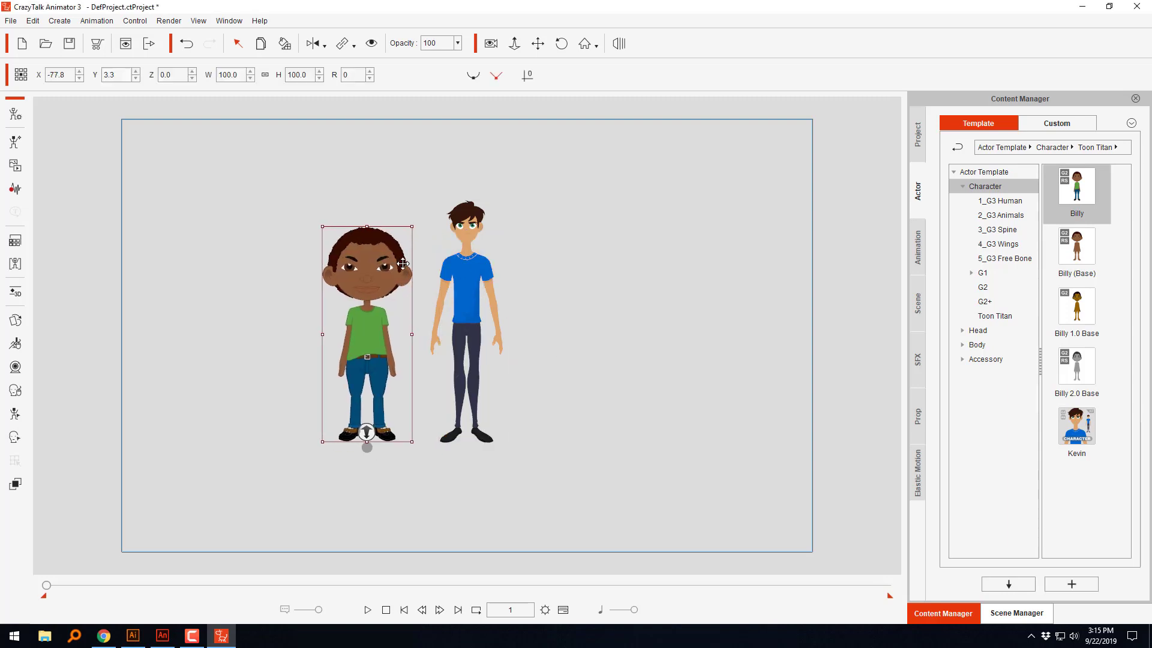
# Step: Open Kevin in the character composer and replace his Back Hair 01 sprite with the BackHair SWF
pyautogui.click(467, 262)
pyautogui.click(15, 114)
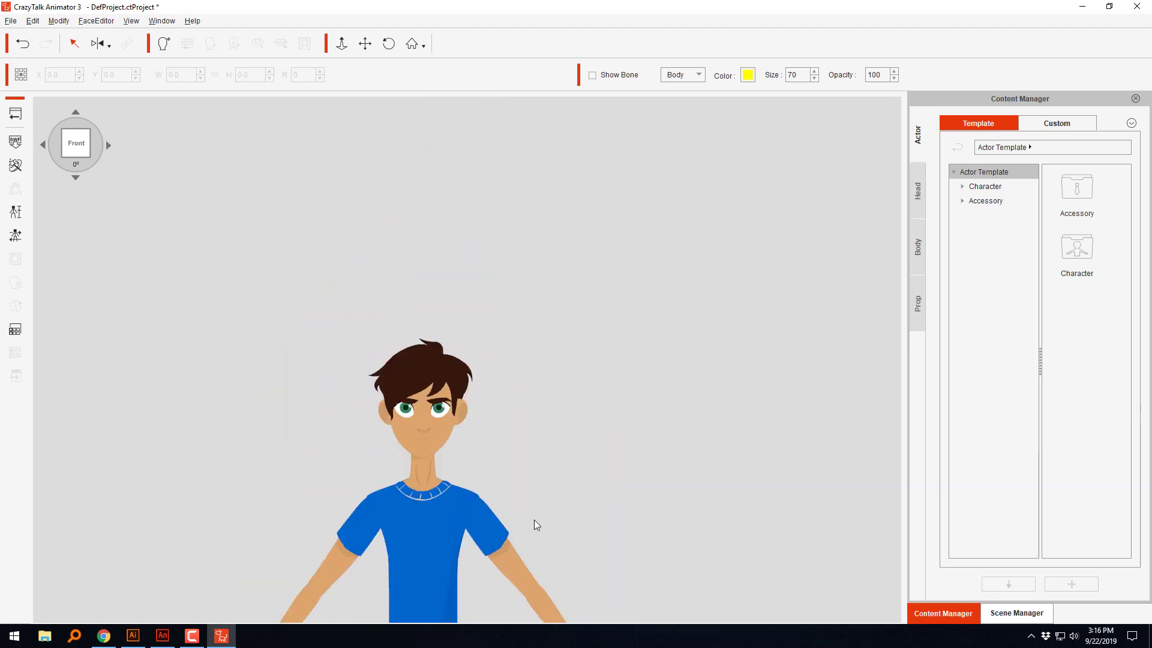
pyautogui.scroll(5, 484, 401)
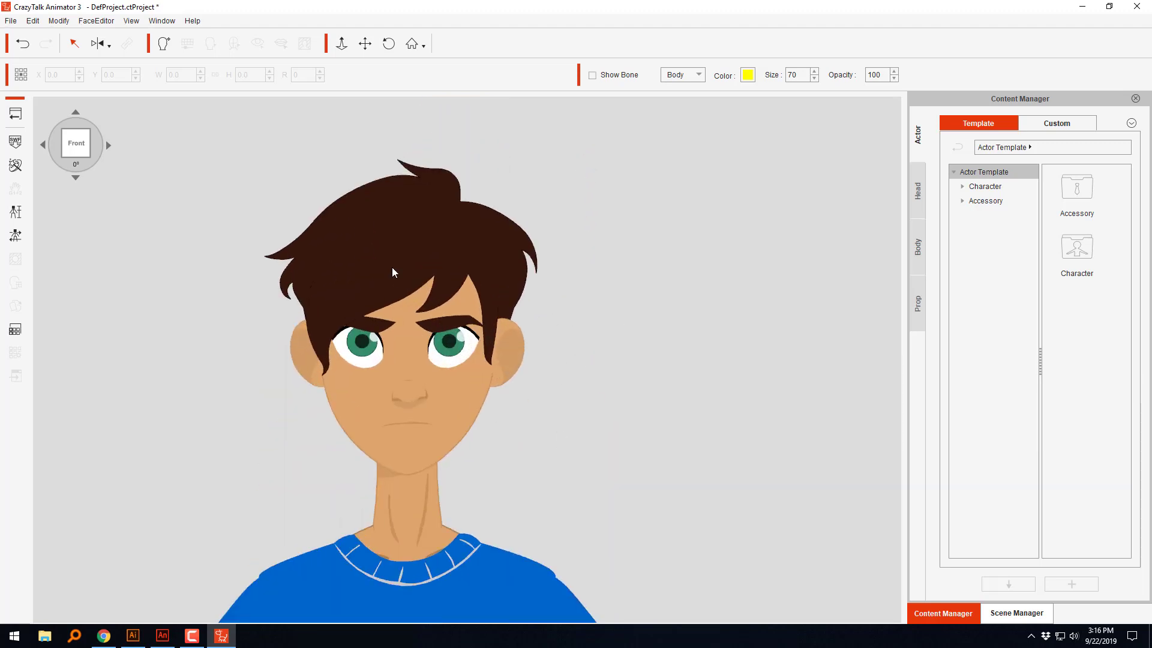
pyautogui.click(519, 251)
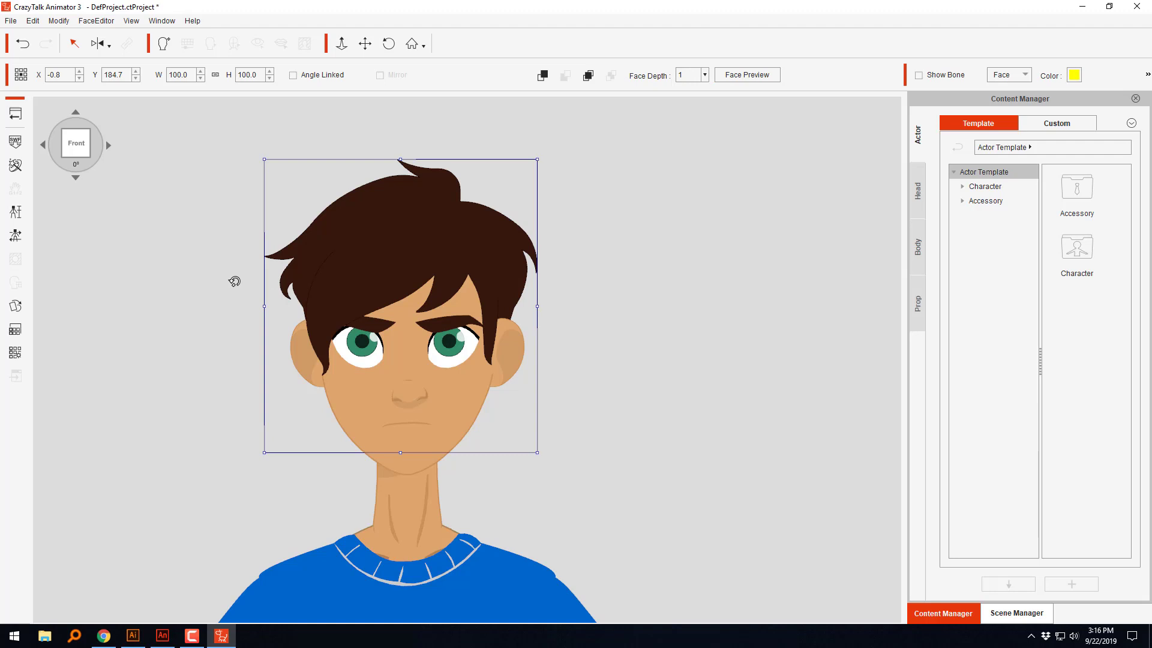
pyautogui.click(16, 305)
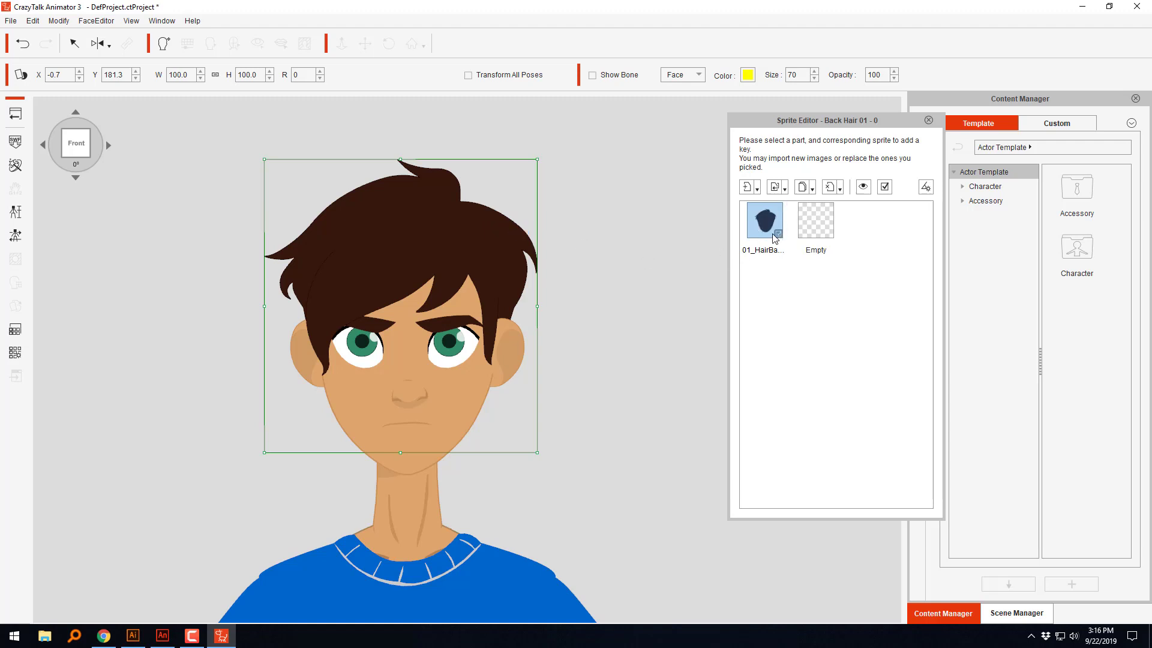
pyautogui.click(774, 187)
pyautogui.click(701, 197)
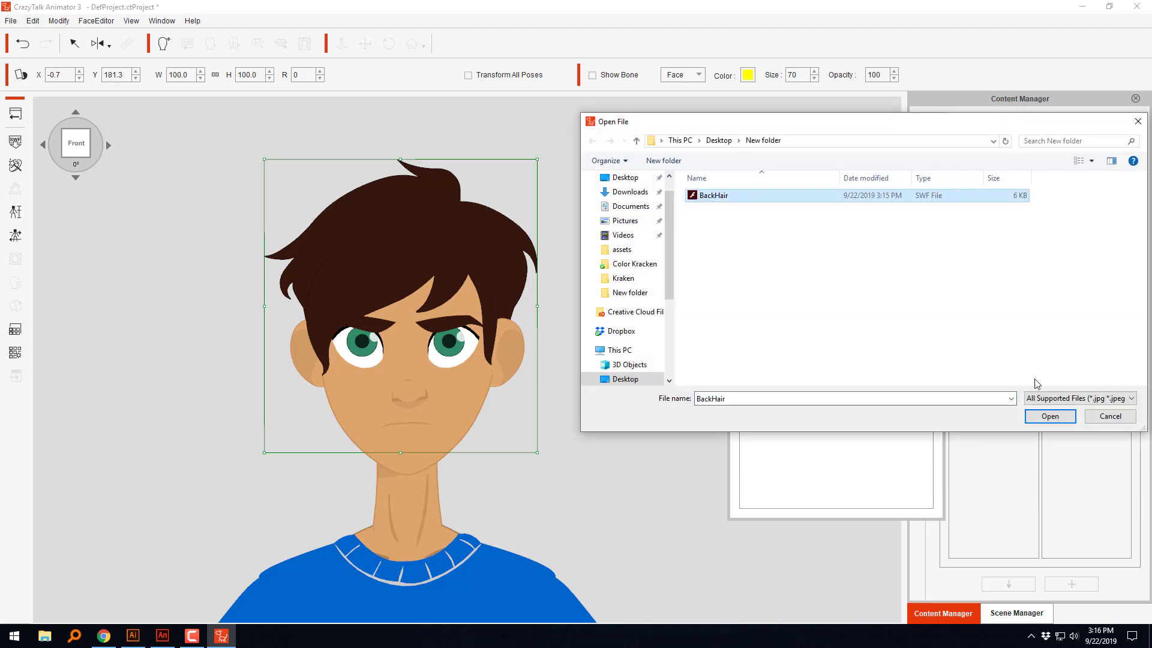
pyautogui.click(1047, 416)
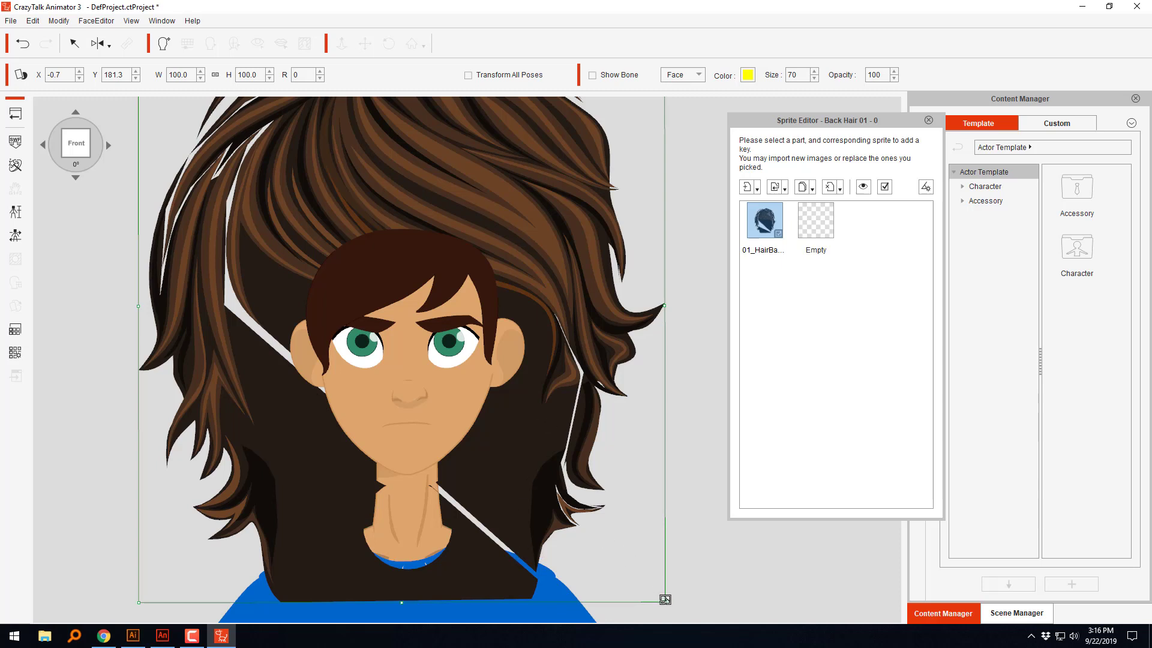
# Step: Scale Kevin's new back hair to about 49.5 wide and 44.1 high, and fit it behind his head at about X 0, Y 180.8
pyautogui.moveTo(664, 599); pyautogui.dragTo(532, 453)
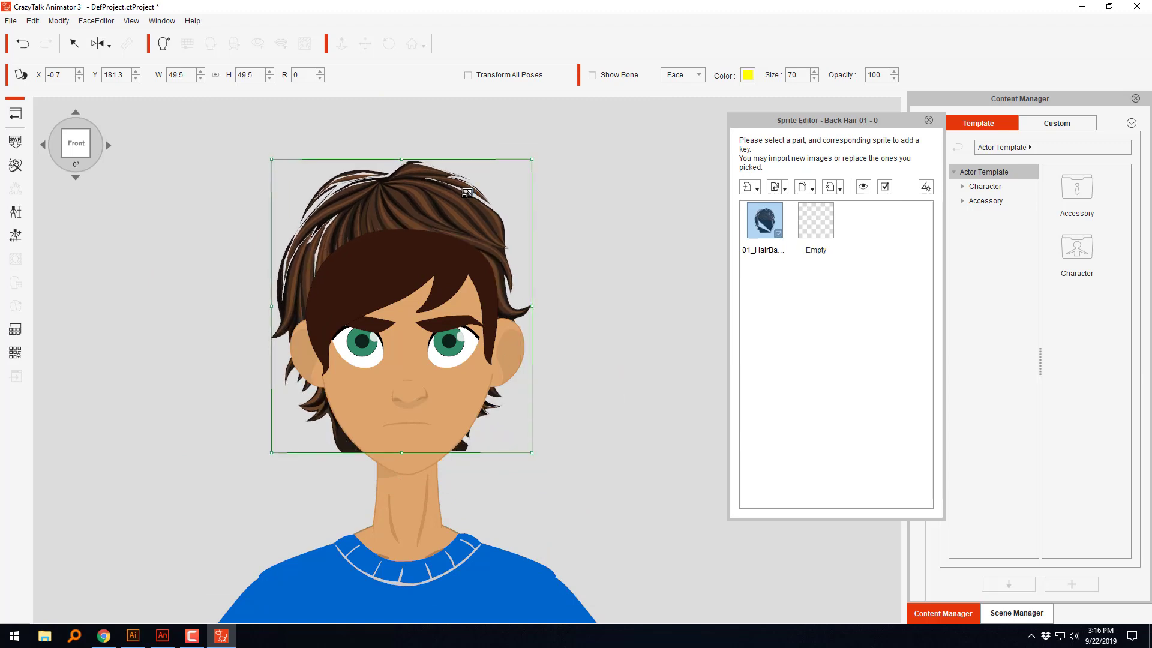
pyautogui.moveTo(467, 194); pyautogui.dragTo(475, 220)
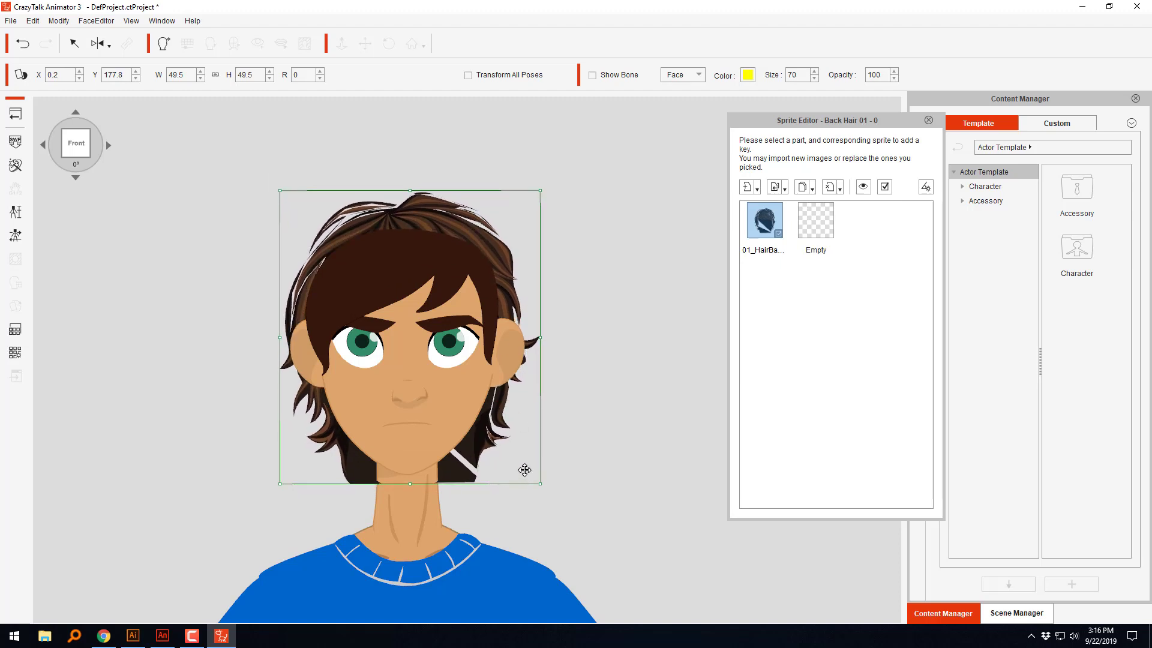
pyautogui.moveTo(502, 413)
pyautogui.mouseDown()
pyautogui.moveTo(503, 387)
pyautogui.moveTo(496, 396)
pyautogui.mouseUp()
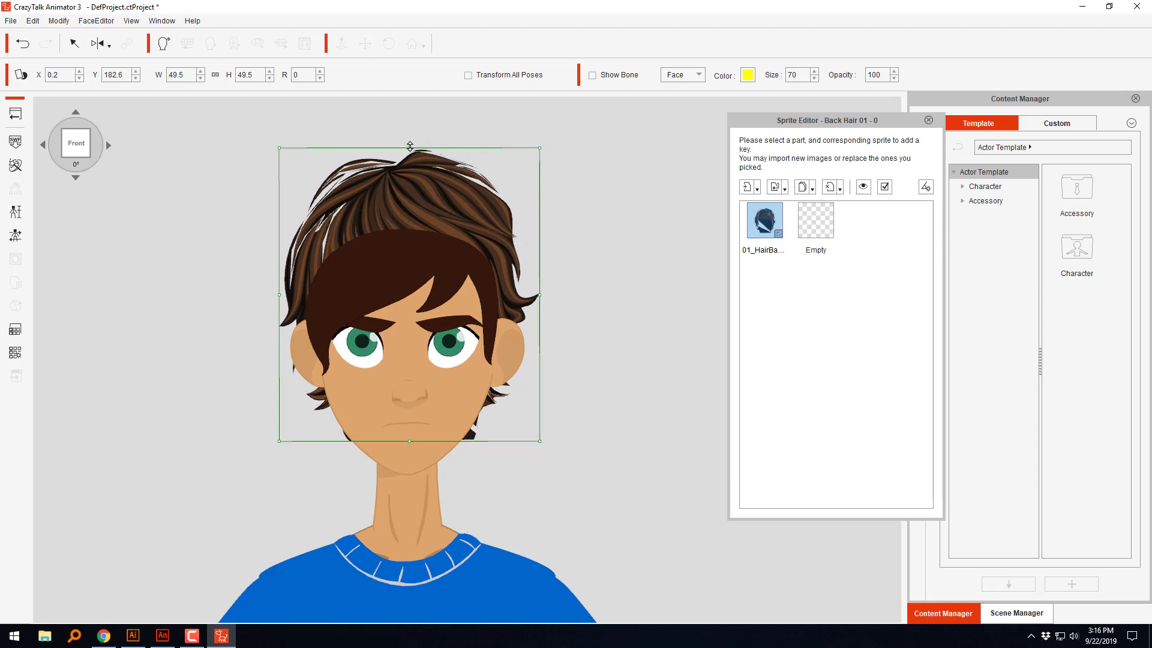
pyautogui.moveTo(409, 146); pyautogui.dragTo(408, 204)
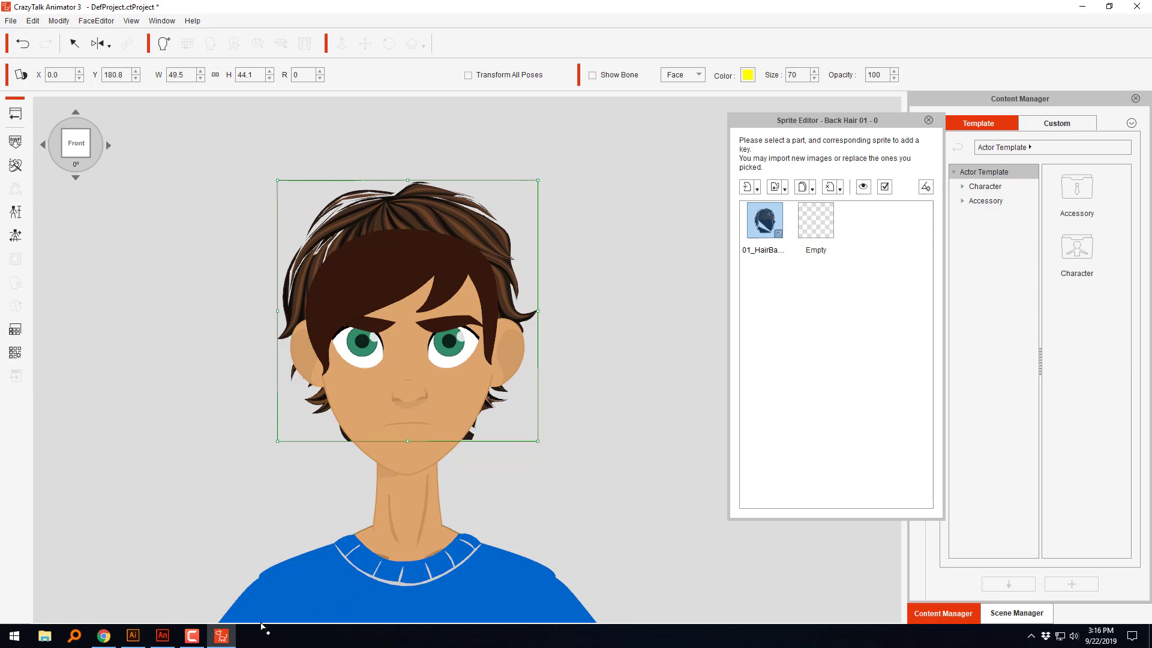
# Step: Switch to Animate, select the whole hair with the Subselection tool, and examine its anchor points
pyautogui.click(162, 635)
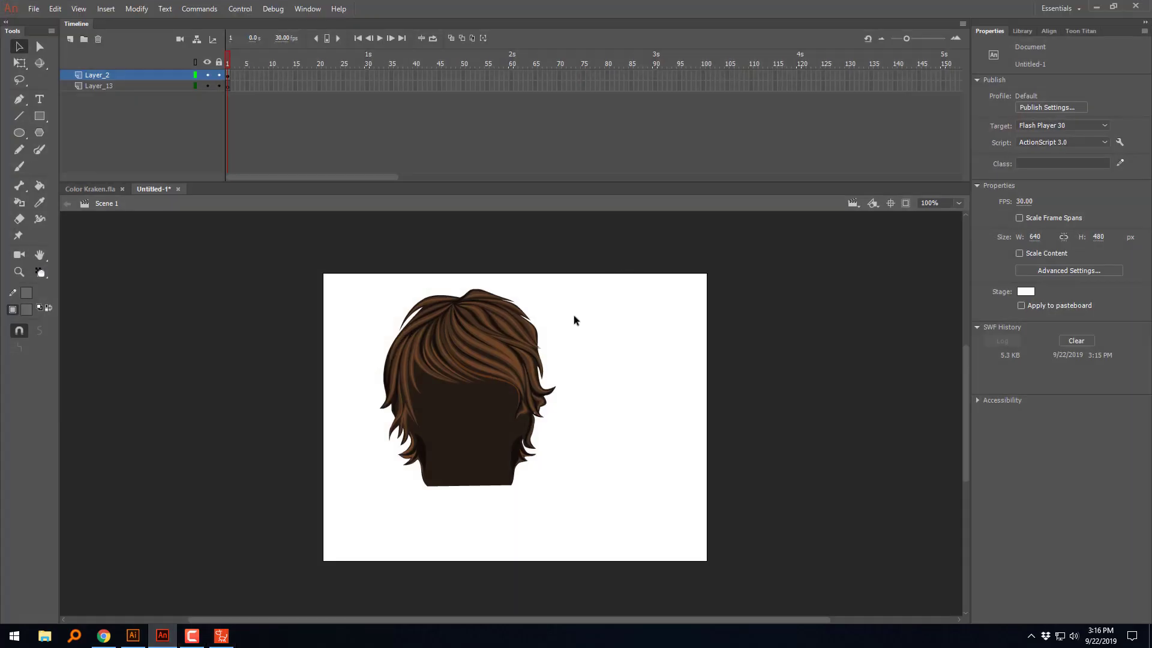
pyautogui.moveTo(621, 254); pyautogui.dragTo(333, 528)
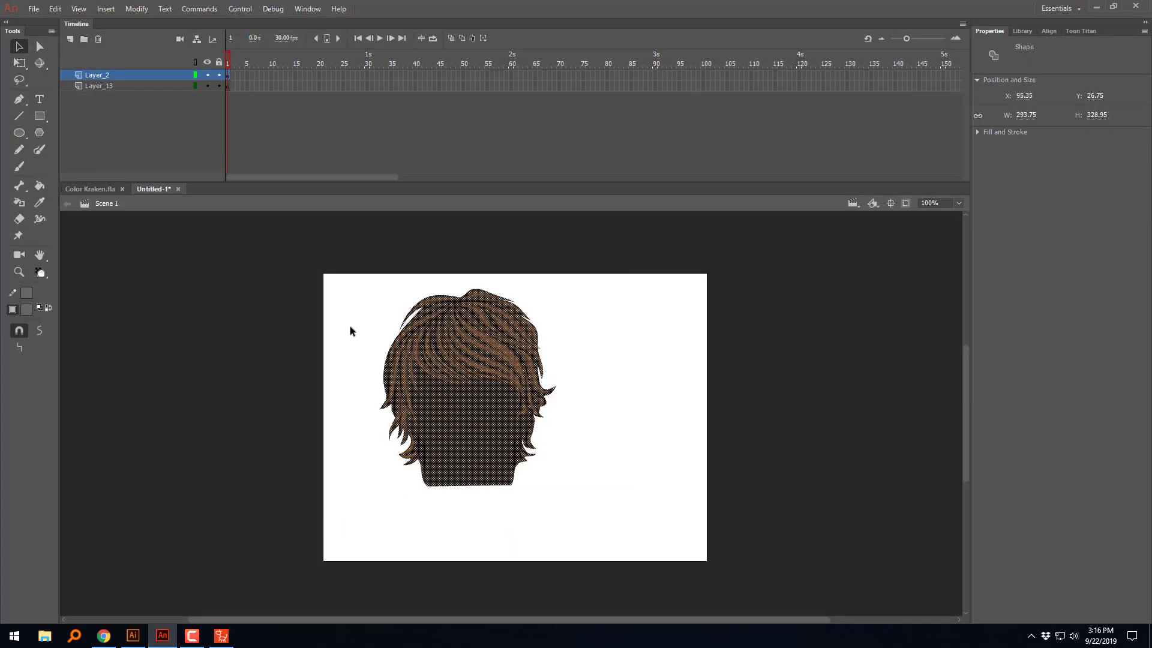
pyautogui.click(40, 47)
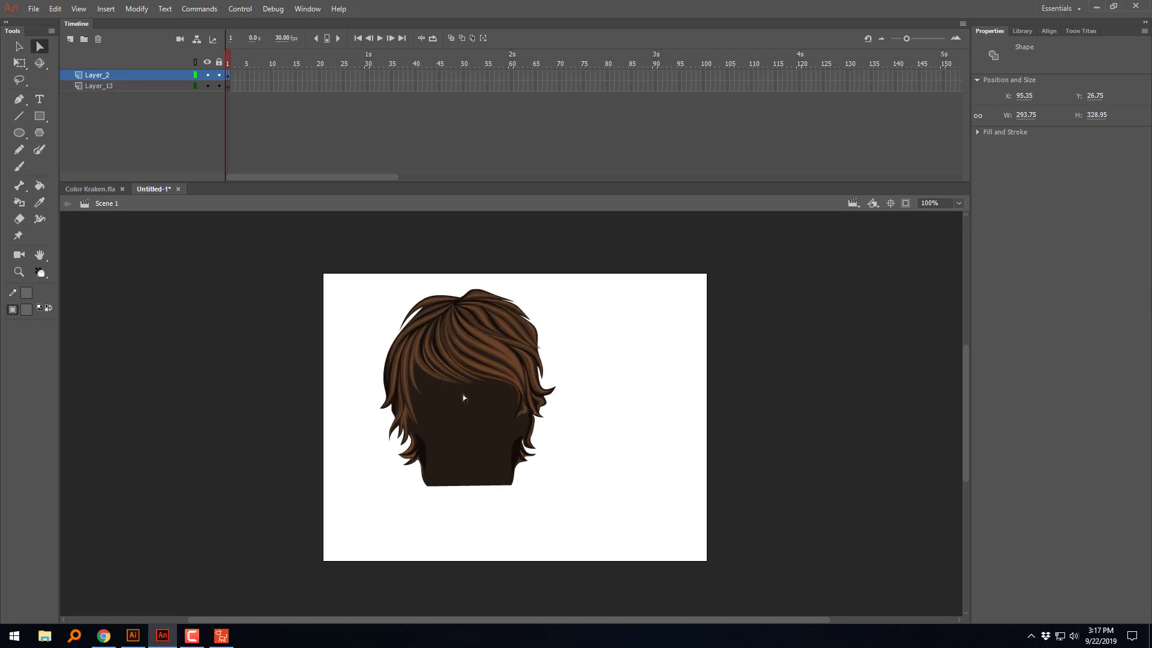
pyautogui.moveTo(574, 288); pyautogui.dragTo(282, 570)
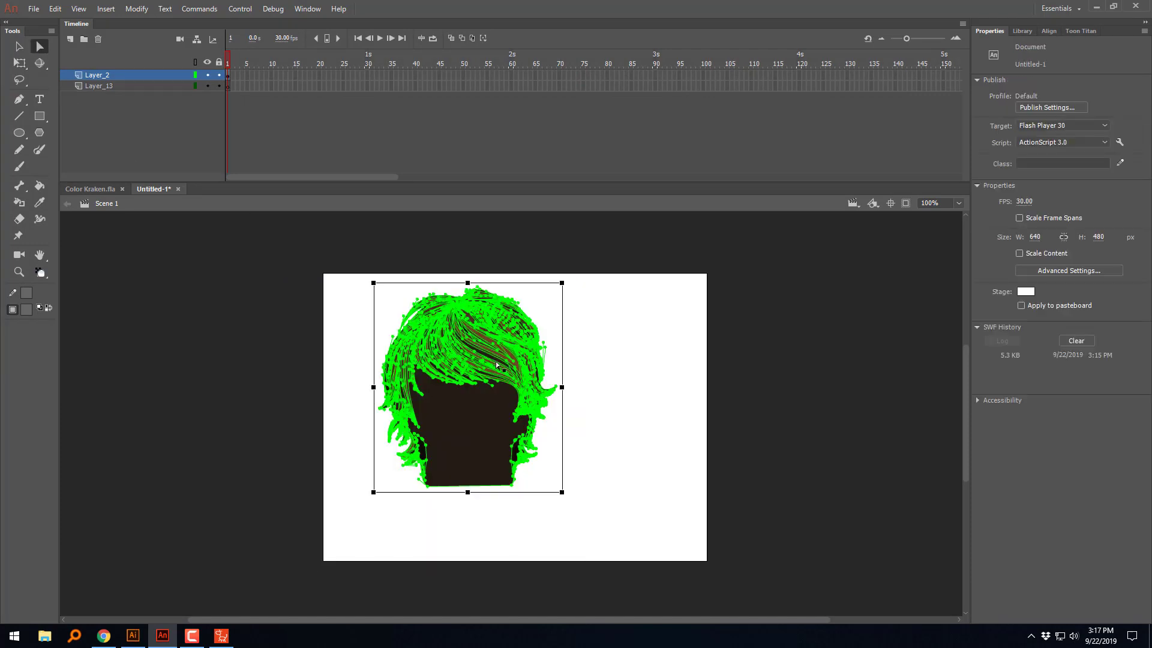
pyautogui.scroll(3, 496, 364)
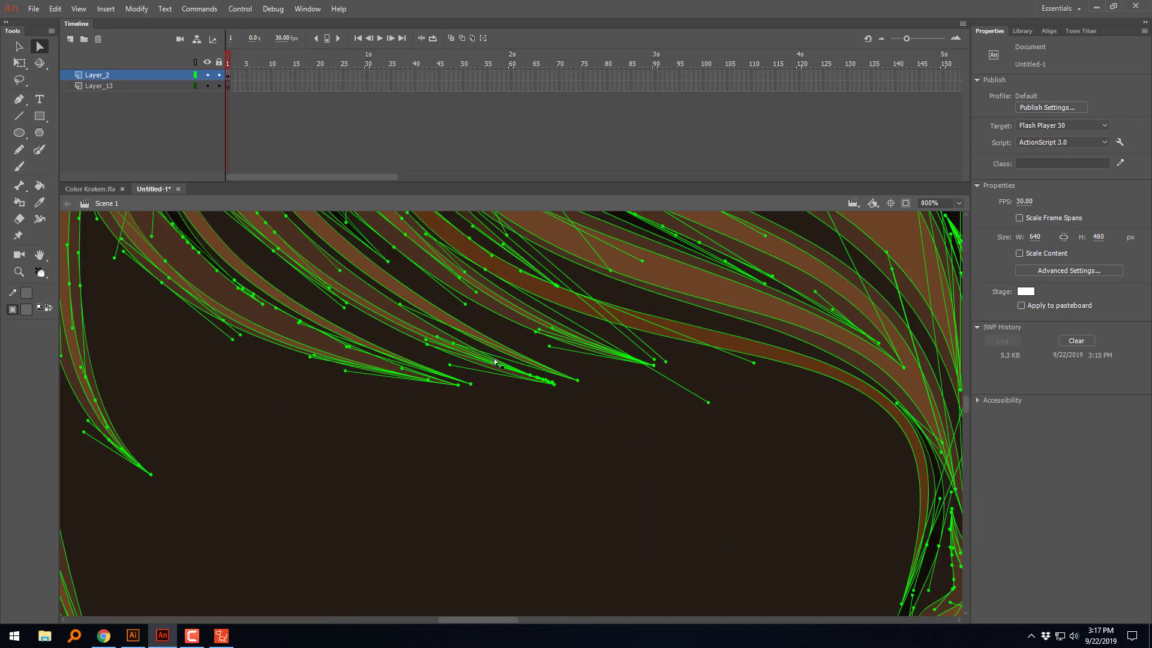
pyautogui.scroll(-1, 494, 361)
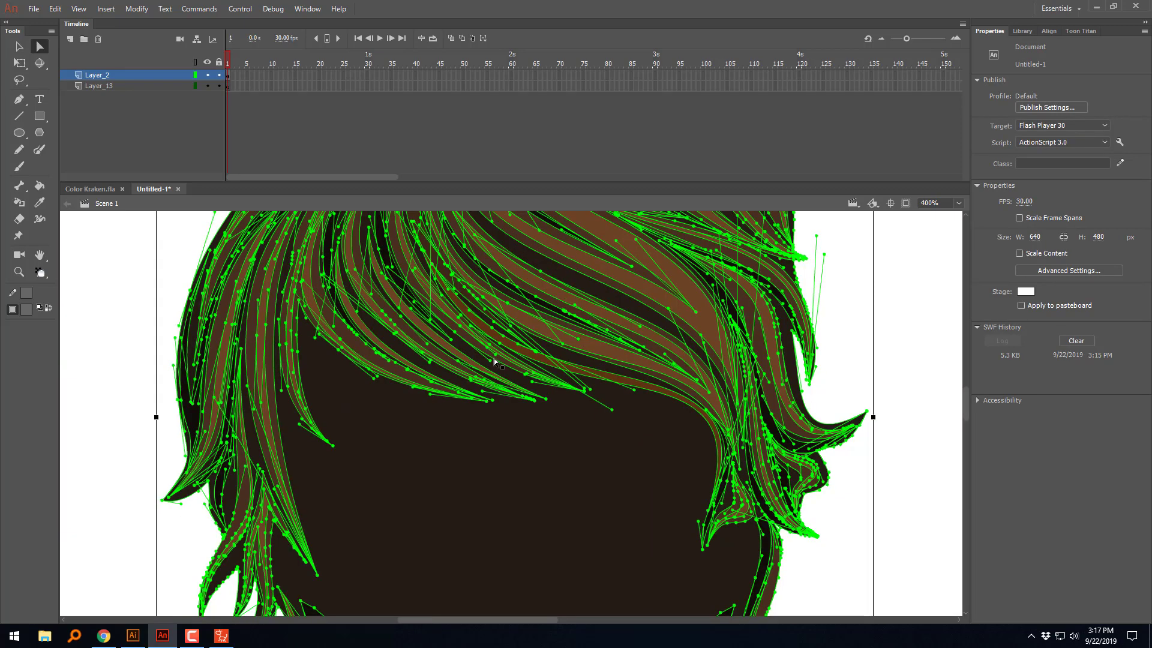
pyautogui.scroll(-1, 495, 360)
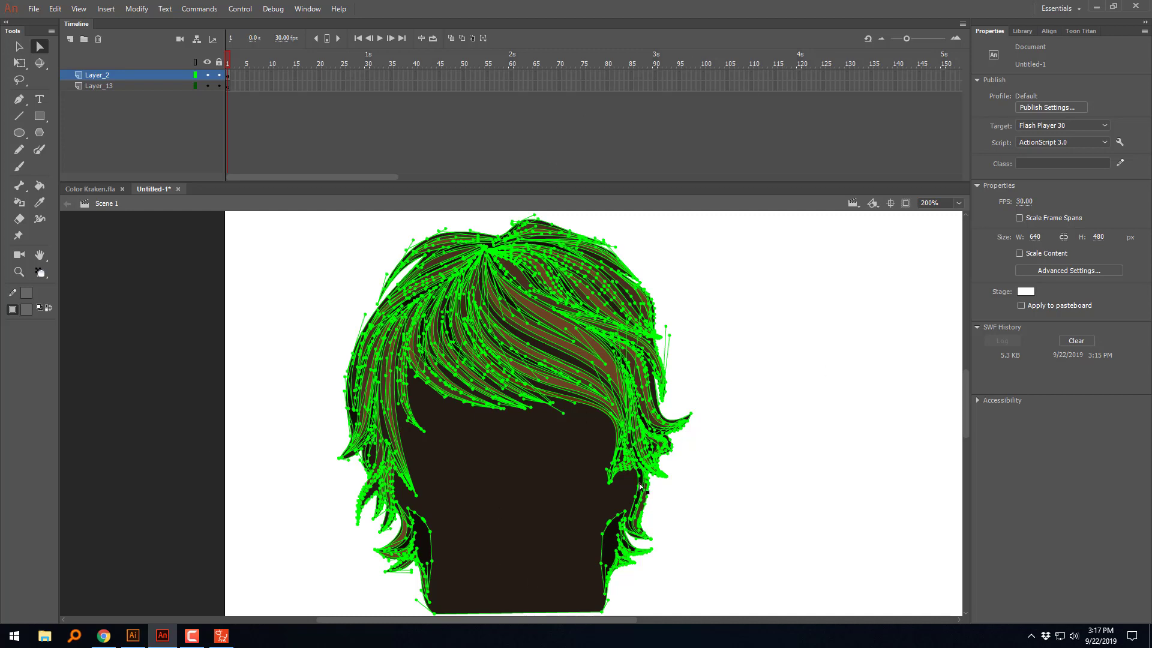
# Step: Optimize the curves of the selected hair artwork at strength 100 and deselect it
pyautogui.click(144, 12)
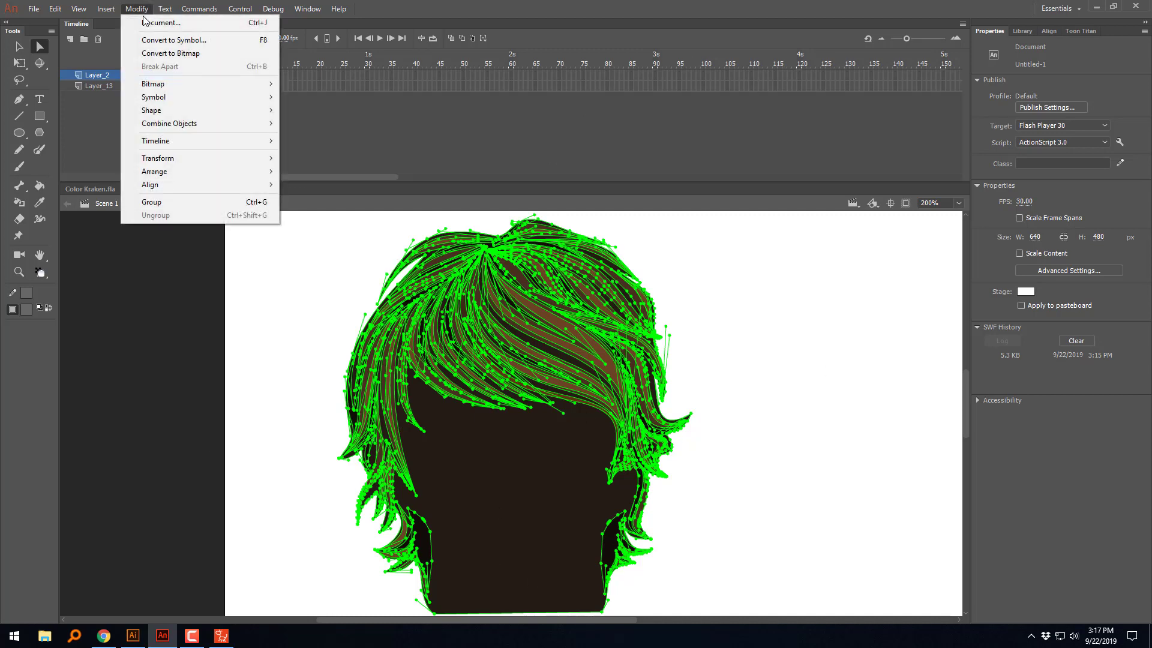
pyautogui.moveTo(190, 110)
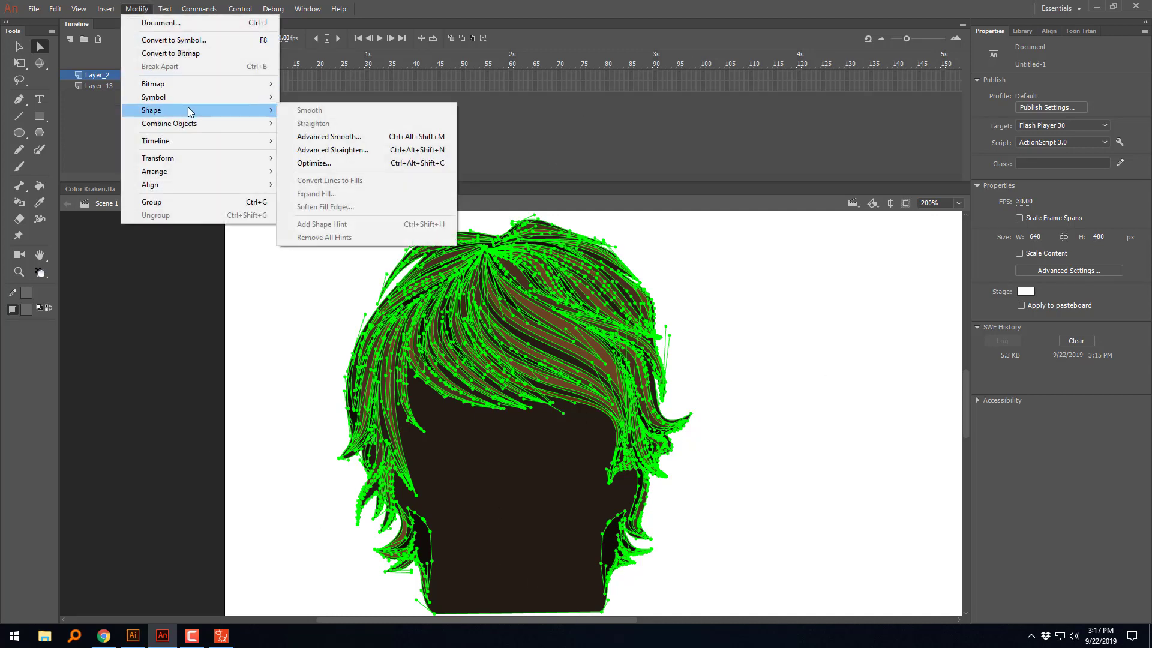
pyautogui.click(322, 163)
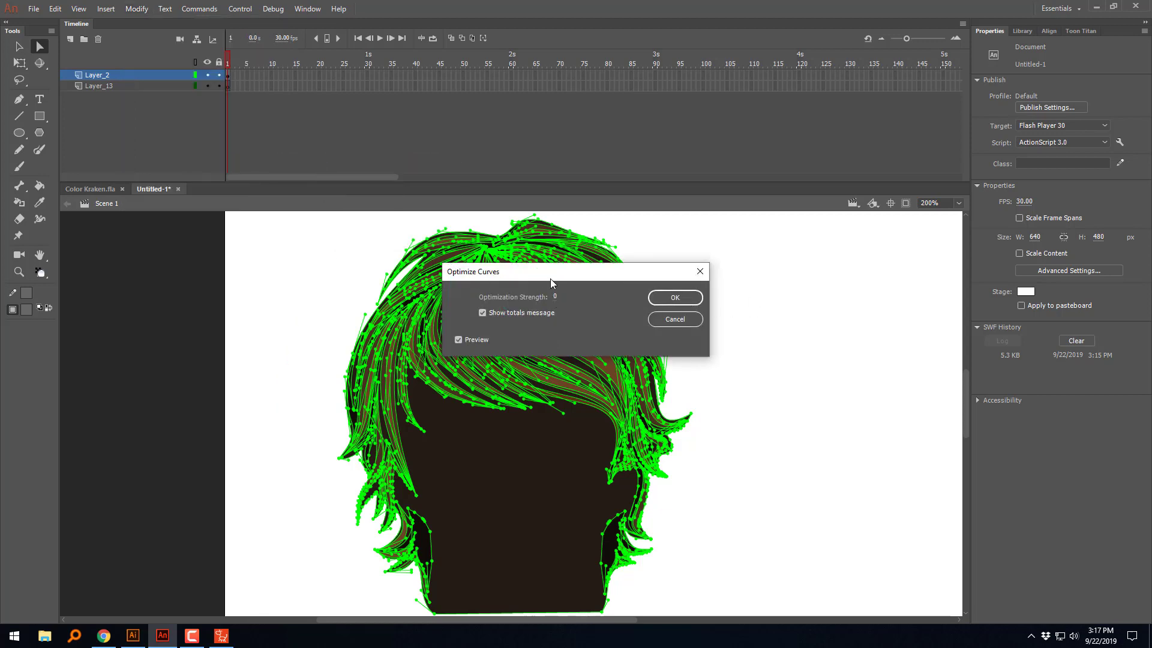
pyautogui.moveTo(550, 276); pyautogui.dragTo(1022, 256)
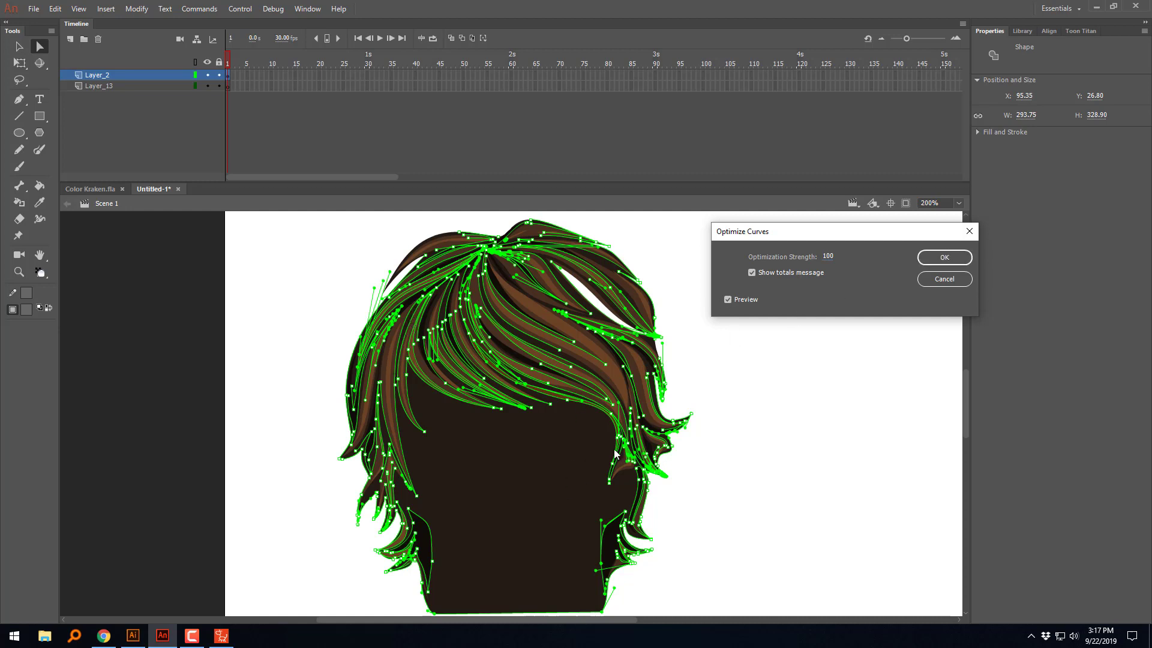
pyautogui.click(937, 257)
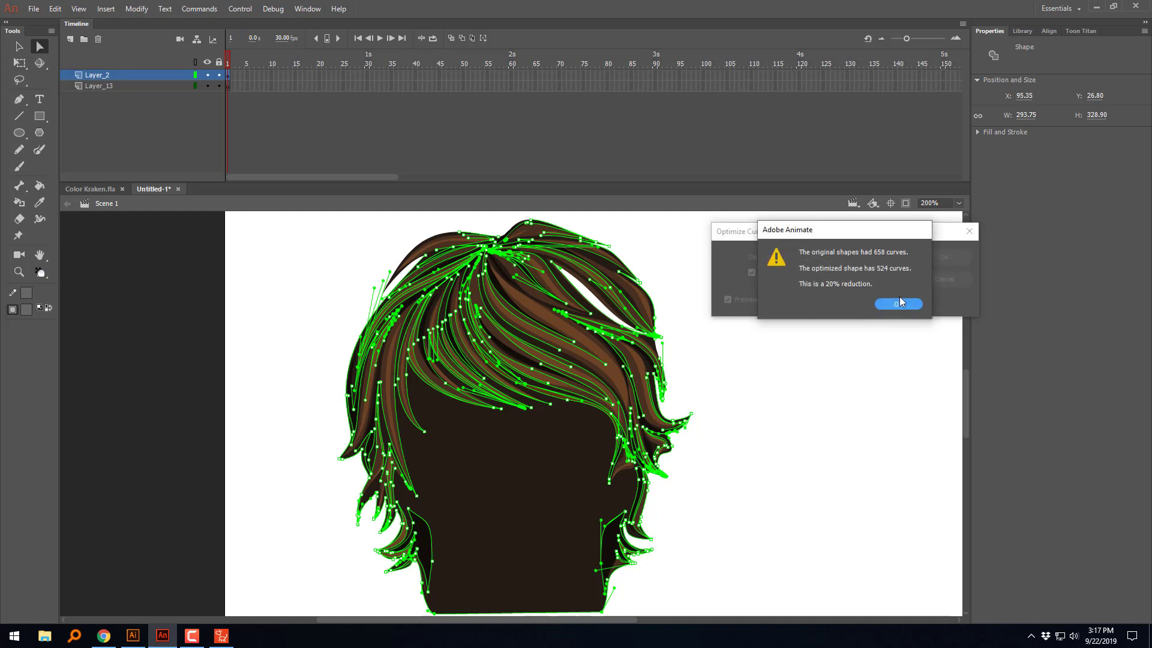
pyautogui.click(898, 306)
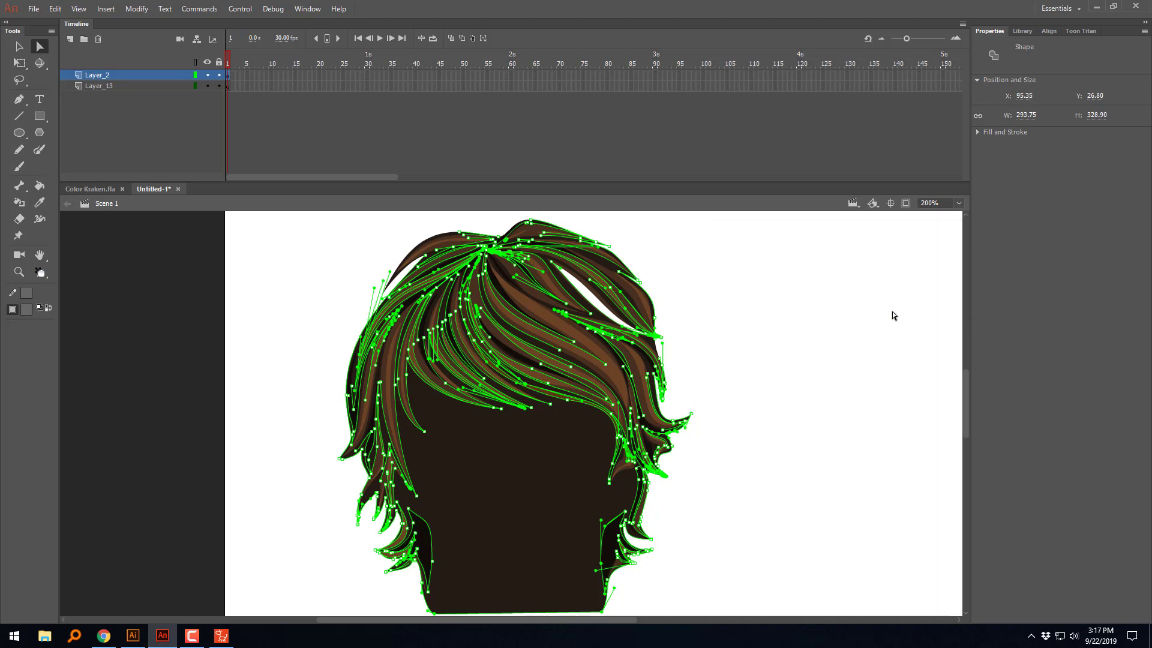
pyautogui.click(758, 333)
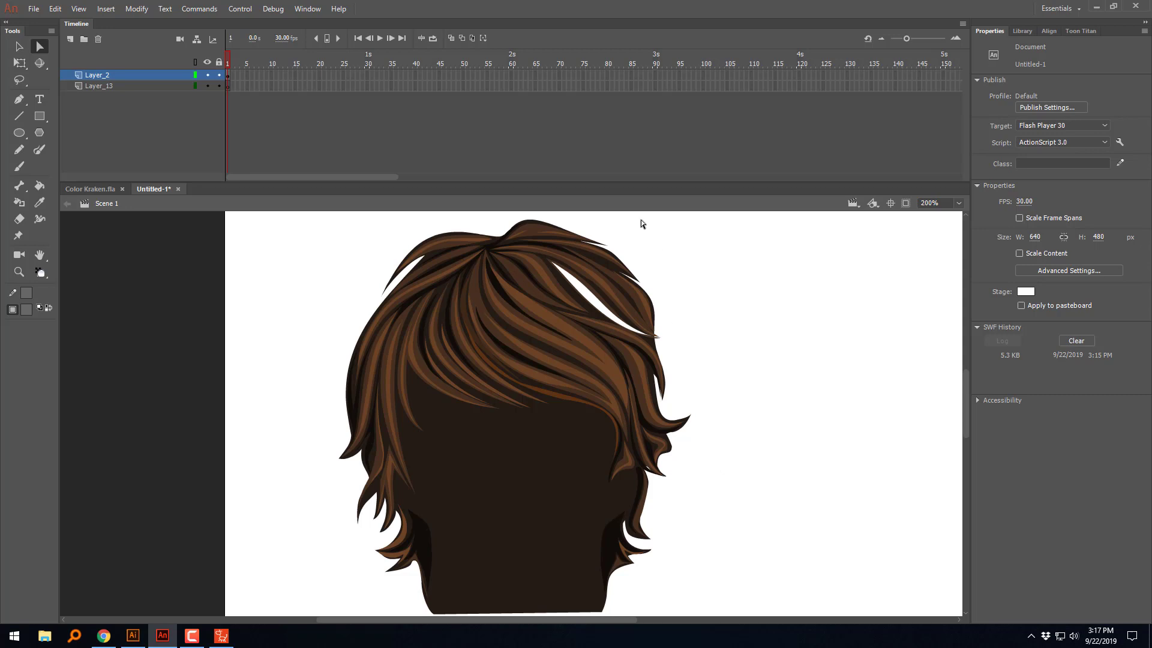
# Step: Reselect the entire hair and run a second curve optimization at strength 100
pyautogui.moveTo(713, 215); pyautogui.dragTo(258, 615)
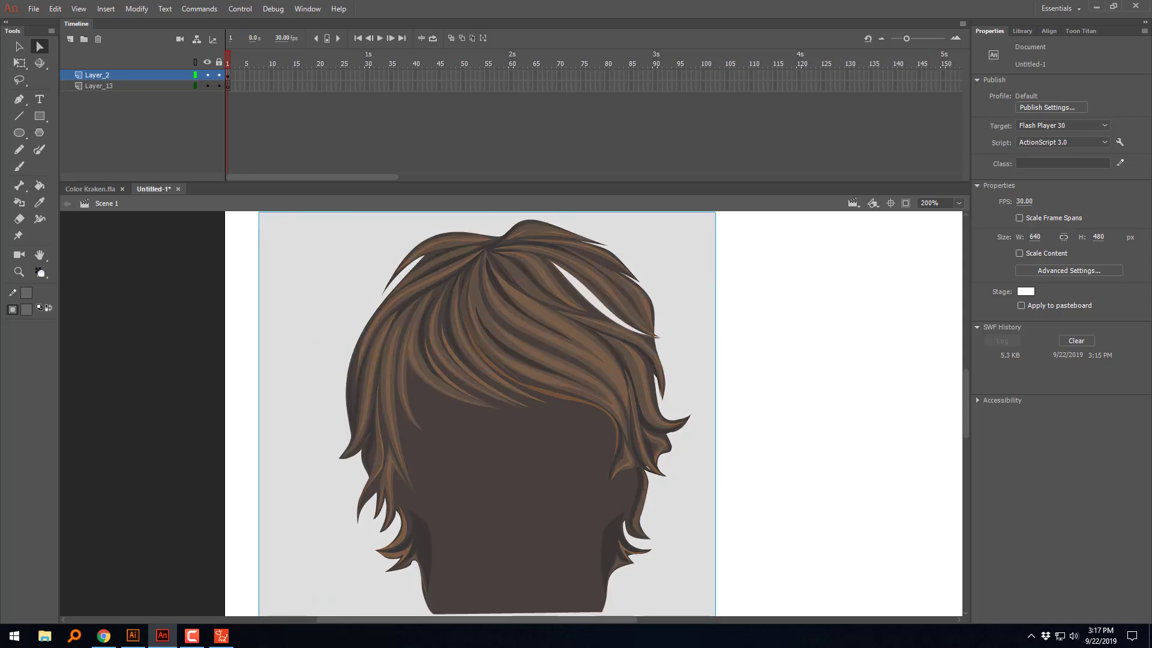
pyautogui.moveTo(203, 222); pyautogui.dragTo(203, 222)
pyautogui.click(137, 9)
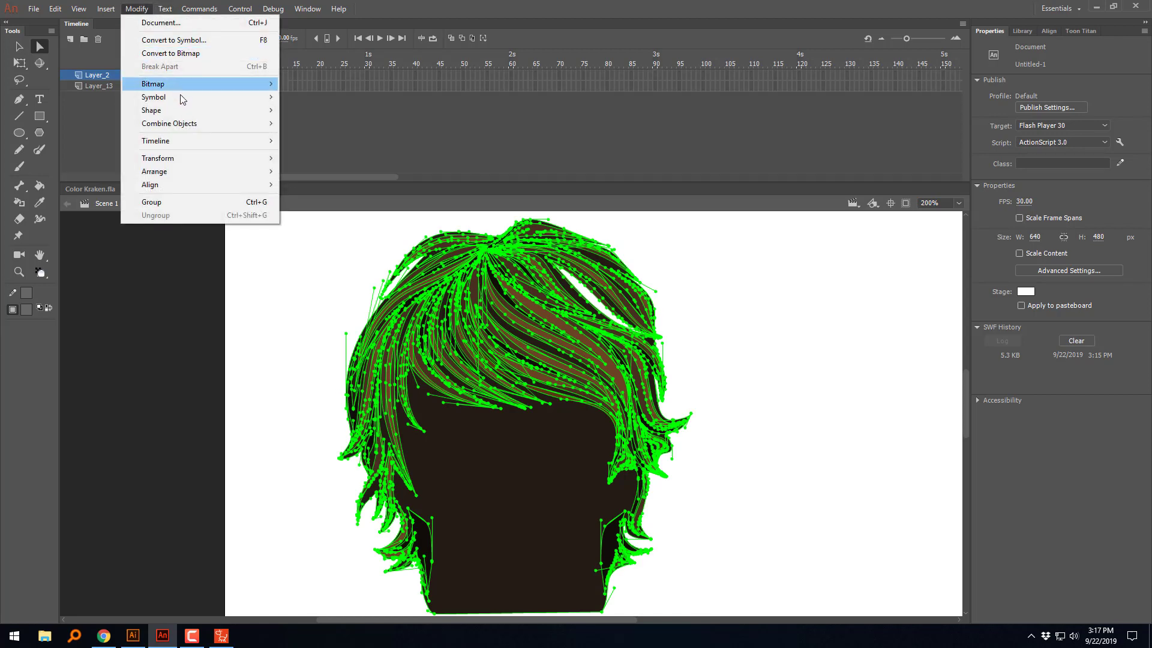
pyautogui.moveTo(178, 110)
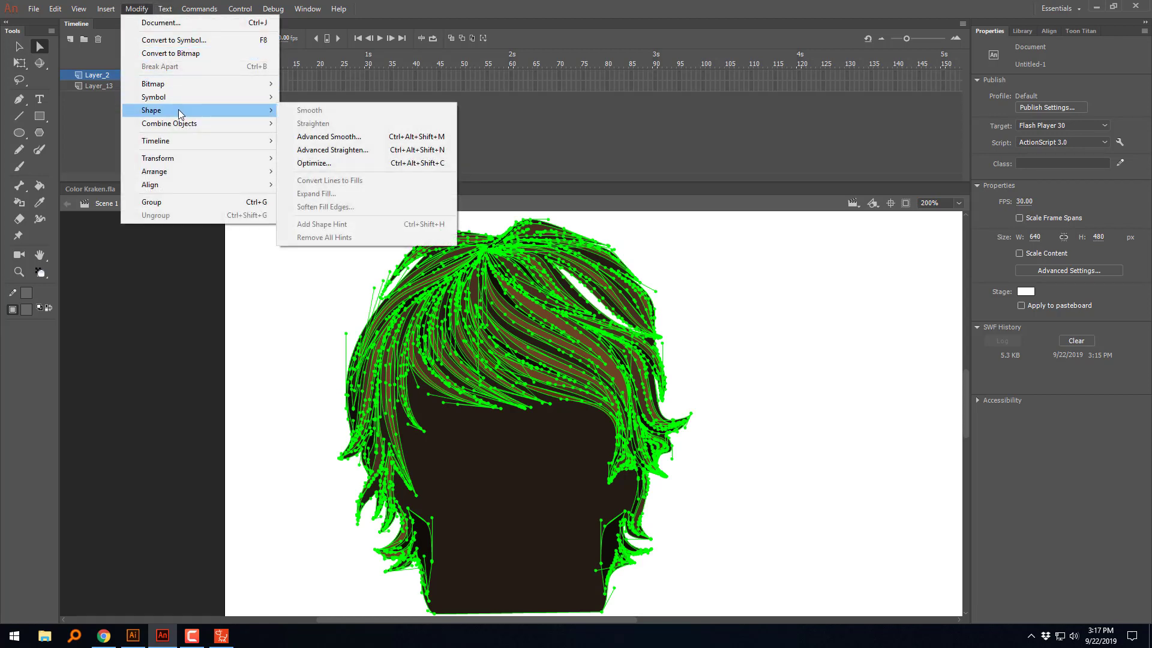
pyautogui.click(355, 162)
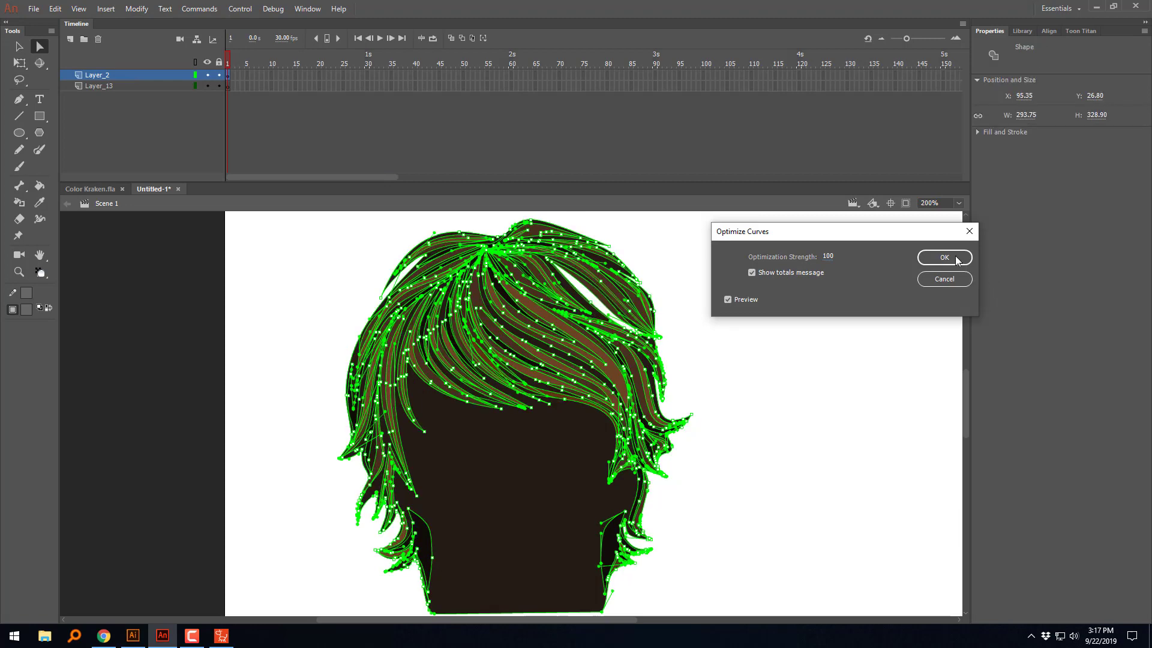
pyautogui.click(955, 257)
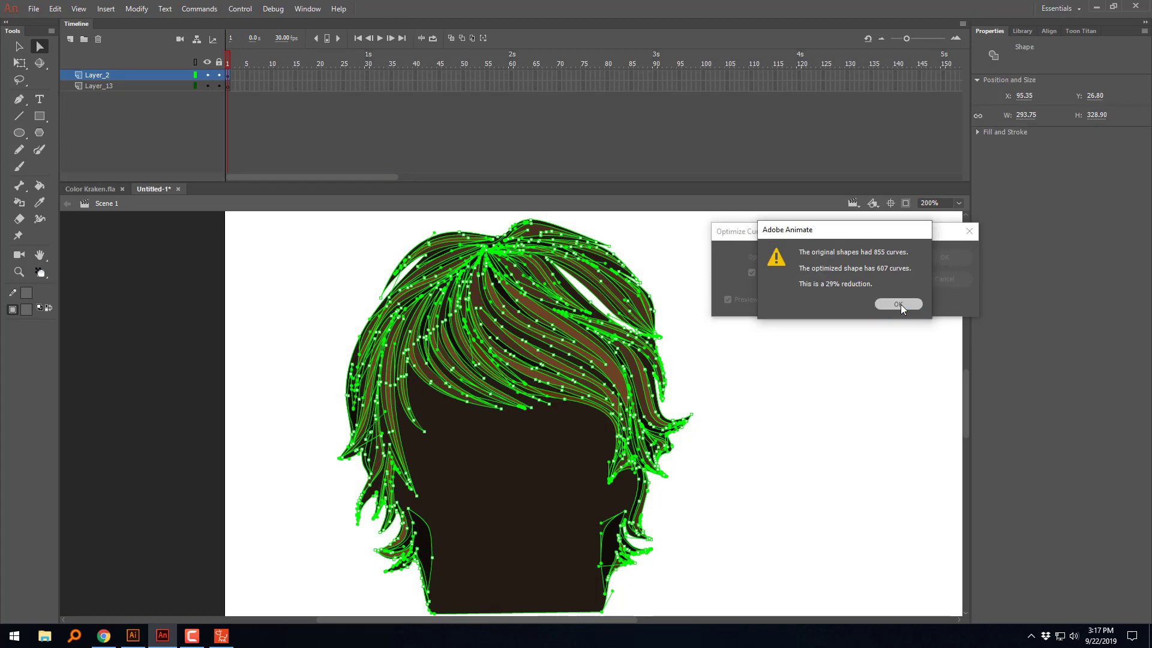
pyautogui.click(898, 304)
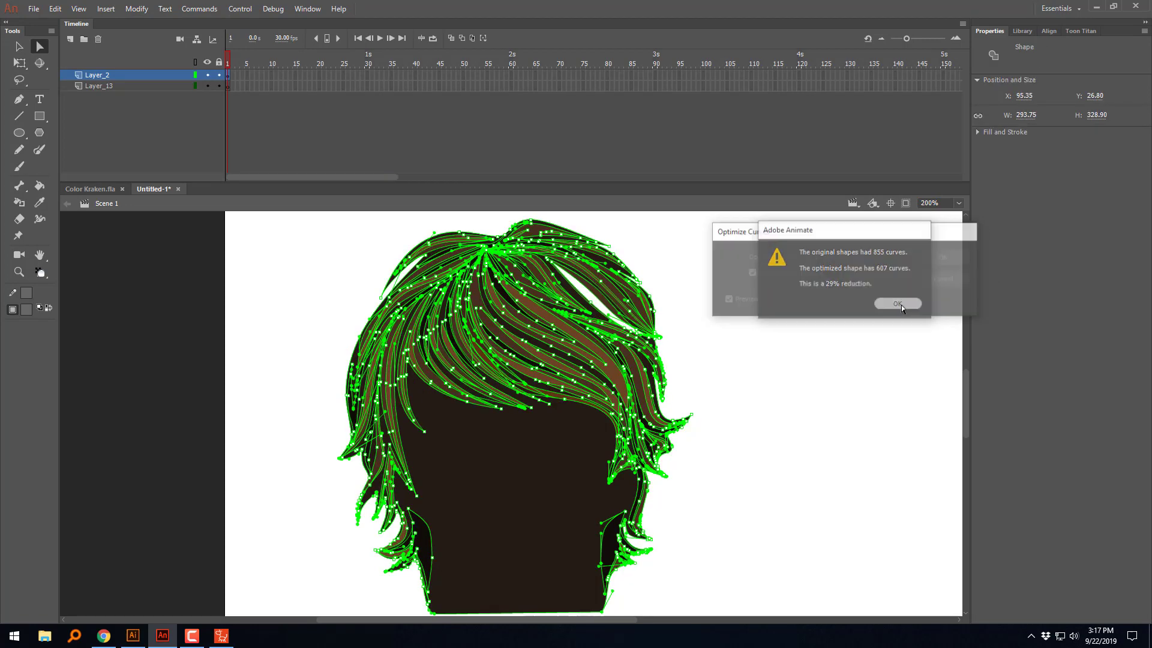
pyautogui.click(787, 368)
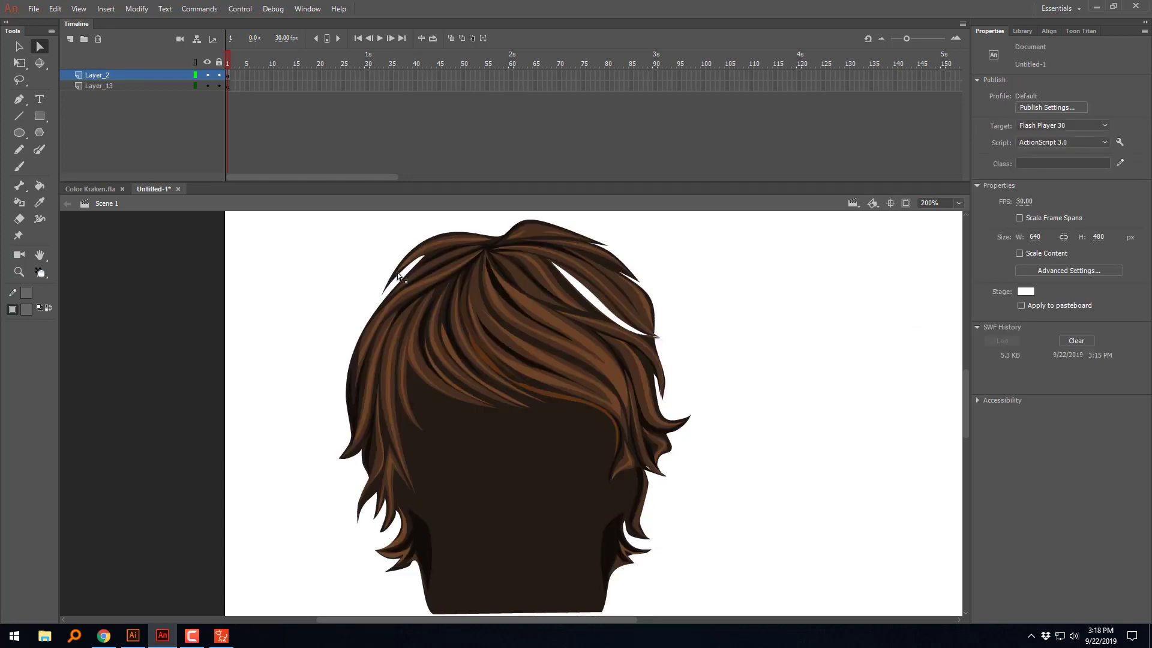
# Step: Export the optimized hair as an SWF movie, overwriting BackHair in the desktop's New folder
pyautogui.hotkey('ctrl', 'alt', 'shift', 's')
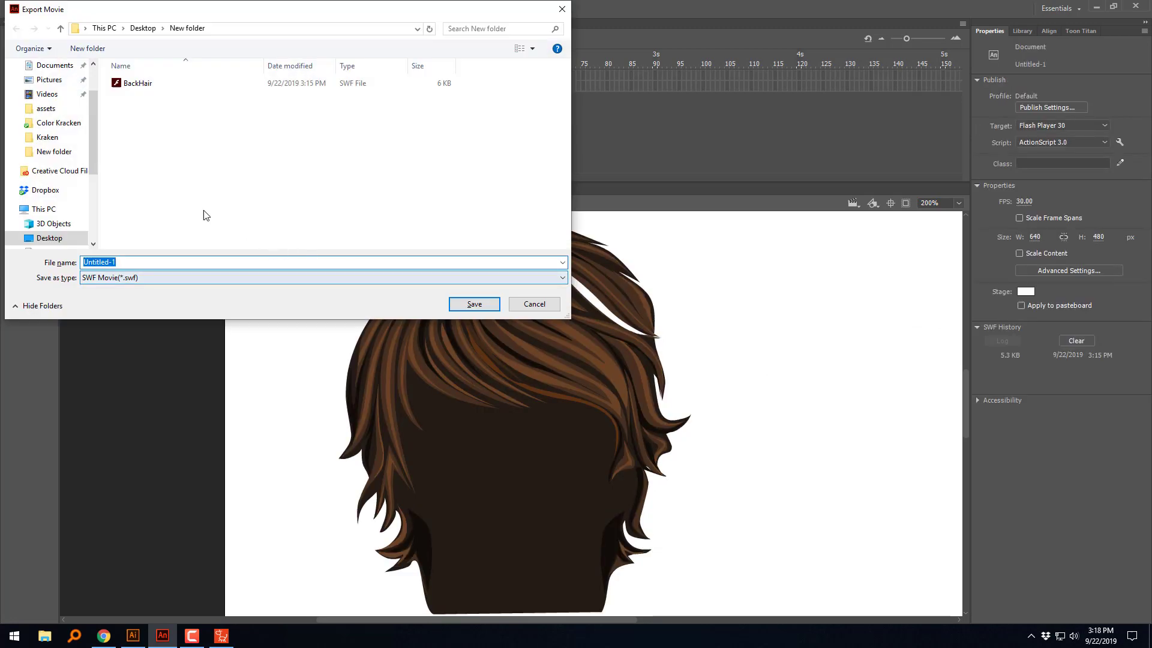
pyautogui.click(133, 82)
pyautogui.click(453, 303)
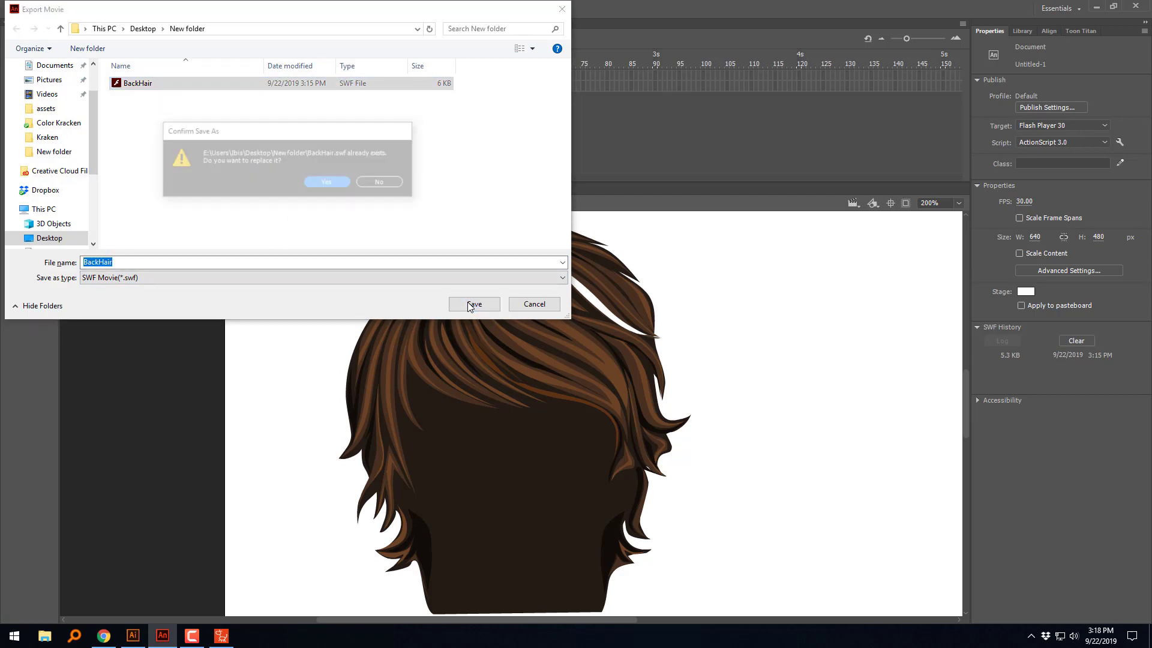
pyautogui.click(329, 184)
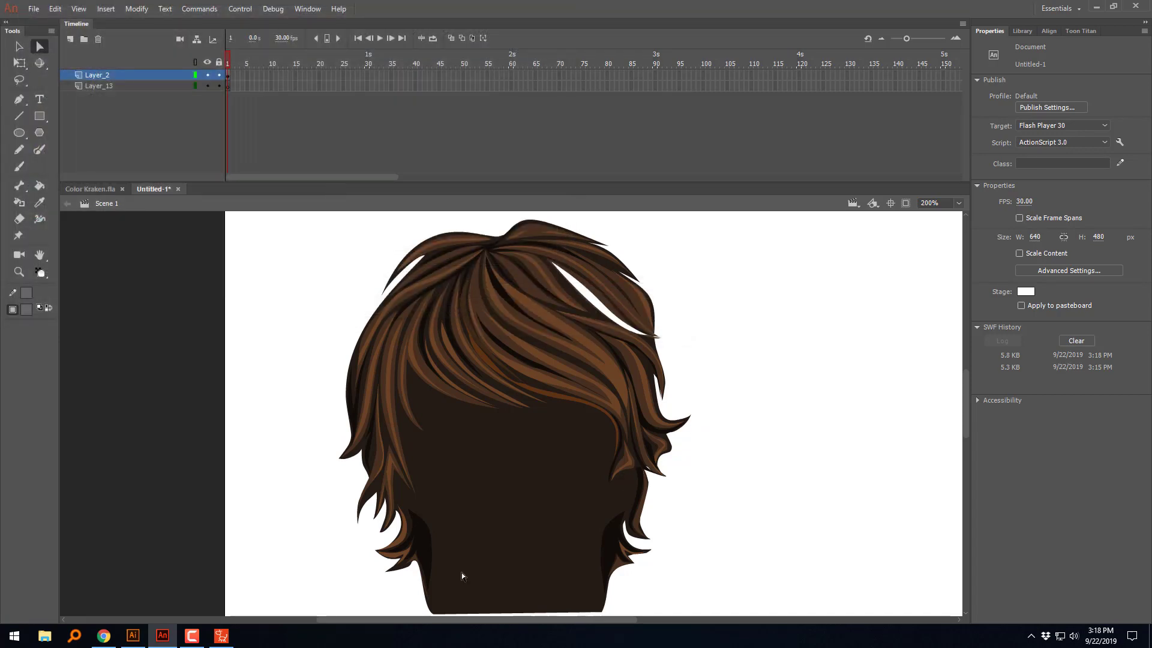
# Step: Switch to CrazyTalk Animator and replace Kevin's Back Hair 01 sprite with the re-exported BackHair SWF
pyautogui.click(221, 635)
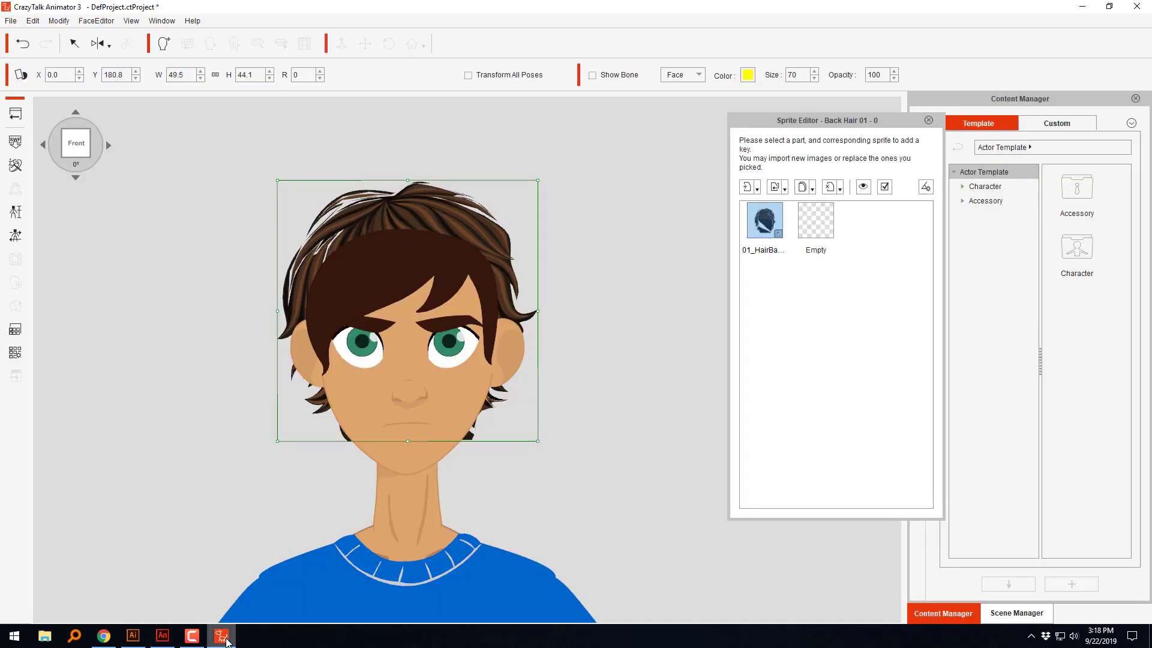
pyautogui.click(773, 221)
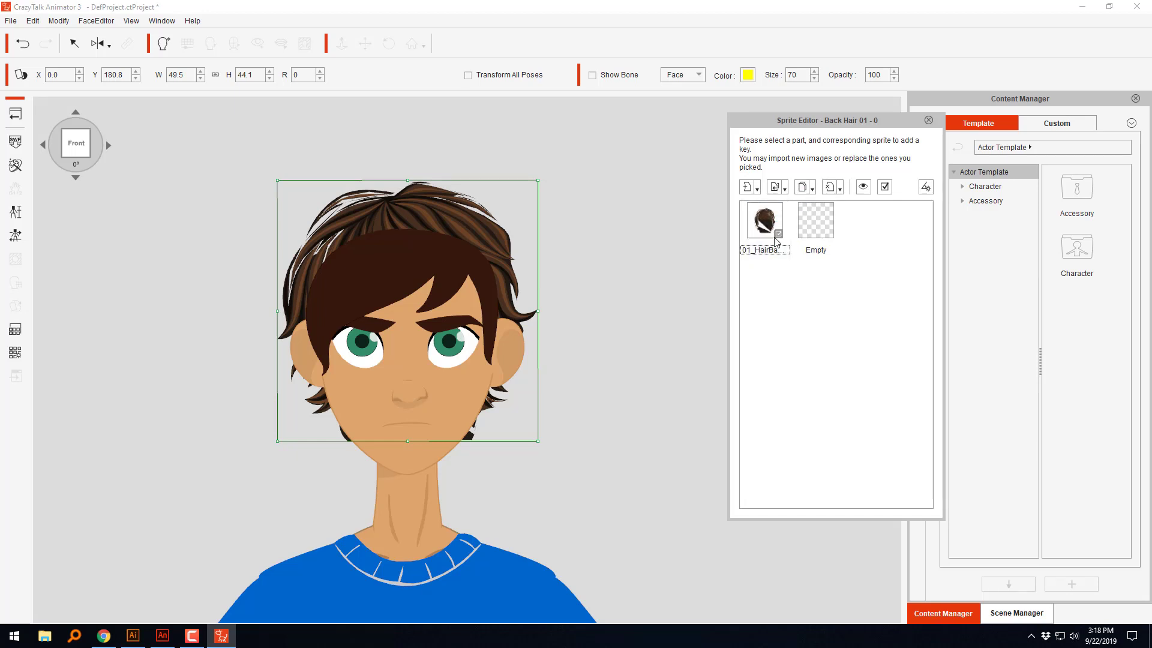
pyautogui.click(775, 186)
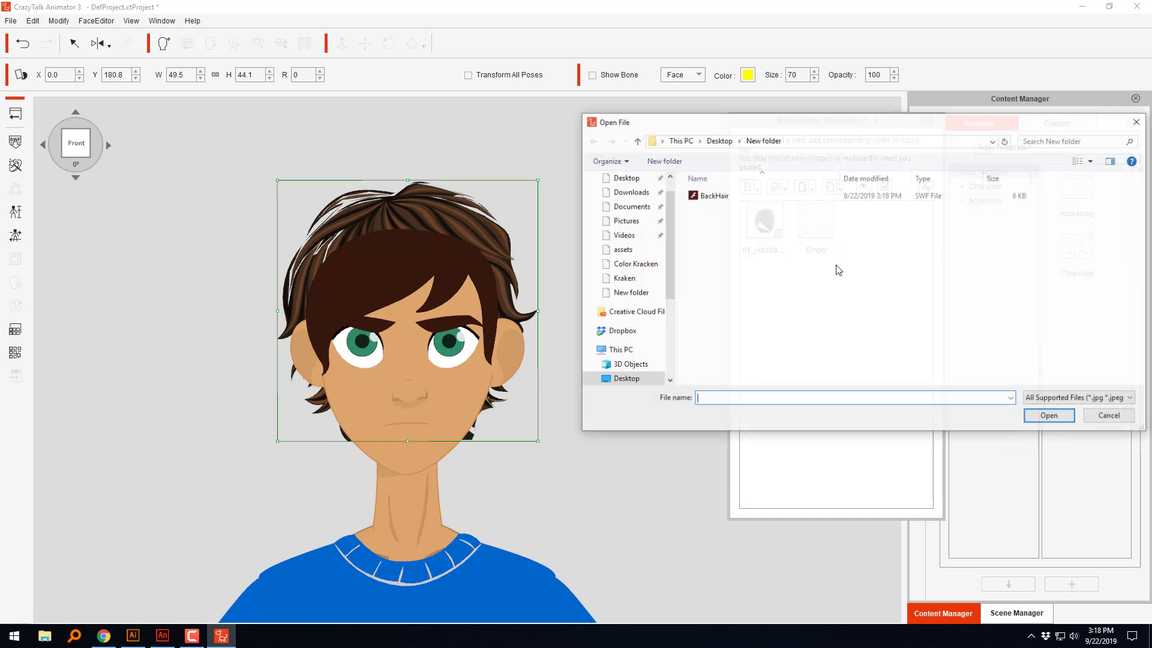
pyautogui.click(709, 197)
pyautogui.click(1043, 416)
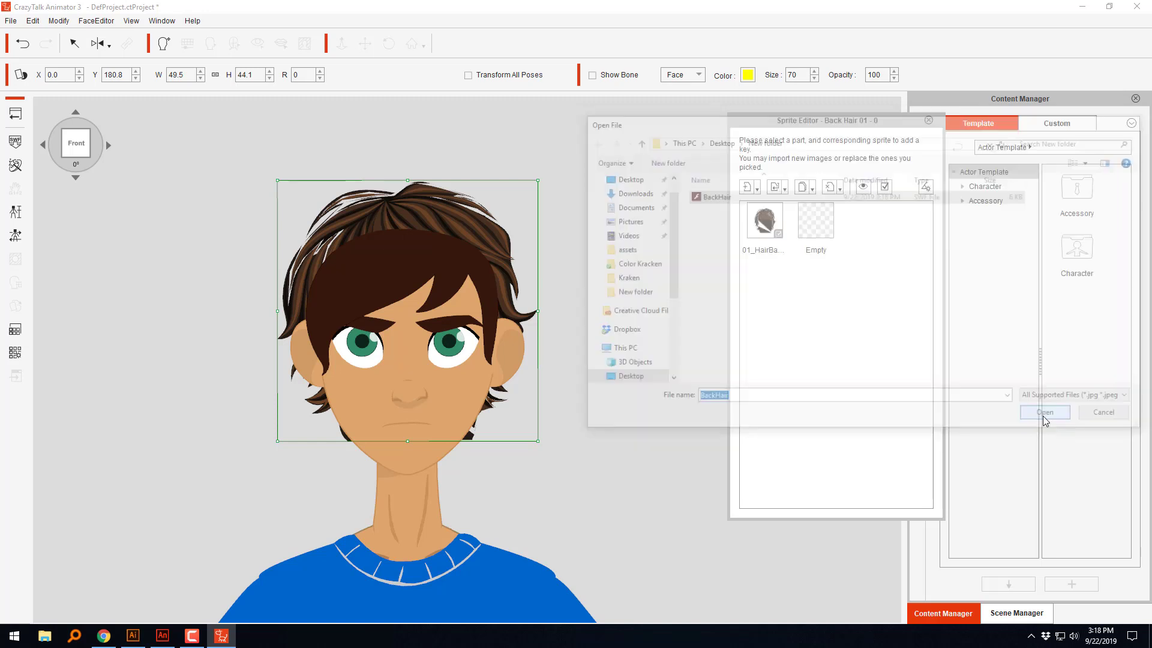
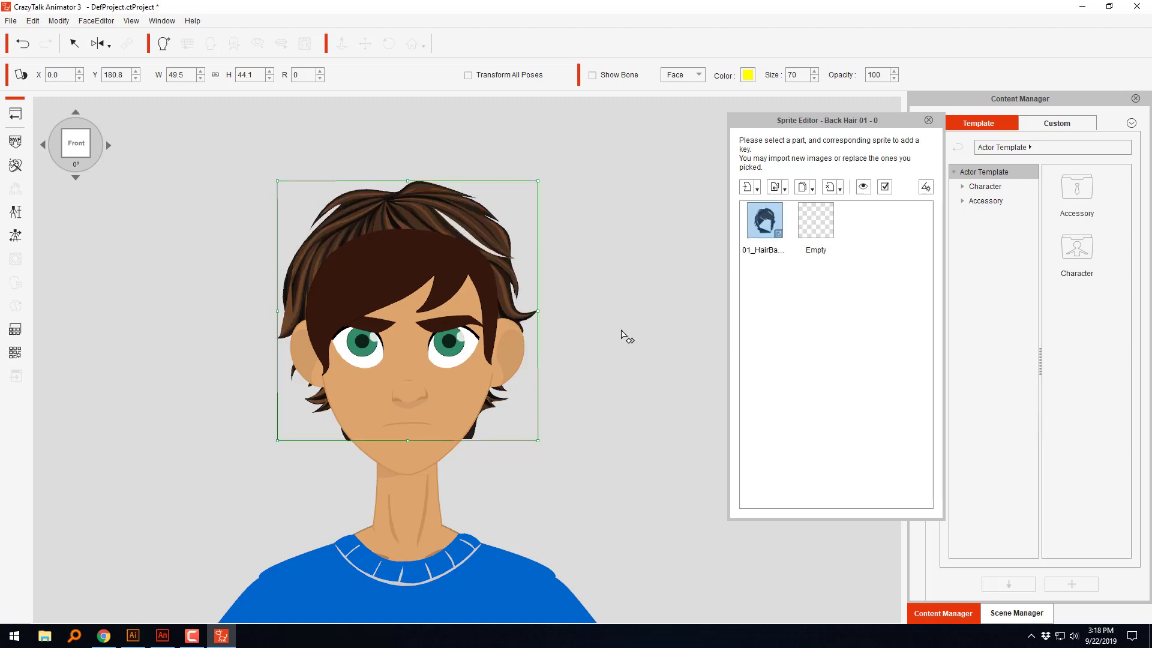
# Step: Move the back hair beside the head to inspect it, and place it behind the head again at X 0.2, Y 178.5
pyautogui.moveTo(392, 220); pyautogui.dragTo(215, 333)
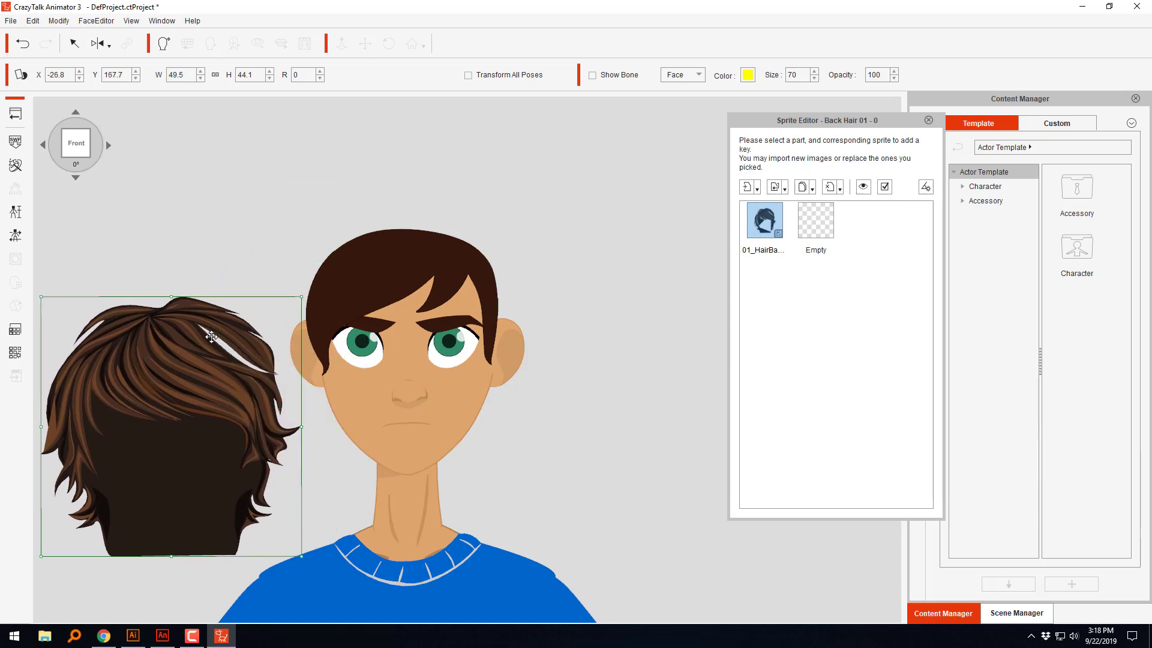
pyautogui.moveTo(193, 390); pyautogui.dragTo(433, 296)
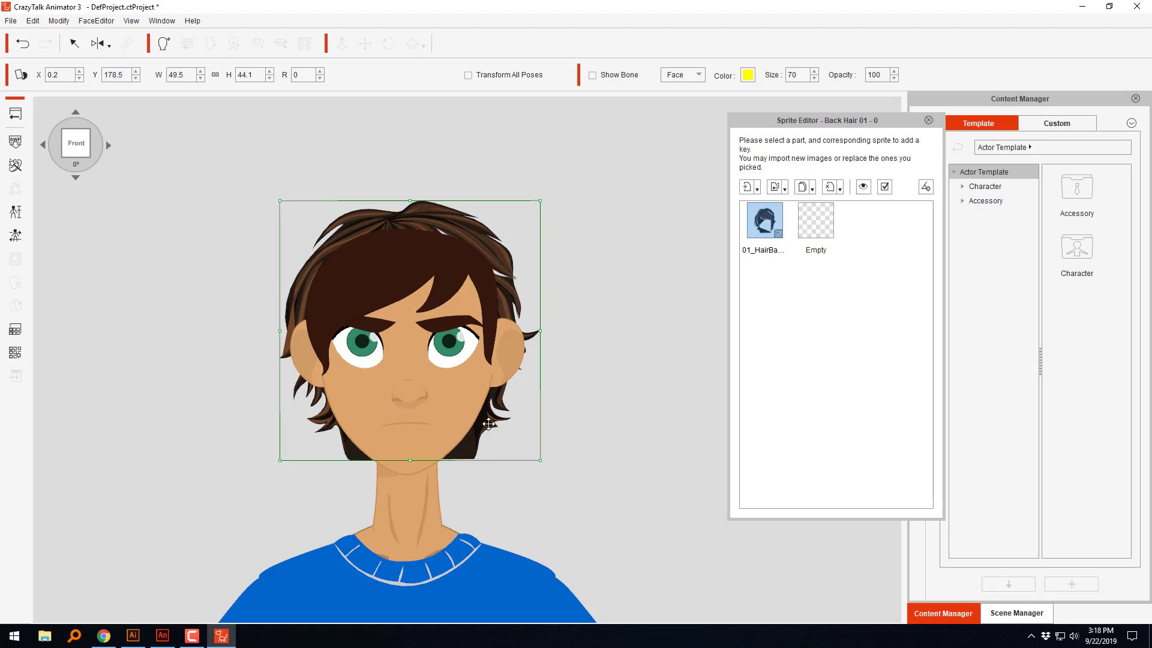
# Step: Switch to Animate and sample a medium brown from a hair strand near the white gap as the fill color
pyautogui.click(163, 636)
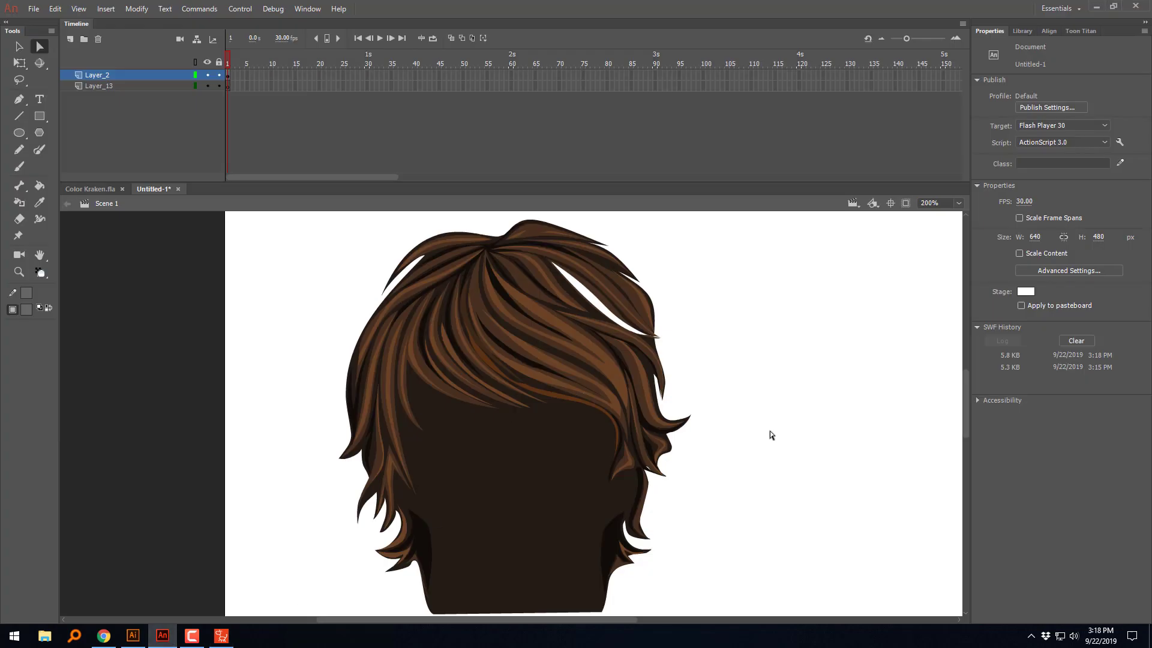
pyautogui.moveTo(774, 444); pyautogui.dragTo(719, 431)
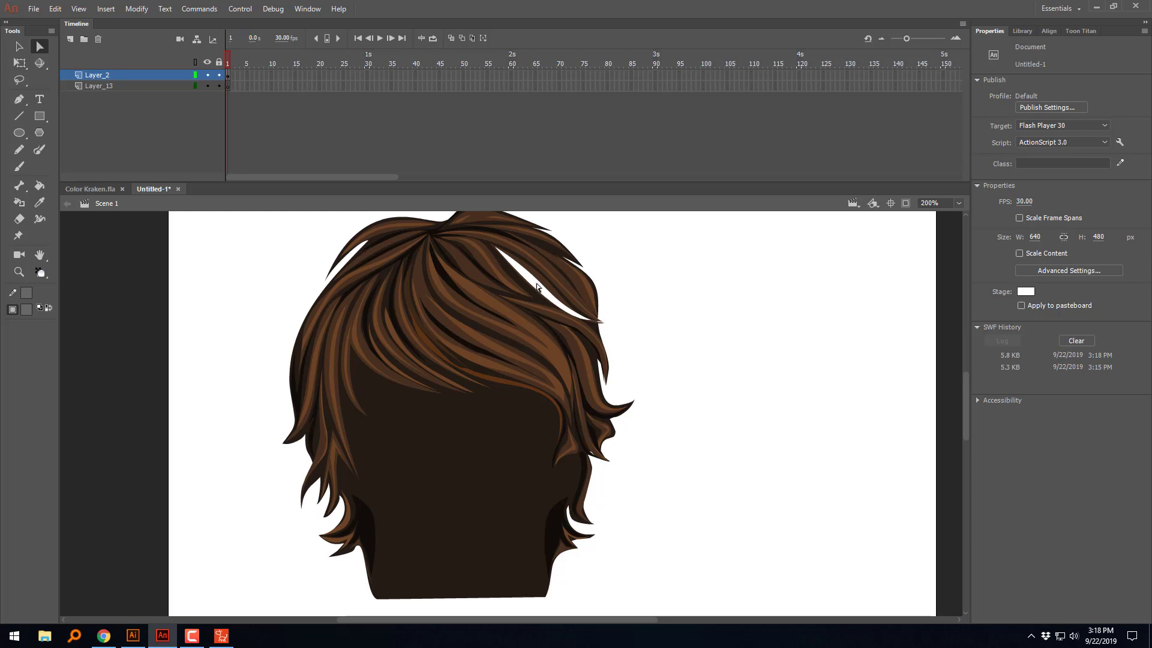
pyautogui.click(40, 202)
pyautogui.click(519, 306)
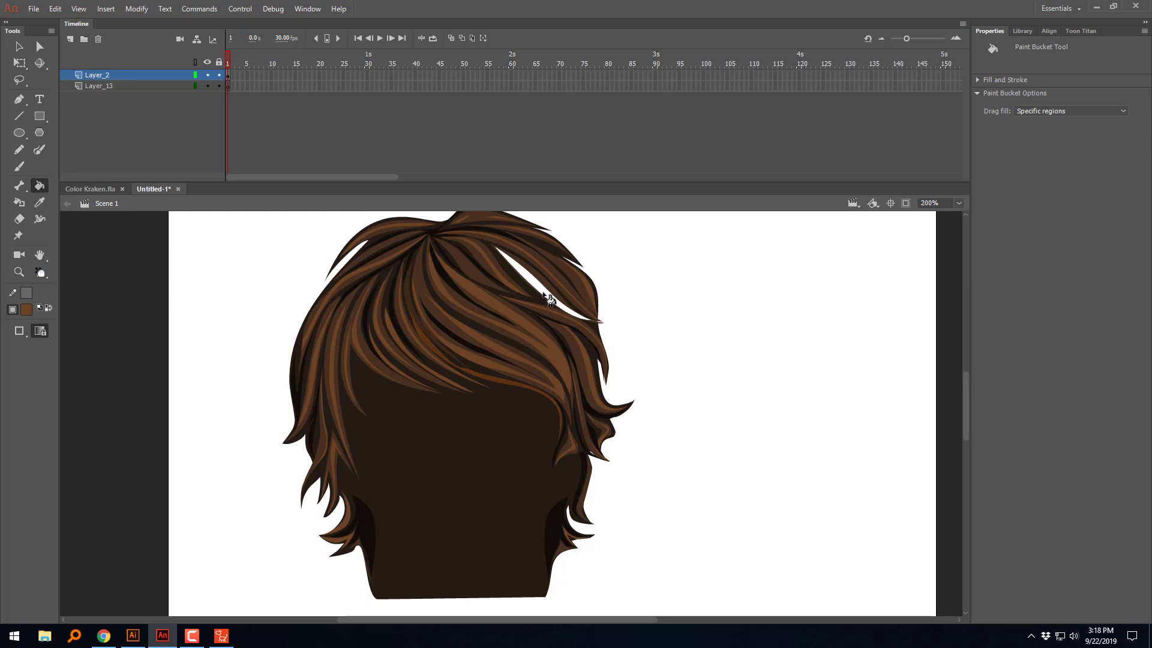
# Step: Work on the edge of the white gap in the upper hair and change the Paint Bucket's gap-closing option
pyautogui.click(19, 47)
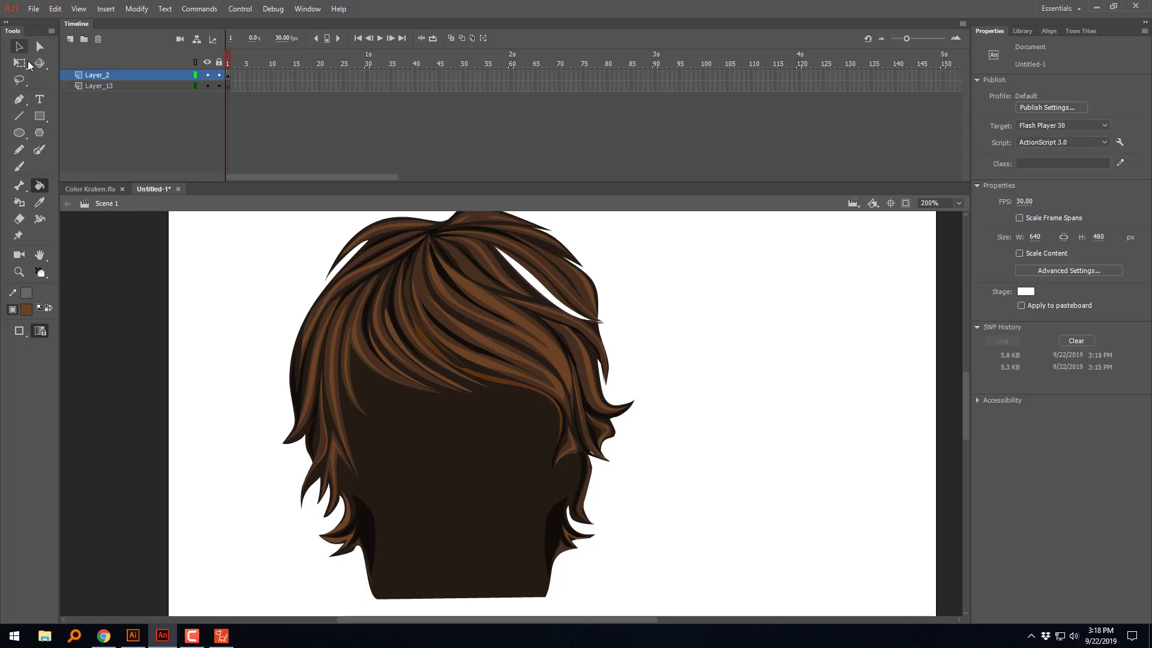
pyautogui.click(537, 298)
pyautogui.click(541, 288)
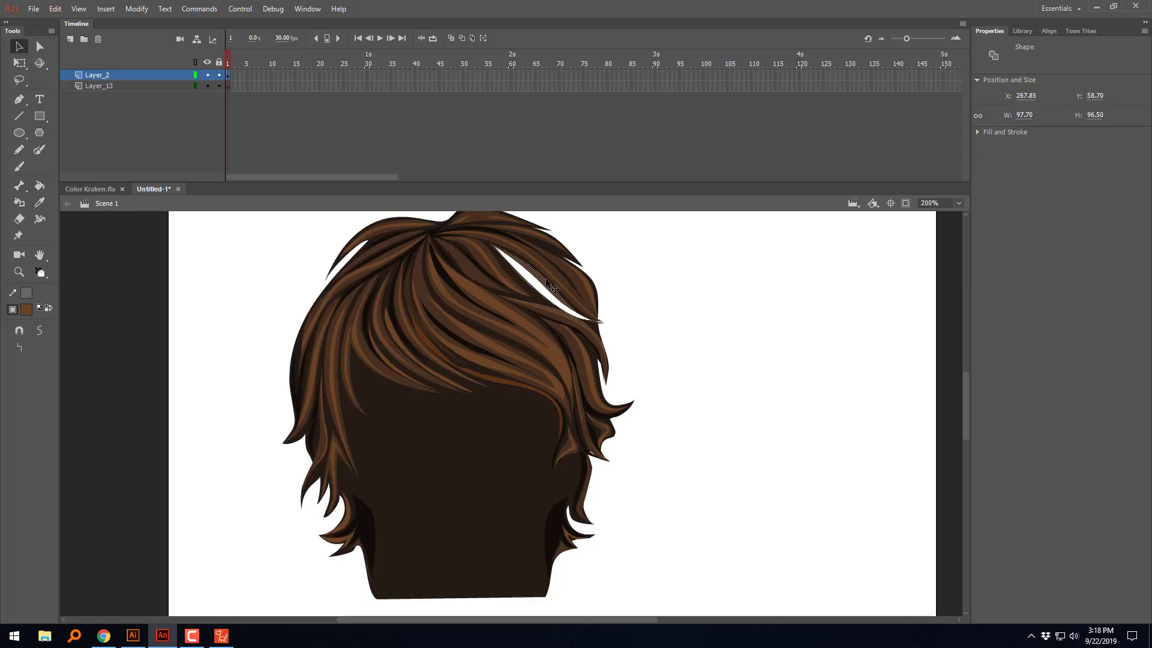
pyautogui.click(39, 185)
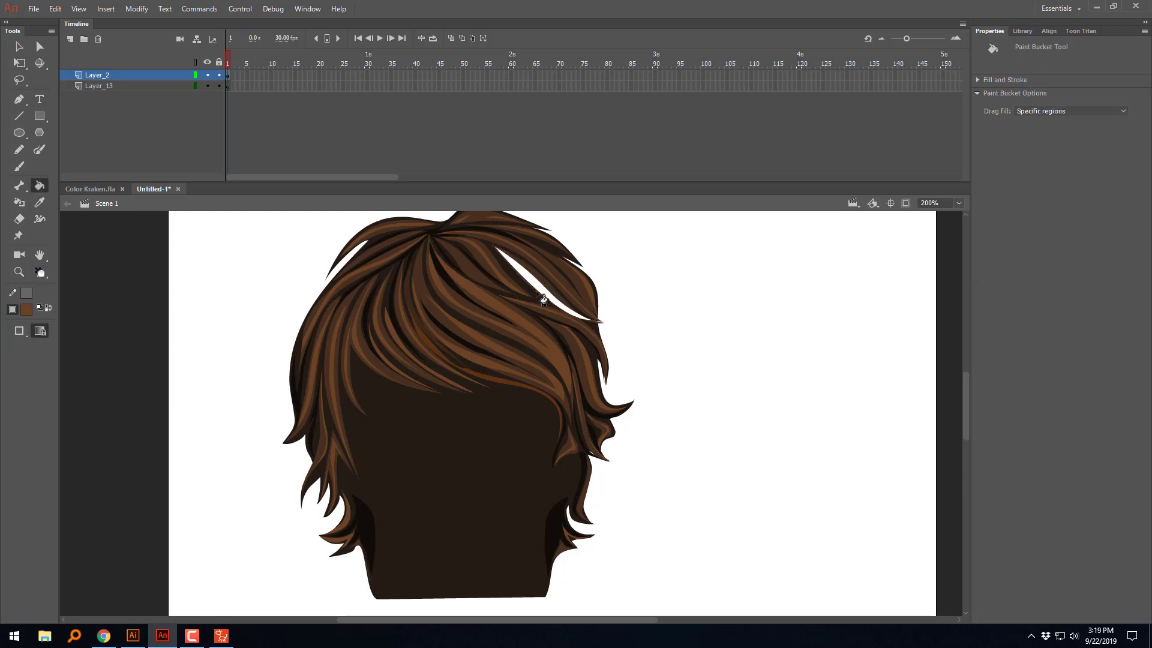
pyautogui.click(20, 330)
pyautogui.click(44, 369)
# Step: Sample the dark brown of the neighboring strand and fill the long white gap in the upper hair with it
pyautogui.scroll(2, 584, 322)
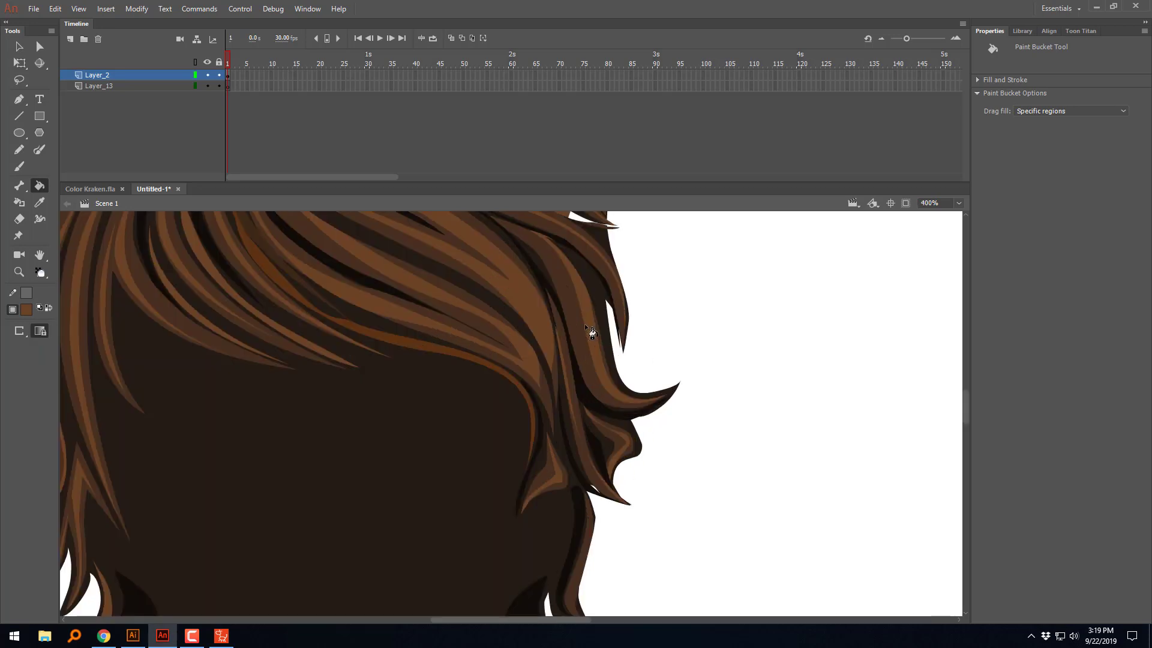
pyautogui.scroll(5, 731, 469)
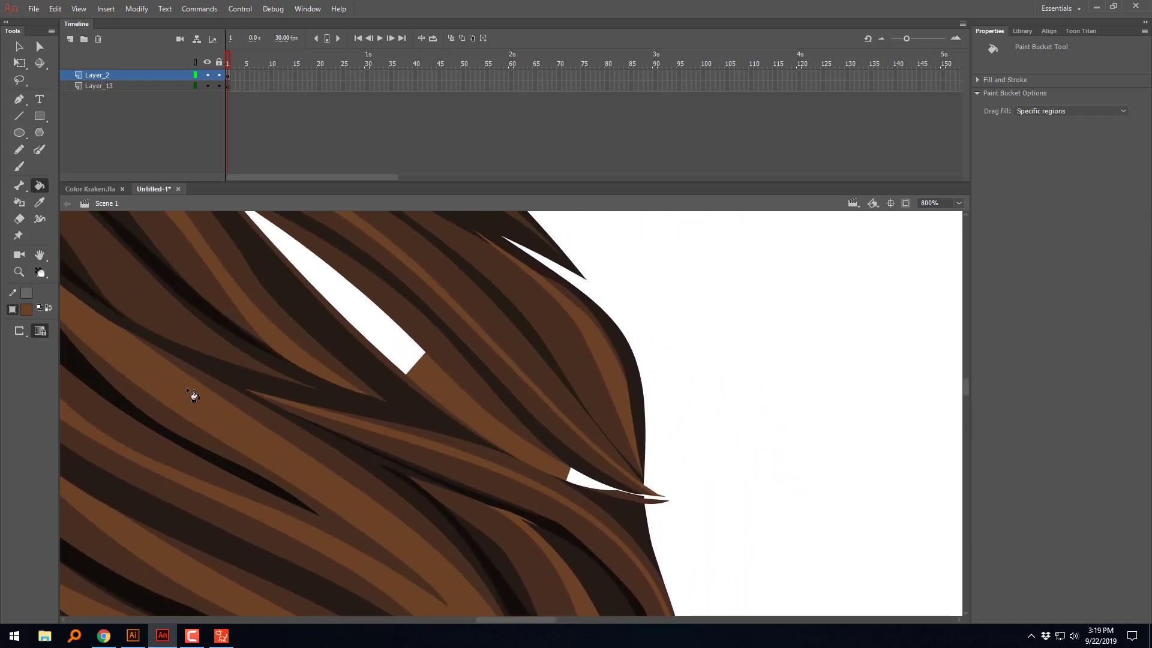
pyautogui.click(26, 309)
pyautogui.click(414, 389)
pyautogui.click(405, 358)
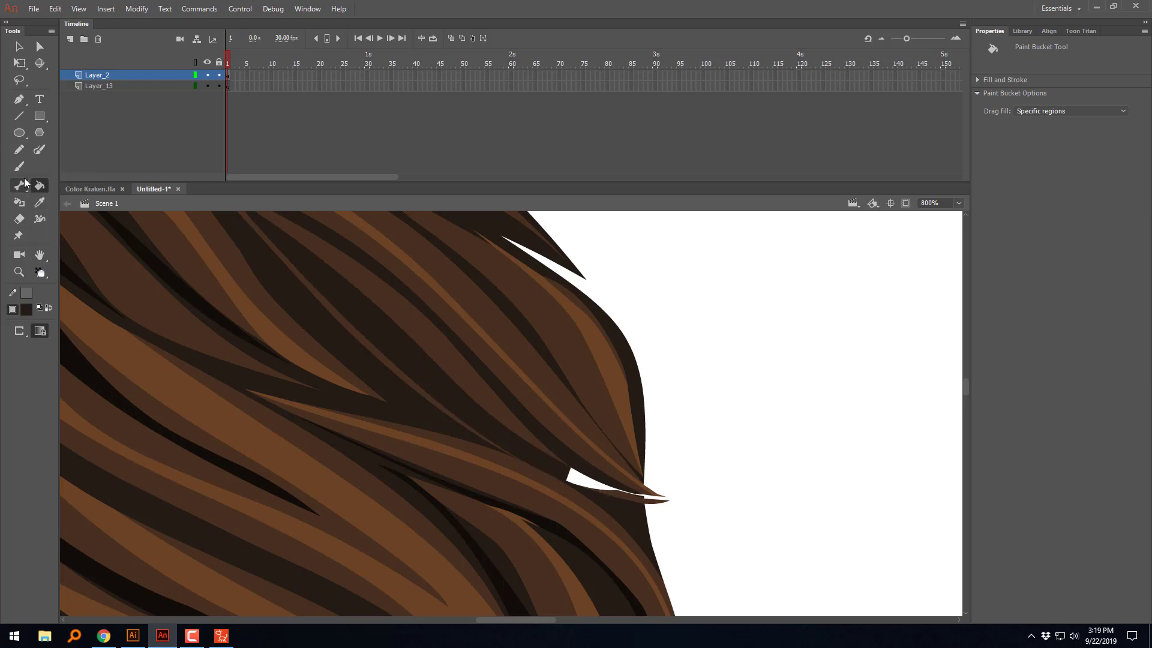
# Step: Close the small opening at the strand tip and fill the remaining white sliver with the same dark brown
pyautogui.click(19, 46)
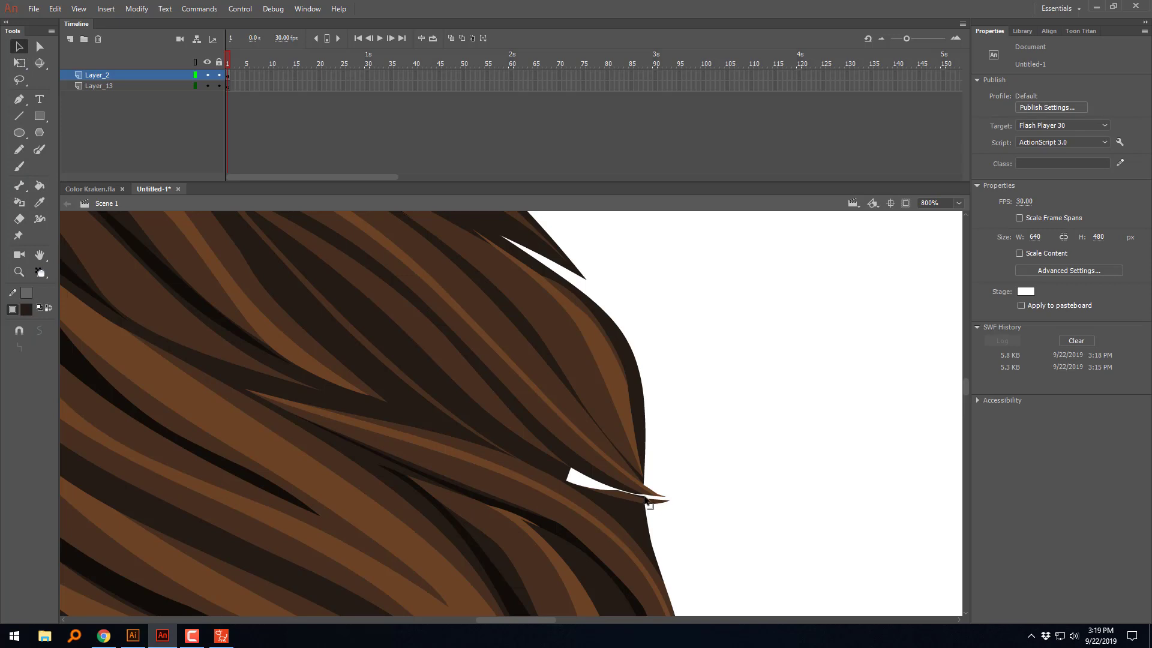
pyautogui.moveTo(644, 495); pyautogui.dragTo(646, 500)
pyautogui.click(39, 185)
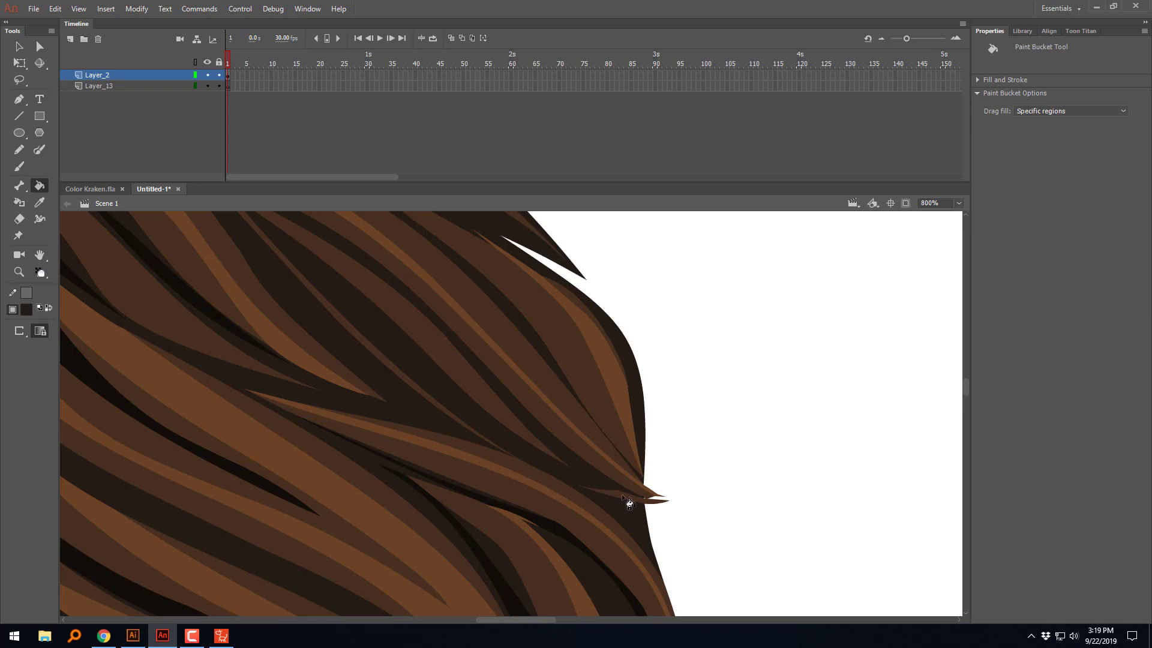
pyautogui.hotkey('ctrl', '-')
pyautogui.hotkey('ctrl', '-')
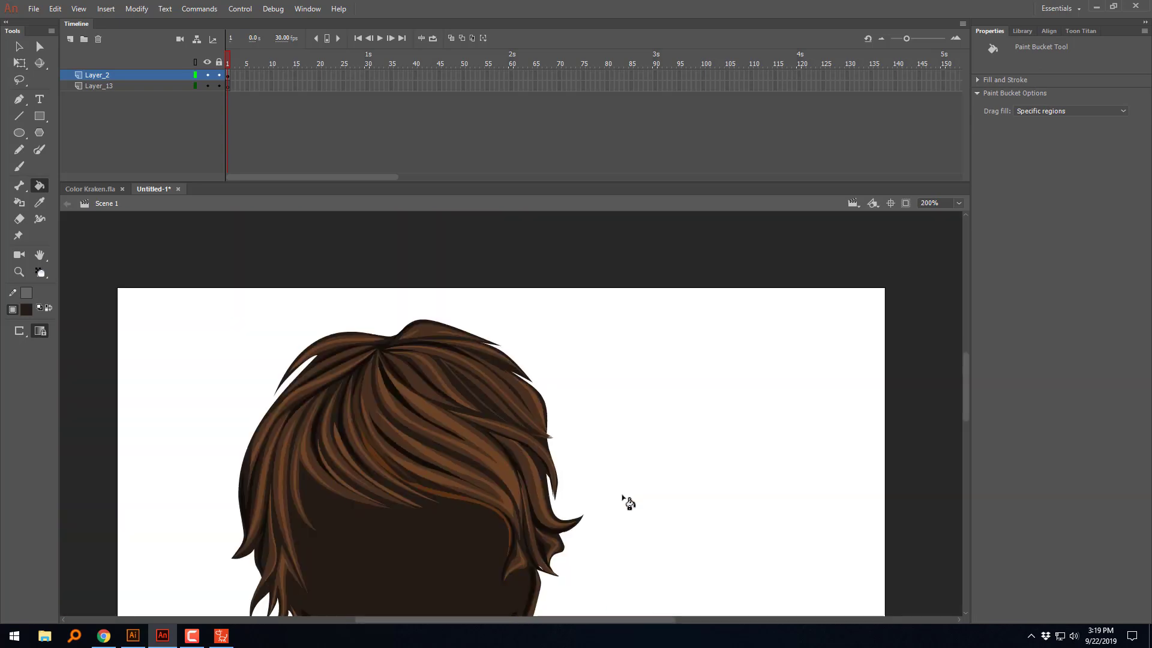
# Step: Export the repaired hair as an SWF movie, overwriting BackHair in the desktop's New folder
pyautogui.click(34, 9)
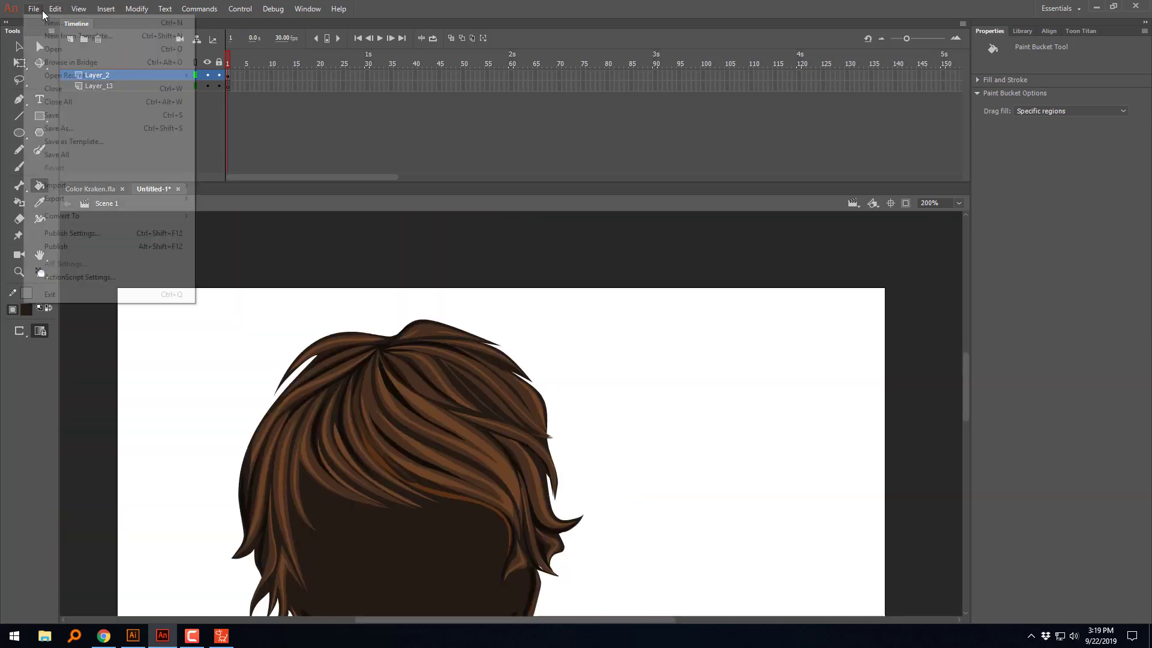
pyautogui.moveTo(86, 196)
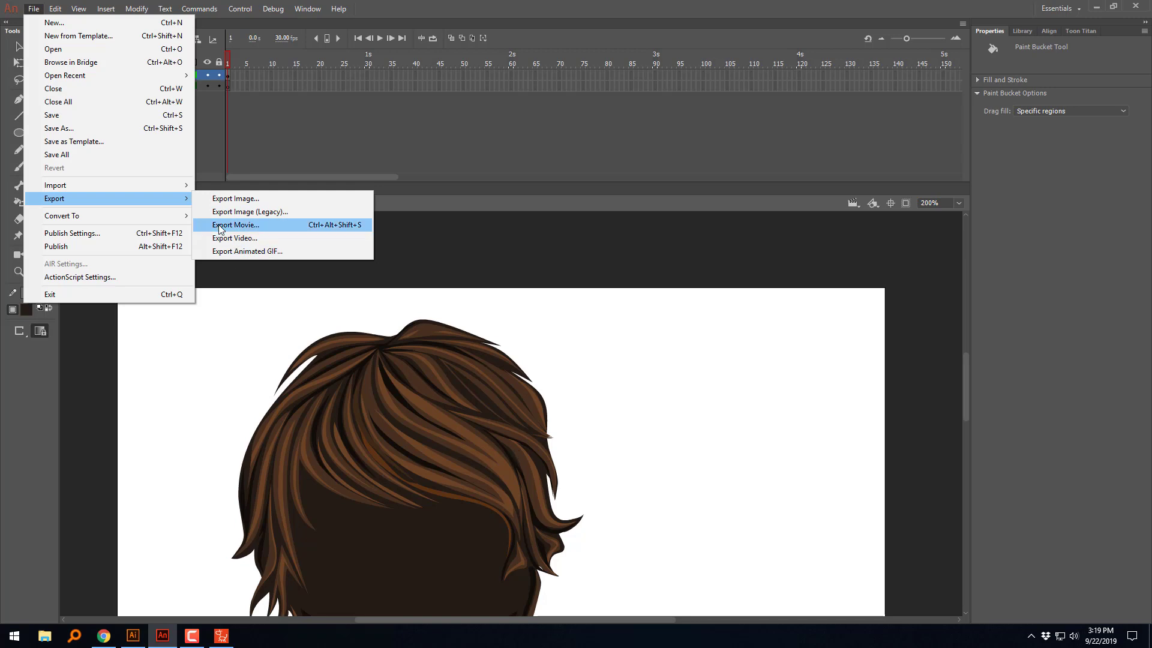
pyautogui.click(254, 226)
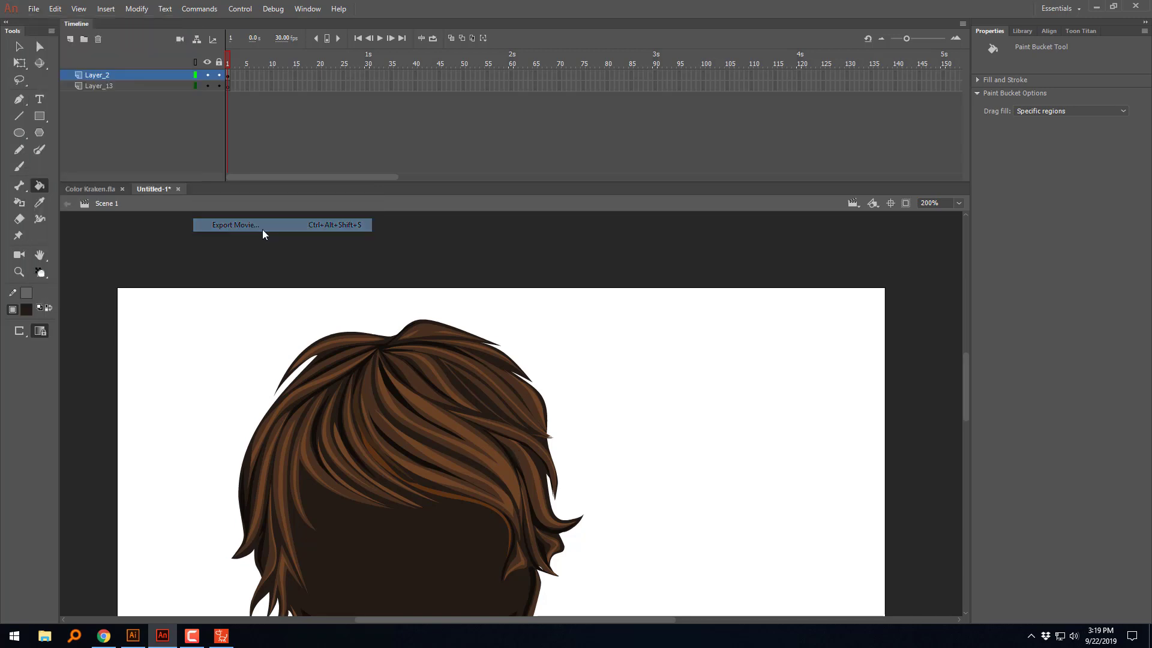
pyautogui.click(125, 85)
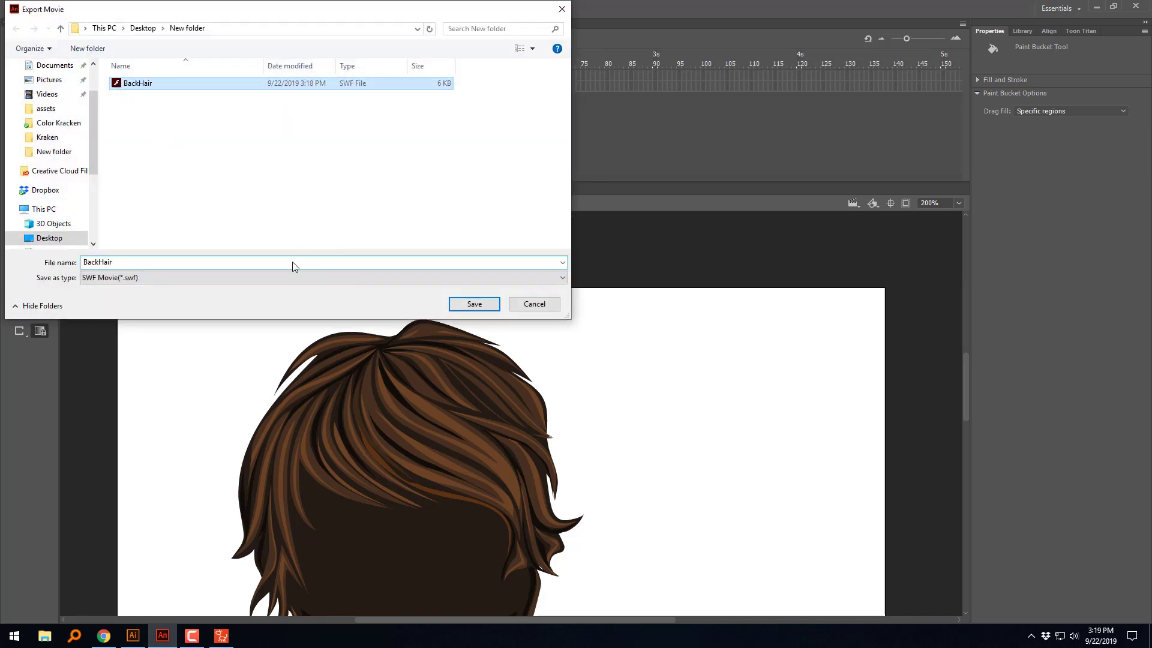
pyautogui.click(462, 306)
pyautogui.click(337, 179)
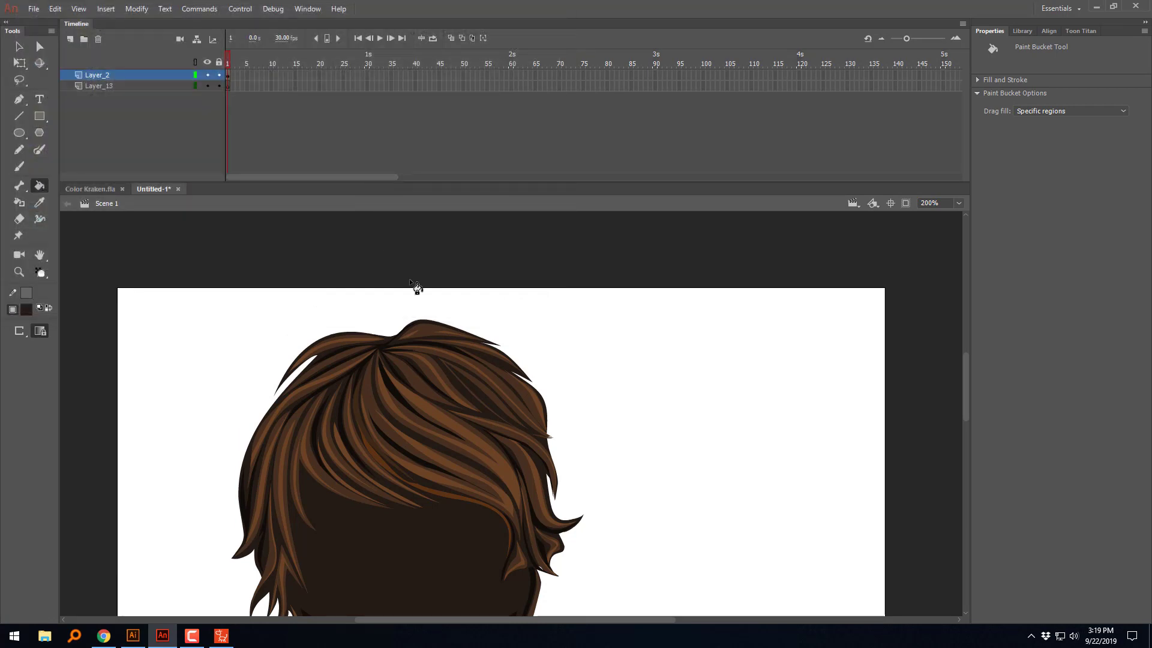
# Step: Switch to CrazyTalk Animator and replace the Back Hair 01 sprite with the gap-filled BackHair SWF
pyautogui.click(221, 636)
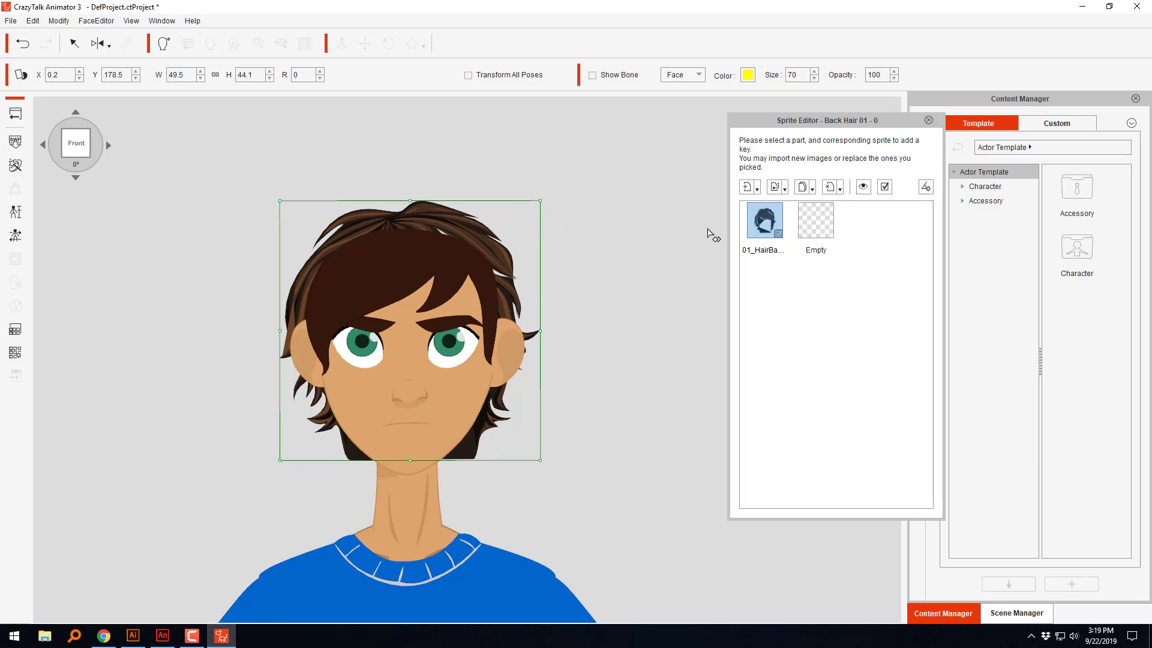
pyautogui.click(772, 188)
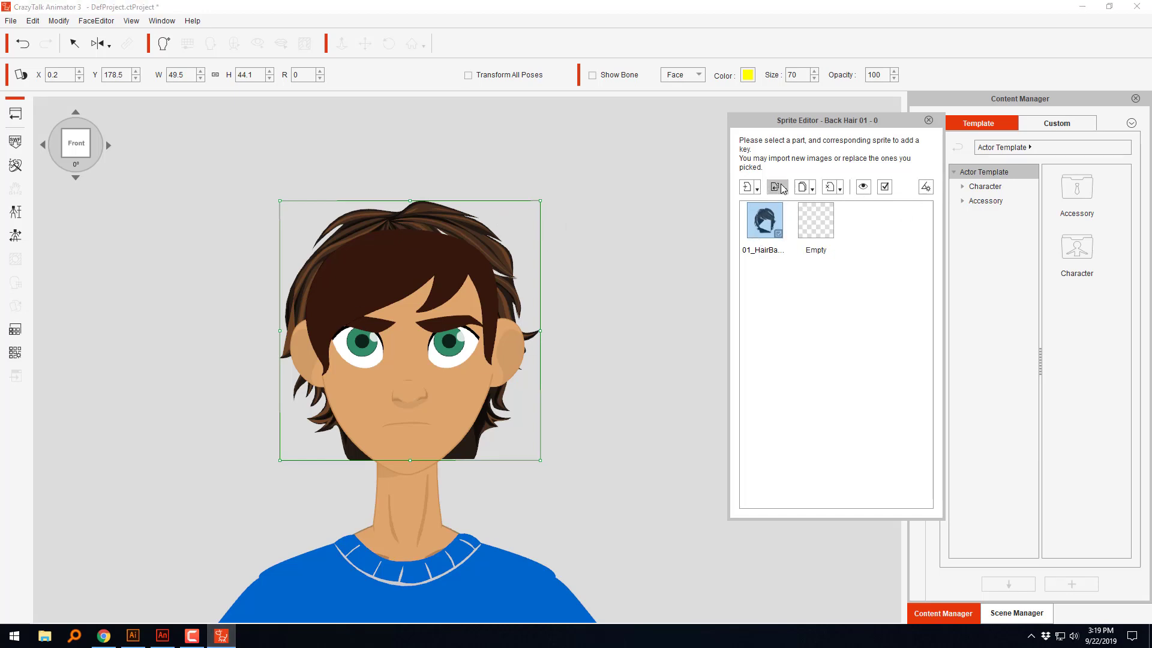
pyautogui.click(792, 196)
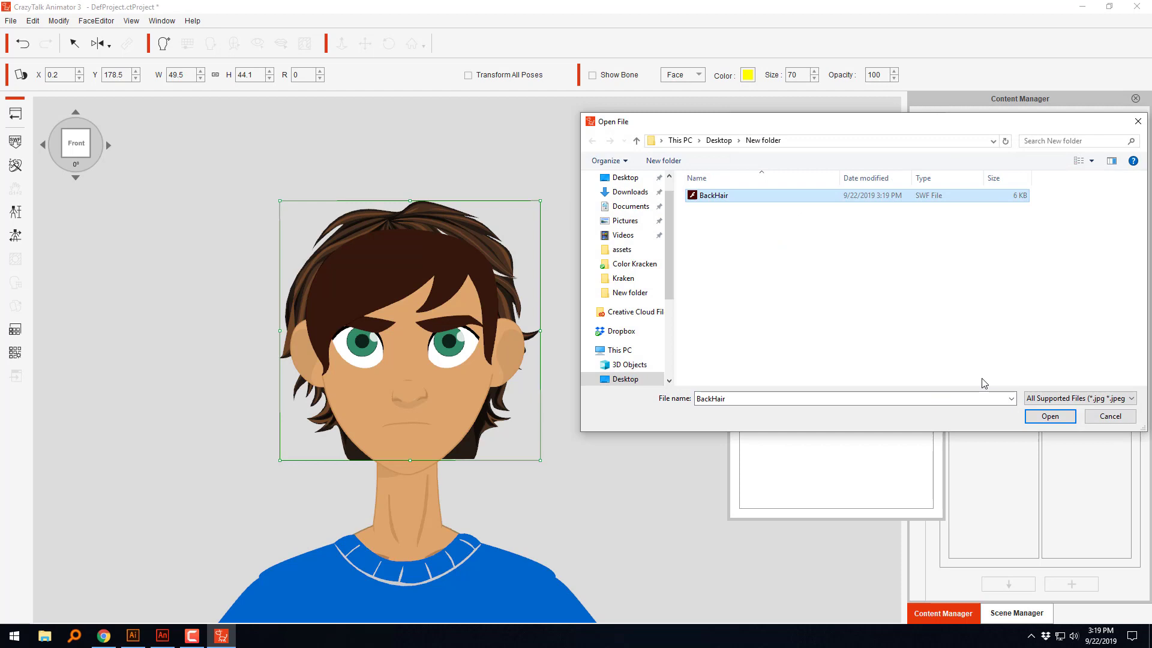
pyautogui.click(1028, 414)
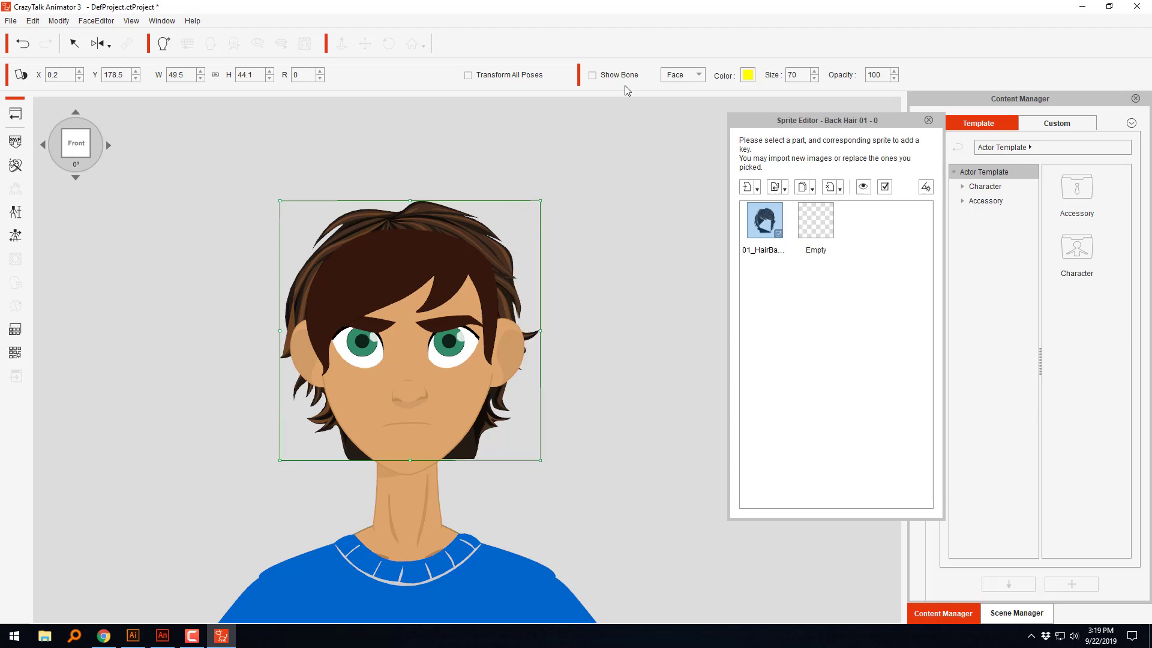
# Step: Reposition the back hair behind the head at X 0.0, Y 179.5, and select the front hair
pyautogui.moveTo(406, 218); pyautogui.dragTo(431, 214)
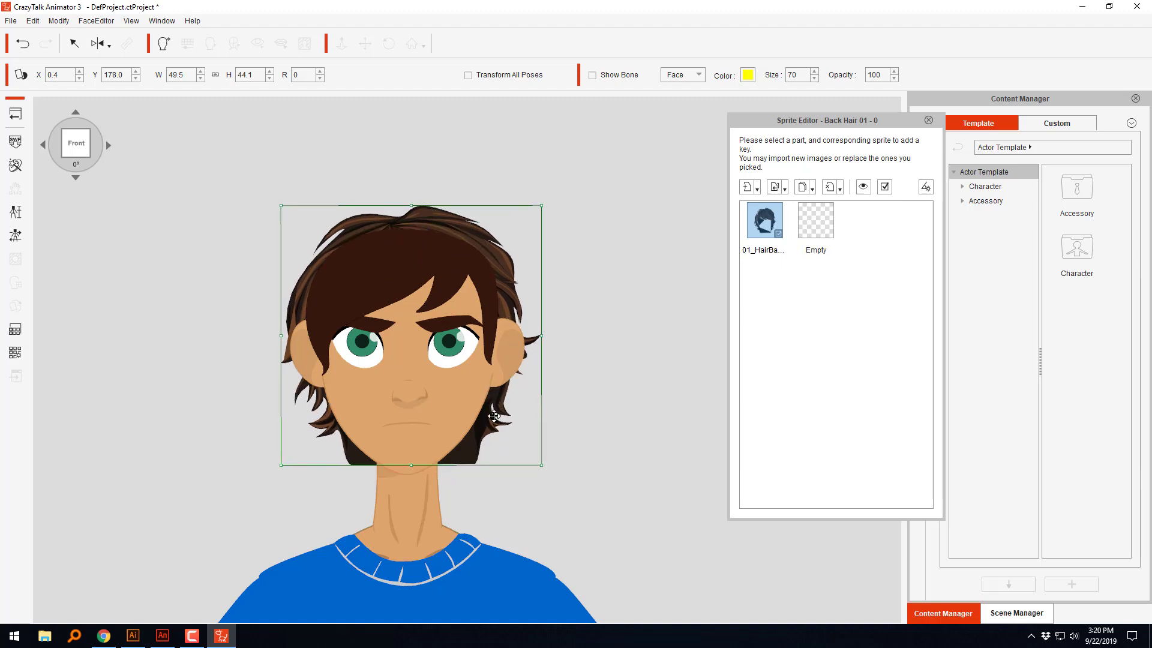
pyautogui.moveTo(494, 420); pyautogui.dragTo(491, 410)
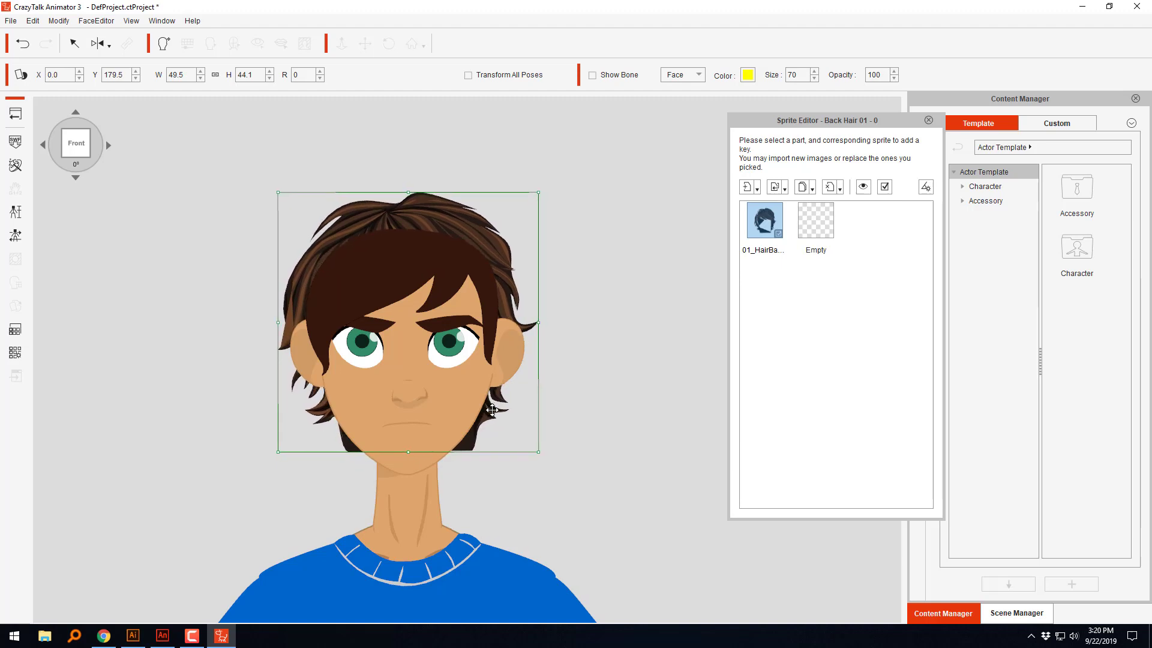
pyautogui.click(579, 426)
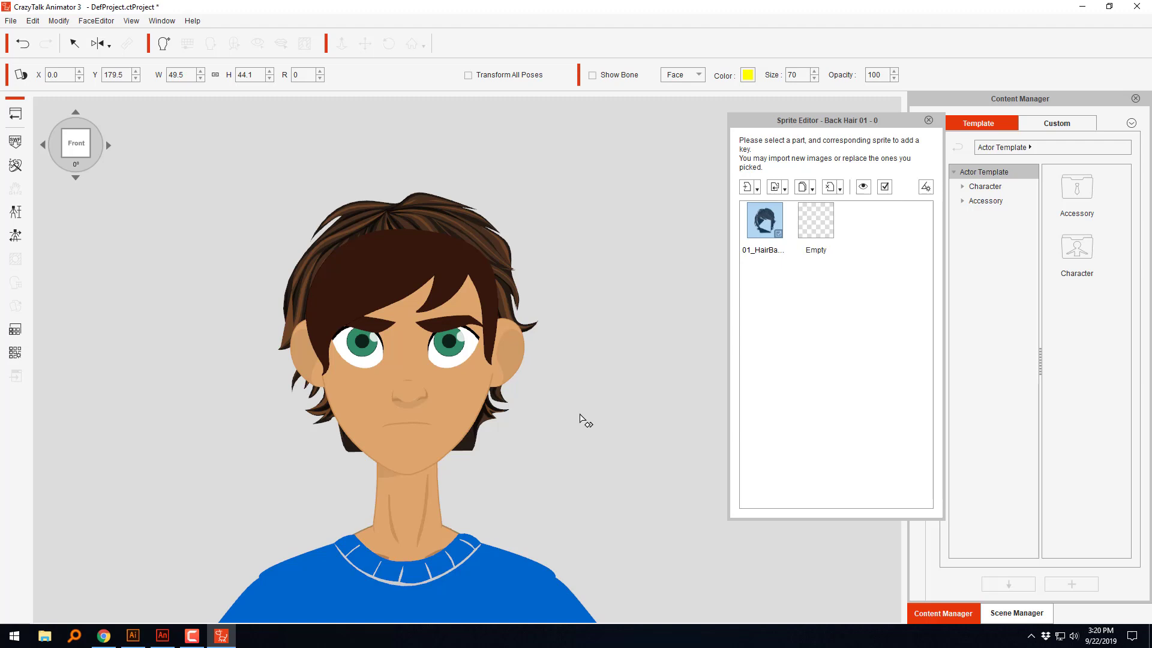
pyautogui.click(396, 284)
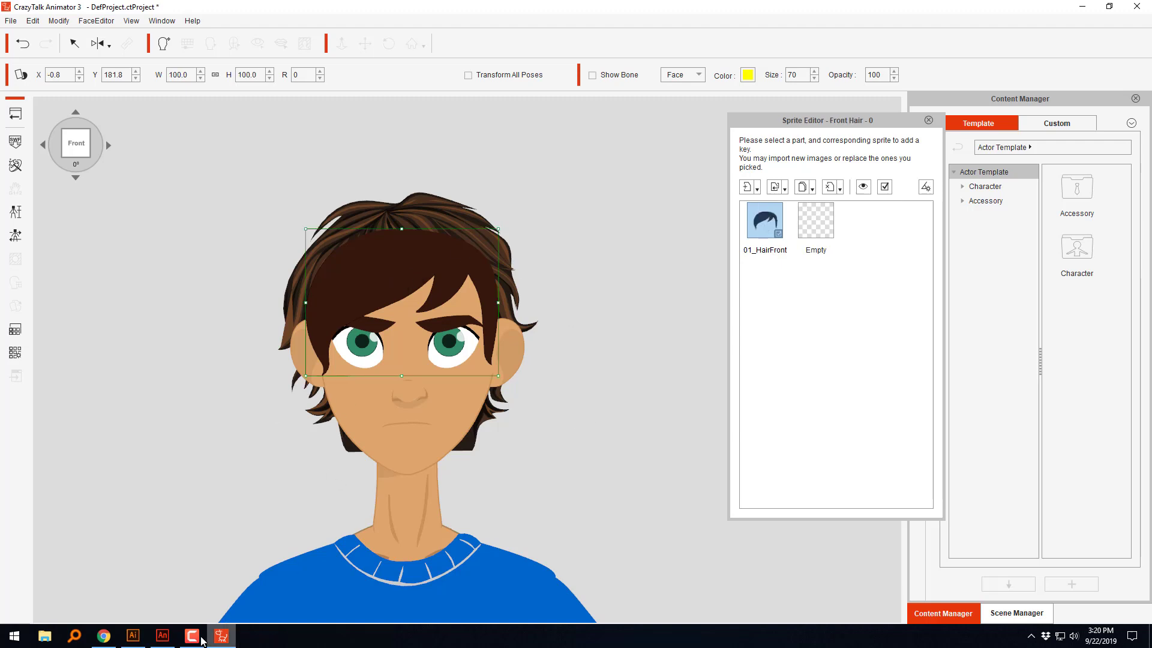
# Step: Switch to Animate, select the hair's dark base shape to examine how far it extends from crown to neck, and deselect it
pyautogui.click(163, 636)
pyautogui.moveTo(672, 448); pyautogui.dragTo(662, 380)
pyautogui.scroll(-3, 663, 380)
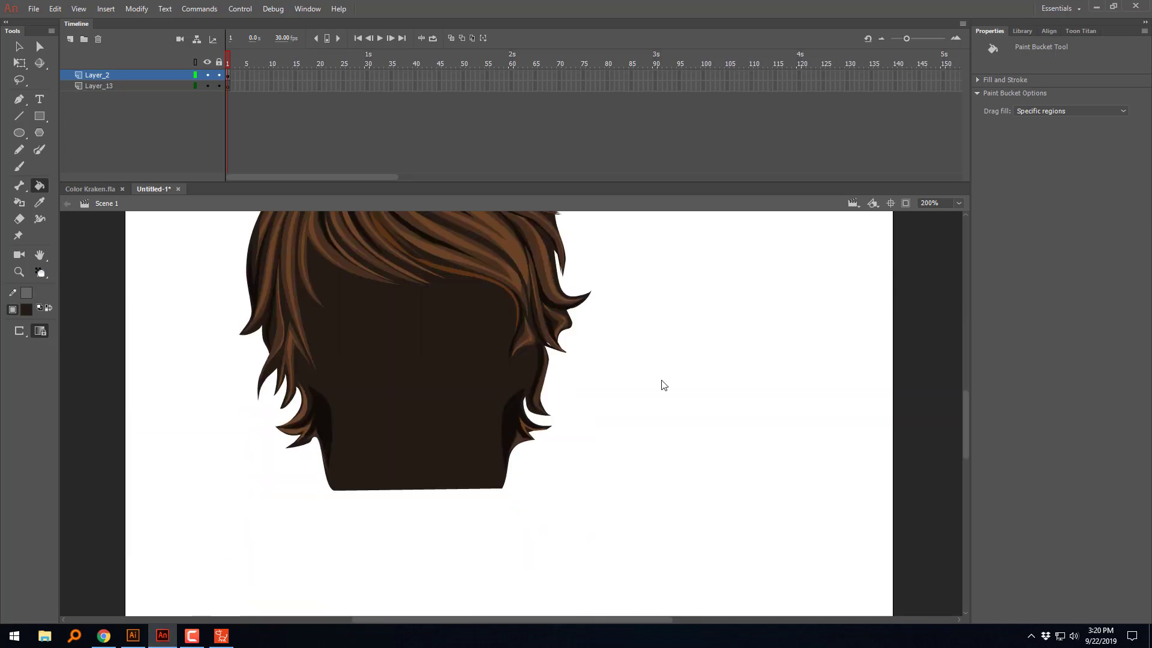
pyautogui.press('v')
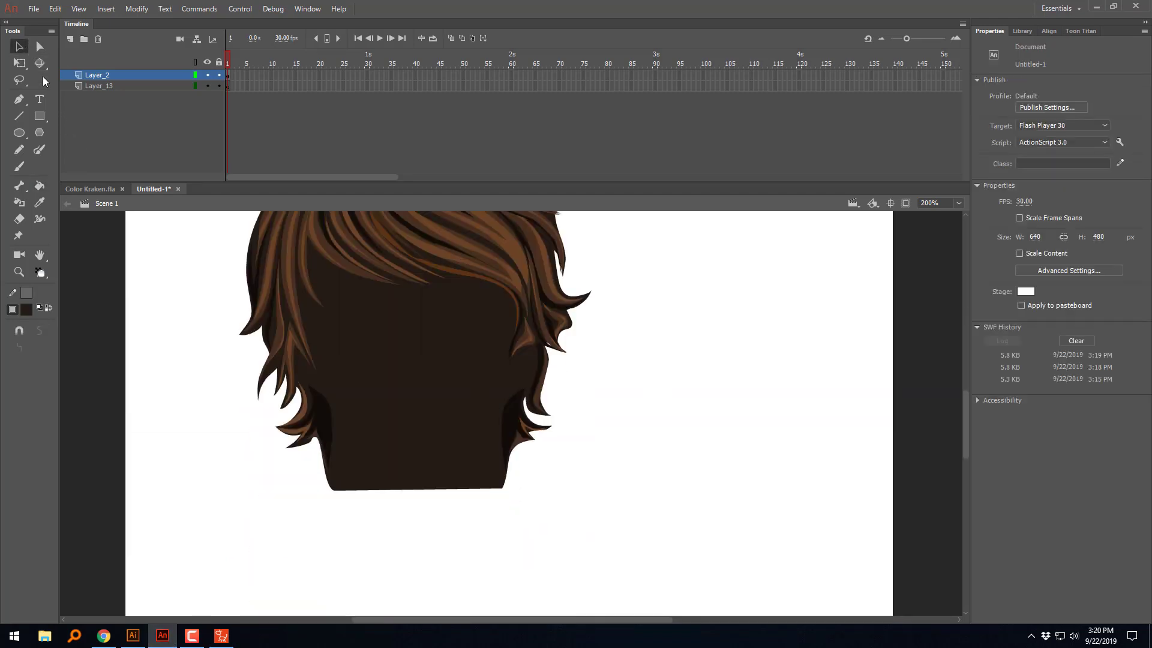
pyautogui.click(409, 422)
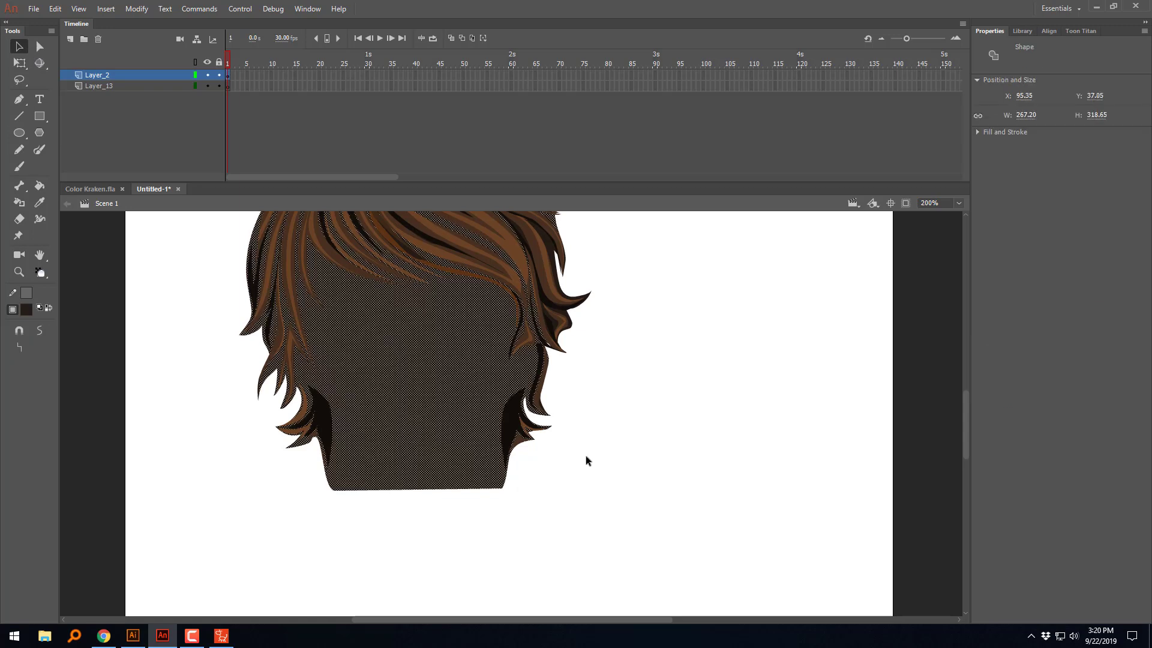
pyautogui.scroll(-1, 708, 417)
pyautogui.scroll(6, 705, 499)
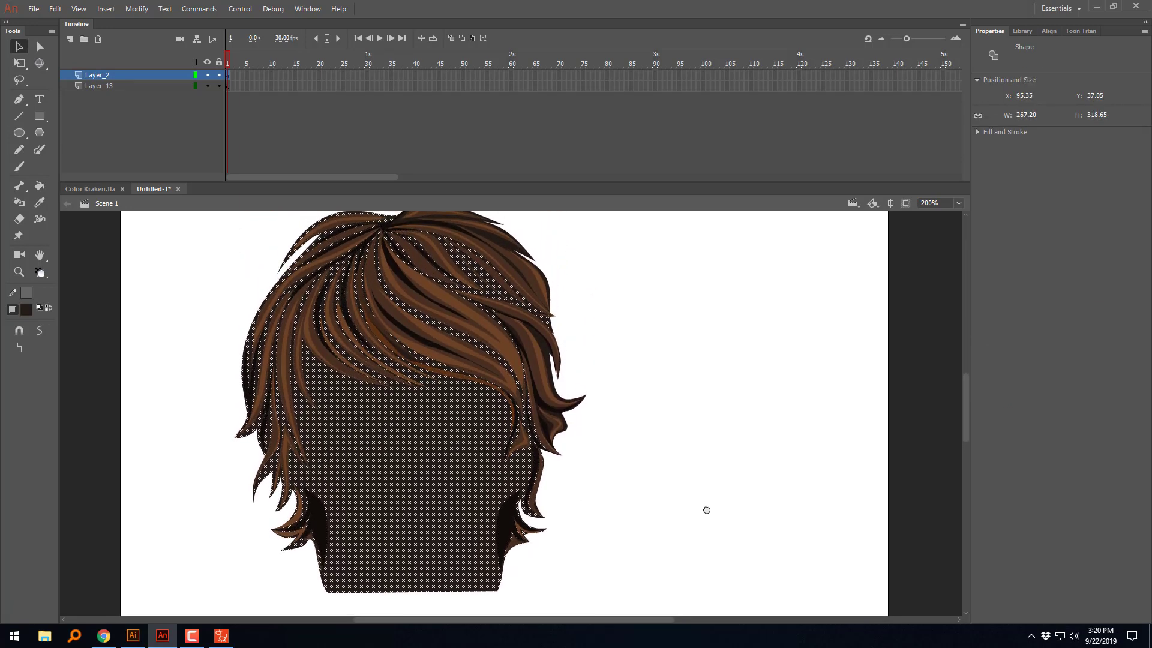
pyautogui.scroll(-1, 669, 409)
pyautogui.scroll(2, 507, 499)
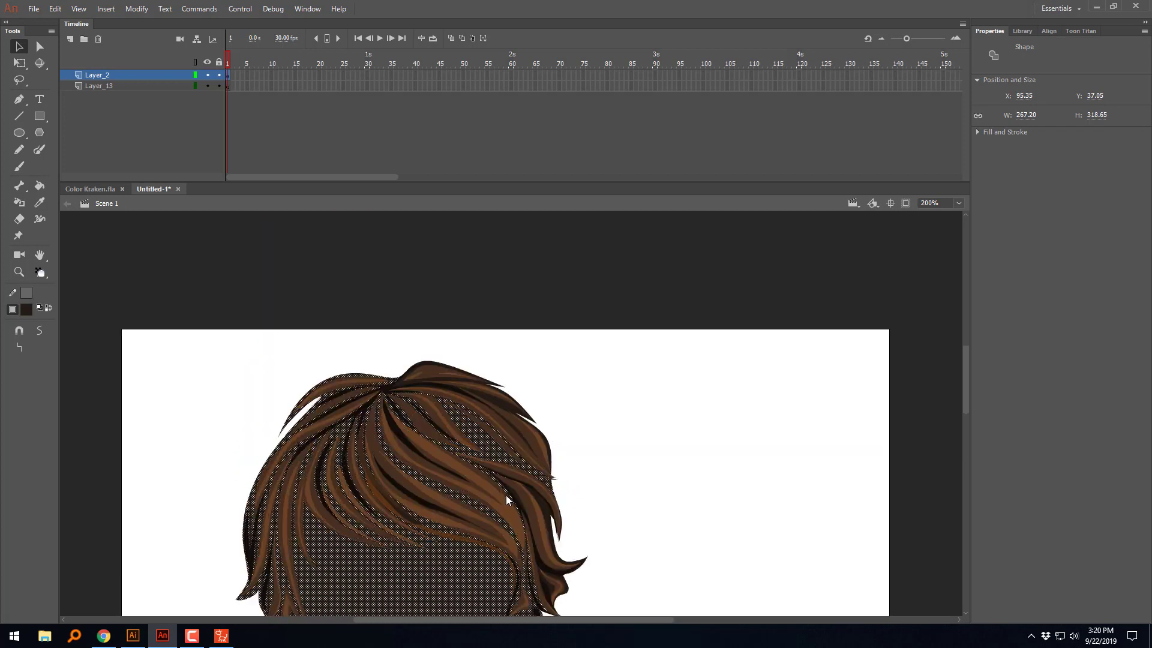
pyautogui.scroll(-2, 685, 506)
pyautogui.scroll(2, 656, 437)
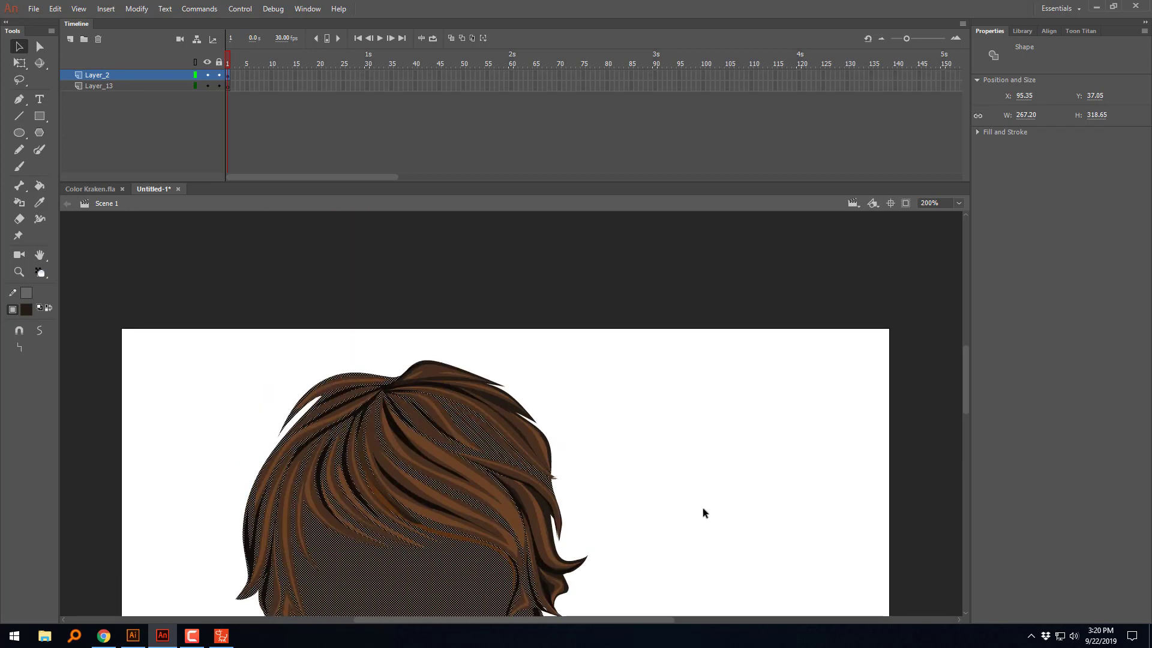
pyautogui.moveTo(969, 368); pyautogui.dragTo(981, 395)
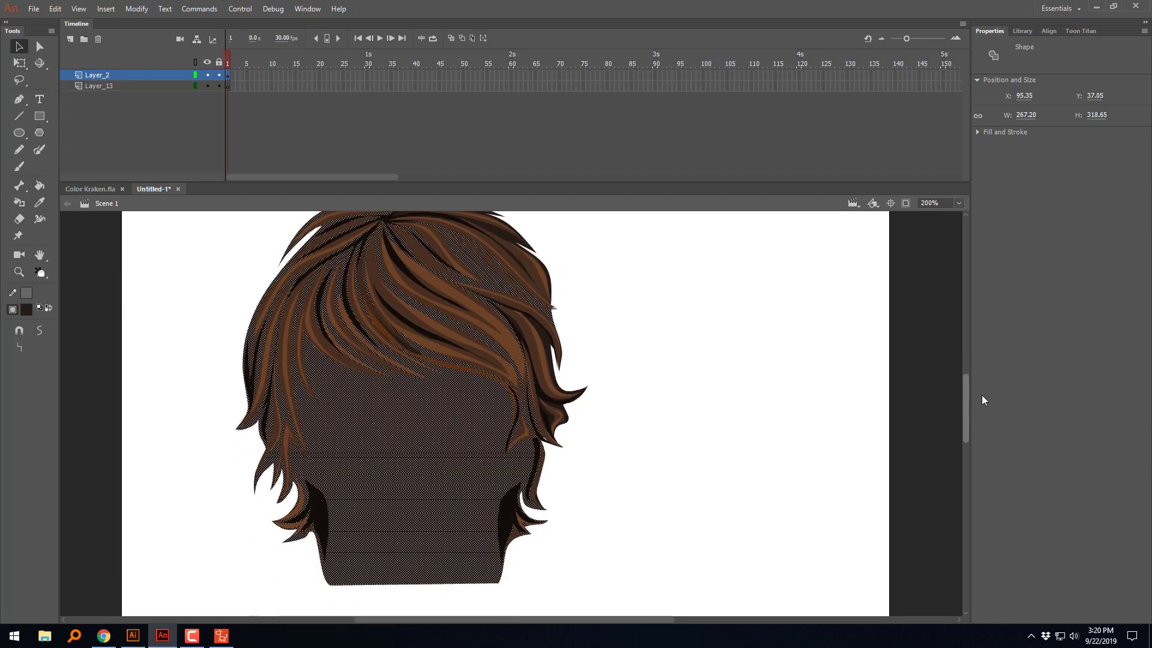
pyautogui.click(829, 418)
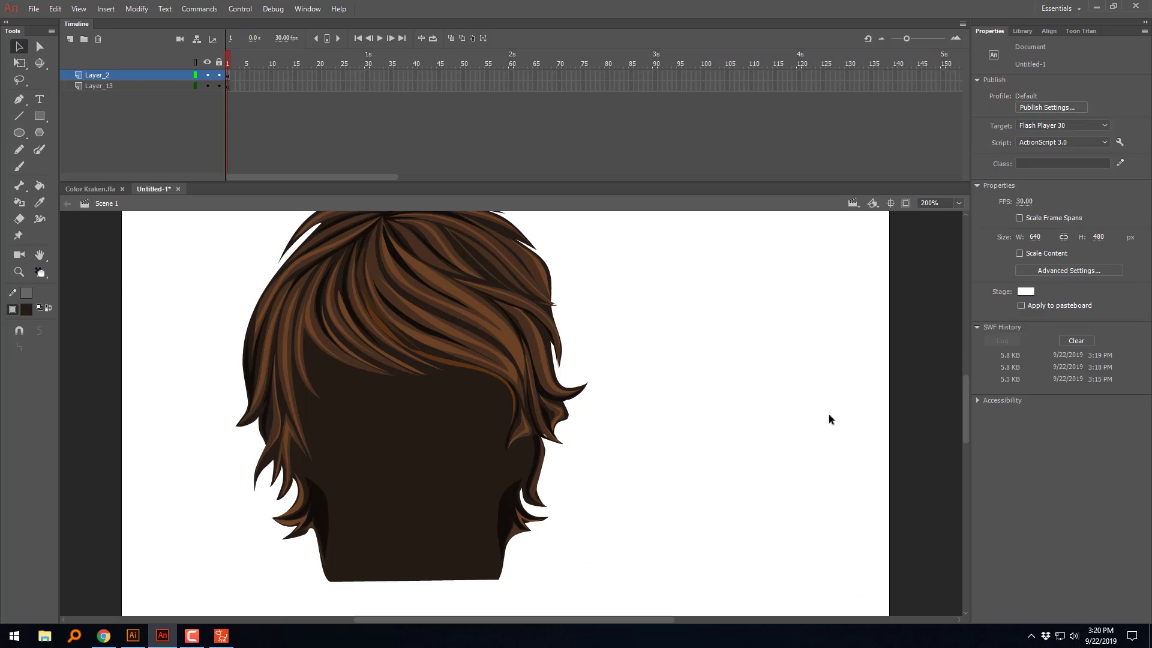
# Step: Choose the Pencil tool and set its stroke color to red, undoing the test stroke beside the hair
pyautogui.click(19, 153)
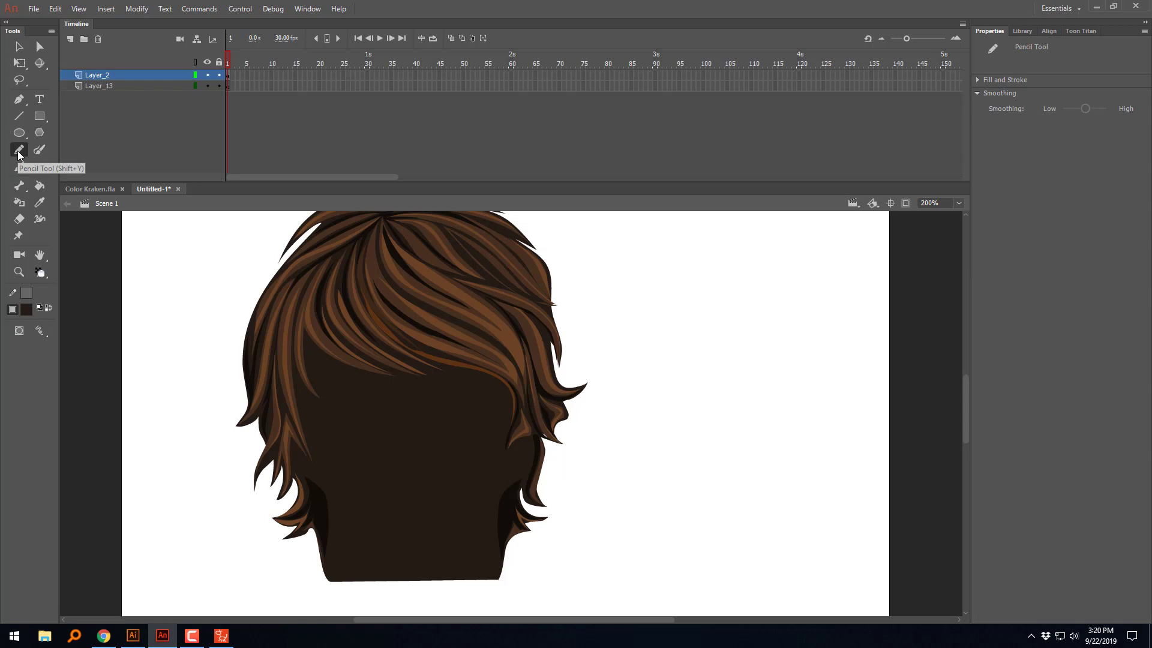
pyautogui.click(27, 309)
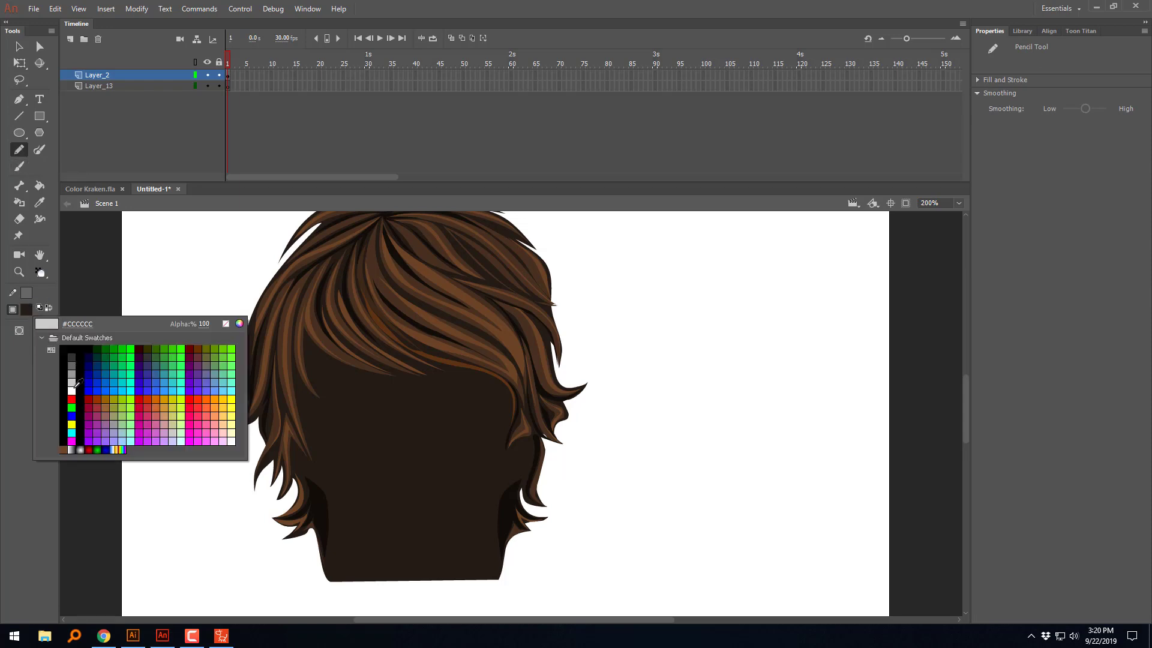
pyautogui.click(72, 399)
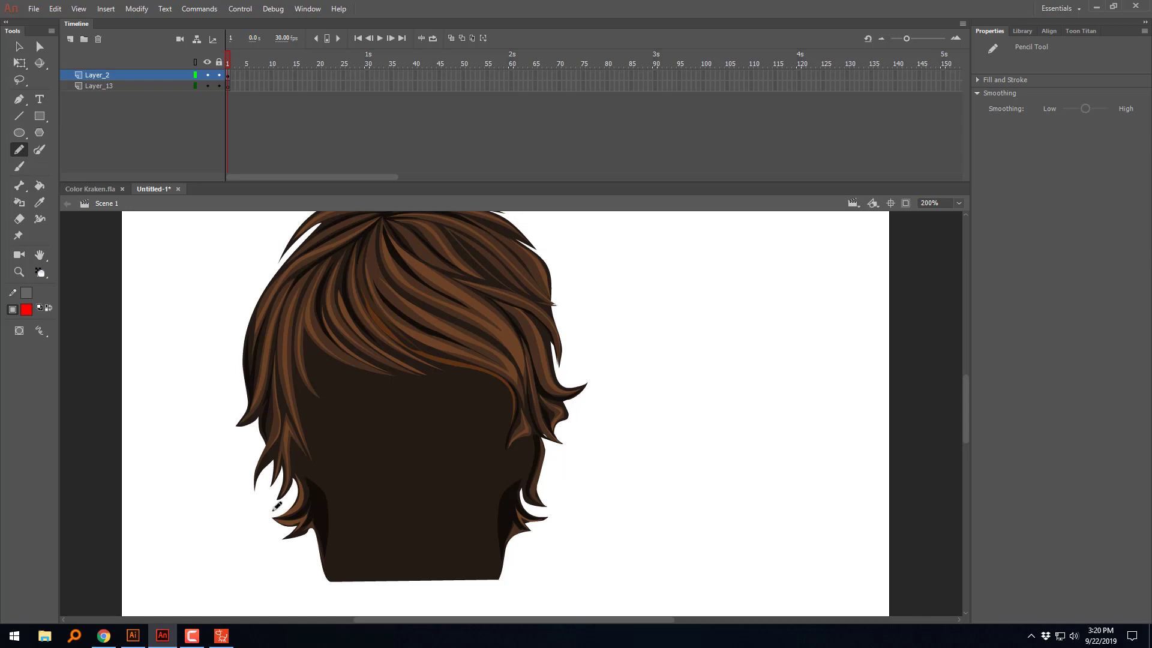
pyautogui.moveTo(157, 541); pyautogui.dragTo(255, 509)
pyautogui.hotkey('ctrl', 'z')
pyautogui.click(43, 311)
# Step: Draw a red freehand cut line from the left lock up along the fringe and down past the right lock, redoing the first attempt
pyautogui.moveTo(211, 538)
pyautogui.mouseDown()
pyautogui.moveTo(291, 490)
pyautogui.moveTo(298, 455)
pyautogui.moveTo(312, 467)
pyautogui.moveTo(323, 457)
pyautogui.moveTo(303, 395)
pyautogui.mouseUp()
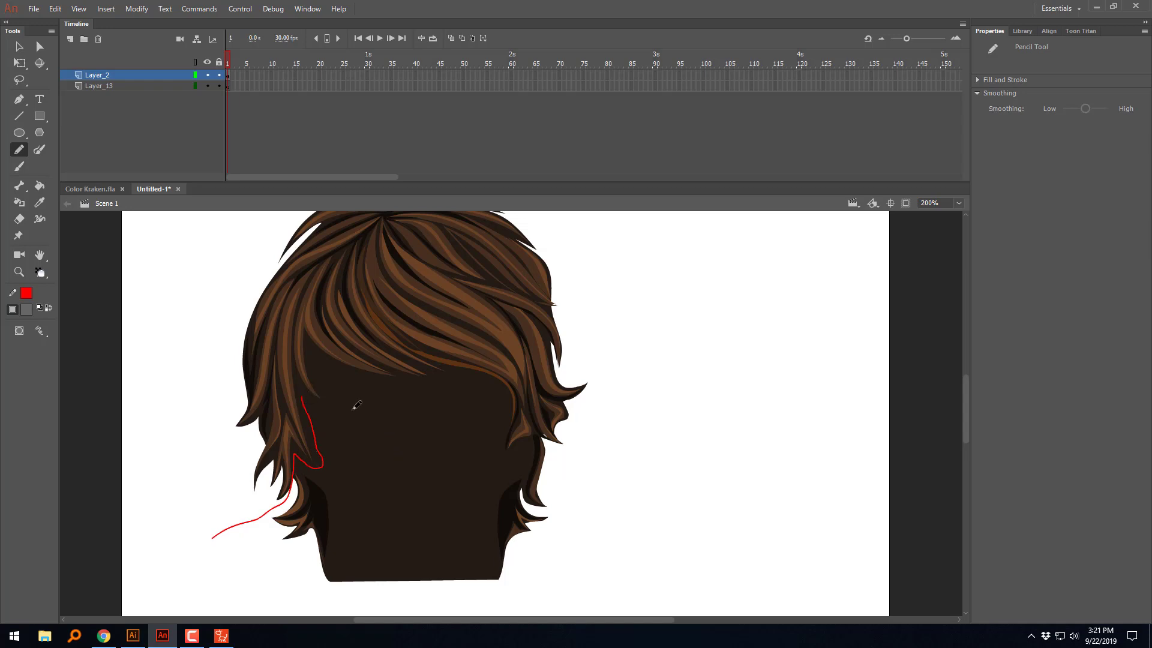
pyautogui.hotkey('ctrl', 'z')
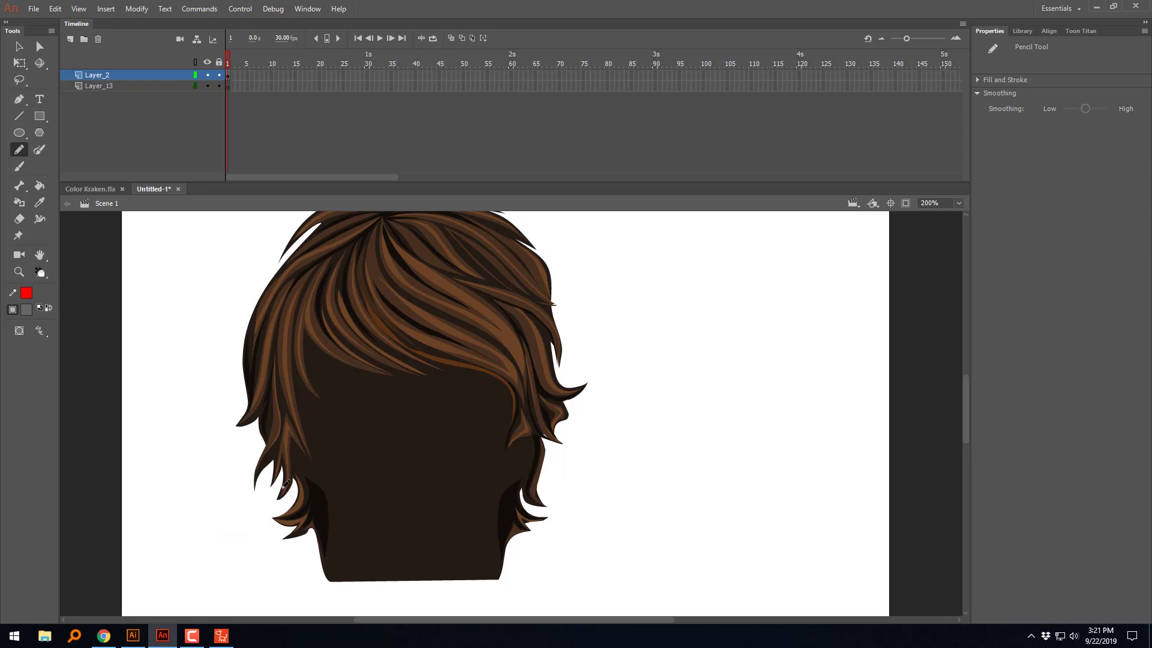
pyautogui.moveTo(274, 510); pyautogui.dragTo(294, 478)
pyautogui.moveTo(313, 450); pyautogui.dragTo(321, 369)
pyautogui.moveTo(398, 350); pyautogui.dragTo(431, 350)
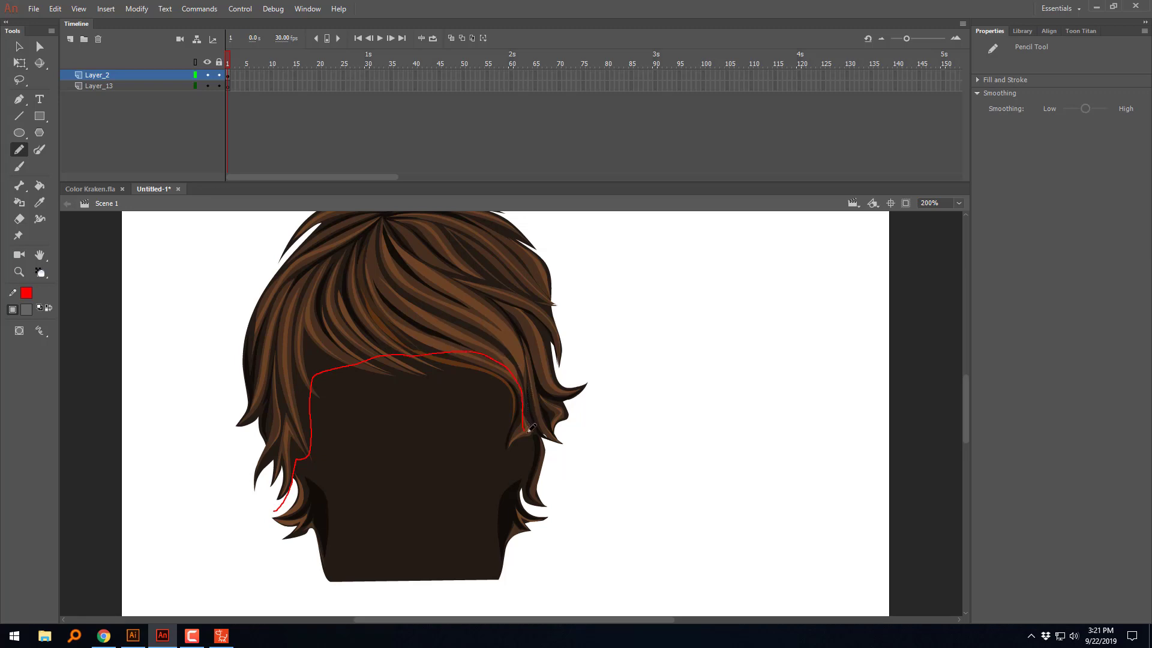
pyautogui.moveTo(529, 430); pyautogui.dragTo(569, 461)
# Step: Delete the dark base fill enclosed below the red cut line, covering the face and neck area
pyautogui.click(19, 47)
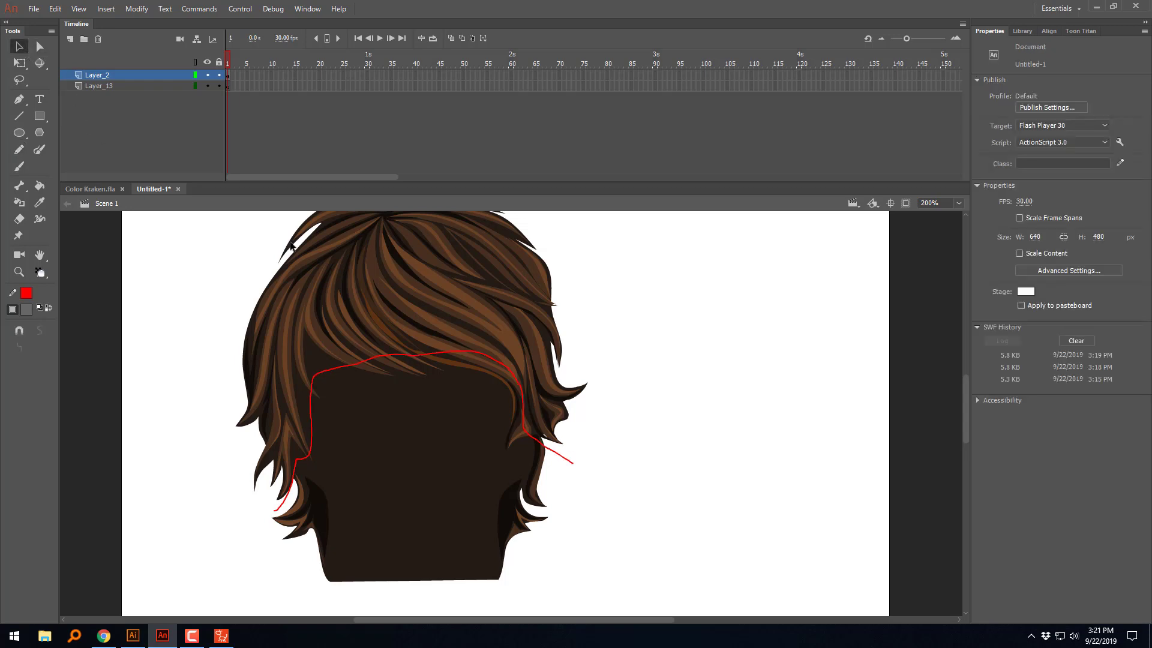
pyautogui.click(451, 475)
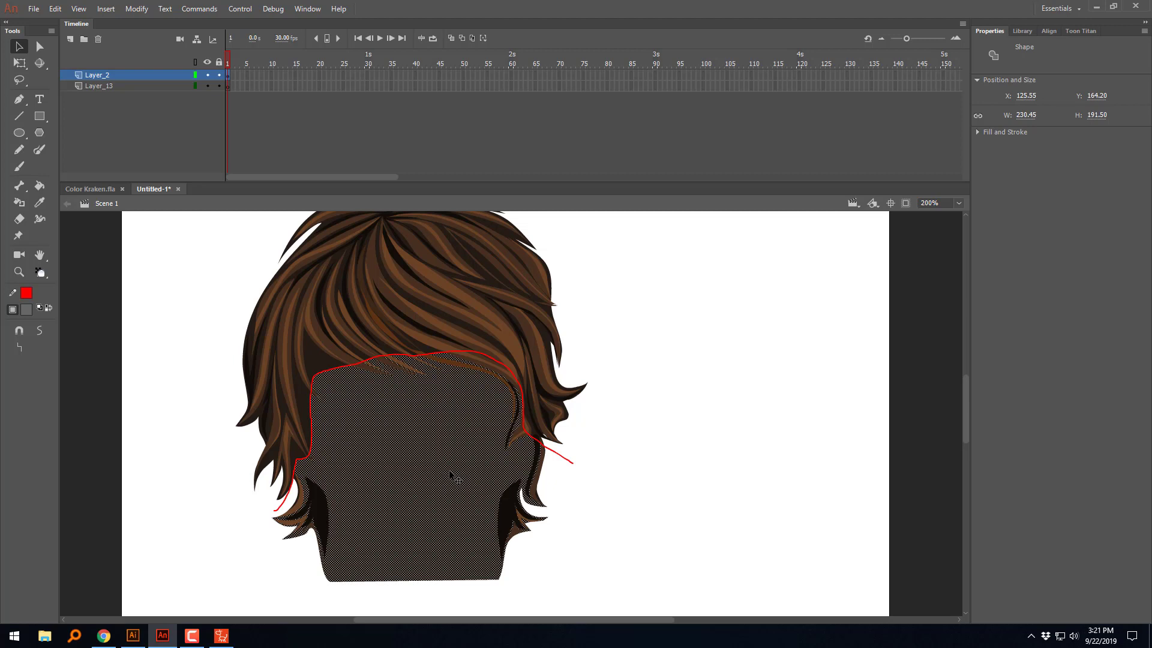
pyautogui.press('Delete')
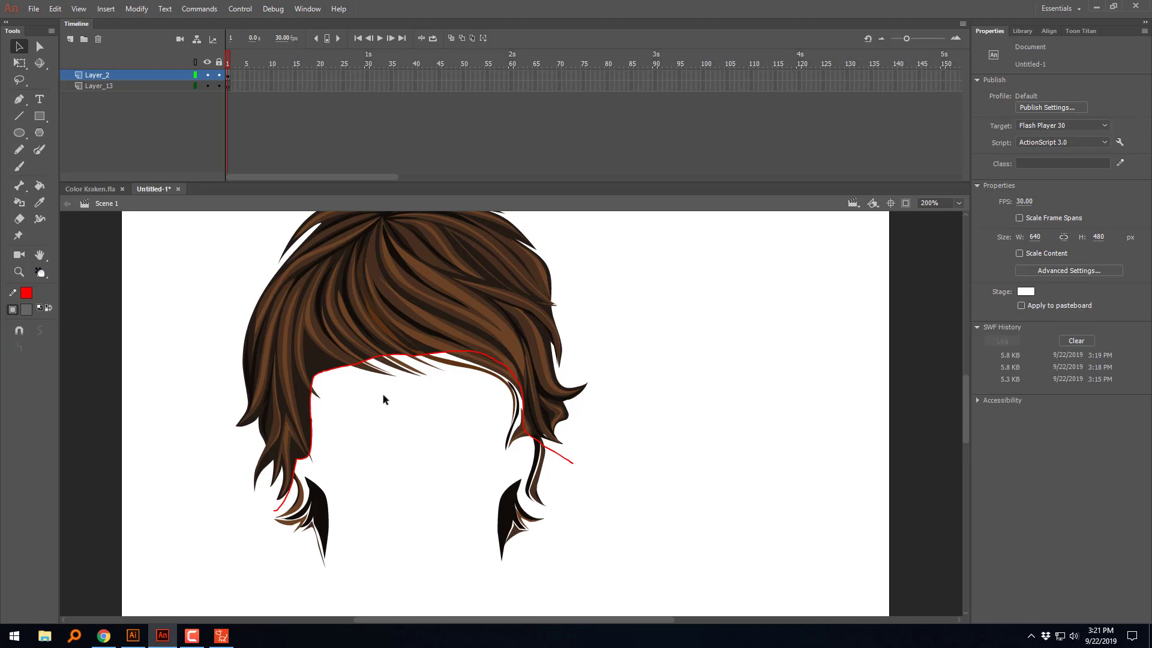
# Step: Delete all leftover strand and shadow pieces at the left side of the neck, below the cut line
pyautogui.click(302, 489)
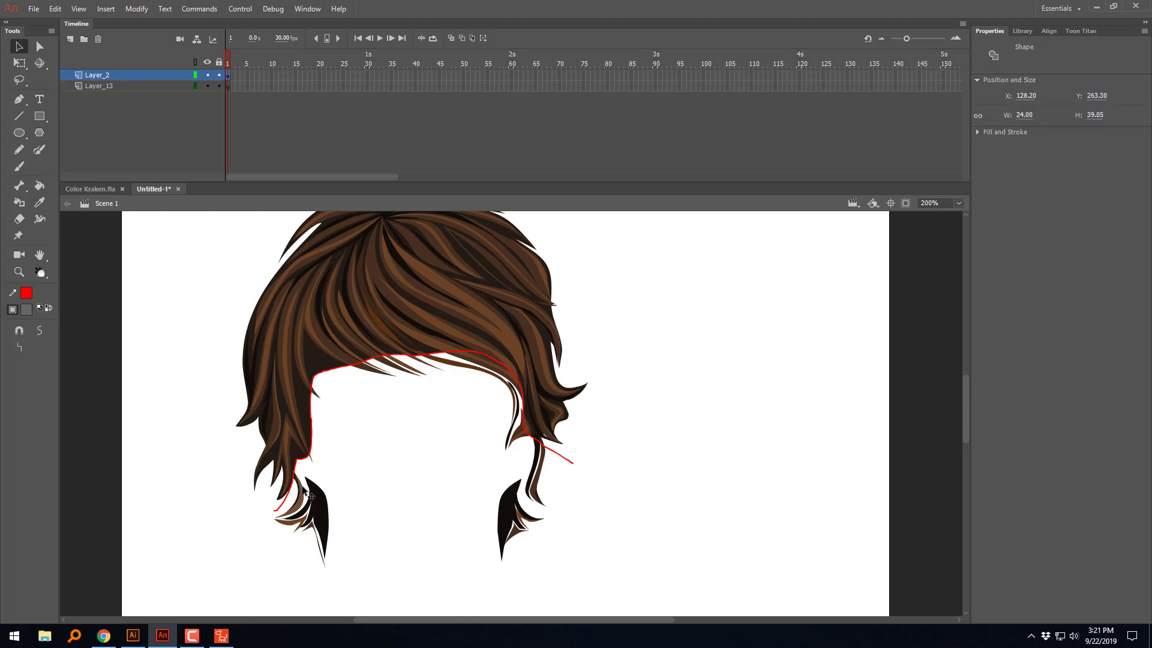
pyautogui.press('Delete')
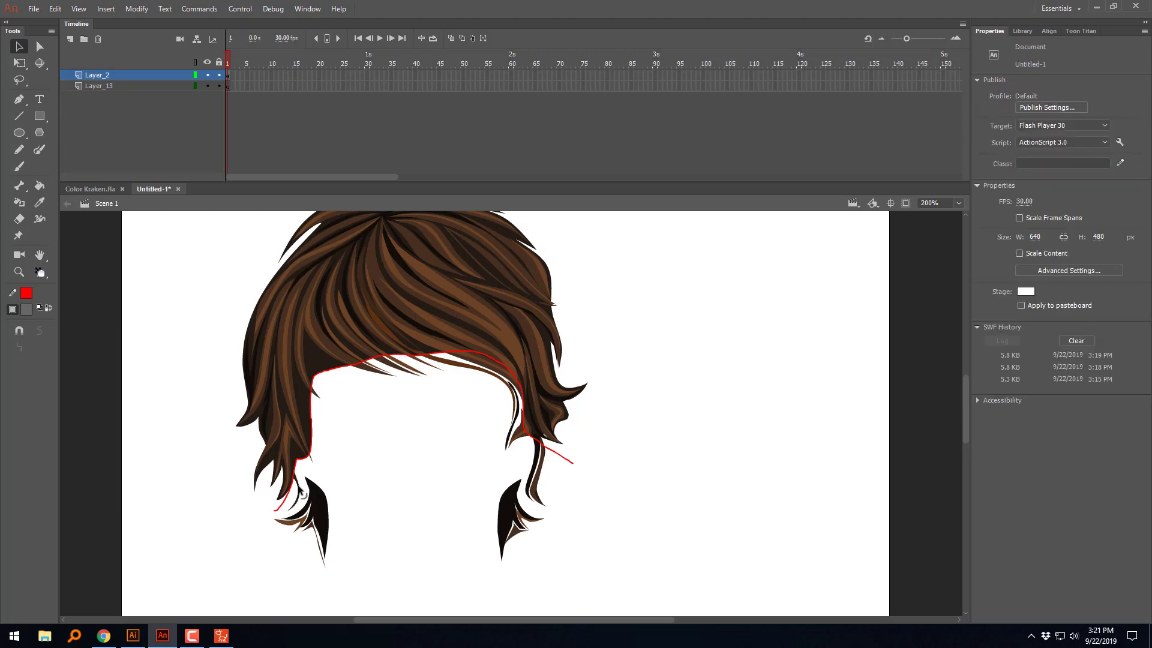
pyautogui.click(298, 487)
pyautogui.press('Delete')
pyautogui.click(316, 466)
pyautogui.press('Delete')
pyautogui.click(327, 503)
pyautogui.press('Delete')
pyautogui.click(312, 525)
pyautogui.press('Delete')
pyautogui.click(319, 537)
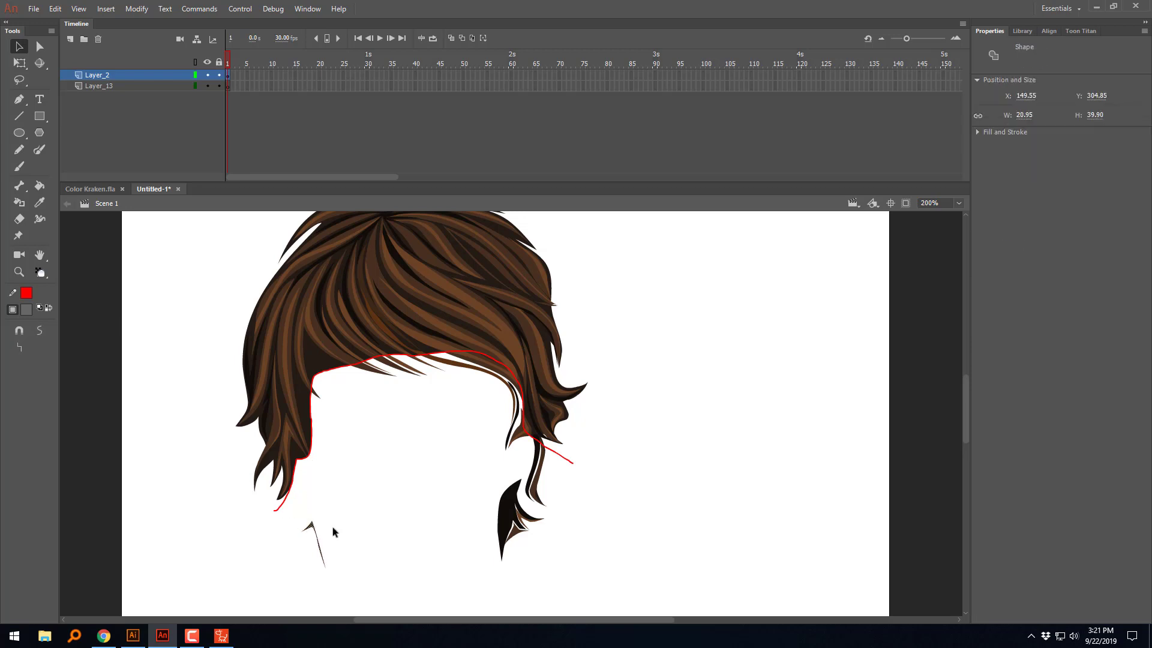
pyautogui.press('Delete')
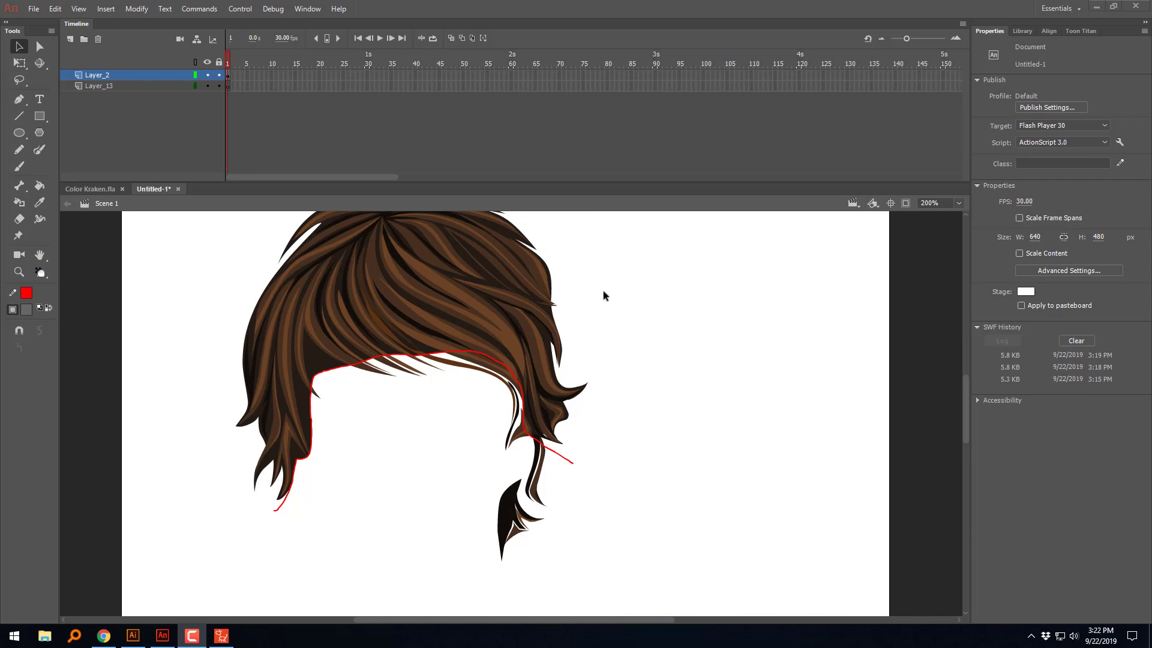
# Step: Delete the leftover shadow and strand shapes at the right side of the neck, below the cut line
pyautogui.click(522, 508)
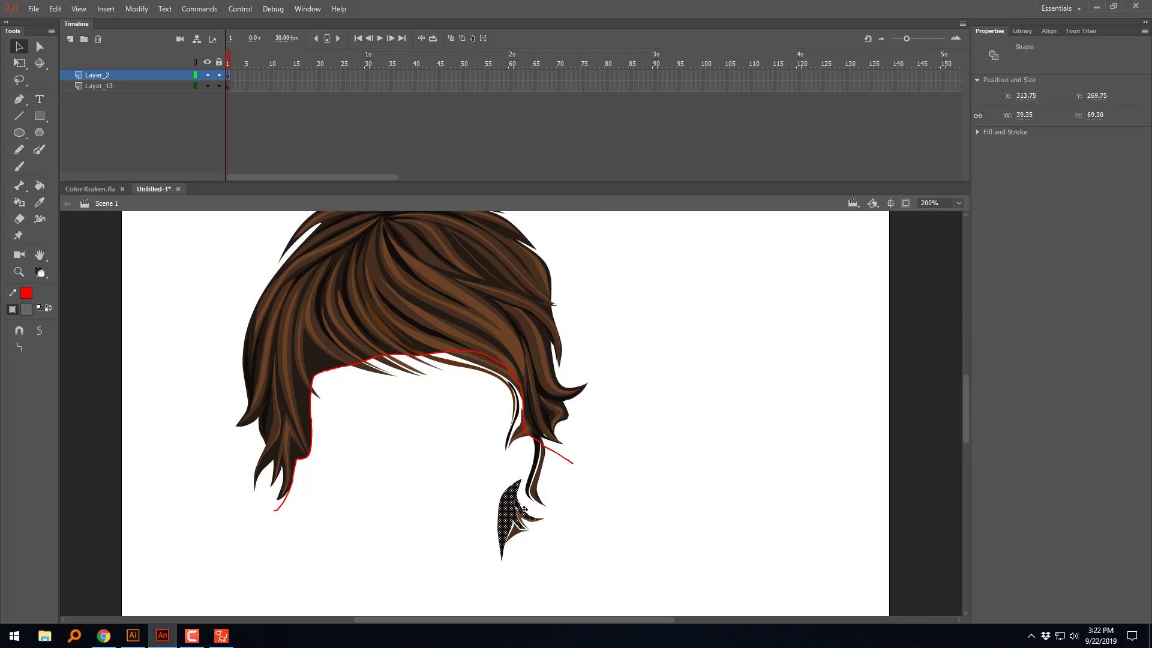
pyautogui.press('Delete')
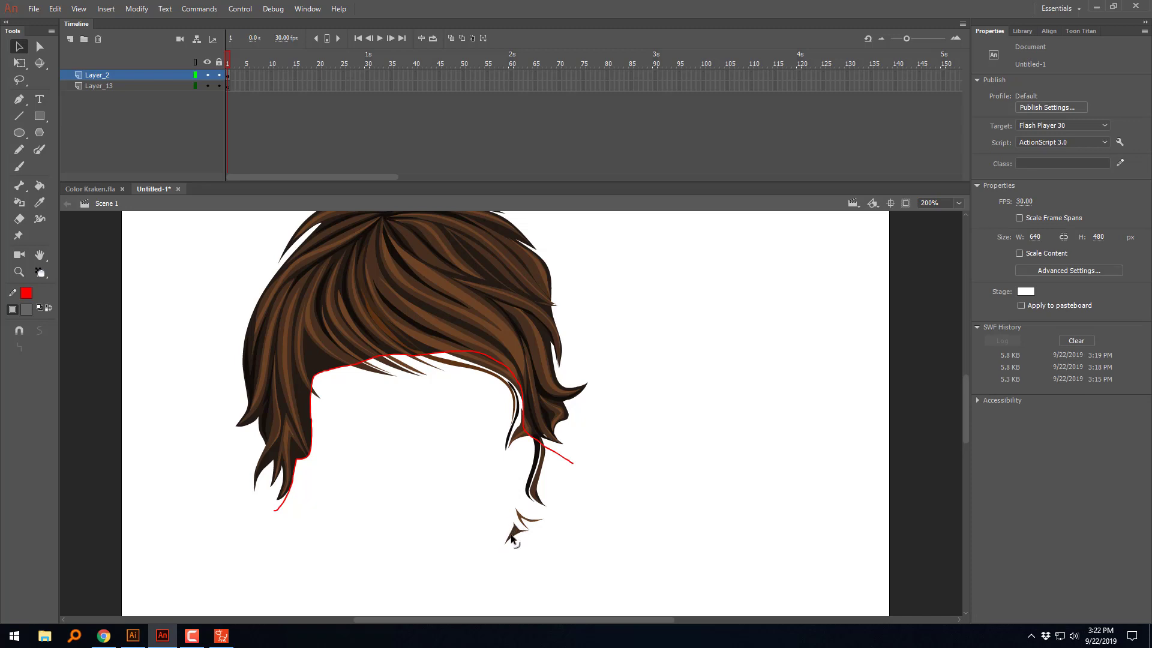
pyautogui.click(514, 534)
pyautogui.press('Delete')
pyautogui.click(528, 517)
pyautogui.press('Delete')
pyautogui.click(537, 497)
pyautogui.press('Delete')
pyautogui.click(531, 495)
pyautogui.press('Delete')
pyautogui.click(536, 494)
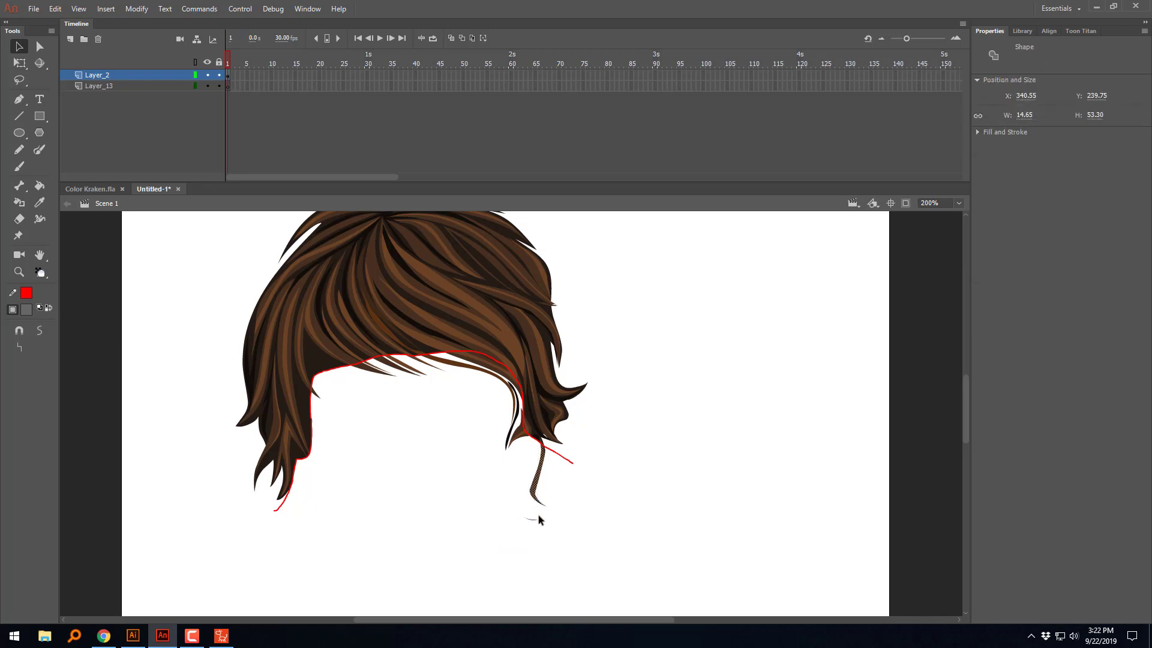
pyautogui.press('Delete')
# Step: Clear the last sliver at the right of the neck and delete the entire red cut line
pyautogui.moveTo(565, 496); pyautogui.dragTo(466, 564)
pyautogui.press('Delete')
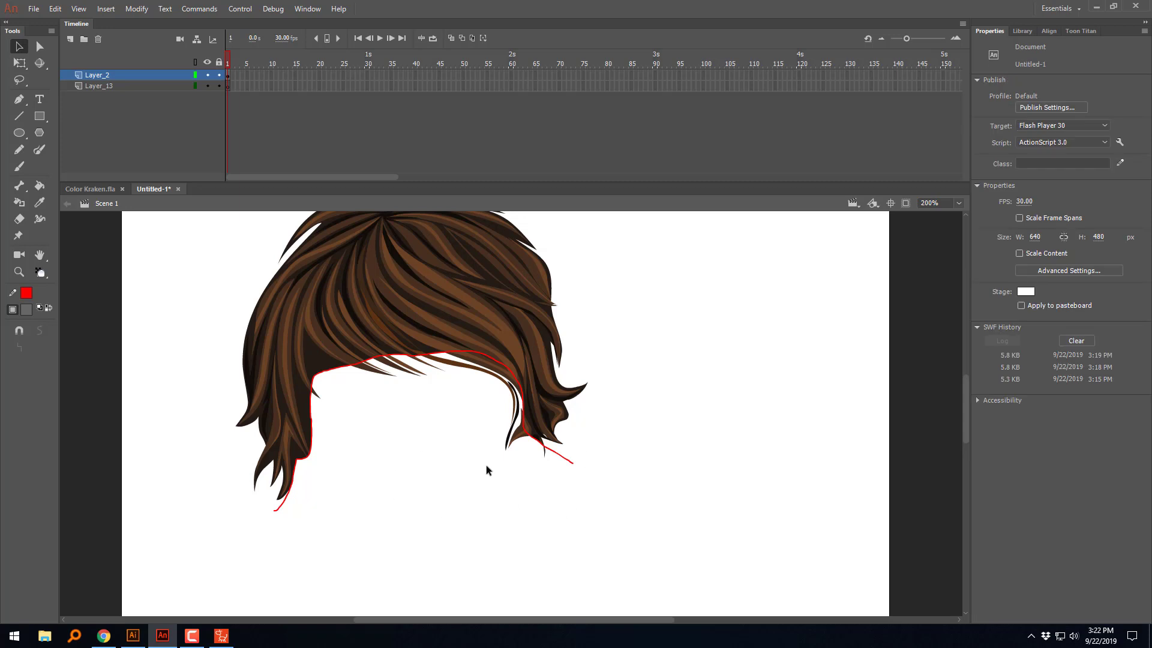
pyautogui.doubleClick(563, 459)
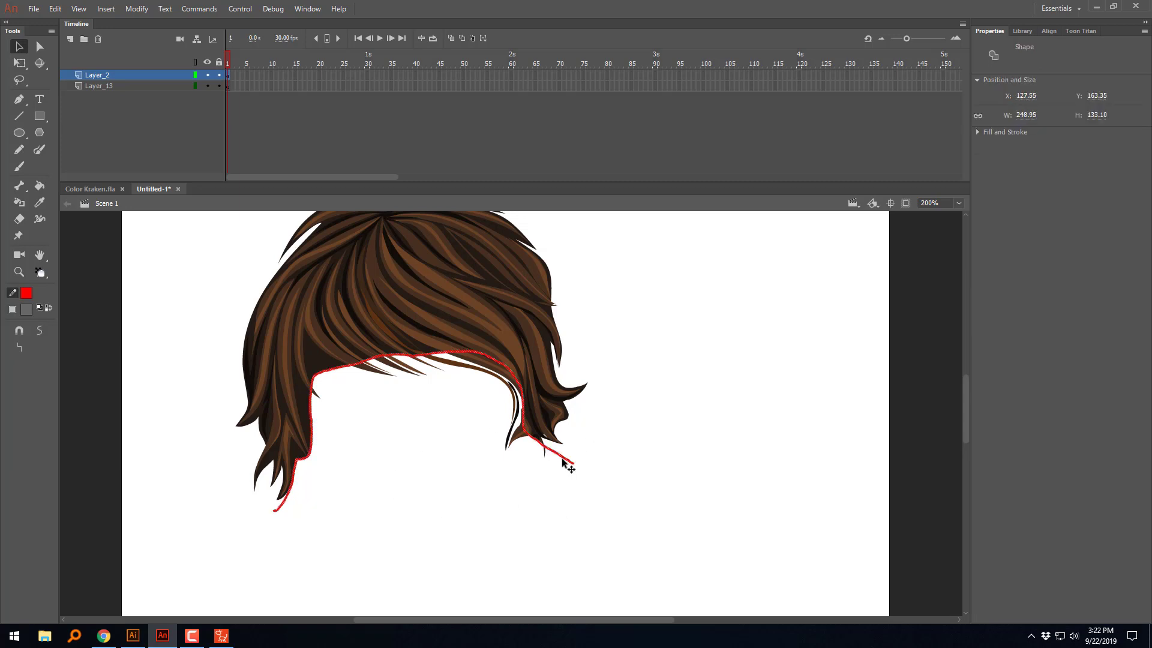
pyautogui.press('Delete')
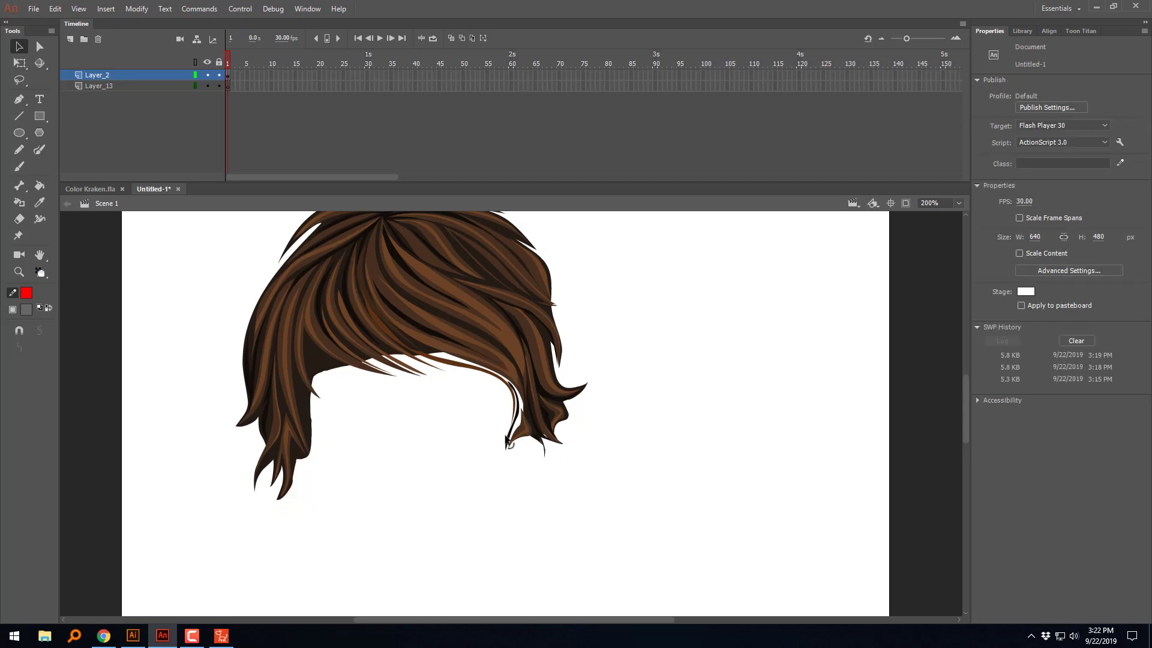
# Step: Sample the hair's dark brown as fill and brush in Paint Behind mode to fill the gaps behind the right fringe and side lock
pyautogui.click(27, 312)
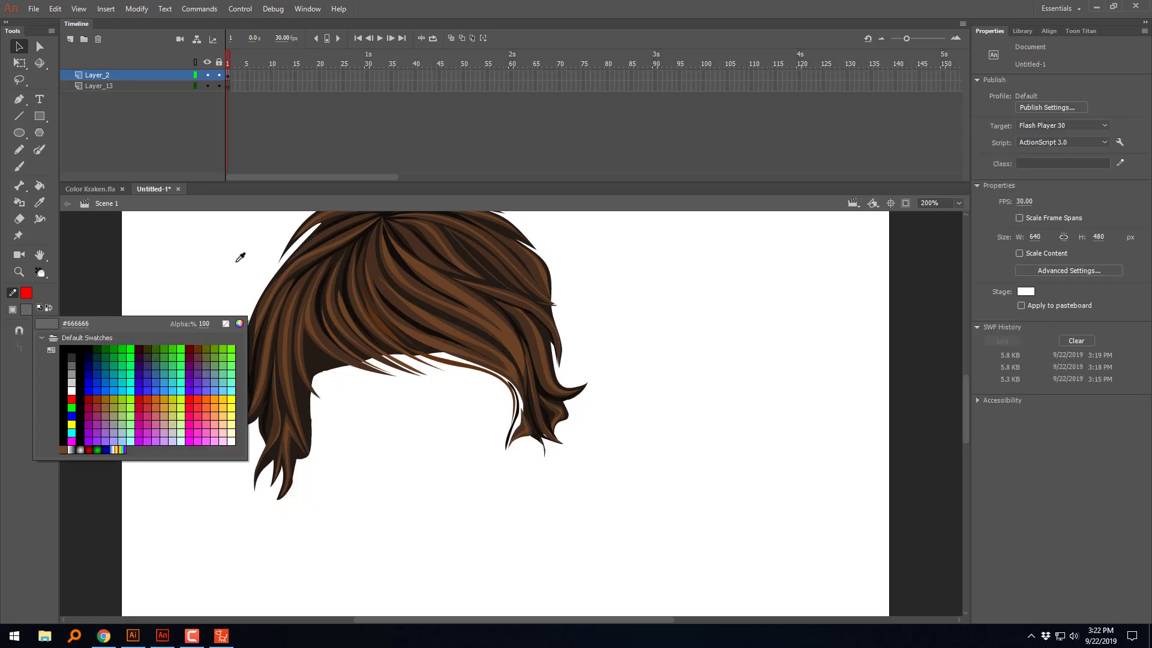
pyautogui.click(321, 360)
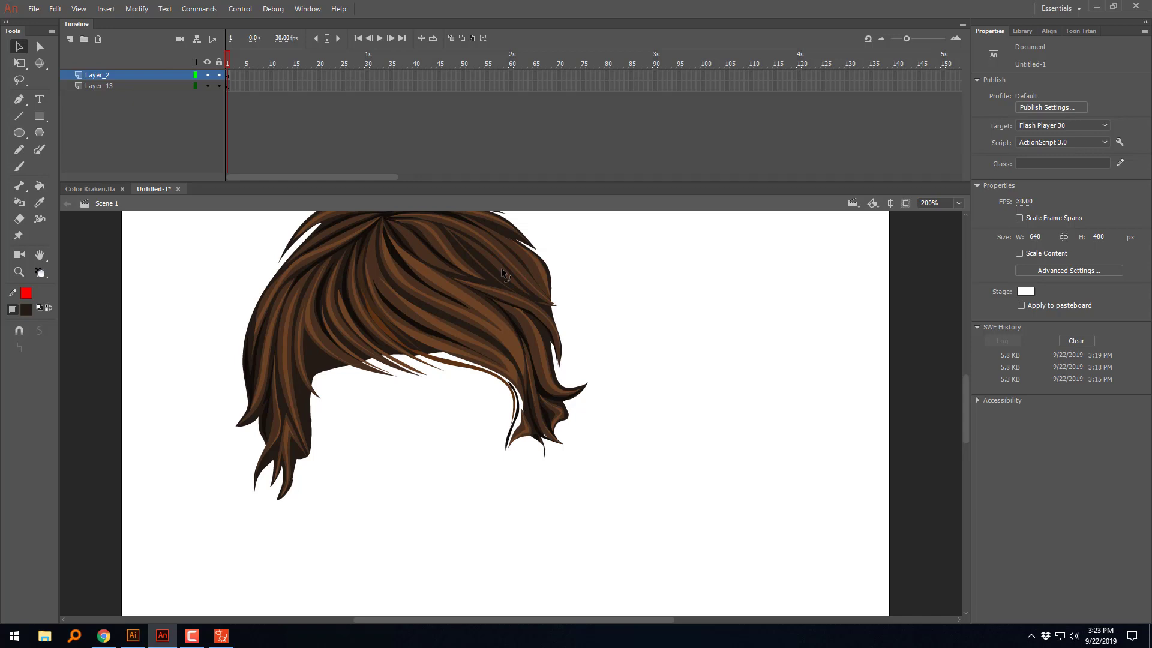
pyautogui.click(21, 167)
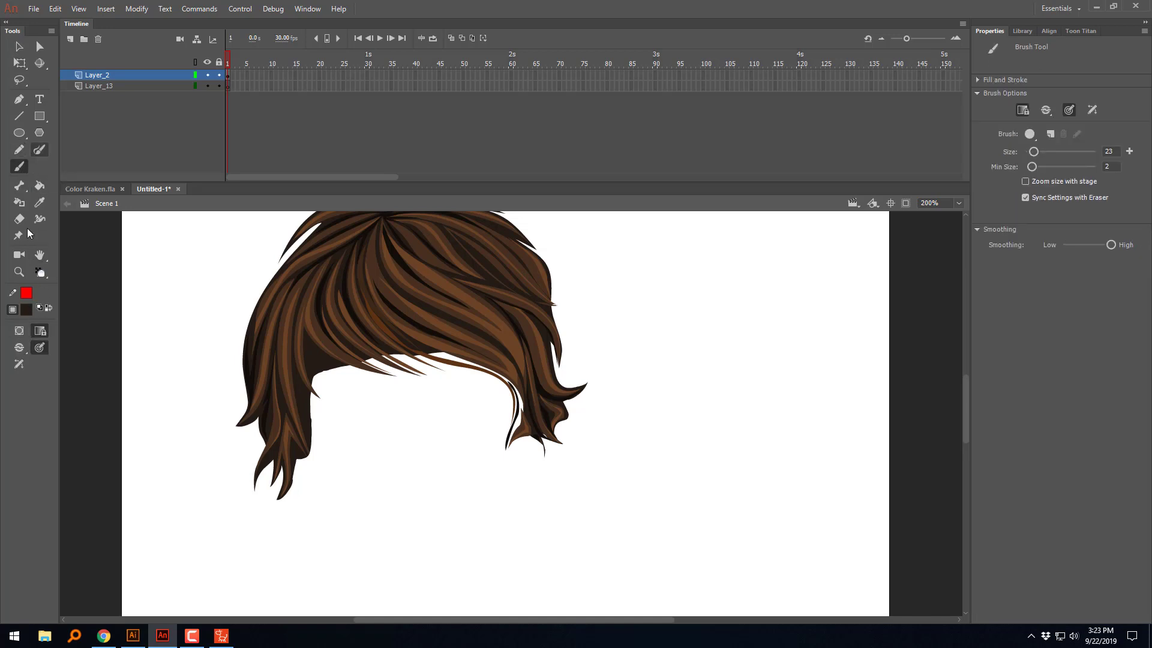
pyautogui.click(19, 347)
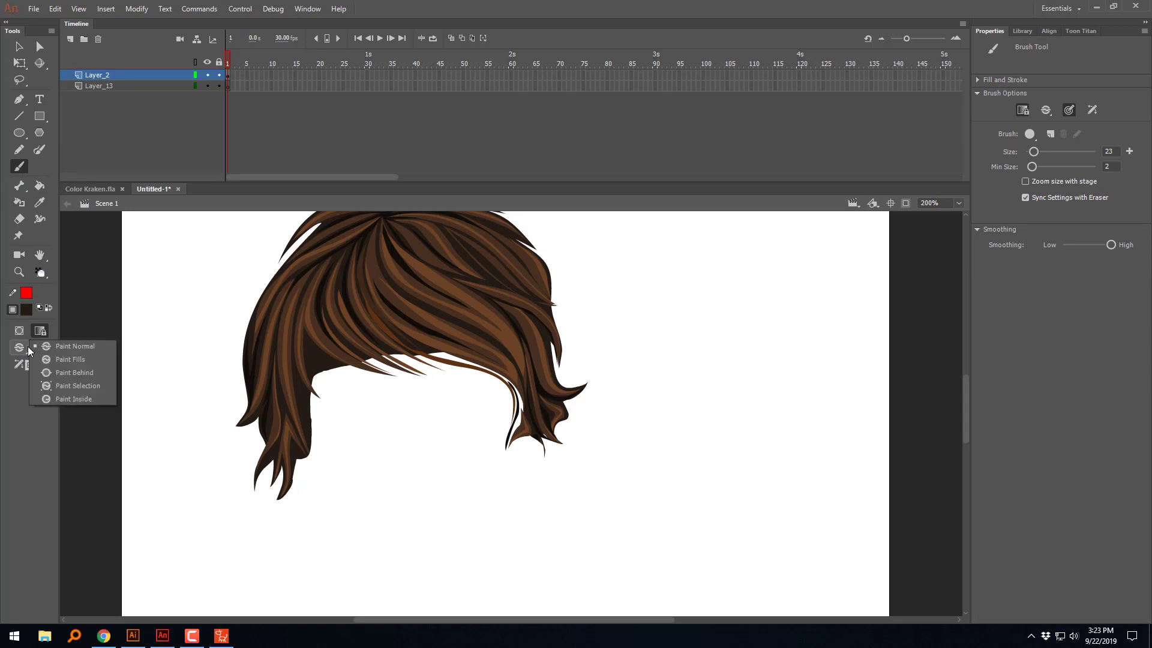
pyautogui.click(95, 372)
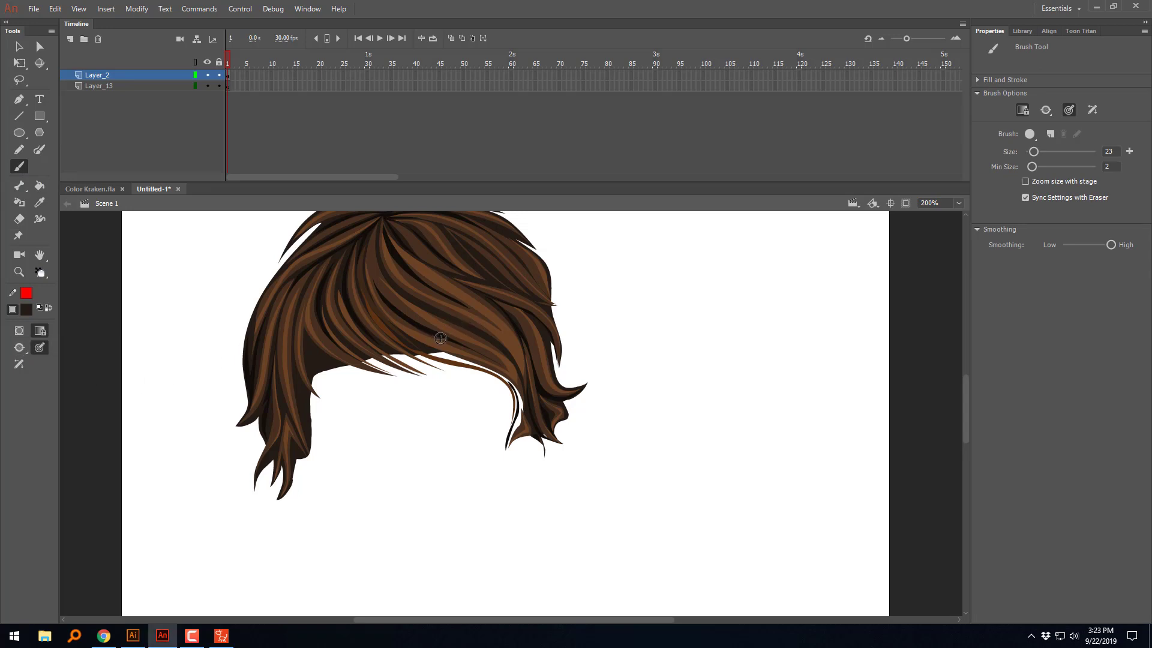
pyautogui.moveTo(440, 338)
pyautogui.mouseDown()
pyautogui.moveTo(427, 347)
pyautogui.moveTo(513, 378)
pyautogui.moveTo(527, 408)
pyautogui.moveTo(496, 364)
pyautogui.moveTo(458, 354)
pyautogui.moveTo(501, 367)
pyautogui.moveTo(521, 431)
pyautogui.mouseUp()
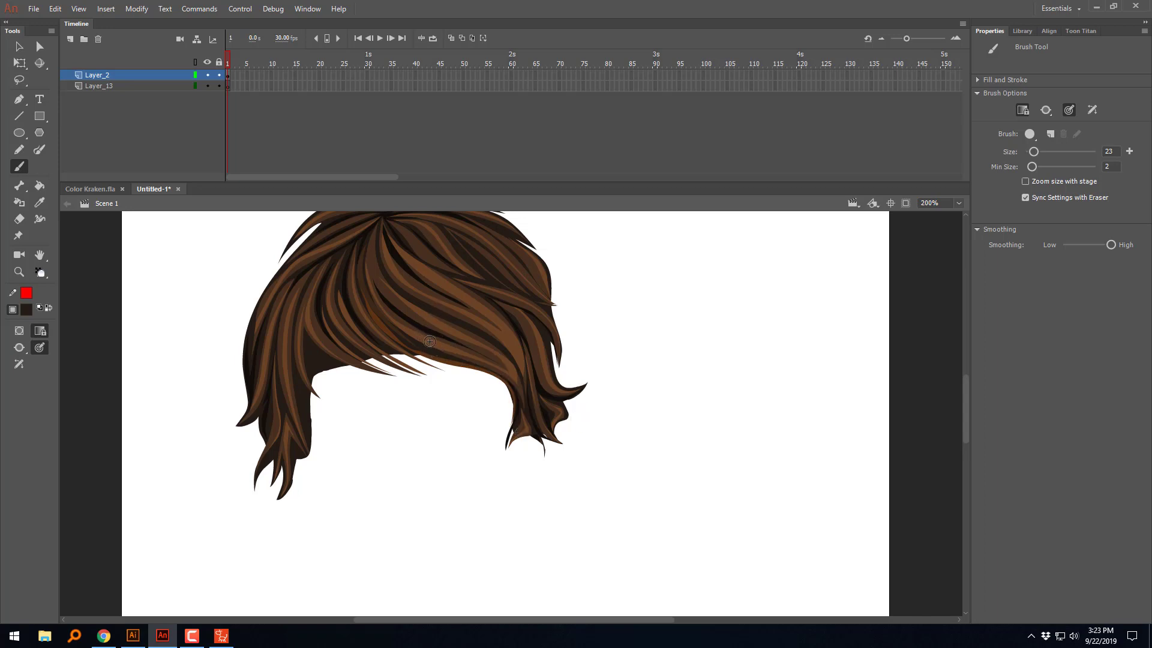
pyautogui.moveTo(454, 356); pyautogui.dragTo(367, 330)
# Step: Delete the dark patch between the left fringe and side lock, and check the adjoining dark shape
pyautogui.press('v')
pyautogui.click(334, 369)
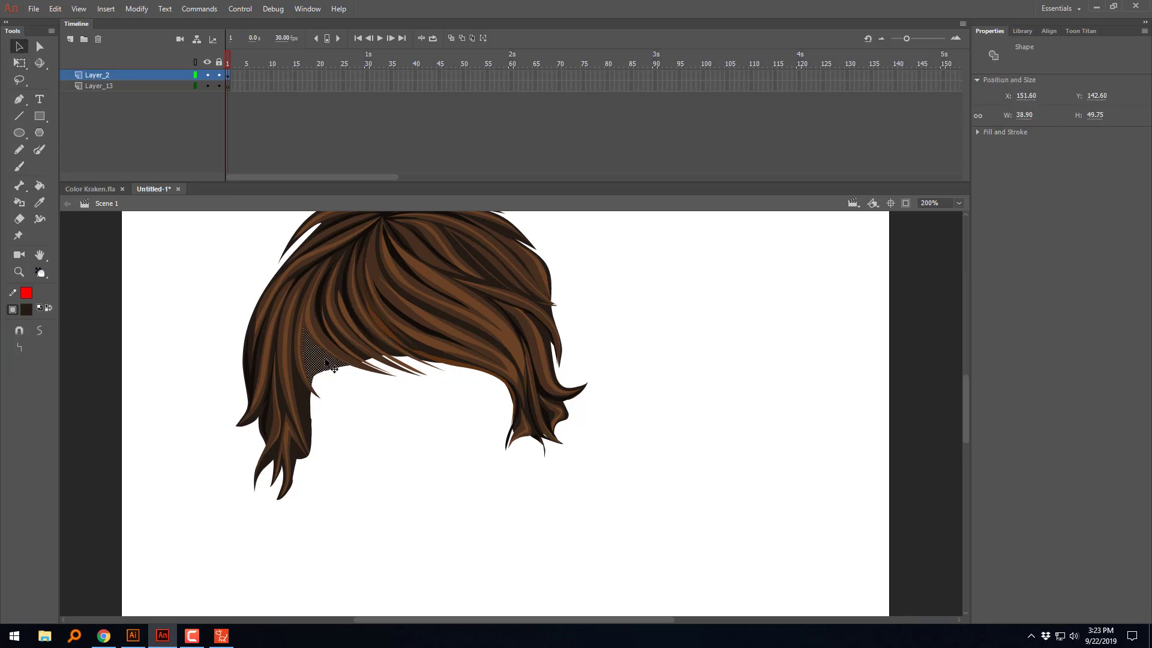
pyautogui.press('Delete')
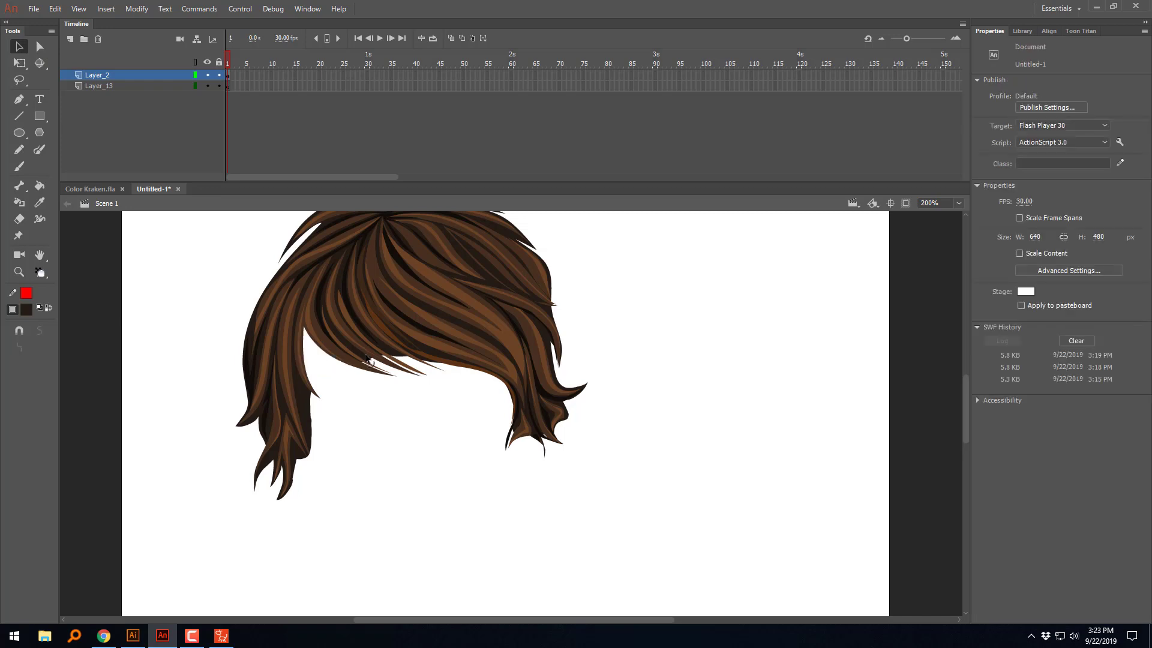
pyautogui.click(367, 360)
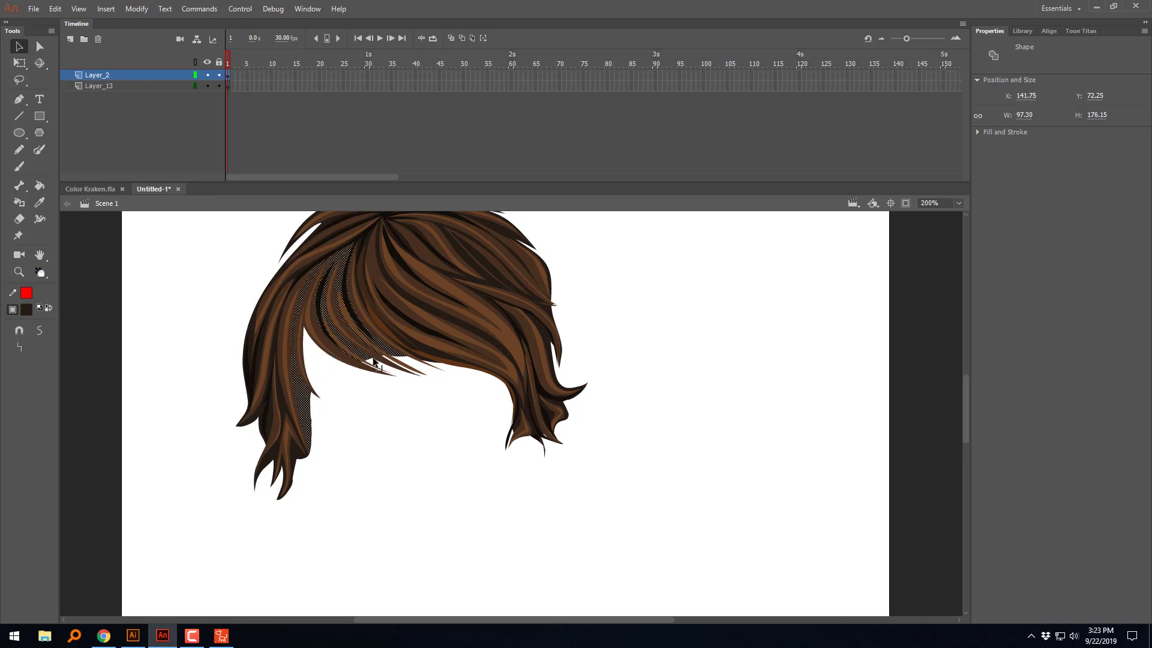
pyautogui.click(404, 409)
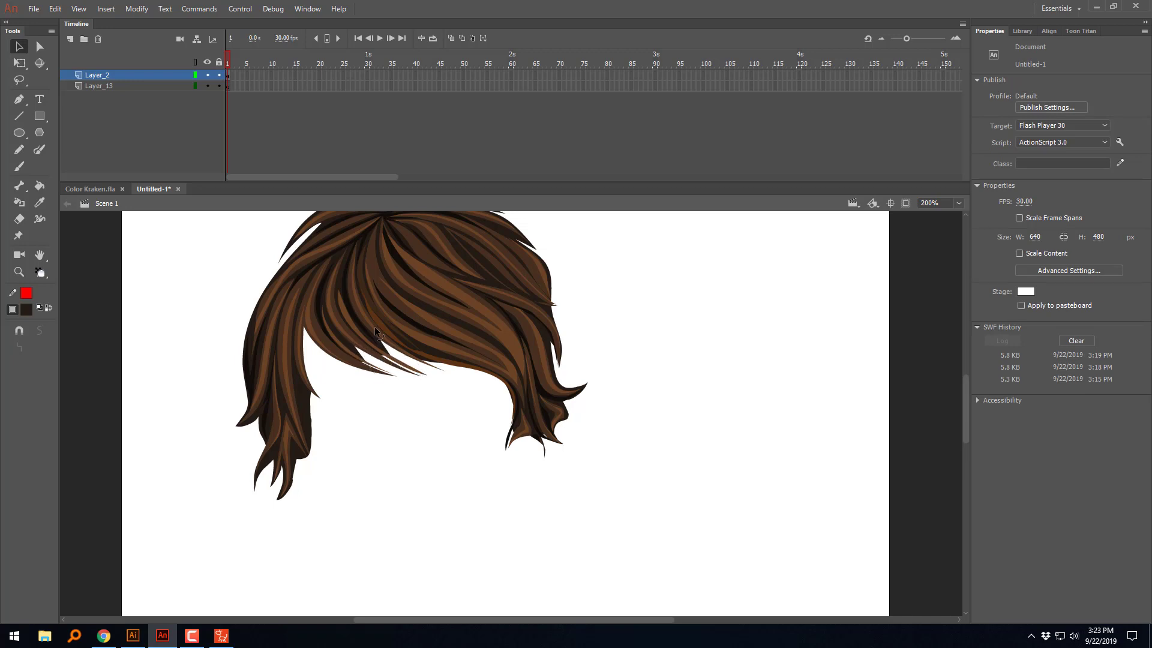
# Step: Trim the dark fill along the left side lock's inner edge to follow the brown strand, and turn on object snapping
pyautogui.click(310, 416)
pyautogui.click(354, 412)
pyautogui.moveTo(280, 348); pyautogui.dragTo(289, 389)
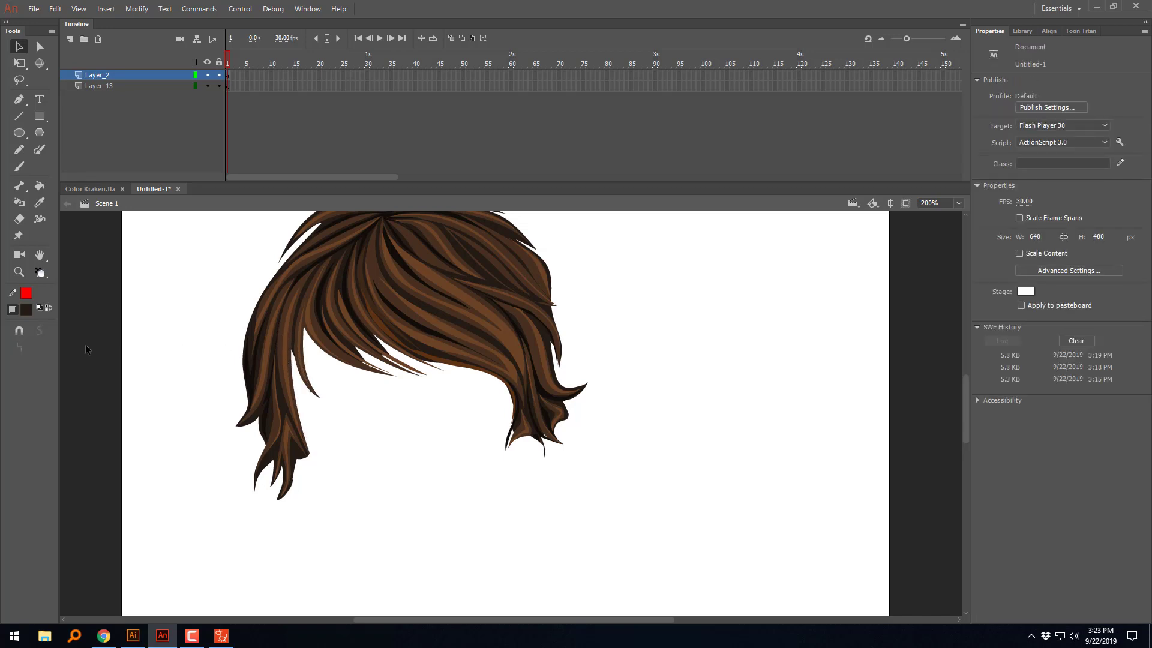
pyautogui.click(23, 331)
pyautogui.moveTo(282, 343); pyautogui.dragTo(289, 382)
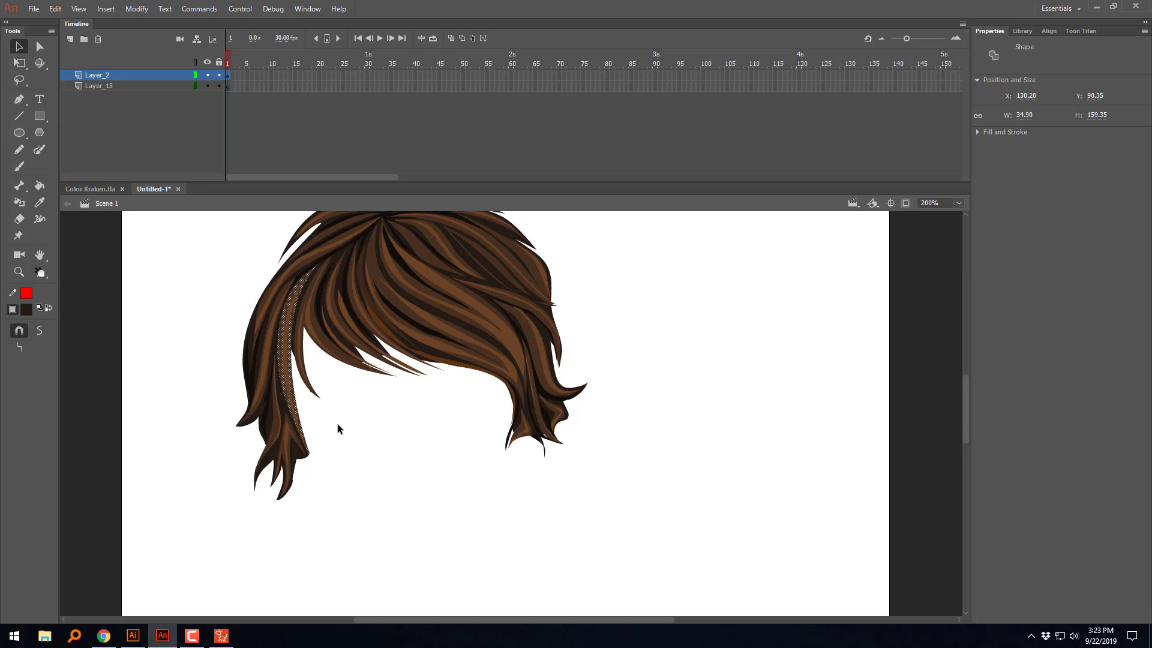
pyautogui.click(303, 460)
pyautogui.click(395, 468)
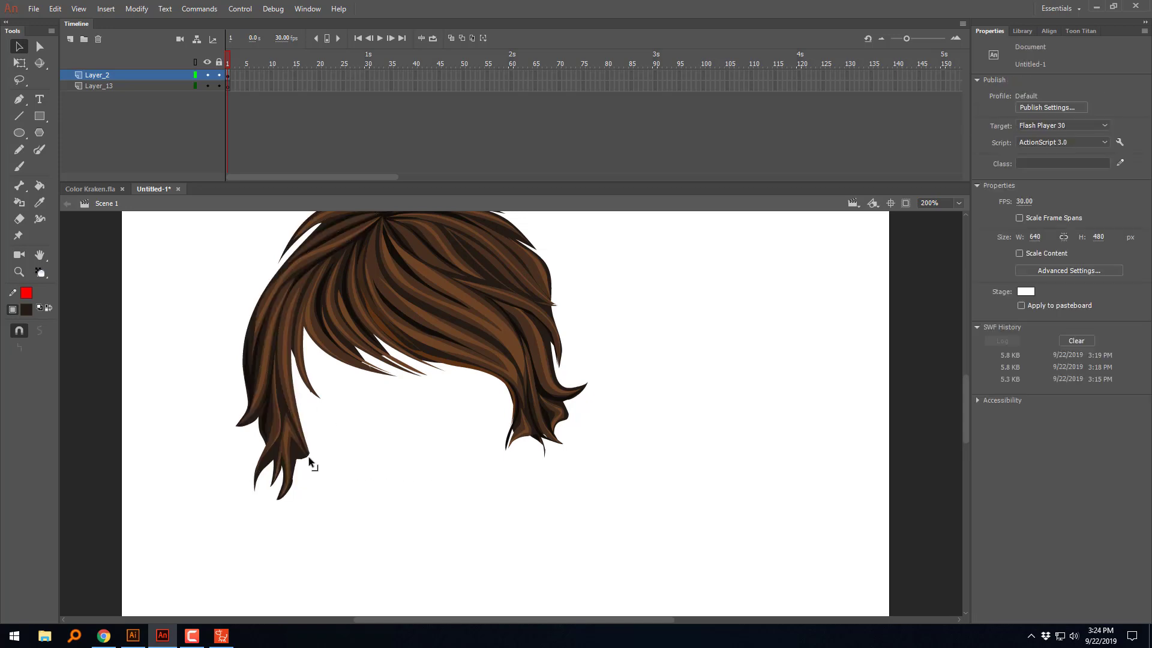
# Step: Clean up the lower tips of the left side lock so they taper to points
pyautogui.click(308, 457)
pyautogui.click(382, 443)
pyautogui.moveTo(292, 489); pyautogui.dragTo(275, 502)
pyautogui.click(302, 459)
pyautogui.click(362, 458)
pyautogui.scroll(4, 656, 297)
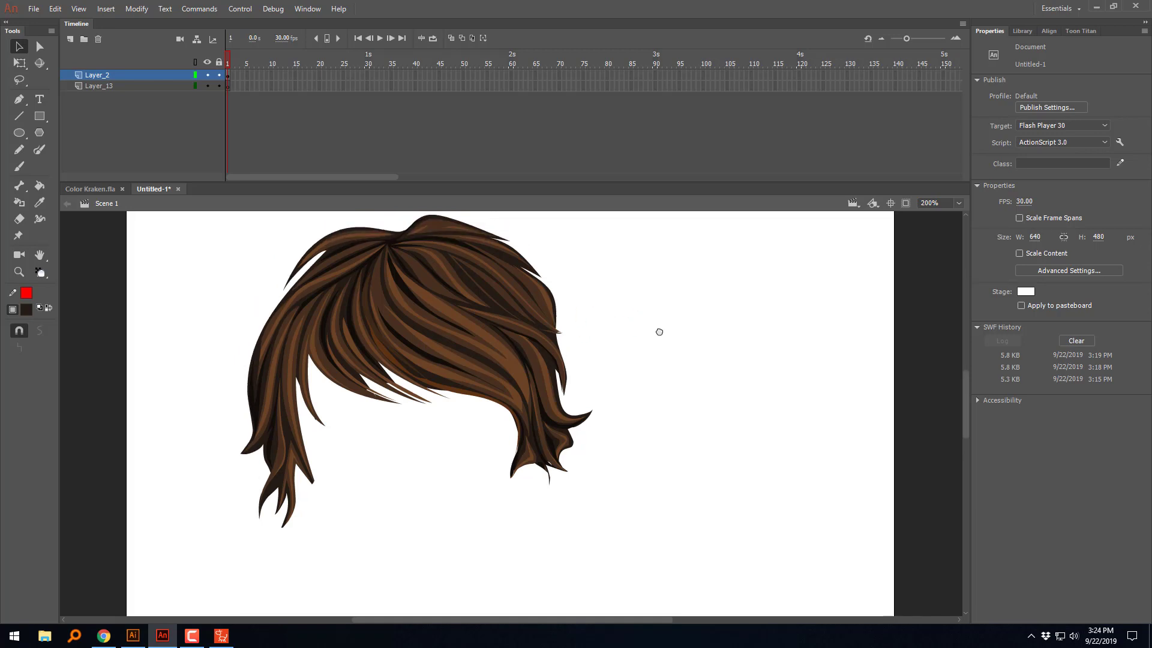
pyautogui.moveTo(640, 379); pyautogui.dragTo(627, 332)
pyautogui.scroll(4, 606, 326)
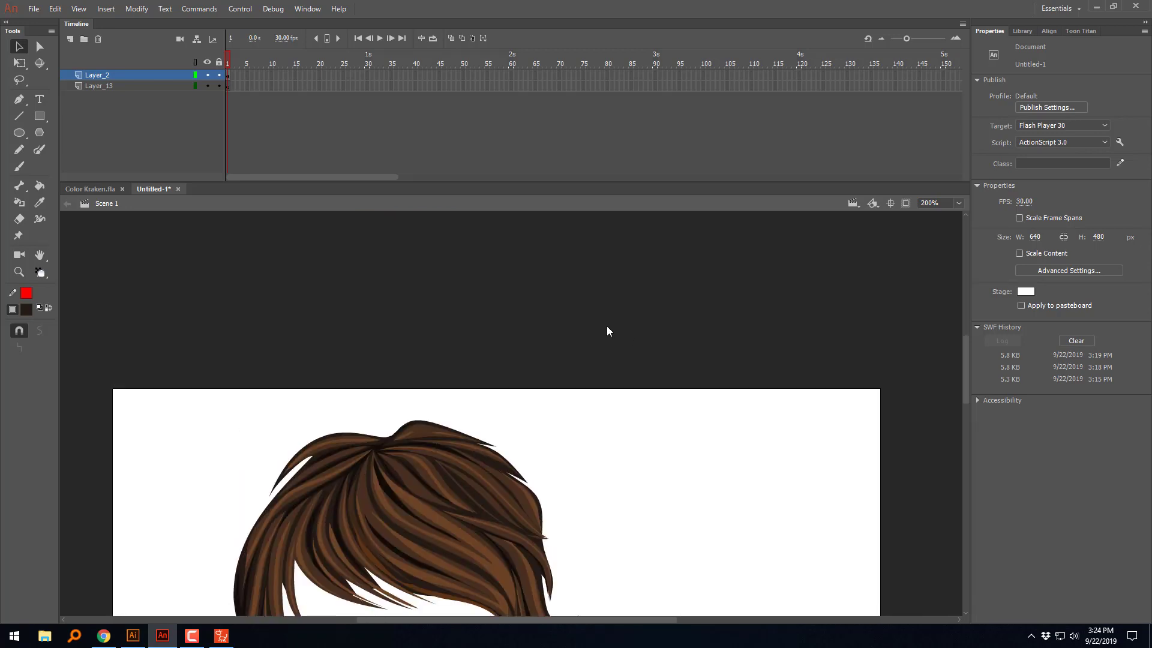
pyautogui.moveTo(664, 383); pyautogui.dragTo(694, 377)
pyautogui.scroll(-6, 655, 300)
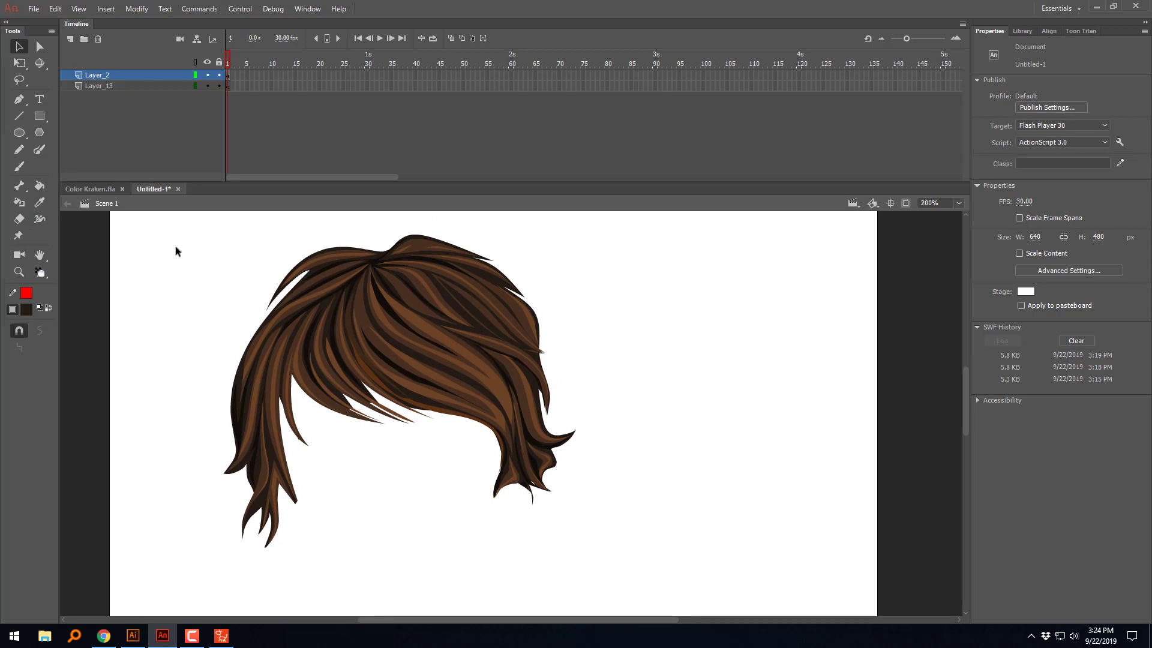
# Step: Draw a red pencil line across the crown as a cutting guide and delete the hair pieces above it, starting right of the parting
pyautogui.click(27, 150)
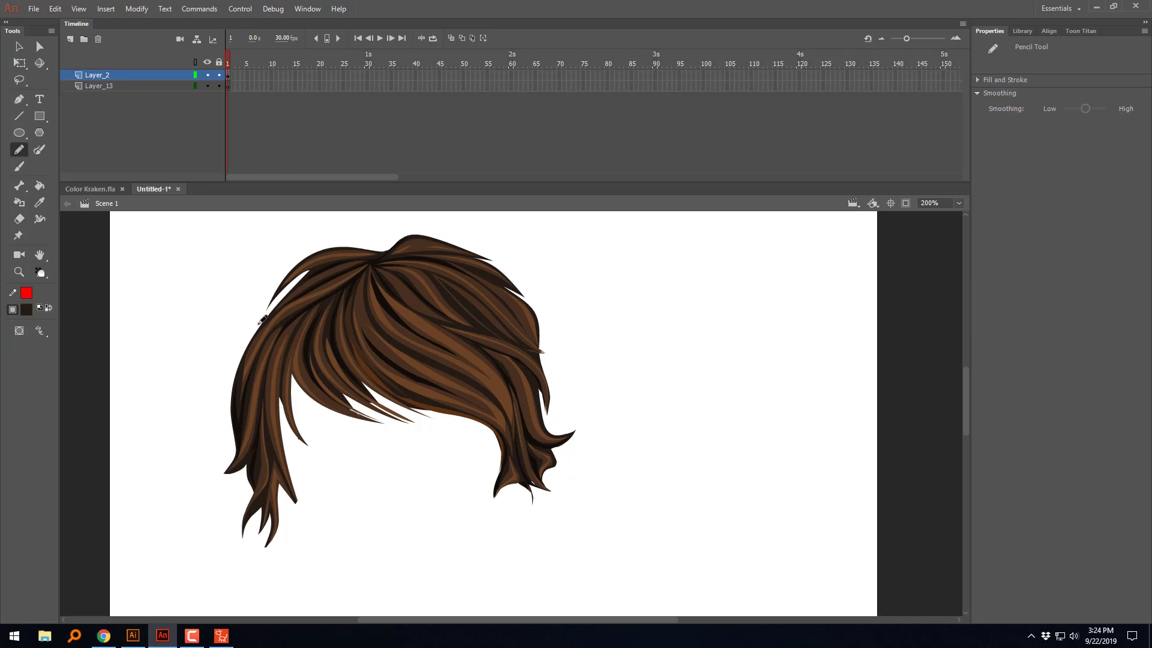
pyautogui.moveTo(240, 347)
pyautogui.mouseDown()
pyautogui.moveTo(295, 291)
pyautogui.moveTo(397, 252)
pyautogui.moveTo(487, 261)
pyautogui.moveTo(574, 293)
pyautogui.mouseUp()
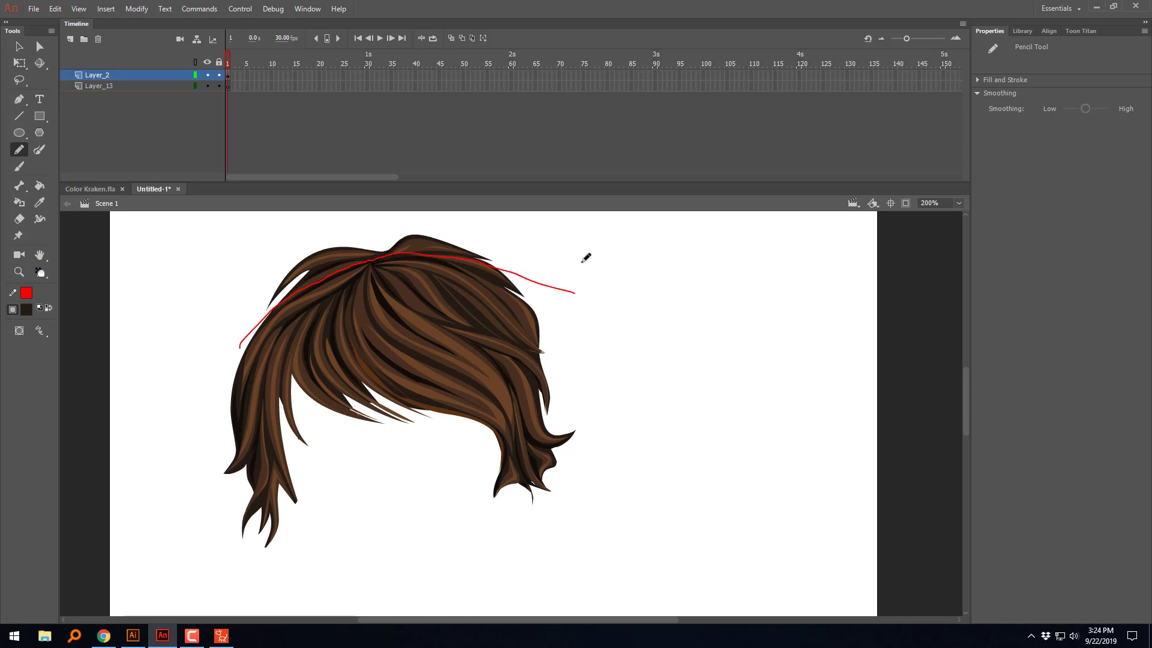
pyautogui.press('v')
pyautogui.click(484, 251)
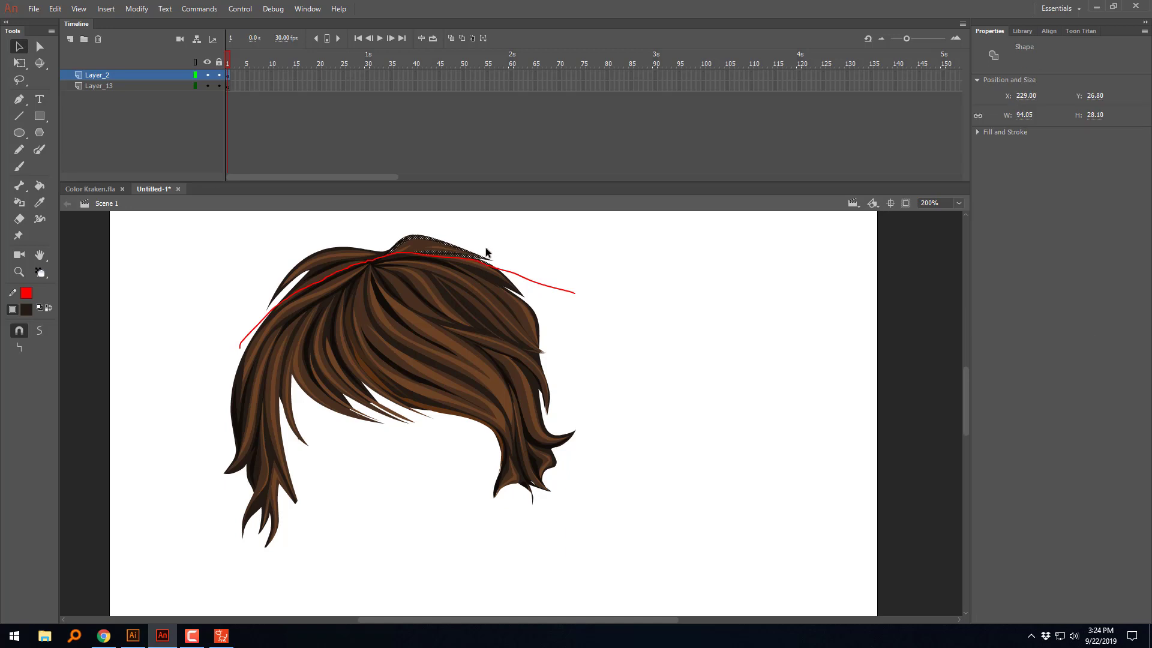
pyautogui.press('Delete')
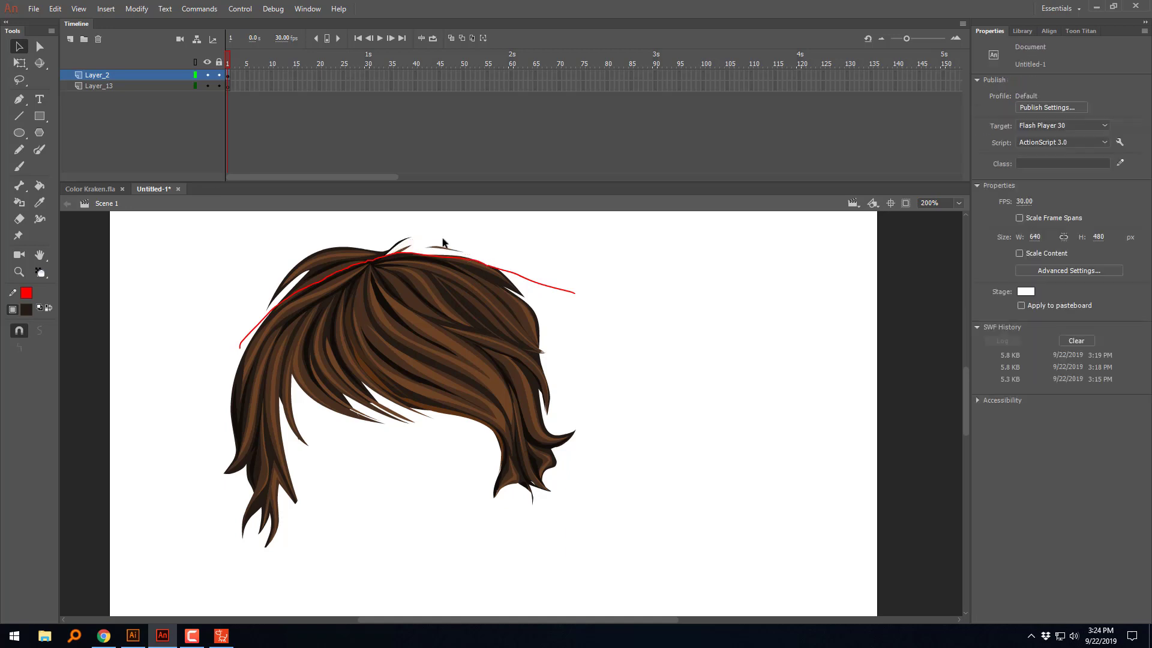
pyautogui.click(445, 245)
pyautogui.press('Delete')
pyautogui.click(406, 248)
pyautogui.press('Delete')
# Step: Delete the remaining hair pieces above the red line, mainly the strands left of the parting
pyautogui.click(366, 257)
pyautogui.press('Delete')
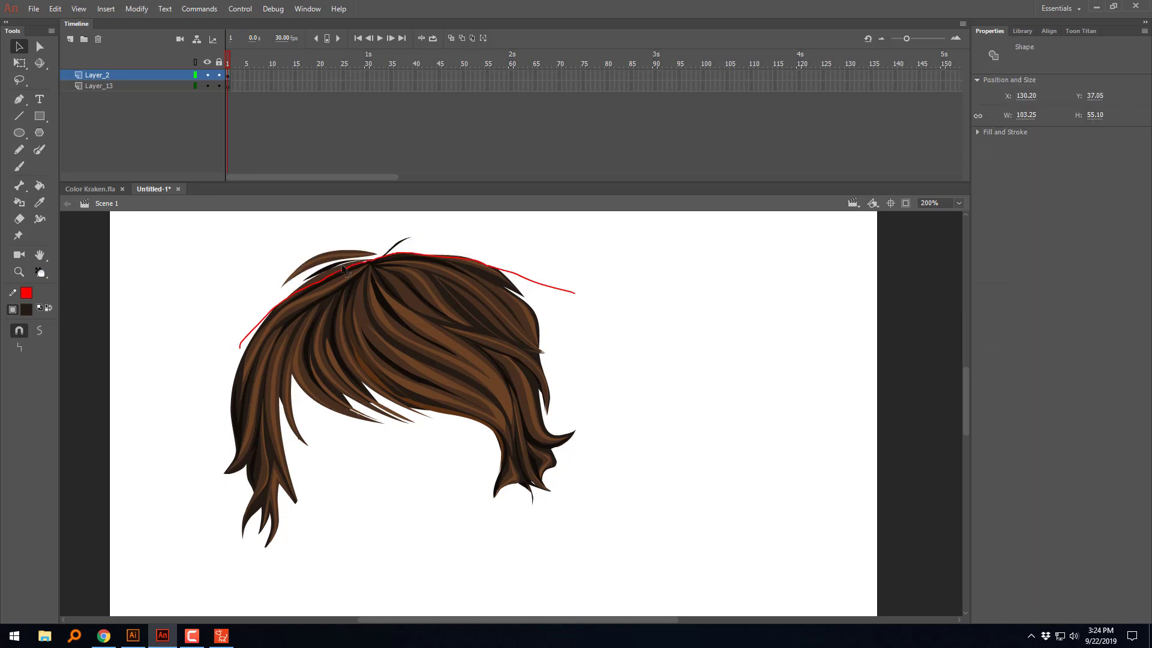
pyautogui.click(342, 269)
pyautogui.press('Delete')
pyautogui.click(354, 262)
pyautogui.press('Delete')
pyautogui.click(367, 252)
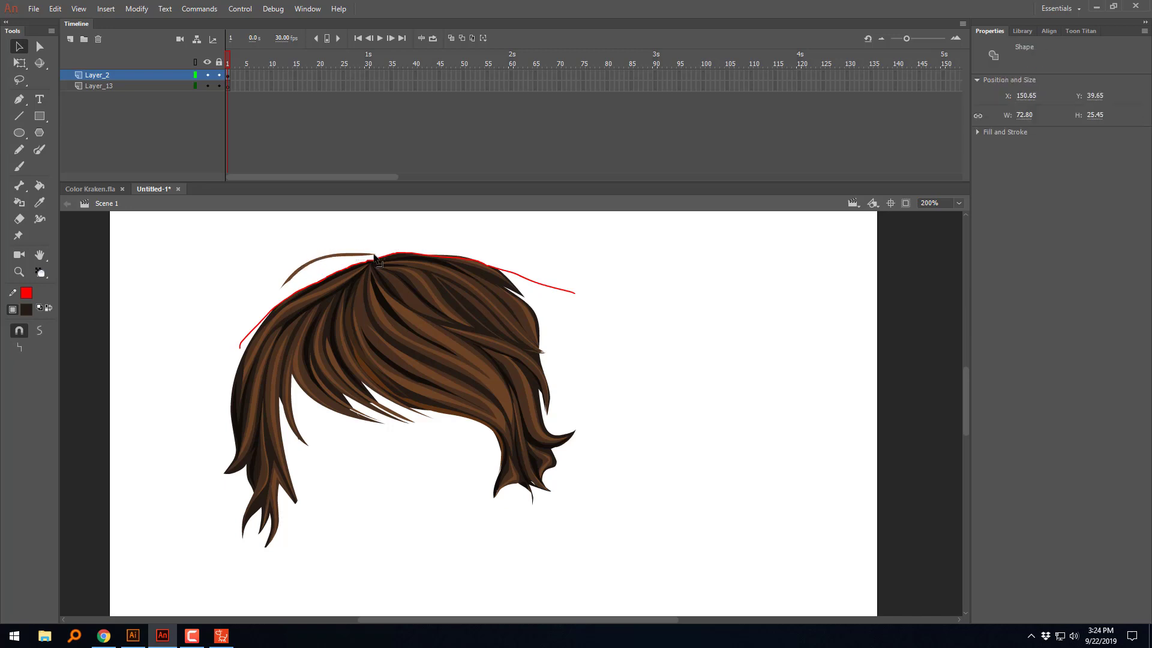
pyautogui.press('Delete')
pyautogui.click(366, 254)
pyautogui.press('Delete')
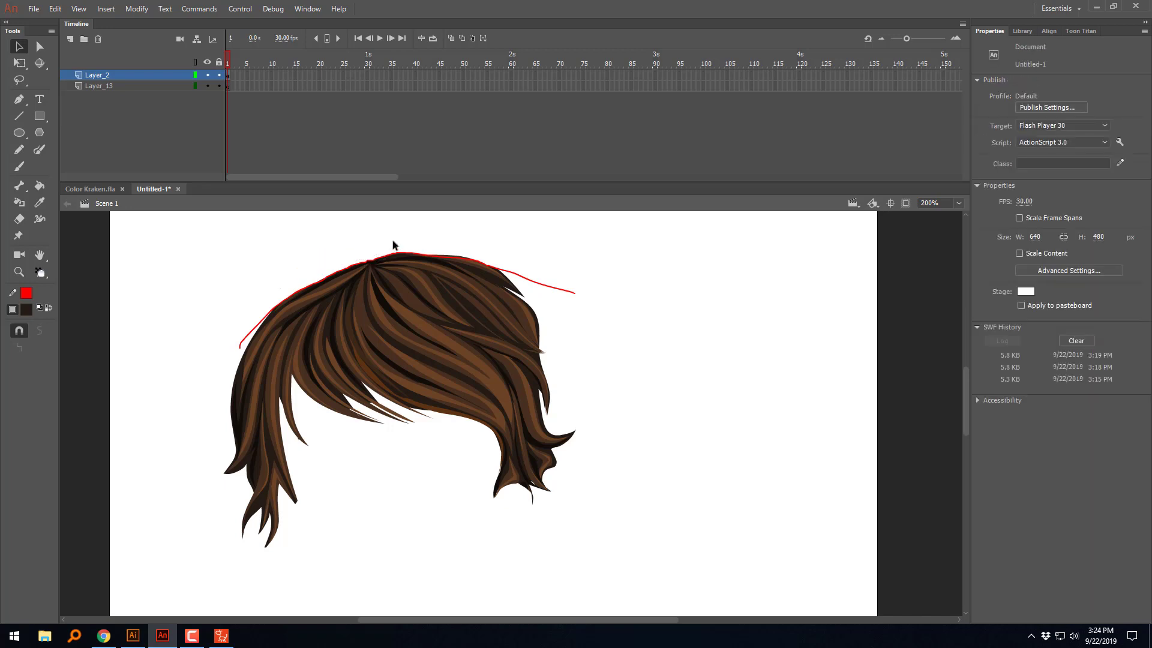
pyautogui.click(460, 260)
pyautogui.press('Delete')
# Step: Smooth the entire red cutting line repeatedly to even out the hair's upper edge
pyautogui.click(519, 276)
pyautogui.doubleClick(519, 277)
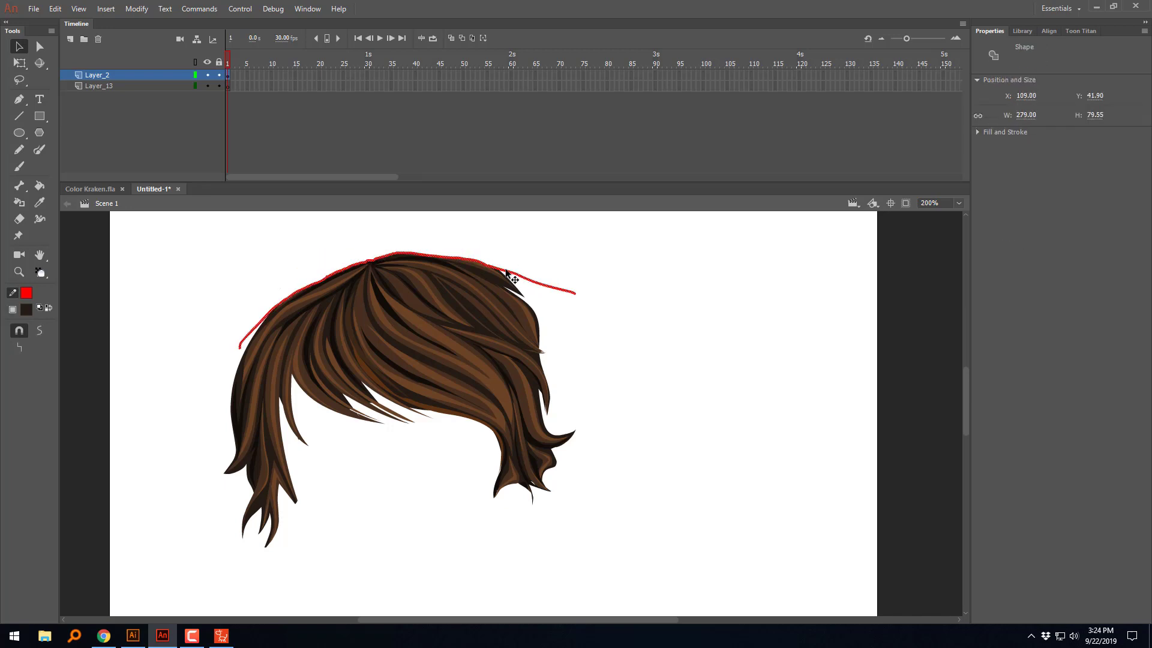
pyautogui.click(39, 330)
pyautogui.click(39, 330)
pyautogui.click(39, 330)
pyautogui.click(39, 330)
pyautogui.click(39, 330)
pyautogui.click(39, 330)
pyautogui.click(39, 329)
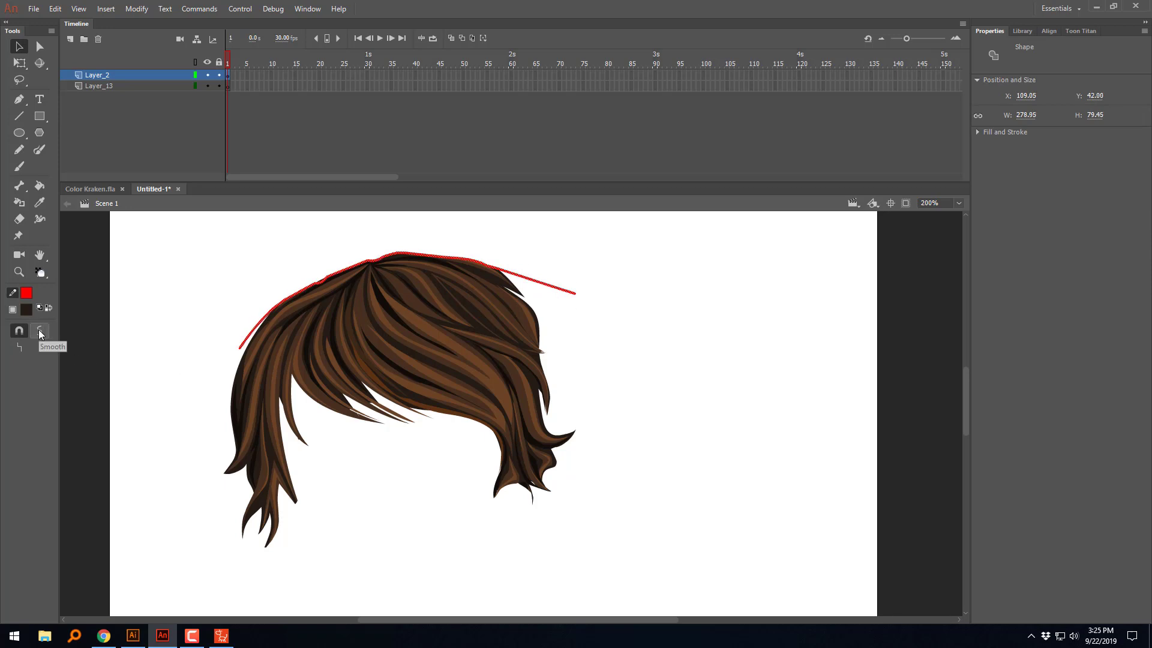
pyautogui.click(39, 329)
pyautogui.click(39, 330)
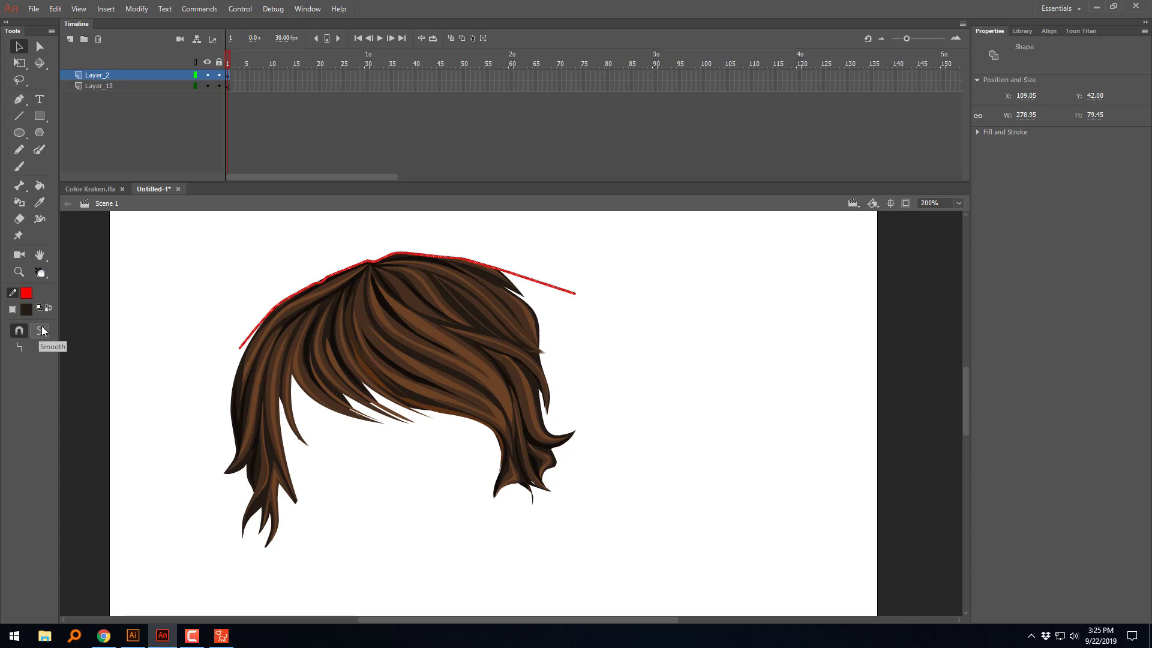
# Step: Delete the red cutting line from the top of the hair
pyautogui.click(594, 262)
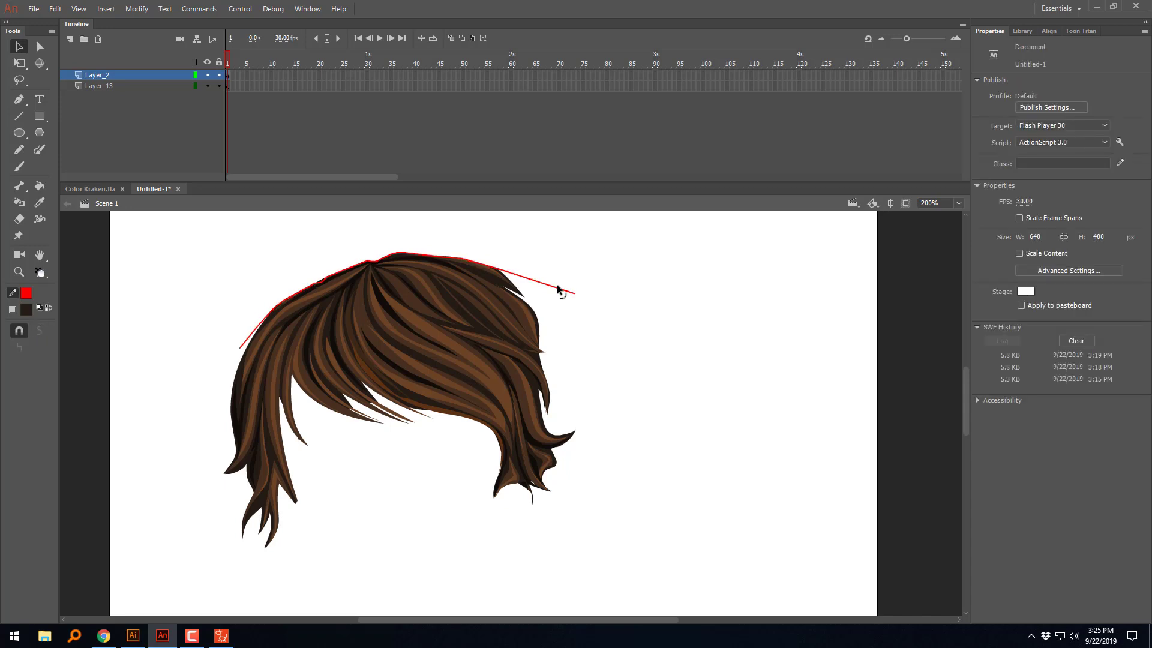
pyautogui.click(559, 289)
pyautogui.press('Delete')
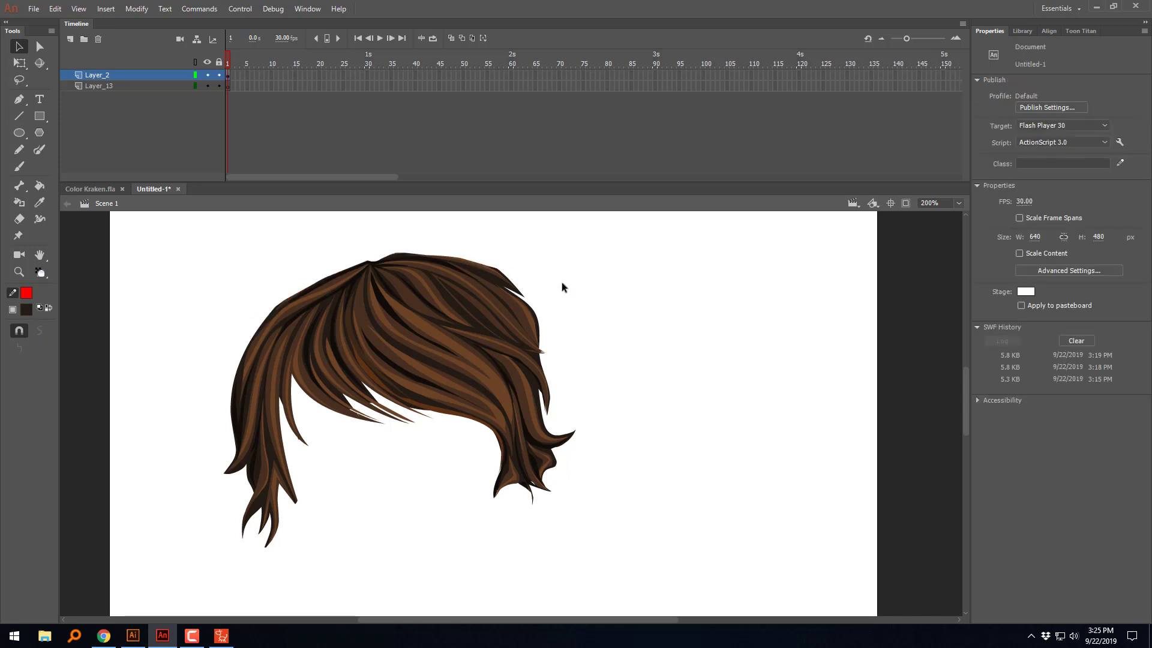
# Step: Optimize the curves of the whole front hair drawing with the current settings
pyautogui.moveTo(582, 236)
pyautogui.mouseDown()
pyautogui.moveTo(312, 531)
pyautogui.moveTo(176, 586)
pyautogui.mouseUp()
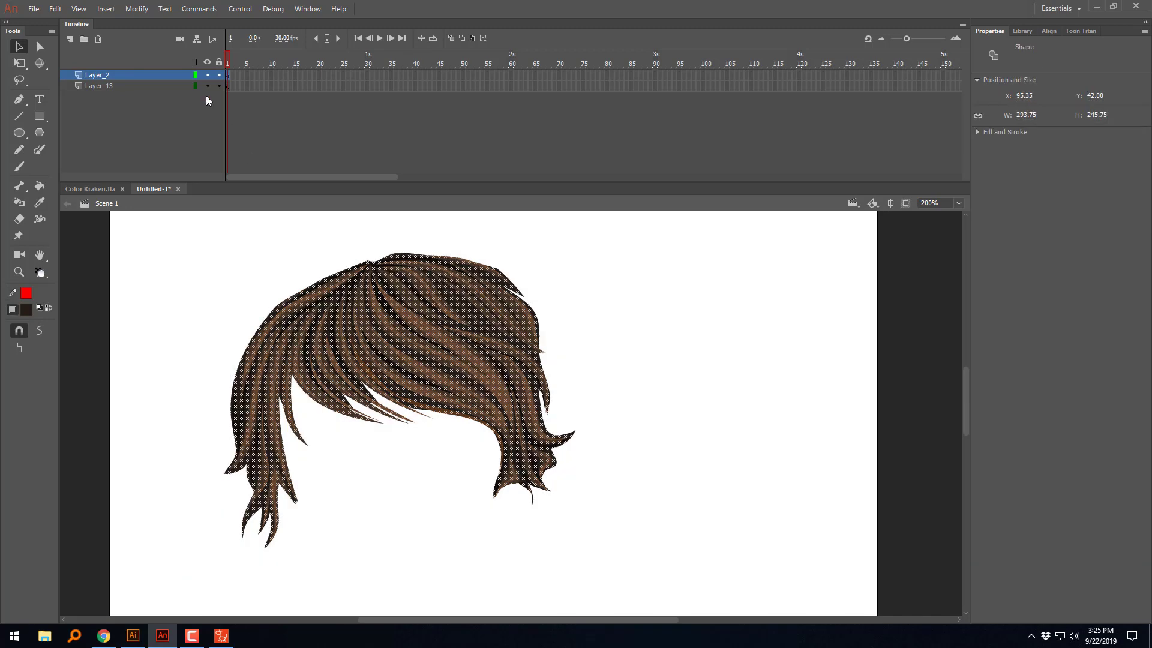
pyautogui.click(140, 12)
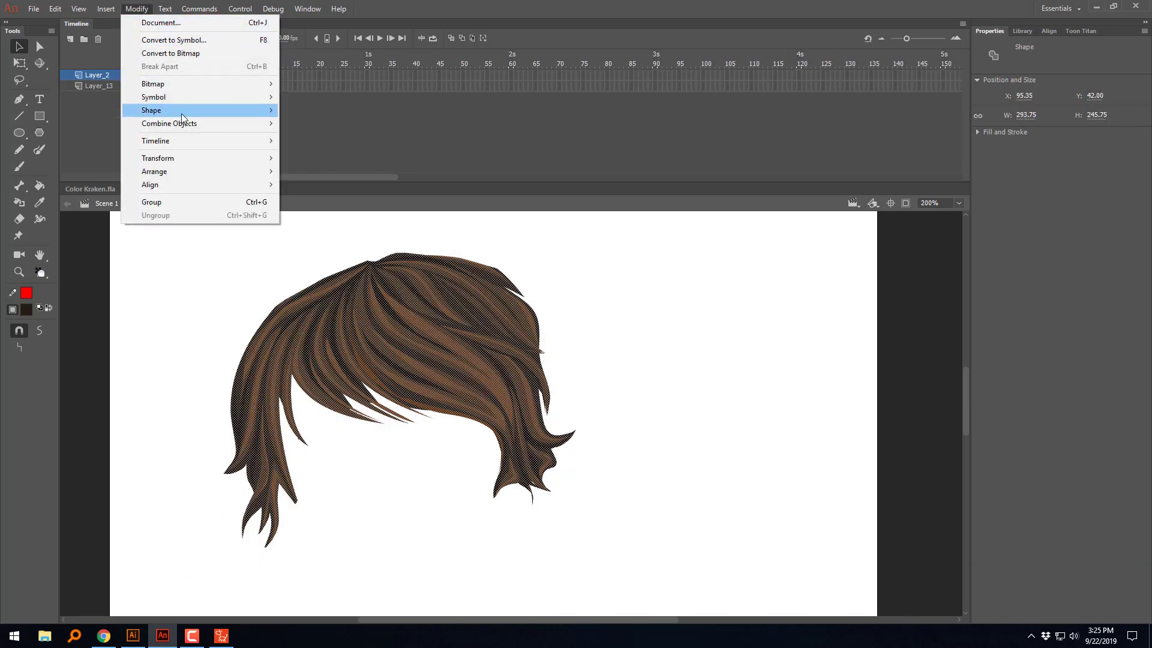
pyautogui.moveTo(184, 110)
pyautogui.click(344, 163)
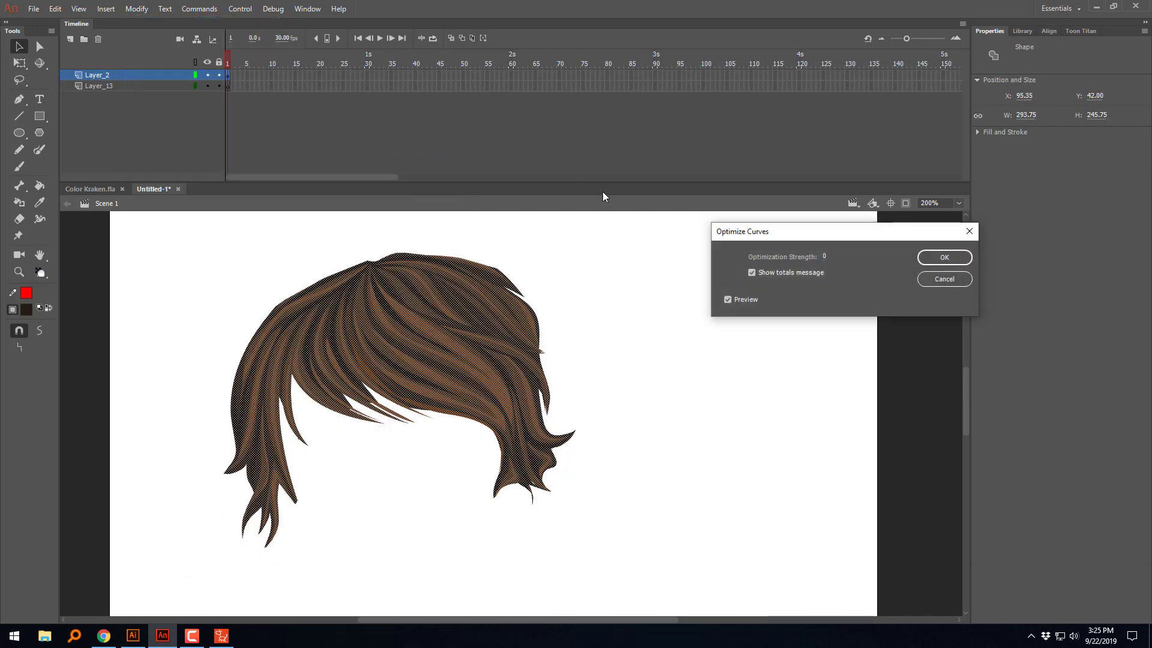
pyautogui.click(950, 260)
pyautogui.click(898, 304)
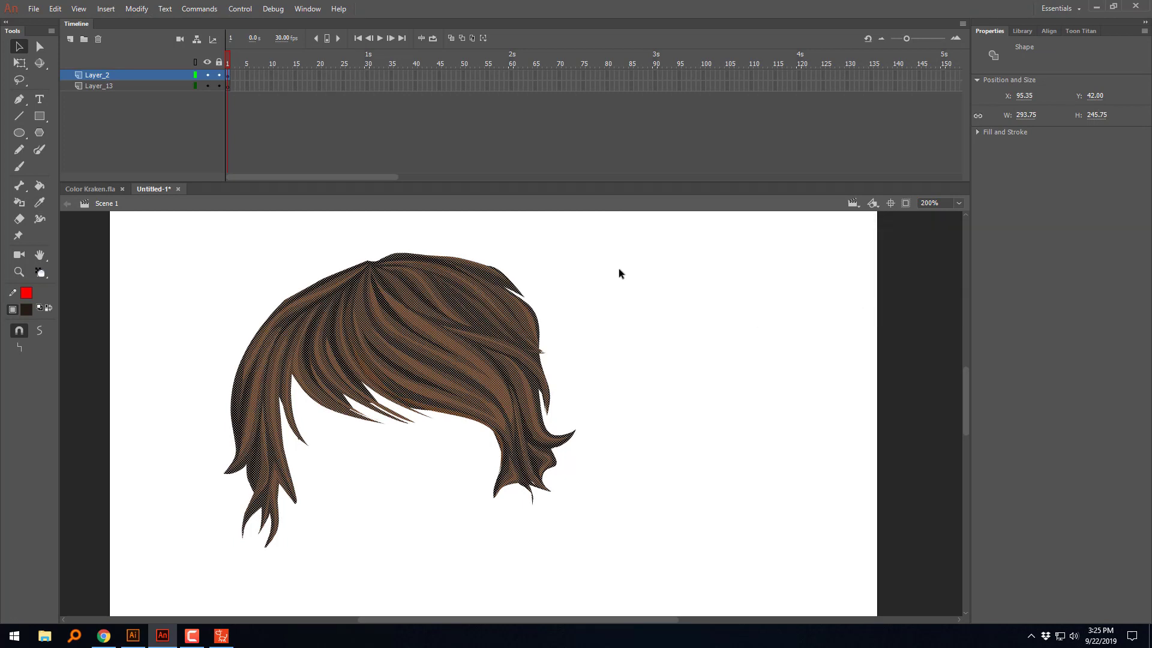
pyautogui.click(646, 365)
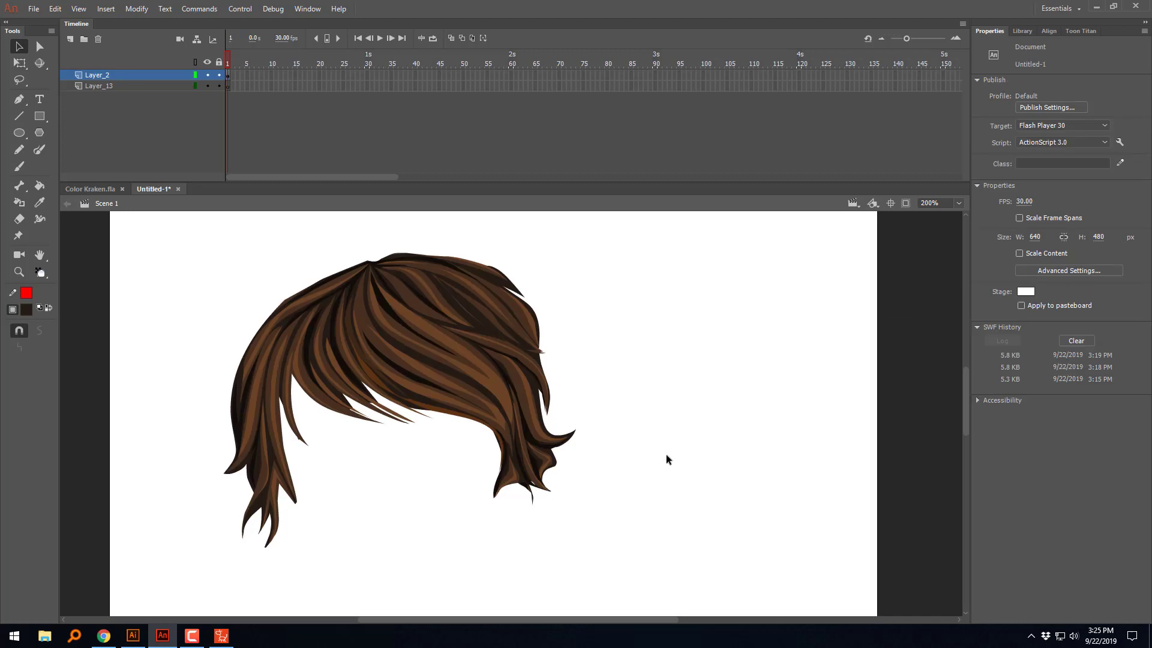
# Step: Smooth the whole front hair drawing twice
pyautogui.moveTo(622, 220); pyautogui.dragTo(136, 580)
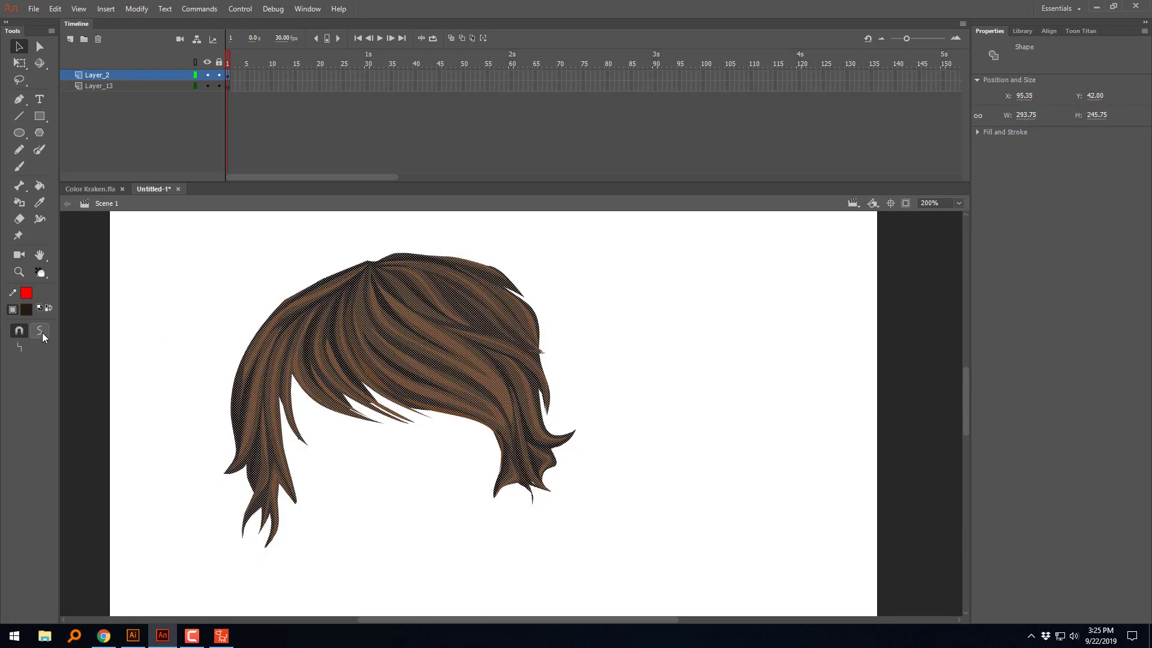
pyautogui.click(40, 331)
pyautogui.click(40, 330)
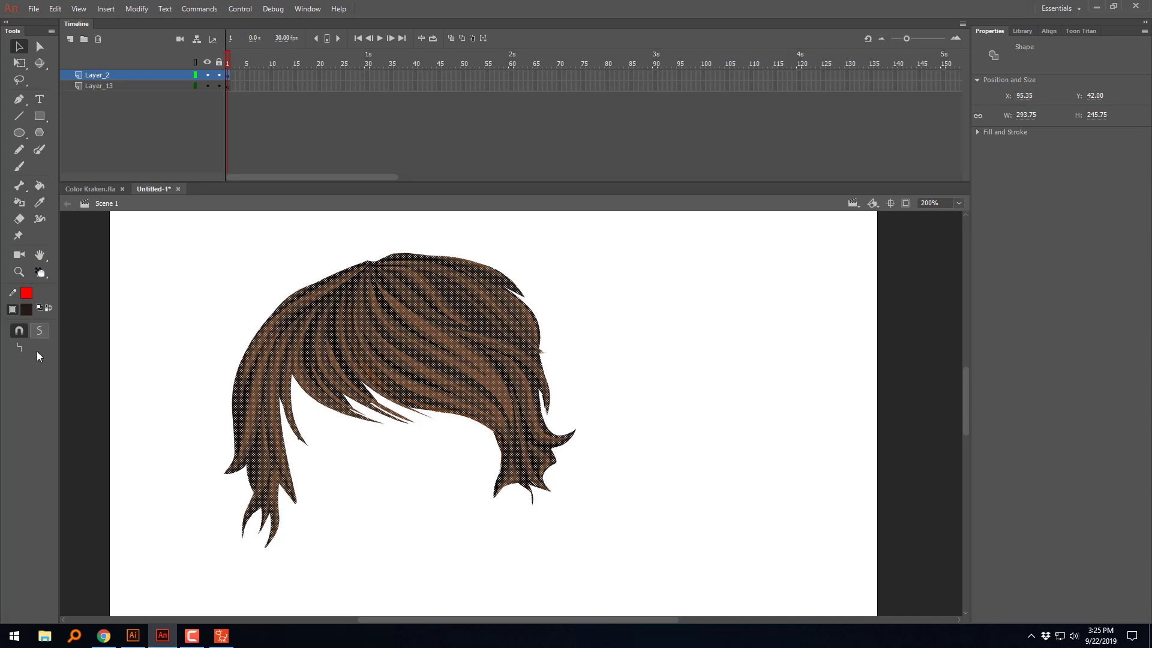
pyautogui.click(614, 326)
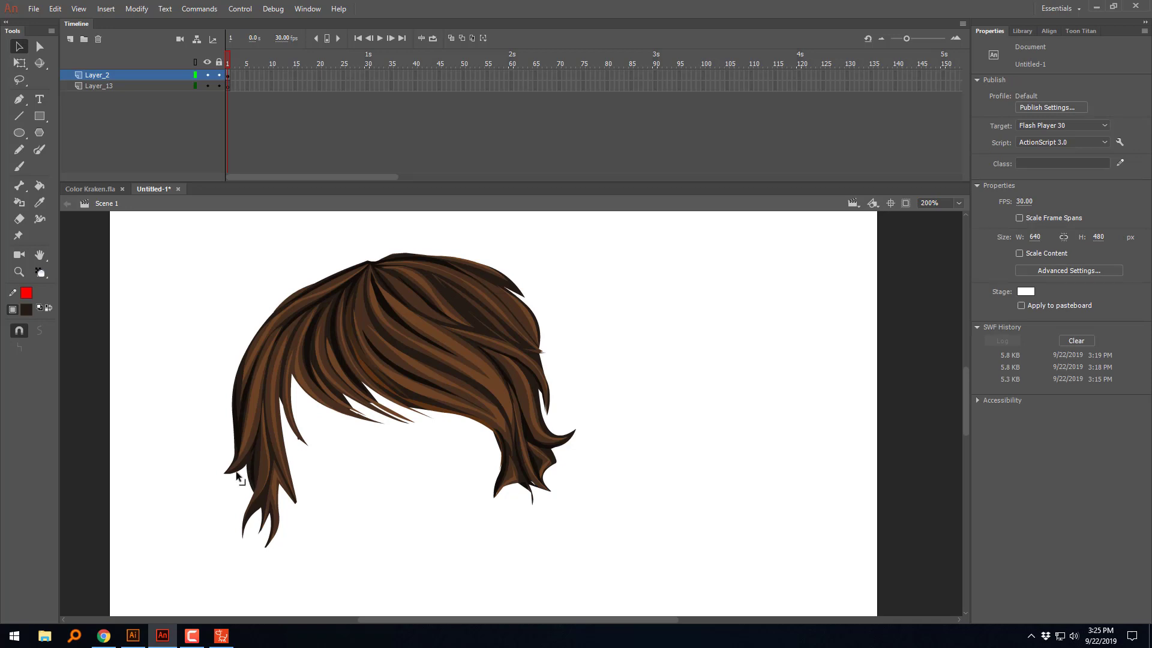
# Step: Export the hair as an SWF movie named FrontHair in the desktop's New folder
pyautogui.hotkey('ctrl', 'alt', 'shift', 's')
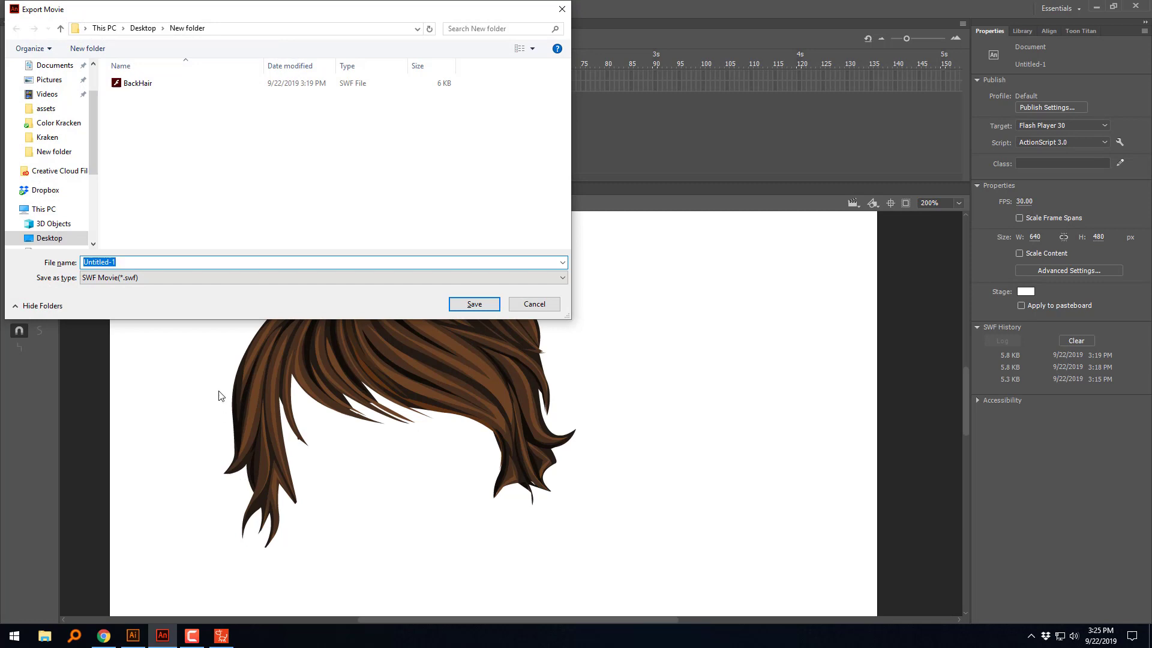
pyautogui.write('FrontHair')
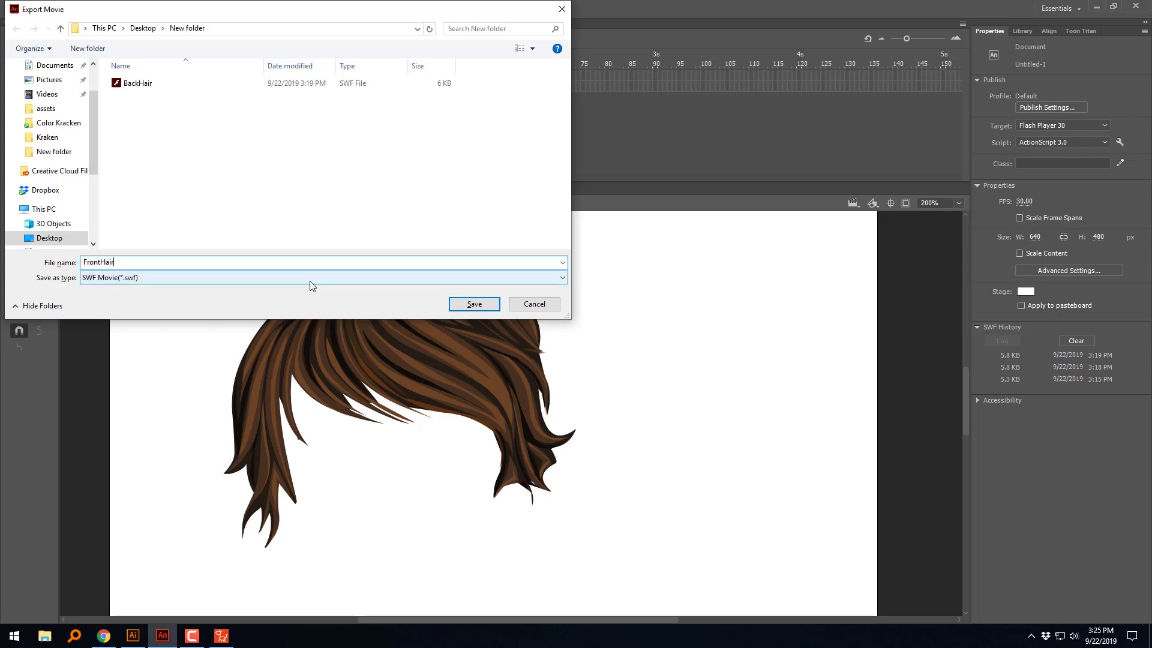
pyautogui.click(461, 305)
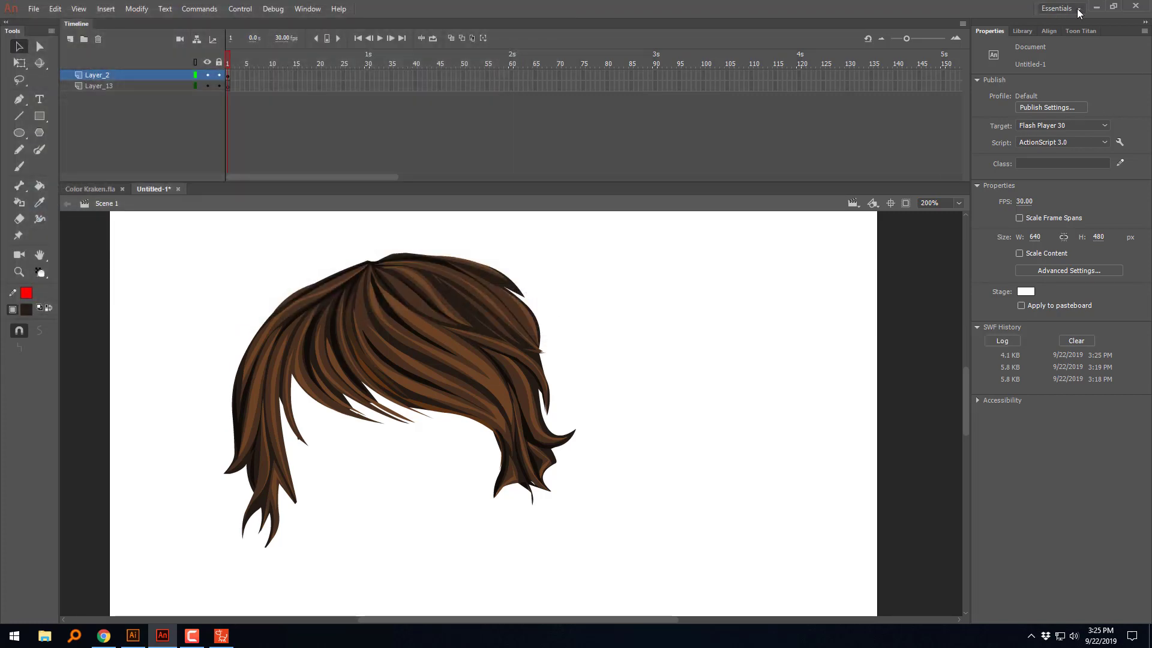
# Step: Switch to CrazyTalk Animator and replace the 01_HairFront sprite with the FrontHair SWF file
pyautogui.click(1095, 6)
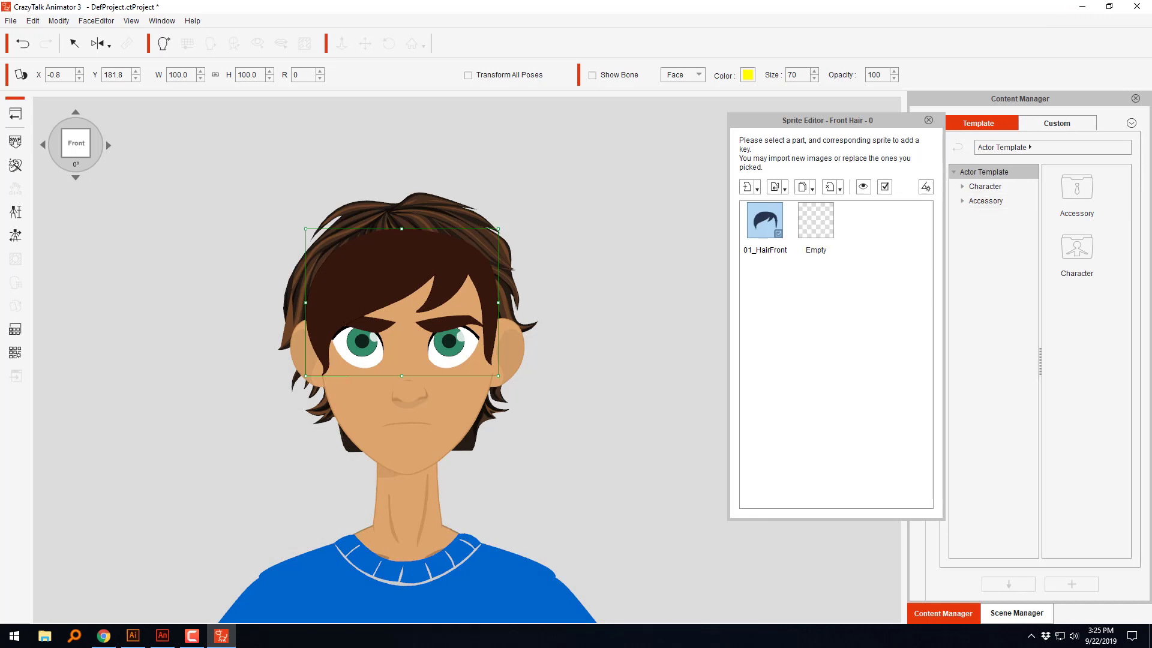
pyautogui.click(769, 224)
pyautogui.click(769, 223)
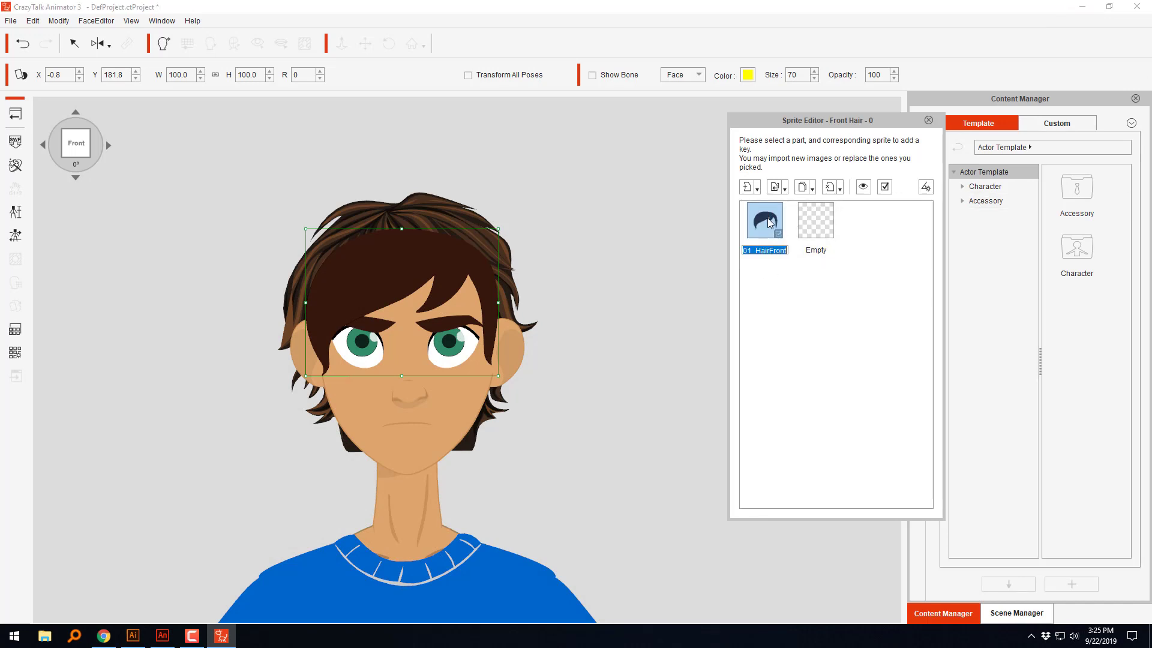
pyautogui.click(778, 187)
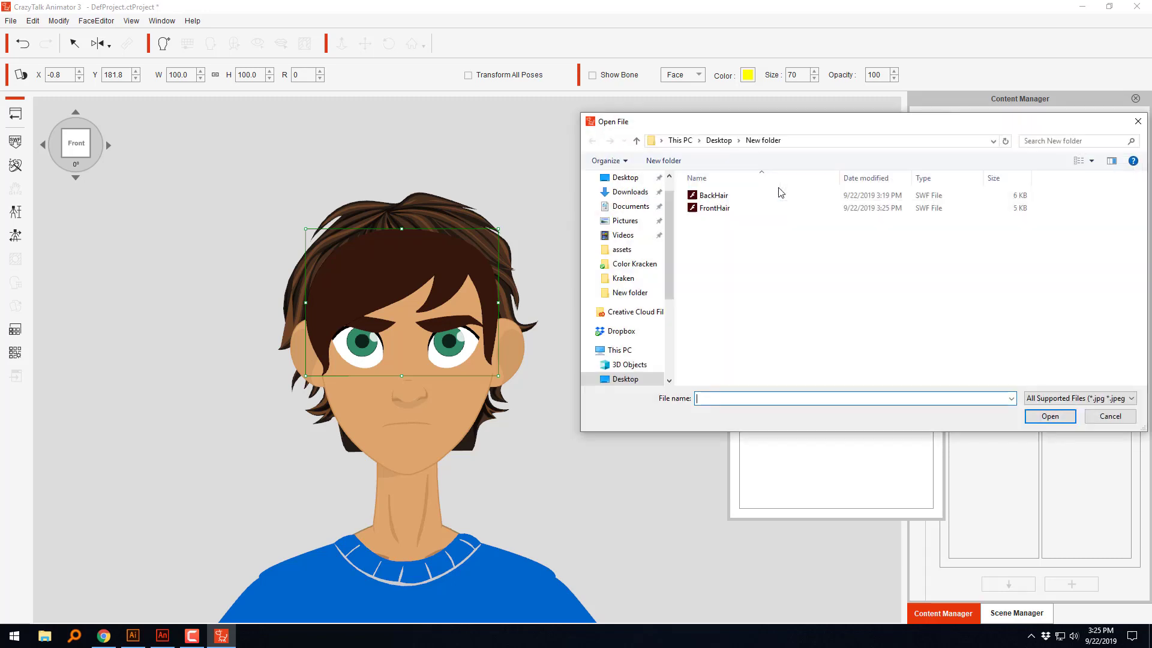
pyautogui.click(715, 208)
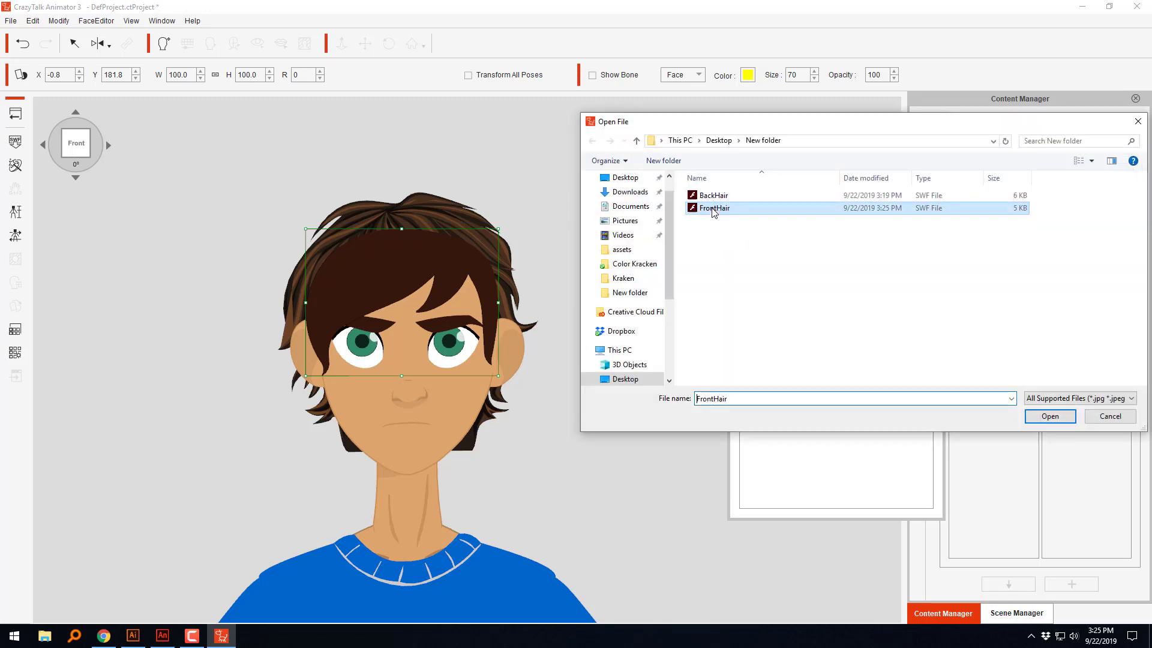
pyautogui.click(1049, 416)
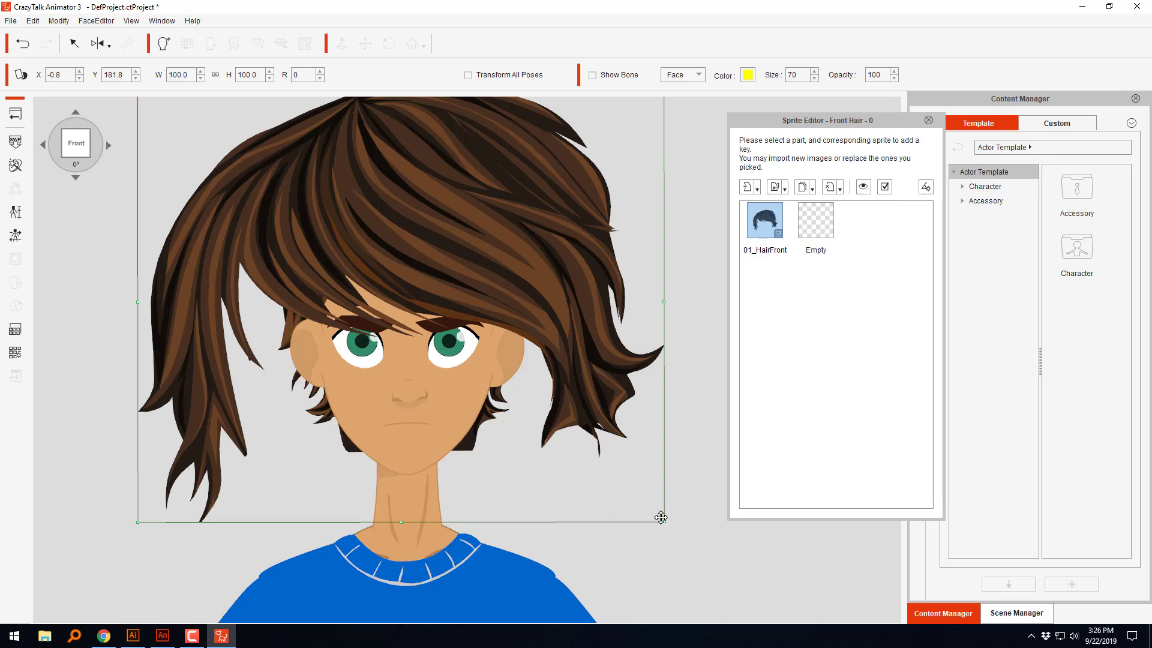
# Step: Scale the front hair sprite proportionally to about 47.2 and position it on the head at about X 0.2, Y 181.3
pyautogui.moveTo(660, 517); pyautogui.dragTo(544, 401)
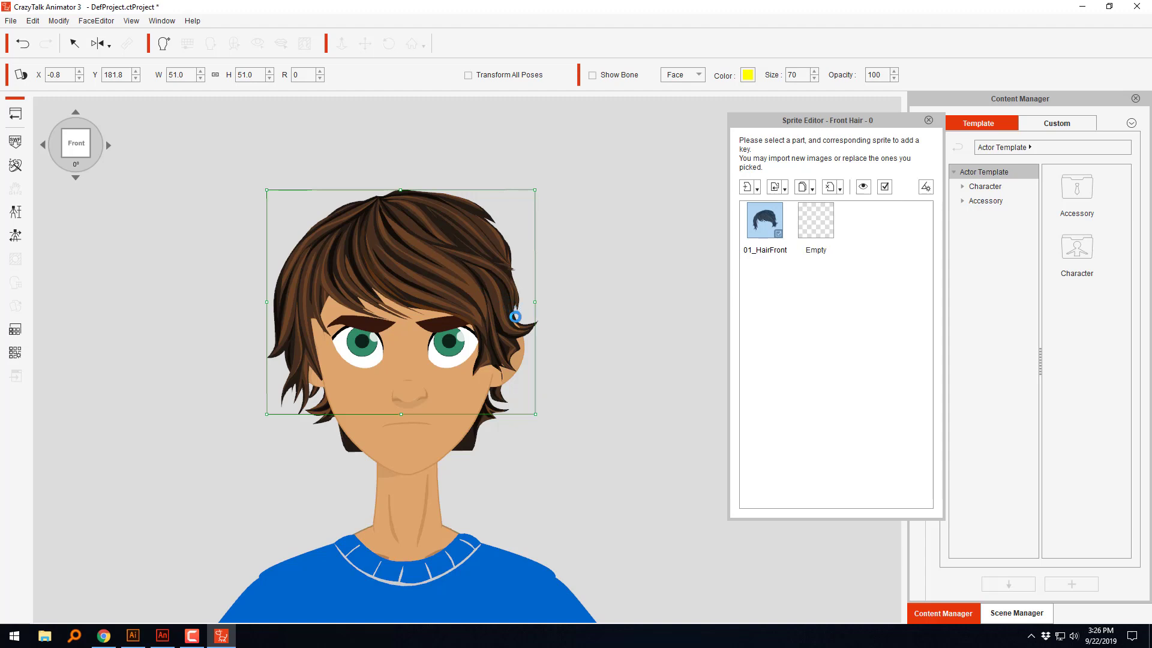
pyautogui.moveTo(515, 317); pyautogui.dragTo(496, 290)
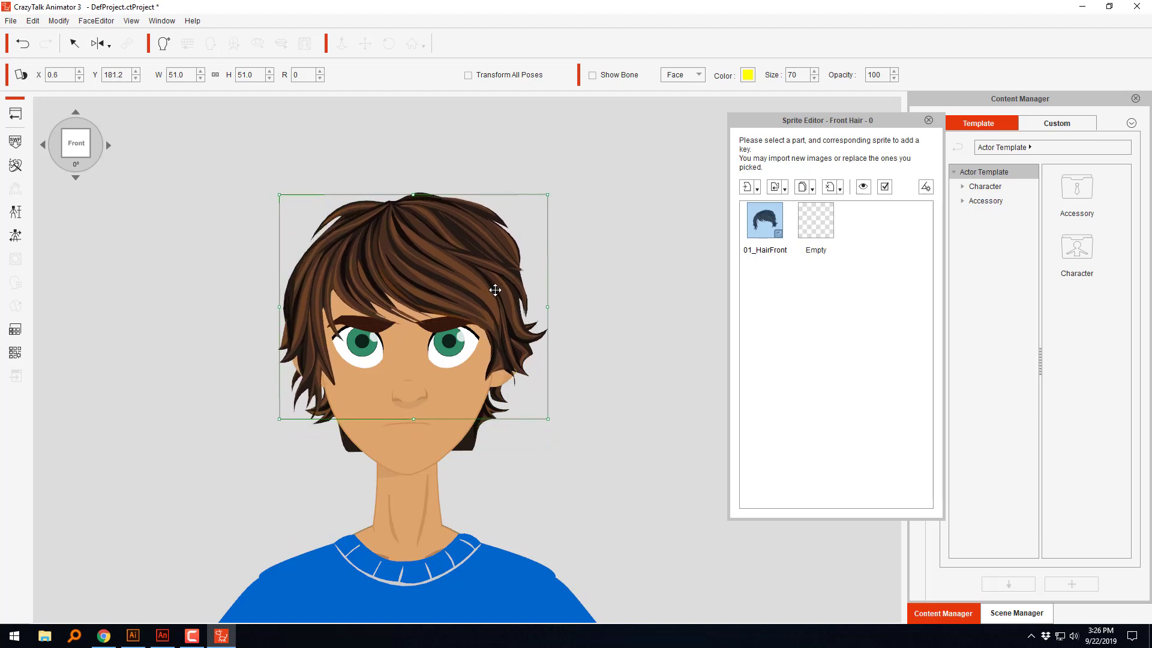
pyautogui.moveTo(544, 193); pyautogui.dragTo(546, 213)
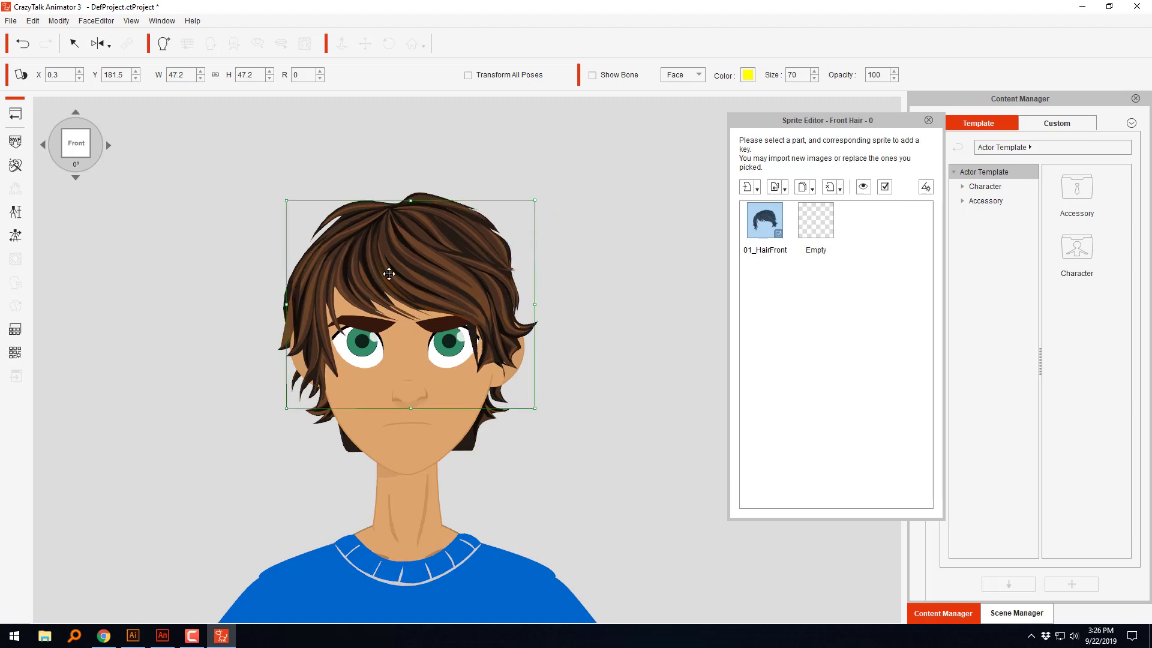
pyautogui.moveTo(424, 267); pyautogui.dragTo(468, 271)
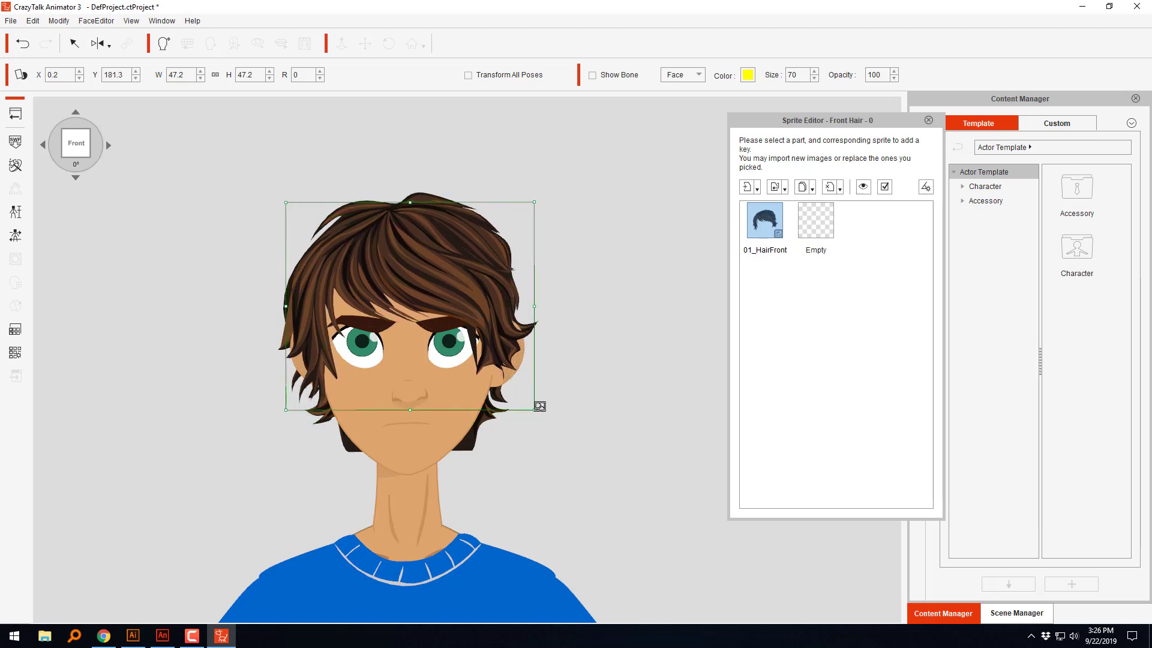
# Step: Resize the front hair to about 44.9 width and 42.5 height, and move it to about X 0.4, Y 182.1
pyautogui.moveTo(534, 409); pyautogui.dragTo(535, 401)
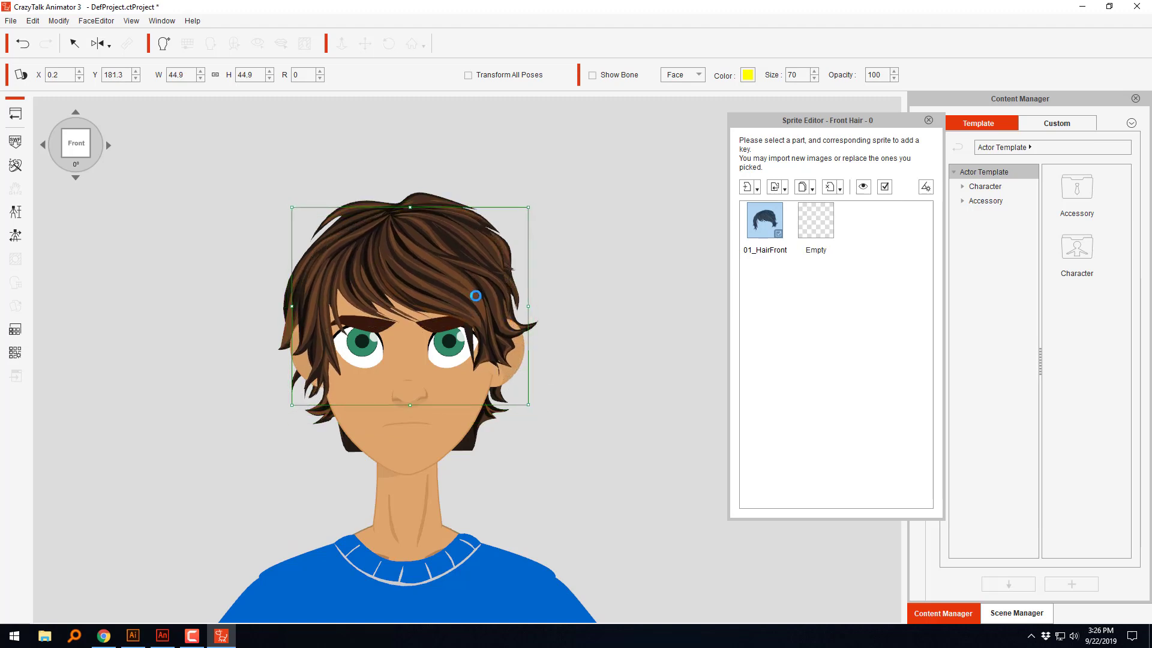
pyautogui.moveTo(475, 290); pyautogui.dragTo(476, 288)
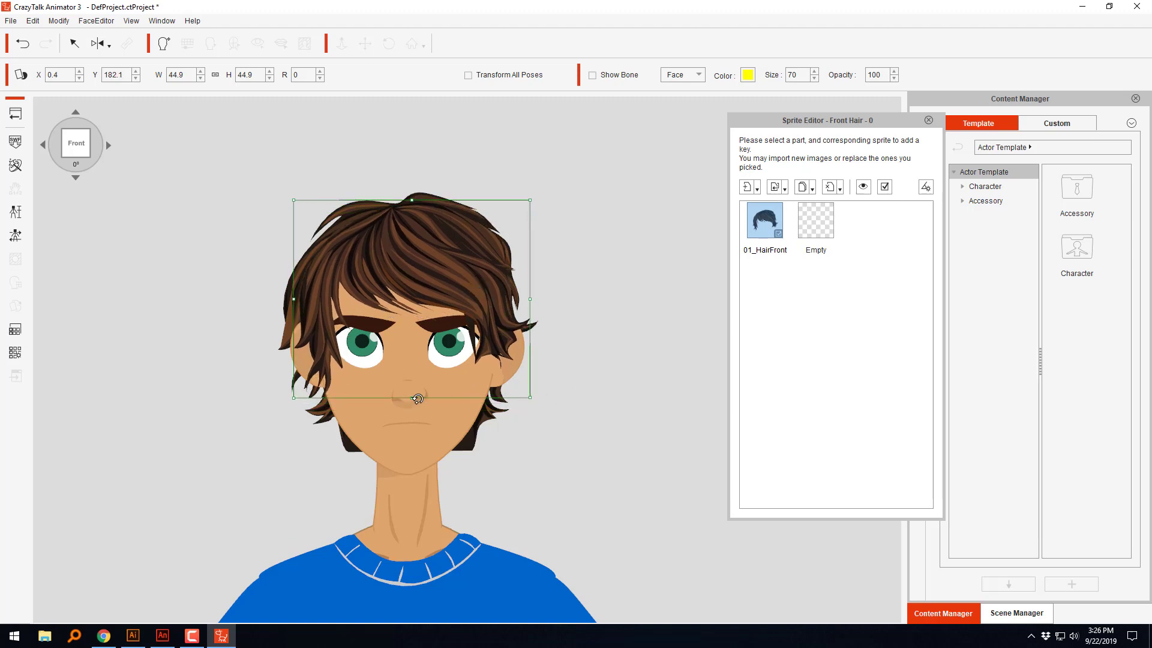
pyautogui.moveTo(412, 398); pyautogui.dragTo(413, 392)
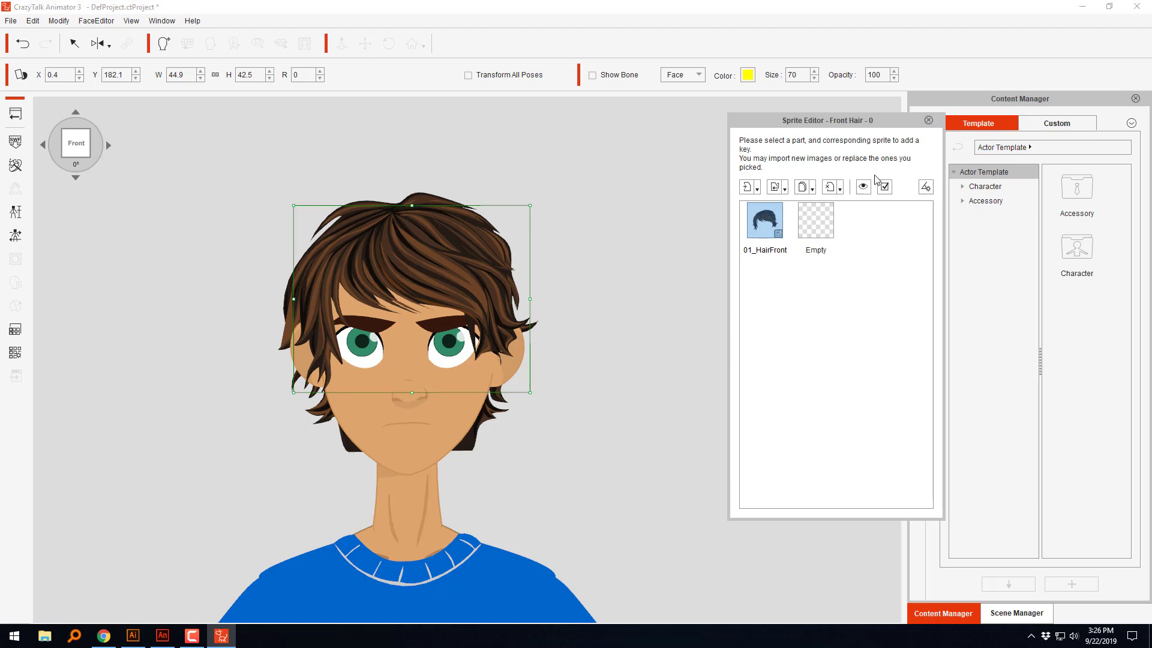
# Step: Close the sprite editor and play the face preview with the nose selected, stopping it after checking the hair
pyautogui.click(929, 120)
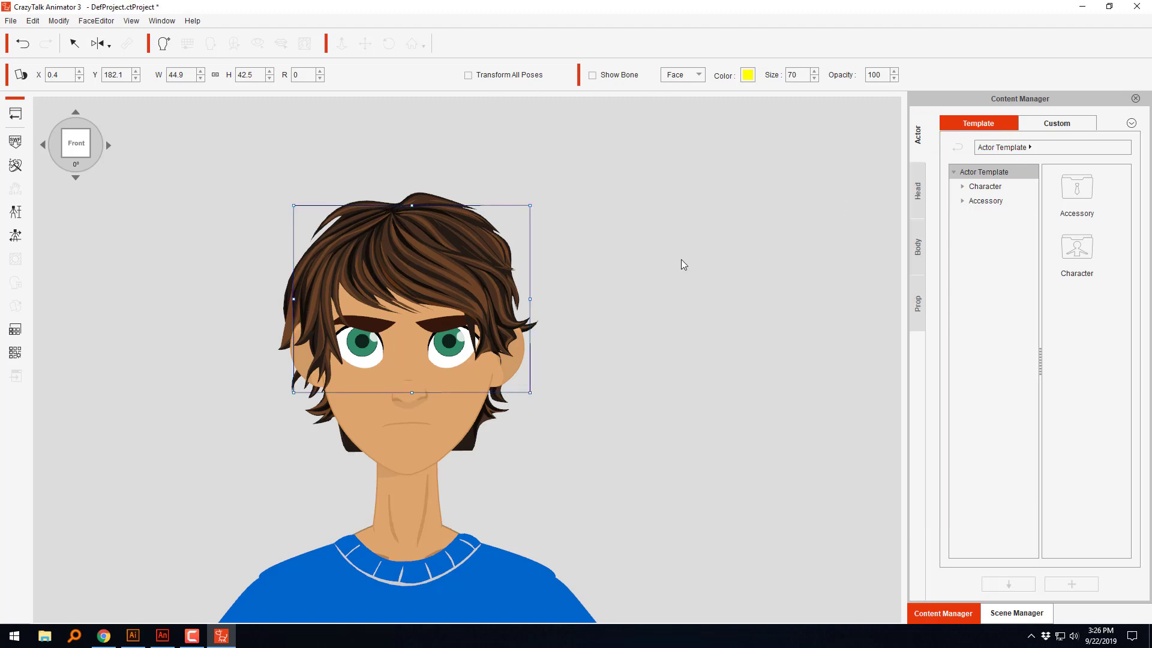
pyautogui.click(663, 95)
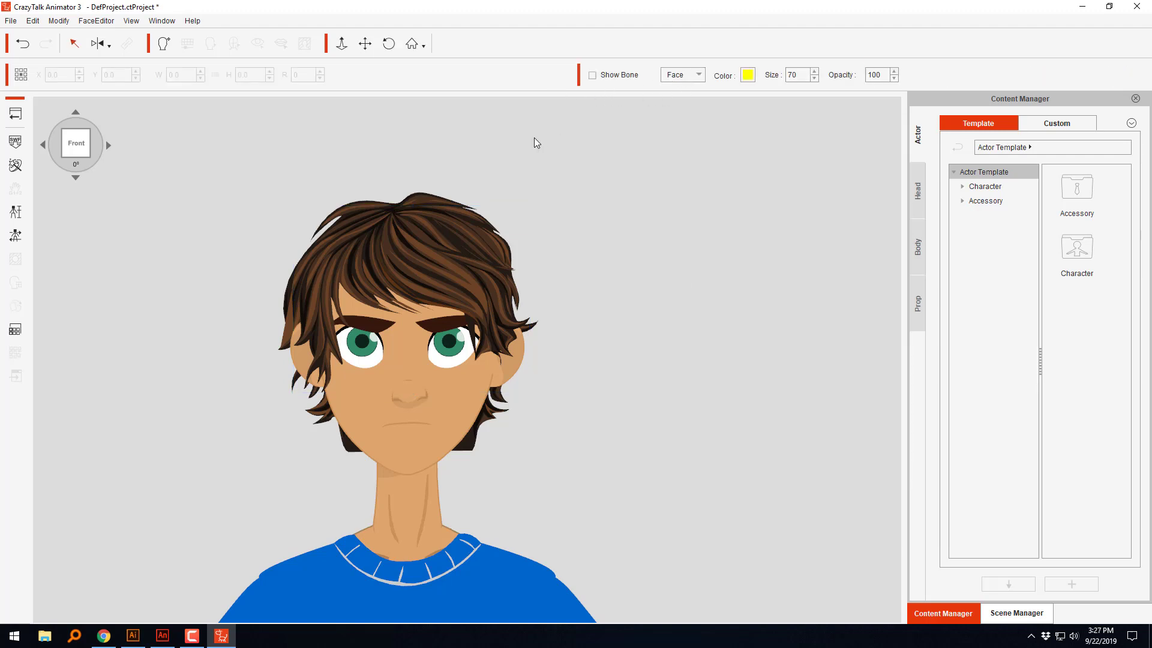
pyautogui.click(414, 401)
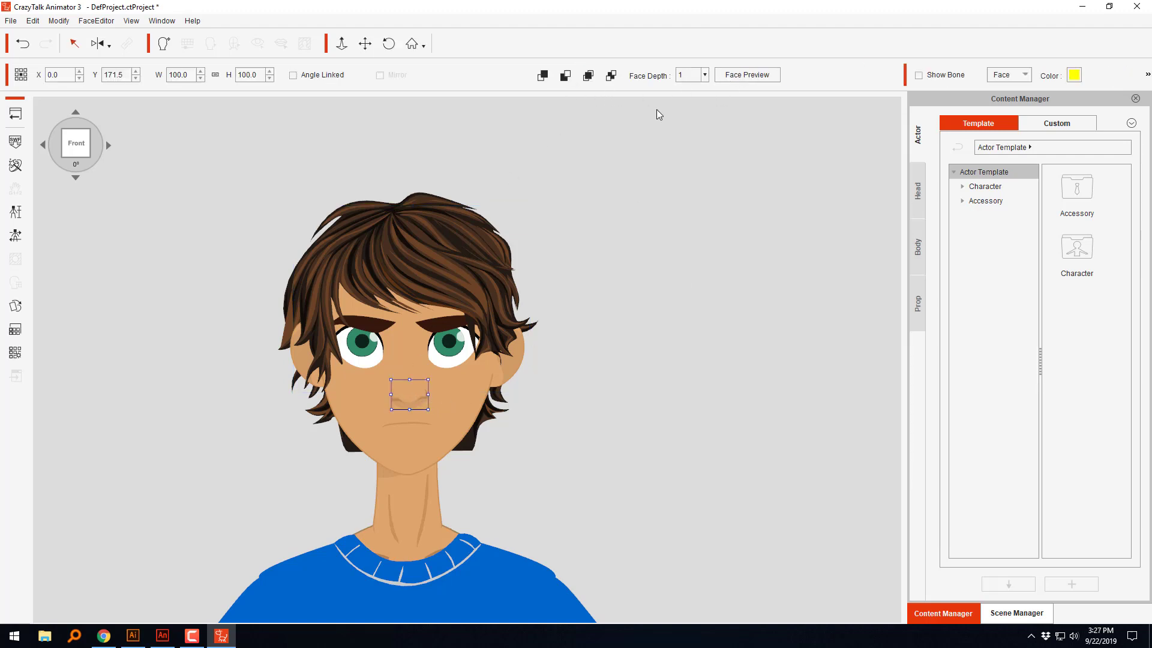
pyautogui.click(764, 75)
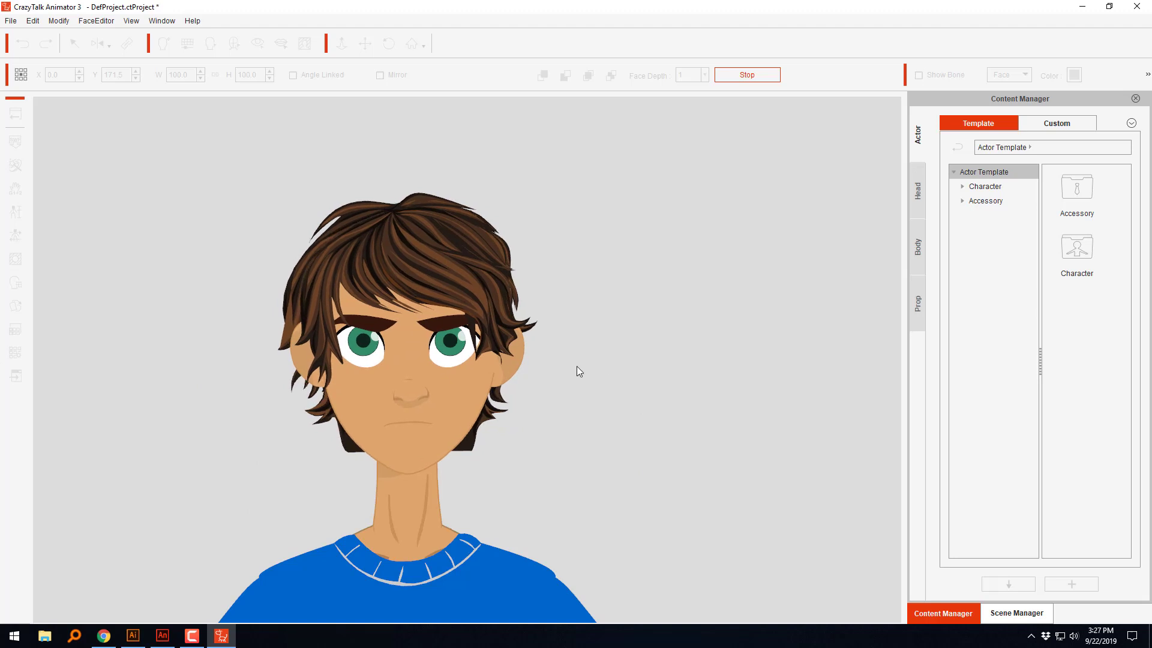
pyautogui.click(763, 74)
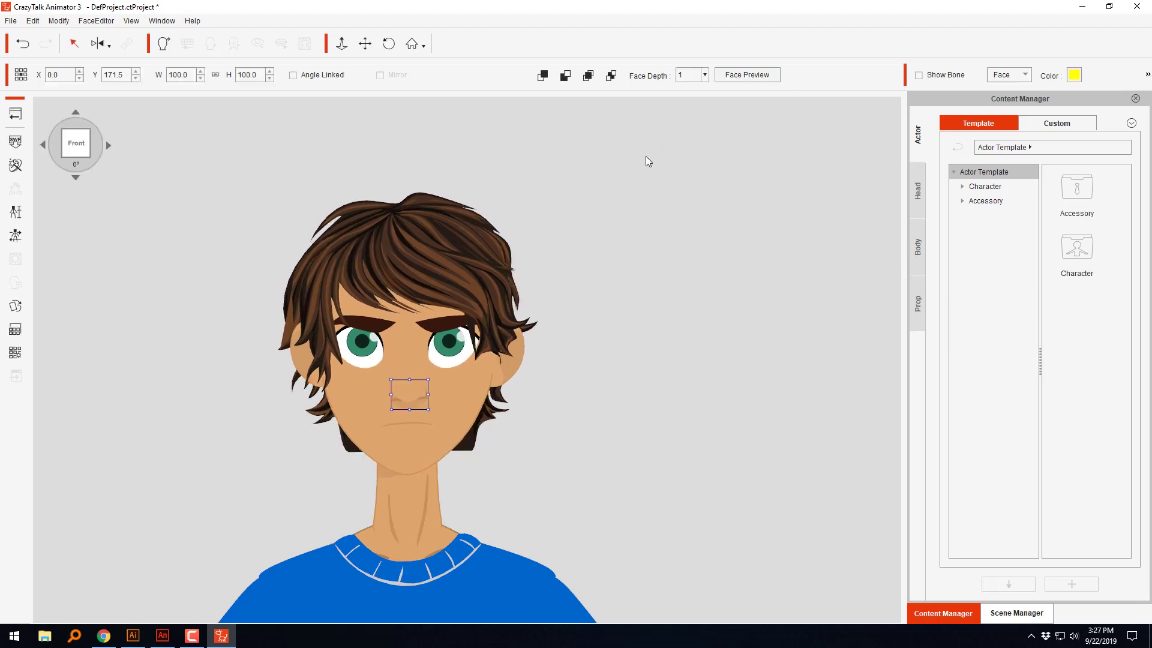
# Step: At the 45° head angle, try to scale the front hair to about 48.7 and move it to about X 5.2, Y 182.7
pyautogui.click(108, 145)
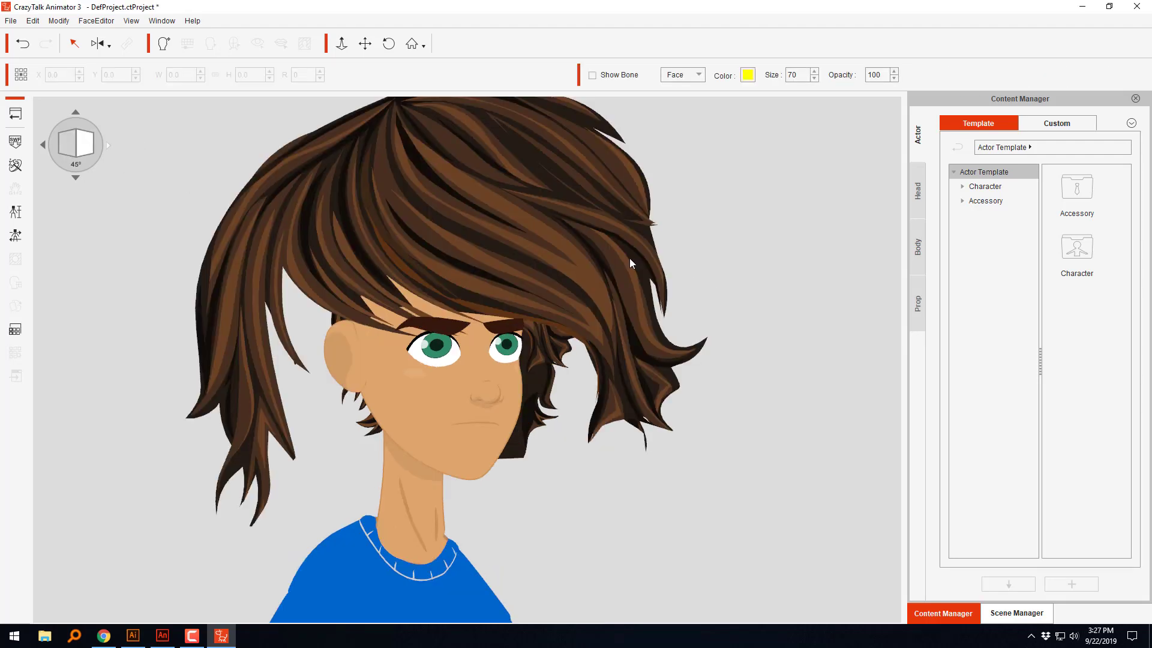
pyautogui.click(576, 239)
pyautogui.moveTo(188, 528); pyautogui.dragTo(328, 408)
pyautogui.moveTo(439, 240); pyautogui.dragTo(450, 273)
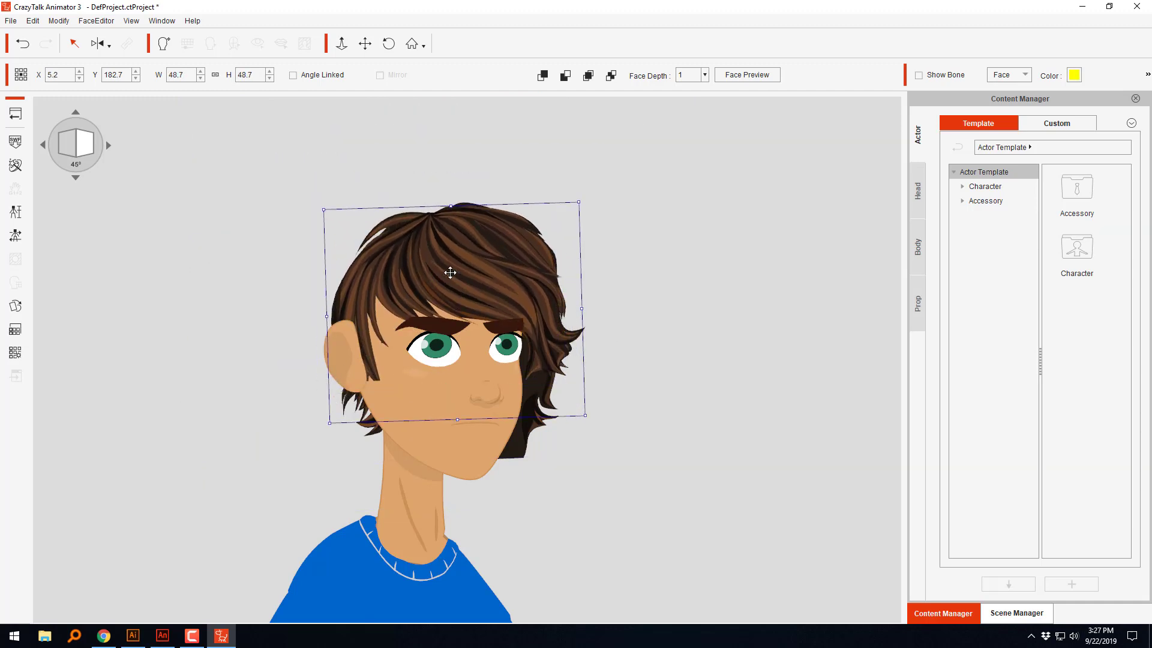
pyautogui.moveTo(585, 415); pyautogui.dragTo(583, 406)
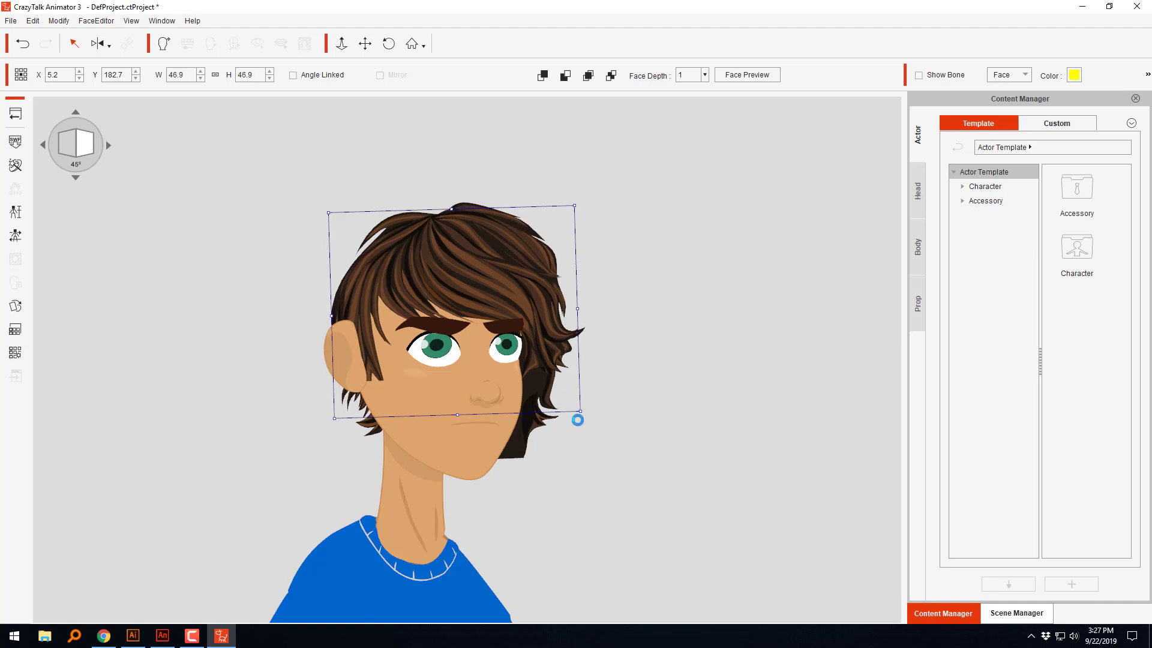
pyautogui.hotkey('ctrl', 'z')
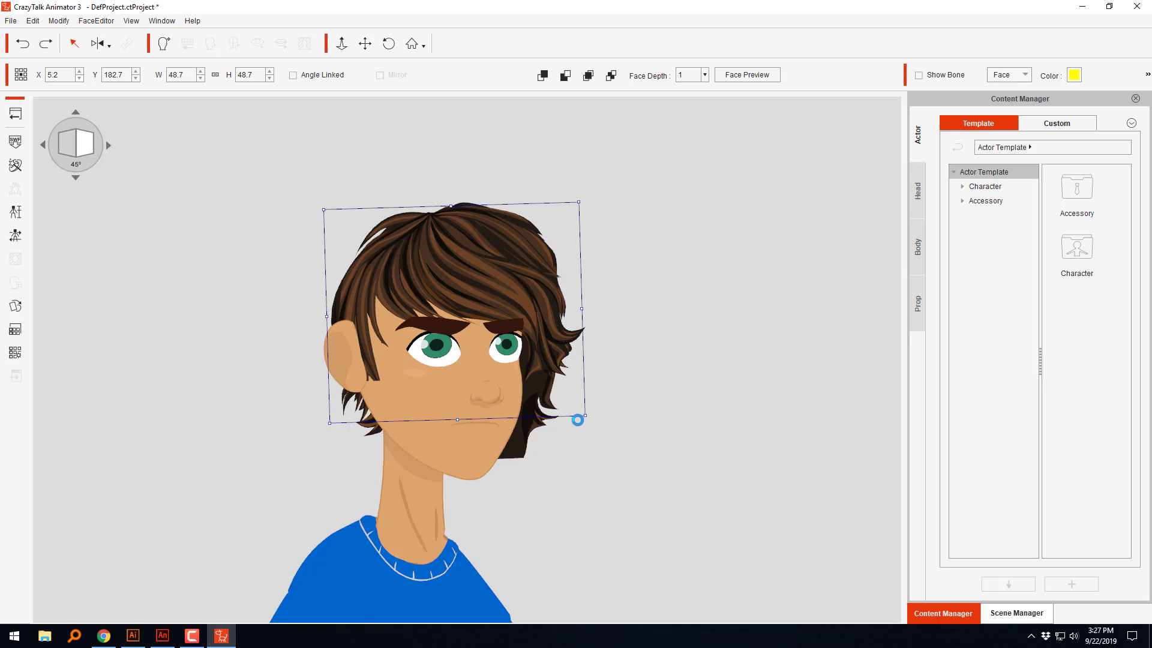
pyautogui.hotkey('ctrl', 'z')
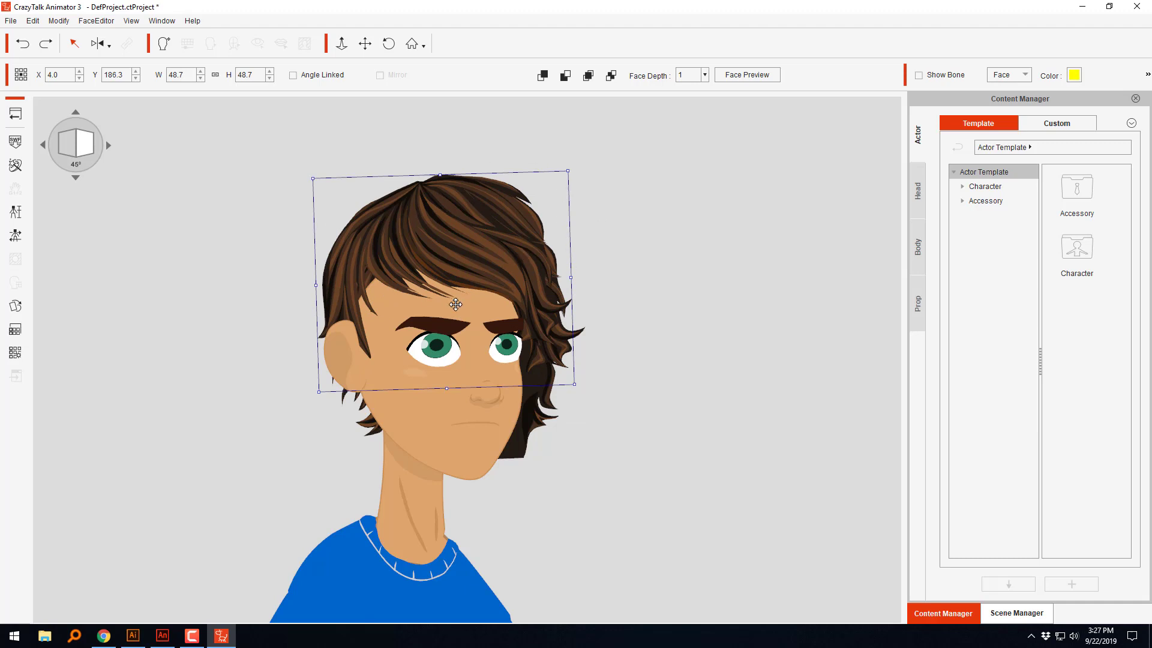
# Step: Enlarge the front hair at the front angle to fit the head again and undo the accidental face move
pyautogui.click(44, 145)
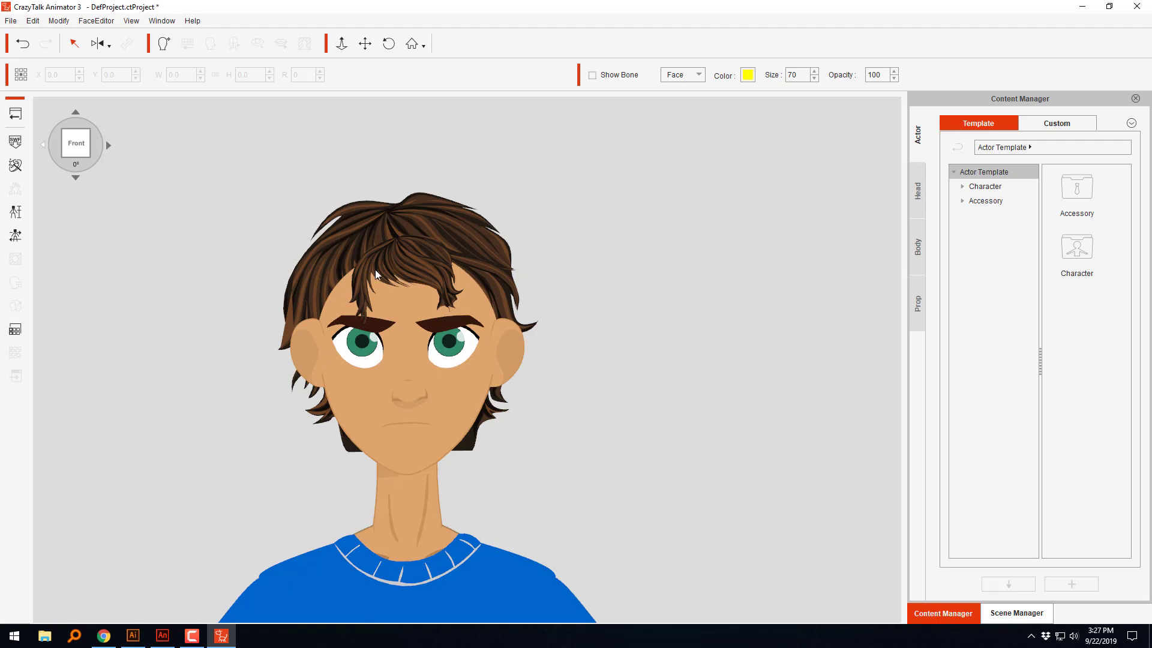
pyautogui.click(393, 270)
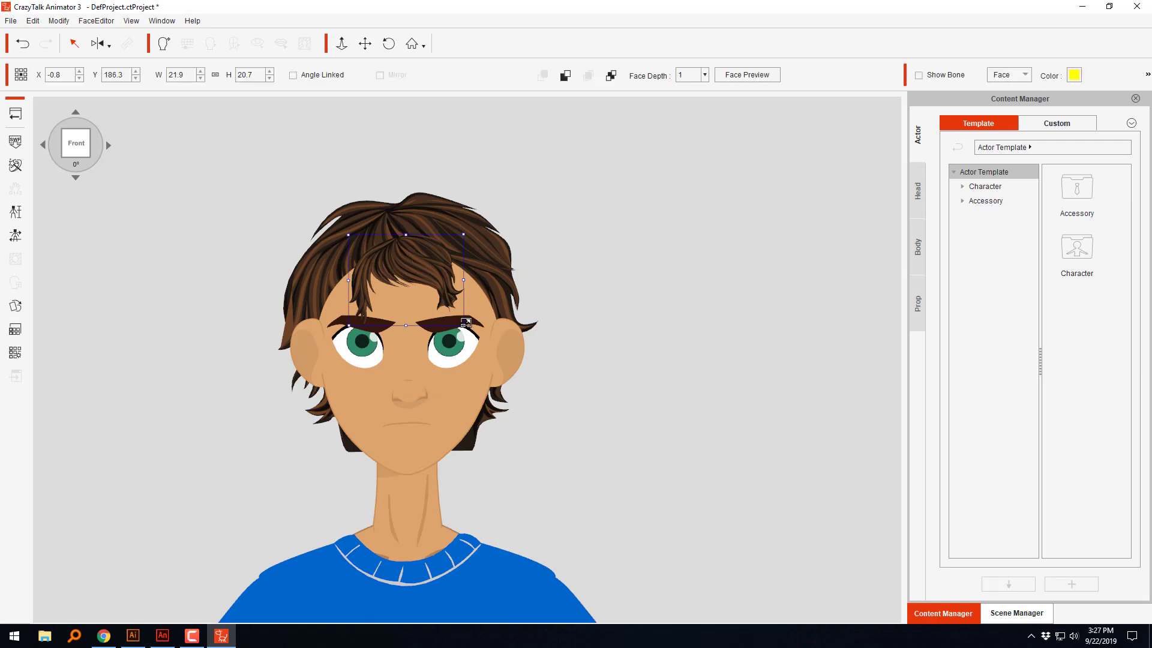
pyautogui.moveTo(486, 342); pyautogui.dragTo(531, 386)
pyautogui.moveTo(469, 280); pyautogui.dragTo(475, 292)
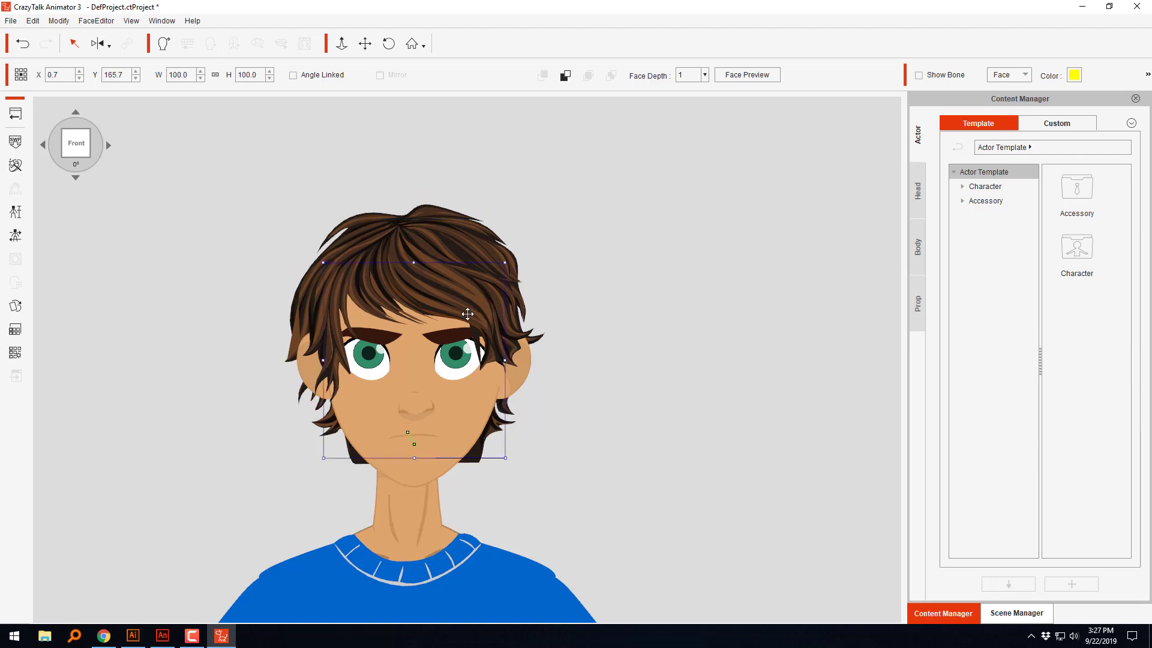
pyautogui.hotkey('ctrl', 'z')
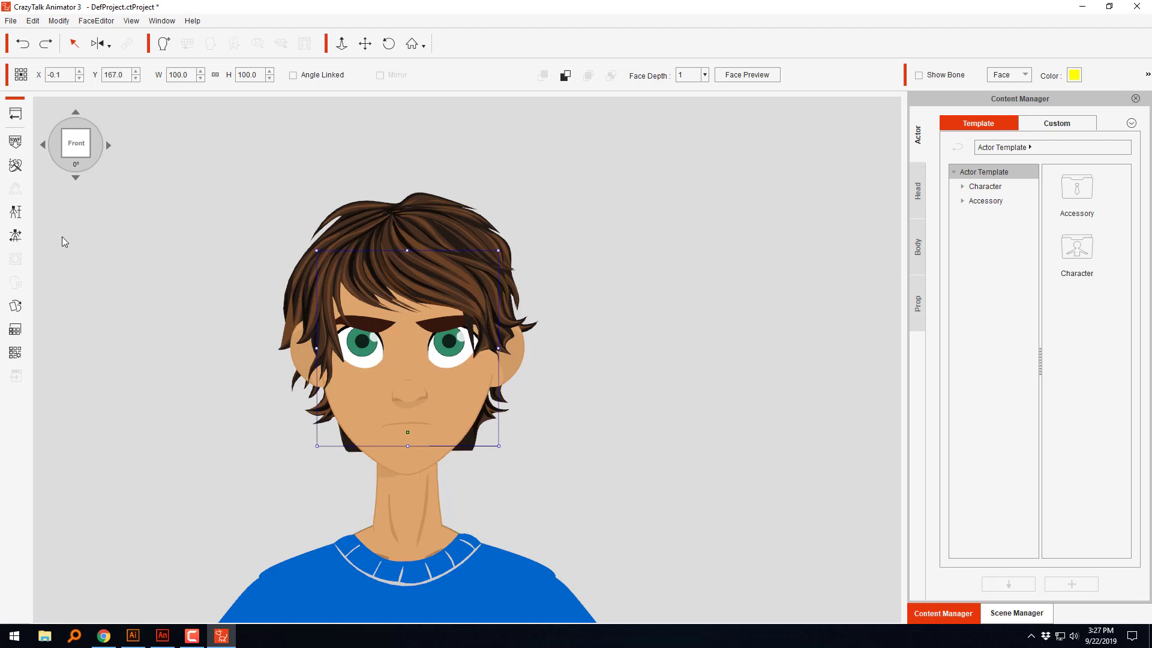
# Step: At the 45° head angle, open the front hair in the sprite editor and scale it proportionally to about 43.6
pyautogui.click(109, 145)
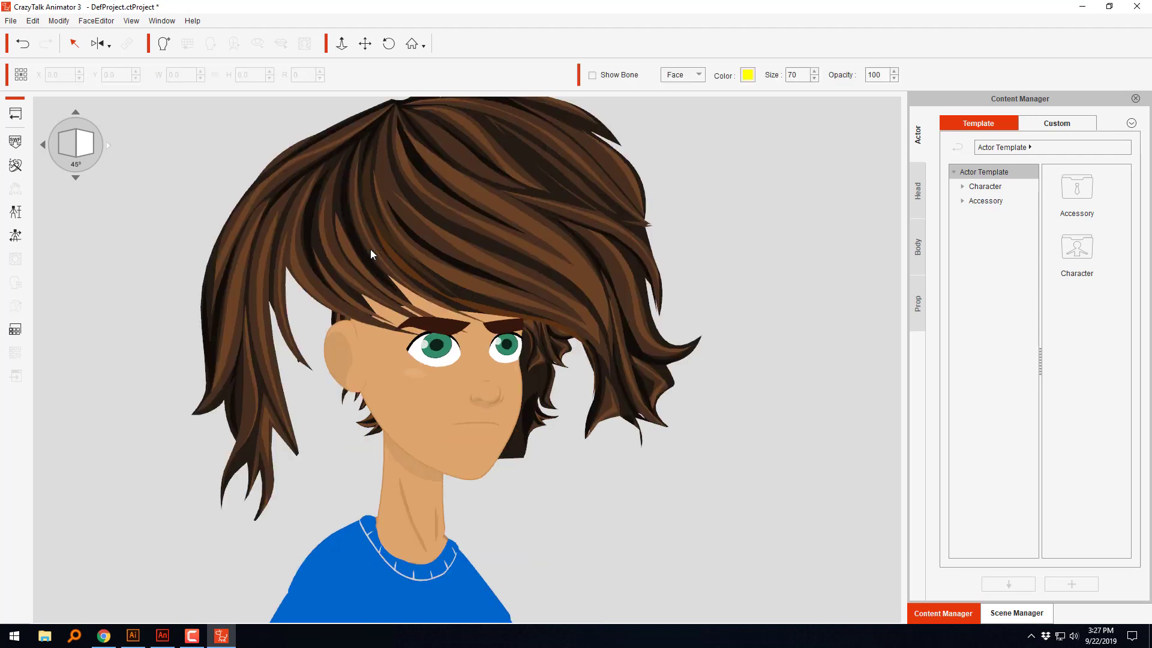
pyautogui.click(524, 212)
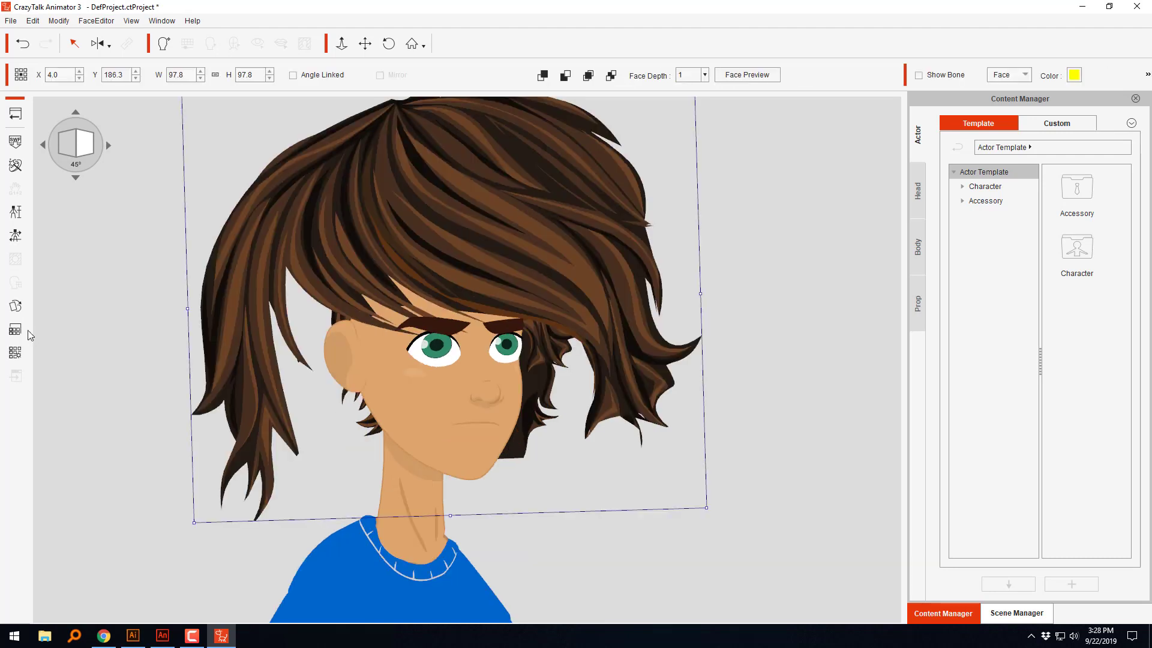
pyautogui.click(16, 306)
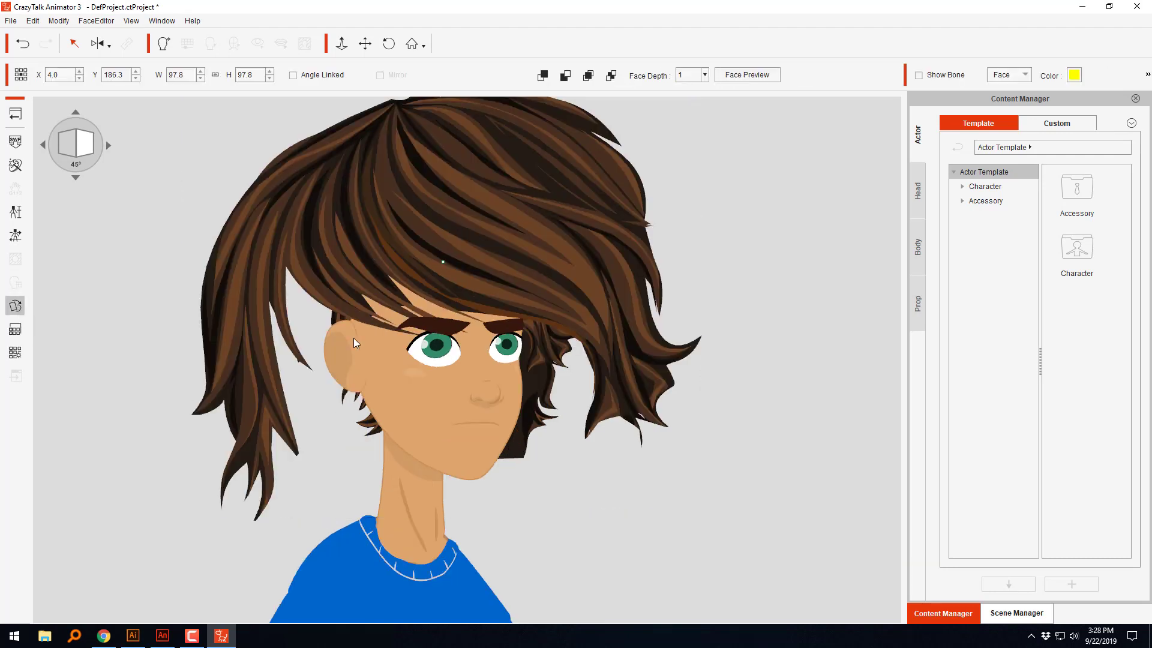
pyautogui.click(548, 279)
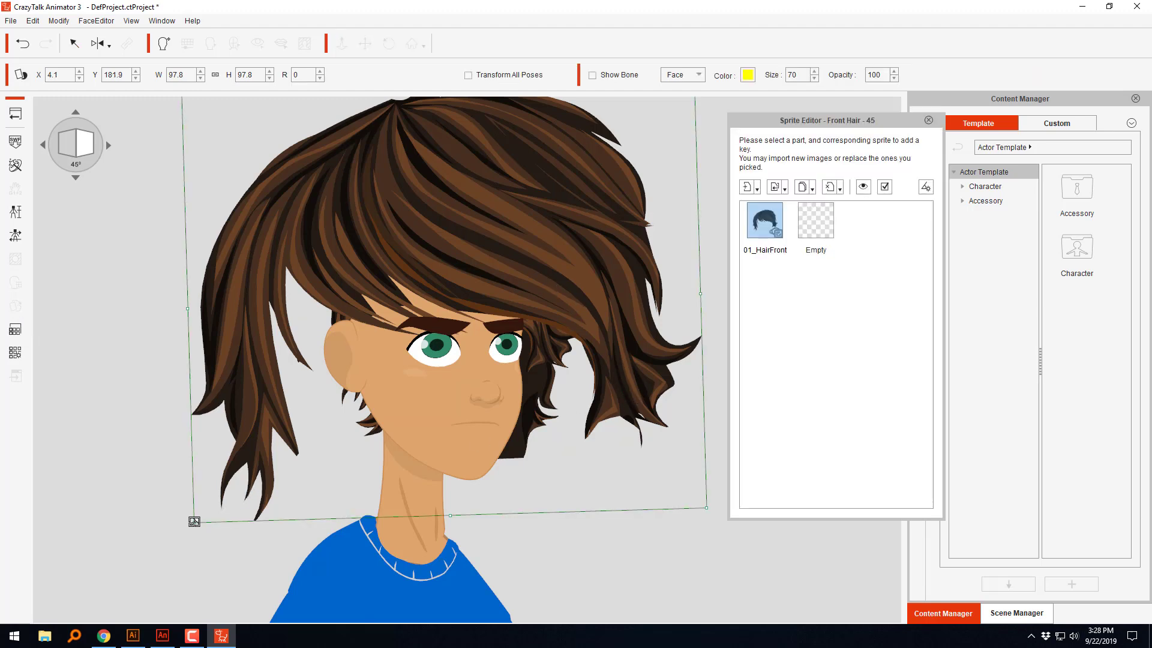
pyautogui.moveTo(194, 520); pyautogui.dragTo(334, 398)
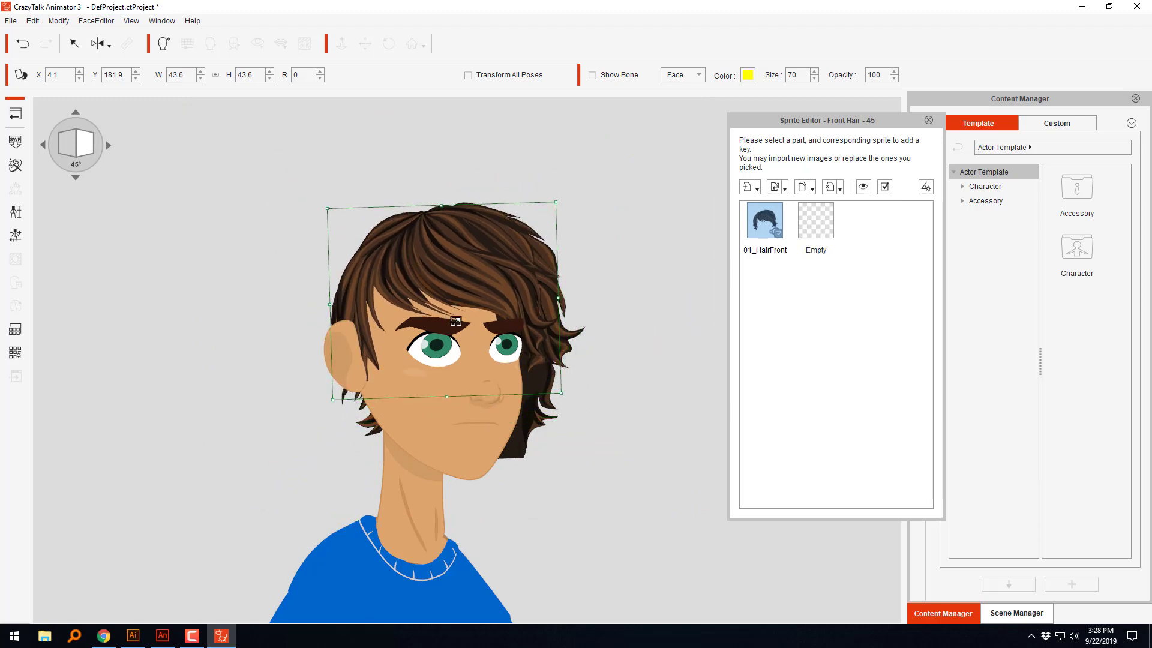
# Step: Rotate the front hair to about 7 and move it to about X 5.8, Y 182.2, with its size at about 44
pyautogui.moveTo(497, 272); pyautogui.dragTo(502, 277)
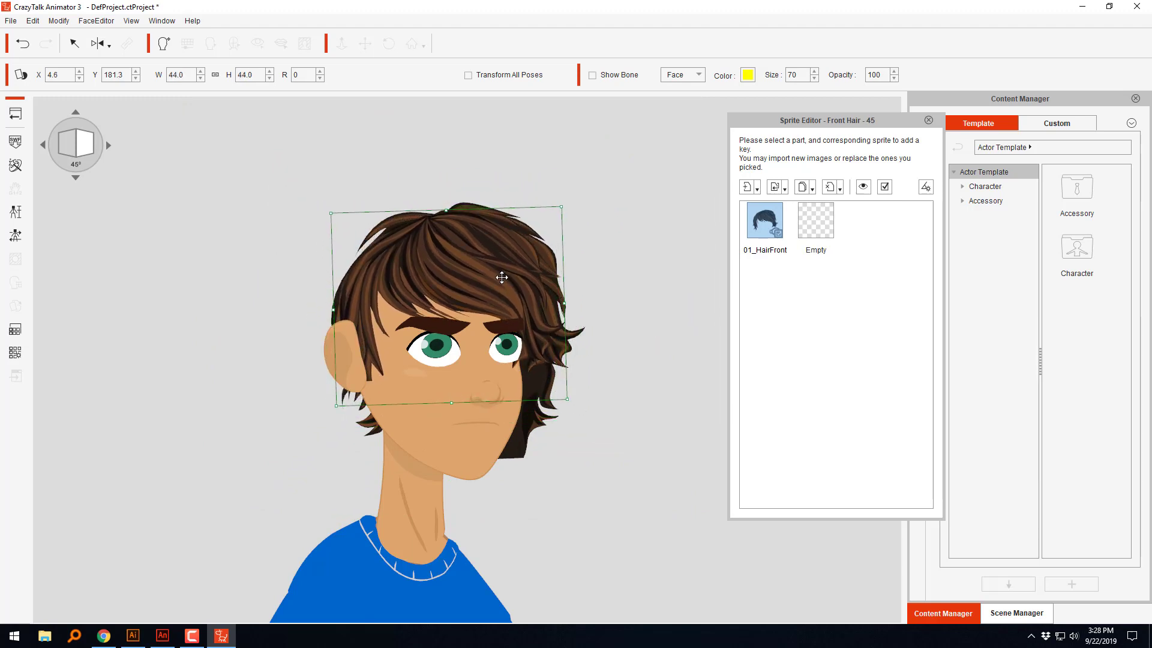
pyautogui.moveTo(576, 208); pyautogui.dragTo(584, 215)
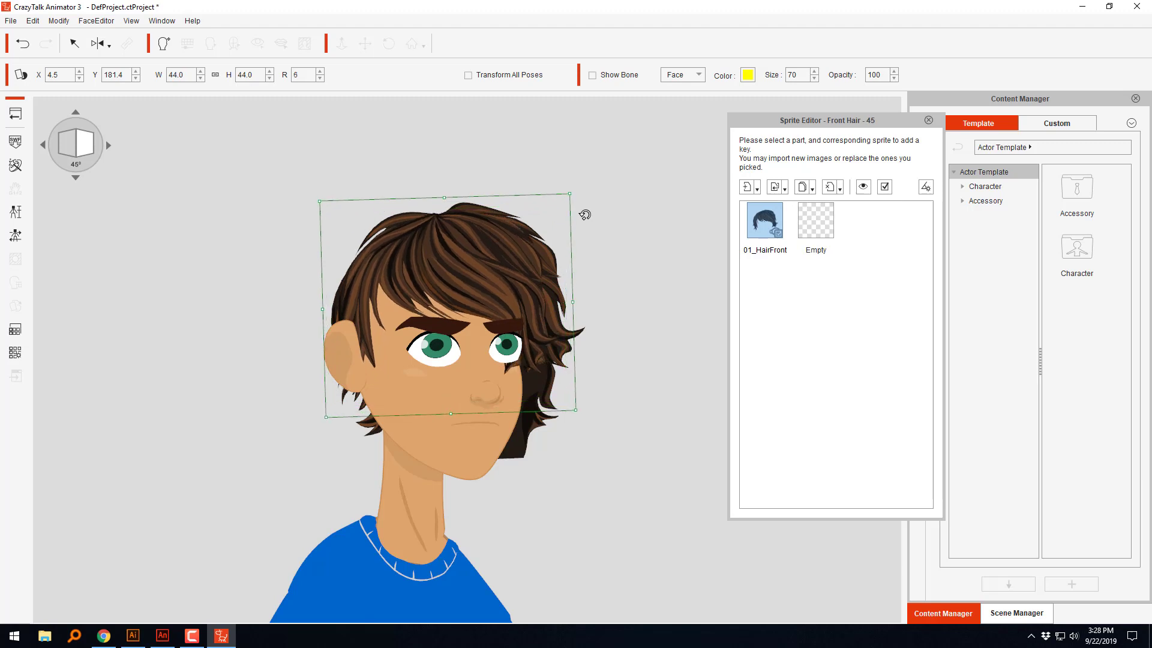
pyautogui.moveTo(522, 269); pyautogui.dragTo(531, 262)
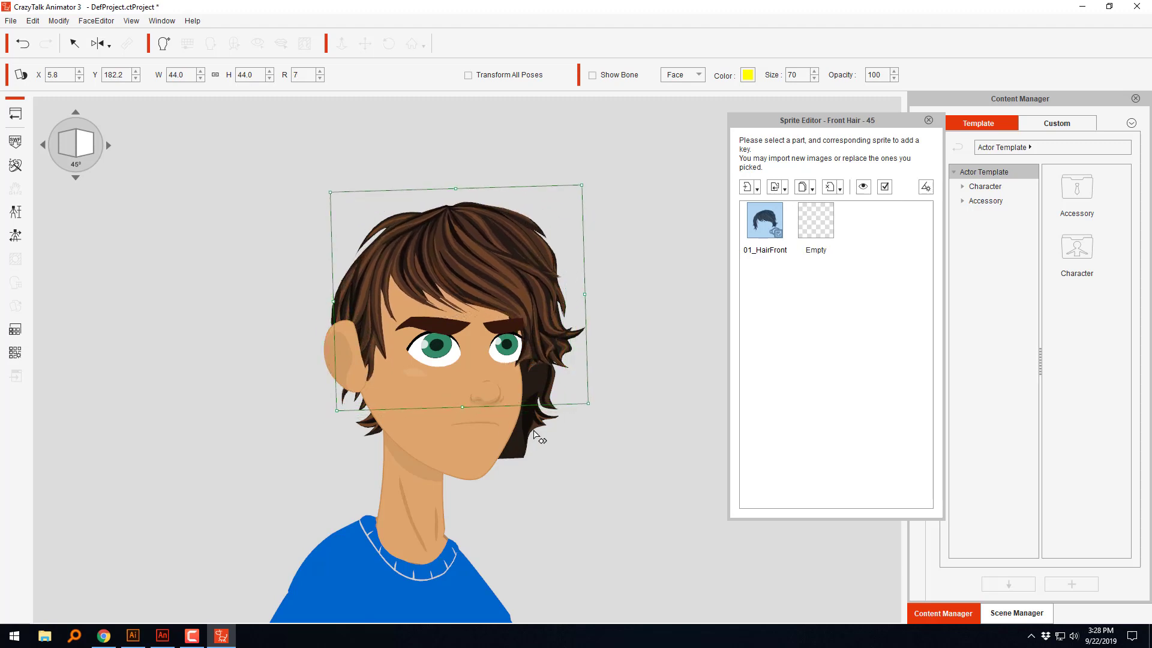
# Step: Move the back hair at the 45° angle to about X 2.4, Y 179.3 behind the head
pyautogui.click(534, 433)
pyautogui.moveTo(546, 421); pyautogui.dragTo(519, 413)
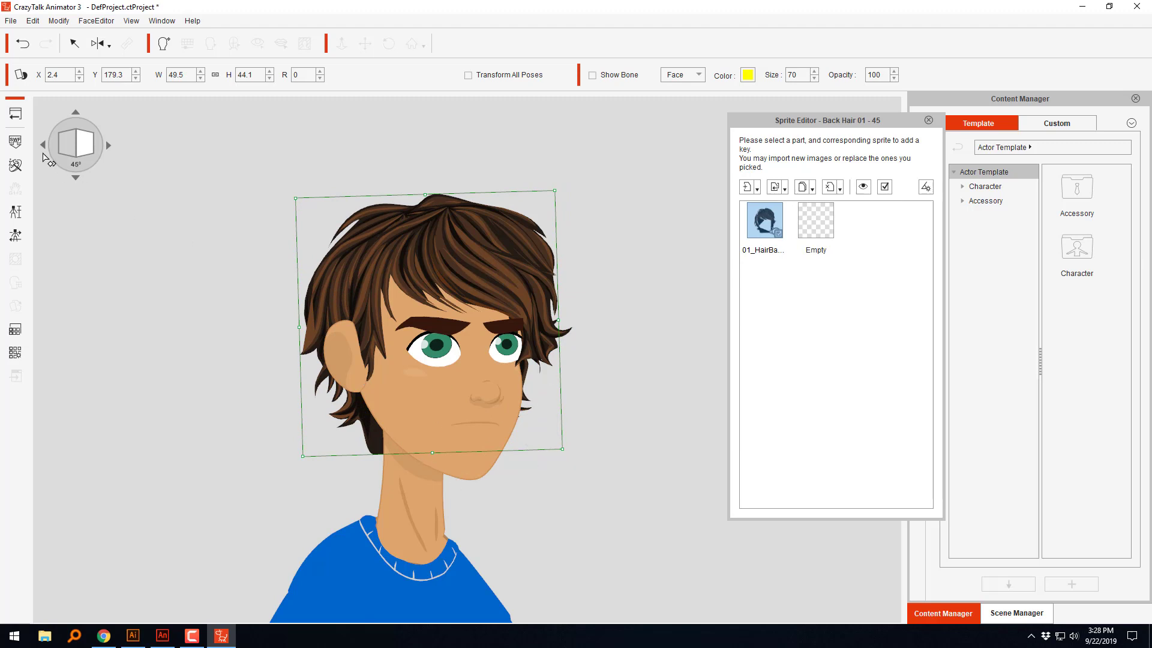
# Step: At the 315° head angle, scale the front hair proportionally to about 59.2 and move it to about X -2.9, Y 181.1
pyautogui.click(44, 146)
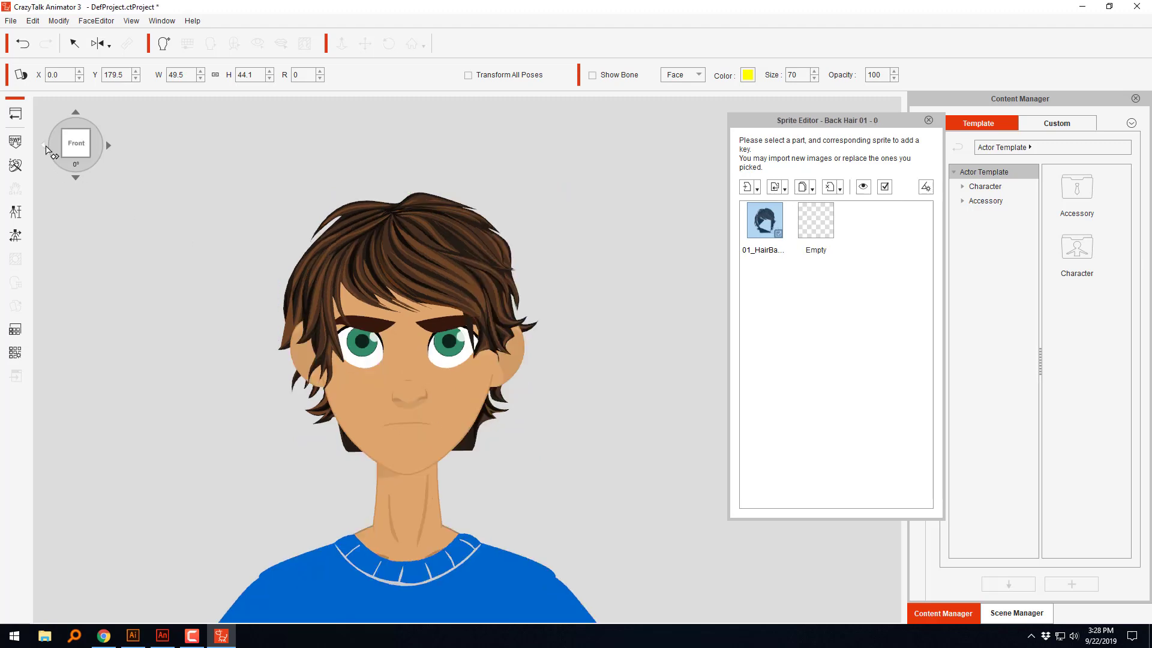
pyautogui.click(45, 146)
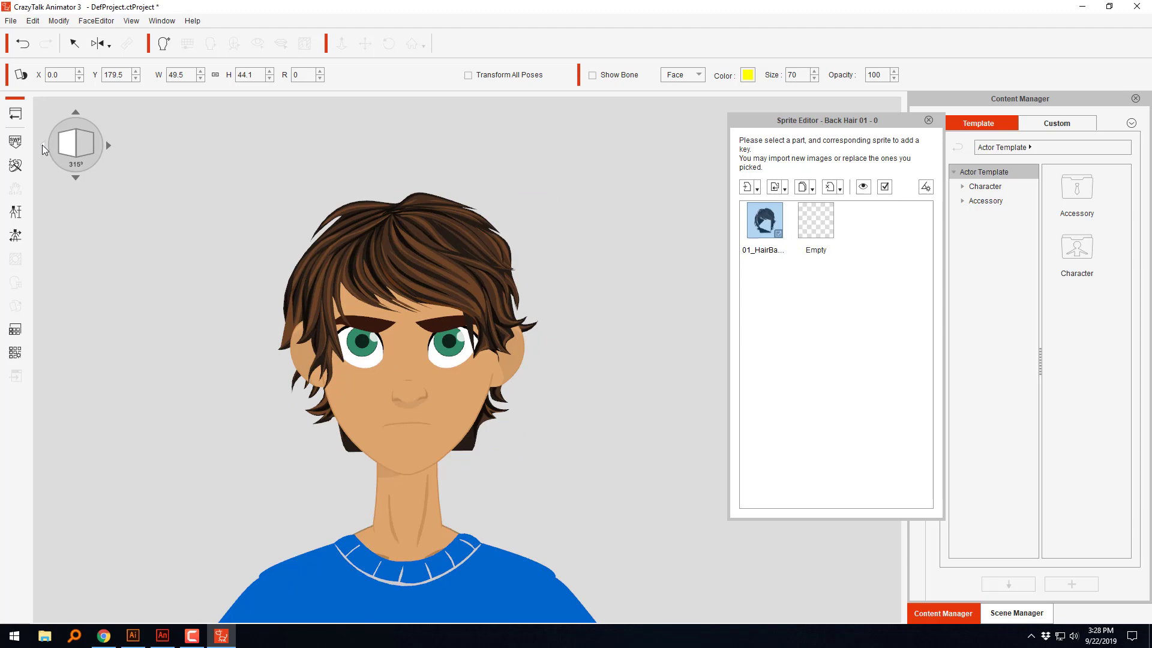
pyautogui.click(249, 225)
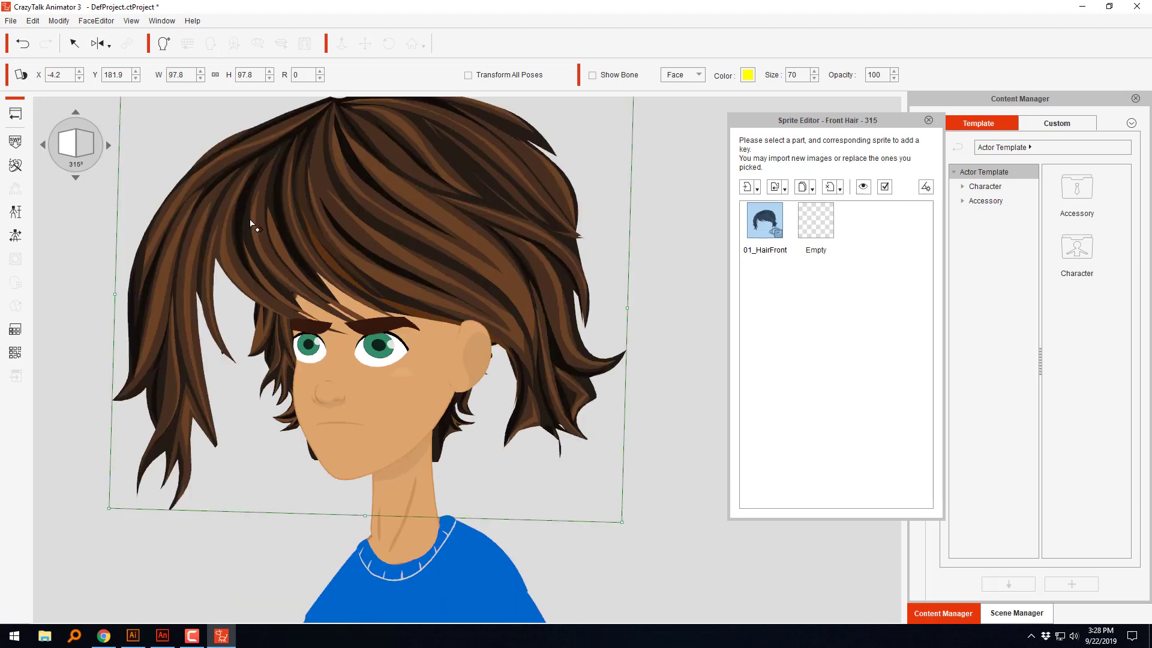
pyautogui.moveTo(625, 521); pyautogui.dragTo(523, 434)
pyautogui.moveTo(403, 271); pyautogui.dragTo(415, 279)
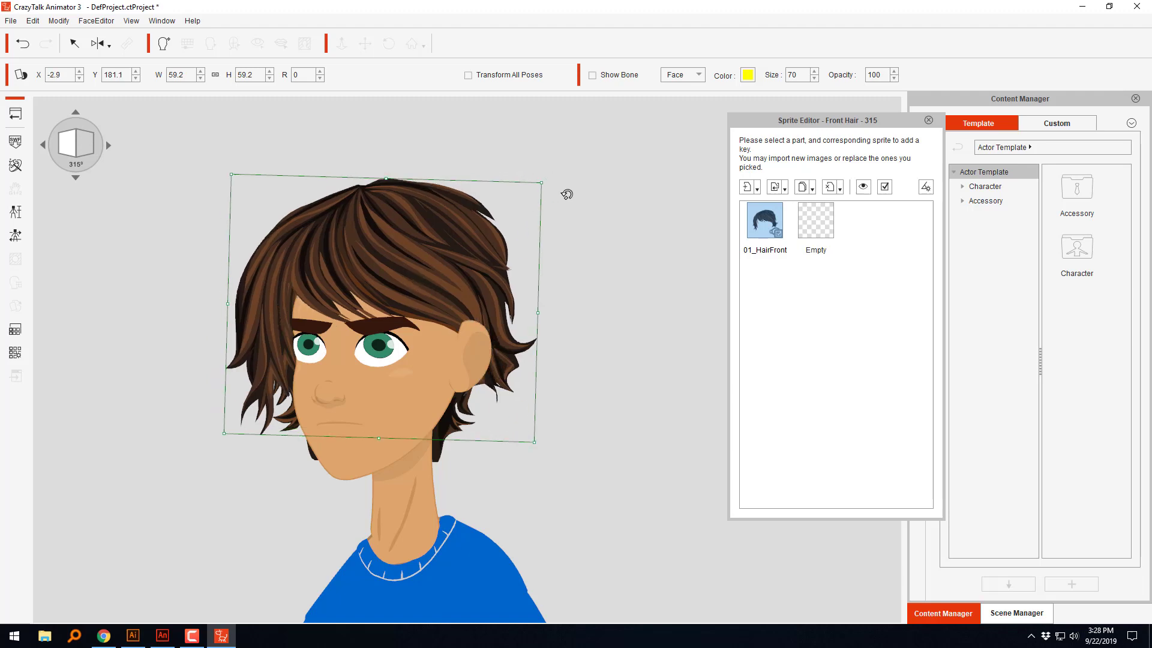
# Step: Fit the front hair at 315° with rotation about 10, size about 51.5, and position about X -2.7, Y 180.2
pyautogui.moveTo(568, 192); pyautogui.dragTo(576, 208)
pyautogui.moveTo(479, 243); pyautogui.dragTo(484, 252)
pyautogui.moveTo(570, 167); pyautogui.dragTo(547, 188)
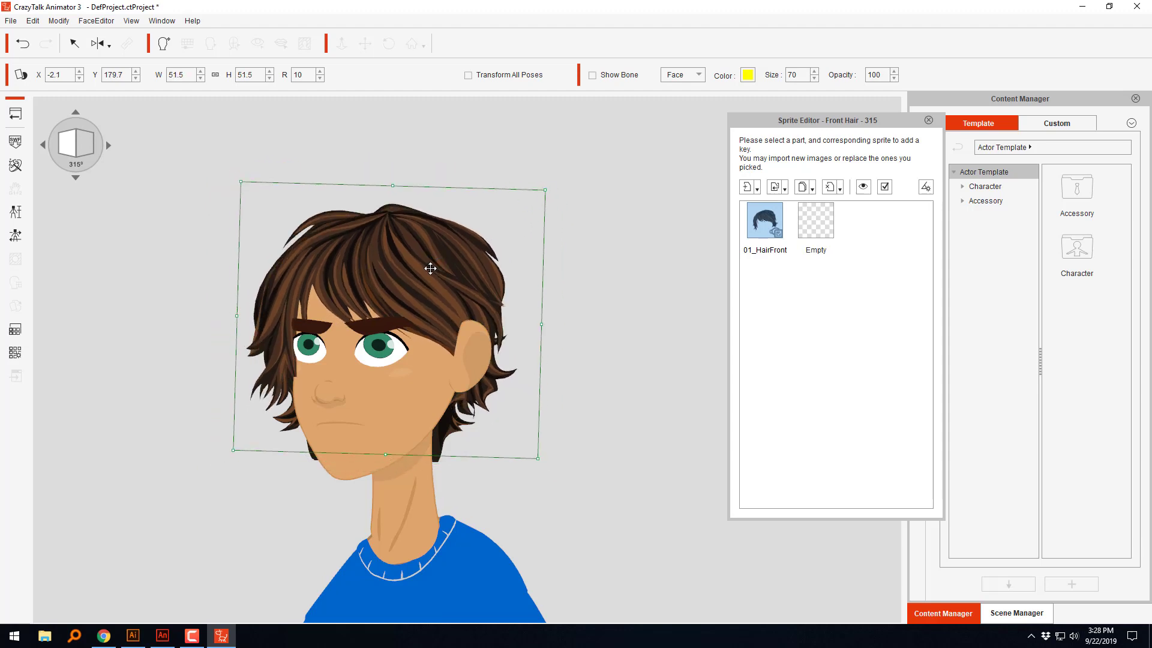
pyautogui.moveTo(434, 271); pyautogui.dragTo(429, 267)
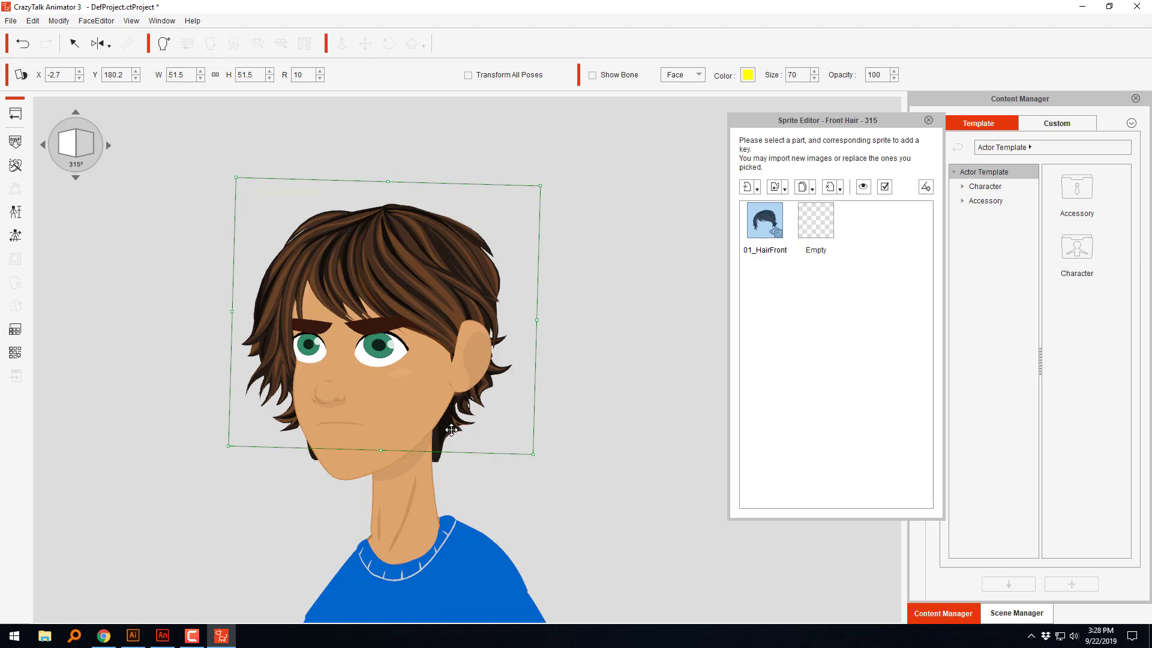
# Step: Fit the back hair at 315° with width about 46.6, height 41.5, rotation 3, and position about X -0.7, Y 179.6
pyautogui.click(451, 430)
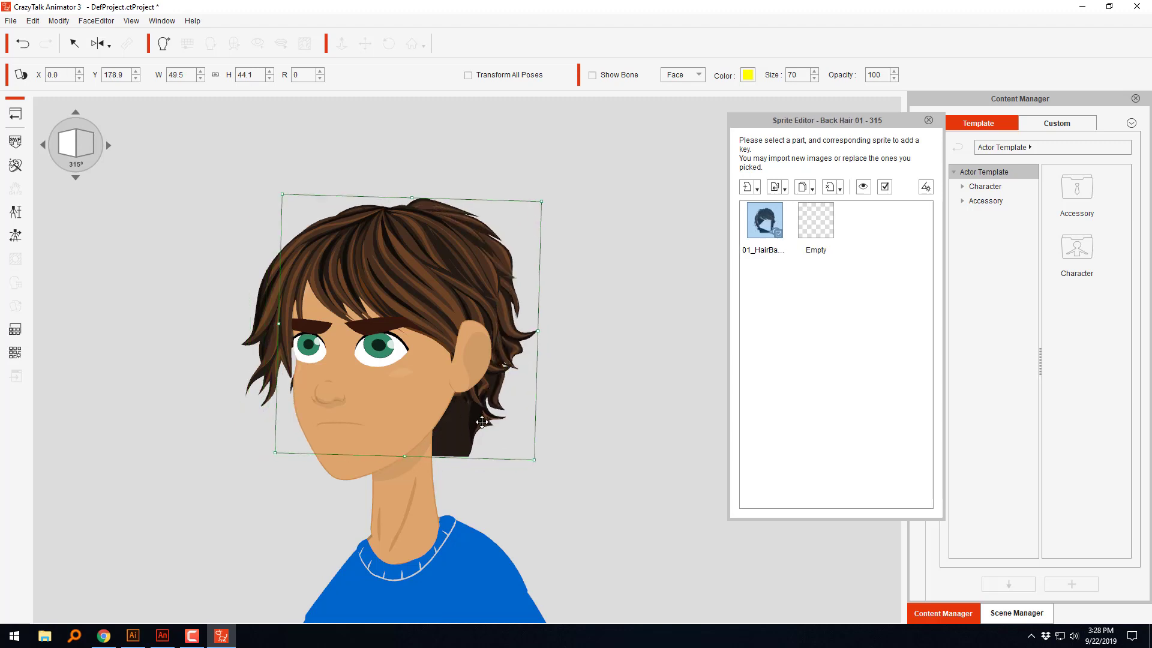
pyautogui.moveTo(482, 423); pyautogui.dragTo(471, 423)
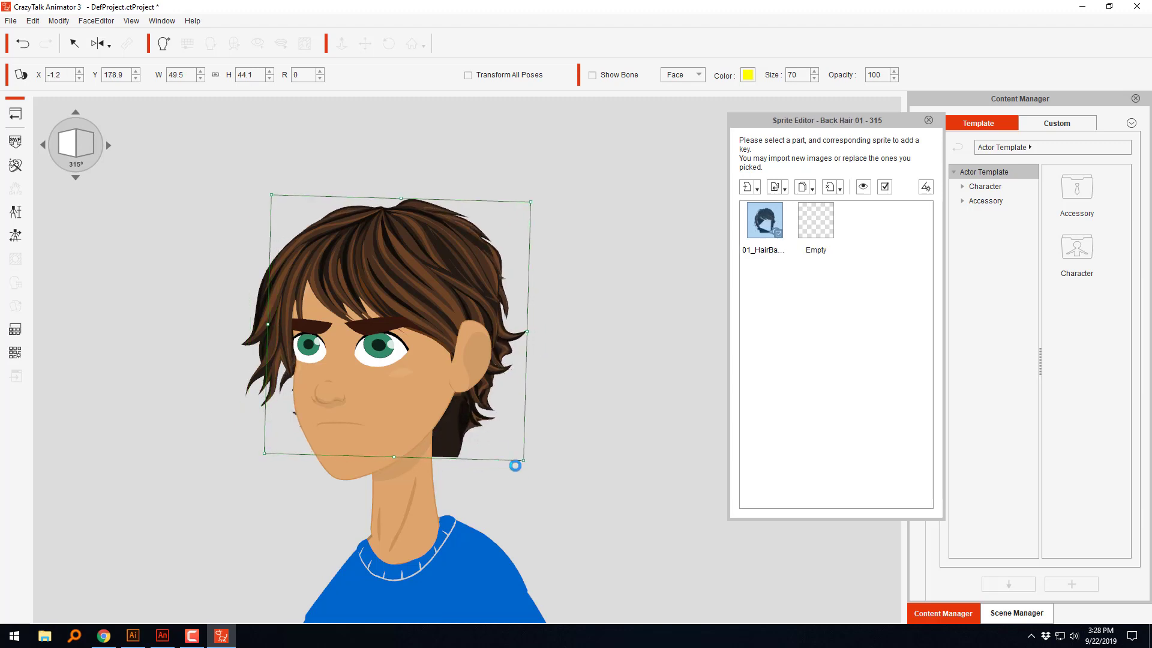
pyautogui.moveTo(522, 459); pyautogui.dragTo(516, 453)
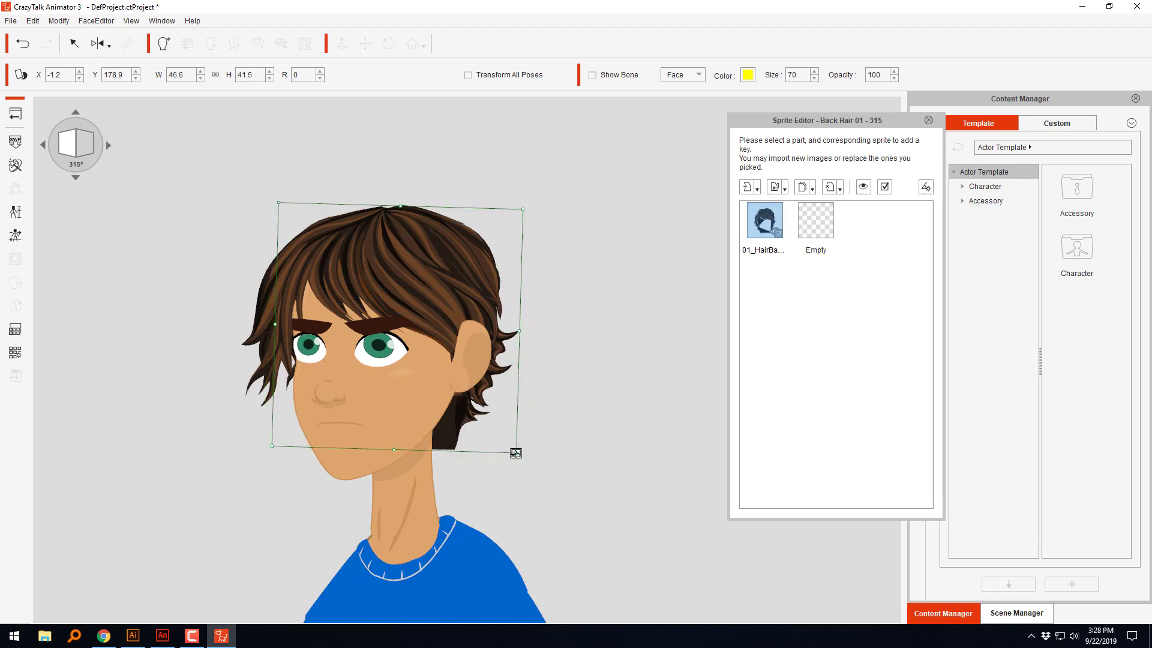
pyautogui.moveTo(540, 211)
pyautogui.mouseDown()
pyautogui.moveTo(550, 223)
pyautogui.moveTo(542, 207)
pyautogui.mouseUp()
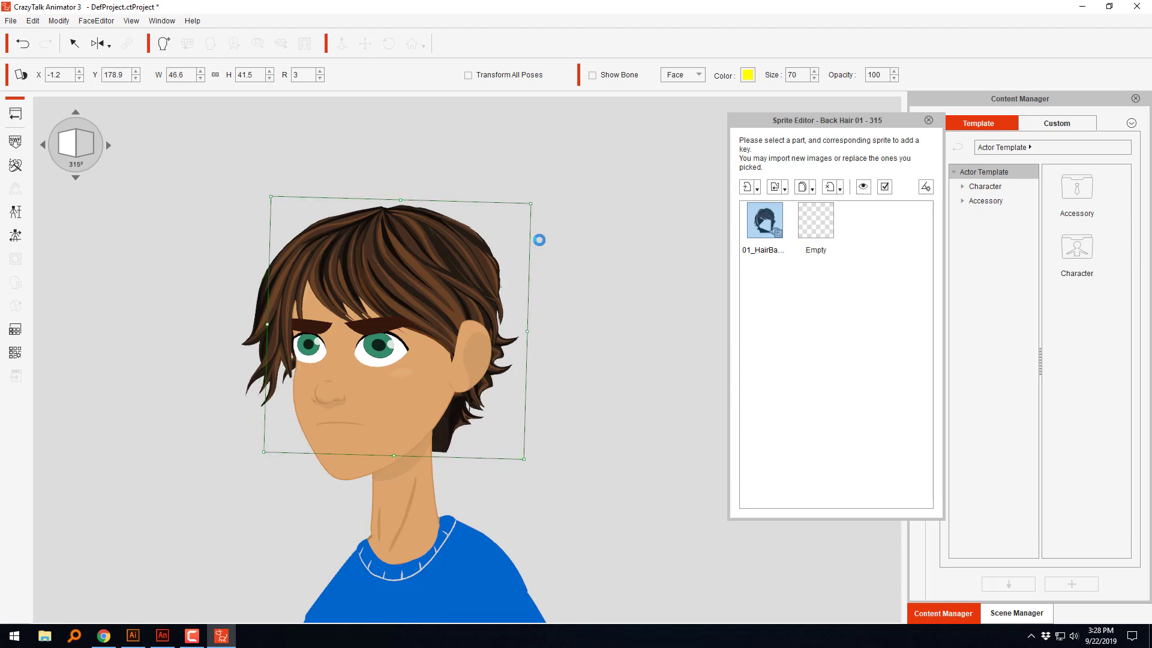
pyautogui.moveTo(464, 413); pyautogui.dragTo(465, 409)
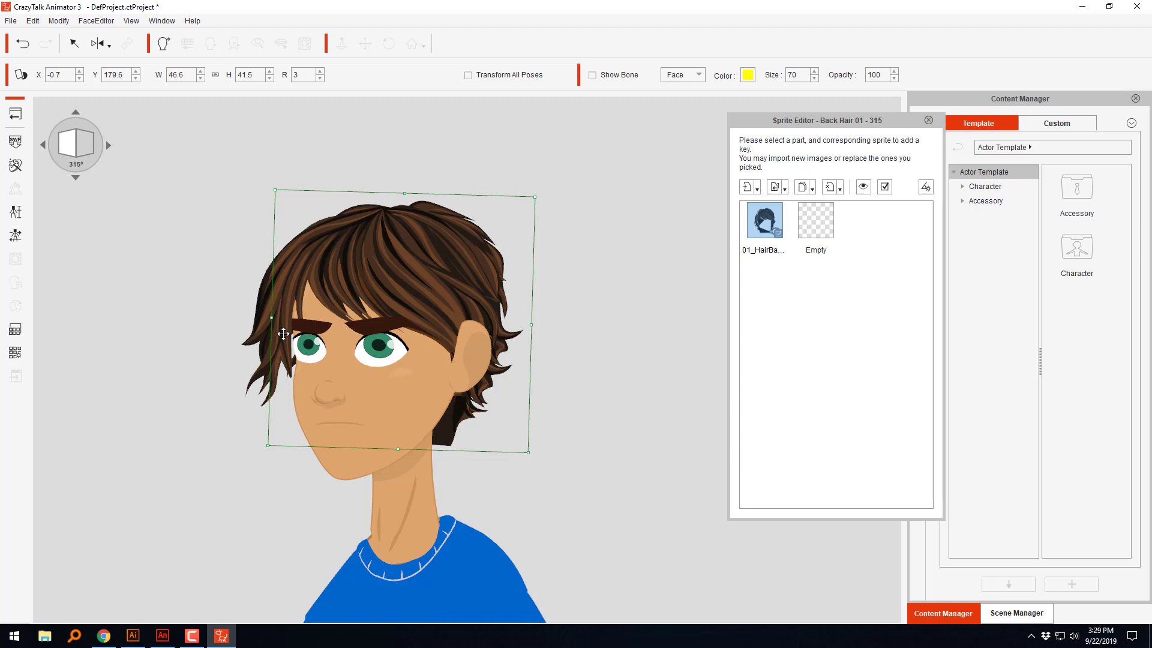
# Step: Move the front hair at 315° to about X -2.3, Y 180.8 to line up with the back hair
pyautogui.click(283, 334)
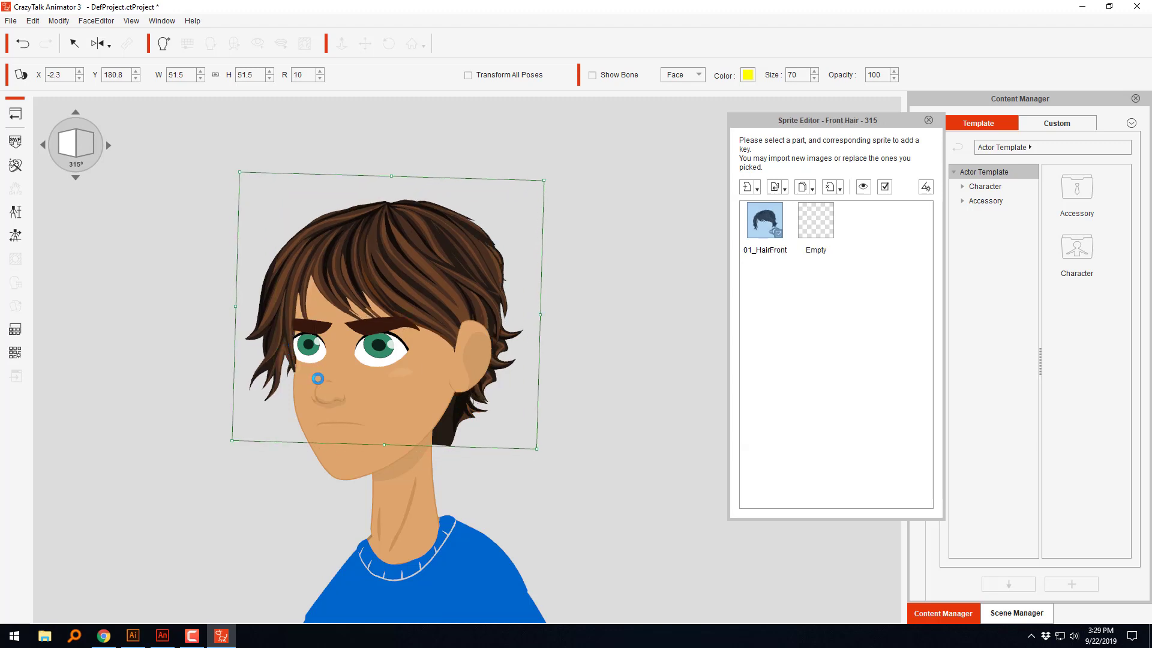
# Step: At the 90° head angle, scale the front hair proportionally to about 53.3 and move it to about X 5.1, Y 183.4
pyautogui.click(108, 146)
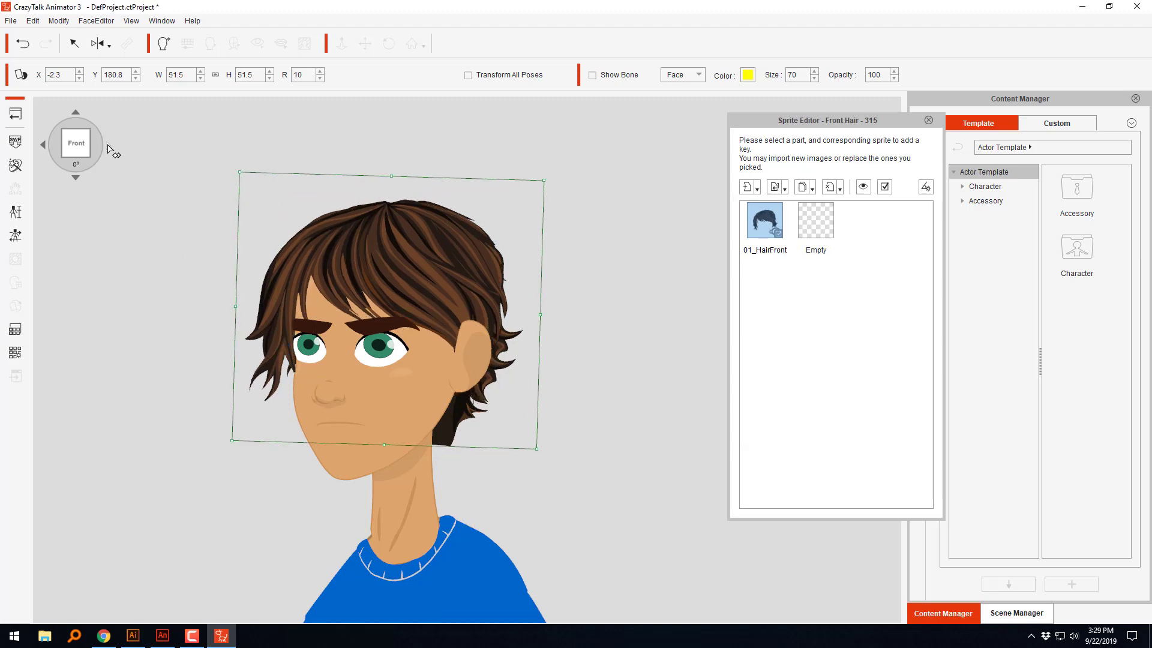
pyautogui.click(109, 147)
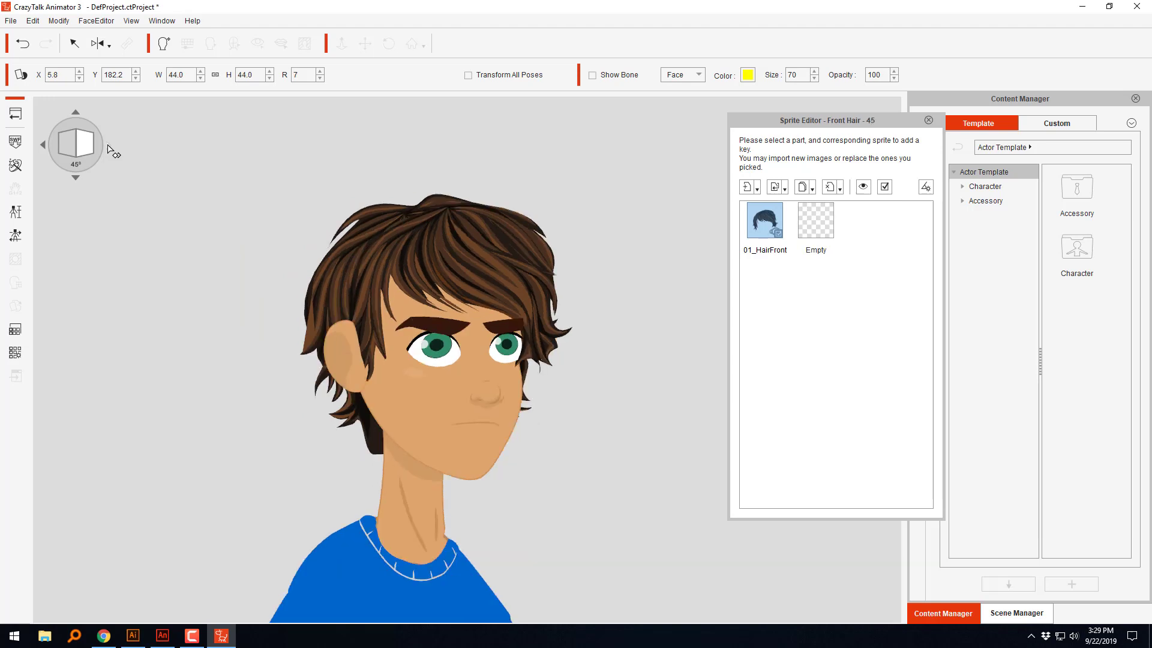
pyautogui.click(109, 148)
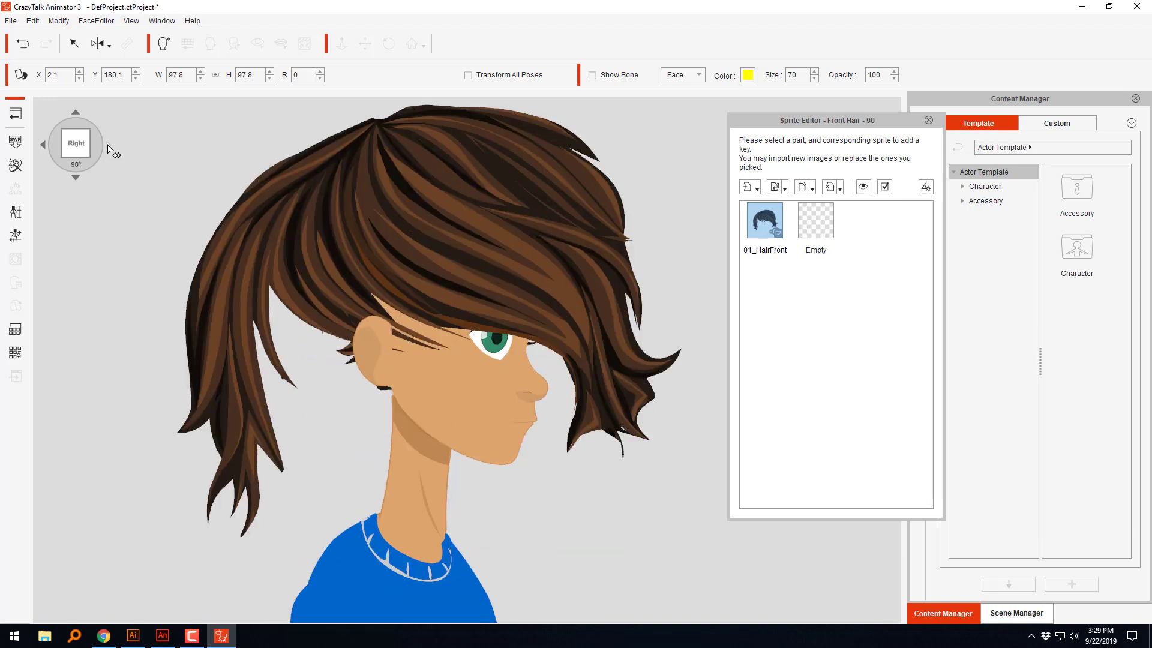
pyautogui.click(447, 244)
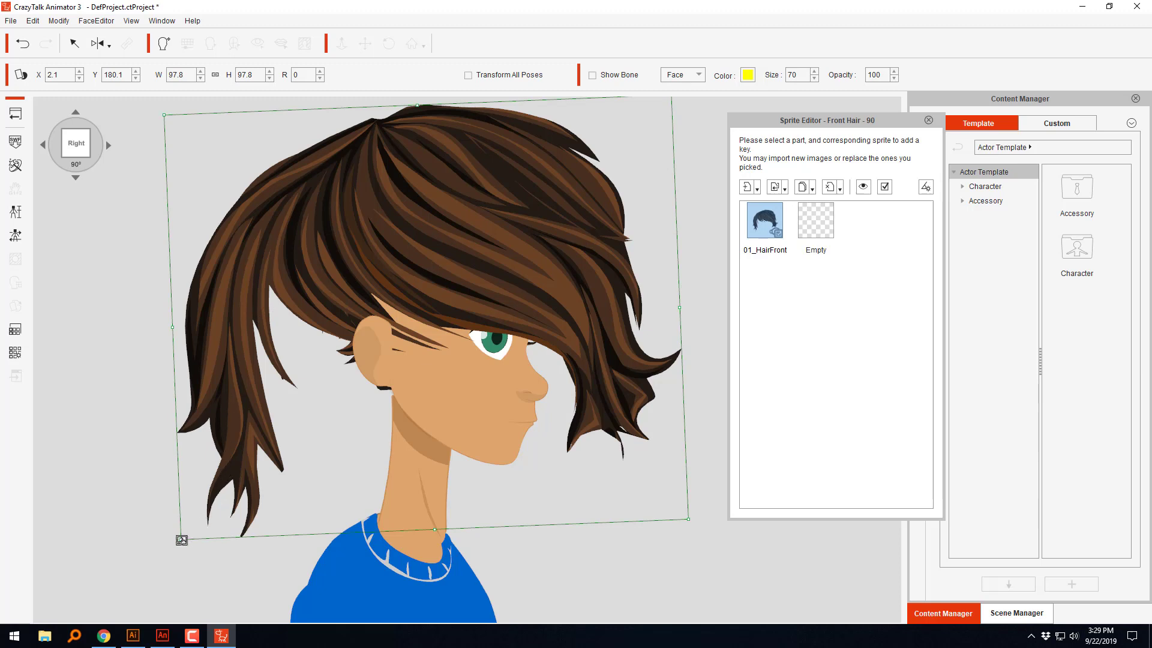
pyautogui.moveTo(180, 538); pyautogui.dragTo(262, 454)
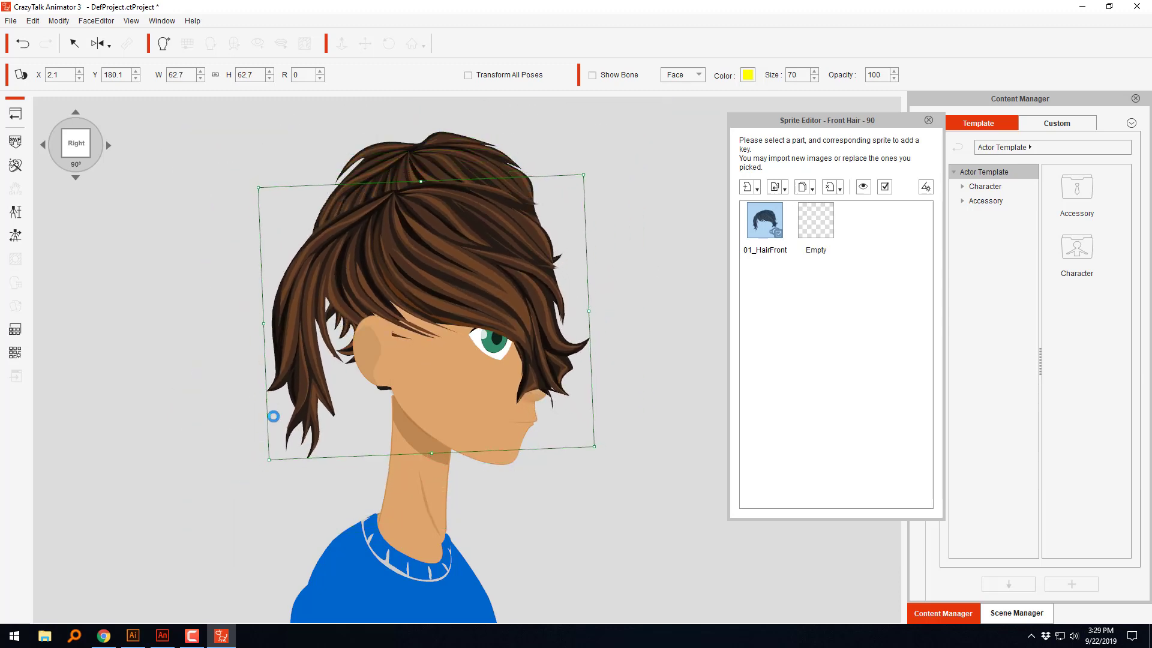
pyautogui.moveTo(445, 290); pyautogui.dragTo(495, 253)
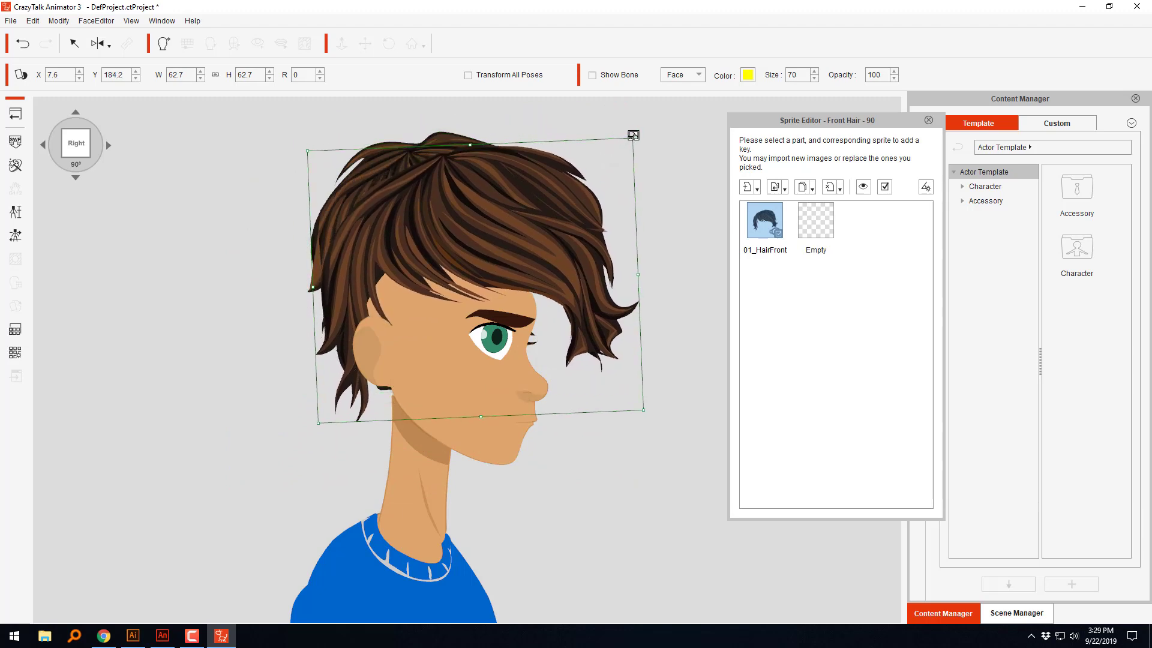
pyautogui.moveTo(634, 134); pyautogui.dragTo(597, 166)
pyautogui.moveTo(550, 233); pyautogui.dragTo(523, 248)
# Step: Fit the back hair at 90° with height about 48.7, rotation about 346, and position about X 3.0, Y 181.6
pyautogui.click(462, 158)
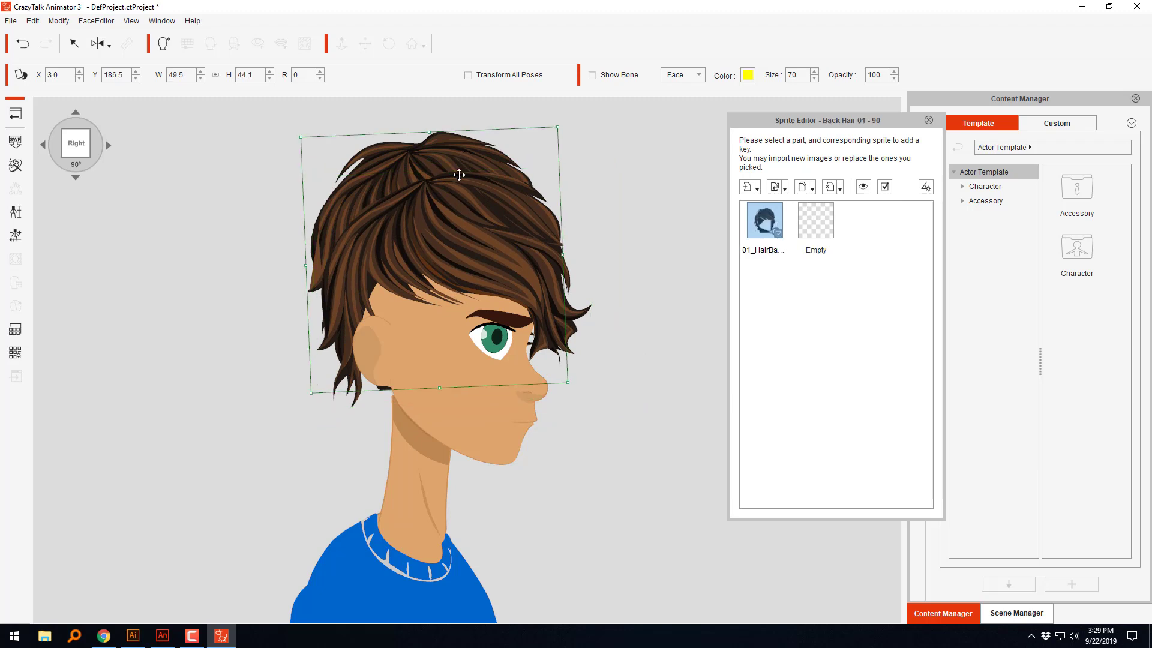
pyautogui.moveTo(457, 172); pyautogui.dragTo(452, 210)
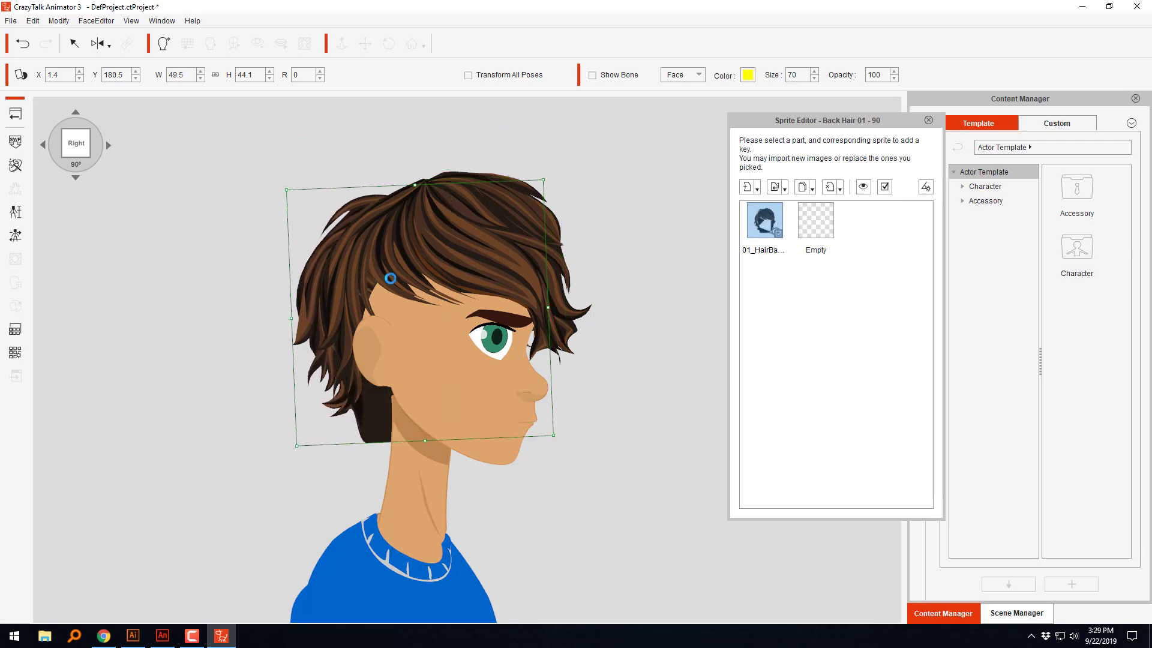
pyautogui.moveTo(562, 434); pyautogui.dragTo(600, 402)
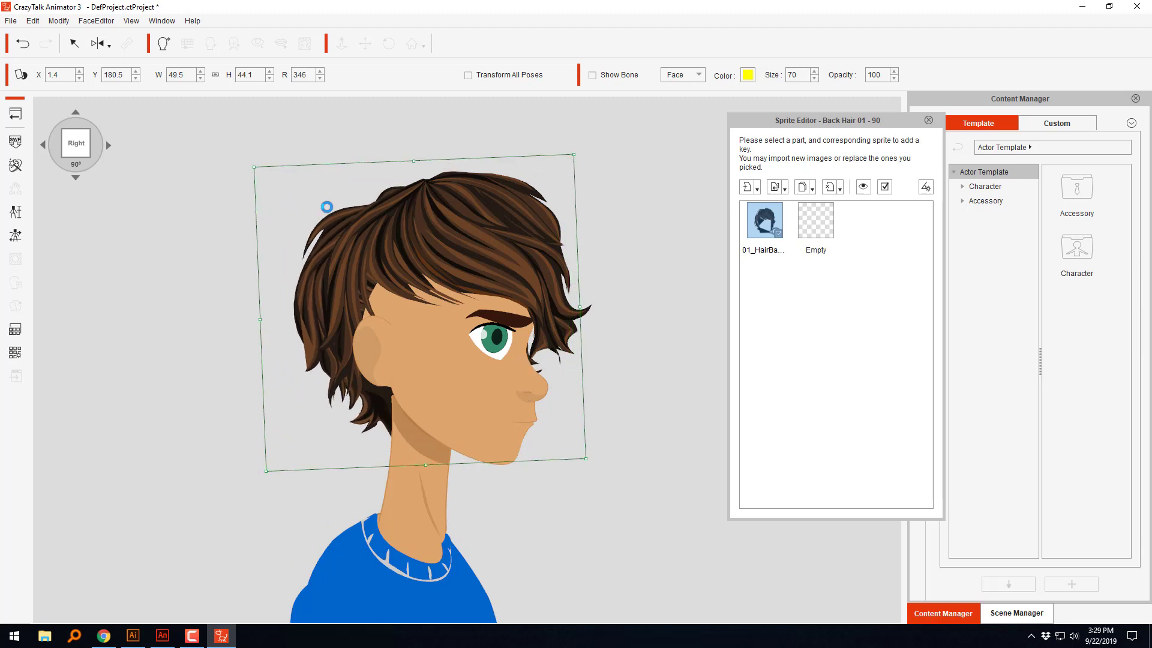
pyautogui.moveTo(415, 158); pyautogui.dragTo(413, 145)
pyautogui.moveTo(341, 206); pyautogui.dragTo(353, 193)
pyautogui.moveTo(429, 246); pyautogui.dragTo(428, 241)
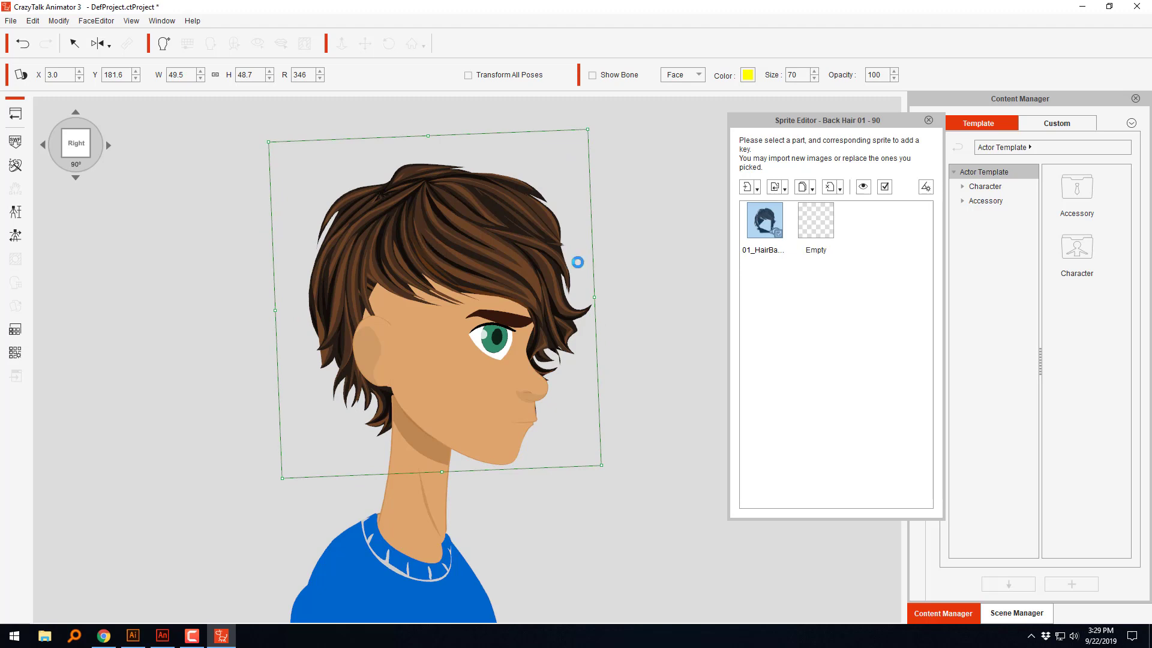
pyautogui.click(799, 304)
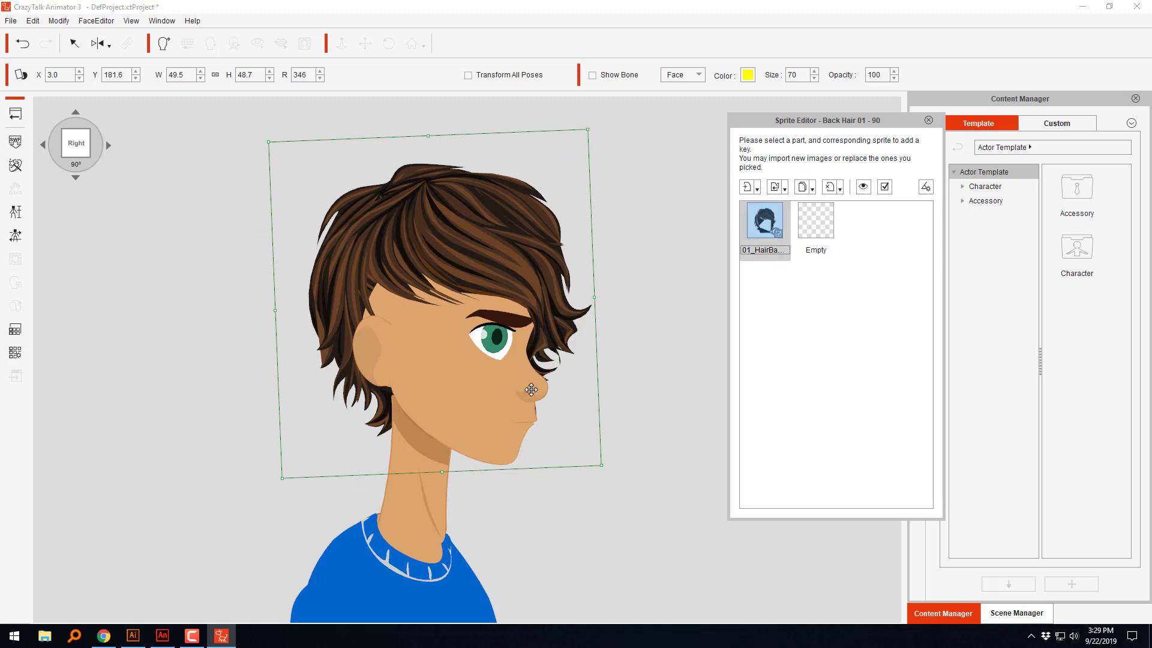
pyautogui.click(650, 370)
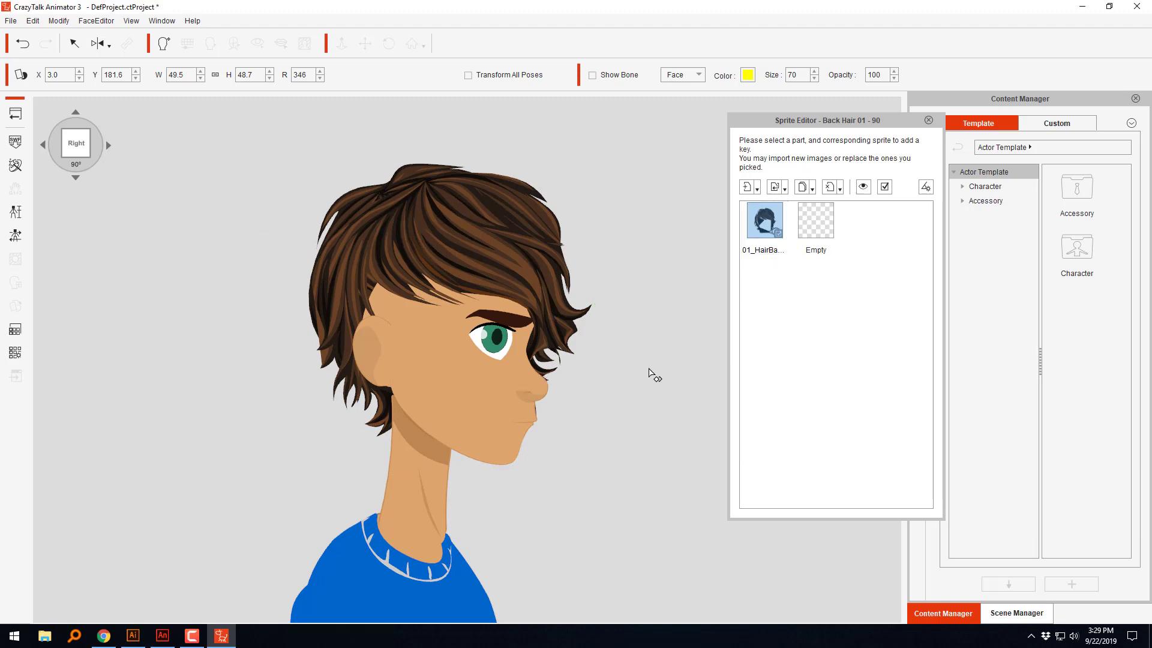
# Step: Reduce the front hair's height at 90° to about 44.8 and move it to about X 7.4, Y 183.5
pyautogui.click(503, 266)
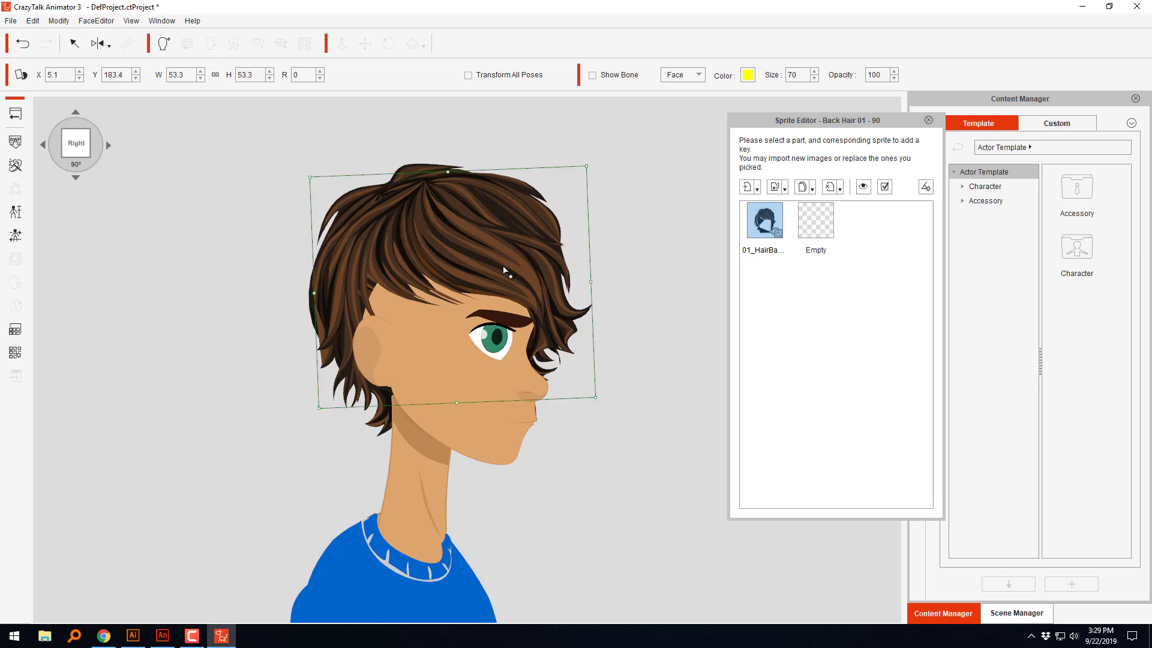
pyautogui.moveTo(502, 265); pyautogui.dragTo(516, 263)
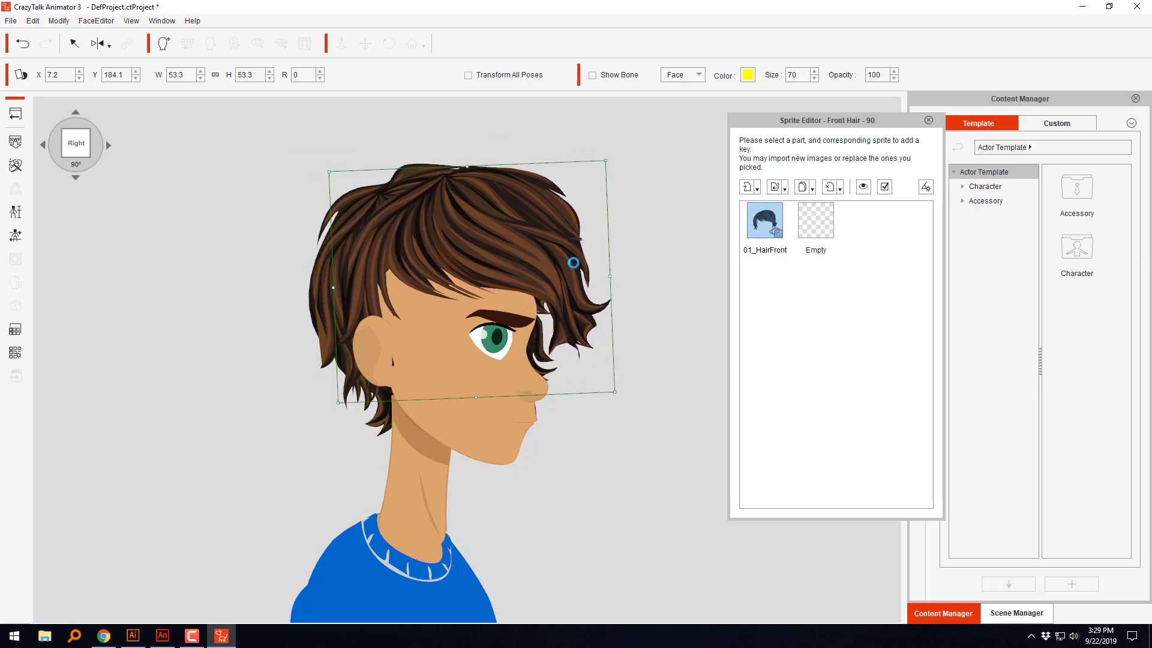
pyautogui.moveTo(478, 398); pyautogui.dragTo(478, 379)
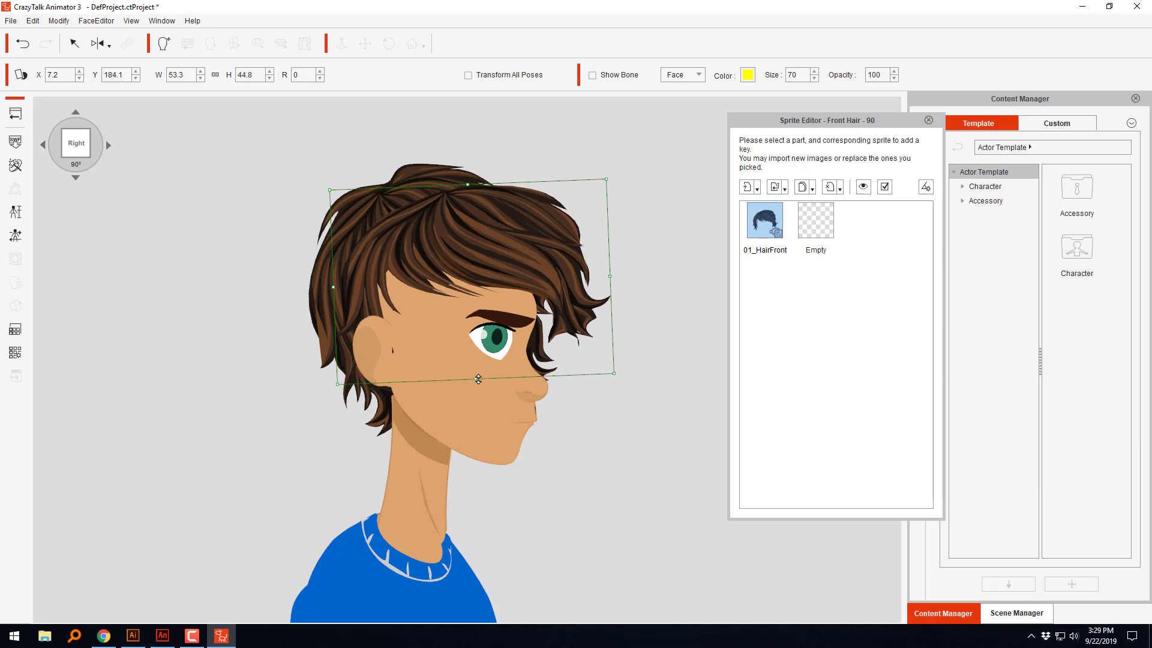
pyautogui.moveTo(536, 273)
pyautogui.mouseDown()
pyautogui.moveTo(528, 270)
pyautogui.moveTo(541, 280)
pyautogui.mouseUp()
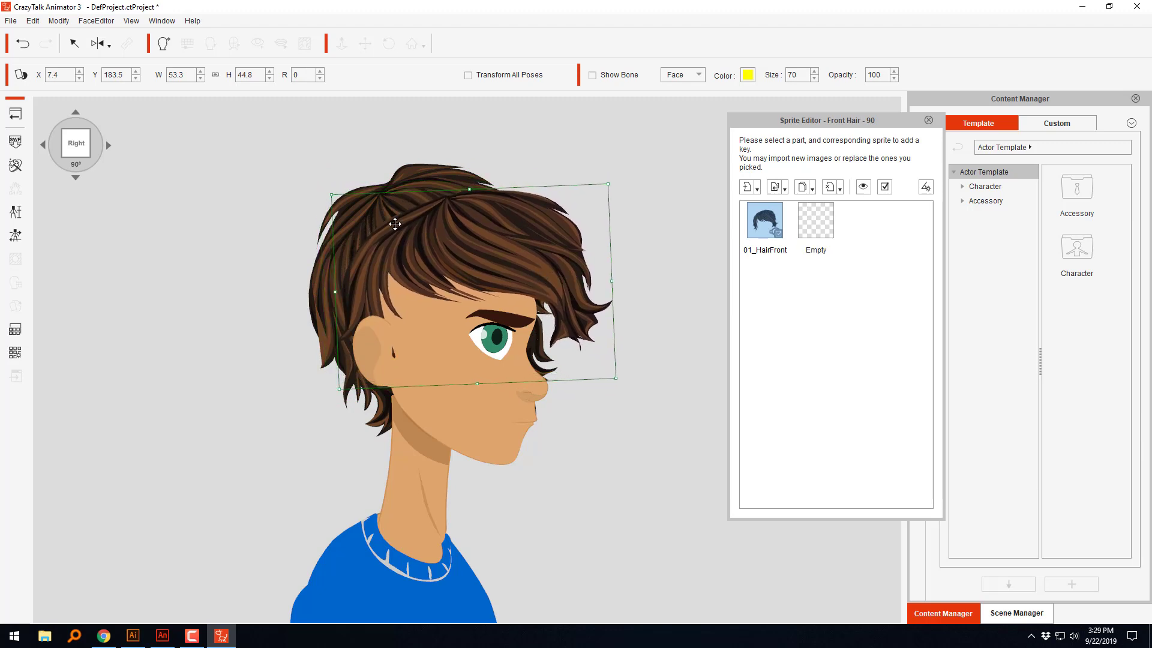
# Step: Switch to Adobe Animate and flip the entire front hair drawing horizontally
pyautogui.click(98, 43)
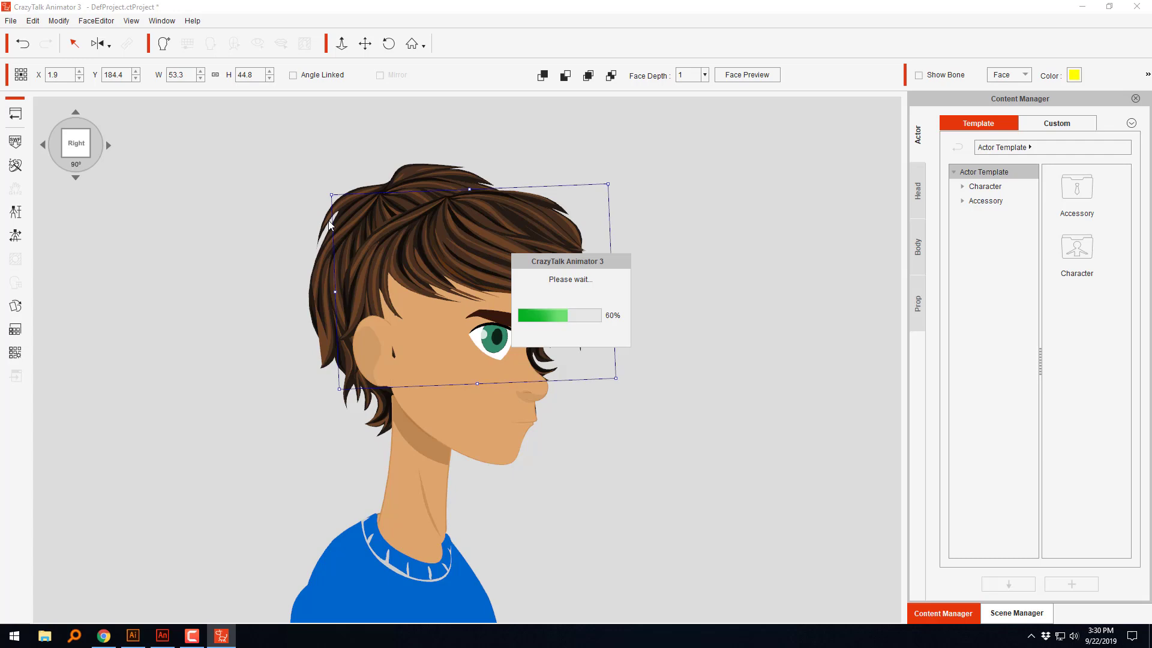
pyautogui.moveTo(175, 627)
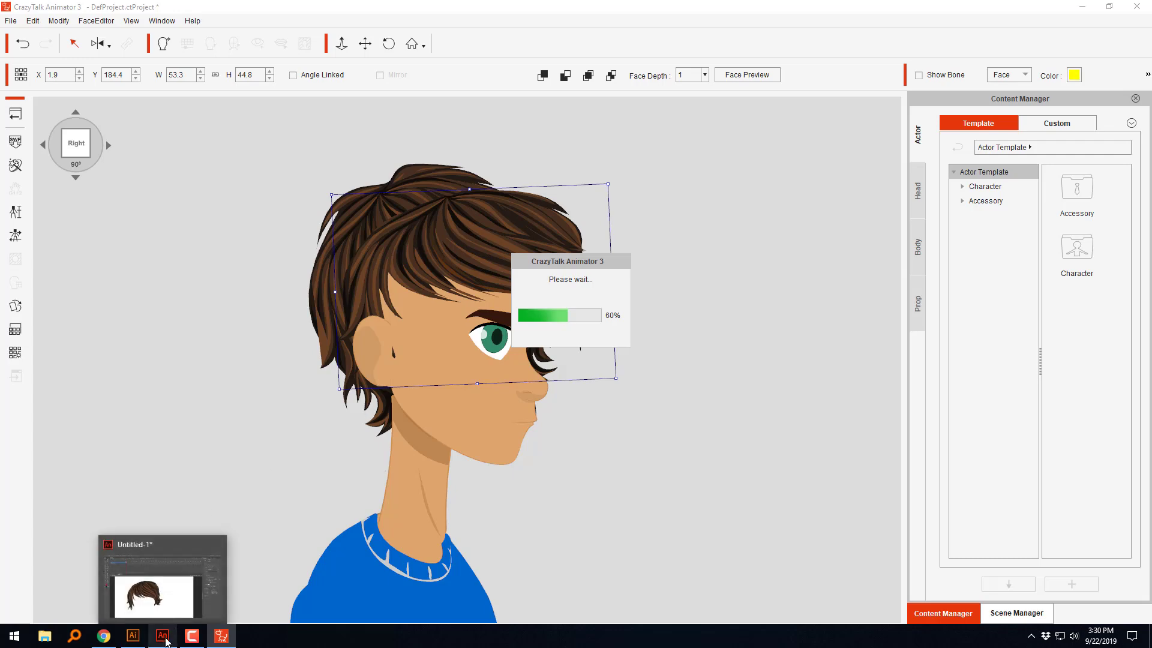
pyautogui.click(162, 585)
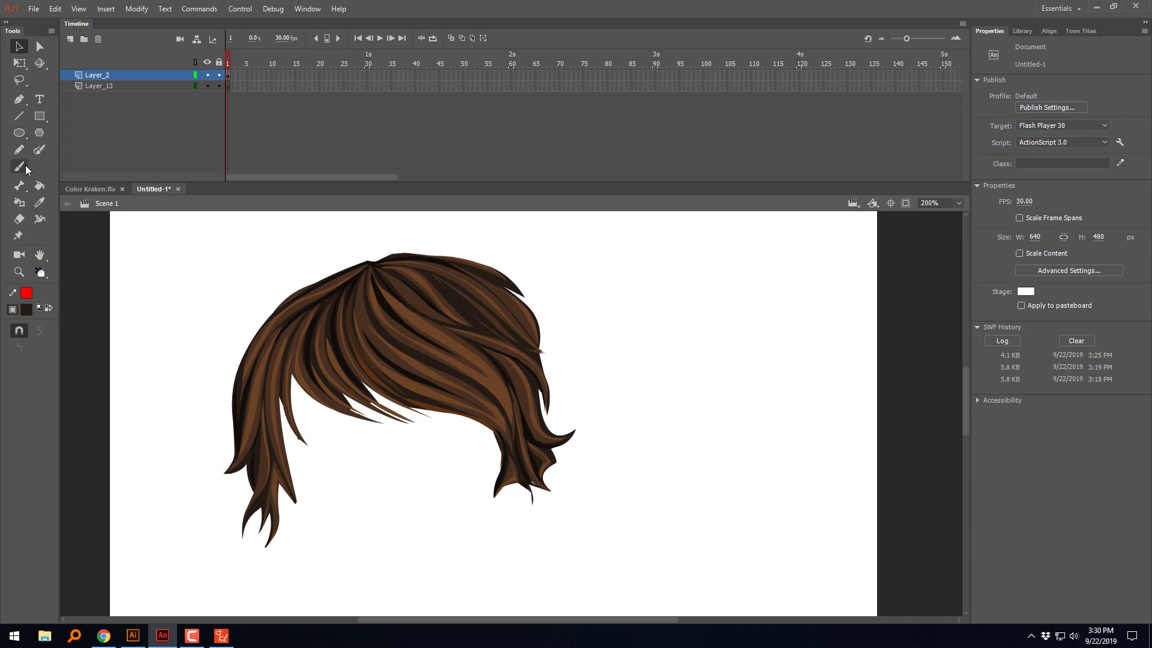
pyautogui.click(20, 151)
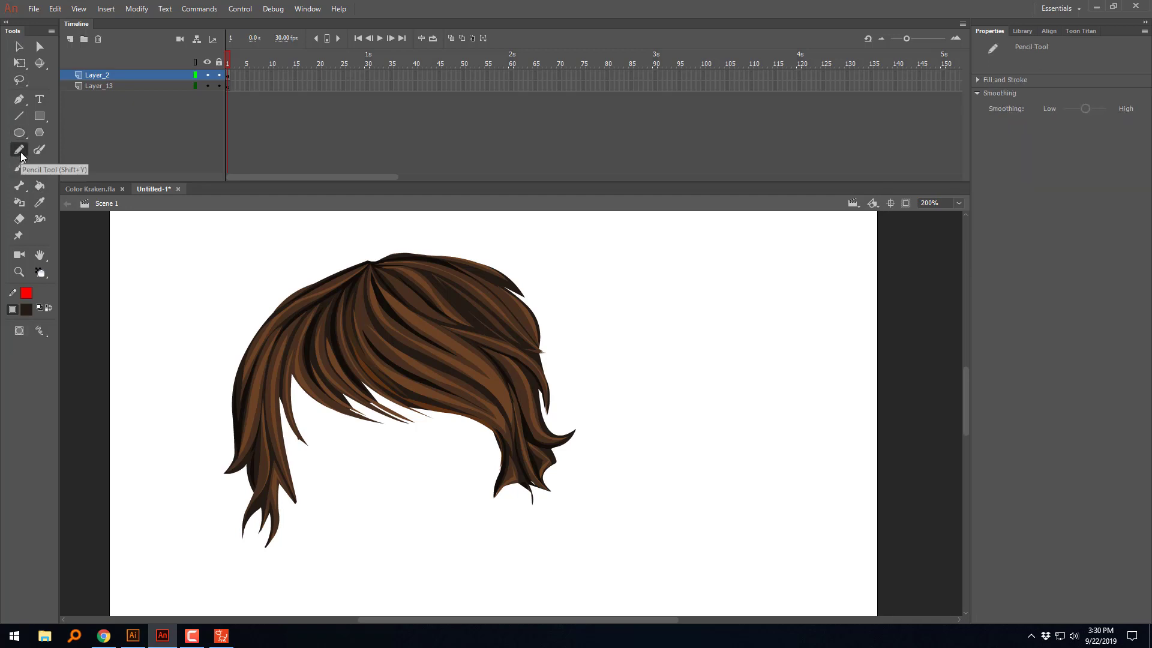
pyautogui.press('v')
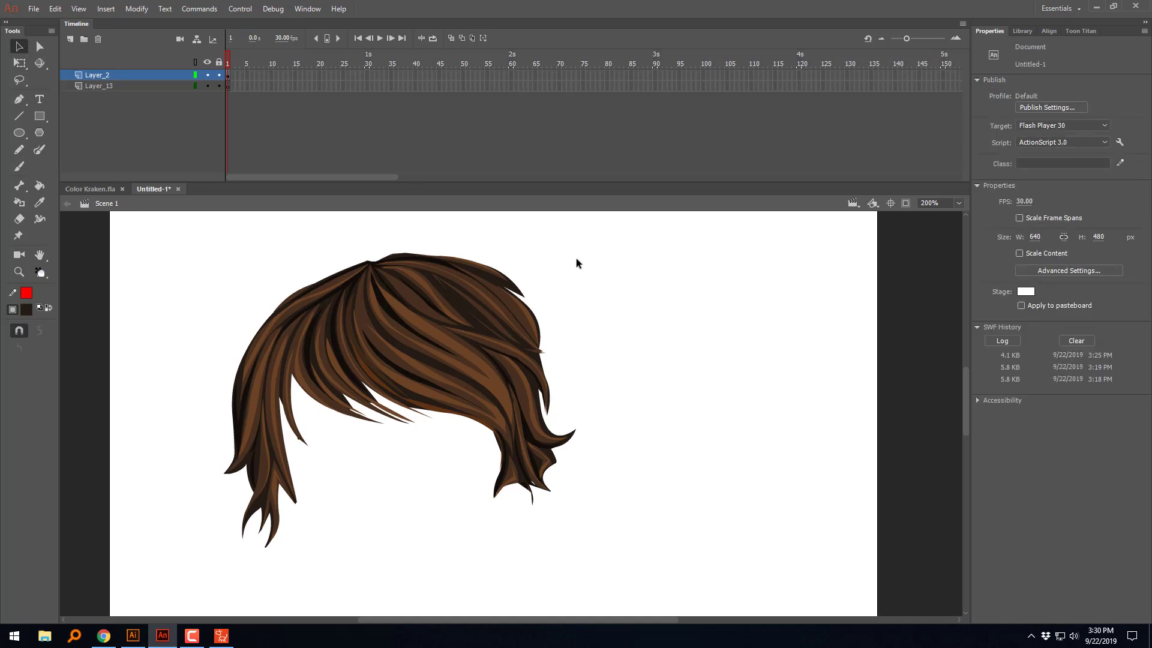
pyautogui.moveTo(591, 239); pyautogui.dragTo(198, 566)
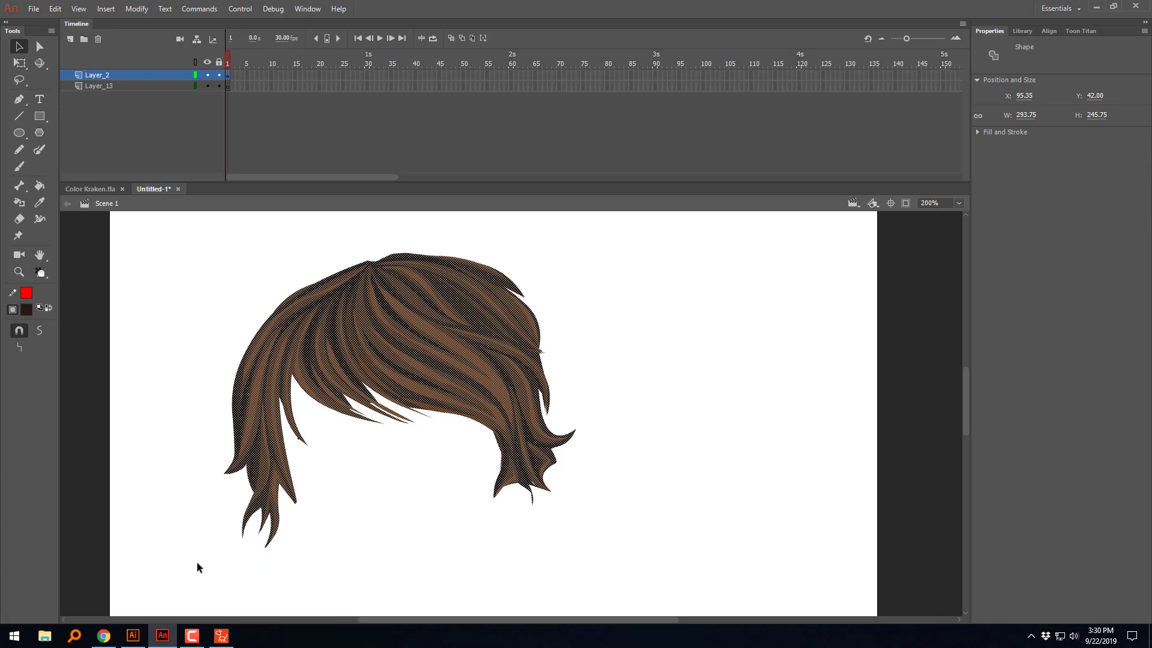
pyautogui.click(137, 9)
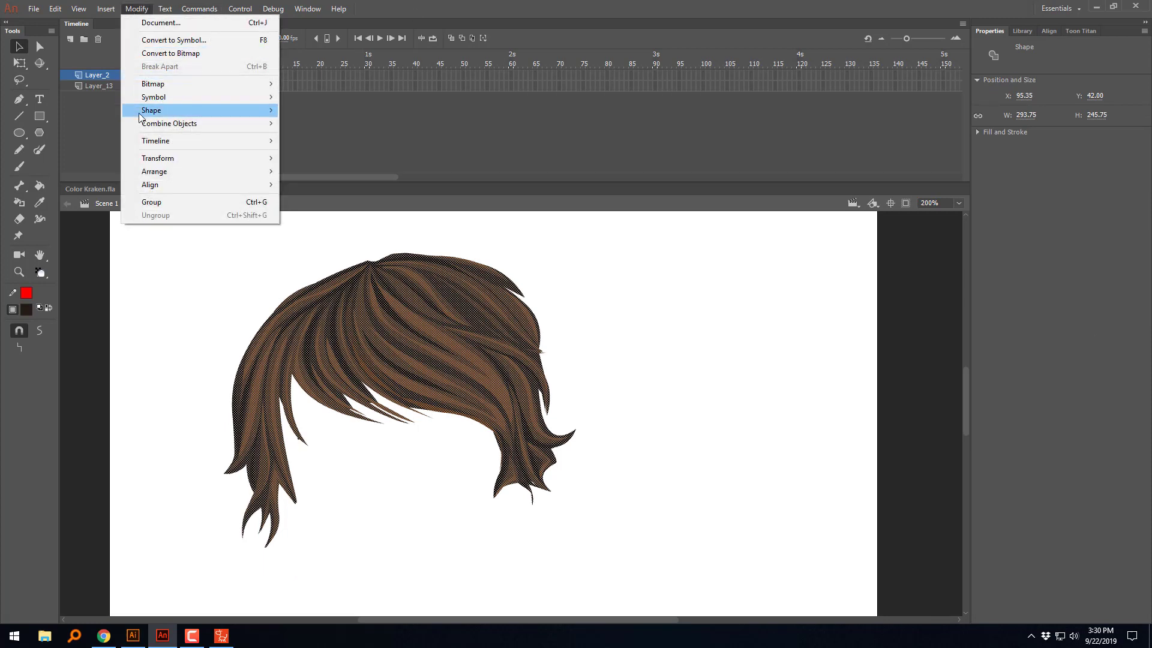
pyautogui.moveTo(157, 116)
pyautogui.moveTo(168, 161)
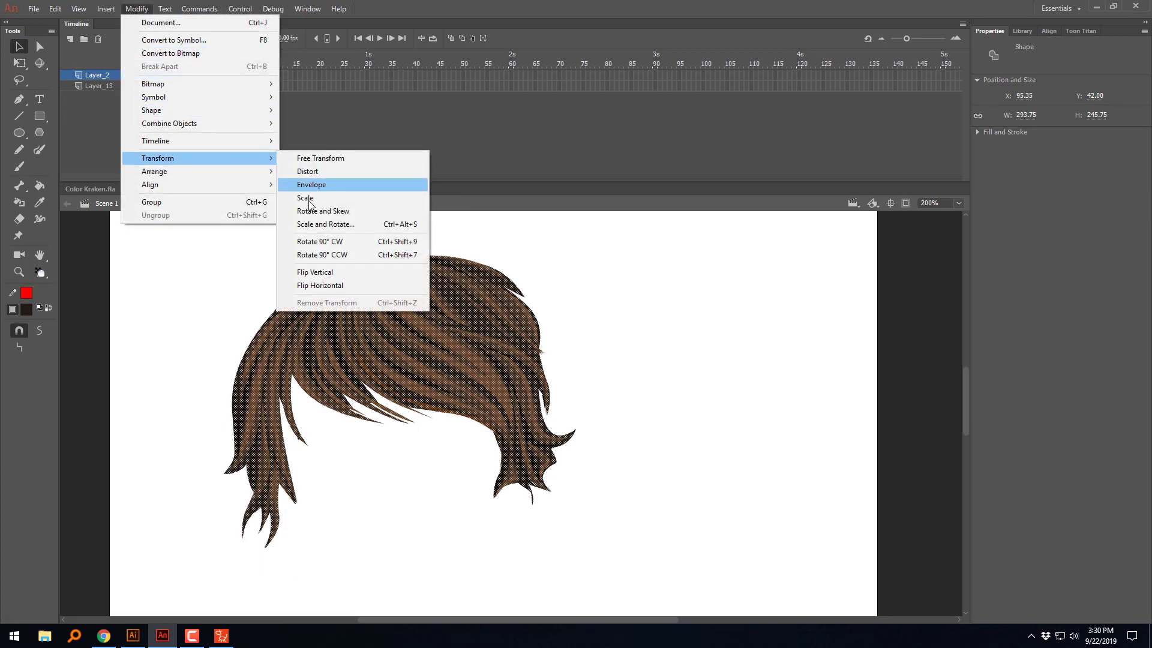
pyautogui.click(322, 290)
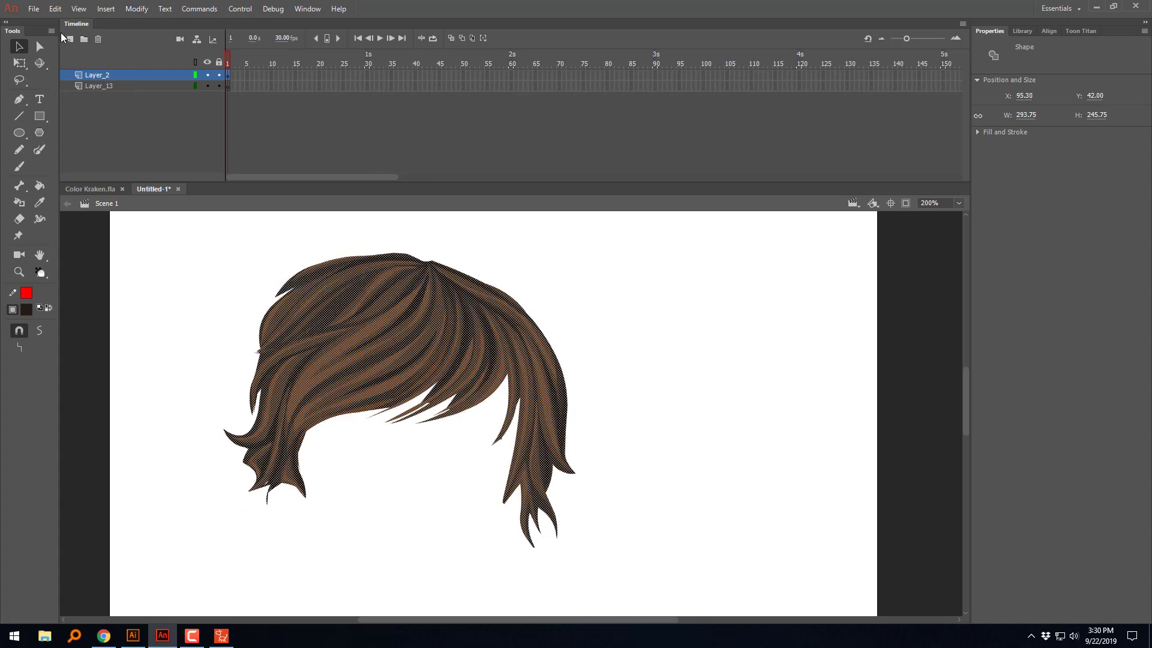
# Step: Rotate the flipped hair counter-clockwise and draw a curved red cutting line with the Pencil tool across its upper right side
pyautogui.press('q')
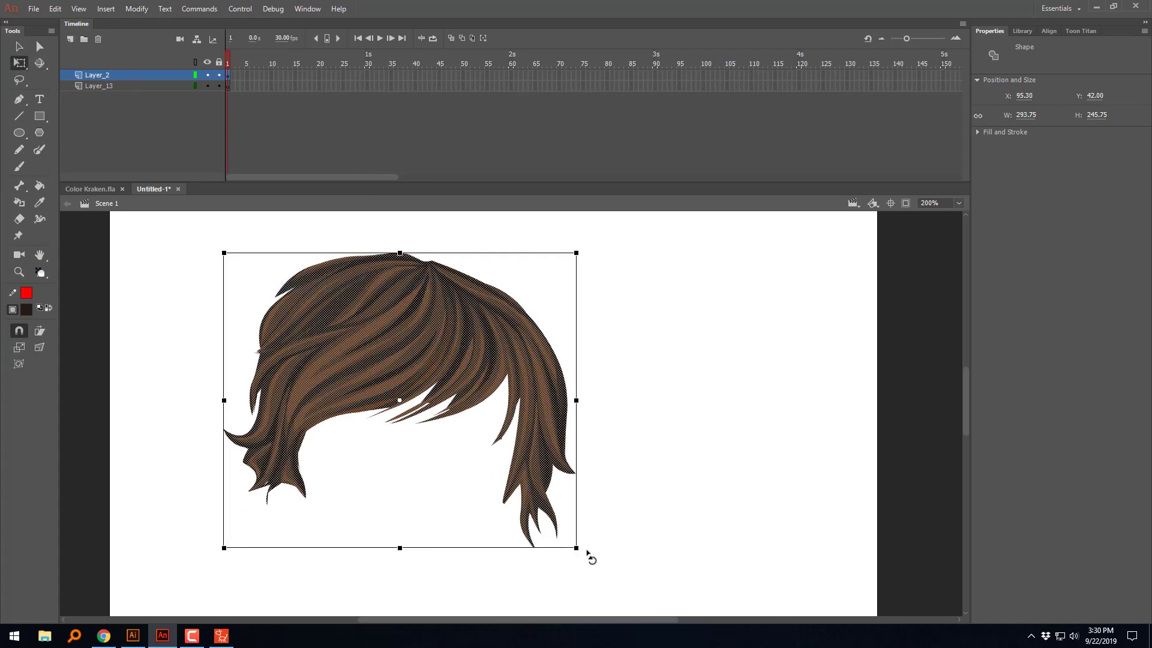
pyautogui.moveTo(587, 551); pyautogui.dragTo(651, 432)
pyautogui.click(689, 399)
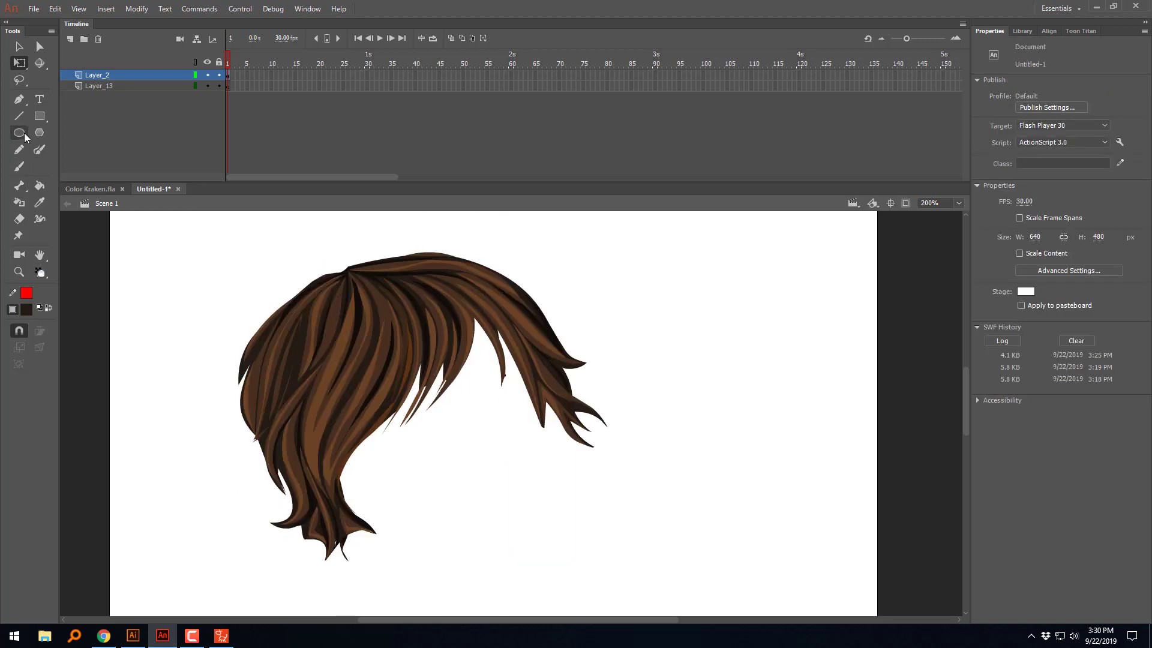
pyautogui.click(19, 149)
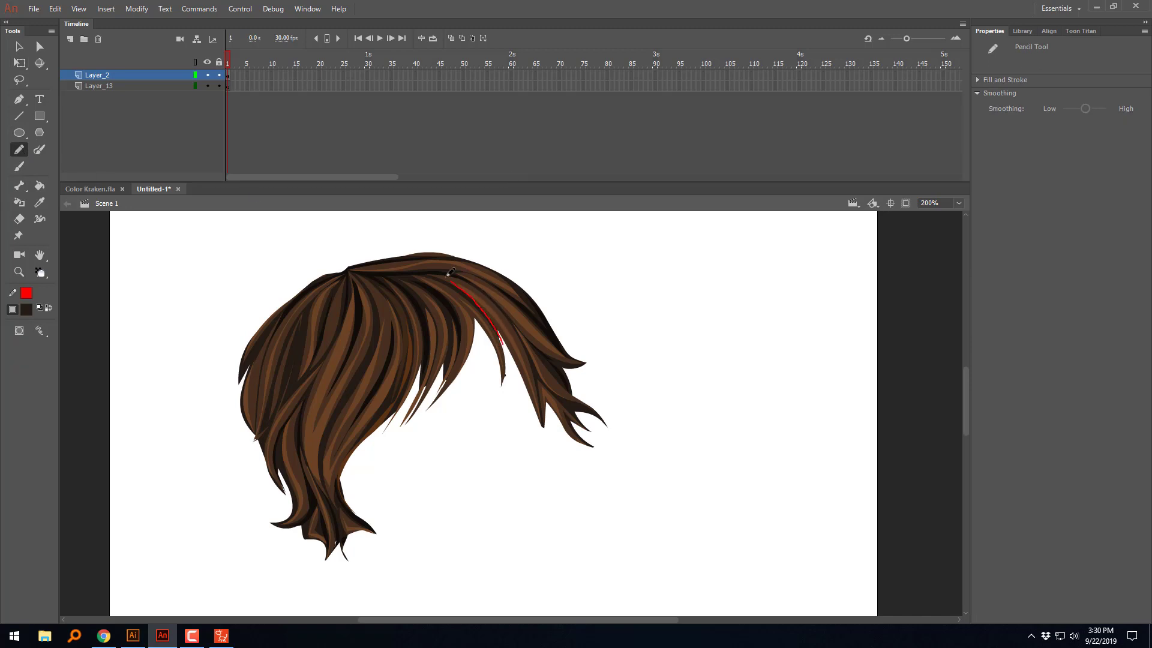
pyautogui.moveTo(449, 274); pyautogui.dragTo(333, 249)
# Step: Delete the hair fill pieces outside the red cutting line, from the crown down to the lower right strand tips
pyautogui.click(18, 46)
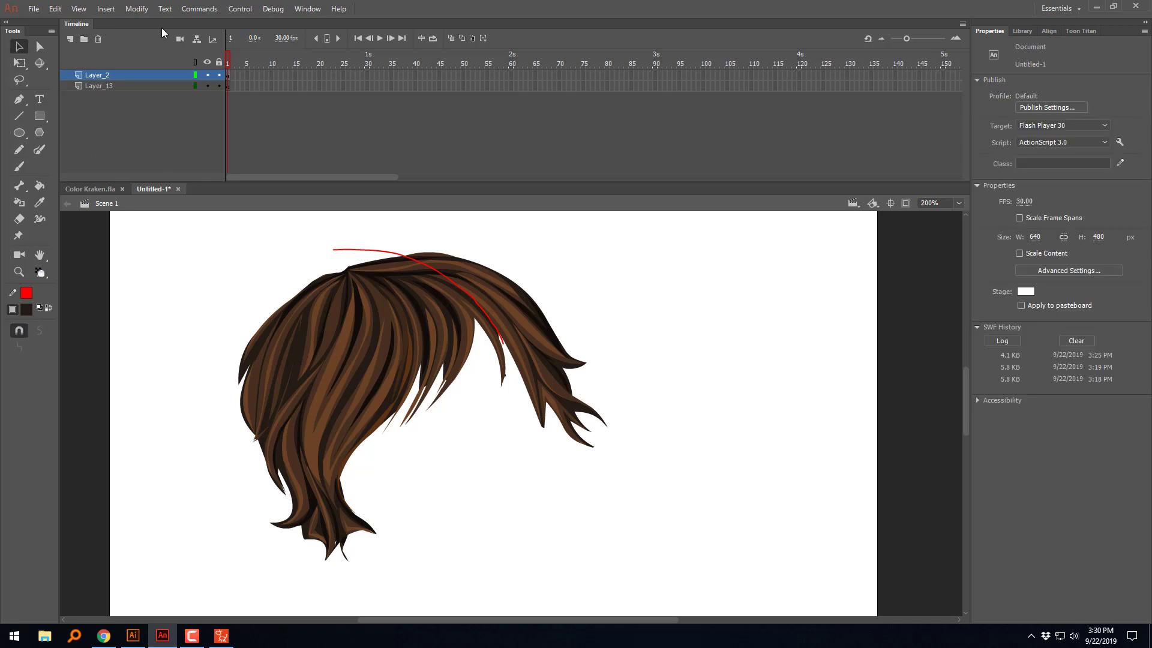
pyautogui.click(534, 393)
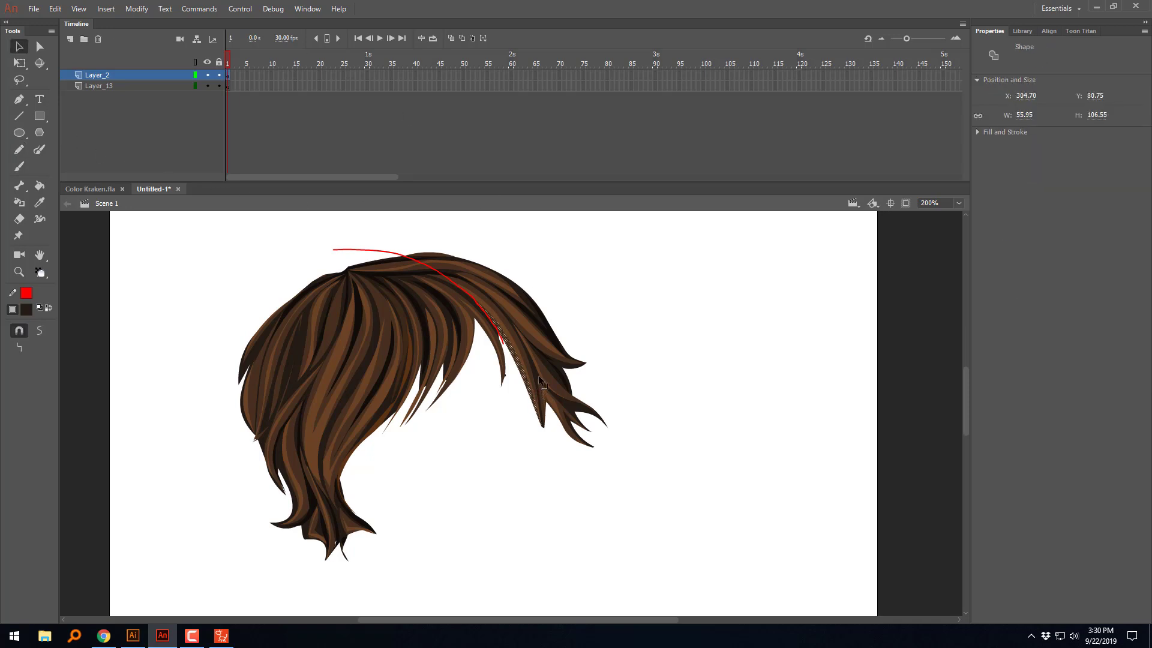
pyautogui.press('Delete')
pyautogui.click(533, 371)
pyautogui.press('Delete')
pyautogui.click(533, 367)
pyautogui.press('Delete')
pyautogui.click(538, 356)
pyautogui.press('Delete')
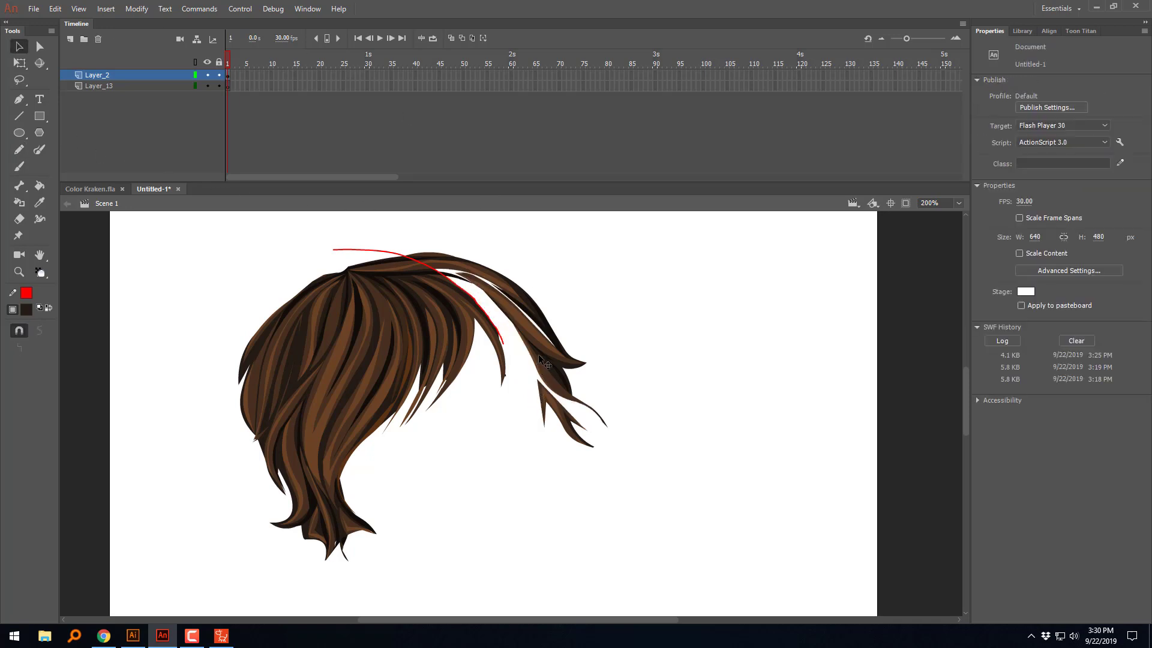
pyautogui.click(540, 358)
pyautogui.press('Delete')
pyautogui.click(534, 327)
pyautogui.press('Delete')
pyautogui.click(451, 270)
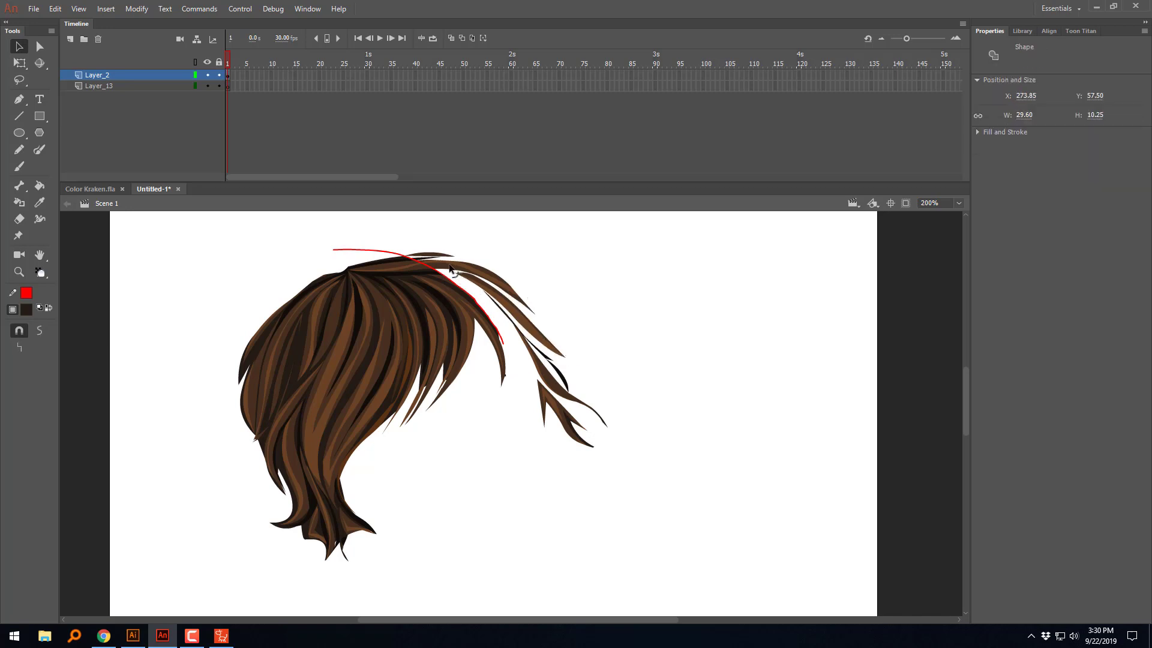
pyautogui.press('Delete')
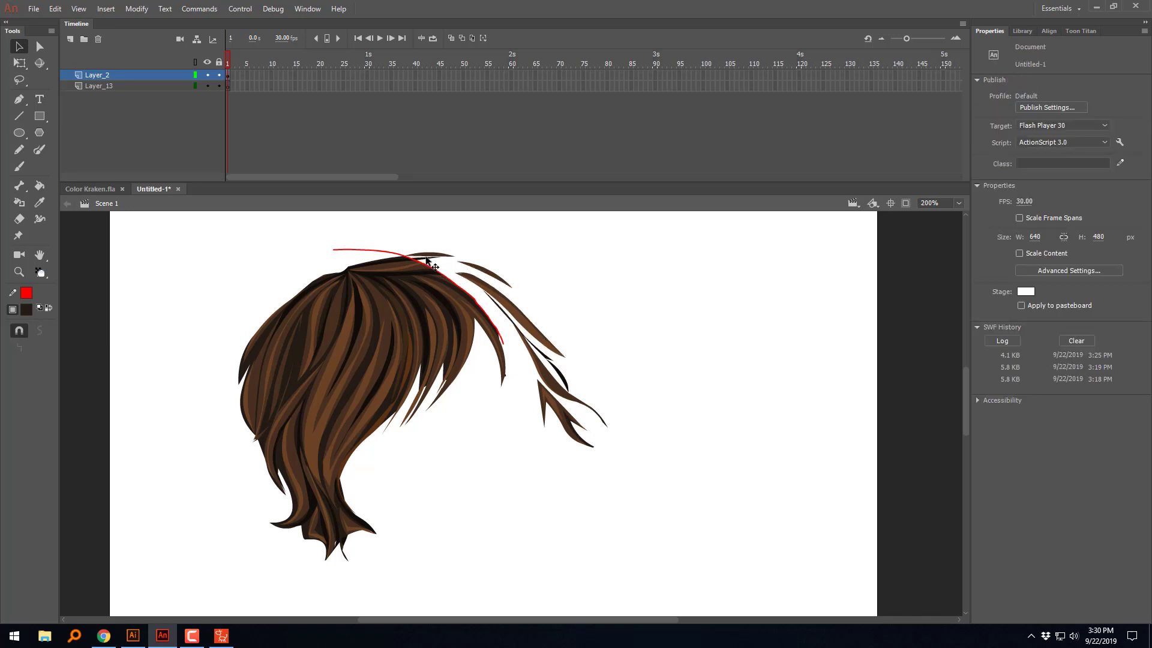
pyautogui.click(426, 257)
pyautogui.press('Delete')
pyautogui.click(475, 282)
pyautogui.press('Delete')
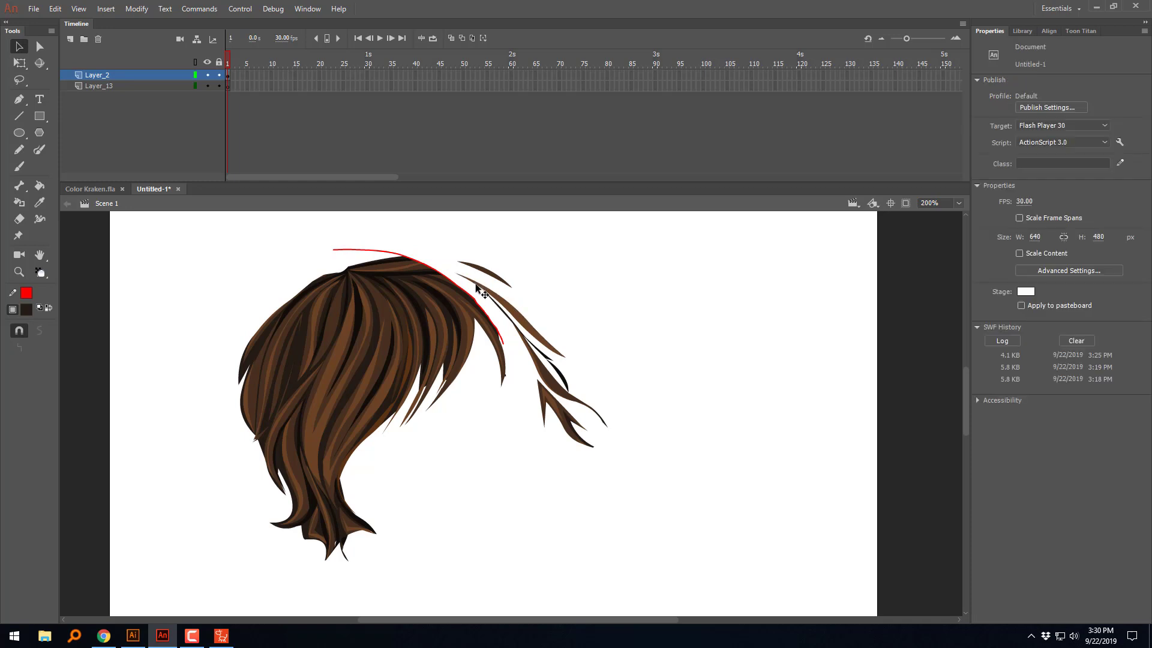
pyautogui.click(476, 288)
pyautogui.press('Delete')
pyautogui.click(519, 329)
pyautogui.press('Delete')
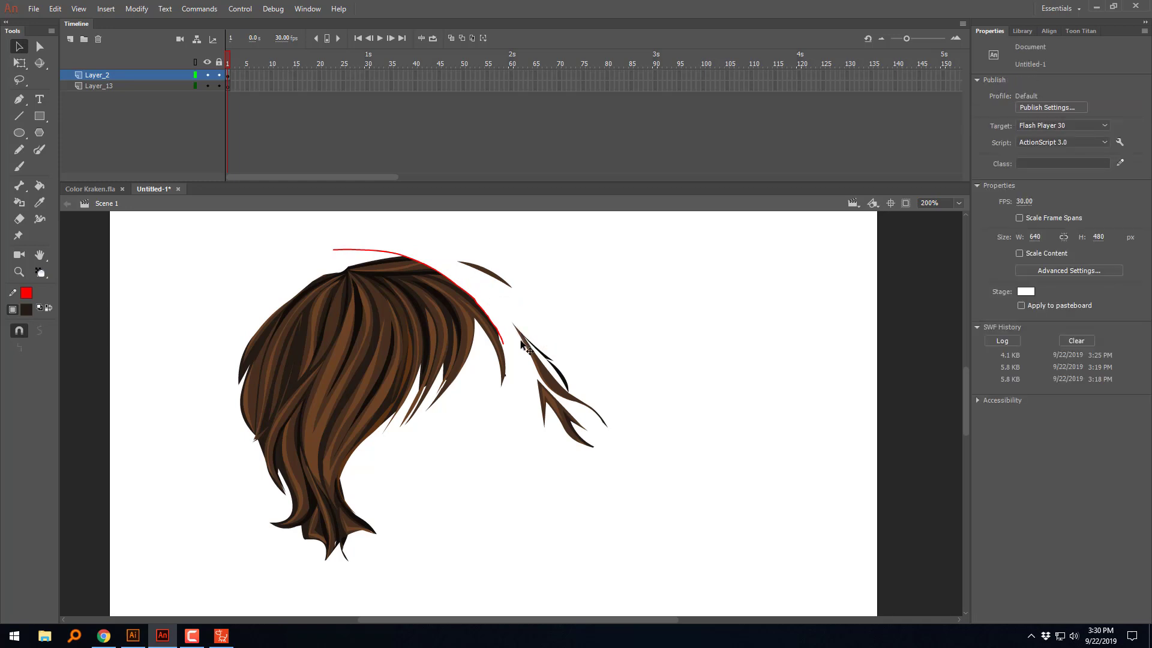
pyautogui.click(524, 338)
pyautogui.press('Delete')
pyautogui.click(532, 351)
pyautogui.press('Delete')
pyautogui.click(544, 397)
pyautogui.press('Delete')
pyautogui.click(547, 402)
pyautogui.press('Delete')
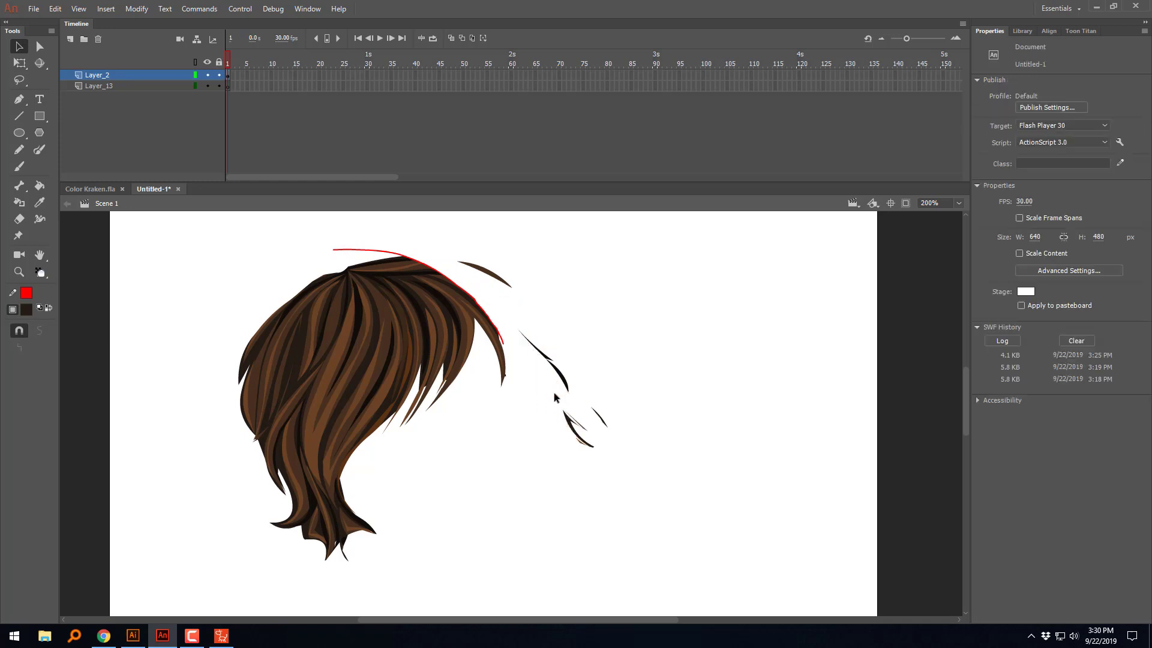
# Step: Lasso the leftover hair slivers outside the cutting line and delete them
pyautogui.click(19, 80)
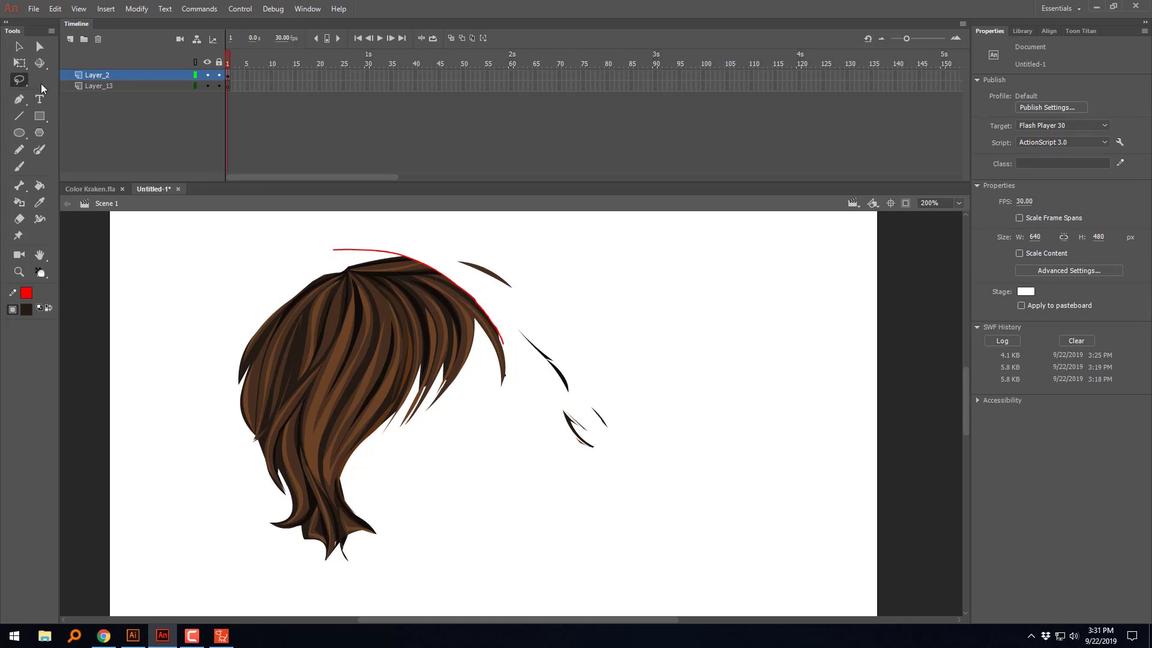
pyautogui.moveTo(635, 387)
pyautogui.mouseDown()
pyautogui.moveTo(512, 237)
pyautogui.moveTo(444, 249)
pyautogui.moveTo(532, 368)
pyautogui.moveTo(662, 333)
pyautogui.moveTo(708, 352)
pyautogui.mouseUp()
pyautogui.press('Delete')
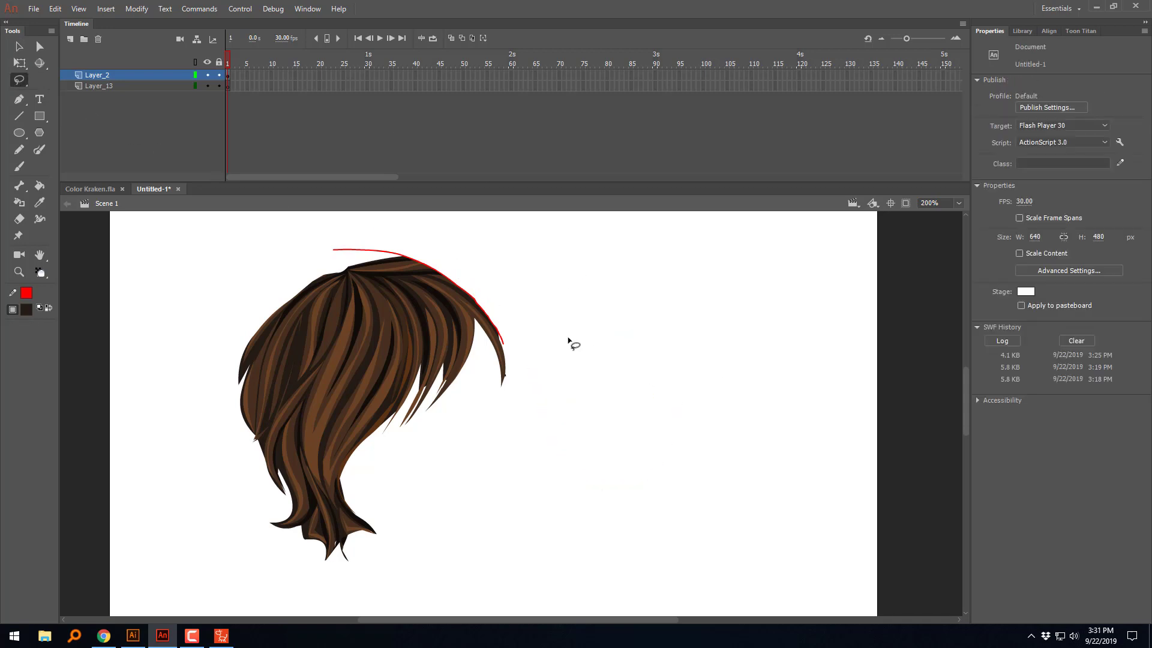
# Step: Delete the red cutting line along the upper right edge of the hair
pyautogui.press('v')
pyautogui.click(365, 251)
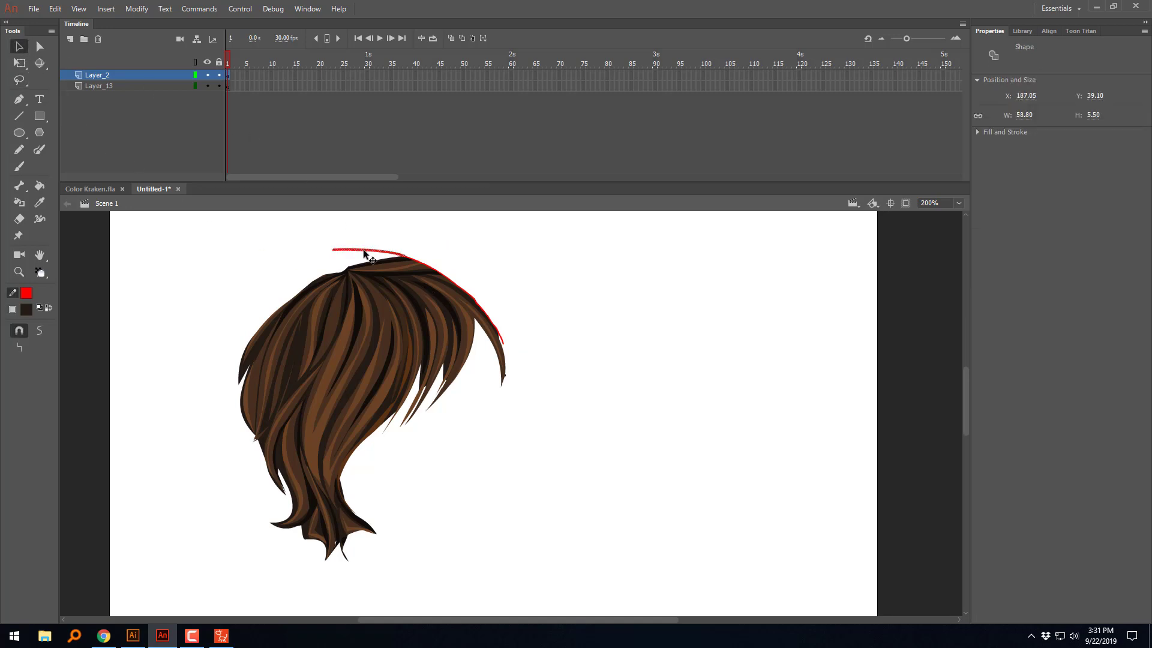
pyautogui.press('Delete')
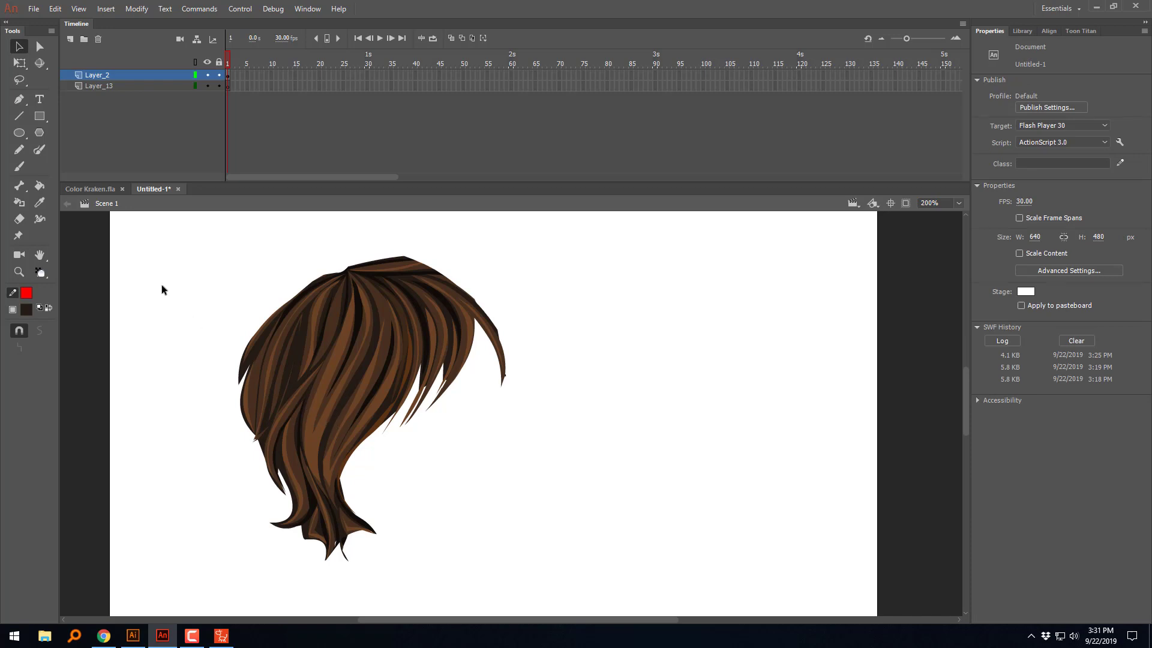
# Step: Draw a red Pencil cutting line from below the ponytail, around an ear-shaped loop, and along the lower edge of the fringe
pyautogui.click(18, 150)
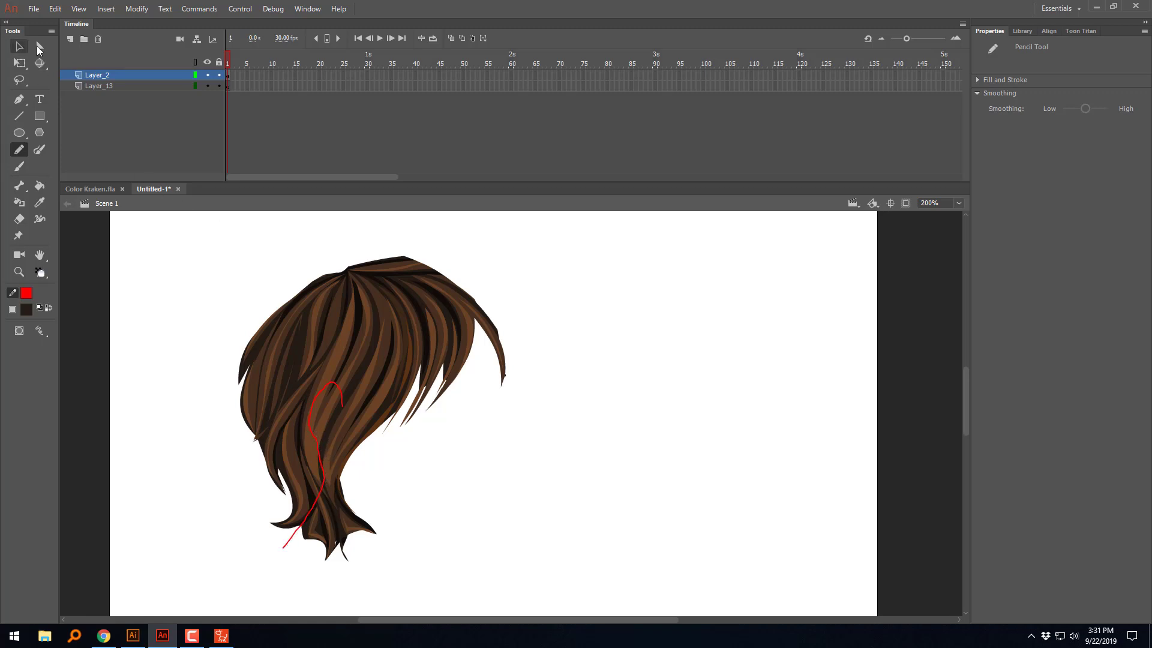
pyautogui.press('v')
pyautogui.click(21, 150)
pyautogui.moveTo(383, 427); pyautogui.dragTo(397, 416)
# Step: Delete the main hair fills below the fringe and to the right of the cutting line, including the right ponytail tips
pyautogui.press('v')
pyautogui.click(370, 432)
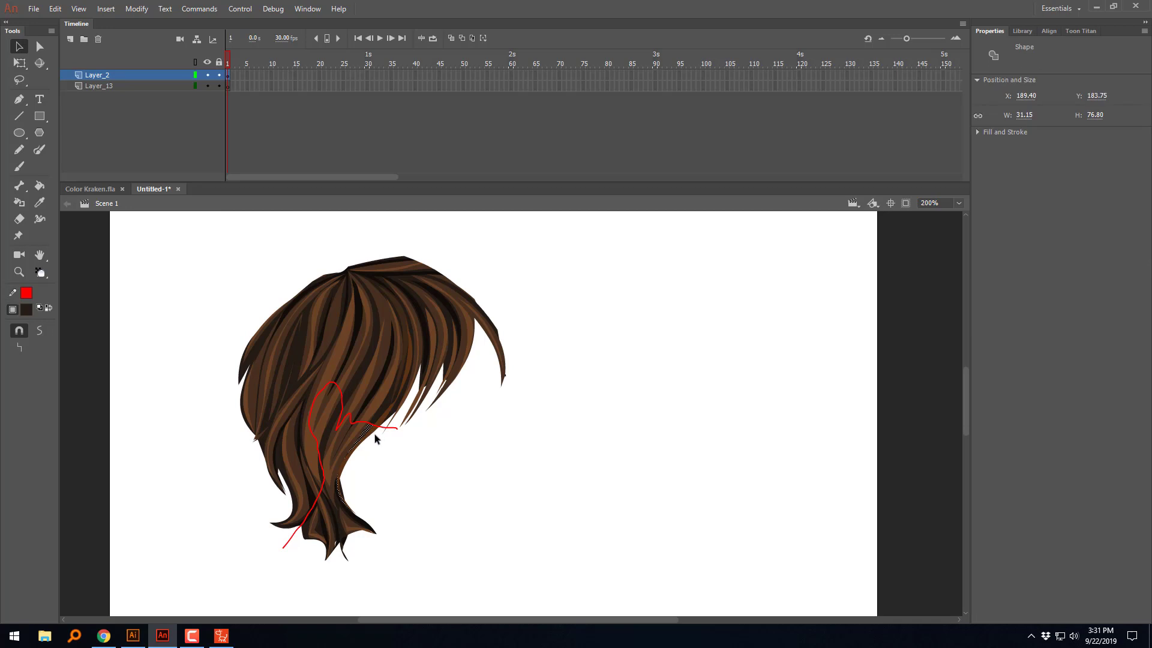
pyautogui.press('Delete')
pyautogui.click(364, 436)
pyautogui.press('Delete')
pyautogui.click(366, 439)
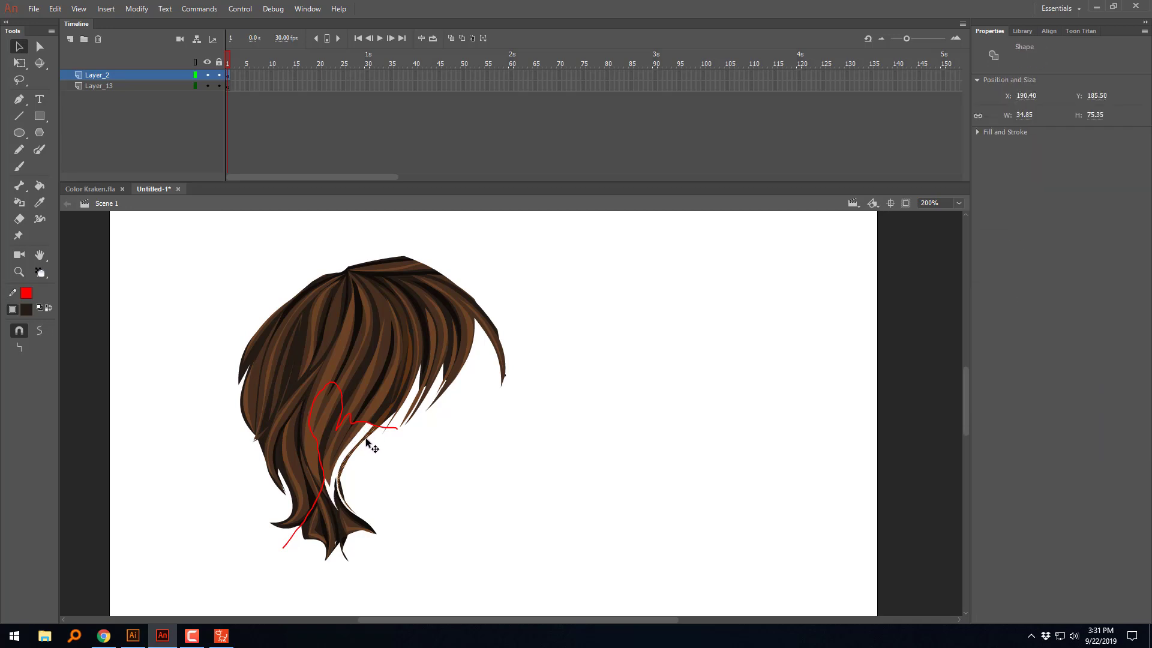
pyautogui.press('Delete')
pyautogui.click(339, 488)
pyautogui.press('Delete')
pyautogui.click(340, 509)
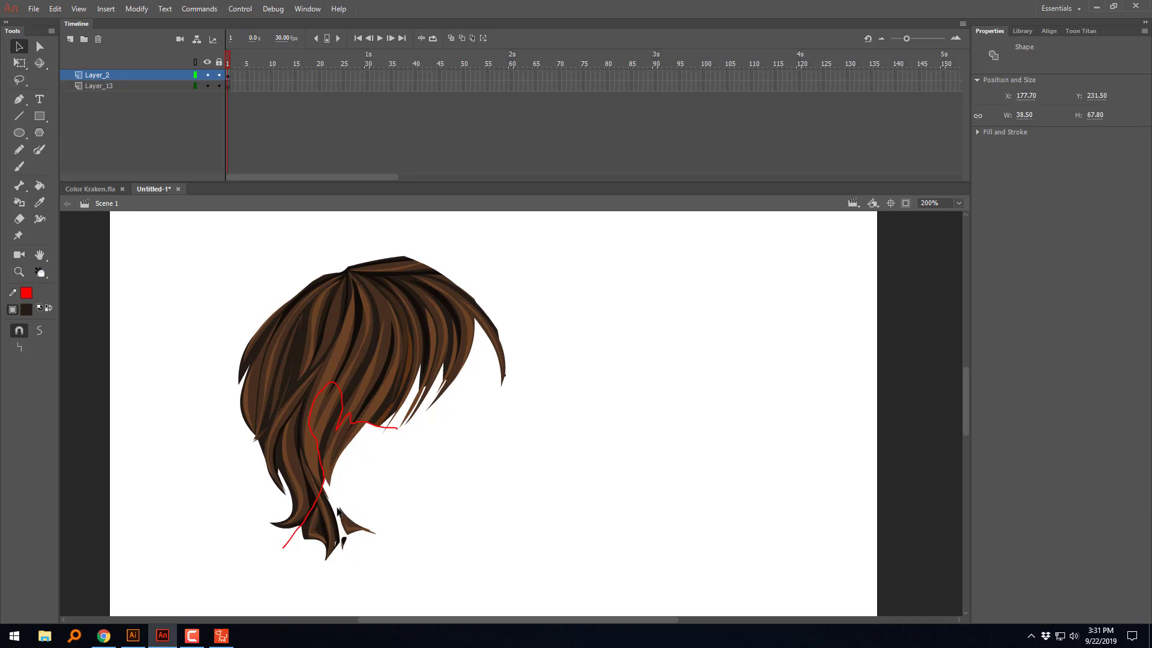
pyautogui.press('Delete')
pyautogui.click(346, 522)
pyautogui.press('Delete')
pyautogui.click(346, 527)
pyautogui.press('Delete')
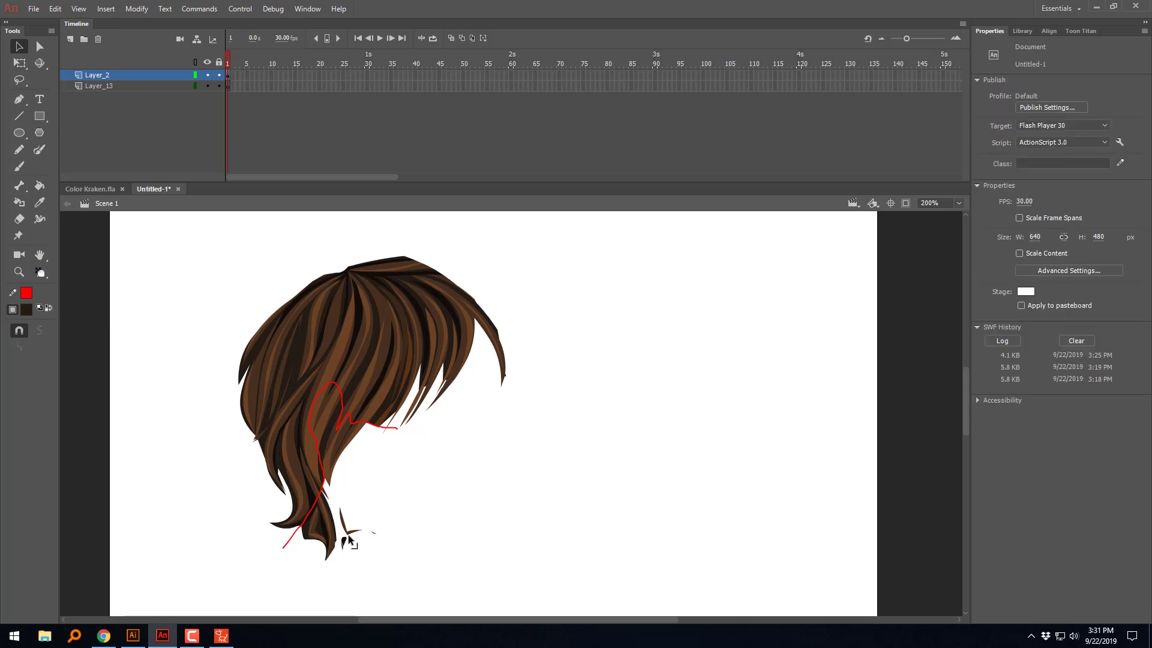
# Step: Delete the hair fills inside the ear-shaped loop and the strands hanging just below it
pyautogui.click(330, 465)
pyautogui.press('Delete')
pyautogui.click(327, 445)
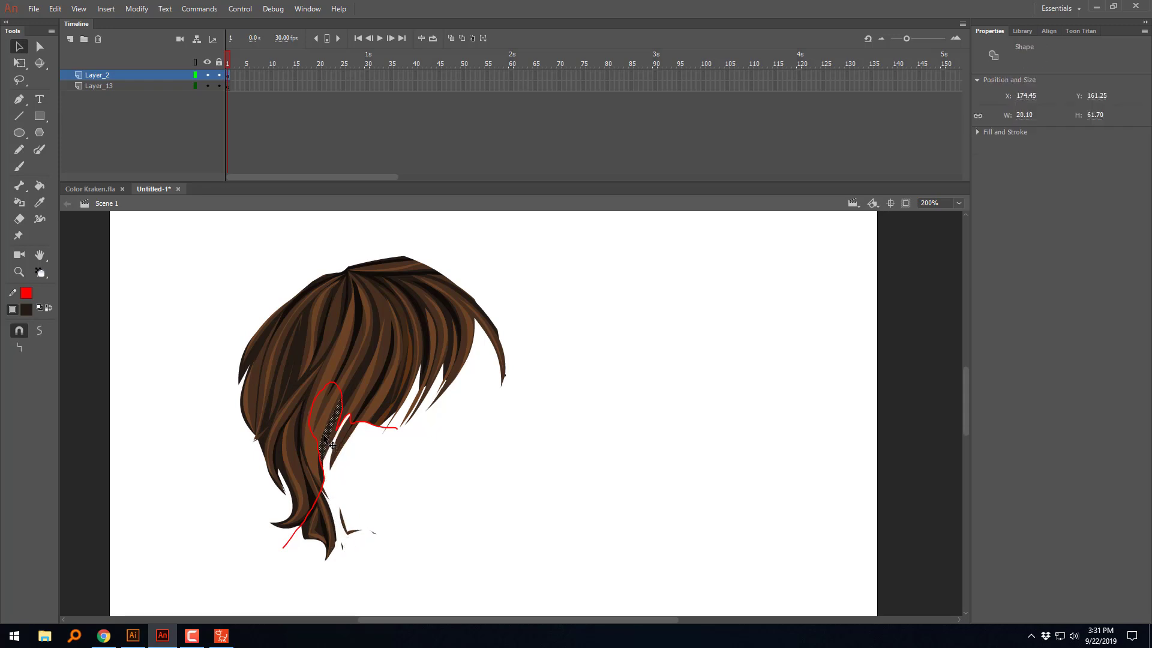
pyautogui.press('Delete')
pyautogui.click(325, 425)
pyautogui.press('Delete')
pyautogui.click(324, 414)
pyautogui.press('Delete')
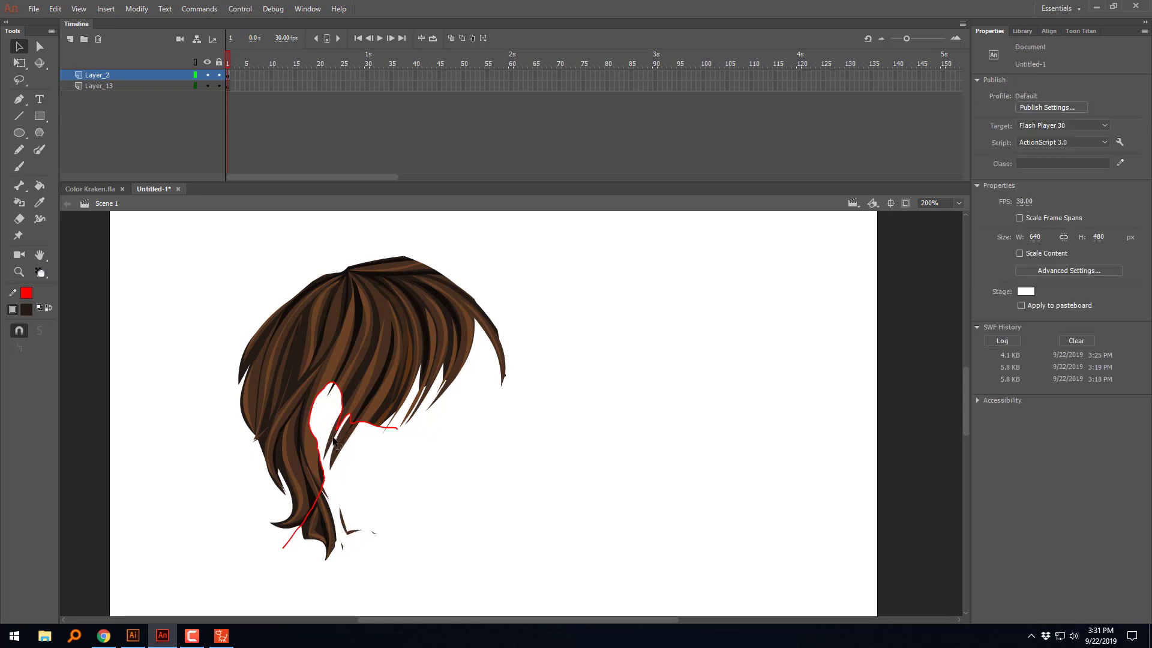
pyautogui.click(340, 448)
pyautogui.press('Delete')
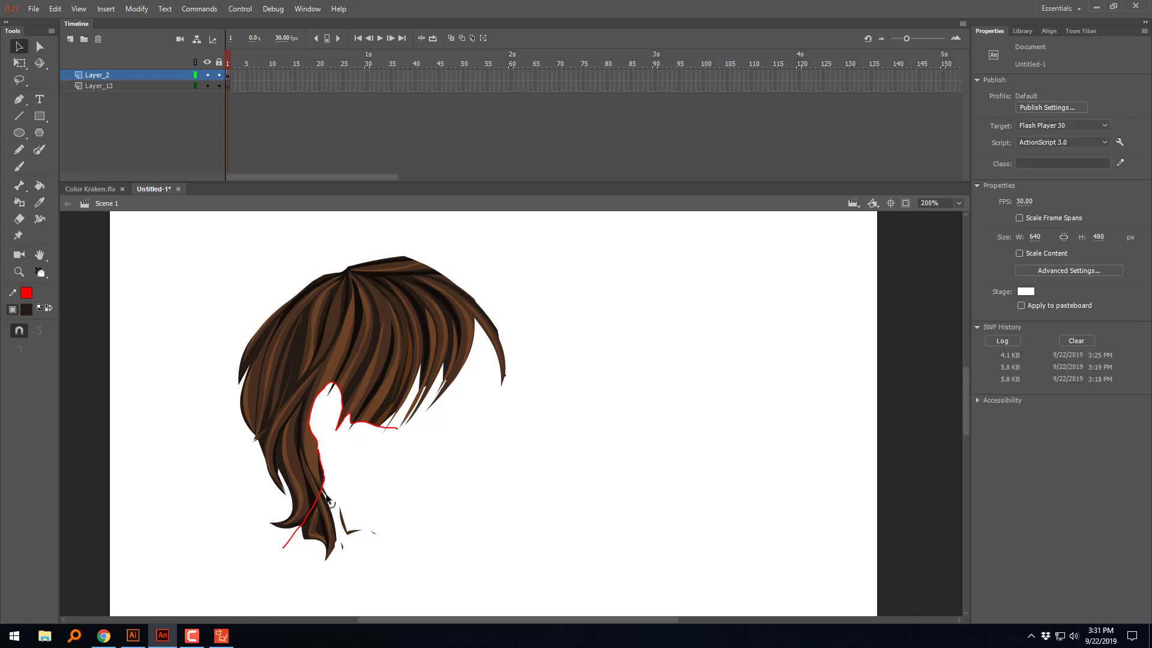
# Step: Delete the remaining ponytail fills on the right side of the cutting line's lower part
pyautogui.click(327, 496)
pyautogui.press('Delete')
pyautogui.click(328, 512)
pyautogui.press('Delete')
pyautogui.click(325, 518)
pyautogui.press('Delete')
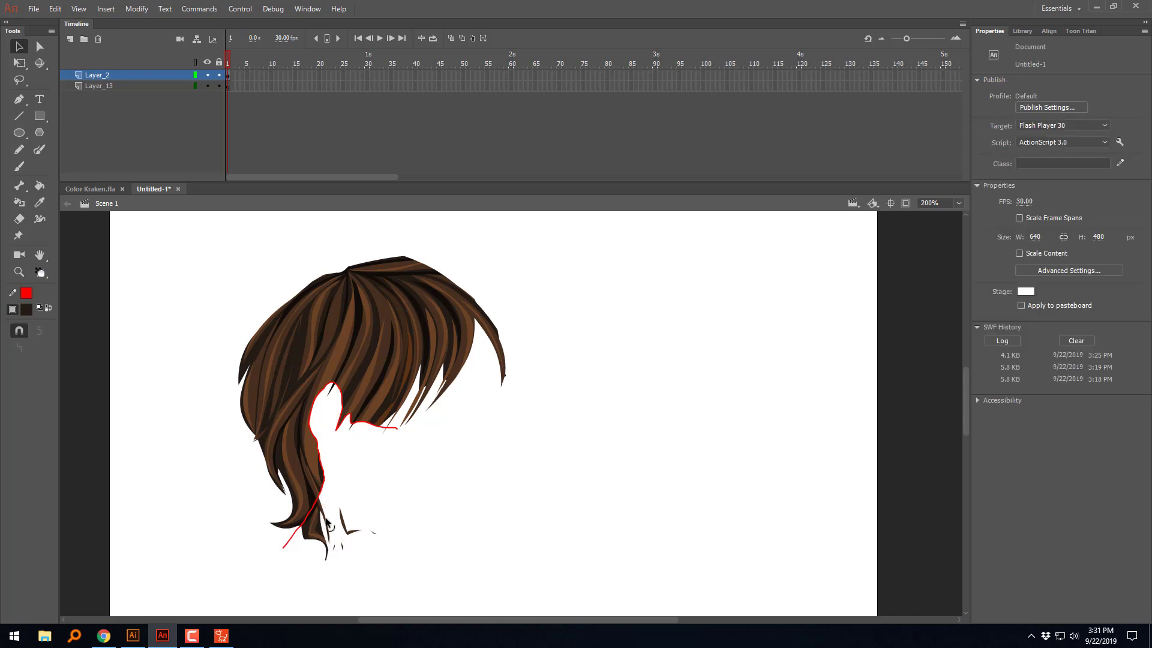
pyautogui.click(329, 525)
pyautogui.press('Delete')
pyautogui.click(309, 529)
pyautogui.press('Delete')
pyautogui.click(312, 527)
pyautogui.press('Delete')
pyautogui.click(317, 537)
pyautogui.press('Delete')
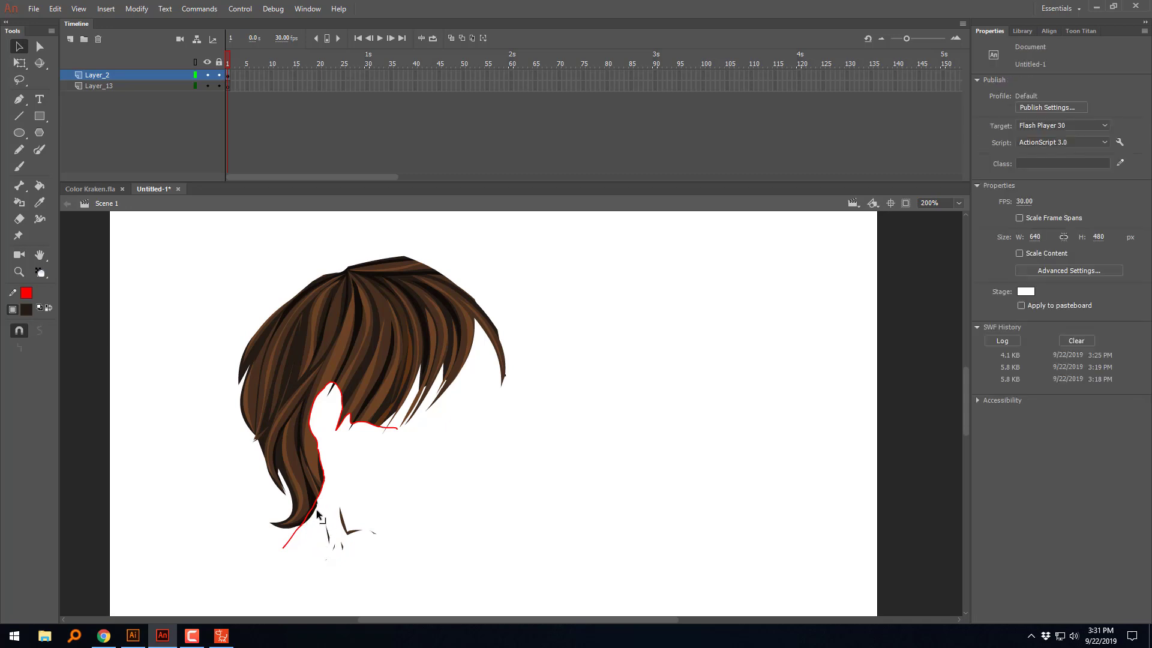
pyautogui.click(318, 514)
pyautogui.press('Delete')
# Step: Delete the stray hair slivers left in the empty area beside the ponytail
pyautogui.click(339, 511)
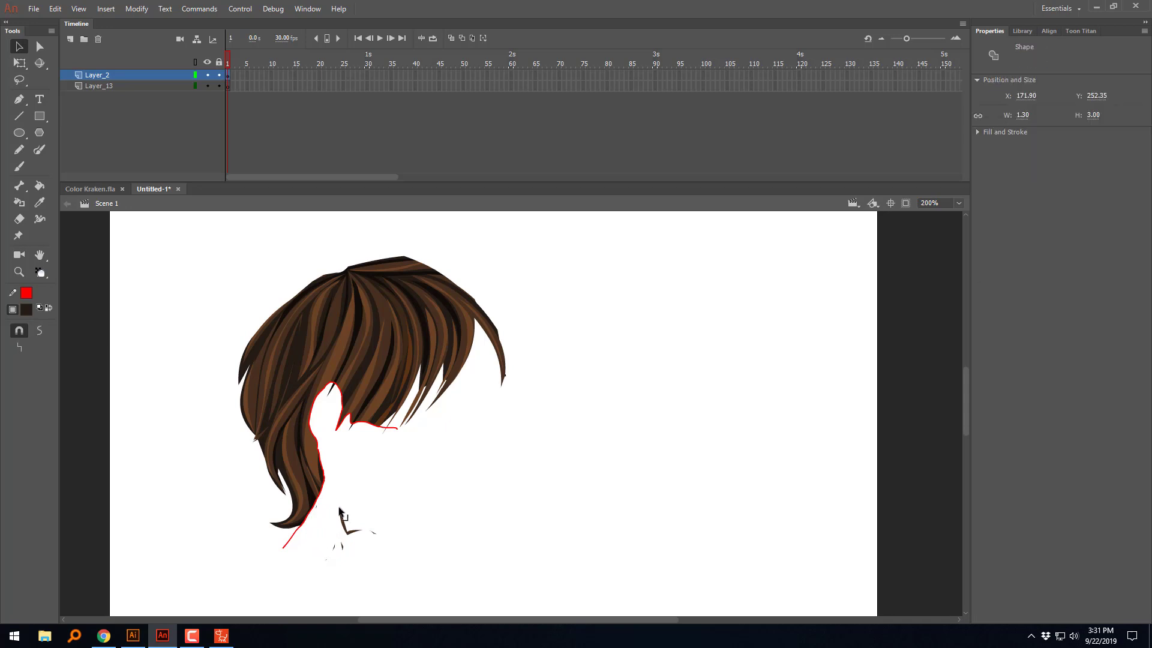
pyautogui.press('Delete')
pyautogui.click(344, 528)
pyautogui.press('Delete')
pyautogui.click(373, 532)
pyautogui.press('Delete')
pyautogui.moveTo(322, 541)
pyautogui.mouseDown()
pyautogui.moveTo(412, 539)
pyautogui.moveTo(337, 565)
pyautogui.mouseUp()
pyautogui.press('Delete')
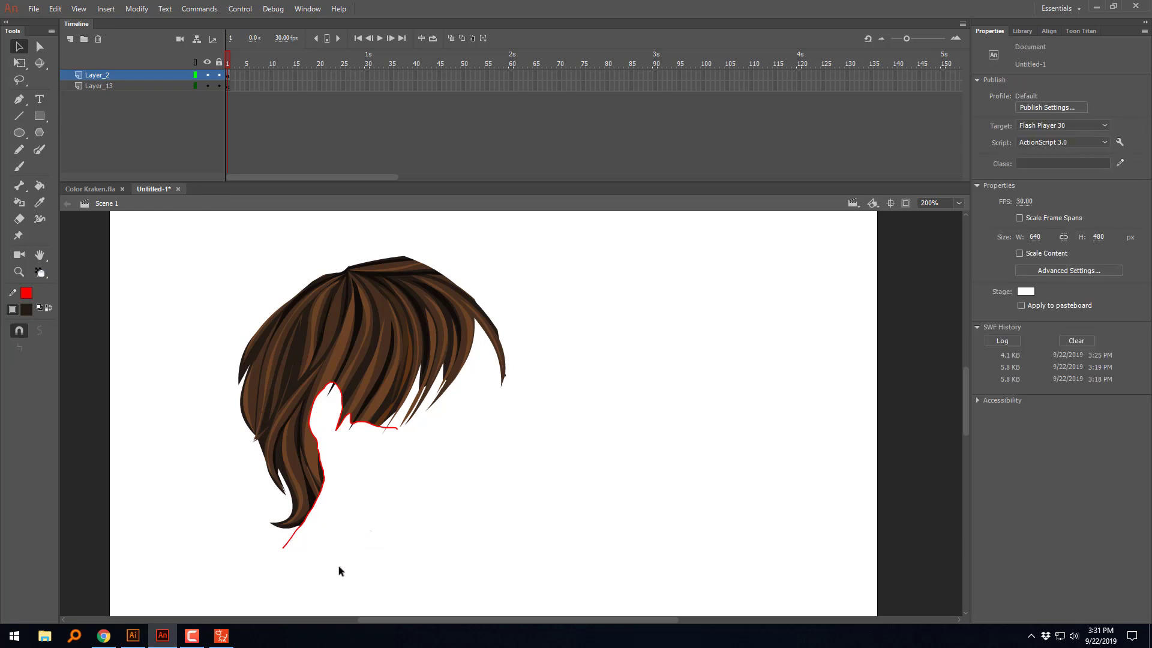
# Step: Select the whole red cutting line around the ear opening and delete it
pyautogui.click(395, 428)
pyautogui.doubleClick(396, 430)
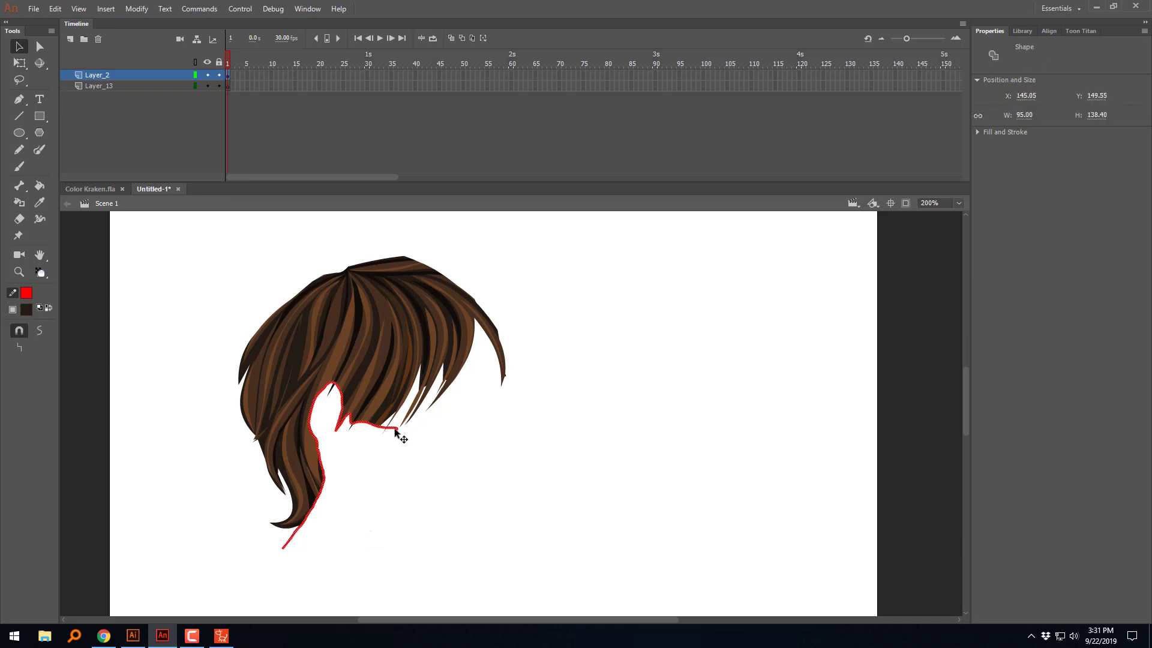
pyautogui.click(43, 329)
pyautogui.click(42, 329)
pyautogui.click(43, 330)
pyautogui.press('Delete')
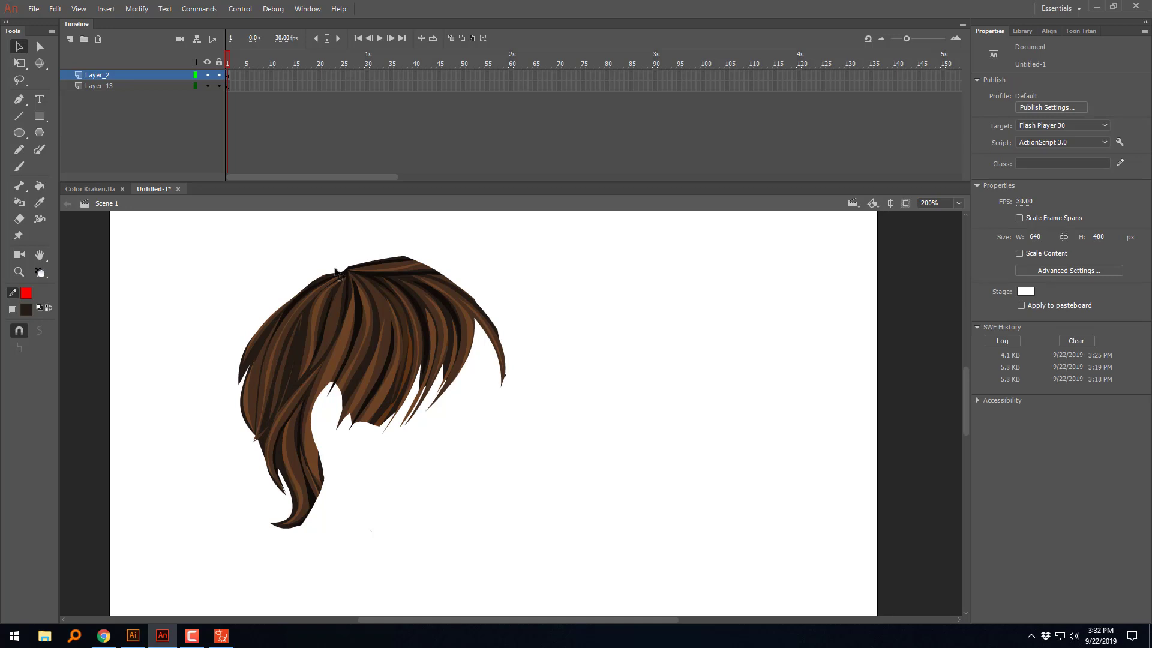
# Step: Export the trimmed hair as an SWF movie named SideHair in the New folder on the desktop
pyautogui.click(33, 8)
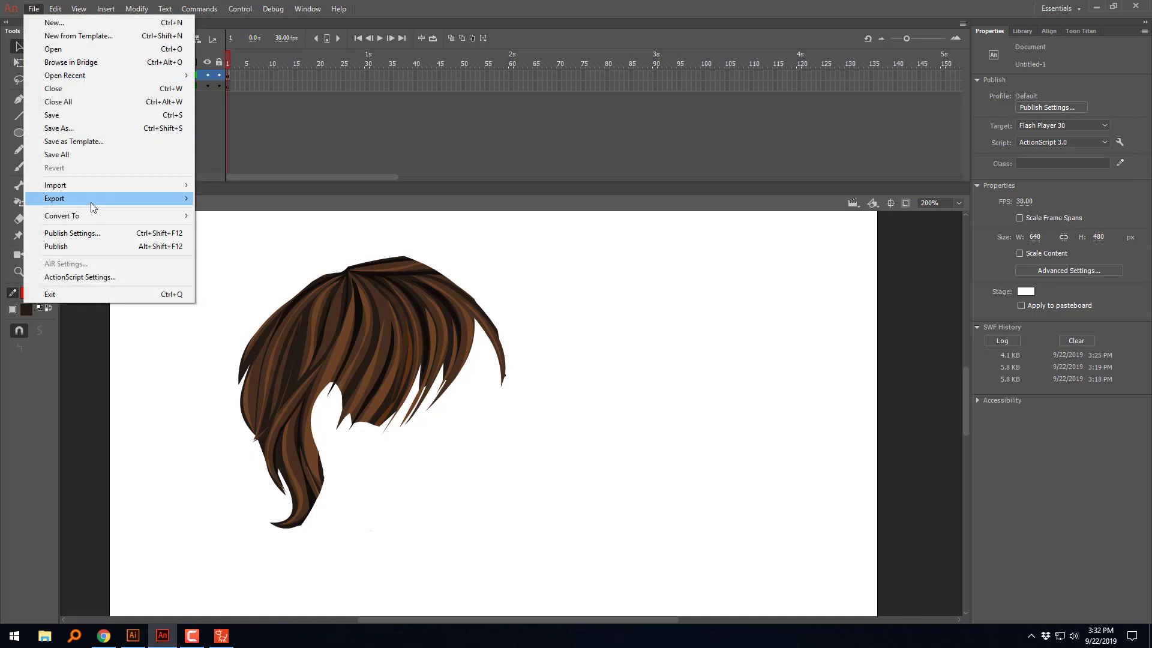
pyautogui.moveTo(93, 199)
pyautogui.click(233, 226)
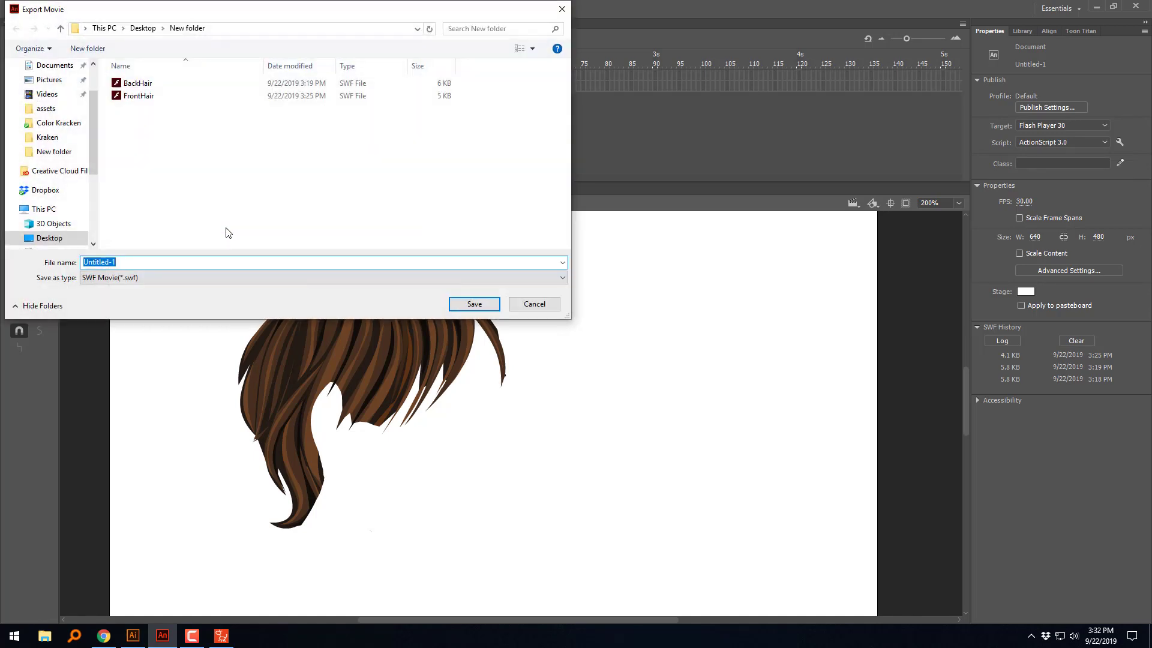
pyautogui.write('sideHi')
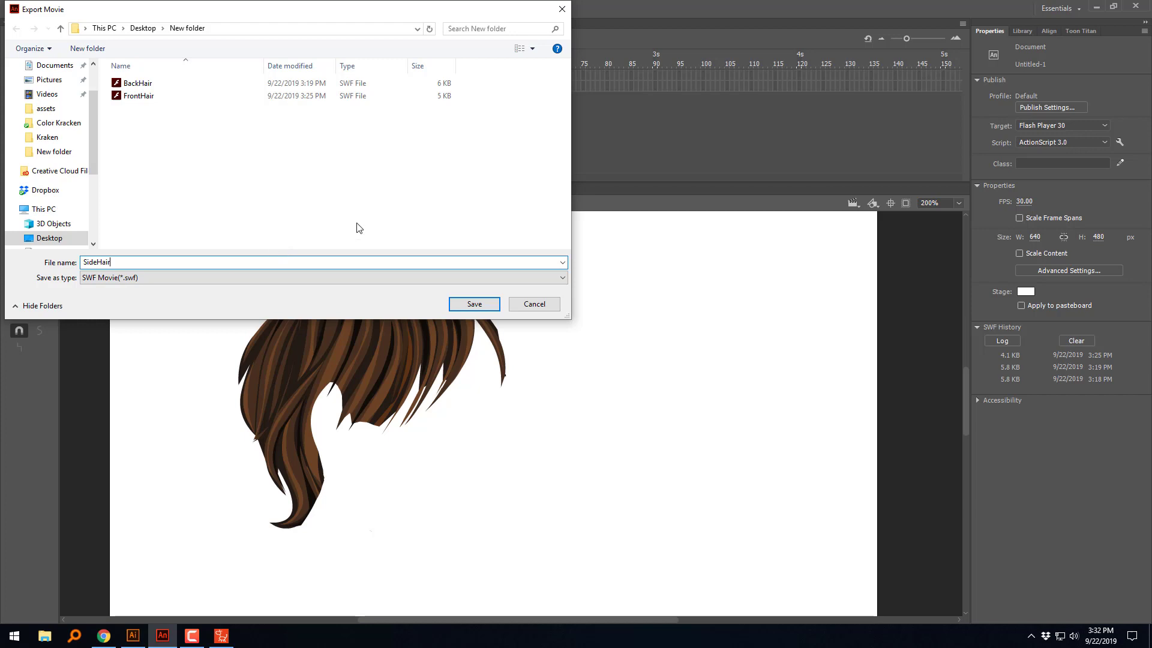
pyautogui.click(474, 304)
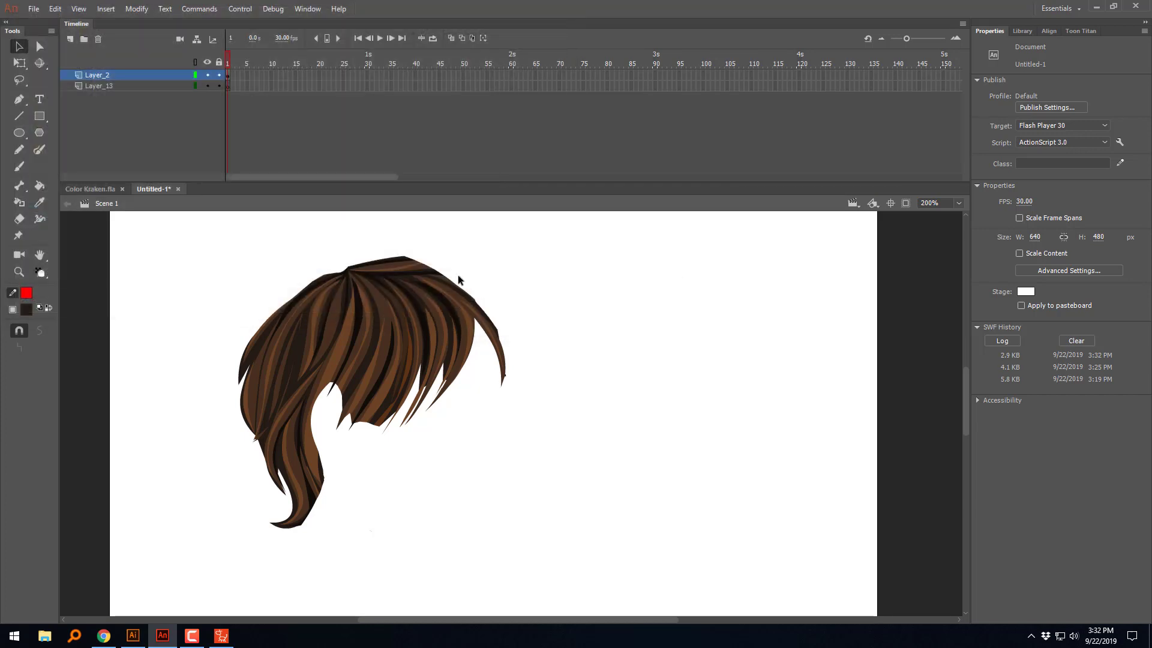
# Step: Undo the cutting-line deletion and the trimming deletions so the full side hair and ponytail are restored around the red line
pyautogui.hotkey('ctrl', 'z')
pyautogui.hotkey('ctrl', 'z')
pyautogui.hotkey('ctrl', 'z')
pyautogui.hotkey('ctrl', 'z')
pyautogui.hotkey('ctrl', 'z')
pyautogui.hotkey('ctrl', 'z')
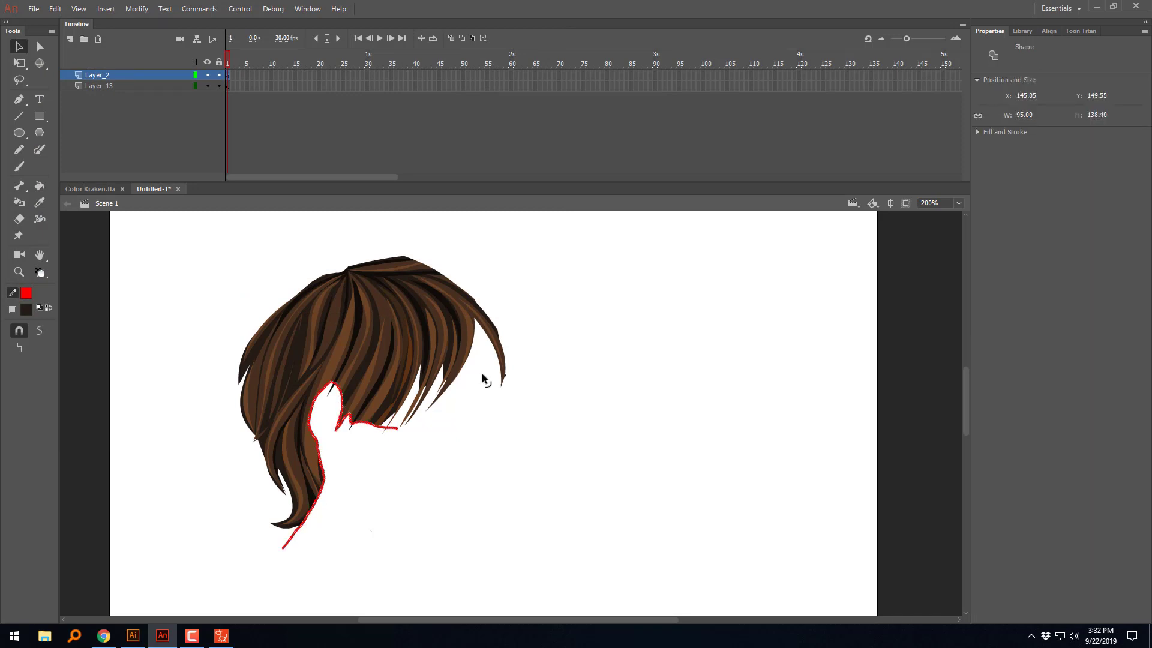
pyautogui.hotkey('ctrl', 'z')
pyautogui.hotkey('ctrl', 'z')
pyautogui.hotkey('ctrl', 'z')
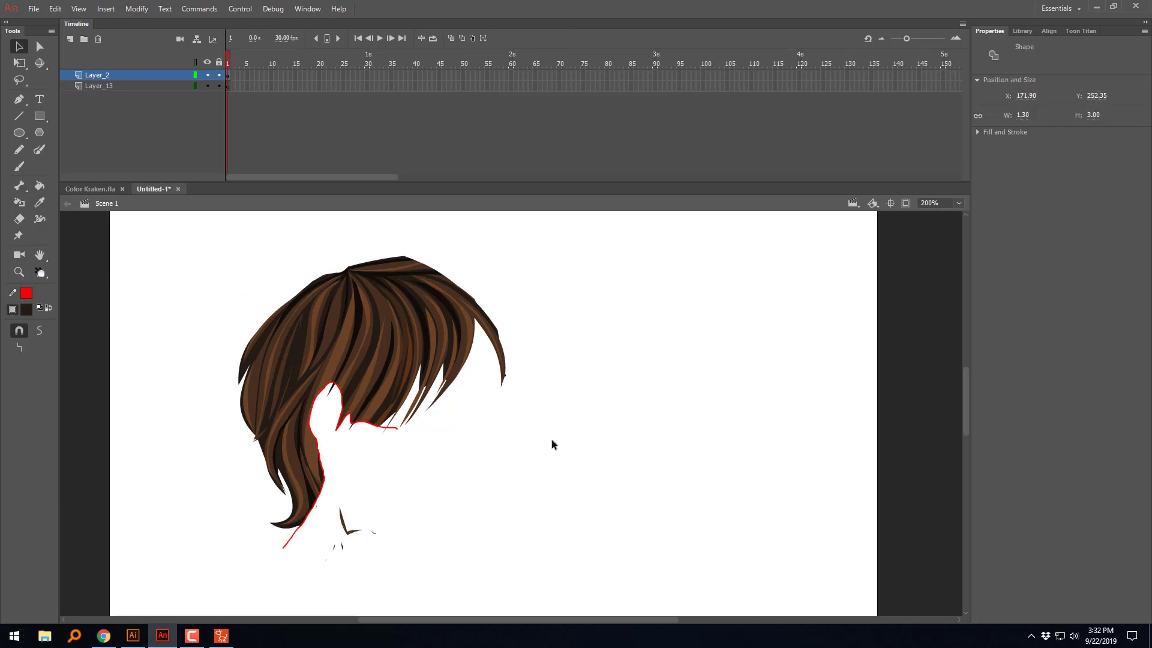
pyautogui.hotkey('ctrl', 'z')
pyautogui.hotkey('ctrl', 'z')
pyautogui.hotkey('ctrl', 'z')
pyautogui.hotkey('ctrl', 'z')
pyautogui.hotkey('ctrl', 'z')
pyautogui.hotkey('ctrl', 'z')
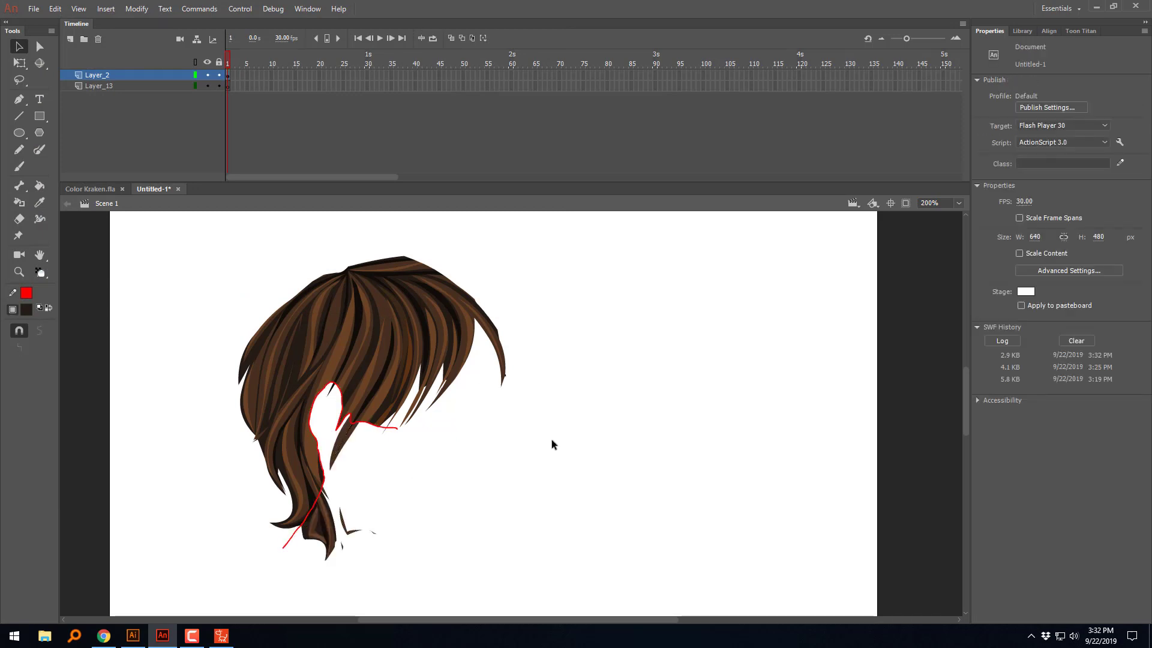
pyautogui.hotkey('ctrl', 'z')
pyautogui.hotkey('ctrl', 'z')
pyautogui.hotkey('ctrl', 'z')
pyautogui.hotkey('ctrl', 'z')
pyautogui.hotkey('ctrl', 'z')
pyautogui.hotkey('ctrl', 'z')
pyautogui.hotkey('ctrl', 'z')
pyautogui.hotkey('ctrl', 'z')
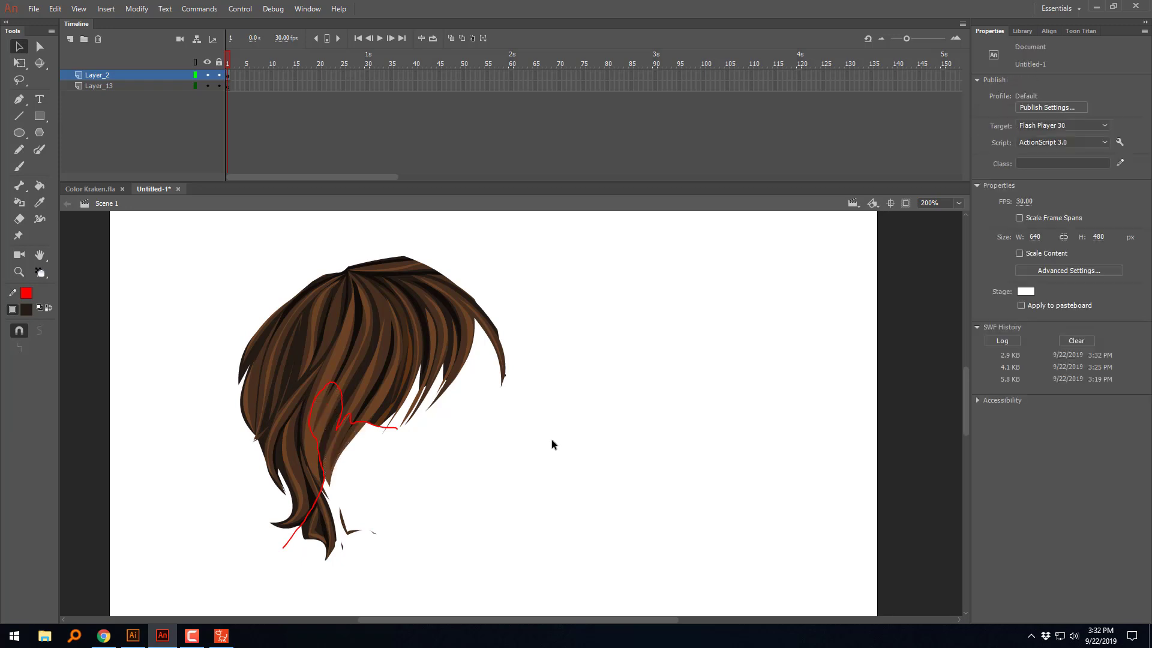
# Step: Delete the red cutting line, try an Eraser stroke across the lower ponytail, and undo the stroke
pyautogui.click(397, 428)
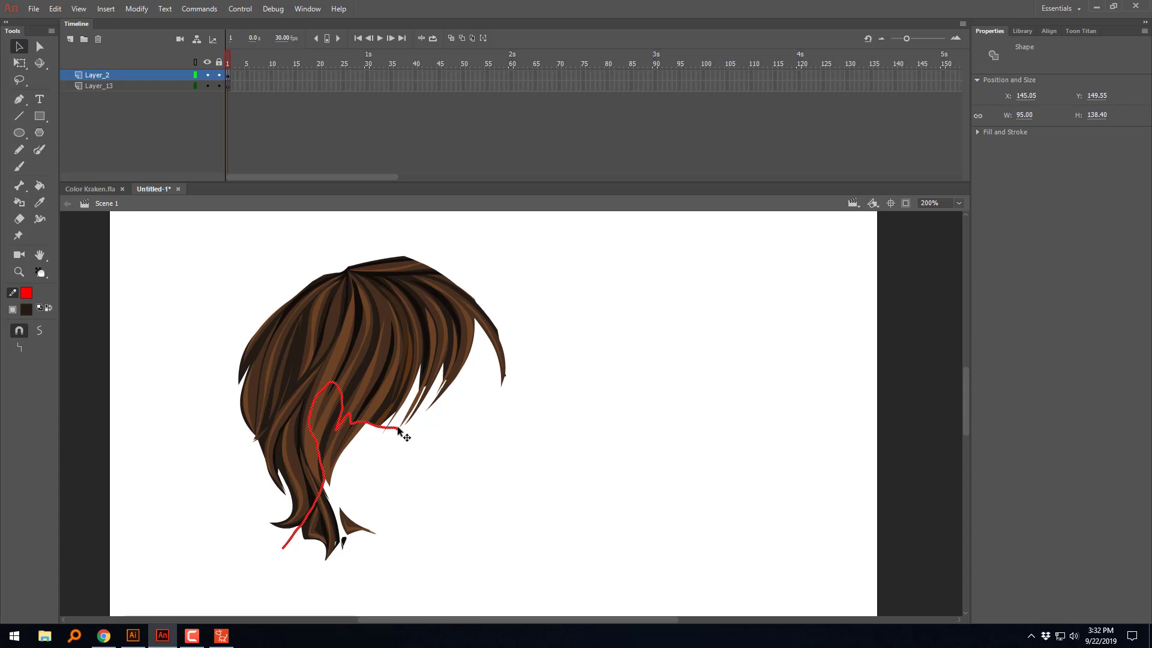
pyautogui.press('Delete')
pyautogui.press('e')
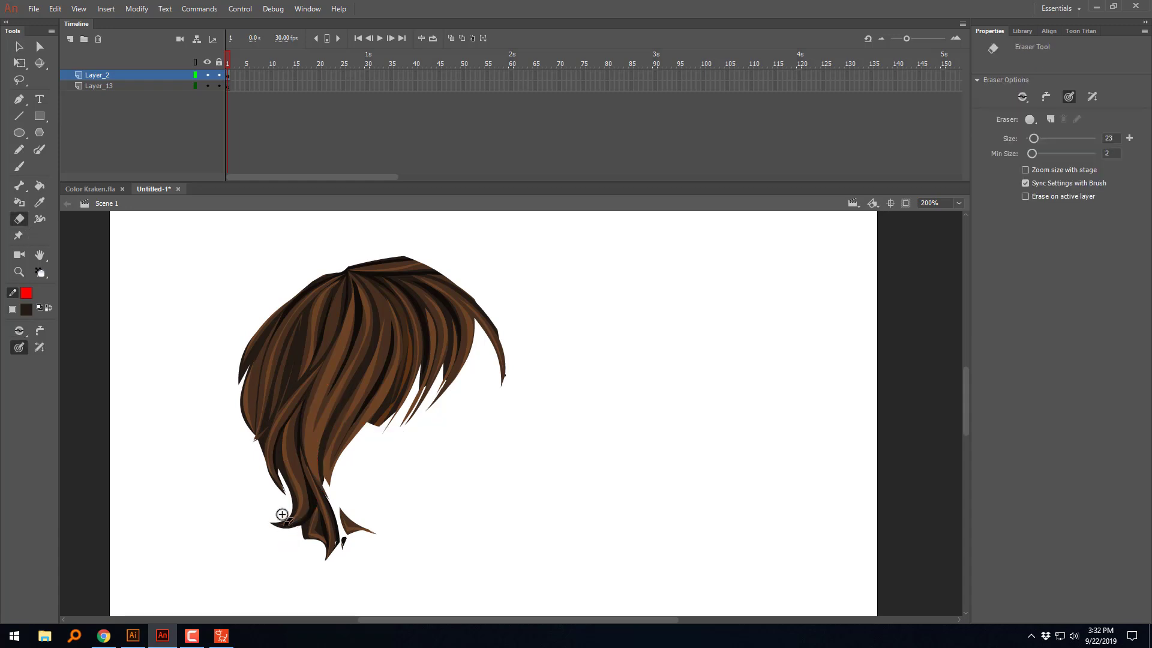
pyautogui.moveTo(282, 514)
pyautogui.mouseDown()
pyautogui.moveTo(303, 439)
pyautogui.moveTo(336, 431)
pyautogui.moveTo(326, 408)
pyautogui.moveTo(315, 441)
pyautogui.moveTo(330, 402)
pyautogui.moveTo(390, 426)
pyautogui.moveTo(337, 434)
pyautogui.moveTo(305, 468)
pyautogui.moveTo(275, 548)
pyautogui.moveTo(341, 488)
pyautogui.moveTo(369, 500)
pyautogui.moveTo(349, 554)
pyautogui.moveTo(330, 564)
pyautogui.moveTo(331, 488)
pyautogui.moveTo(285, 533)
pyautogui.moveTo(308, 513)
pyautogui.mouseUp()
pyautogui.hotkey('ctrl', 'z')
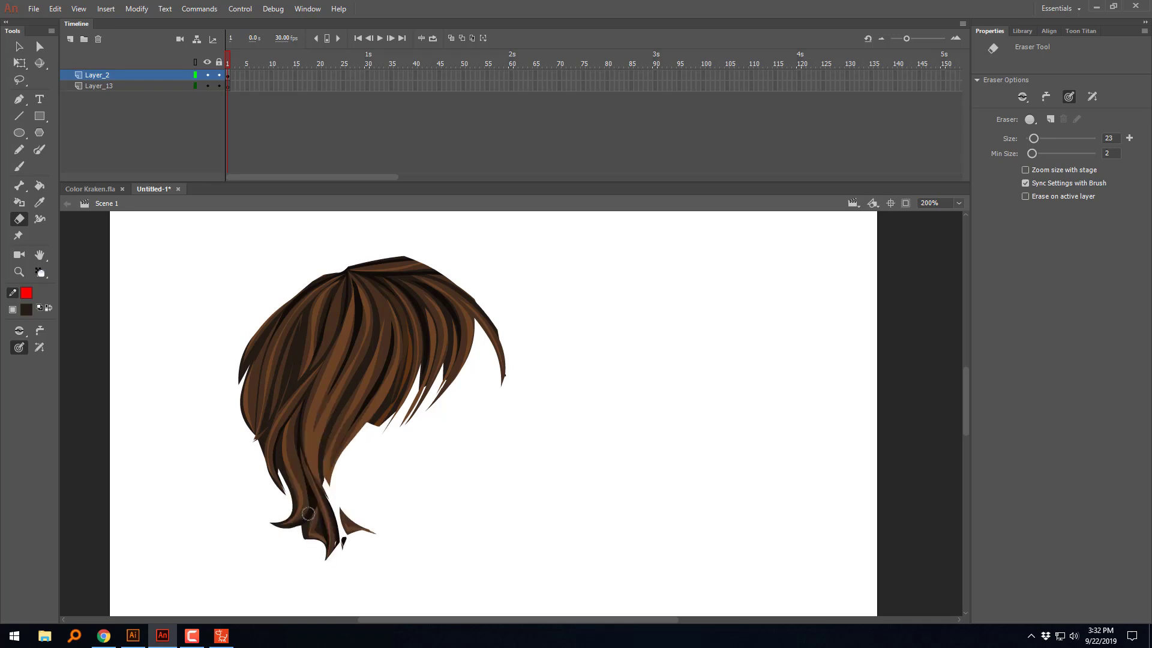
# Step: Try removing the ponytail area below the ear by deleting a freehand Lasso selection, and undo back to the red cutting line
pyautogui.click(19, 79)
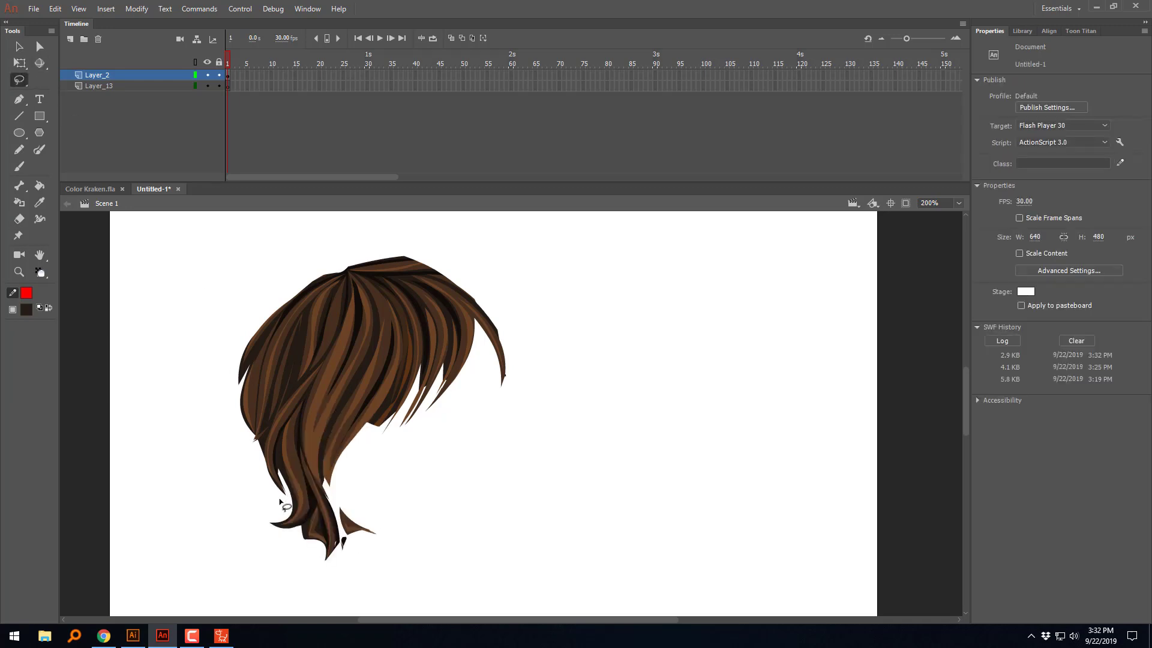
pyautogui.moveTo(275, 507)
pyautogui.mouseDown()
pyautogui.moveTo(281, 462)
pyautogui.moveTo(314, 439)
pyautogui.moveTo(314, 403)
pyautogui.moveTo(329, 392)
pyautogui.moveTo(331, 407)
pyautogui.moveTo(360, 414)
pyautogui.moveTo(407, 455)
pyautogui.mouseUp()
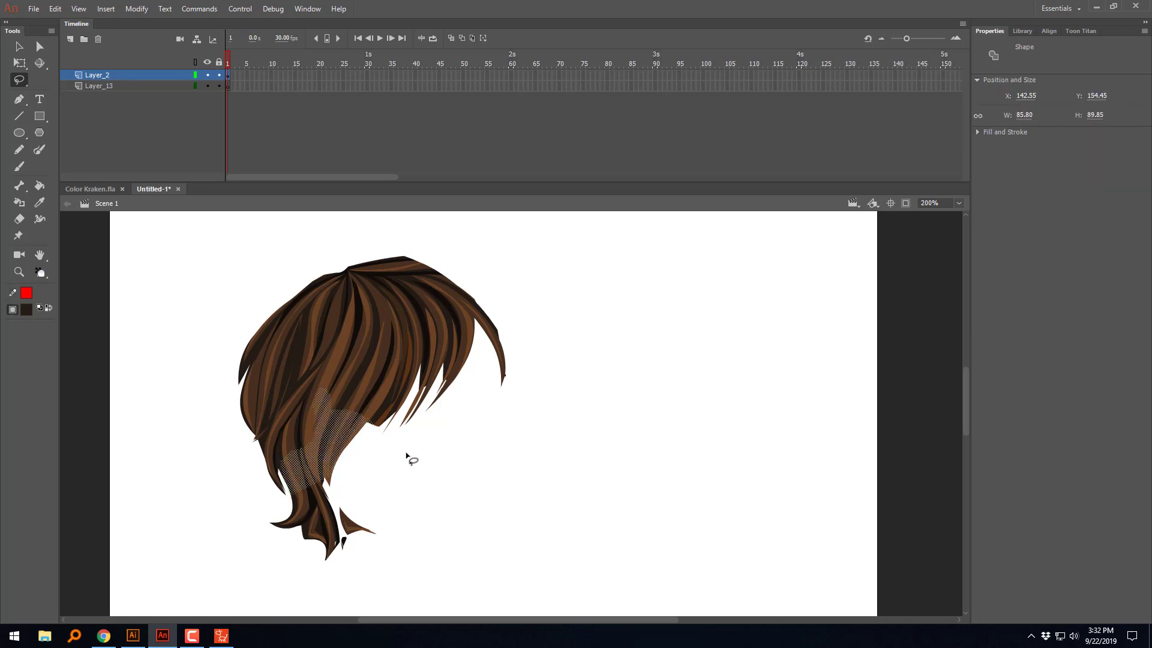
pyautogui.press('Delete')
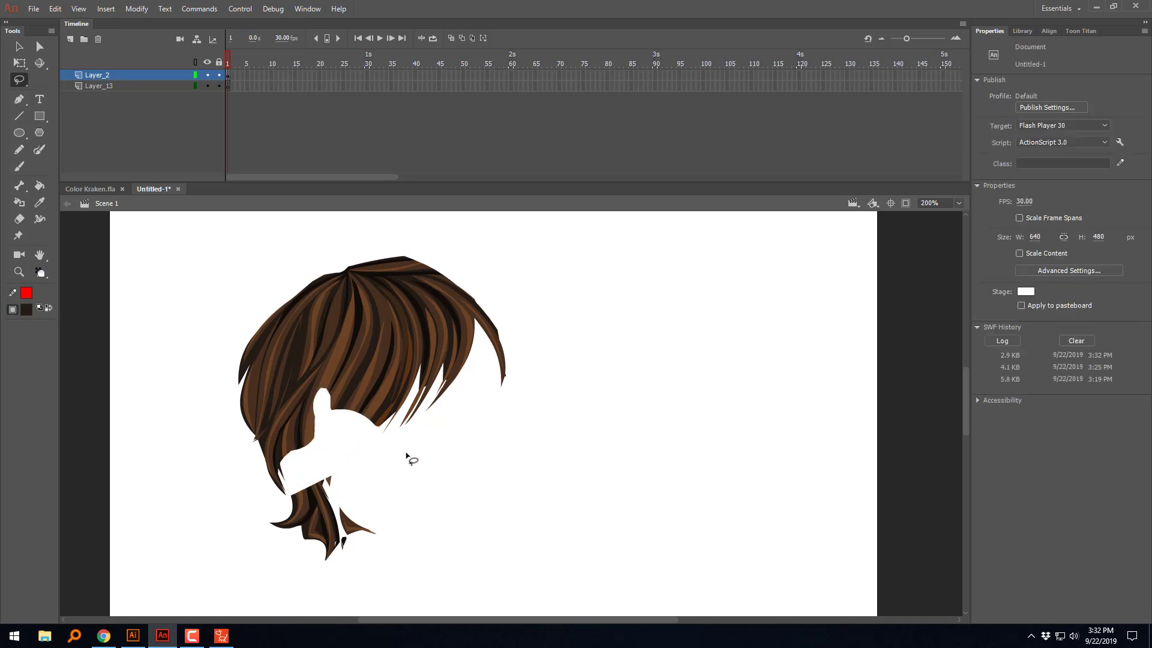
pyautogui.hotkey('ctrl', 'z')
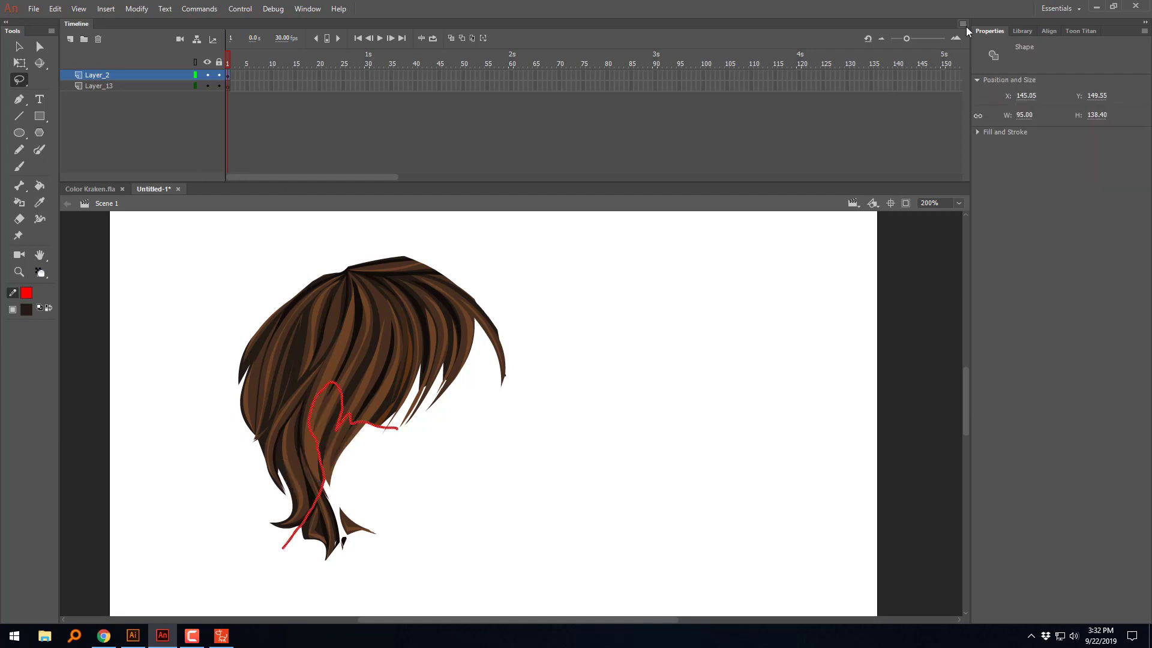
# Step: Switch to CrazyTalk Animator and compare the hair on the head in the 90° right view and the 135° view
pyautogui.click(1096, 6)
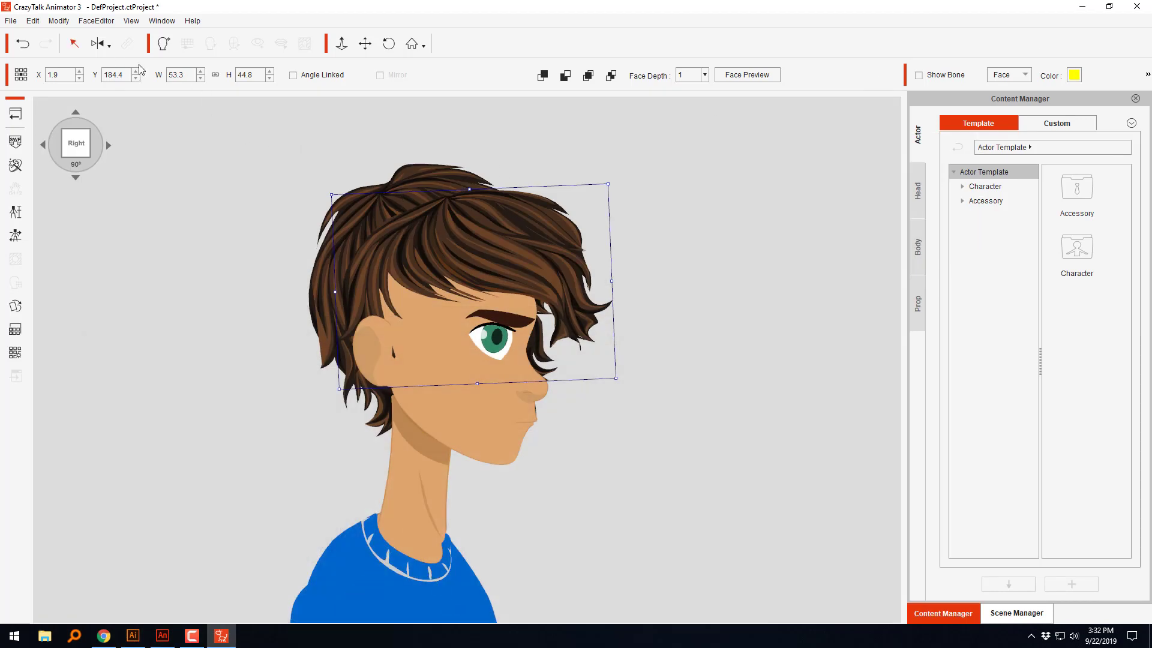
pyautogui.click(97, 43)
pyautogui.click(494, 244)
pyautogui.click(44, 143)
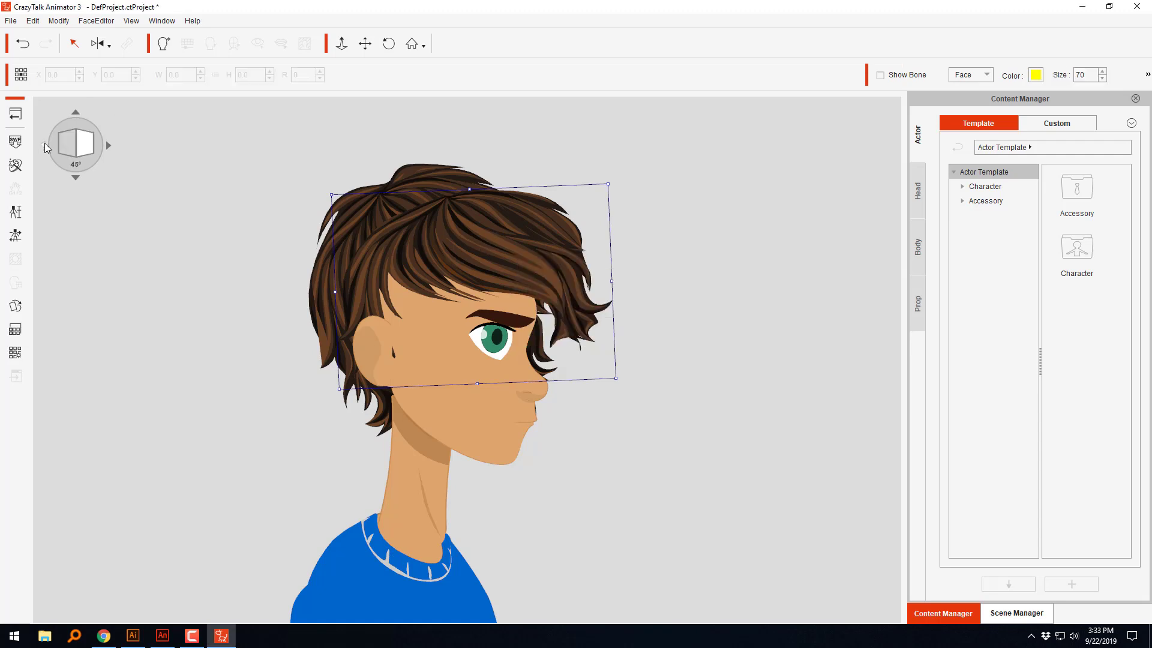
pyautogui.click(108, 145)
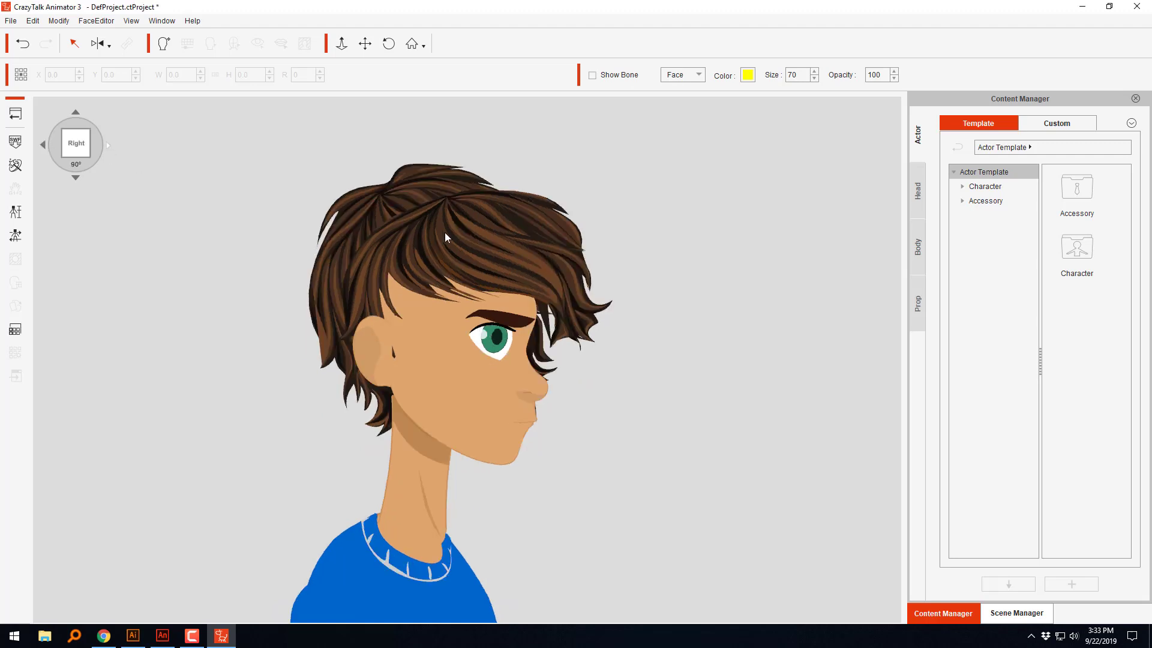
pyautogui.click(484, 247)
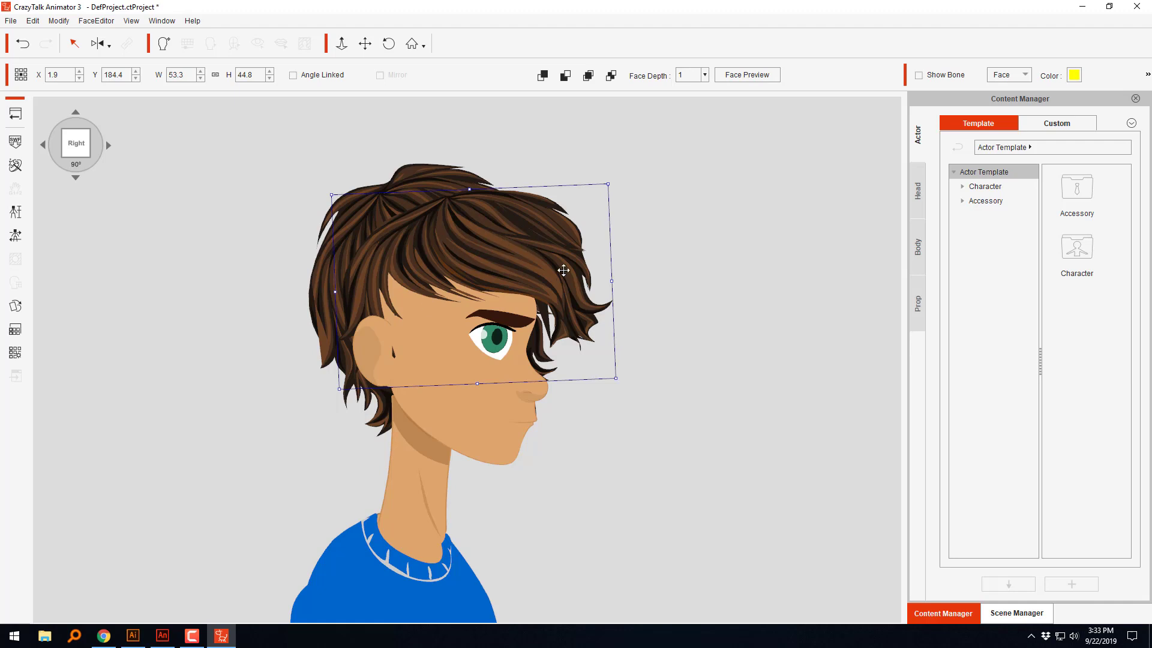
pyautogui.click(110, 145)
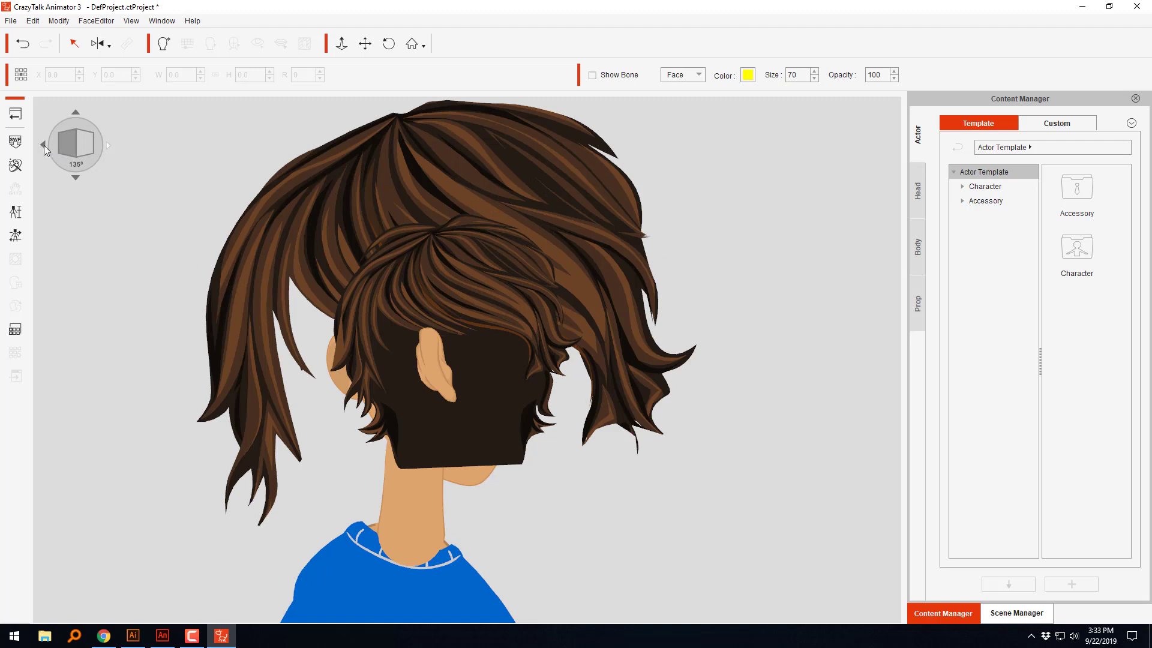
pyautogui.click(45, 145)
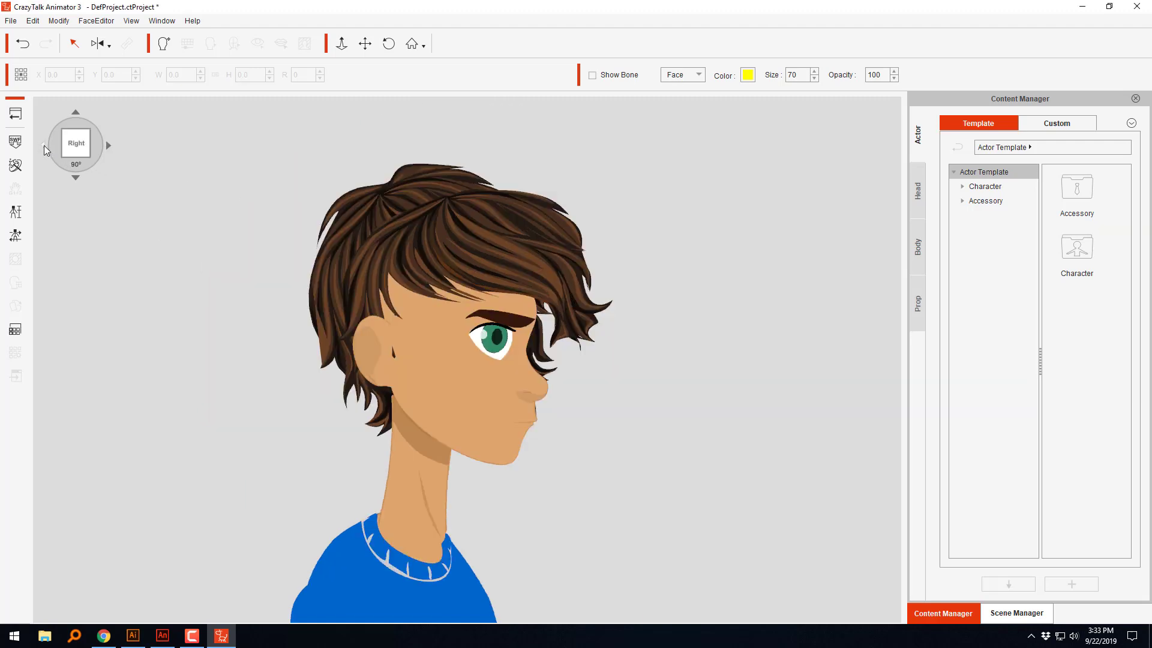
# Step: Open the Sprite Editor for the front hair in the 90° right view and select the 01_HairFront sprite
pyautogui.click(527, 274)
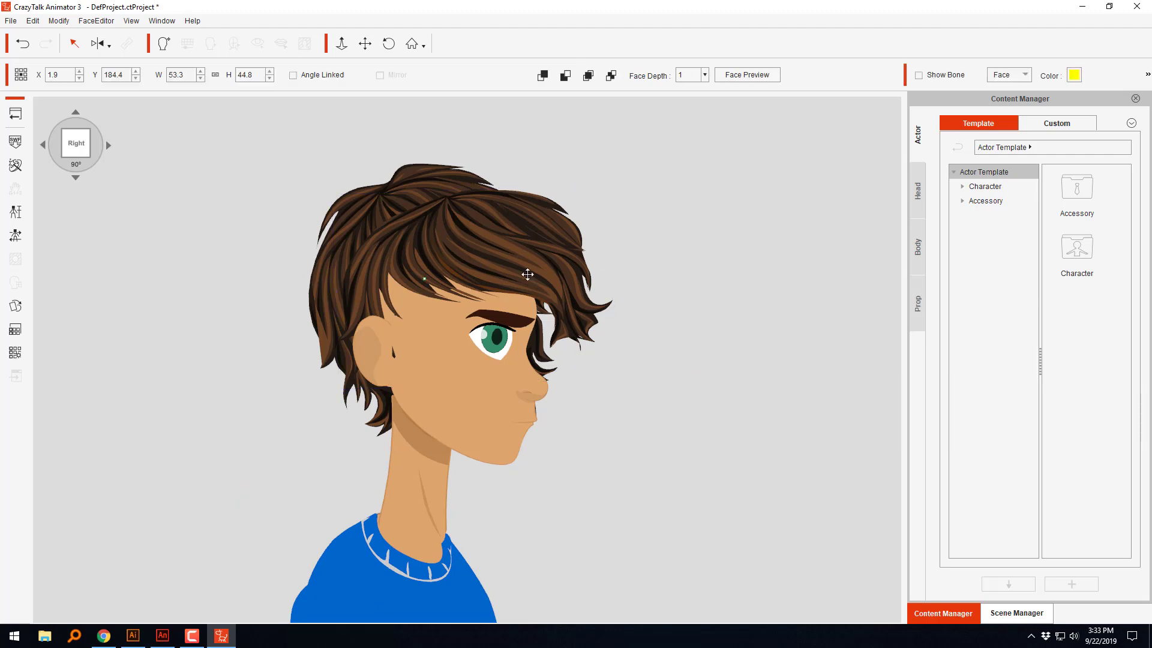
pyautogui.doubleClick(580, 300)
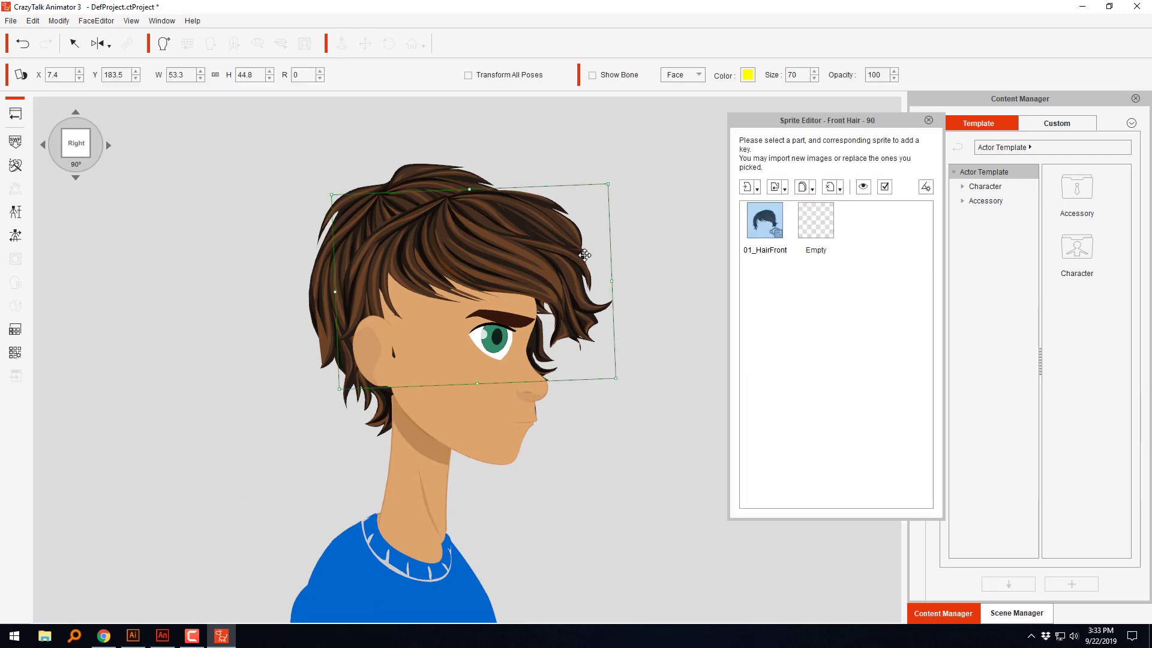
pyautogui.click(759, 249)
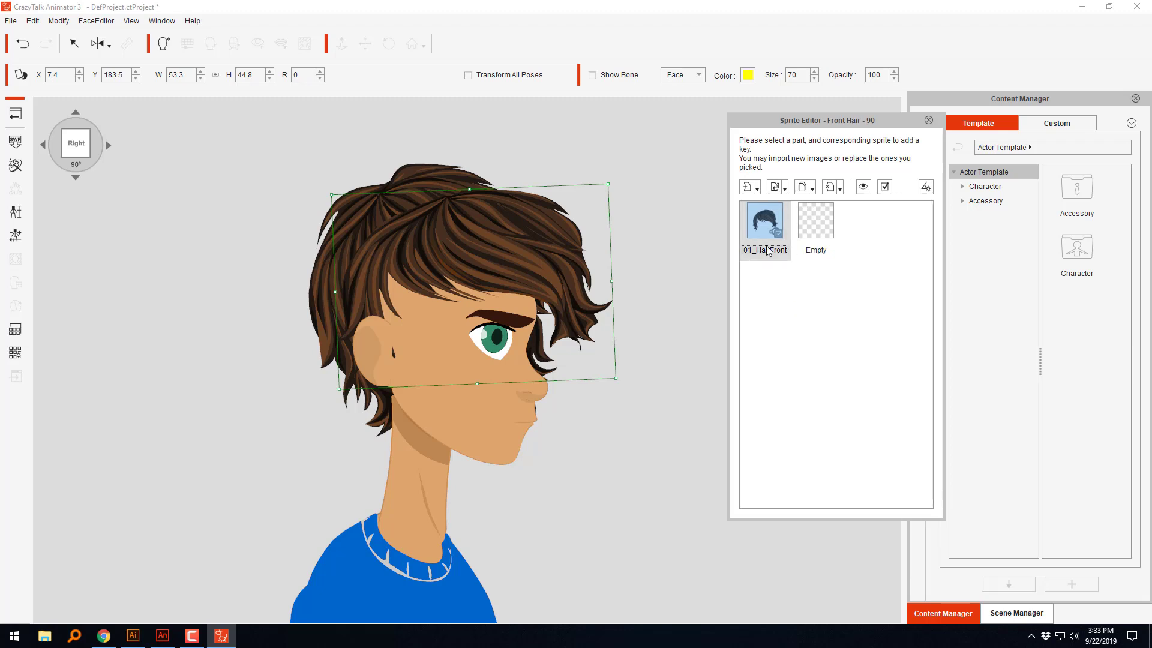
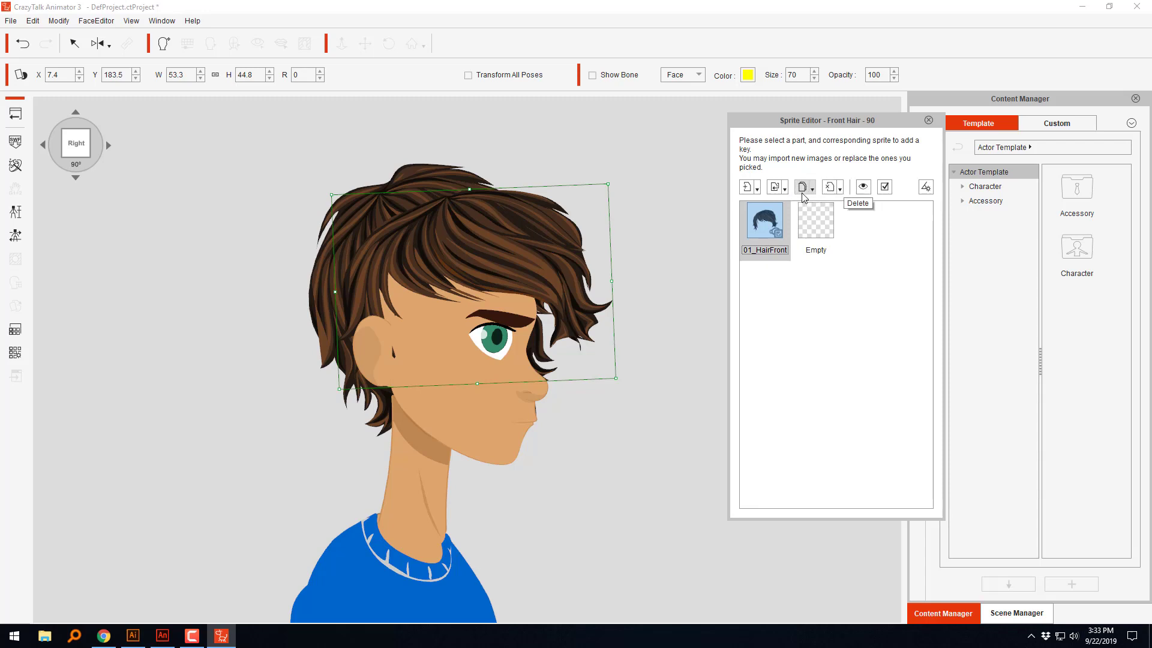
# Step: Add the SideHair file as a new front hair sprite for the current angle only
pyautogui.click(758, 191)
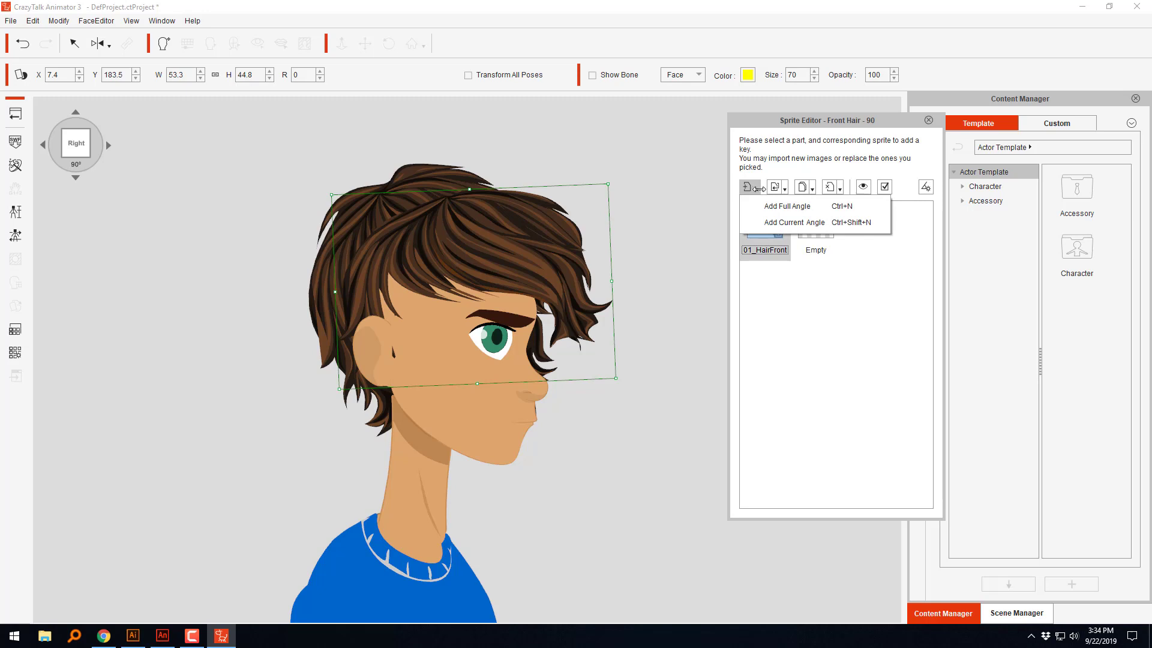
pyautogui.click(793, 223)
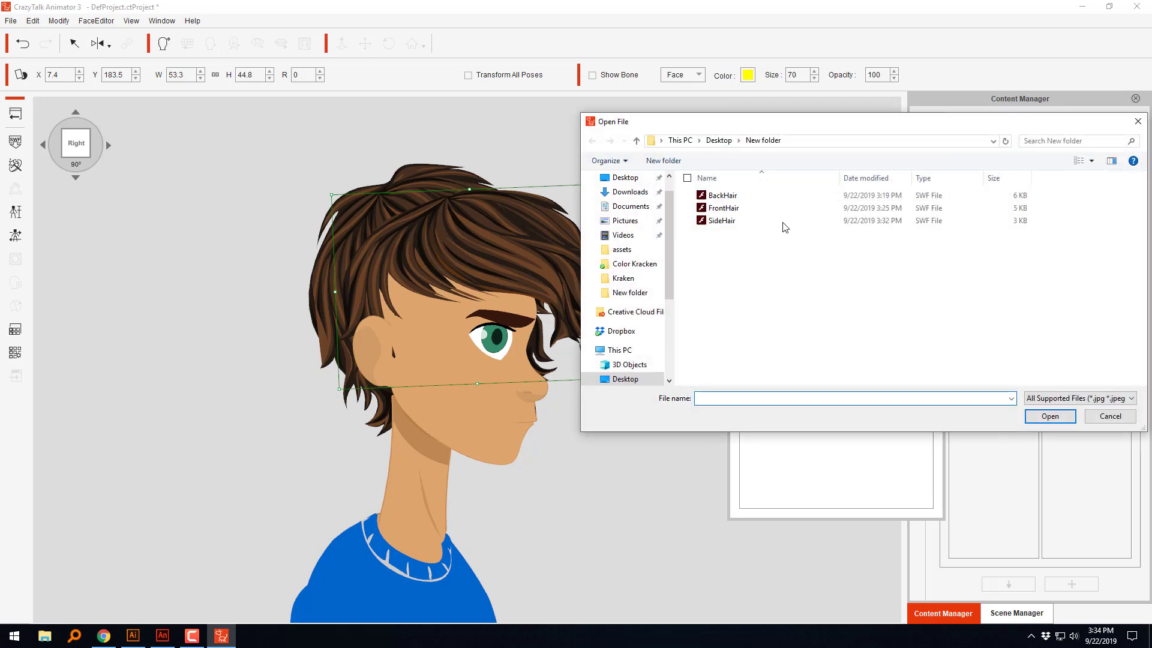
pyautogui.click(726, 222)
pyautogui.click(1051, 418)
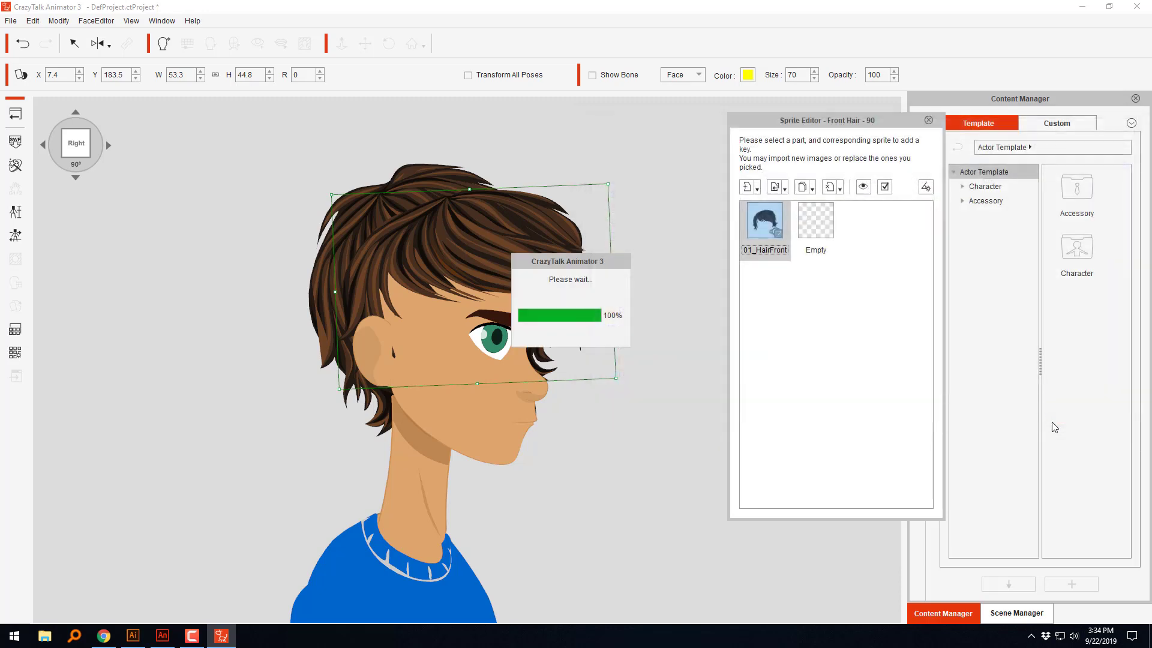
pyautogui.click(784, 189)
pyautogui.click(847, 294)
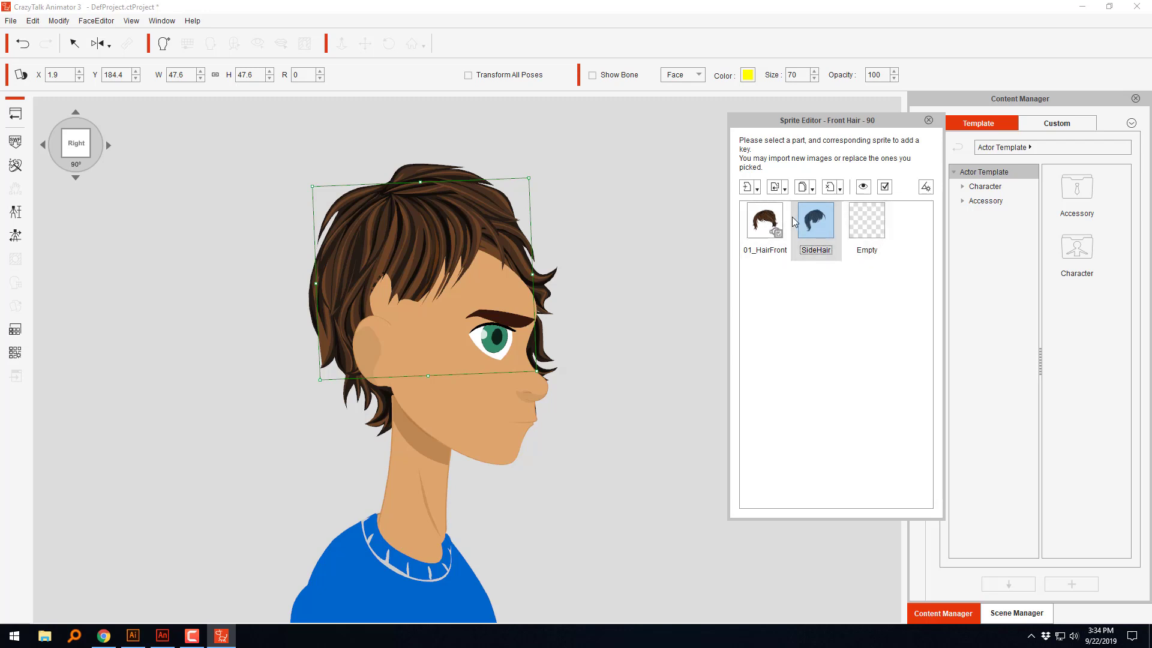
# Step: Compare the two hair sprites, then replace the 01_HairFront sprite at the current angle with the SideHair file
pyautogui.click(769, 224)
pyautogui.click(822, 227)
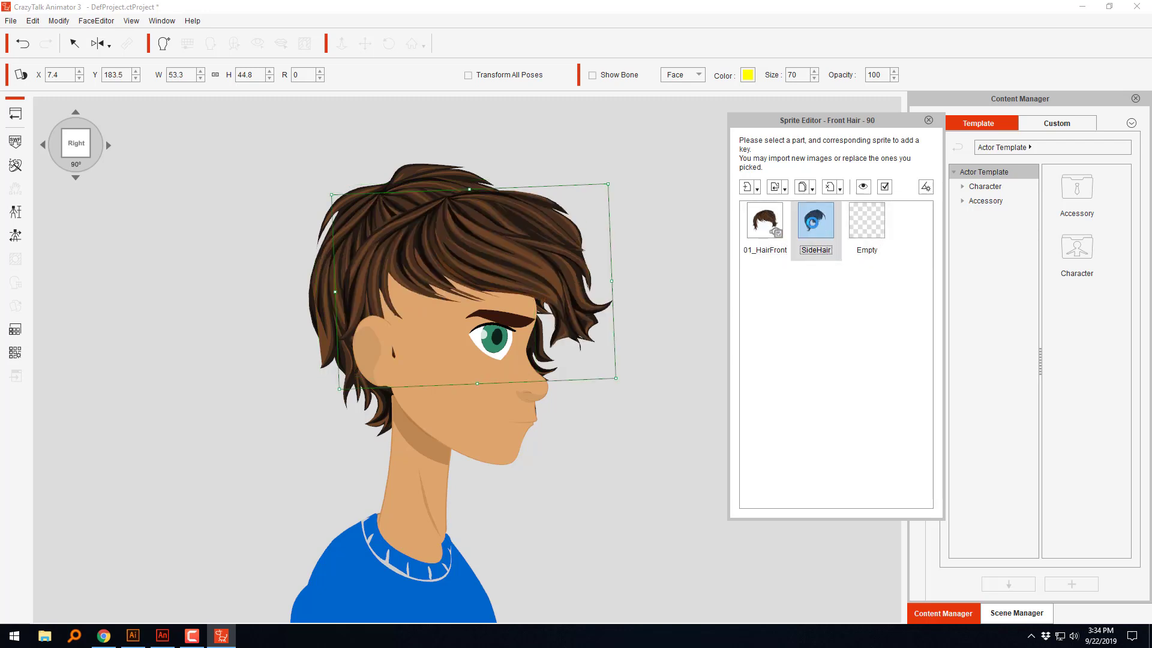
pyautogui.click(774, 227)
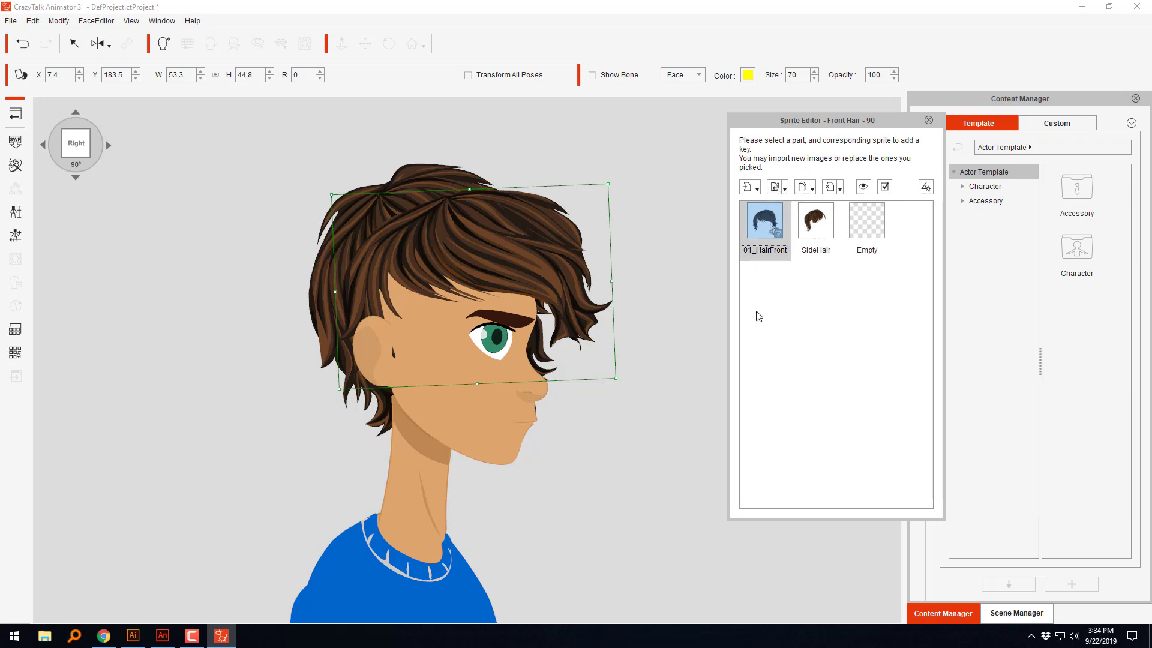
pyautogui.click(780, 189)
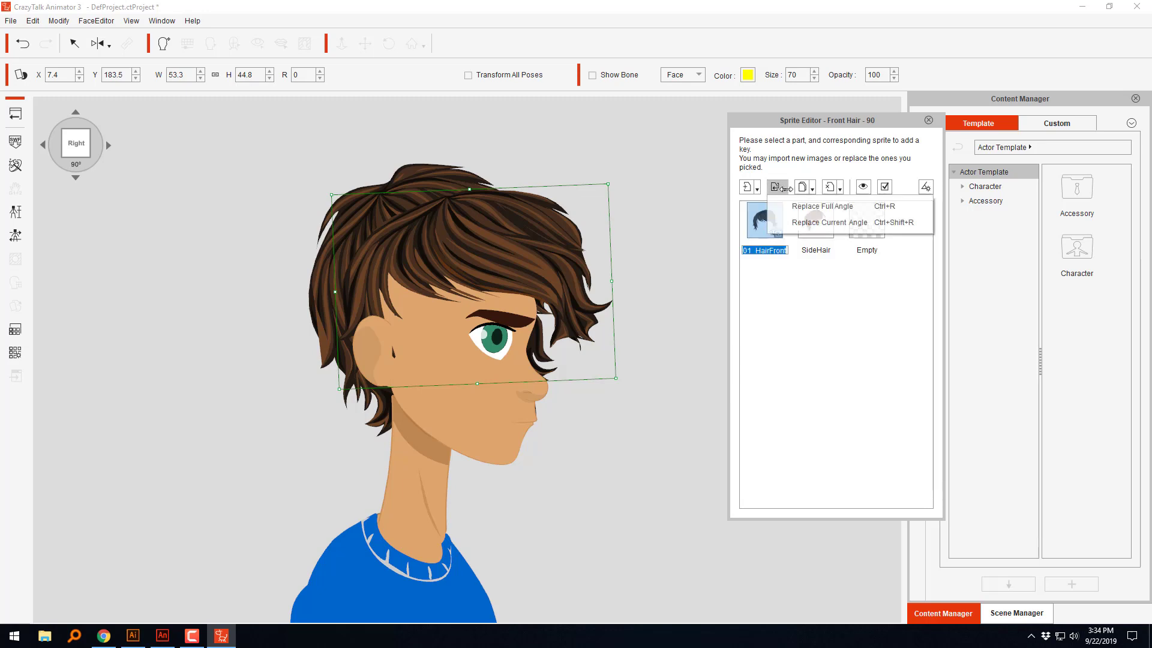
pyautogui.click(809, 224)
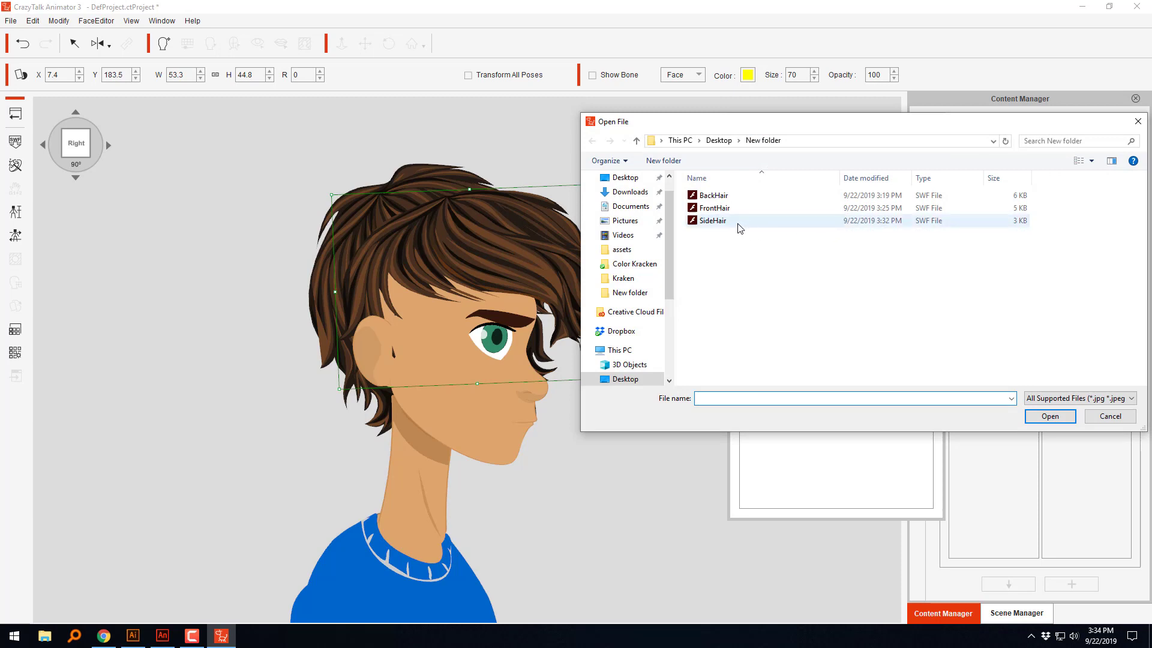
pyautogui.click(714, 220)
pyautogui.click(1038, 417)
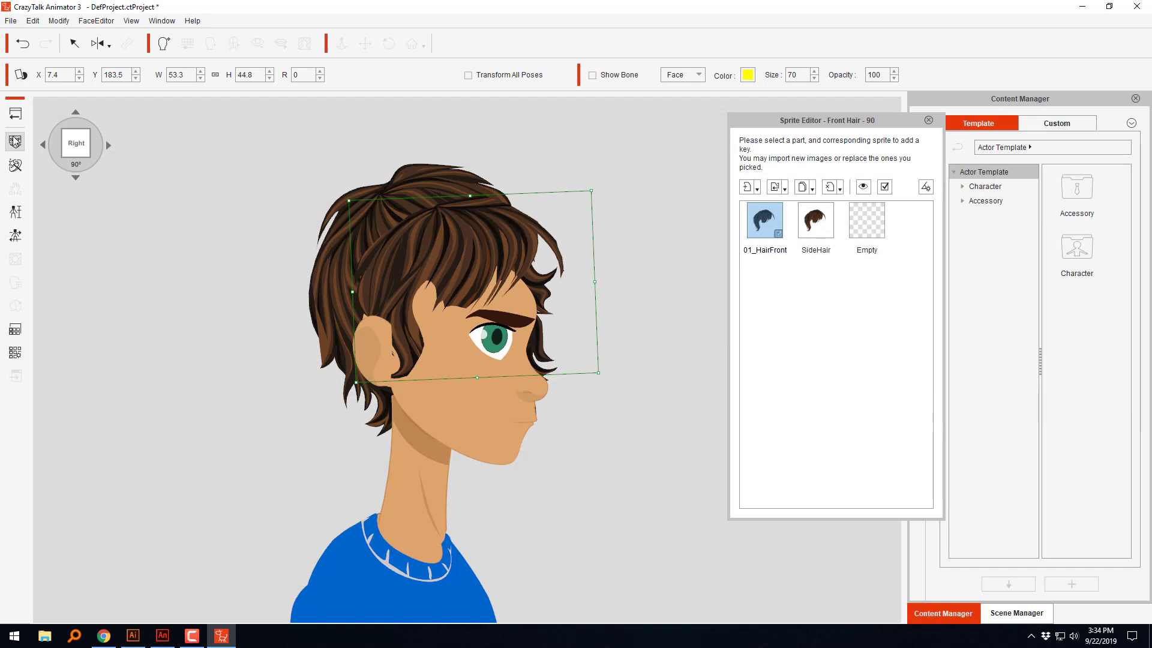
# Step: Check the hair in the 45° view, then in the 90° right view stretch it to about 66.6 × 53.8 and rotate it about 9°
pyautogui.click(44, 145)
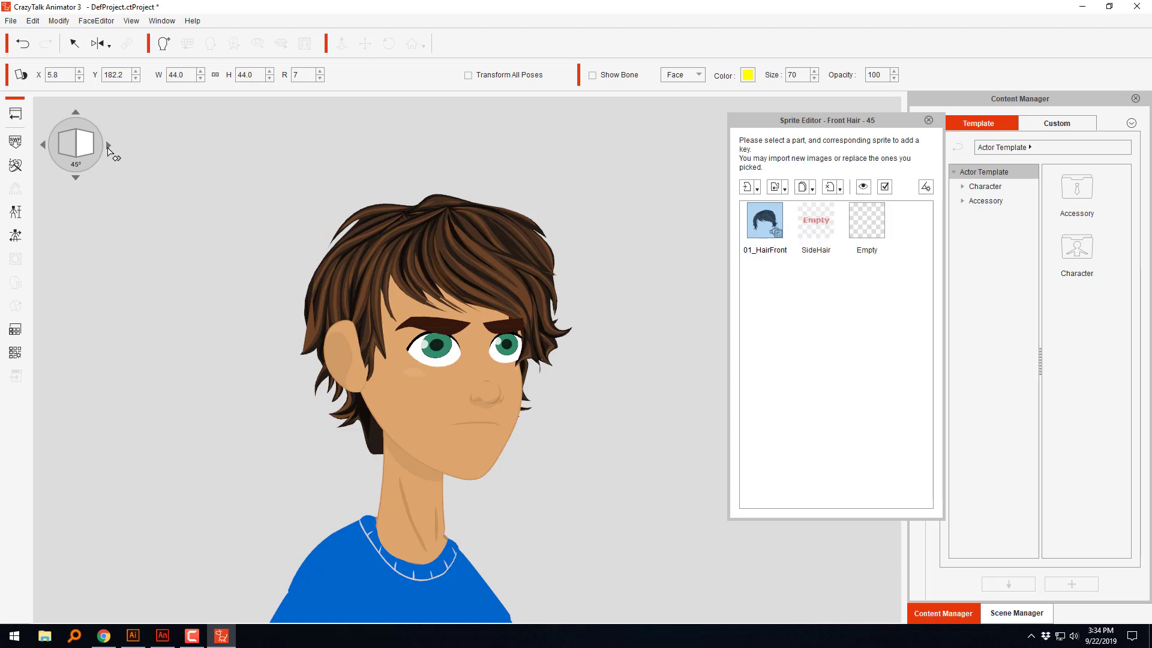
pyautogui.click(109, 146)
pyautogui.click(455, 248)
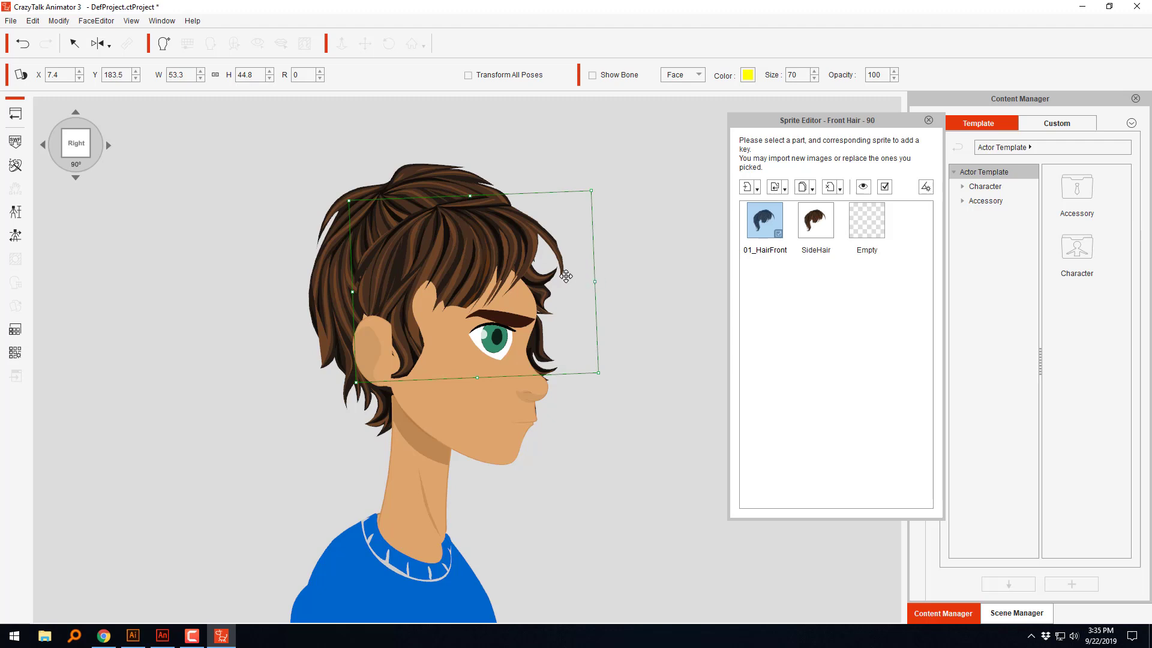
pyautogui.moveTo(595, 280); pyautogui.dragTo(625, 289)
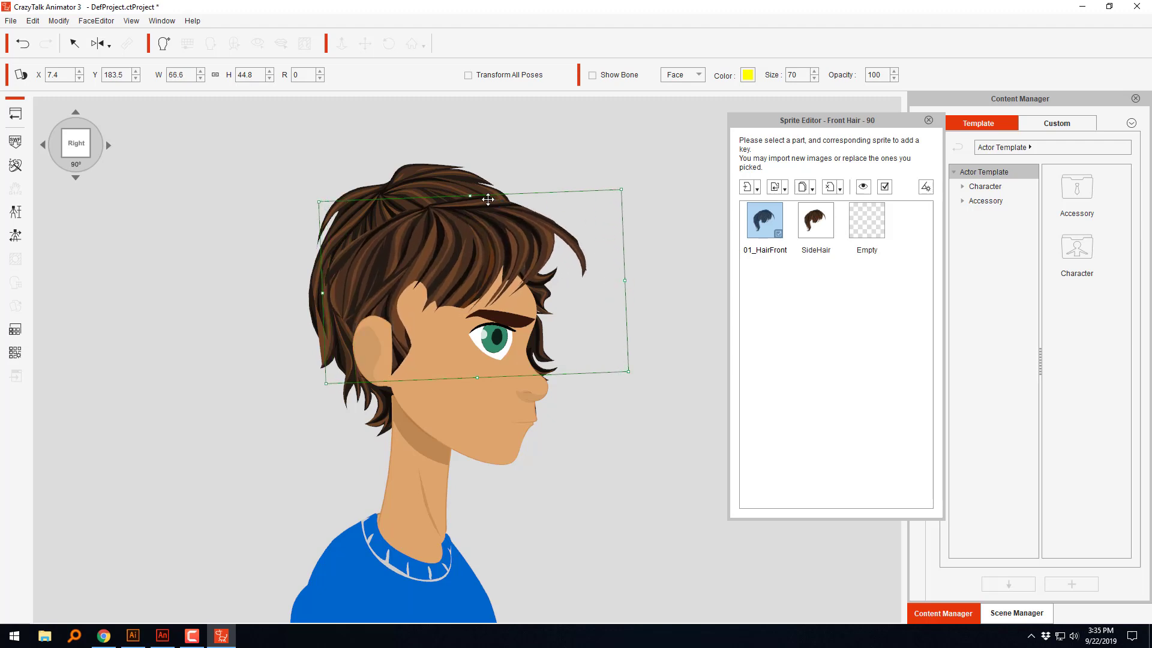
pyautogui.moveTo(472, 195); pyautogui.dragTo(468, 177)
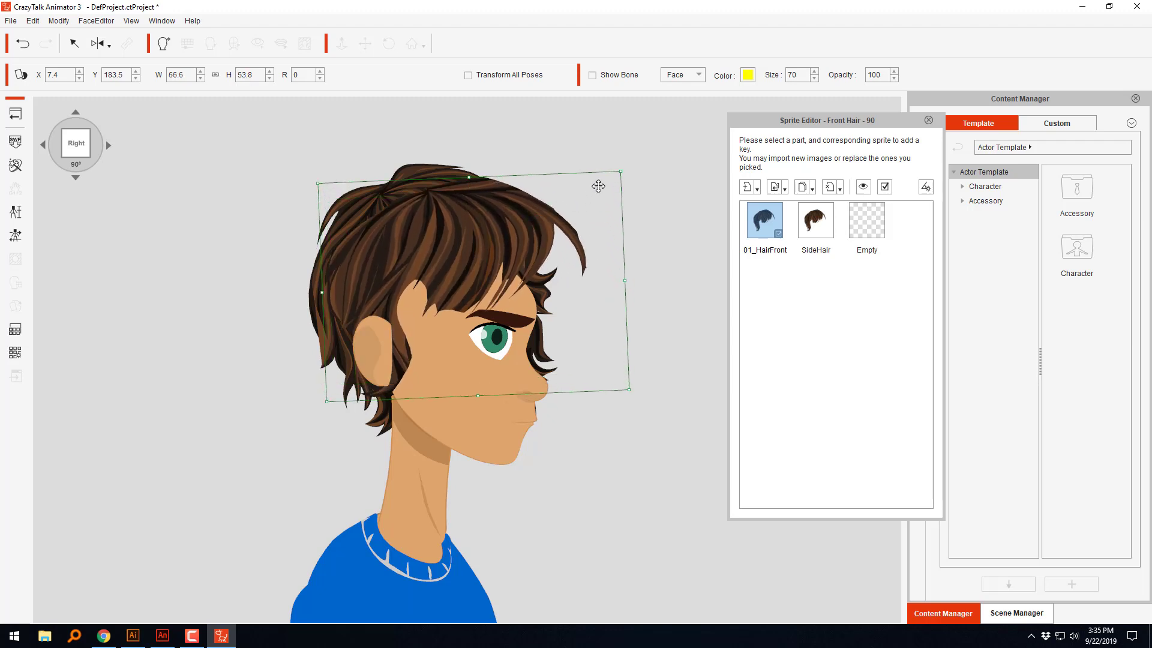
pyautogui.moveTo(637, 234); pyautogui.dragTo(646, 260)
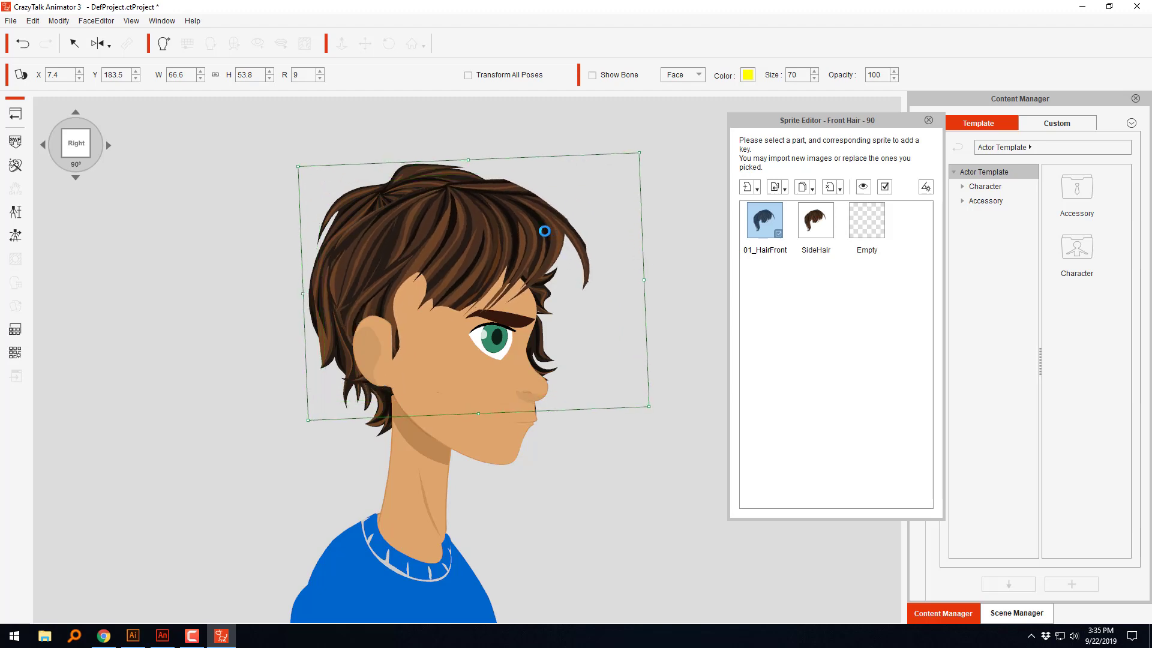
# Step: Reposition the side hair to about X 4.1, Y 180.4 and enlarge it to about 70.8 × 67.2
pyautogui.moveTo(538, 234); pyautogui.dragTo(509, 267)
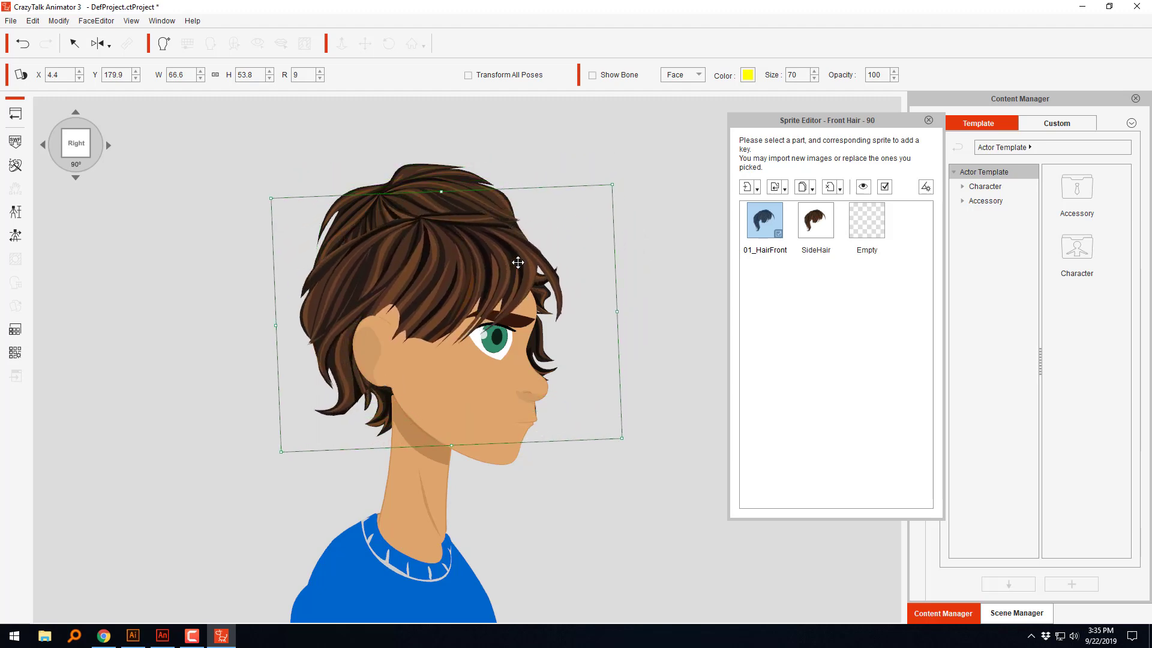
pyautogui.moveTo(442, 192); pyautogui.dragTo(437, 170)
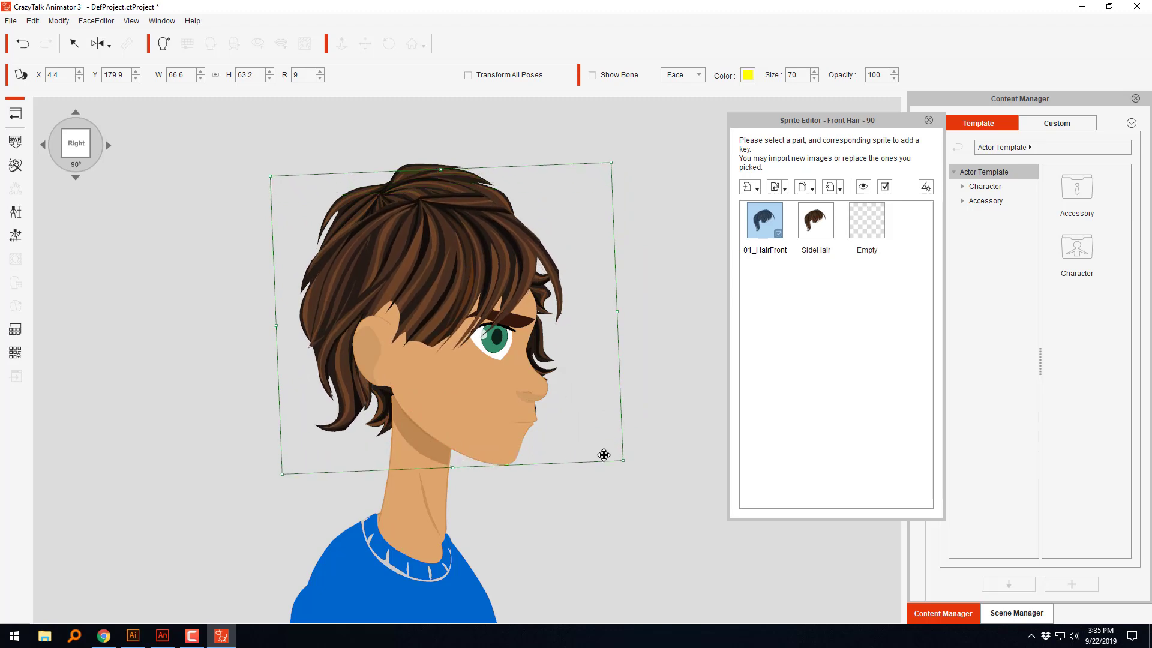
pyautogui.moveTo(622, 460); pyautogui.dragTo(636, 471)
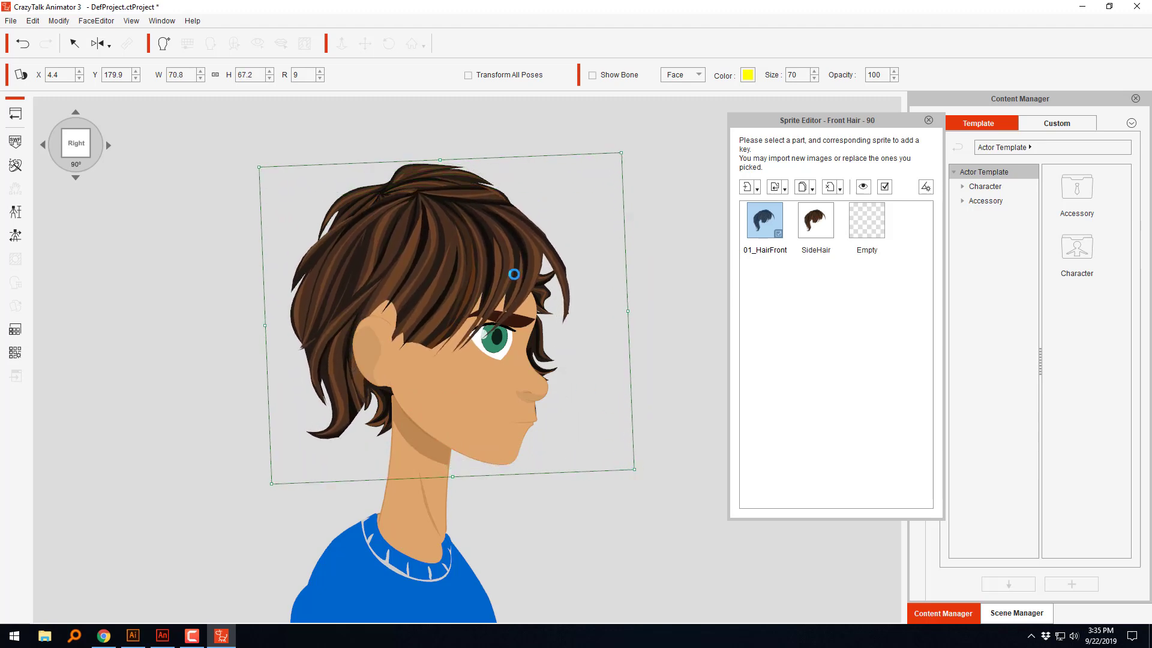
pyautogui.moveTo(508, 264)
pyautogui.mouseDown()
pyautogui.moveTo(525, 264)
pyautogui.moveTo(506, 261)
pyautogui.mouseUp()
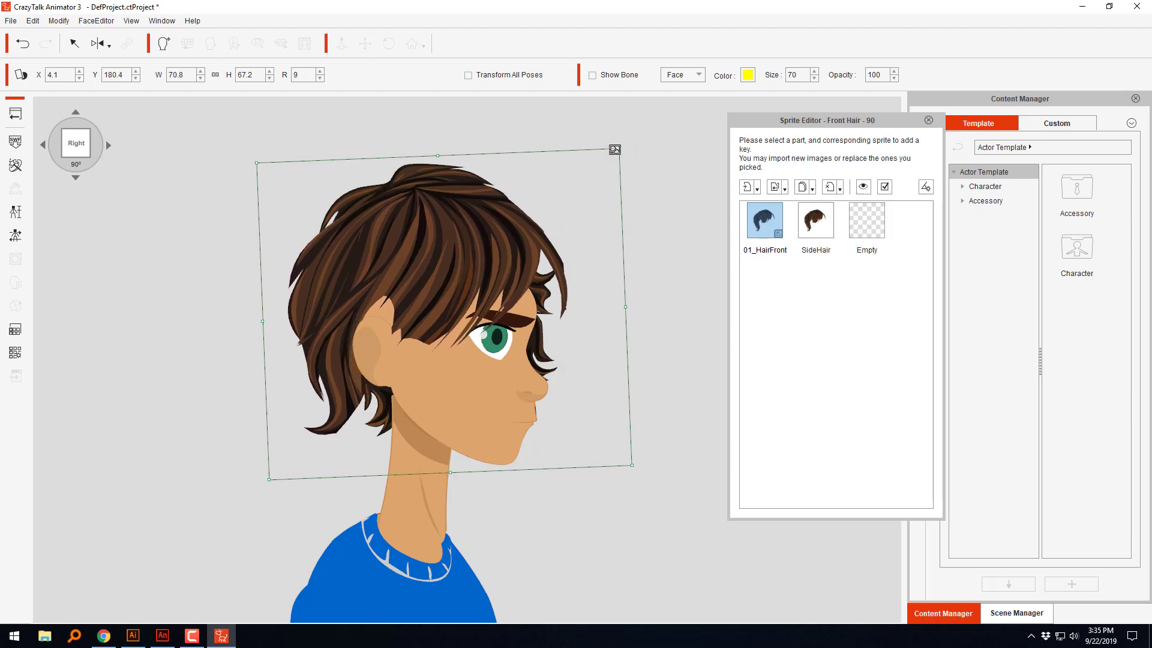
# Step: Shrink the side hair to about 59.8 × 52.7 and shift it forward on the head to about X 5.9, Y 180.3
pyautogui.moveTo(618, 148); pyautogui.dragTo(601, 170)
pyautogui.moveTo(600, 170)
pyautogui.mouseDown()
pyautogui.moveTo(580, 193)
pyautogui.moveTo(604, 189)
pyautogui.mouseUp()
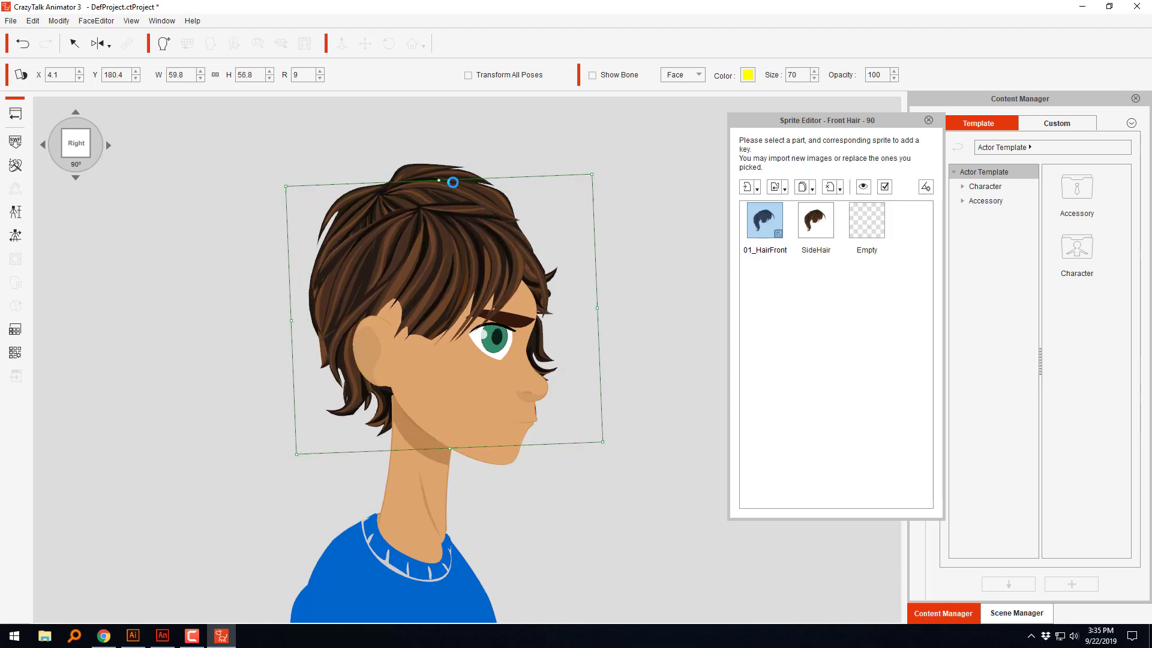
pyautogui.moveTo(438, 181); pyautogui.dragTo(440, 191)
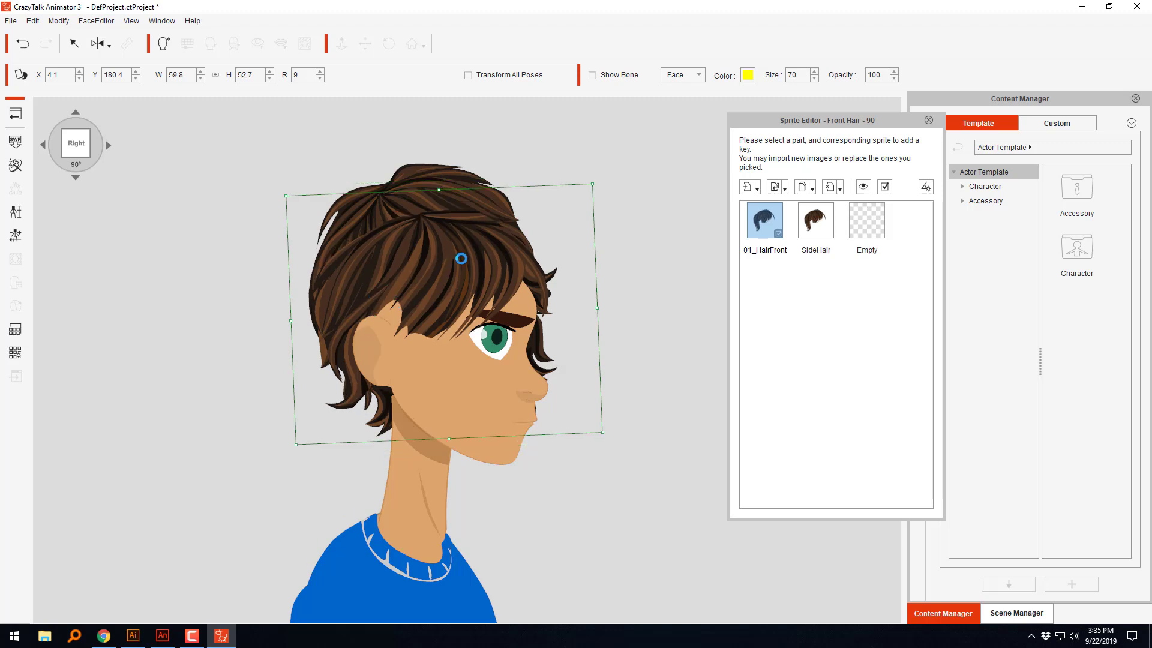
pyautogui.moveTo(463, 262); pyautogui.dragTo(479, 262)
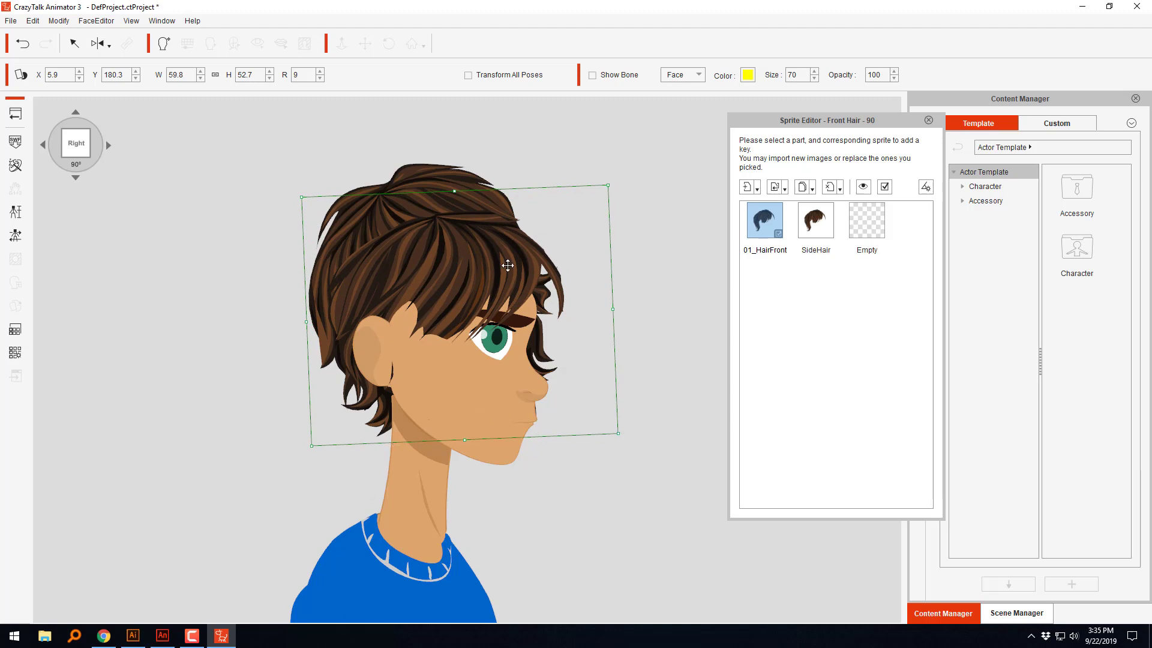
# Step: Move the side hair off the head to about X -16.3, Y 189.2 and capture the exposed head with Snipping Tool
pyautogui.moveTo(470, 255); pyautogui.dragTo(280, 184)
pyautogui.click(606, 456)
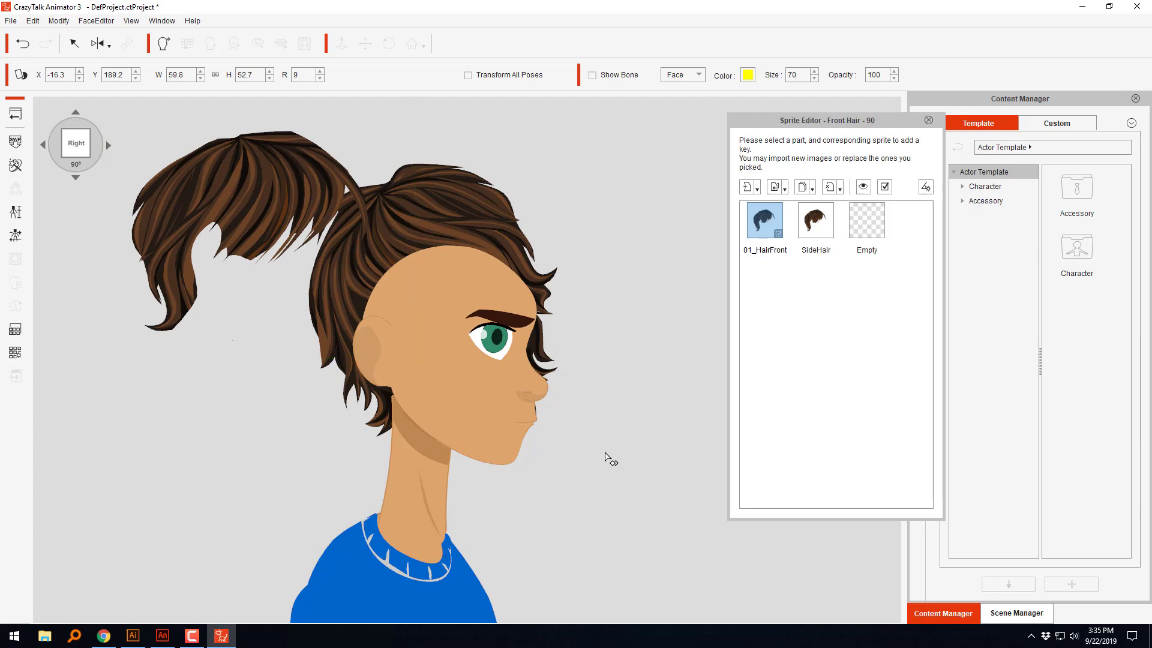
pyautogui.click(14, 635)
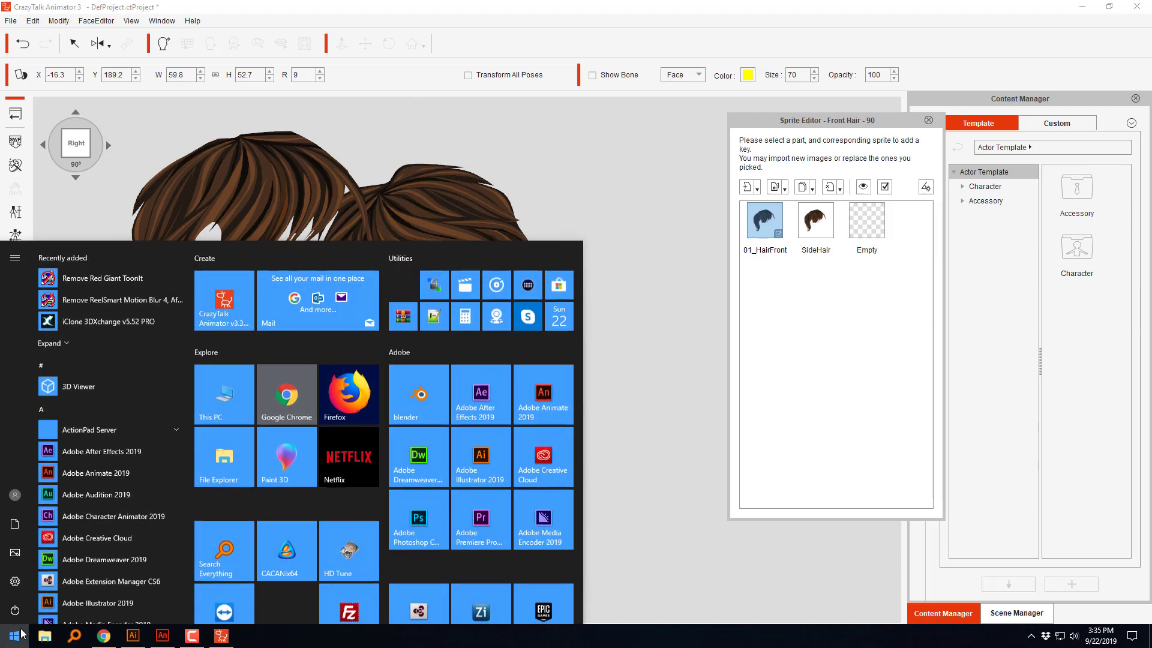
pyautogui.write('snip')
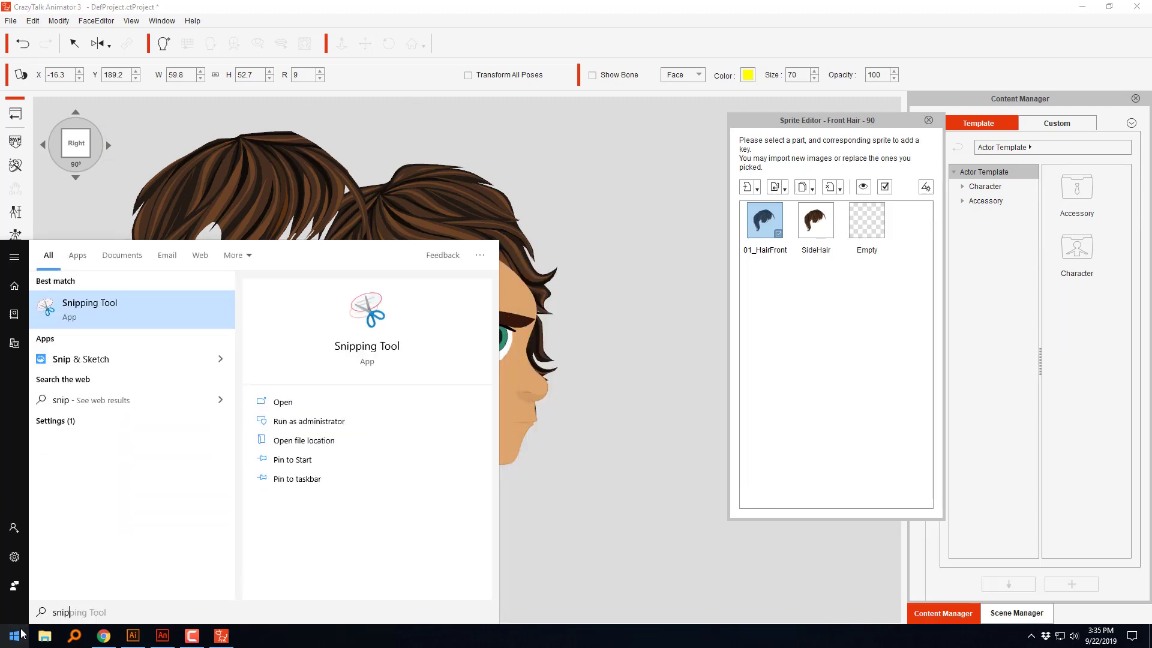
pyautogui.press('Return')
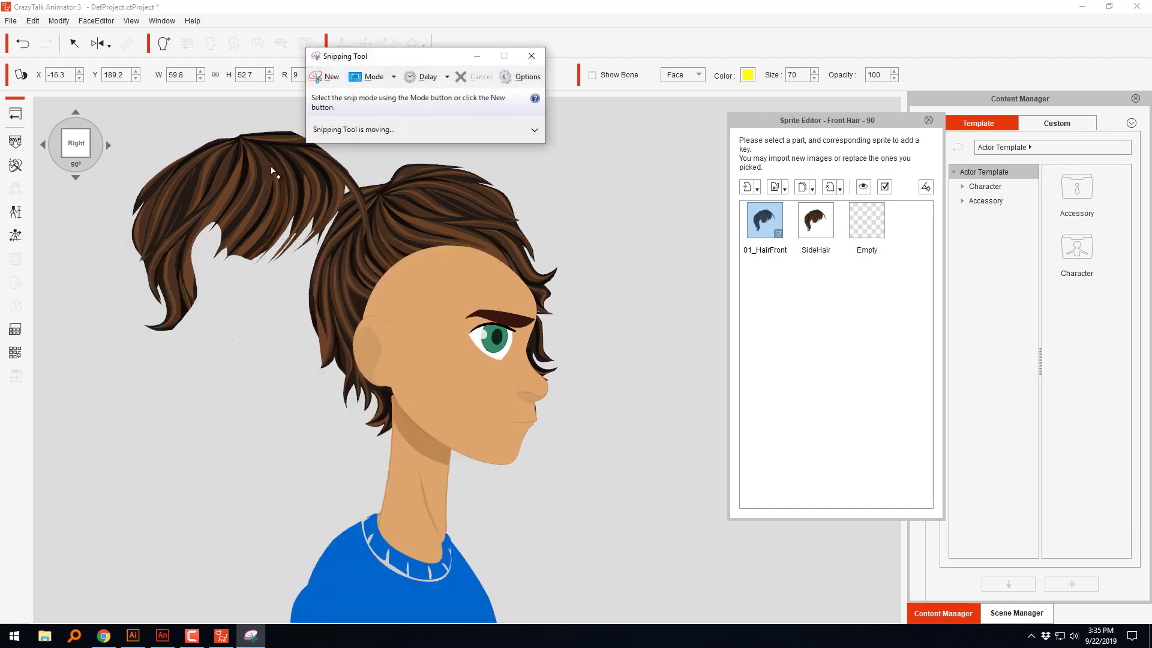
pyautogui.click(329, 87)
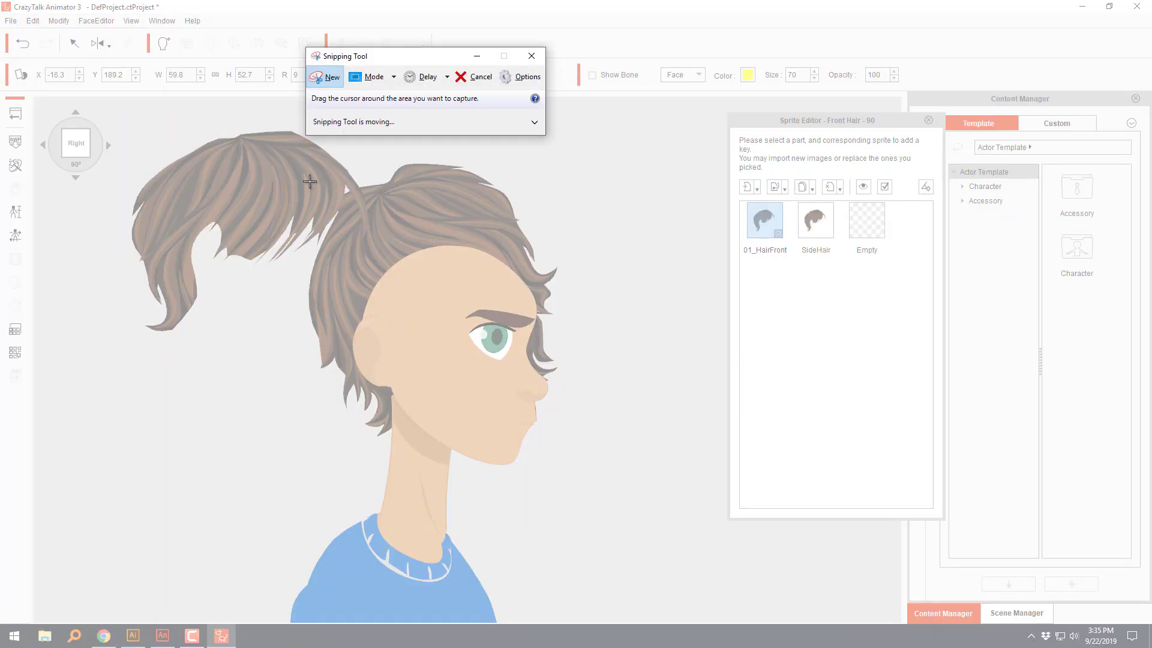
pyautogui.moveTo(288, 182); pyautogui.dragTo(626, 510)
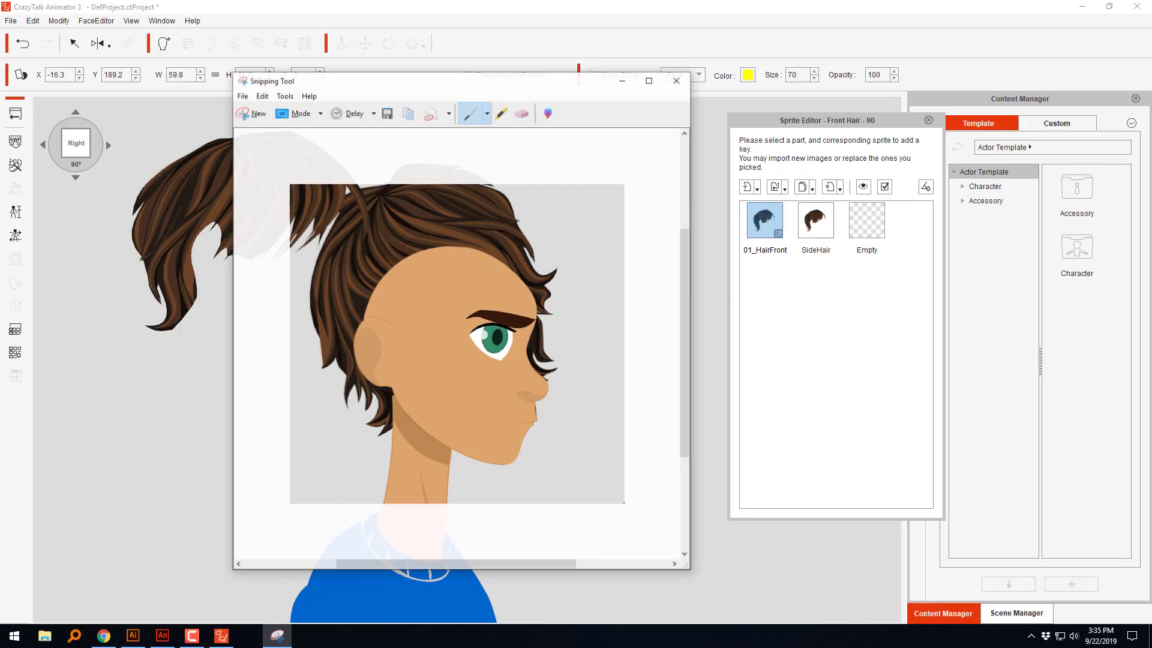
pyautogui.click(242, 95)
pyautogui.click(276, 109)
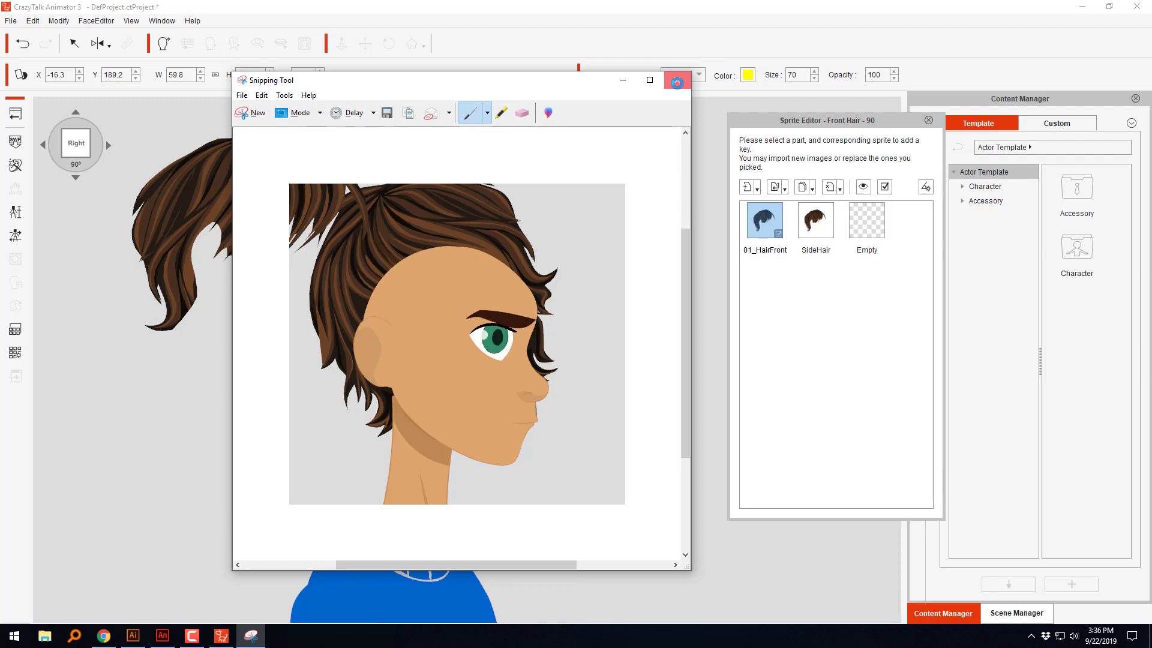
pyautogui.click(677, 83)
pyautogui.click(505, 334)
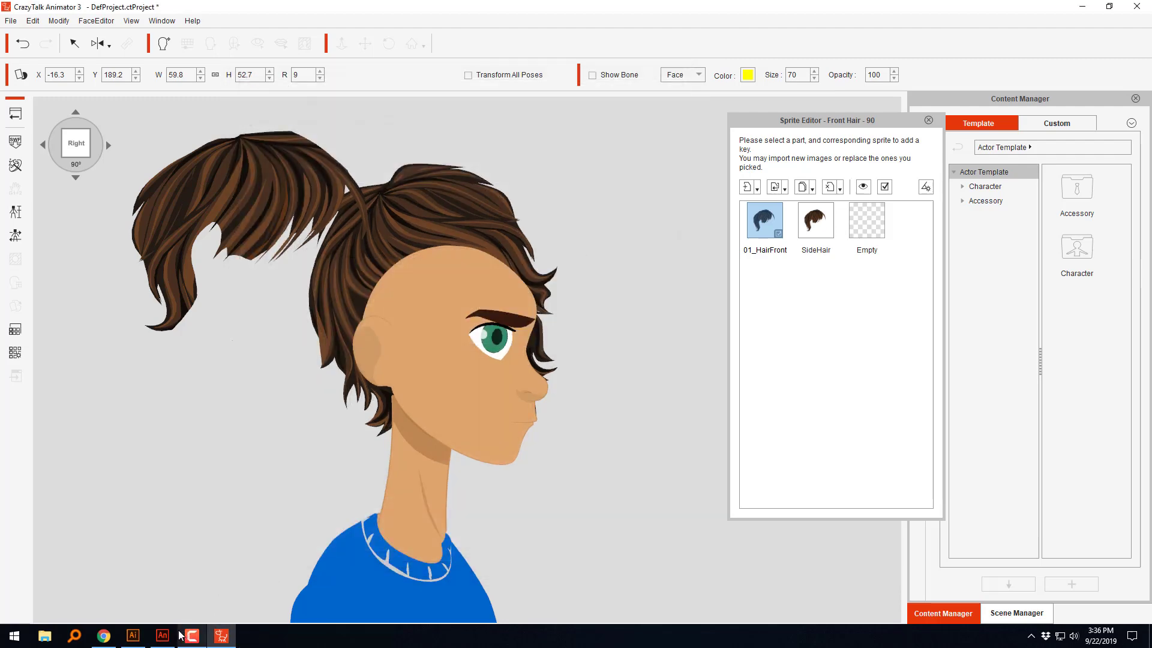
# Step: Switch to Adobe Animate and delete the red cutting line drawn over the side hair
pyautogui.click(162, 635)
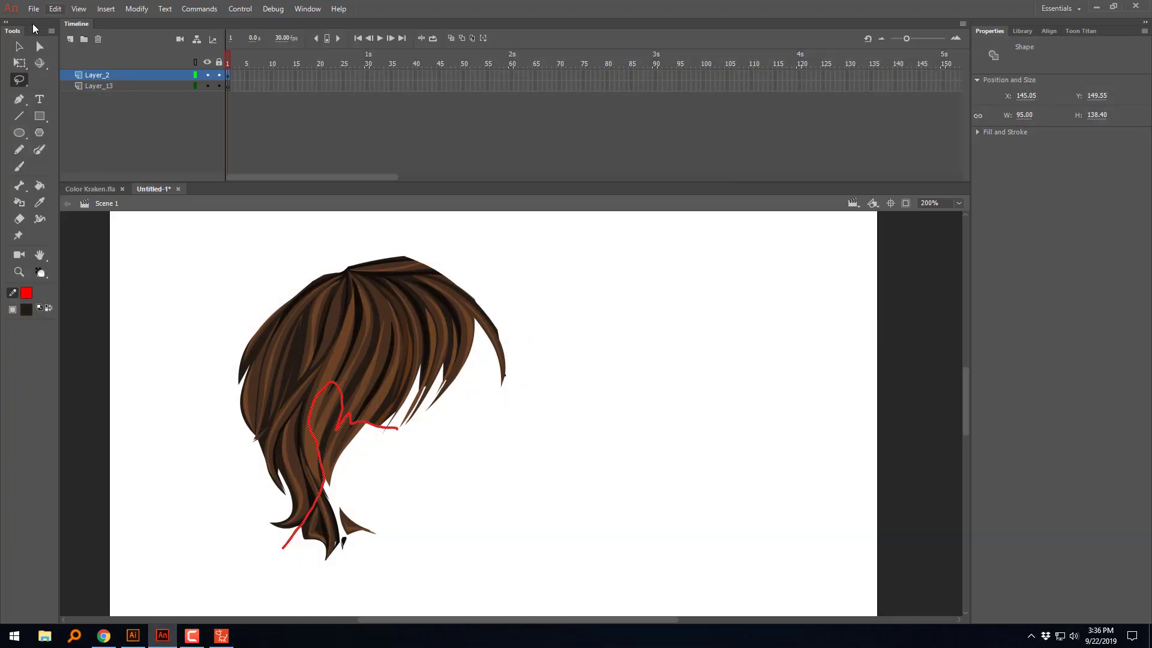
pyautogui.press('v')
pyautogui.click(361, 425)
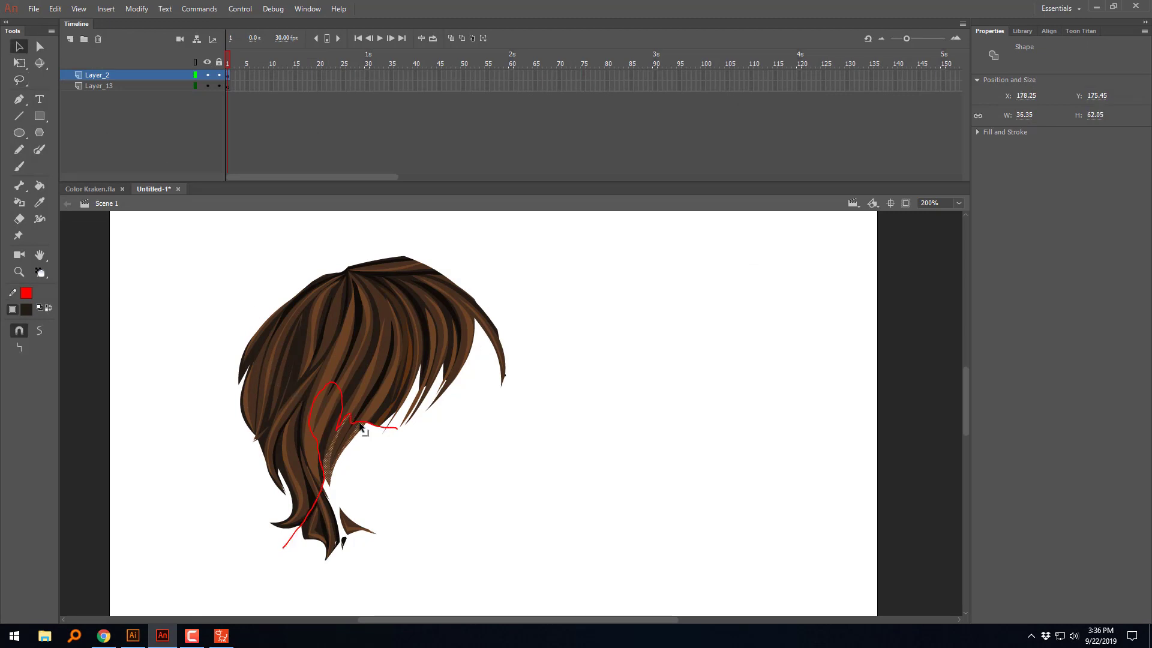
pyautogui.click(396, 429)
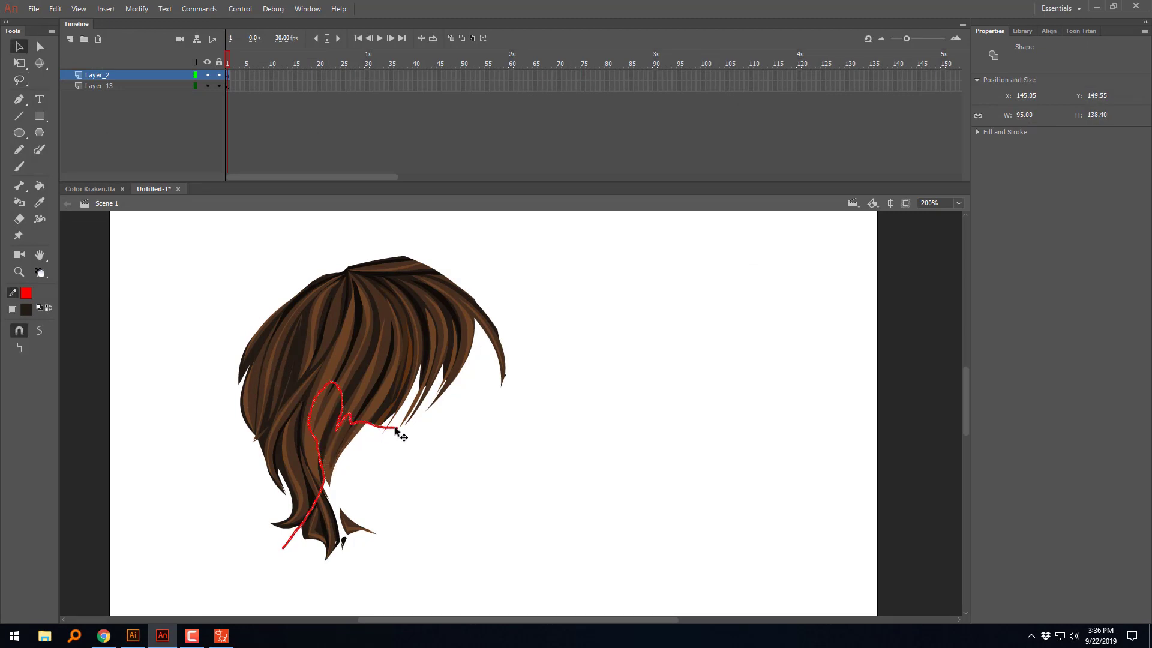
pyautogui.press('Delete')
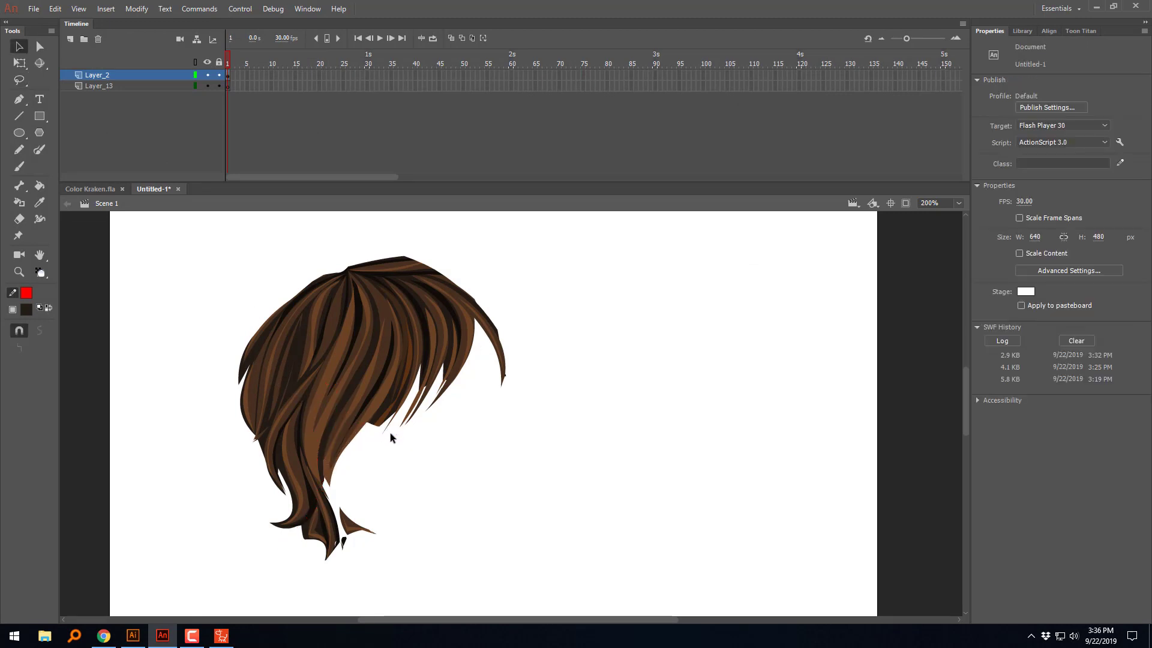
# Step: Paste the captured head image onto Layer_13 and move it behind the hair, to about X -48, Y -88
pyautogui.click(98, 86)
pyautogui.rightClick(193, 307)
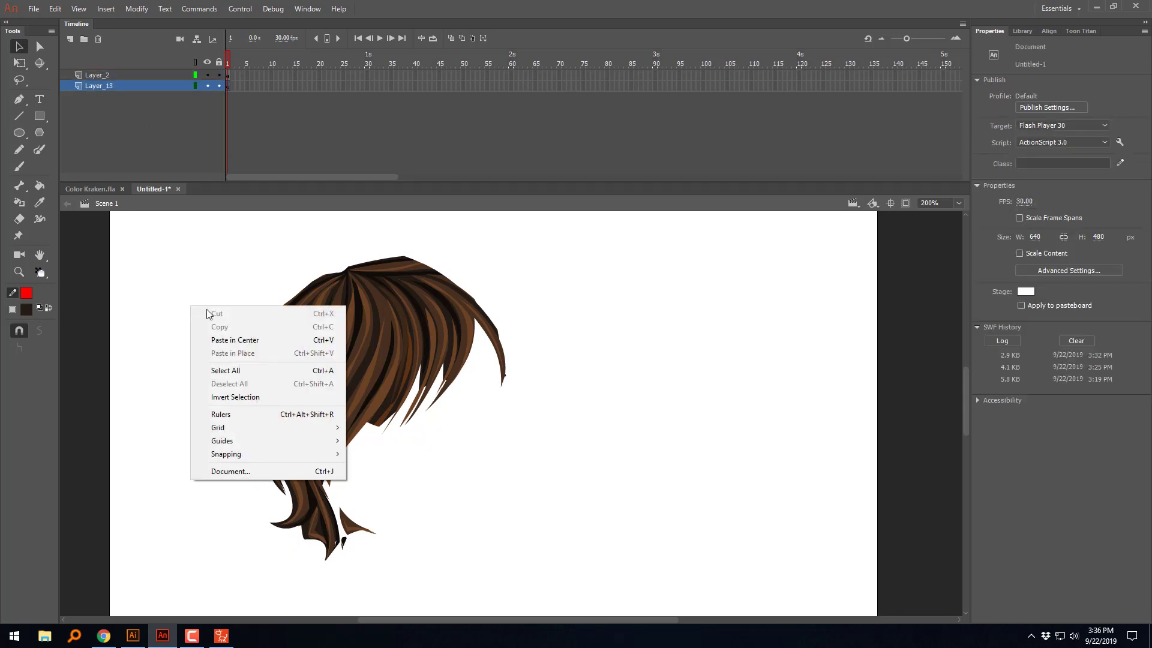
pyautogui.click(231, 340)
pyautogui.moveTo(681, 555); pyautogui.dragTo(548, 452)
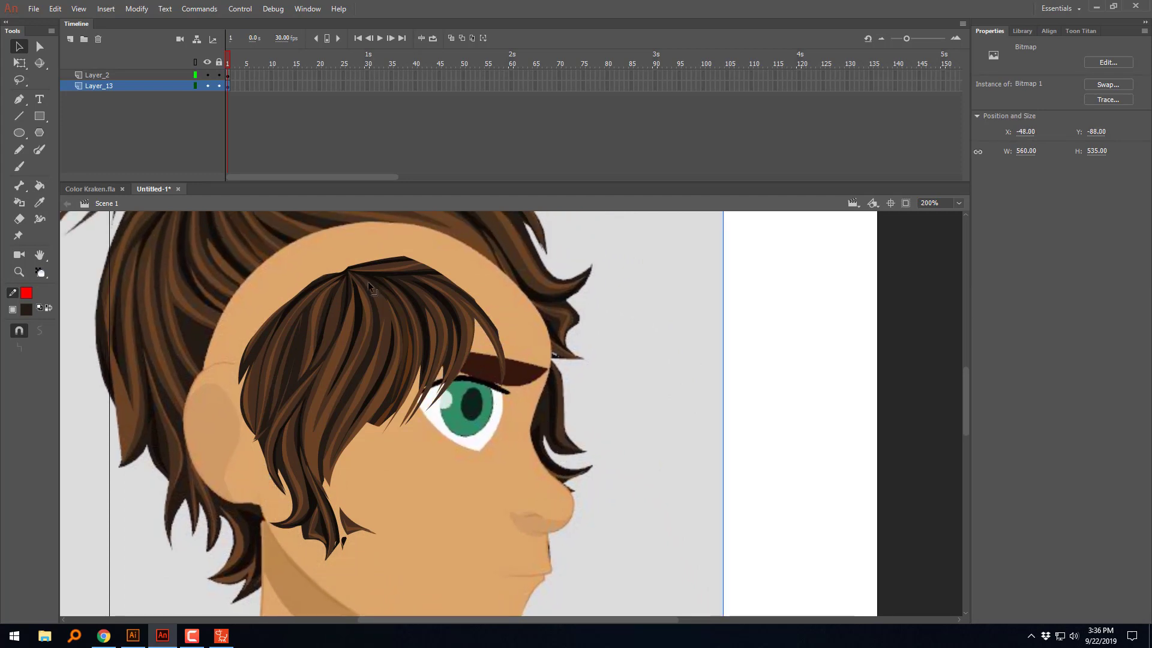
# Step: Scale the head image down to about 380 × 363, place it at X 42, Y -7, and display the Layer_2 hair as outlines
pyautogui.click(19, 63)
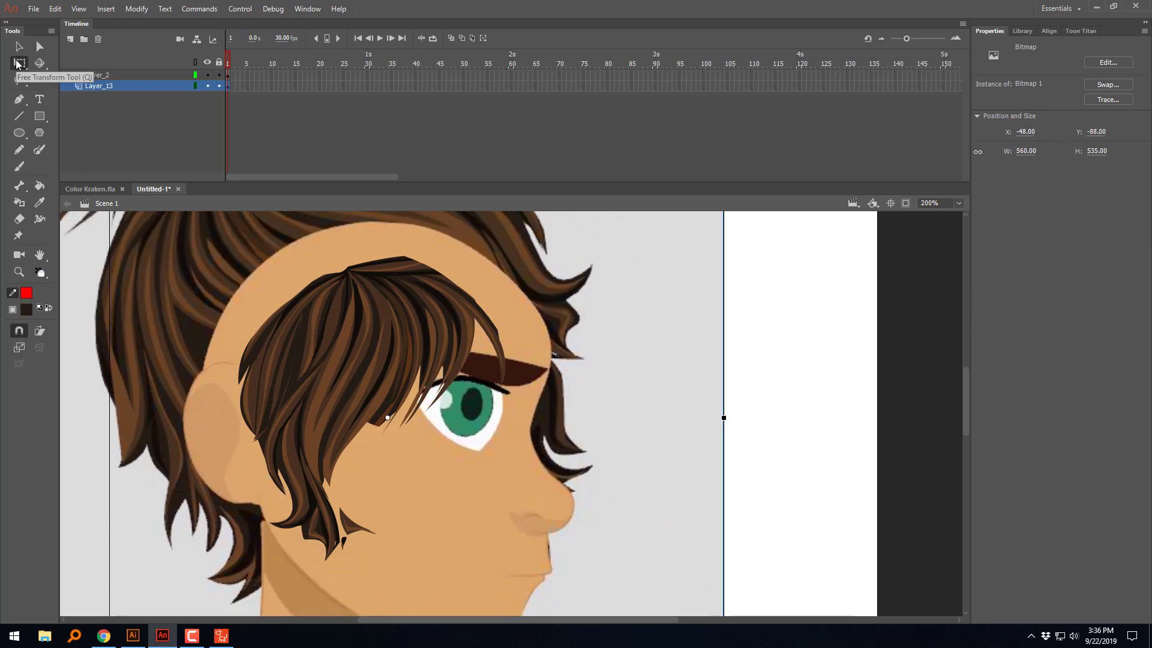
pyautogui.hotkey('ctrl', '1')
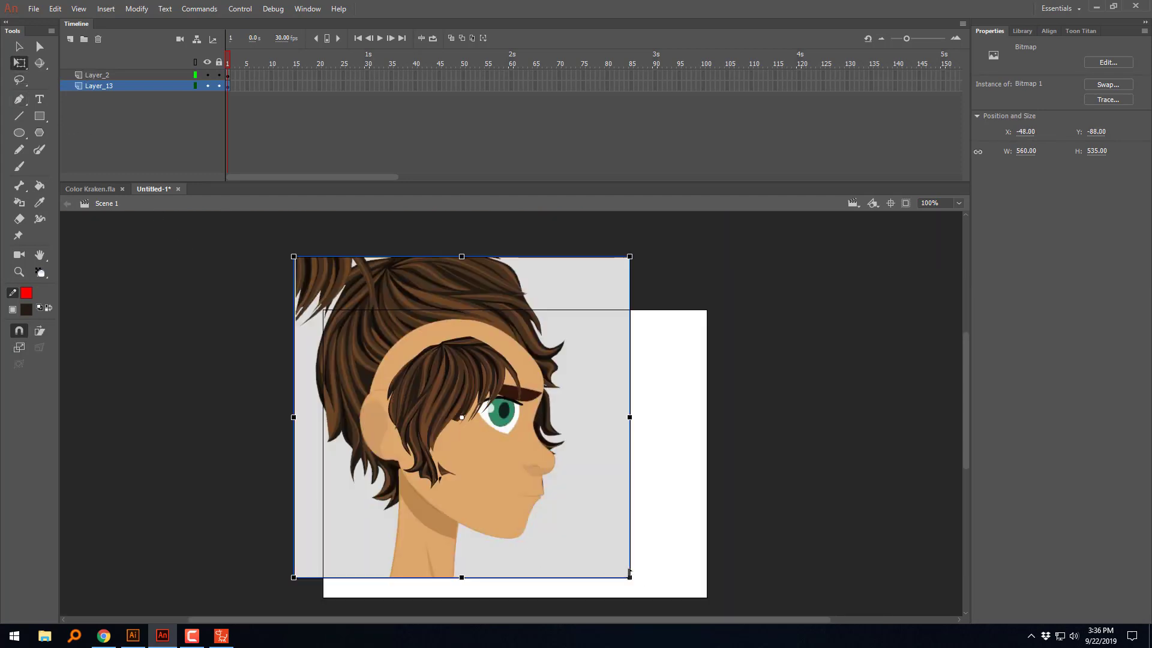
pyautogui.moveTo(630, 574); pyautogui.dragTo(578, 529)
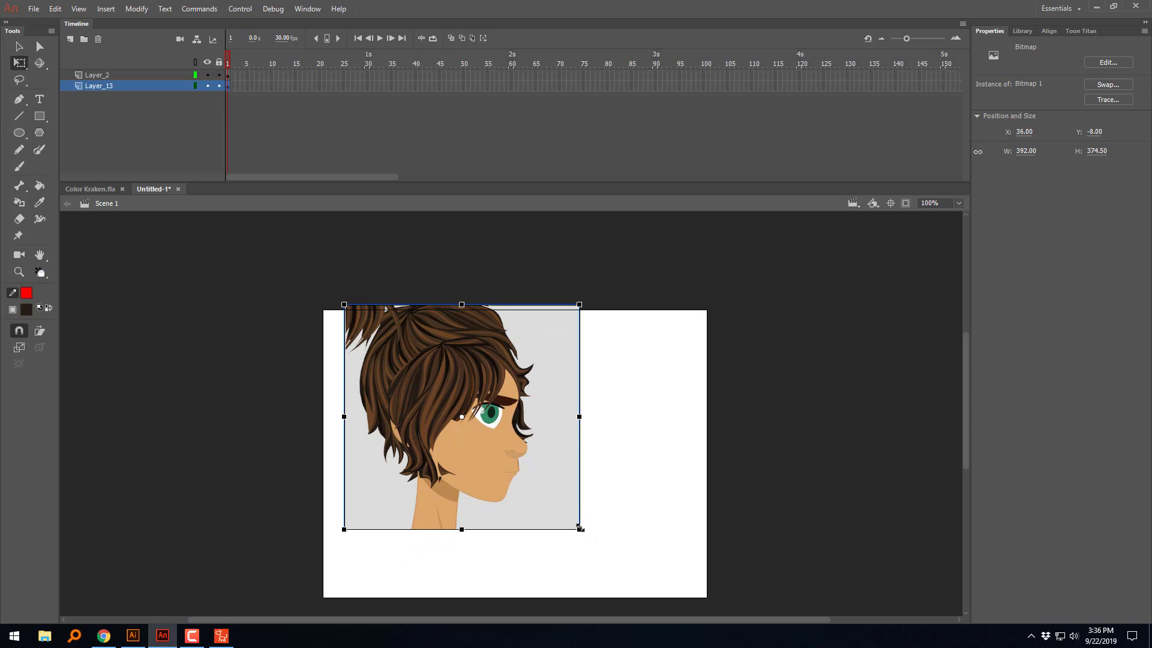
pyautogui.moveTo(580, 528); pyautogui.dragTo(576, 526)
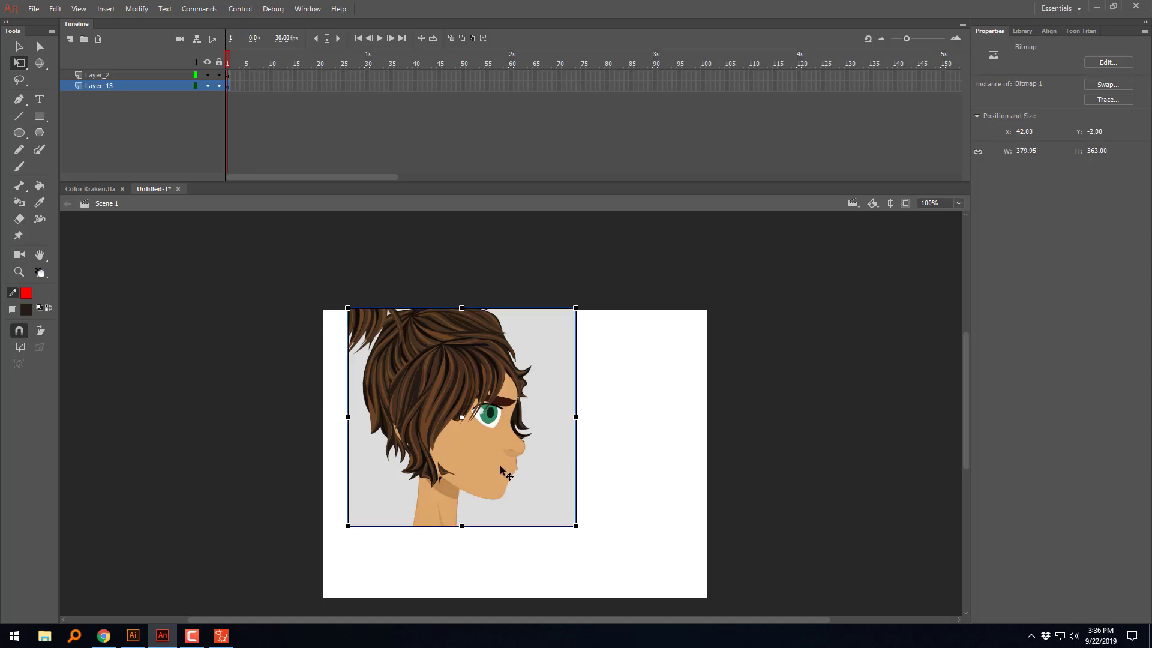
pyautogui.moveTo(496, 470); pyautogui.dragTo(497, 470)
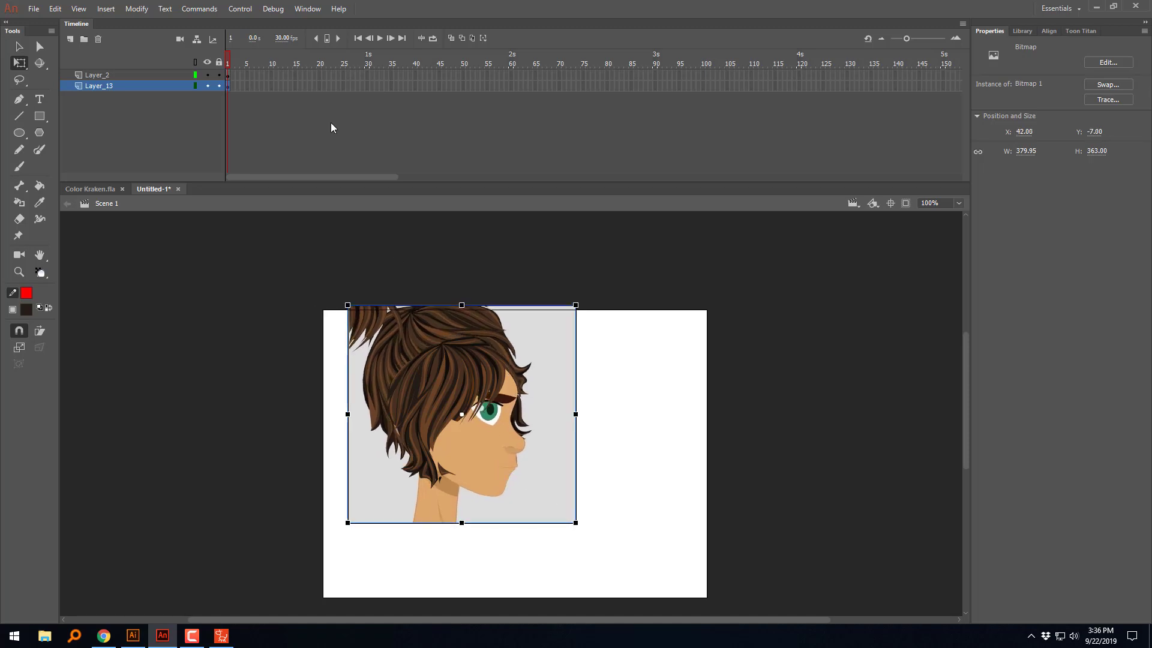
pyautogui.click(196, 75)
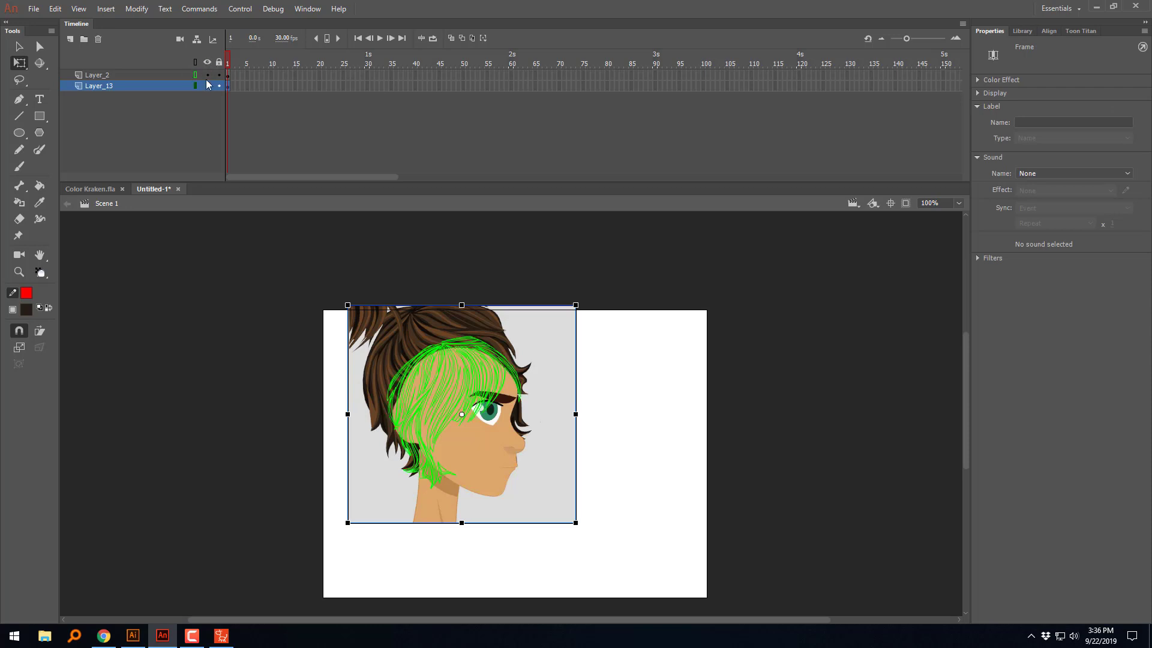
pyautogui.hotkey('ctrl', '=')
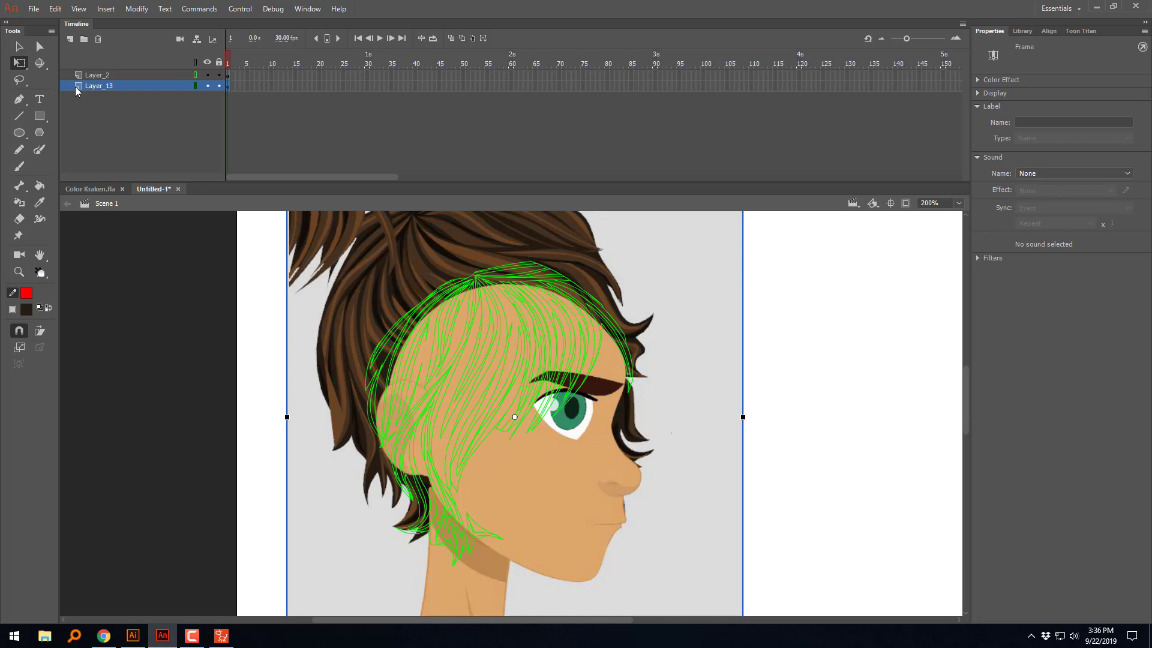
# Step: Erase the Layer_2 hair strands that cover the ear and hang below it over the neck
pyautogui.click(20, 219)
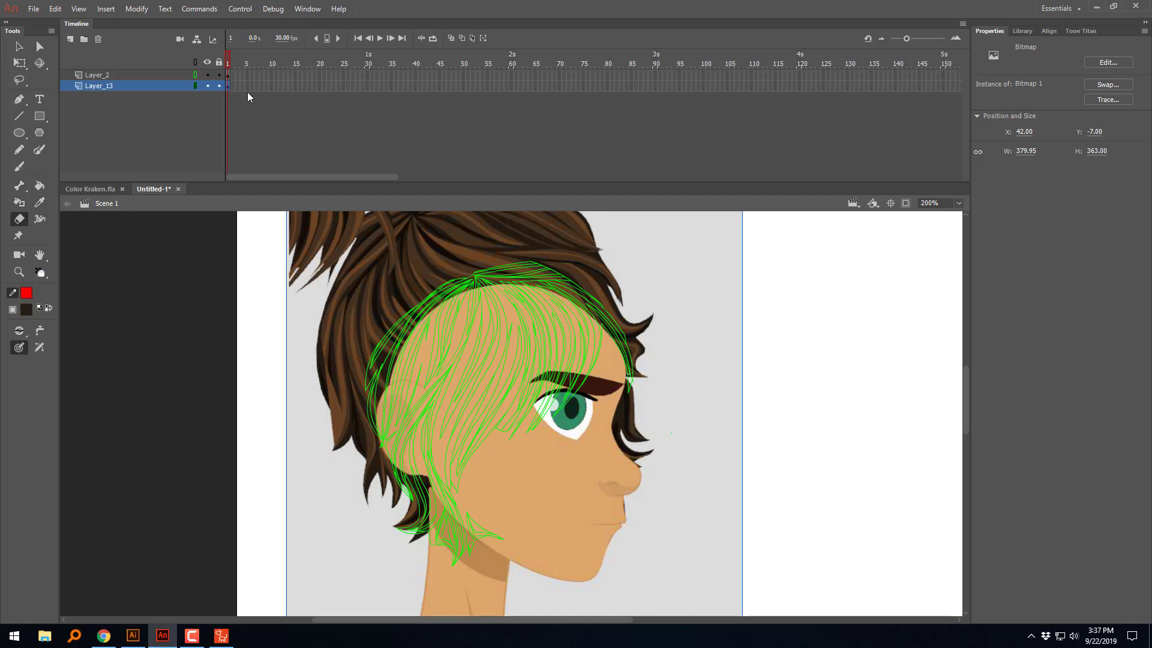
pyautogui.click(227, 75)
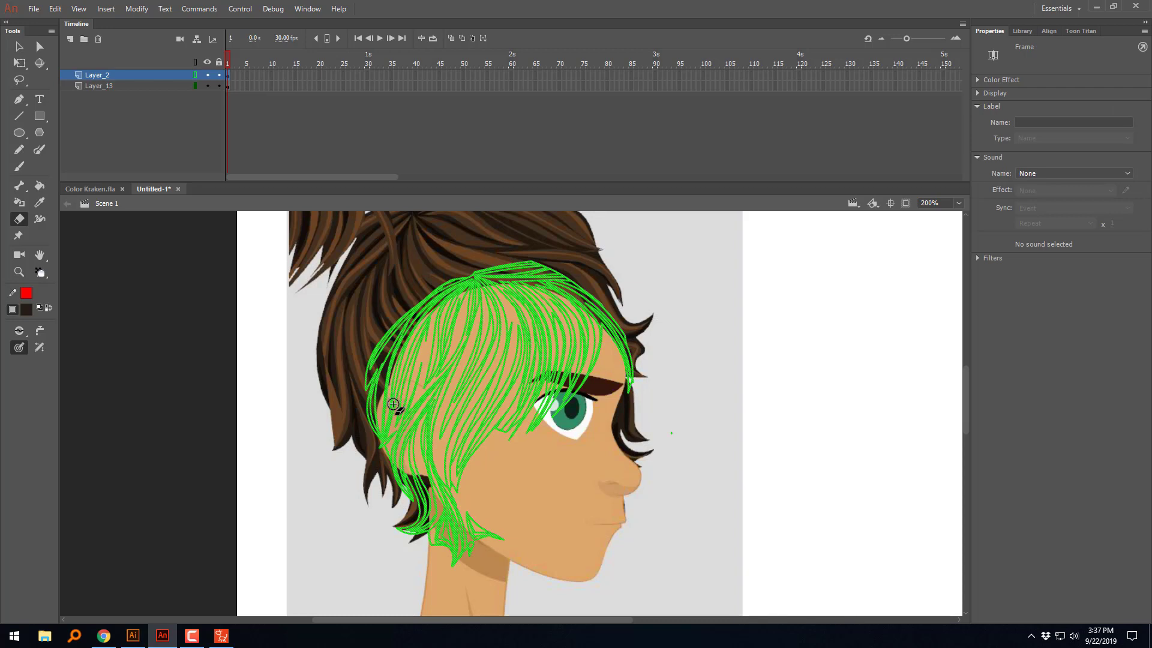
pyautogui.moveTo(393, 404)
pyautogui.mouseDown()
pyautogui.moveTo(402, 386)
pyautogui.moveTo(387, 399)
pyautogui.moveTo(385, 446)
pyautogui.moveTo(395, 408)
pyautogui.moveTo(408, 392)
pyautogui.moveTo(389, 426)
pyautogui.moveTo(415, 393)
pyautogui.moveTo(378, 456)
pyautogui.mouseUp()
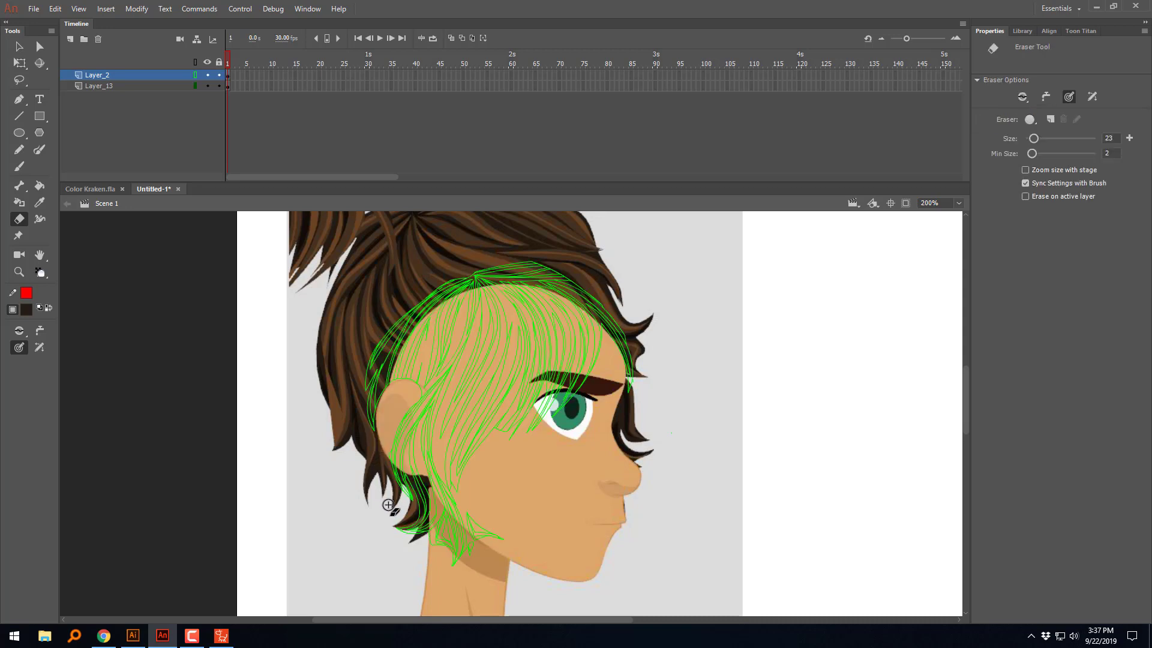
pyautogui.moveTo(413, 394)
pyautogui.mouseDown()
pyautogui.moveTo(389, 476)
pyautogui.moveTo(408, 523)
pyautogui.moveTo(407, 461)
pyautogui.moveTo(420, 427)
pyautogui.moveTo(425, 493)
pyautogui.moveTo(417, 520)
pyautogui.moveTo(387, 529)
pyautogui.mouseUp()
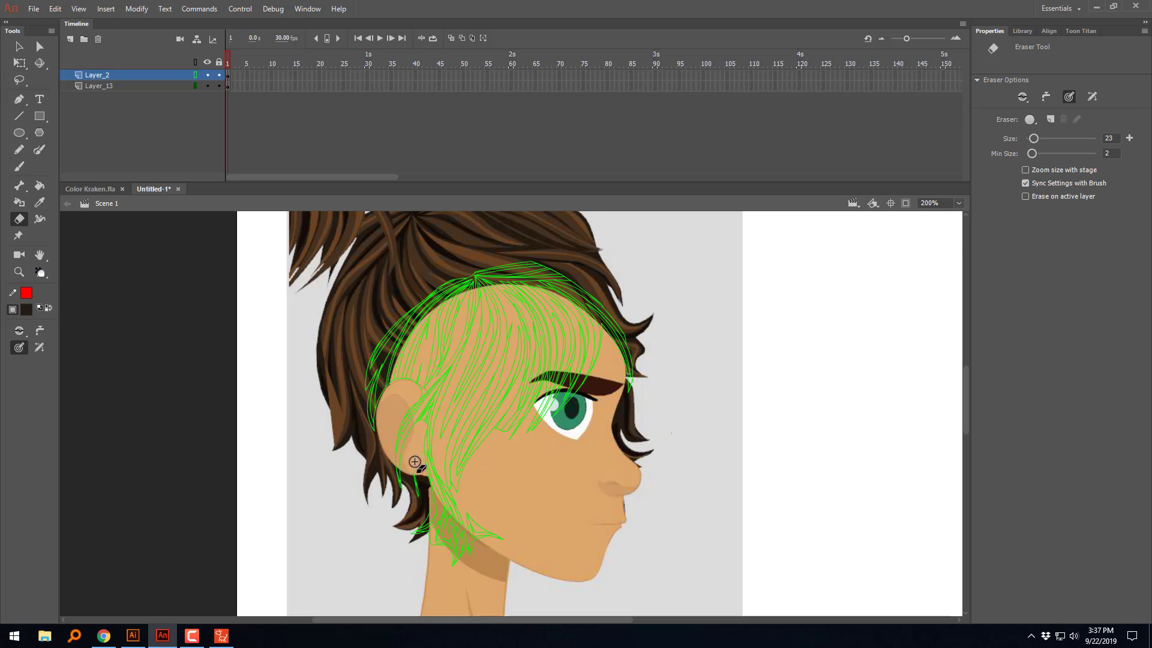
pyautogui.moveTo(415, 461); pyautogui.dragTo(411, 509)
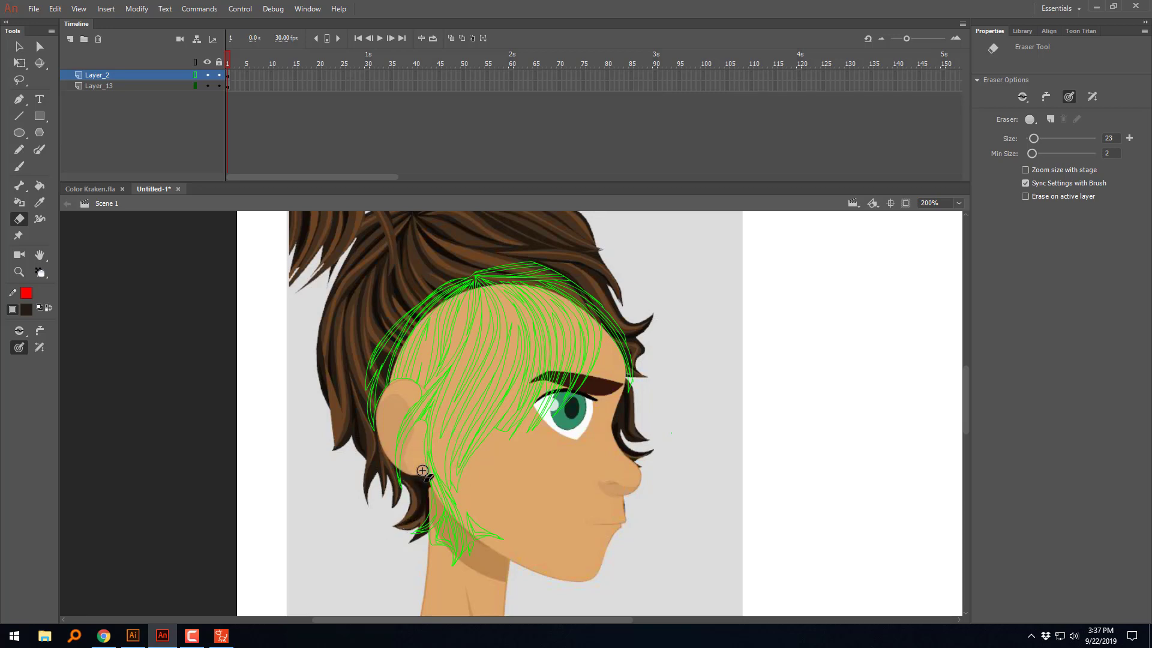
pyautogui.moveTo(420, 432); pyautogui.dragTo(443, 557)
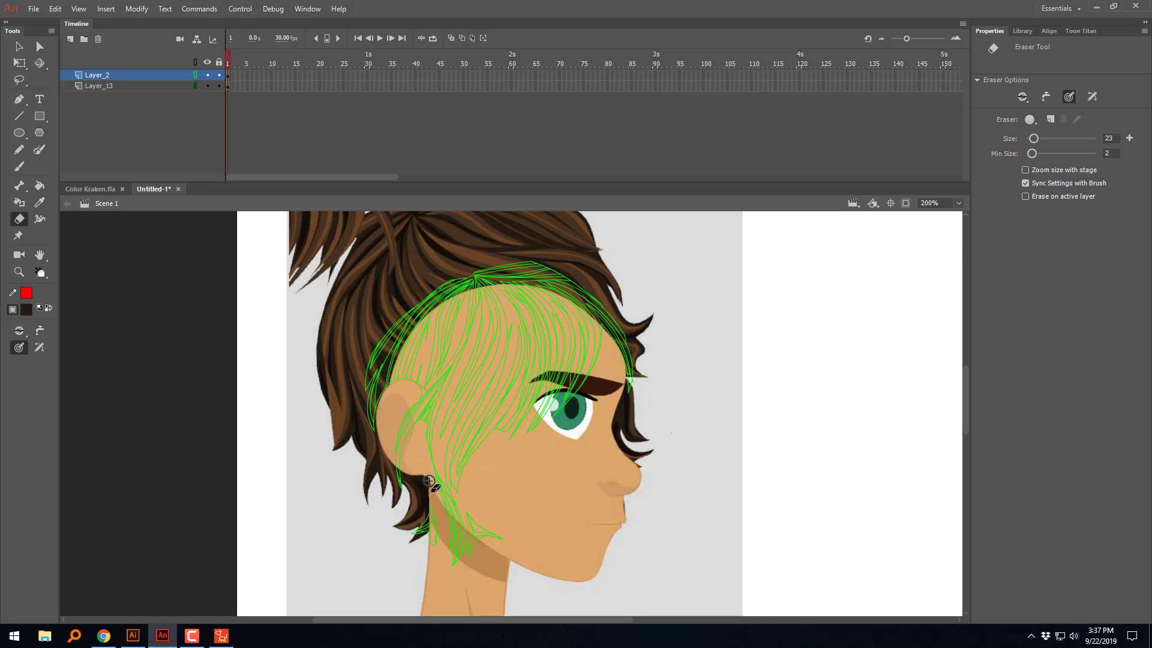
pyautogui.moveTo(424, 468)
pyautogui.mouseDown()
pyautogui.moveTo(461, 510)
pyautogui.moveTo(423, 543)
pyautogui.moveTo(414, 528)
pyautogui.moveTo(468, 552)
pyautogui.moveTo(488, 520)
pyautogui.moveTo(437, 514)
pyautogui.moveTo(413, 527)
pyautogui.moveTo(419, 434)
pyautogui.moveTo(421, 462)
pyautogui.mouseUp()
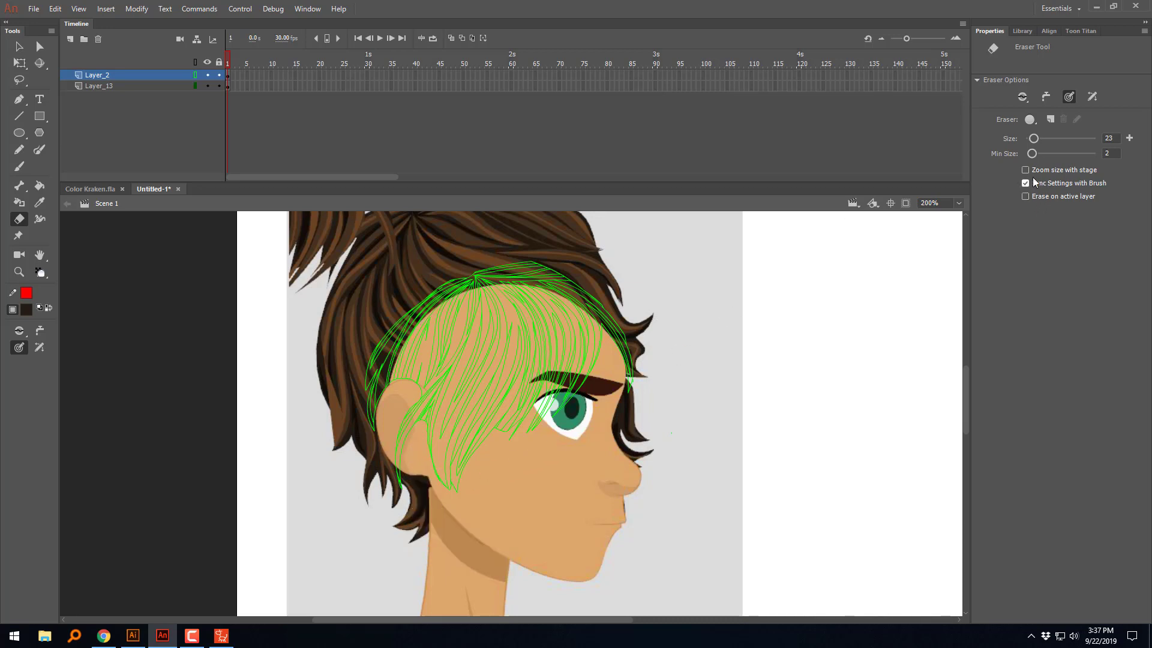
# Step: Reduce the eraser size to 9 and trim the hair along the front edge of the ear
pyautogui.click(42, 346)
pyautogui.click(38, 346)
pyautogui.click(22, 347)
pyautogui.click(21, 347)
pyautogui.moveTo(487, 491); pyautogui.dragTo(485, 540)
pyautogui.moveTo(1033, 138); pyautogui.dragTo(1028, 139)
pyautogui.moveTo(418, 444); pyautogui.dragTo(428, 410)
pyautogui.click(19, 80)
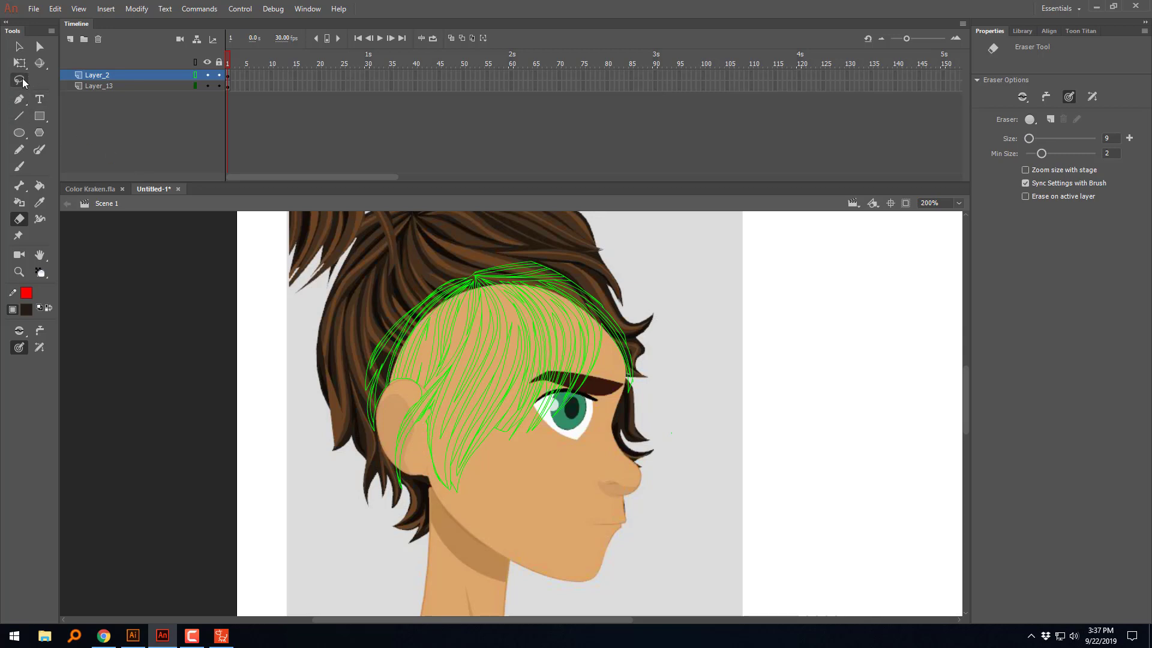
pyautogui.moveTo(421, 514)
pyautogui.mouseDown()
pyautogui.moveTo(414, 433)
pyautogui.moveTo(434, 399)
pyautogui.moveTo(433, 475)
pyautogui.moveTo(465, 524)
pyautogui.mouseUp()
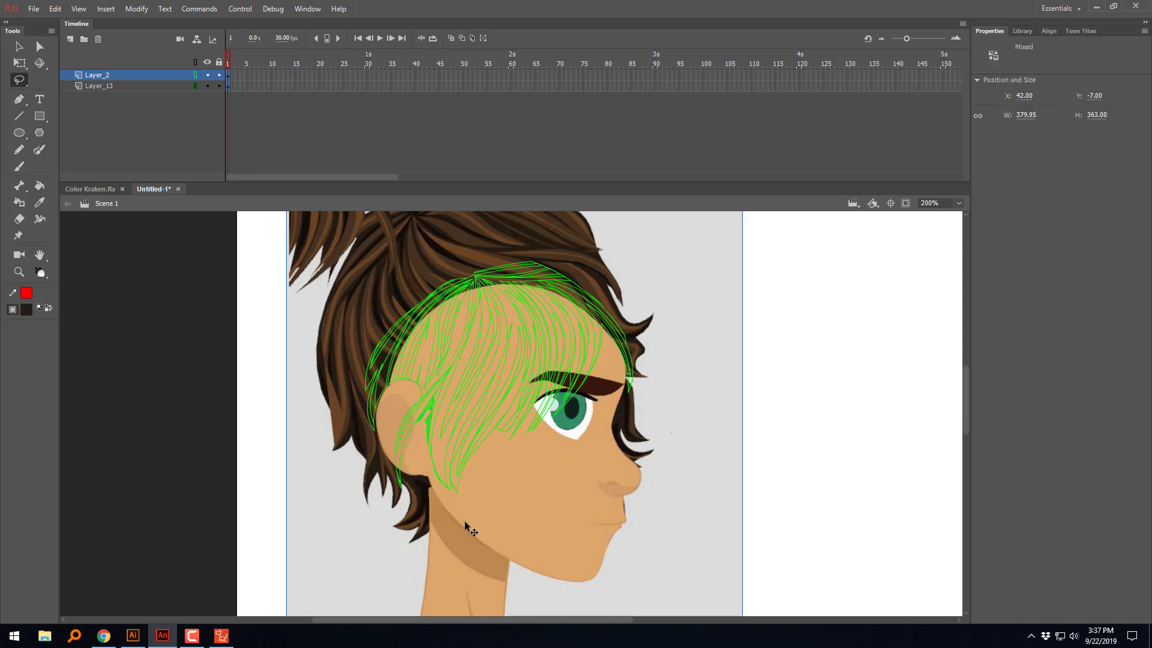
pyautogui.press('Delete')
pyautogui.hotkey('ctrl', 'z')
pyautogui.press('Delete')
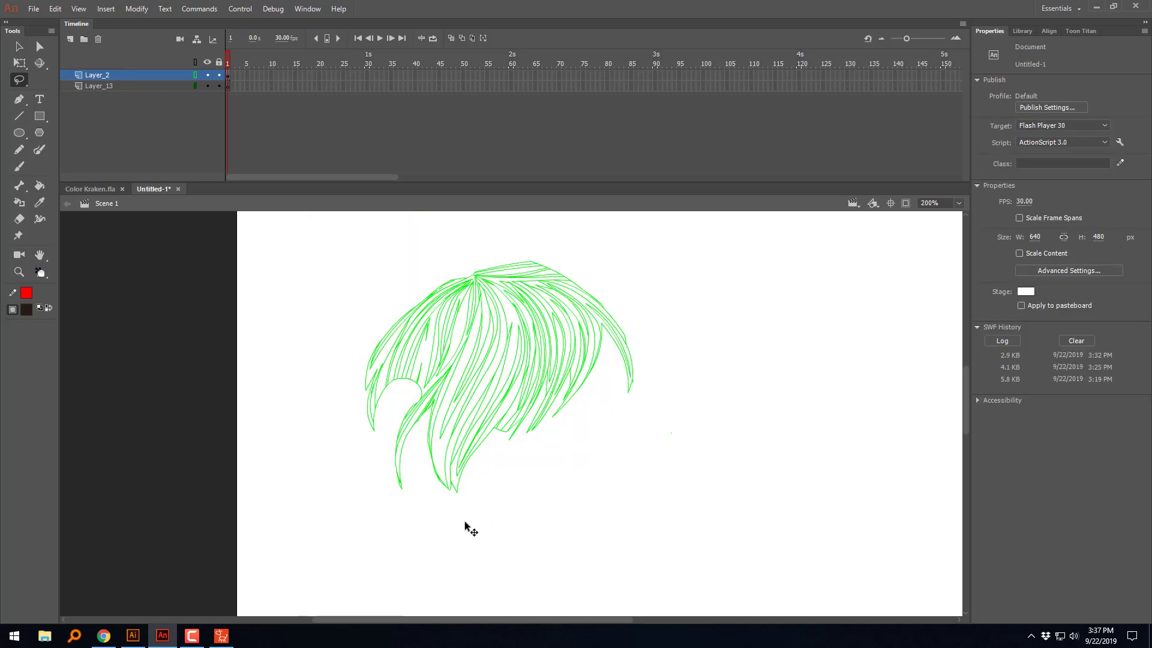
pyautogui.hotkey('ctrl', 'z')
# Step: Lock Layer_13, then lasso and delete the stray hair pieces between the ear and the long front lock
pyautogui.click(723, 508)
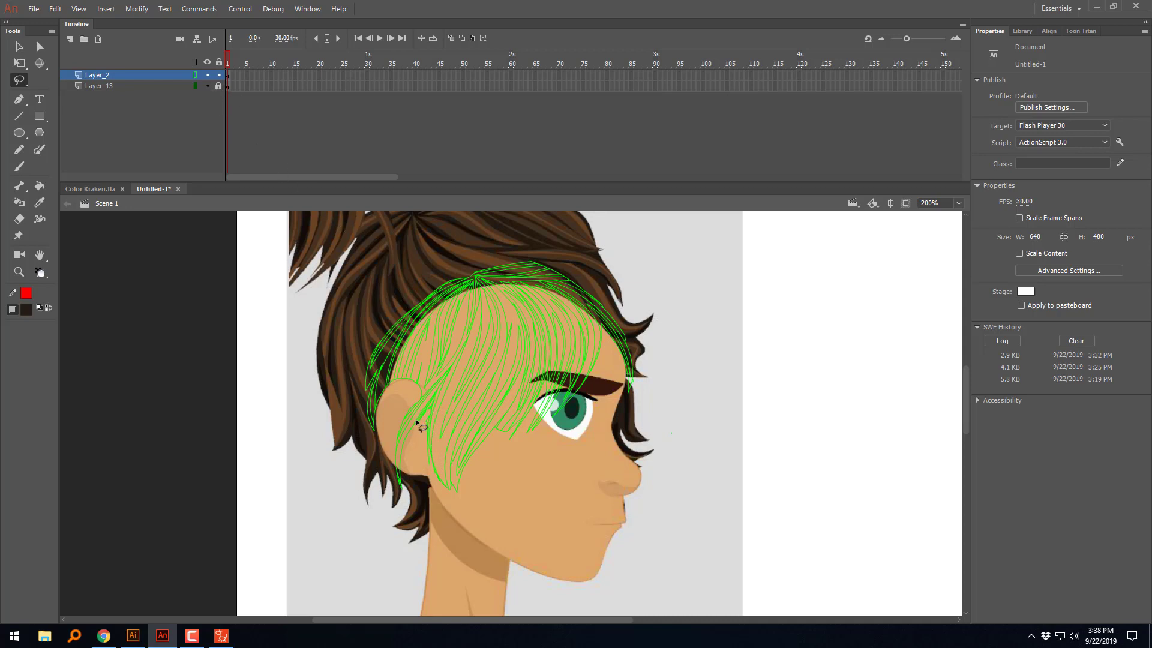
pyautogui.moveTo(418, 512); pyautogui.dragTo(452, 512)
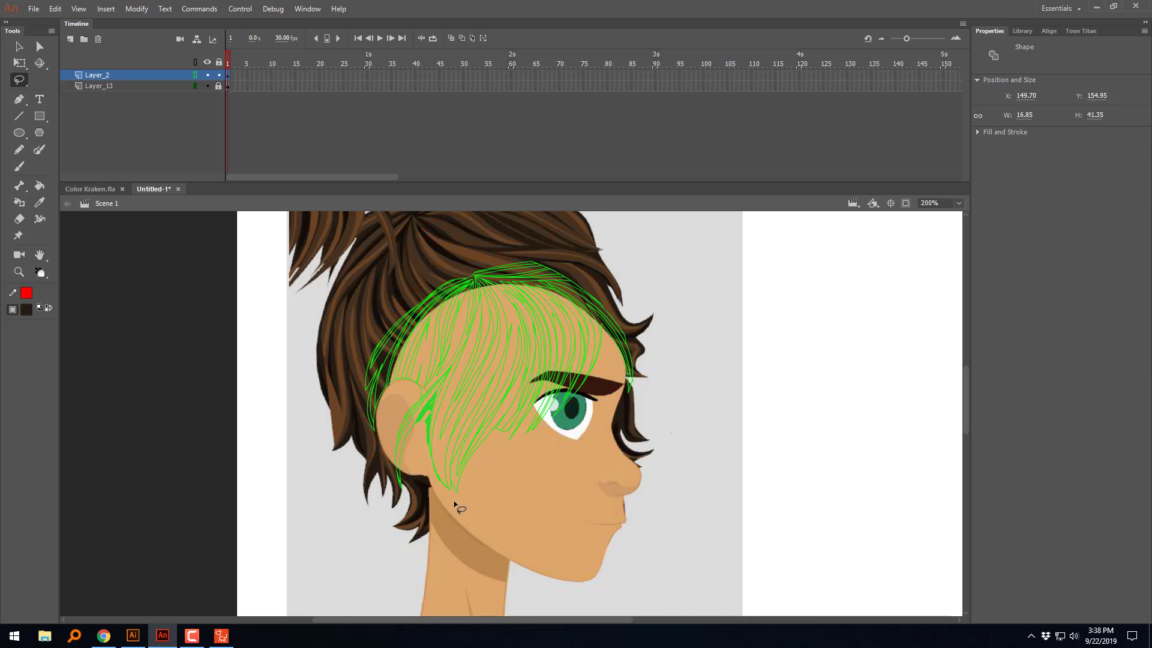
pyautogui.press('Delete')
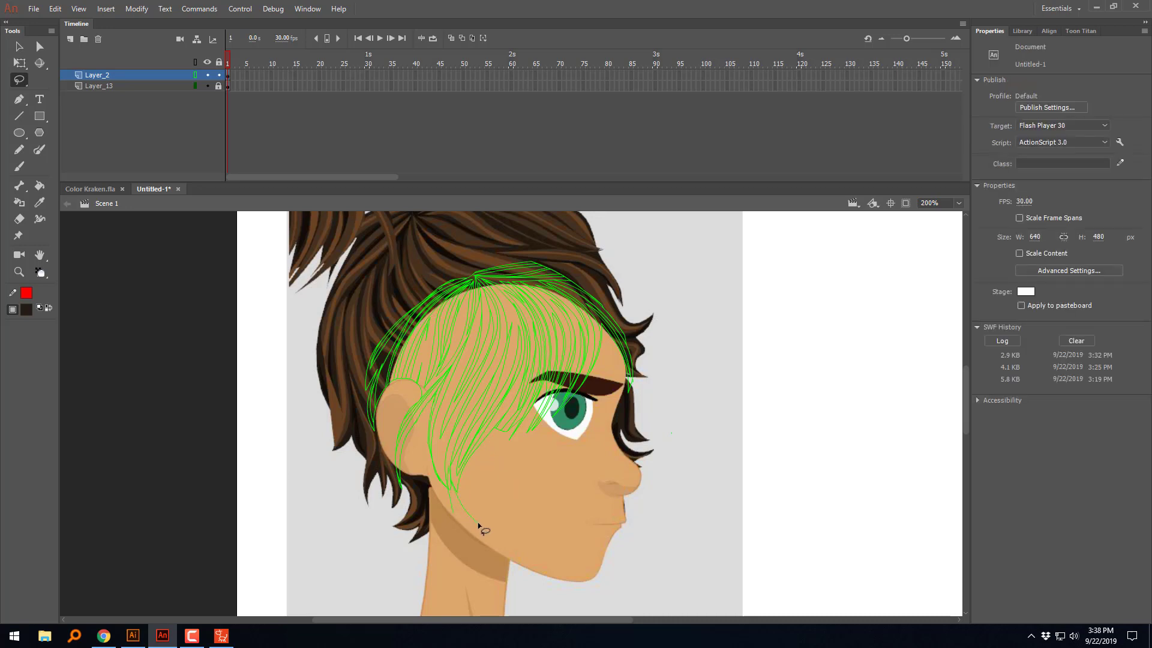
pyautogui.moveTo(478, 526); pyautogui.dragTo(481, 516)
pyautogui.press('Delete')
# Step: Lasso and delete the leftover hair tips behind the ear so the hair ends just above it
pyautogui.moveTo(363, 399); pyautogui.dragTo(363, 451)
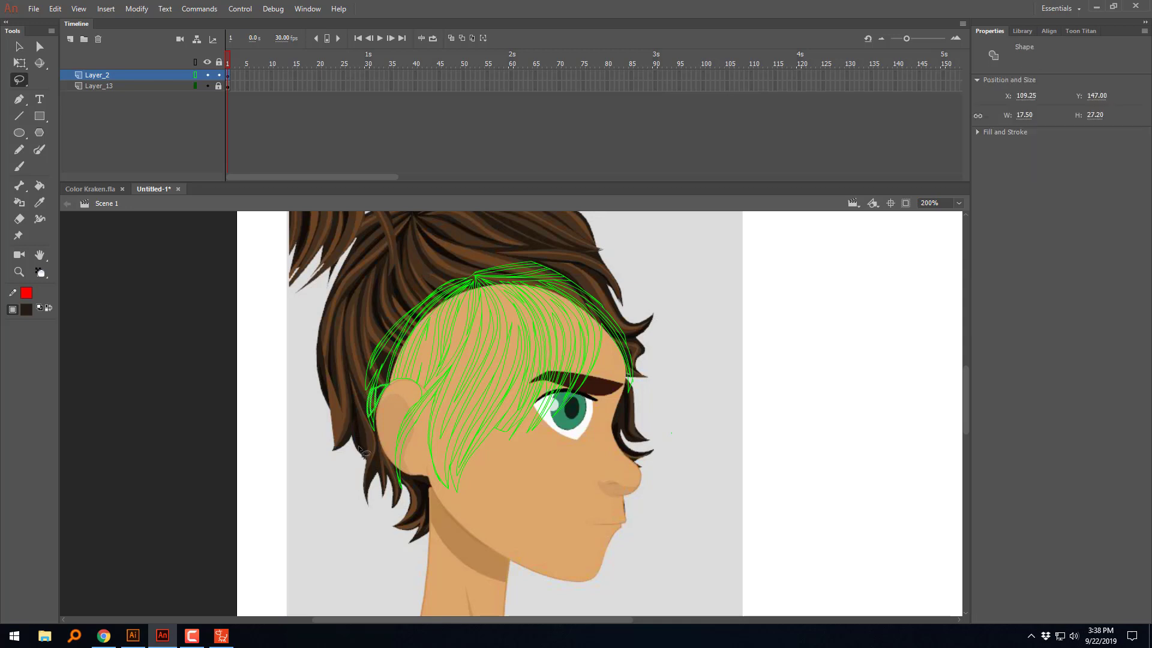
pyautogui.press('Delete')
pyautogui.moveTo(385, 398)
pyautogui.mouseDown()
pyautogui.moveTo(375, 452)
pyautogui.moveTo(392, 409)
pyautogui.mouseUp()
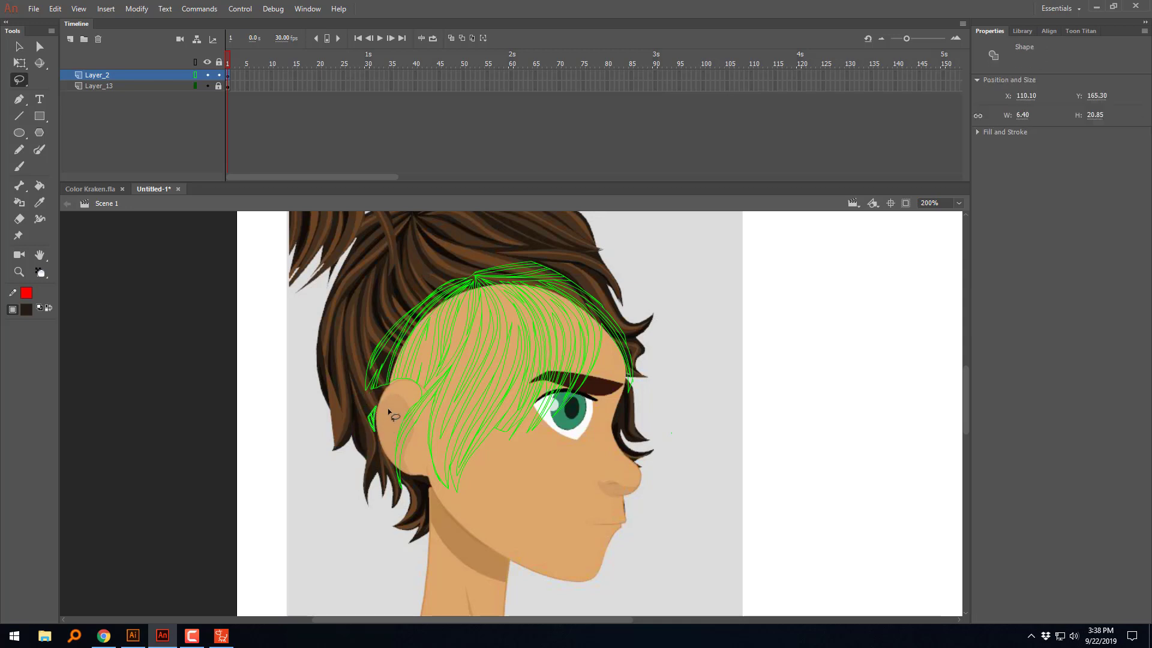
pyautogui.press('Delete')
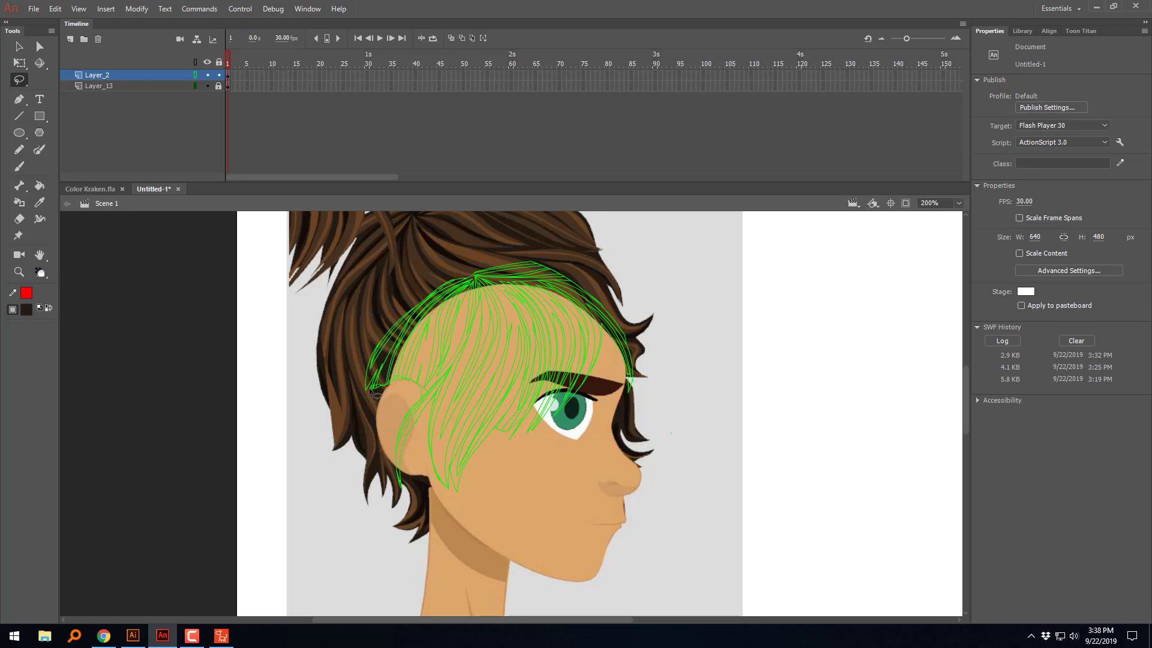
pyautogui.moveTo(370, 388); pyautogui.dragTo(367, 425)
pyautogui.press('Delete')
# Step: Export the artwork as an SWF movie, overwriting SideHair in New folder on the Desktop
pyautogui.hotkey('ctrl', 'alt', 'shift', 's')
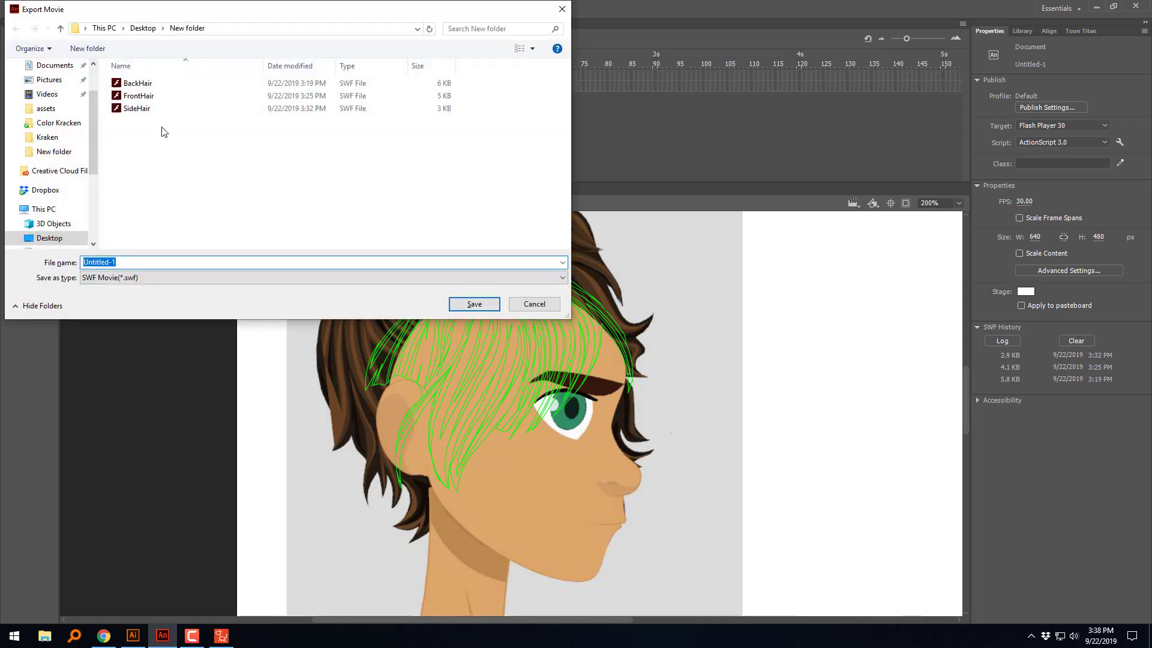
pyautogui.click(139, 111)
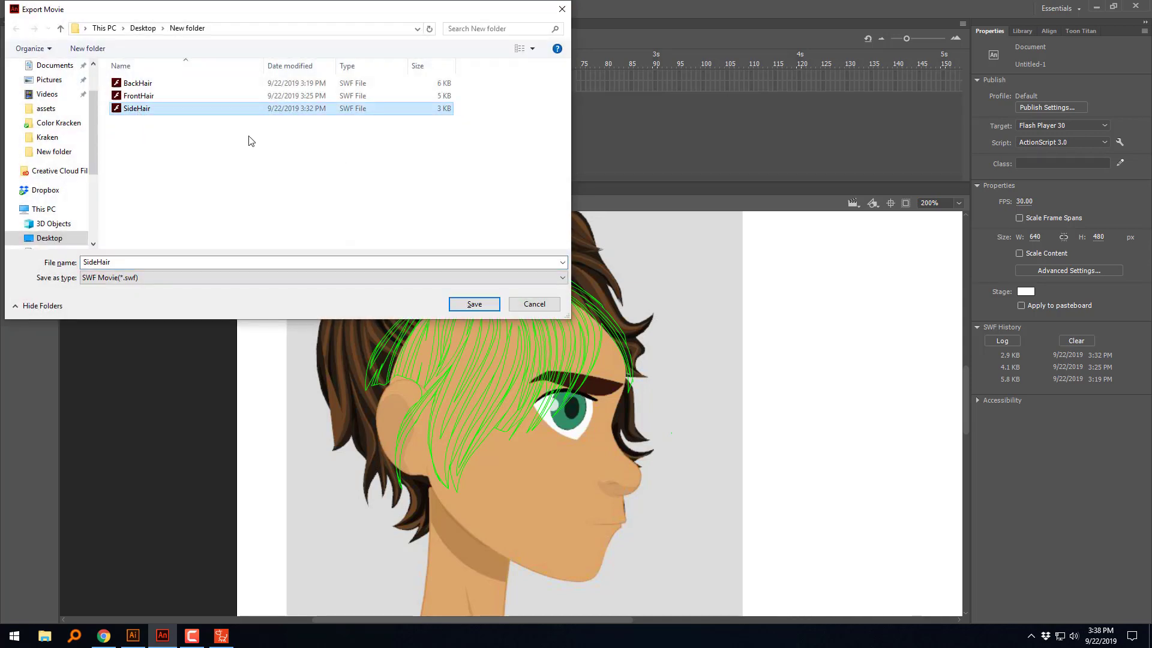
pyautogui.click(474, 304)
pyautogui.click(326, 182)
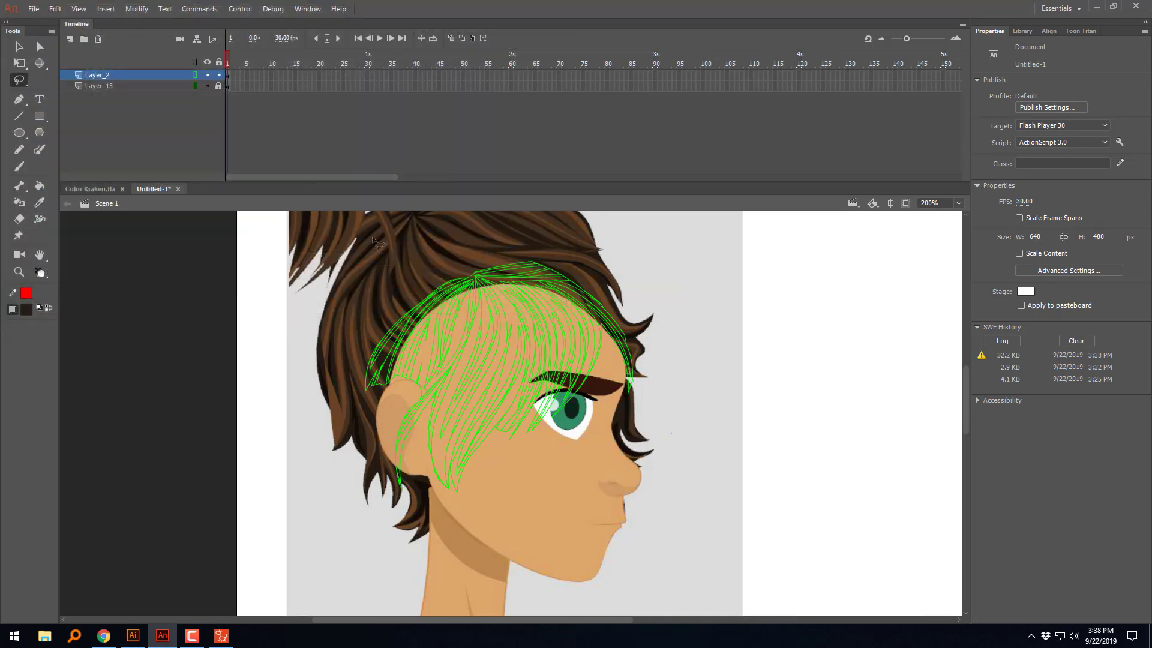
# Step: Open New folder on the desktop and preview the exported SideHair file in Flash Player
pyautogui.click(1103, 8)
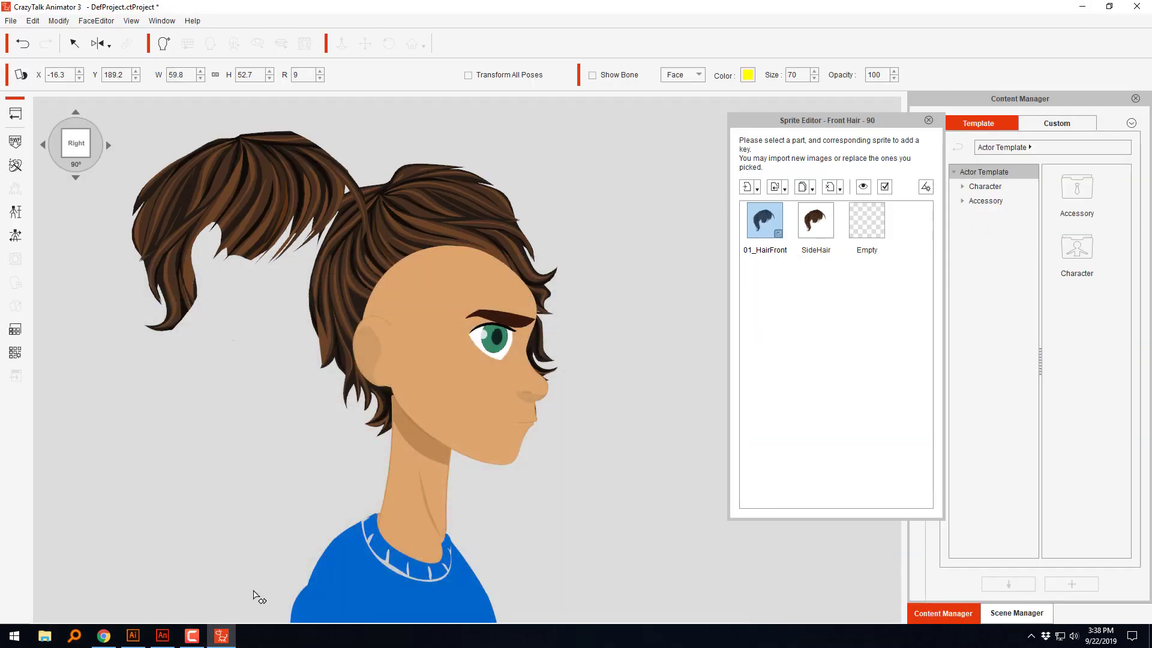
pyautogui.click(1082, 6)
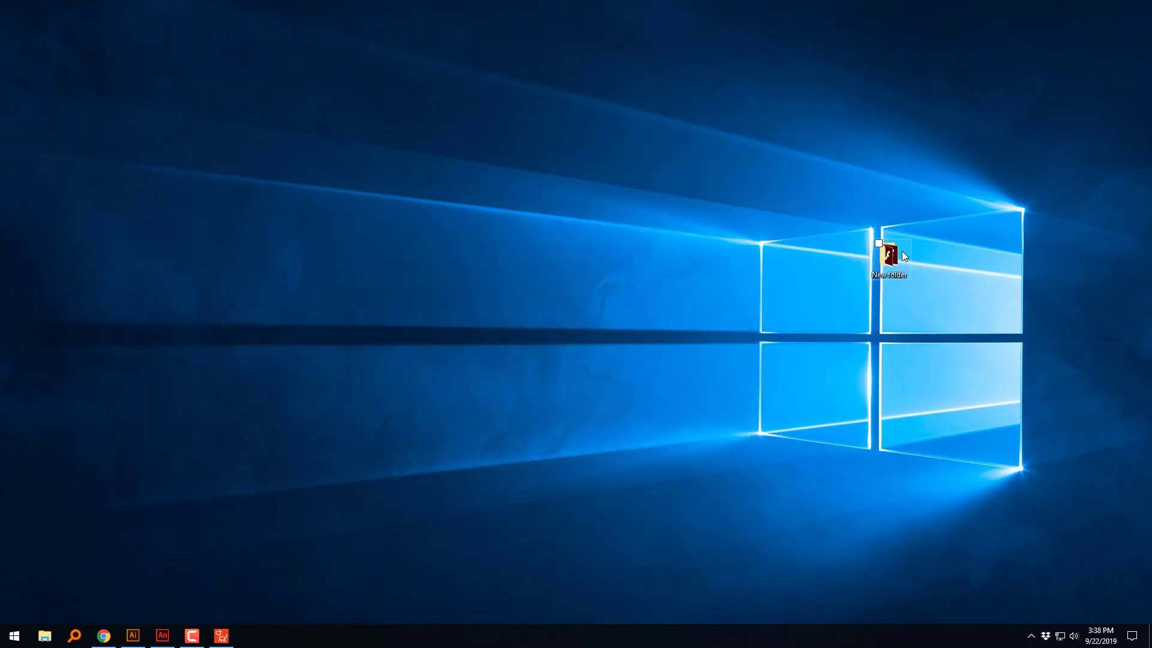
pyautogui.doubleClick(903, 253)
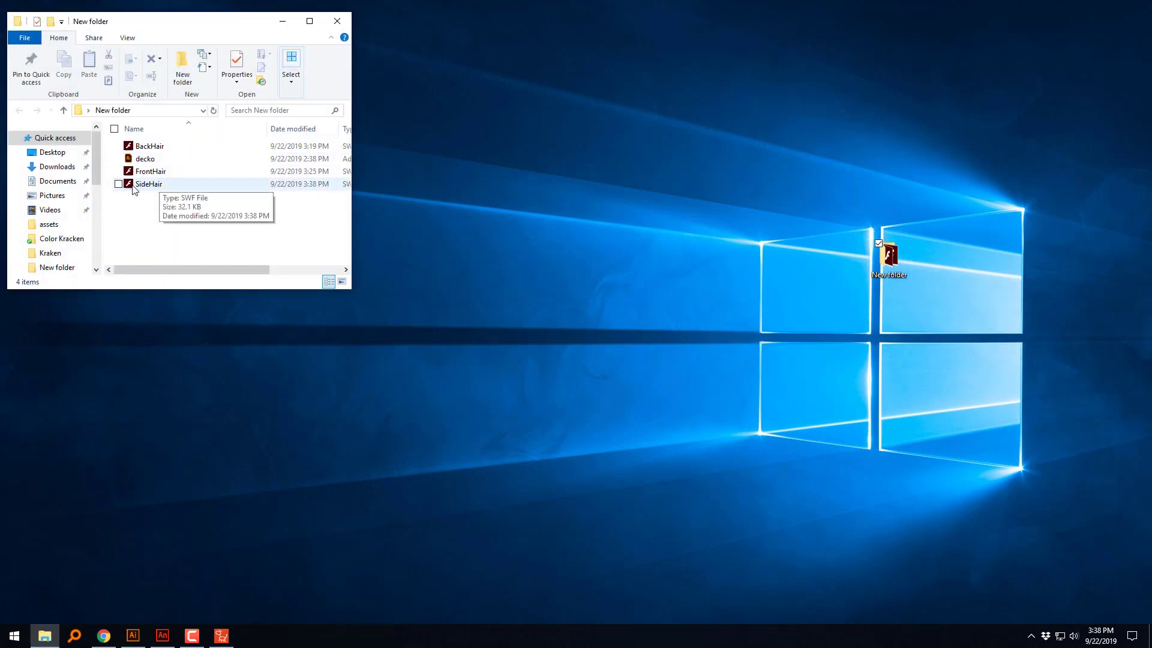
pyautogui.click(132, 185)
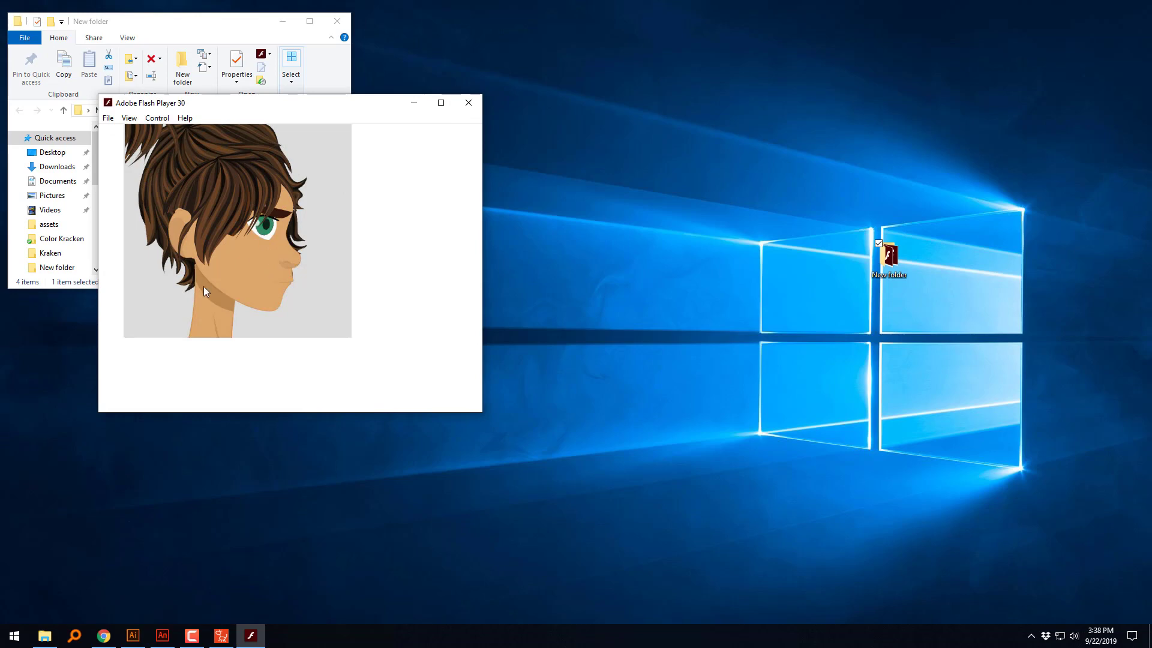
pyautogui.click(469, 102)
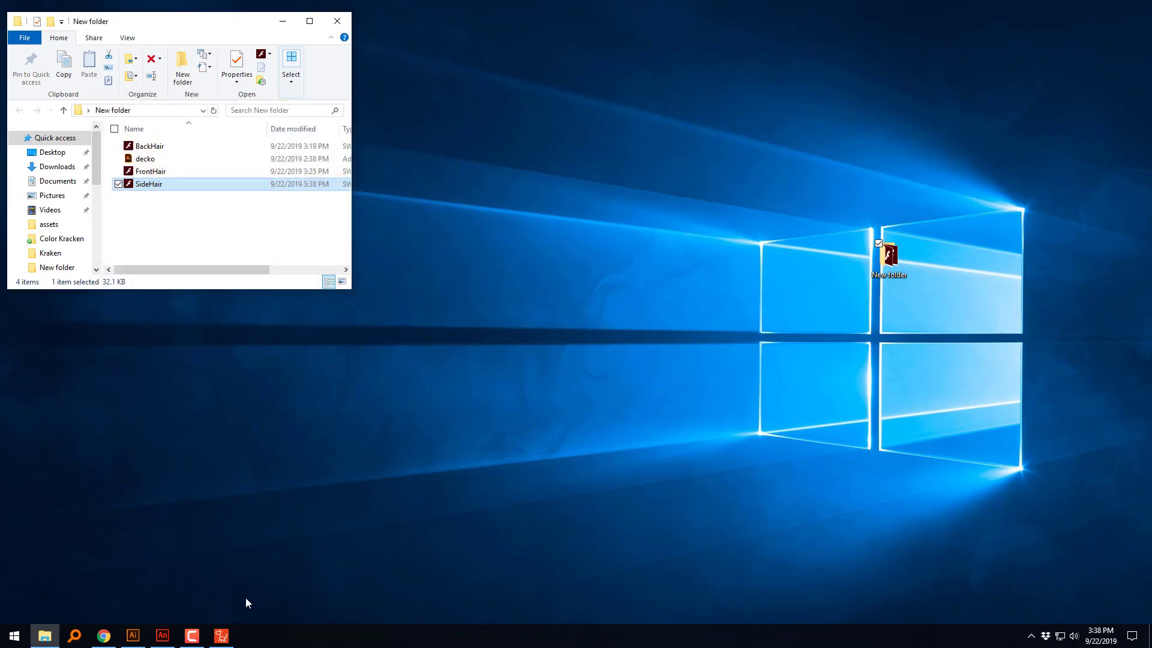
# Step: Switch back to Adobe Animate, unlock Layer_13 and delete its head reference image
pyautogui.click(163, 635)
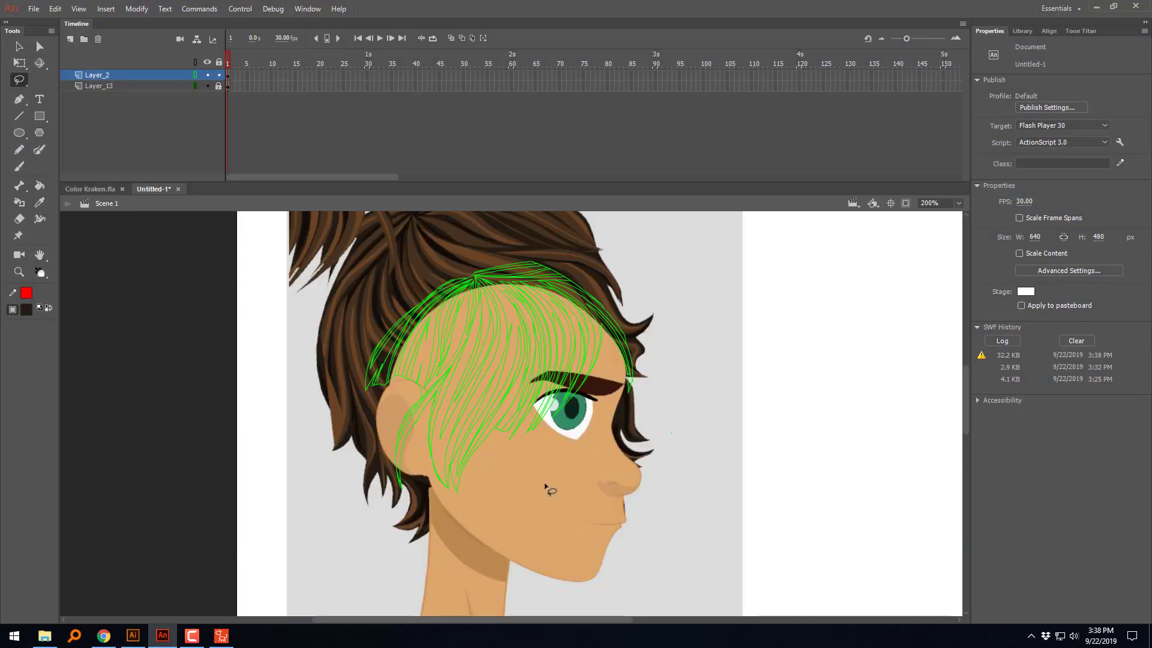
pyautogui.click(150, 86)
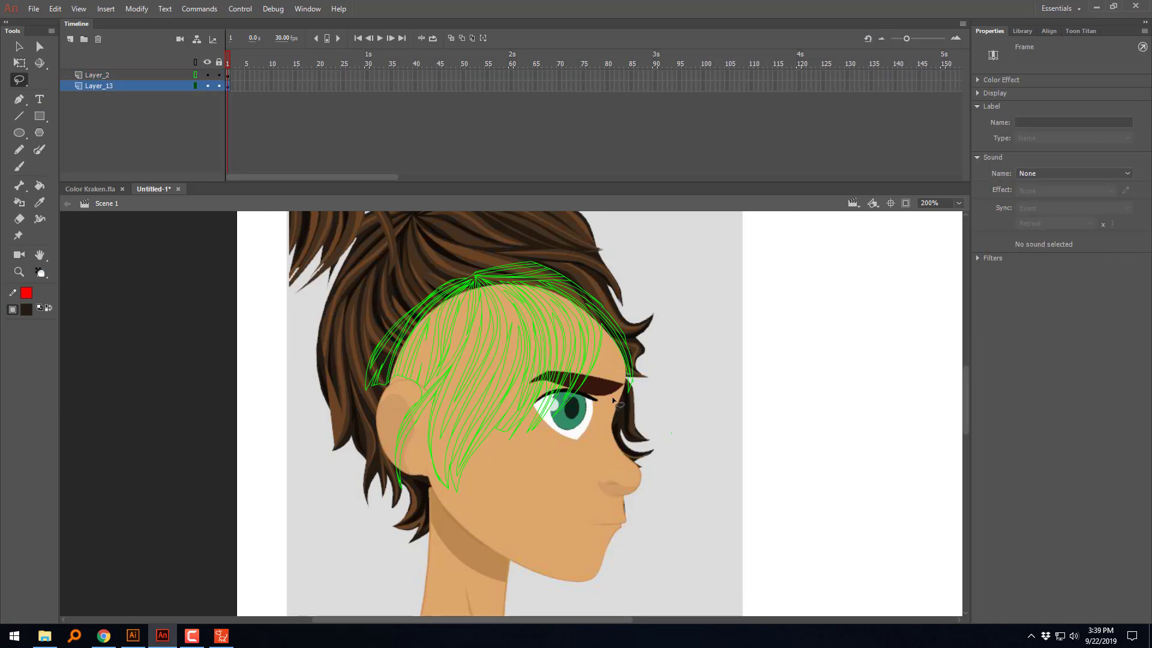
pyautogui.click(20, 47)
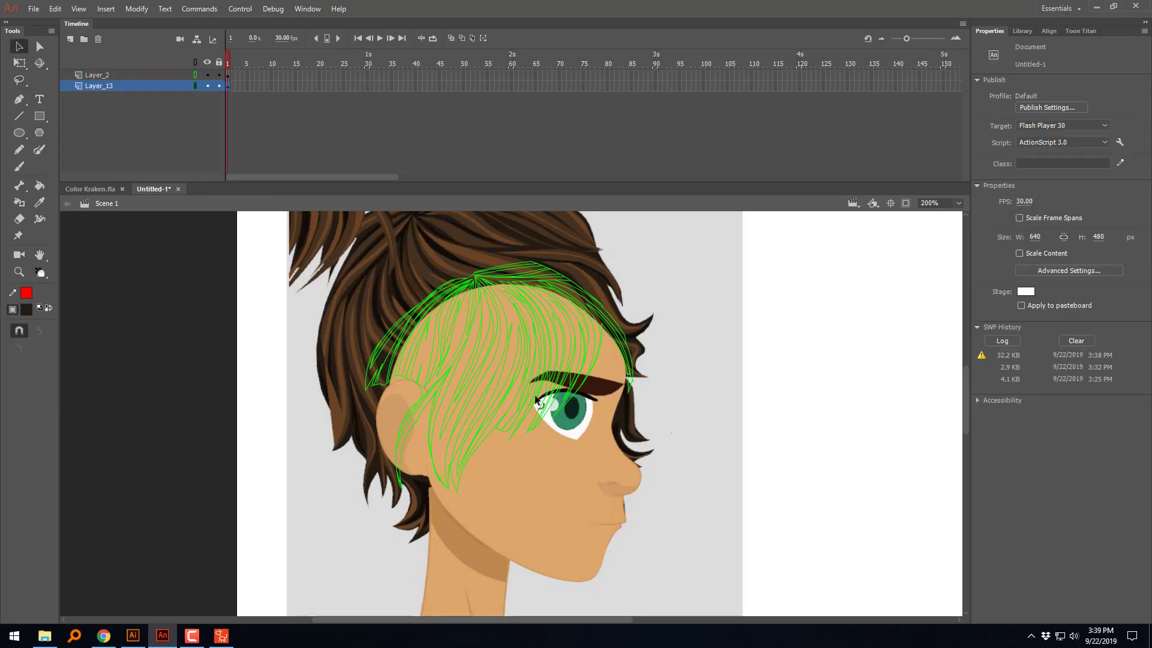
pyautogui.moveTo(576, 550); pyautogui.dragTo(616, 523)
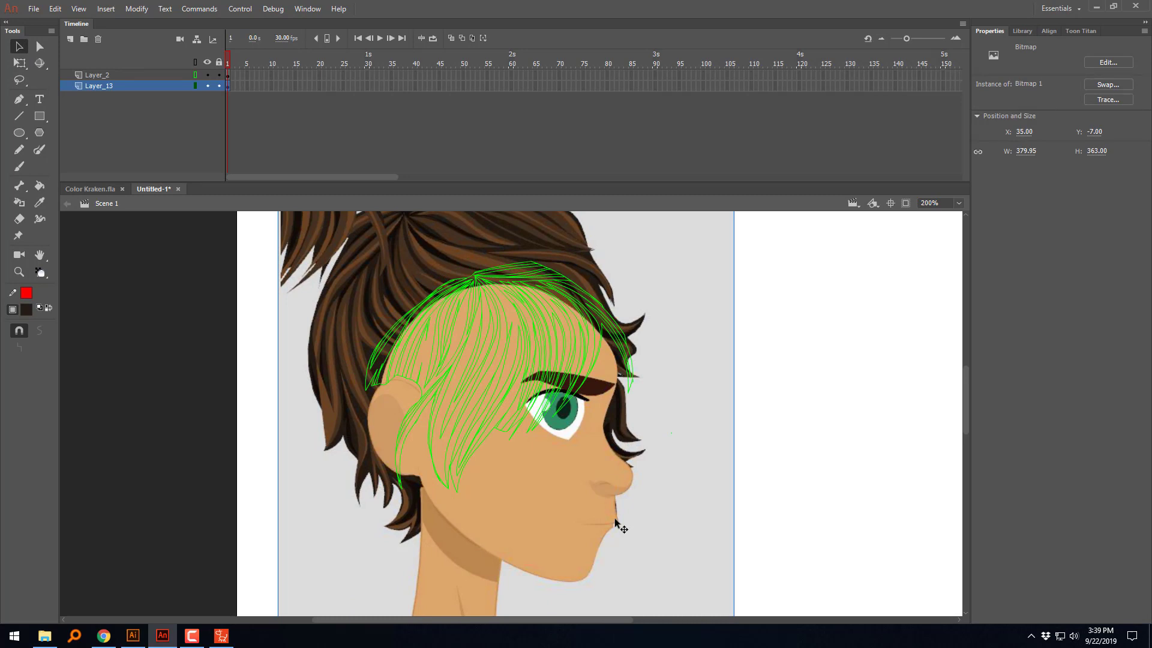
pyautogui.press('Delete')
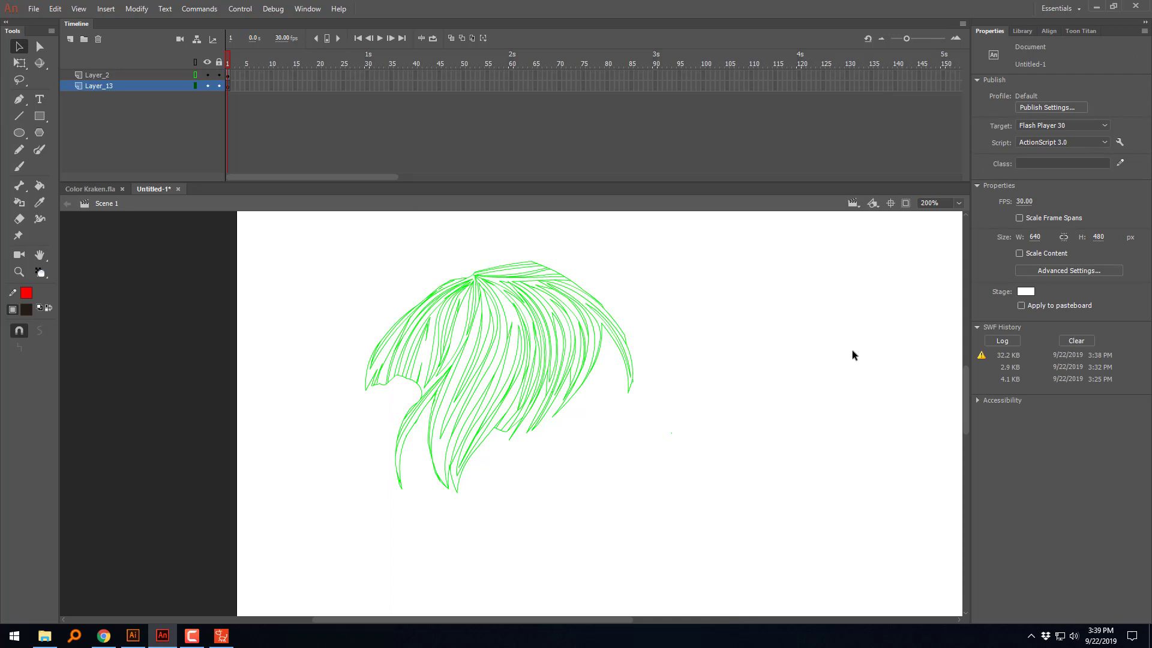
# Step: Export the hair artwork without the head reference as an SWF movie, overwriting SideHair in New folder on the Desktop
pyautogui.hotkey('ctrl', 'alt', 'shift', 's')
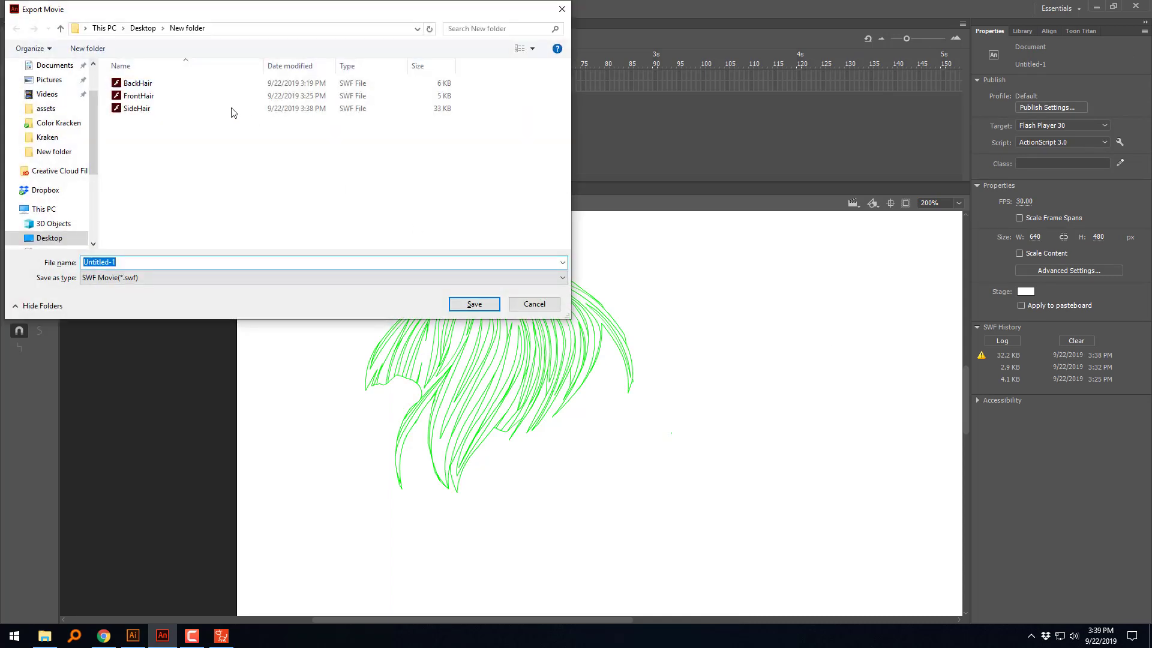
pyautogui.click(150, 108)
pyautogui.click(472, 304)
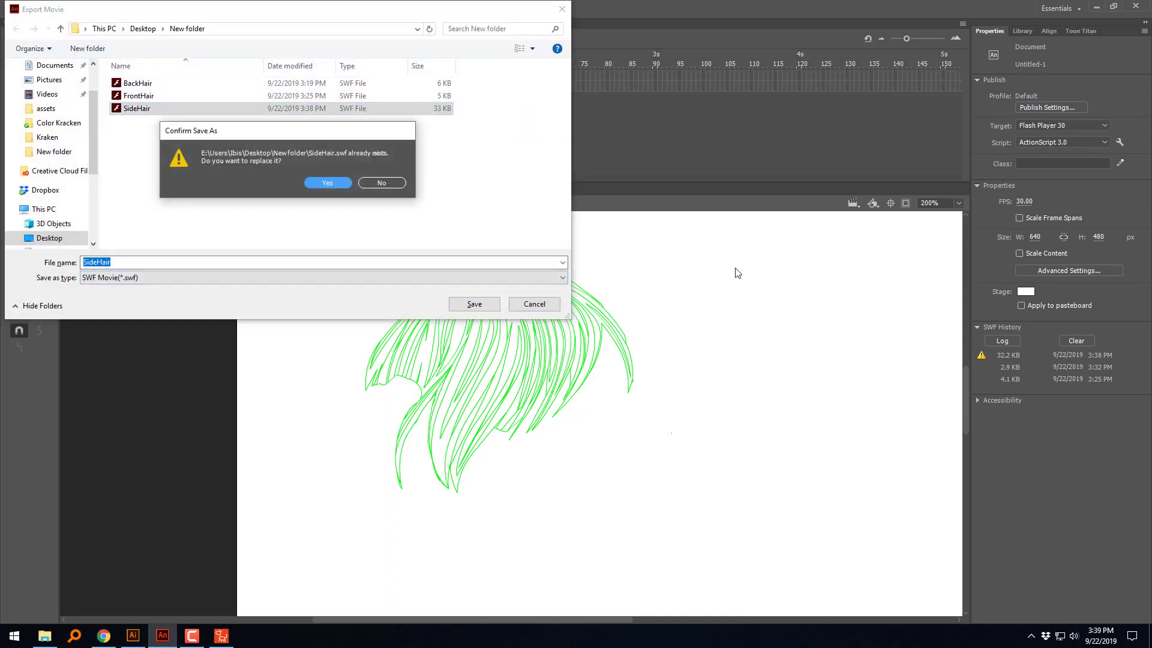
pyautogui.click(339, 185)
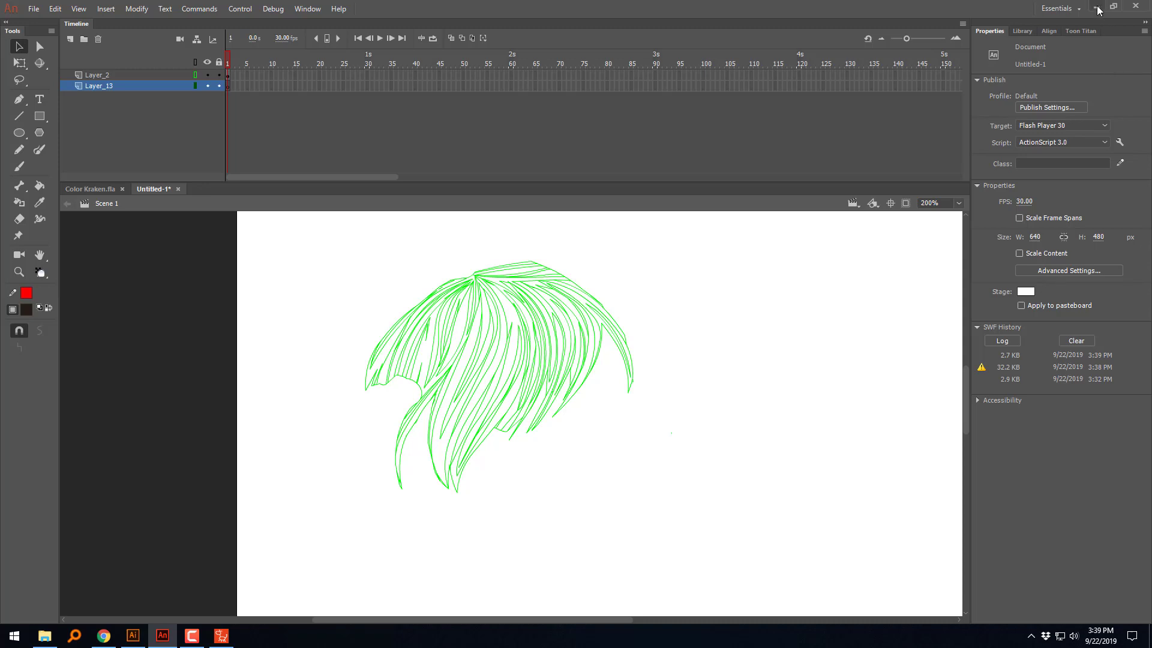
# Step: Minimize Animate and preview the re-exported SideHair file in Flash Player, closing the preview when done
pyautogui.click(1097, 7)
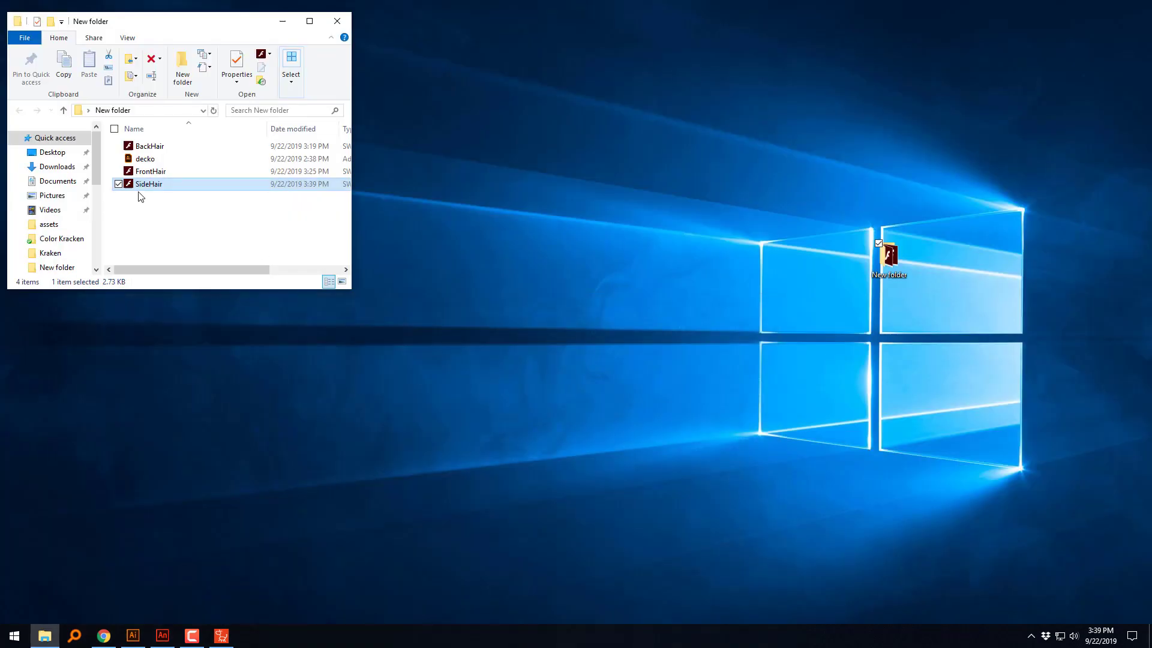
pyautogui.doubleClick(137, 190)
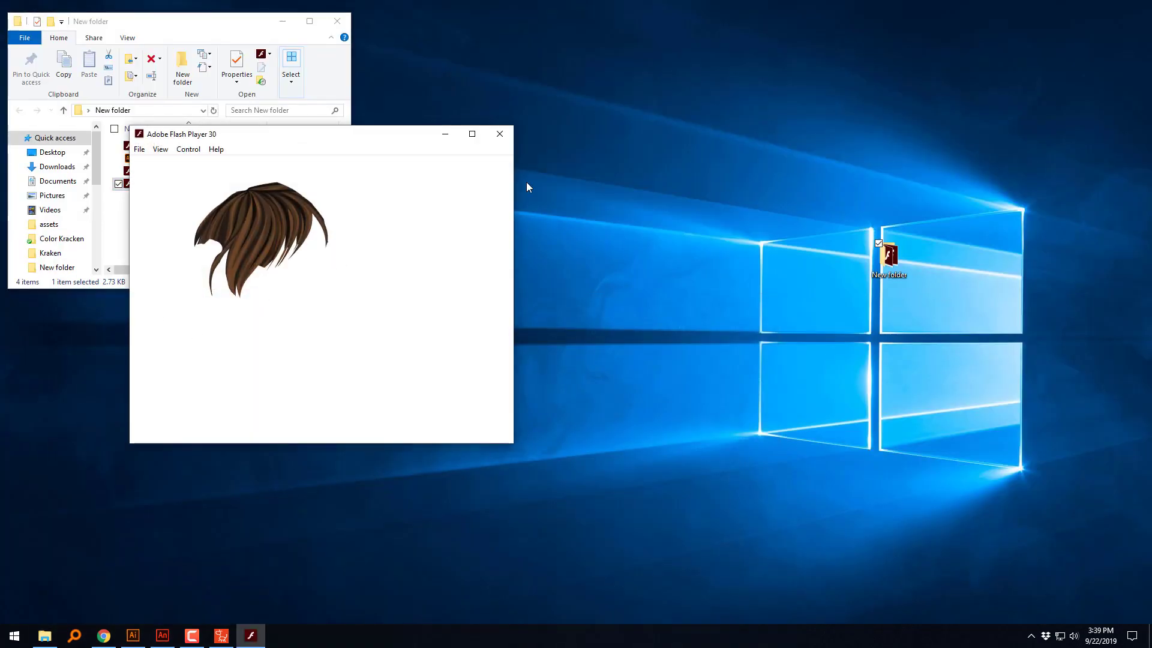
pyautogui.click(499, 135)
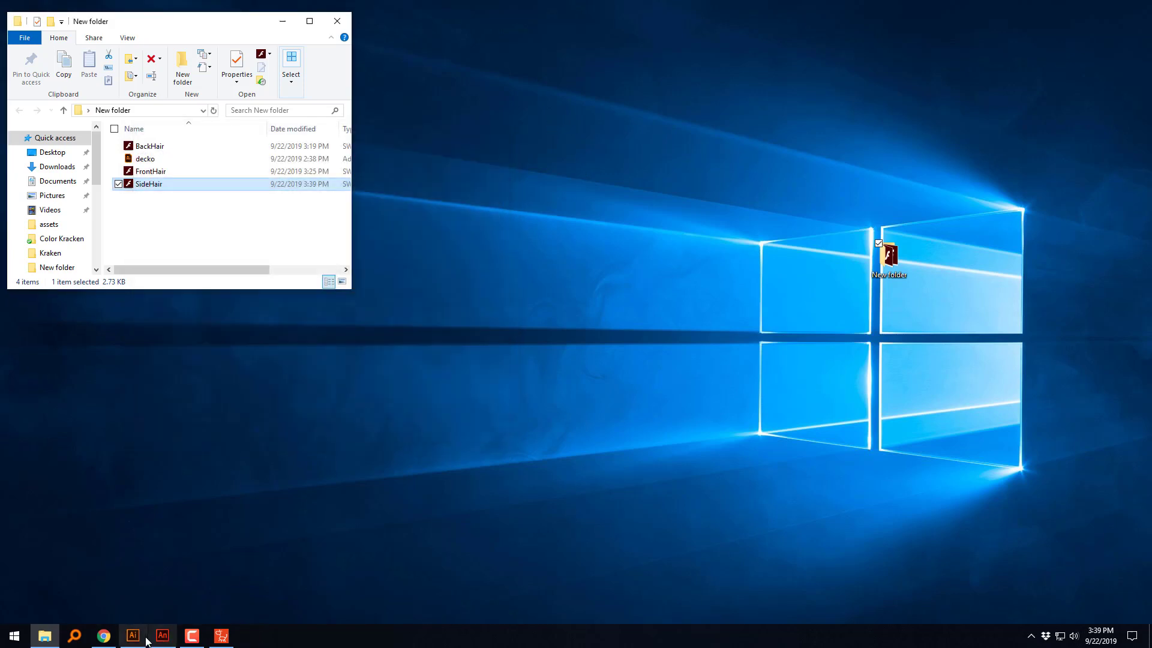
# Step: Switch to CrazyTalk Animator and move the front hair sprite onto the head in the right 90° view
pyautogui.click(221, 639)
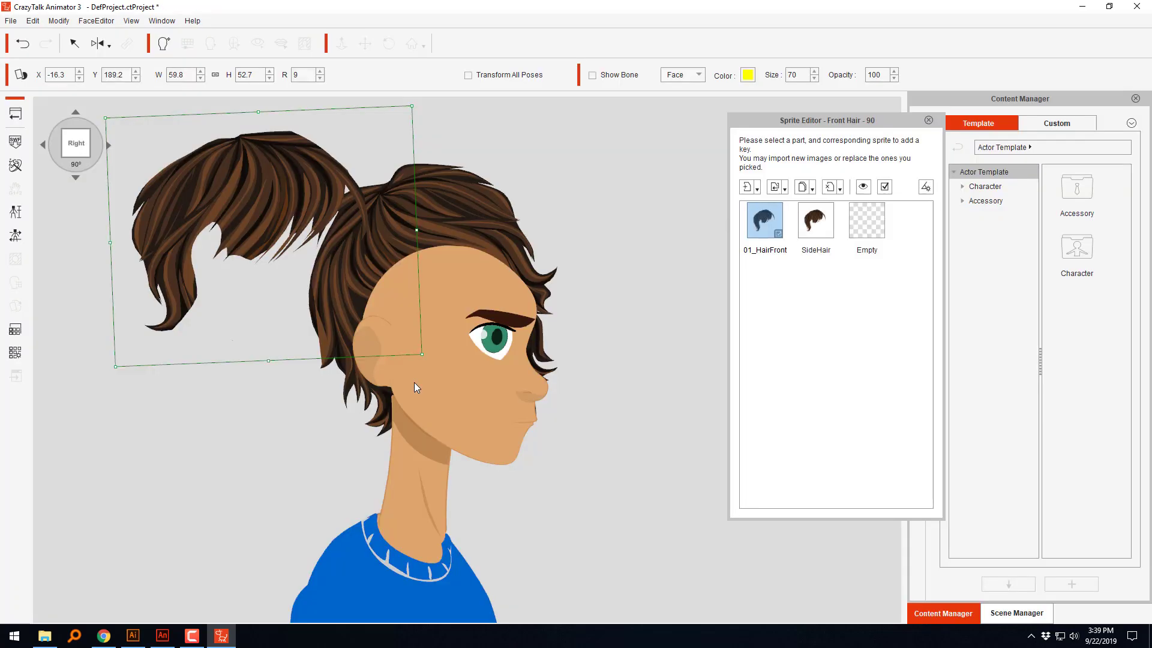
pyautogui.moveTo(291, 190); pyautogui.dragTo(498, 265)
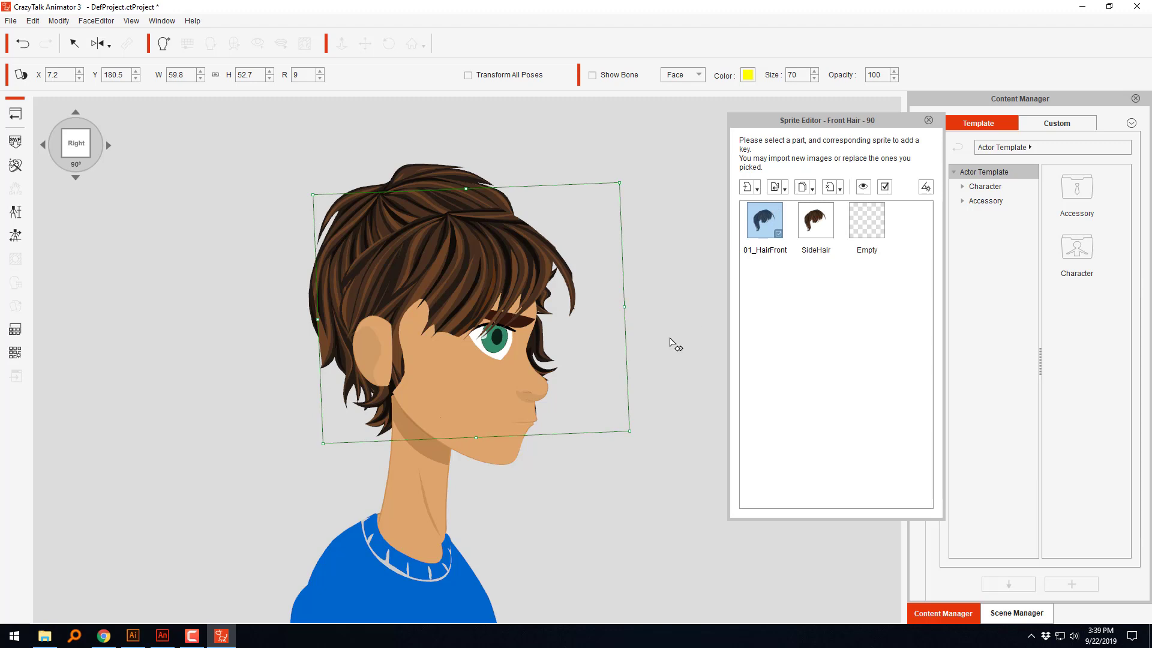
pyautogui.hotkey('ctrl', 'z')
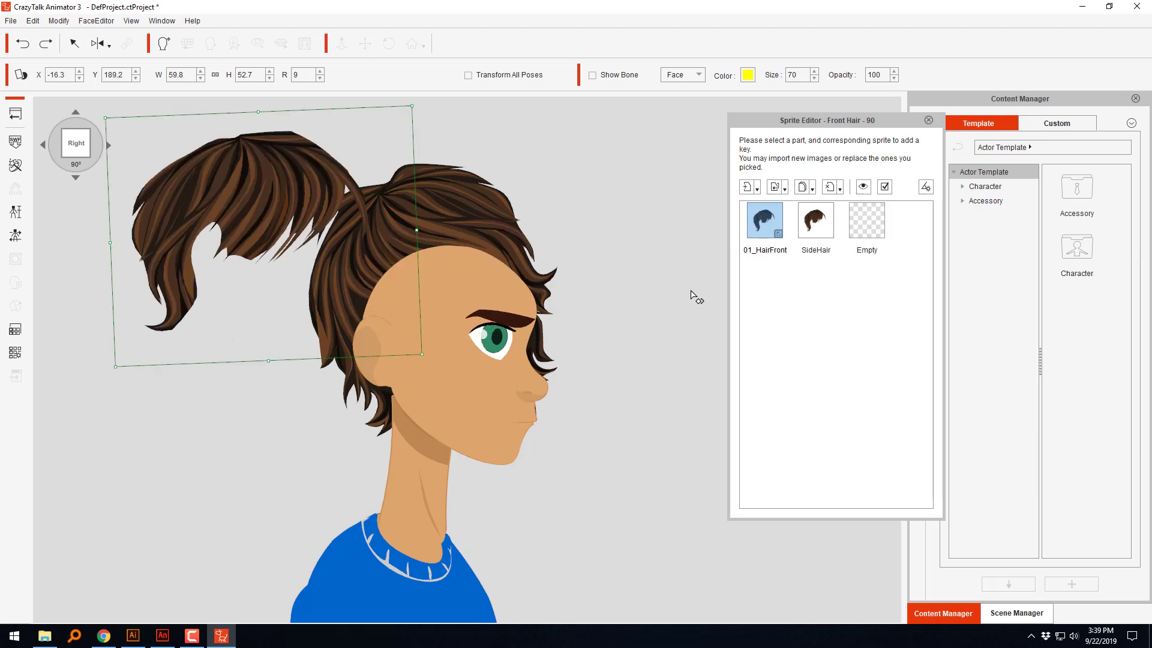
pyautogui.click(775, 189)
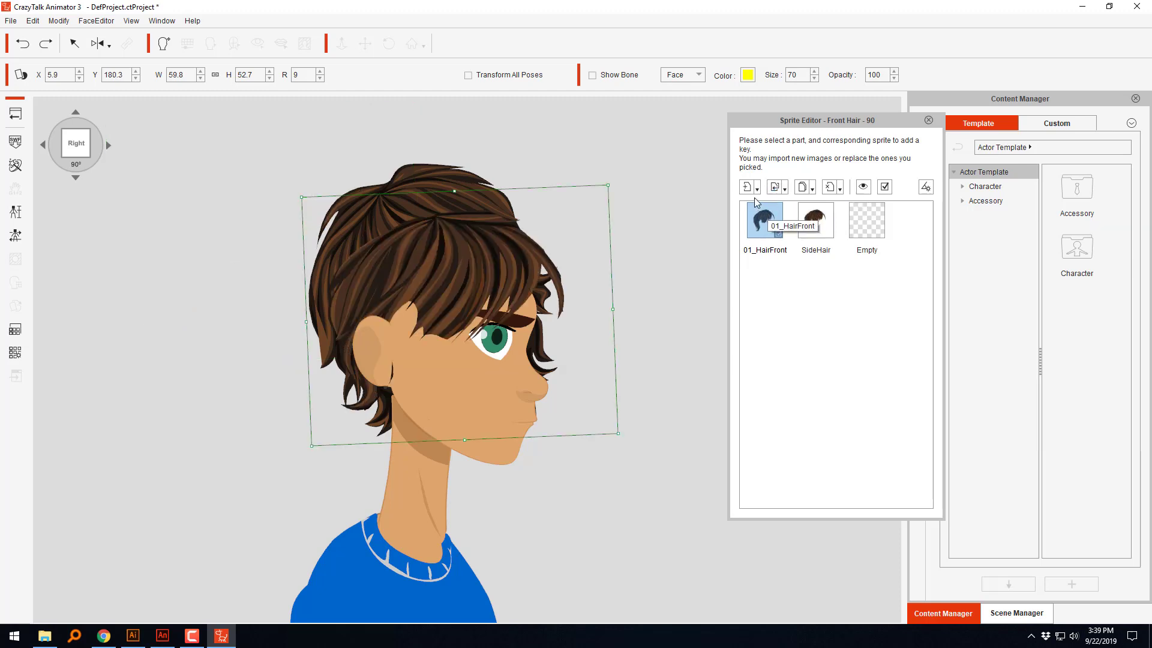
# Step: Check the front hair sprite on the head at the 45°, 90° and 135° angles, ending on the right view
pyautogui.click(43, 146)
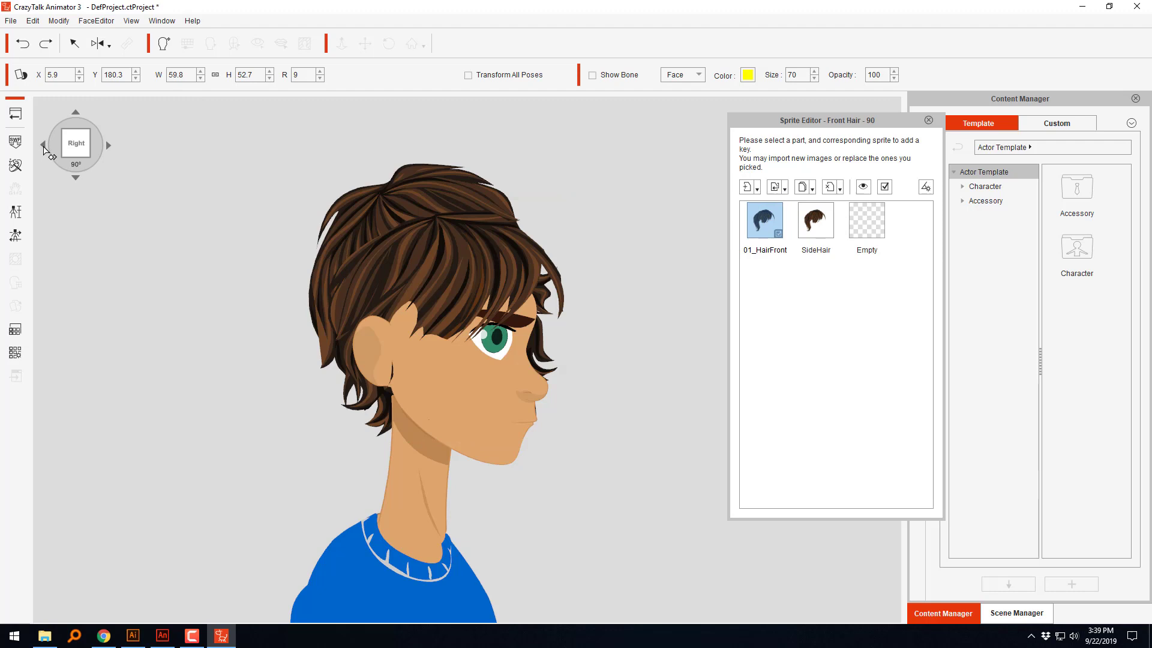
pyautogui.click(109, 145)
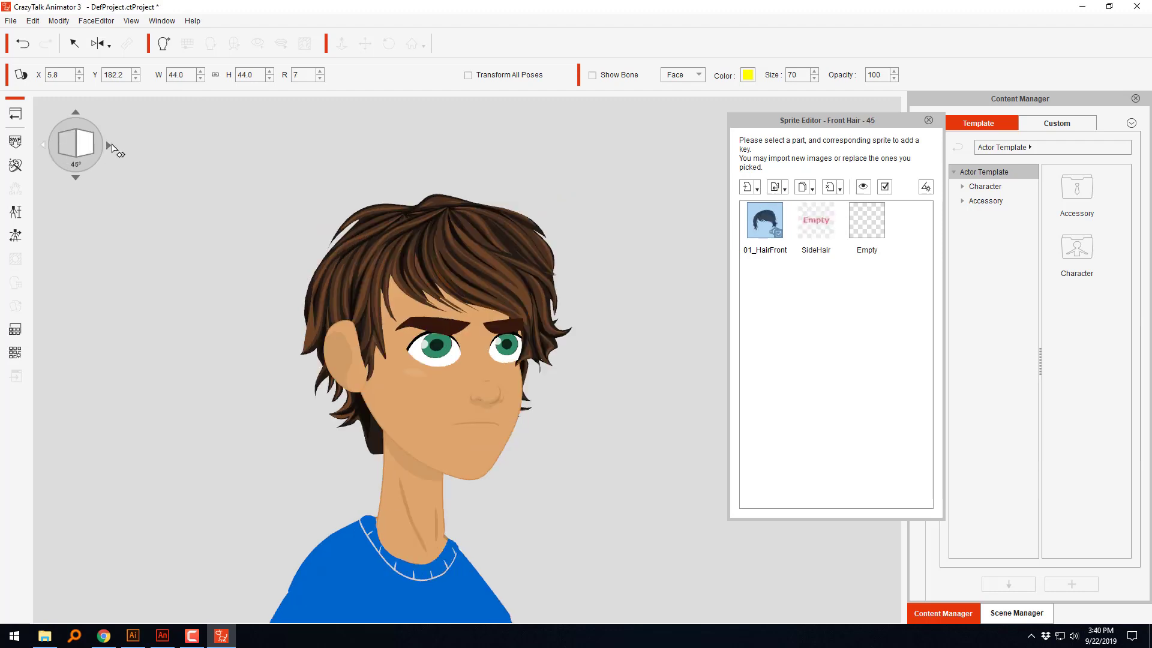
pyautogui.click(109, 147)
pyautogui.click(108, 146)
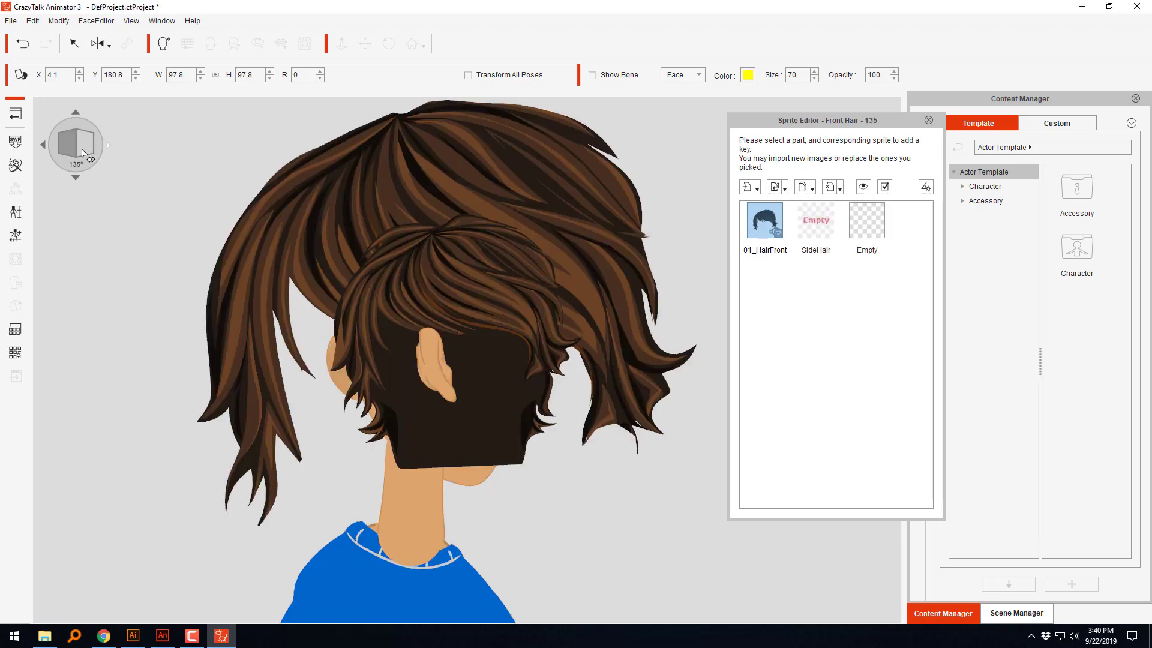
pyautogui.click(43, 146)
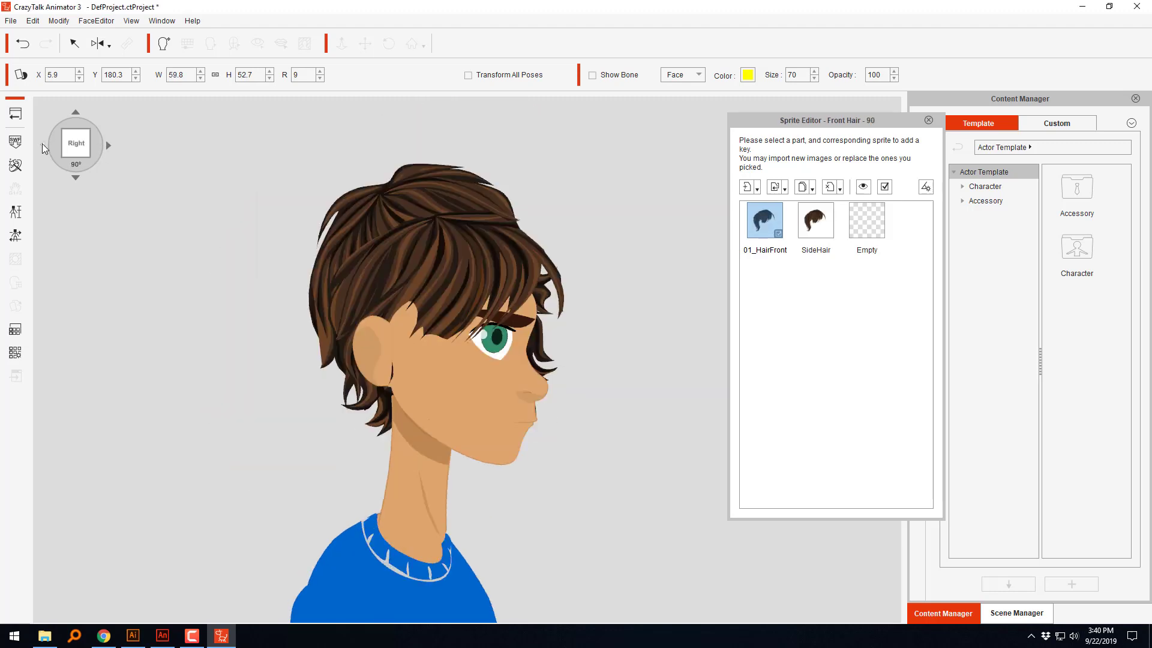
pyautogui.click(44, 147)
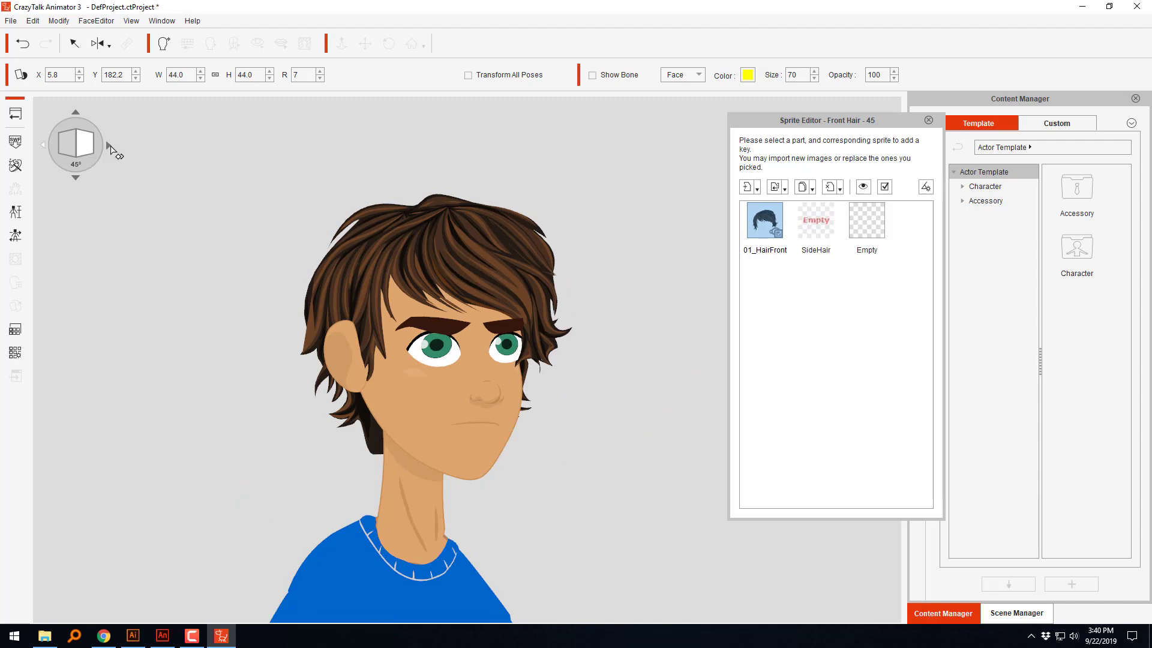
pyautogui.click(110, 146)
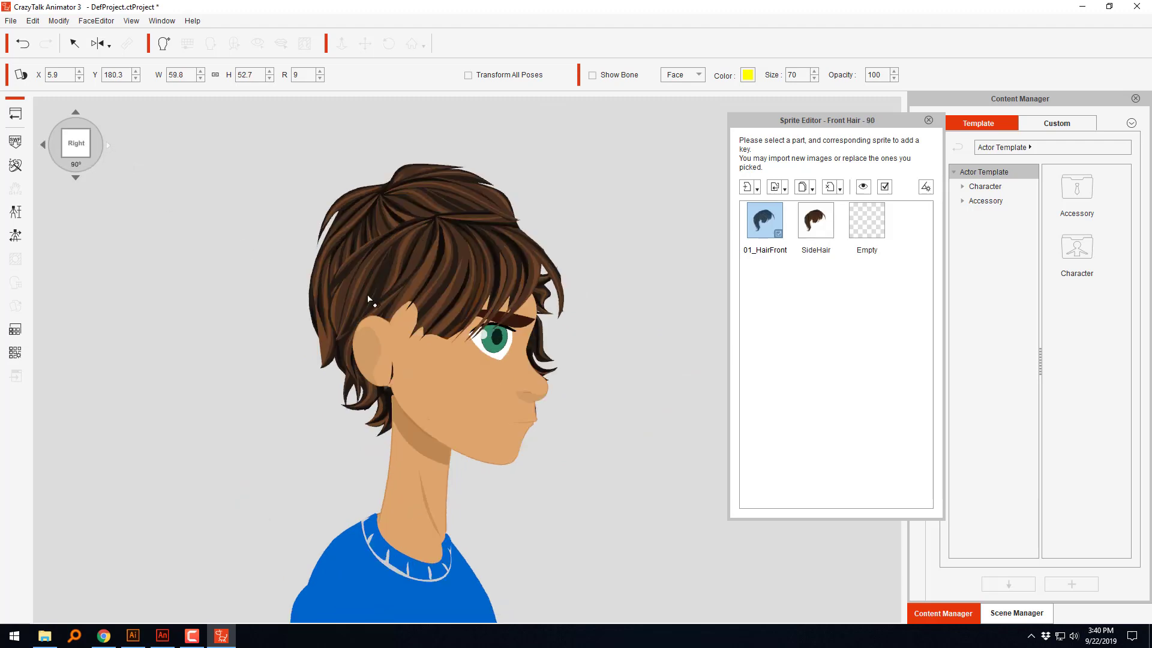
# Step: Replace the 01_HairFront sprite at the current 90° angle only with the SideHair file
pyautogui.click(774, 223)
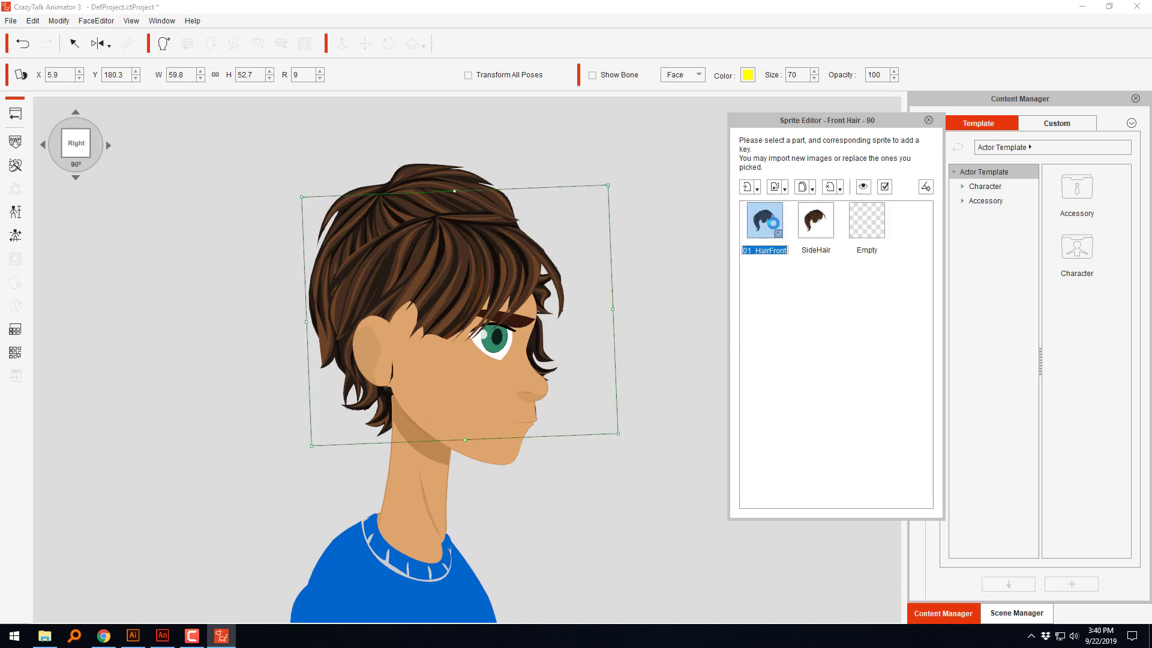
pyautogui.click(780, 188)
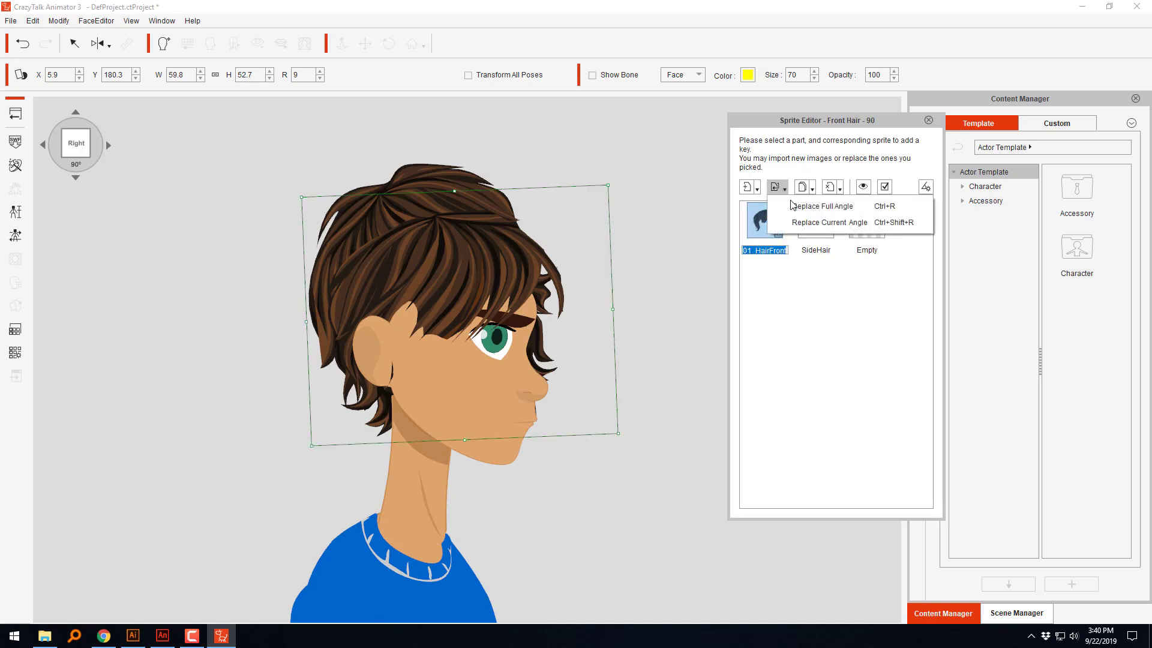
pyautogui.click(802, 223)
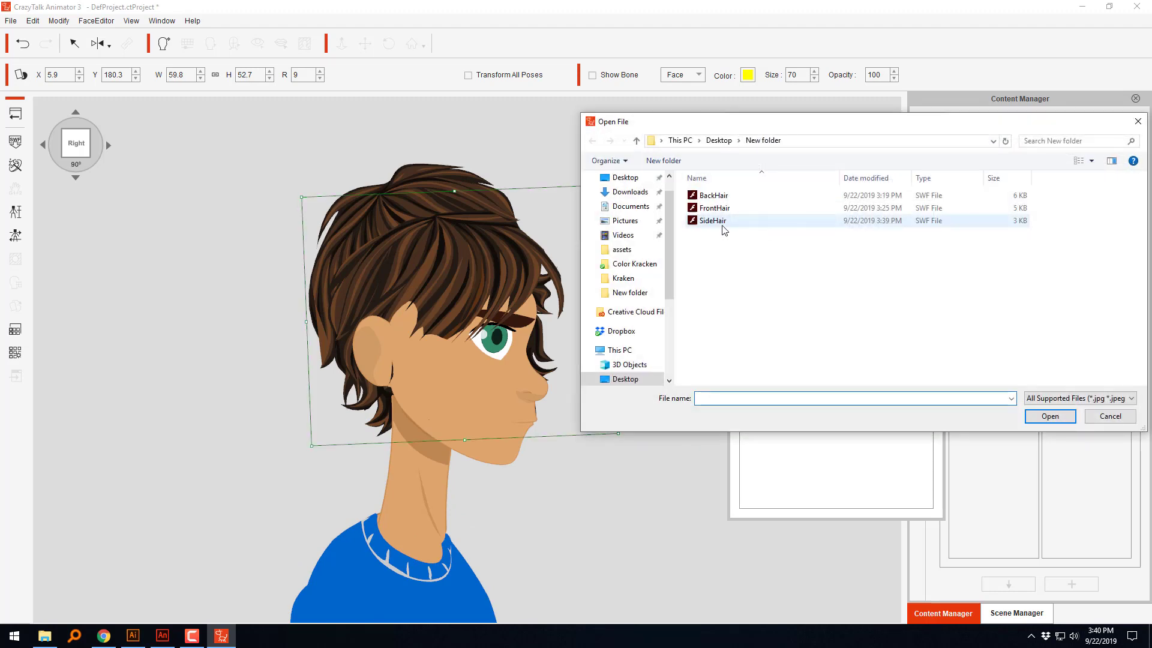
pyautogui.click(722, 225)
pyautogui.click(1049, 416)
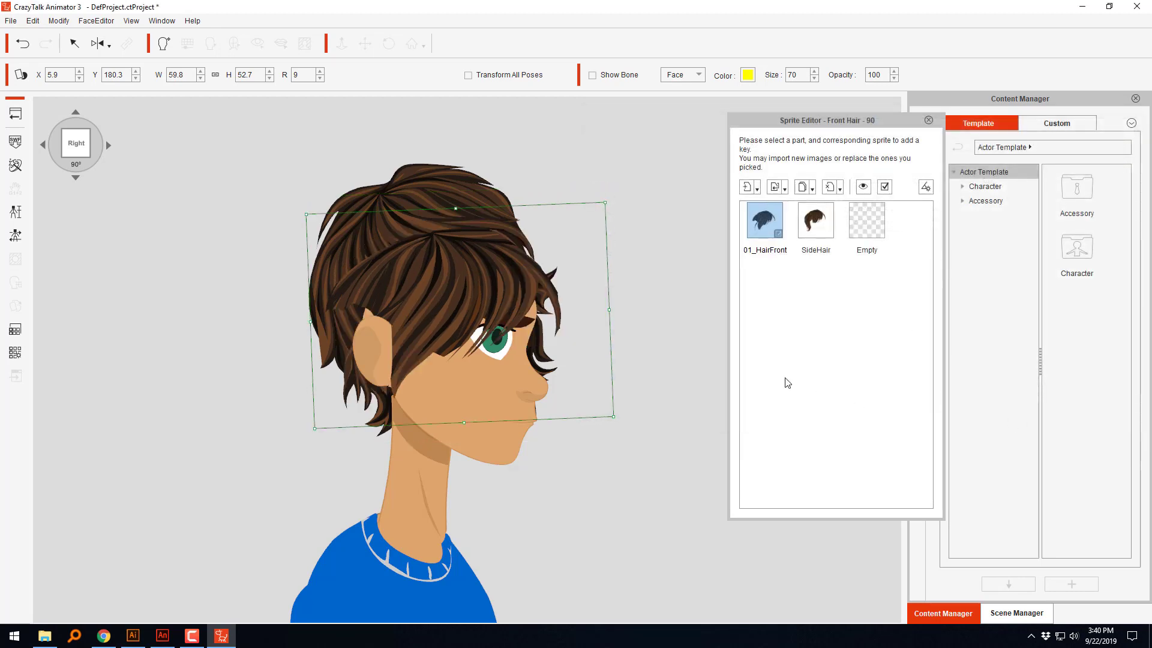
# Step: Fit the replaced side hair over the head at about X 5.0, Y 181.1, size 61.7 by 53.0, rotation 4
pyautogui.moveTo(504, 297)
pyautogui.mouseDown()
pyautogui.moveTo(582, 299)
pyautogui.moveTo(524, 306)
pyautogui.mouseUp()
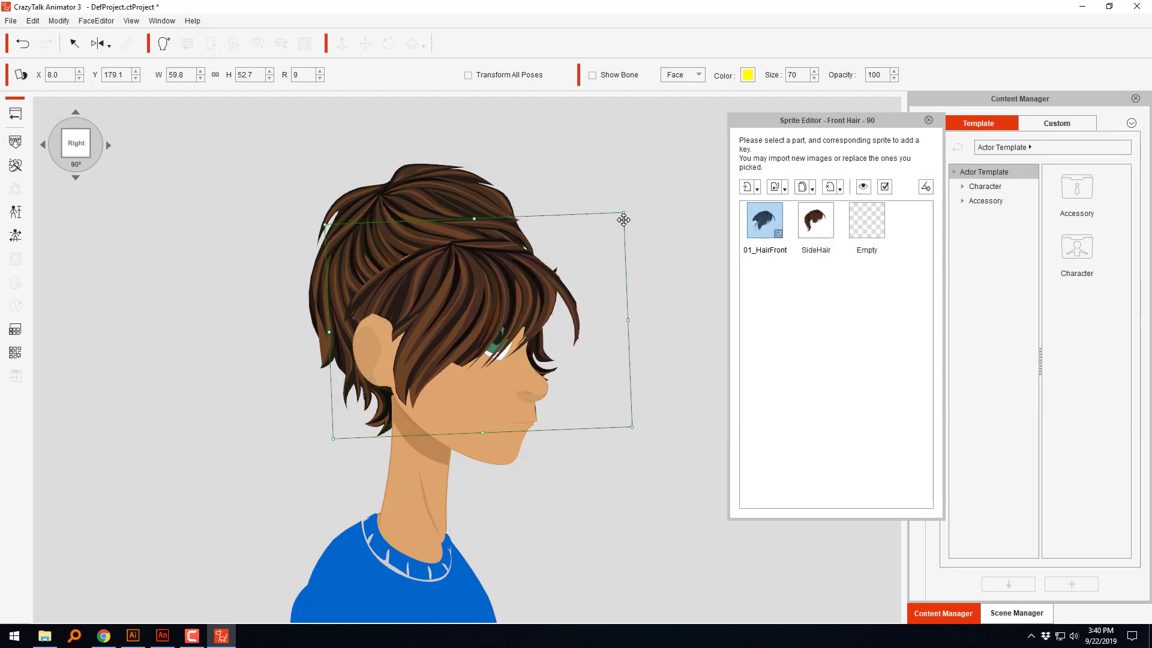
pyautogui.moveTo(624, 212); pyautogui.dragTo(659, 183)
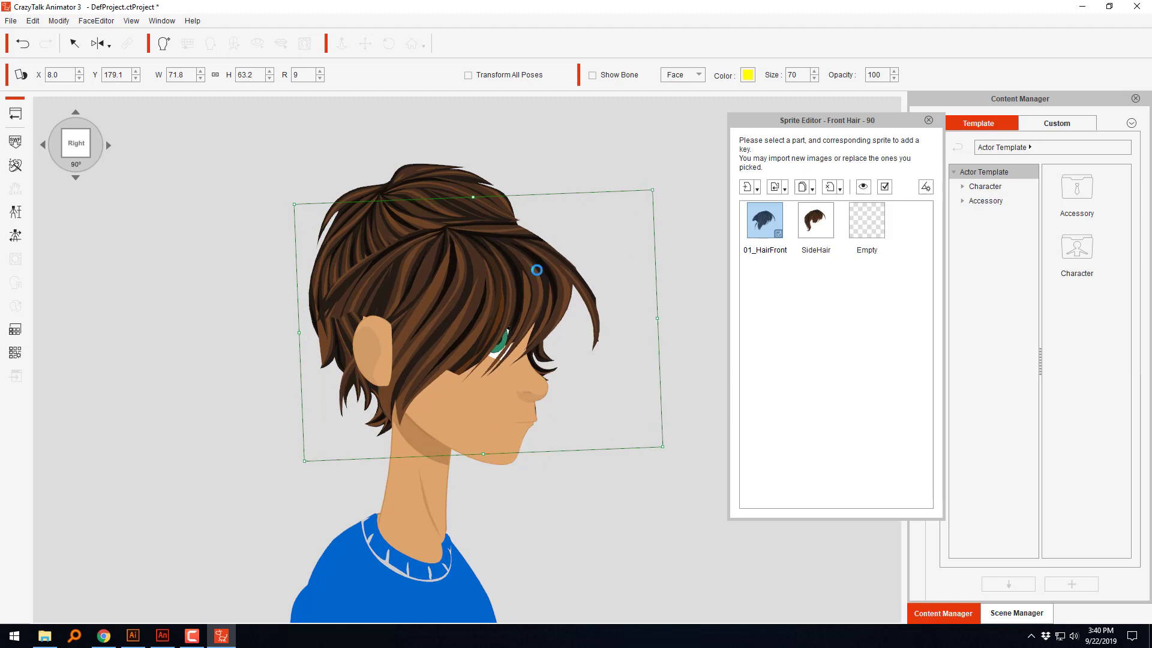
pyautogui.moveTo(576, 241); pyautogui.dragTo(526, 273)
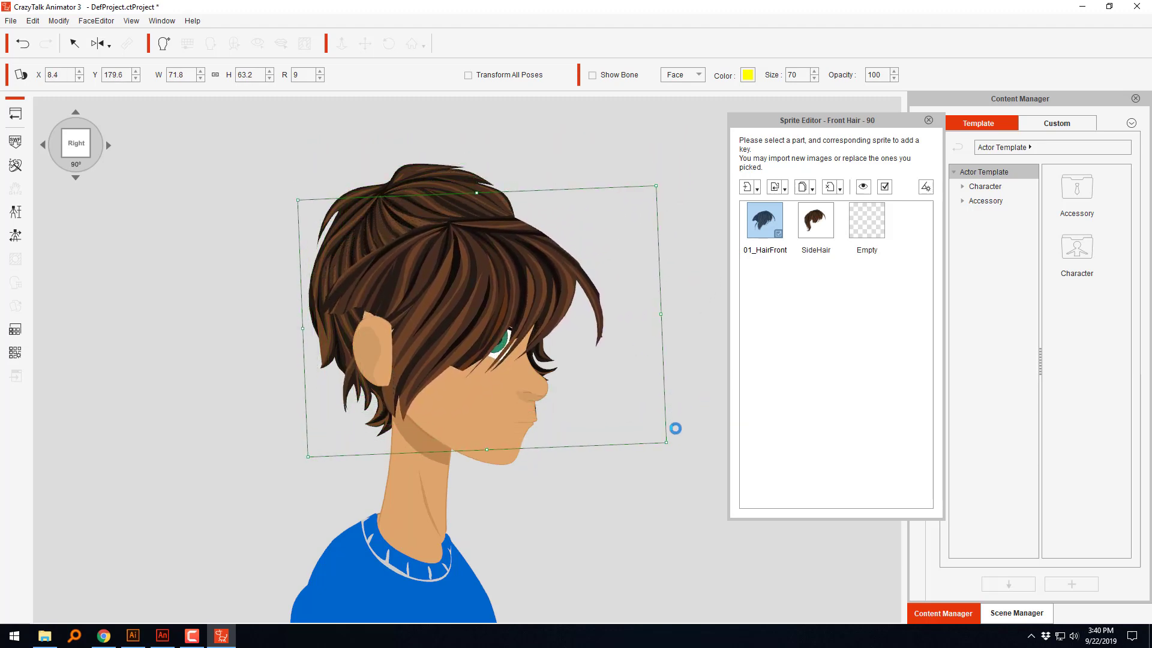
pyautogui.moveTo(676, 443); pyautogui.dragTo(694, 362)
pyautogui.moveTo(515, 289); pyautogui.dragTo(516, 272)
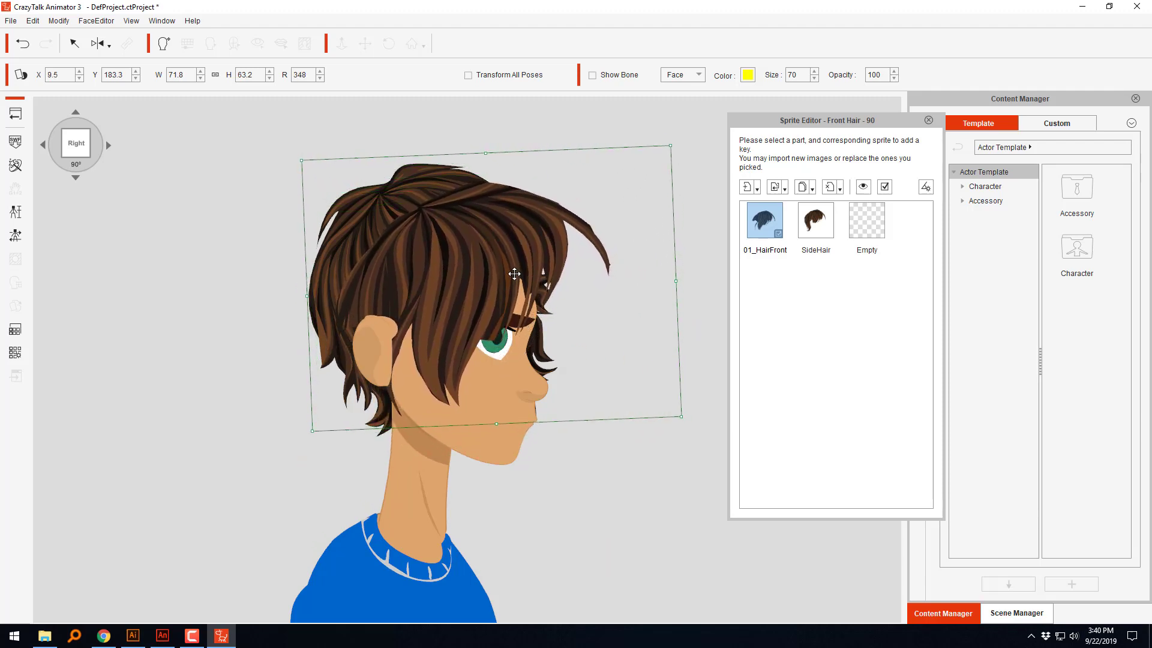
pyautogui.moveTo(683, 416); pyautogui.dragTo(654, 399)
pyautogui.moveTo(550, 268); pyautogui.dragTo(535, 279)
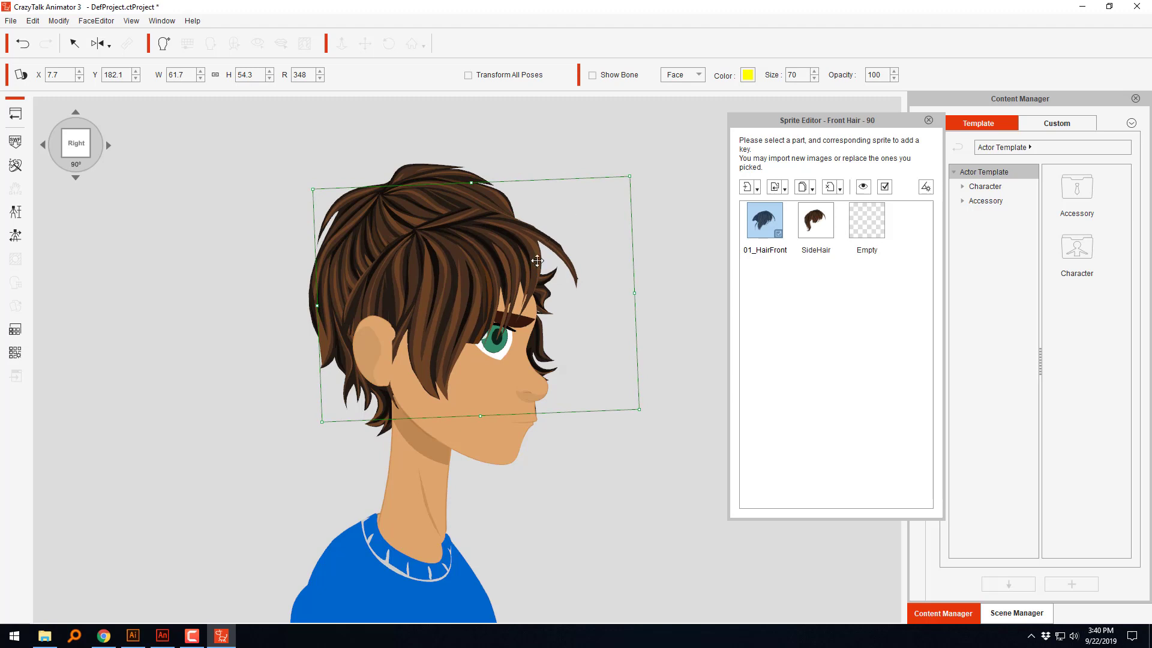
pyautogui.moveTo(473, 182); pyautogui.dragTo(473, 185)
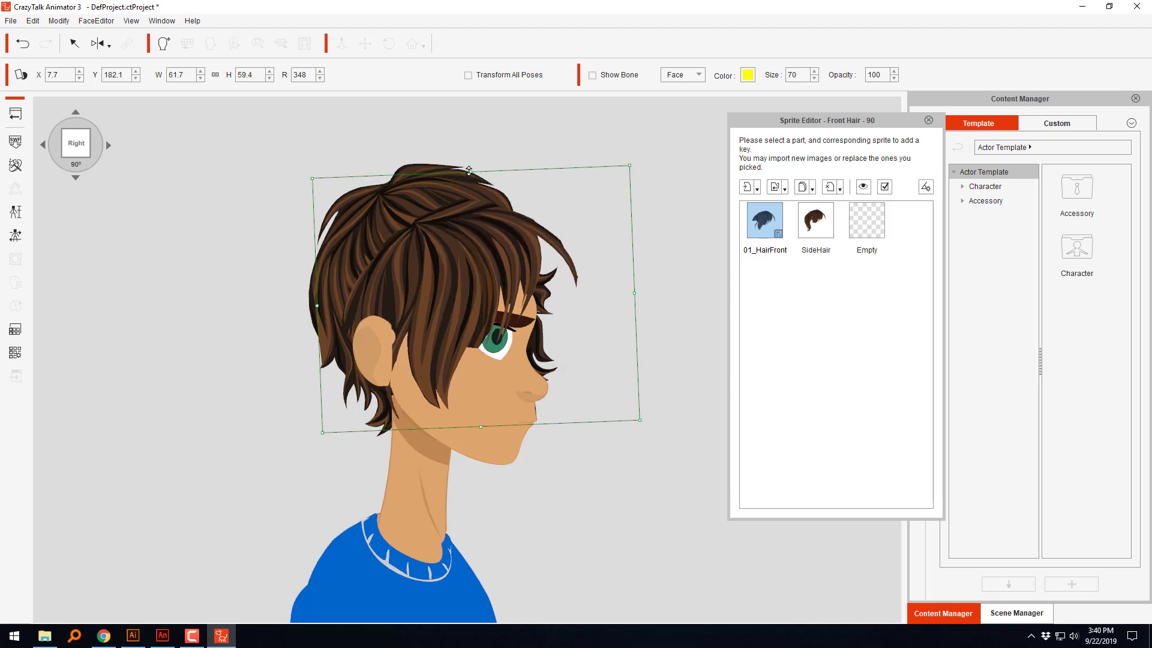
pyautogui.moveTo(642, 173); pyautogui.dragTo(654, 229)
pyautogui.moveTo(543, 247); pyautogui.dragTo(521, 255)
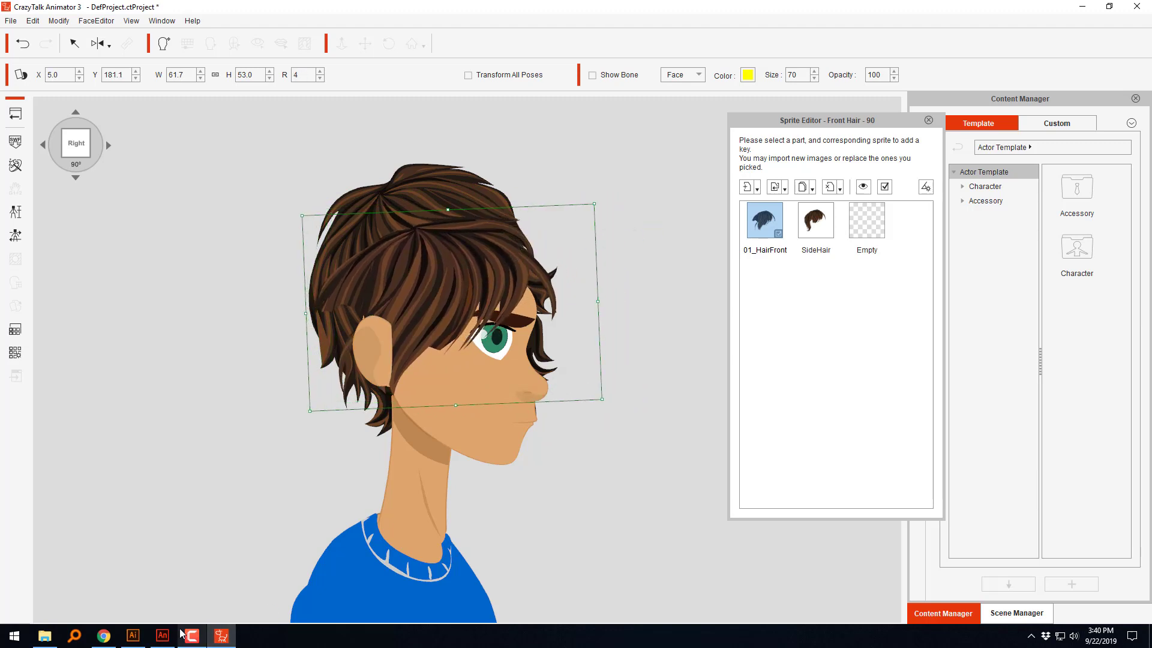
# Step: Switch to Adobe Animate, undo the deletion of the head reference image and lock Layer_13
pyautogui.click(162, 636)
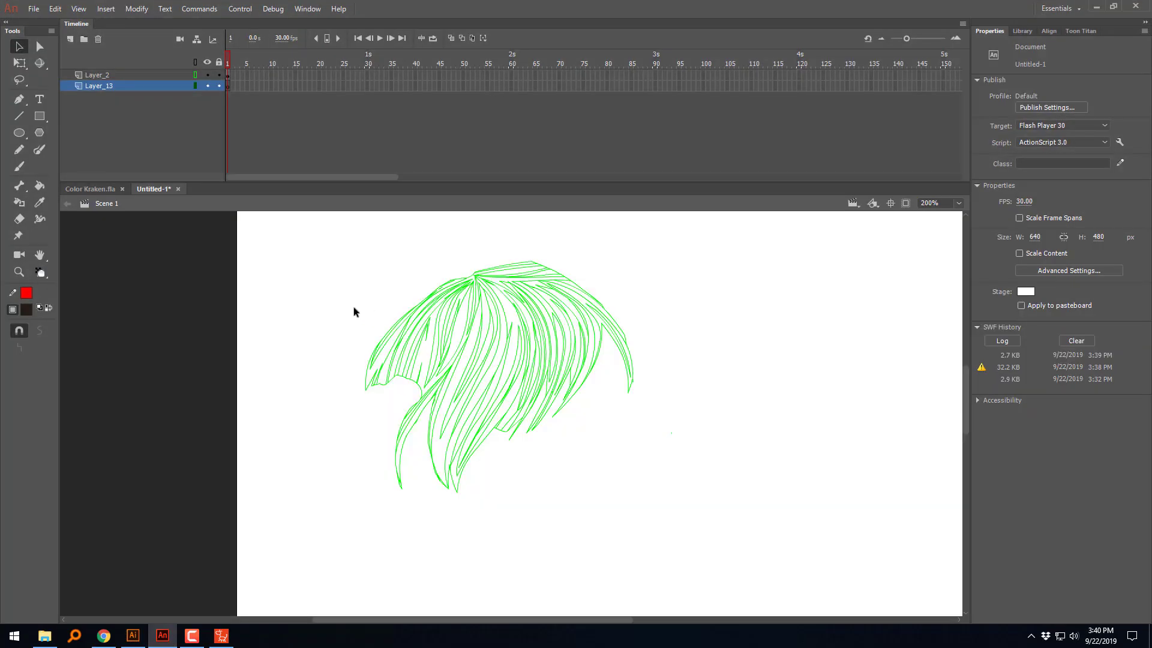
pyautogui.click(200, 88)
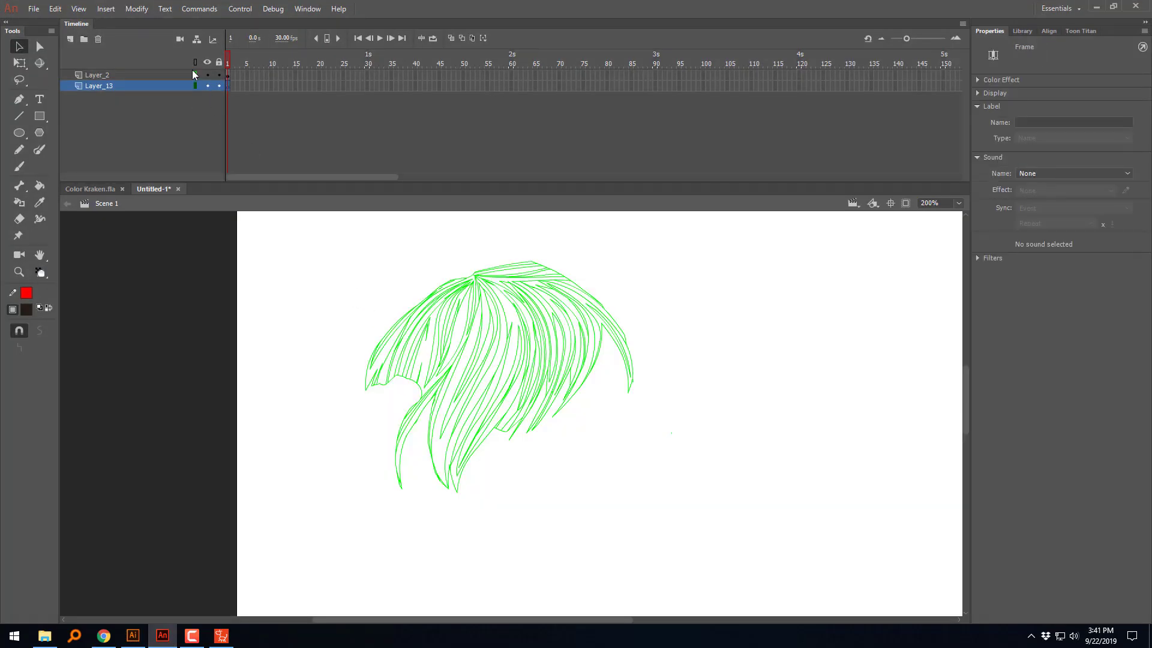
pyautogui.click(195, 75)
pyautogui.hotkey('ctrl', 'z')
pyautogui.hotkey('ctrl', 'z')
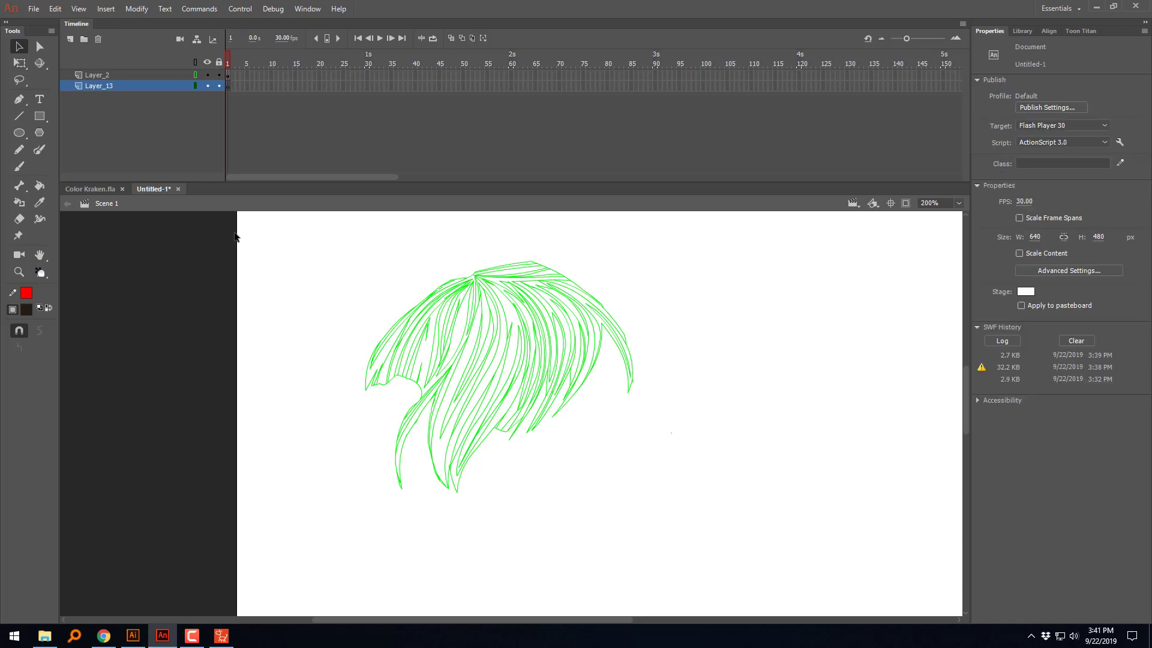
pyautogui.hotkey('ctrl', 'z')
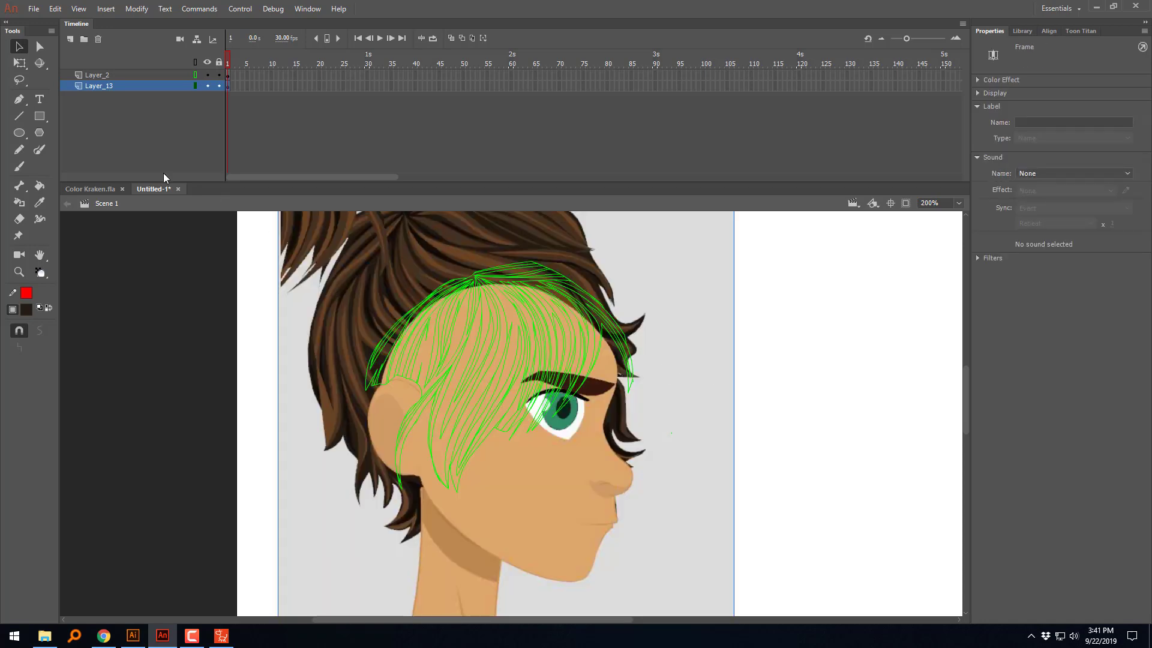
pyautogui.click(219, 86)
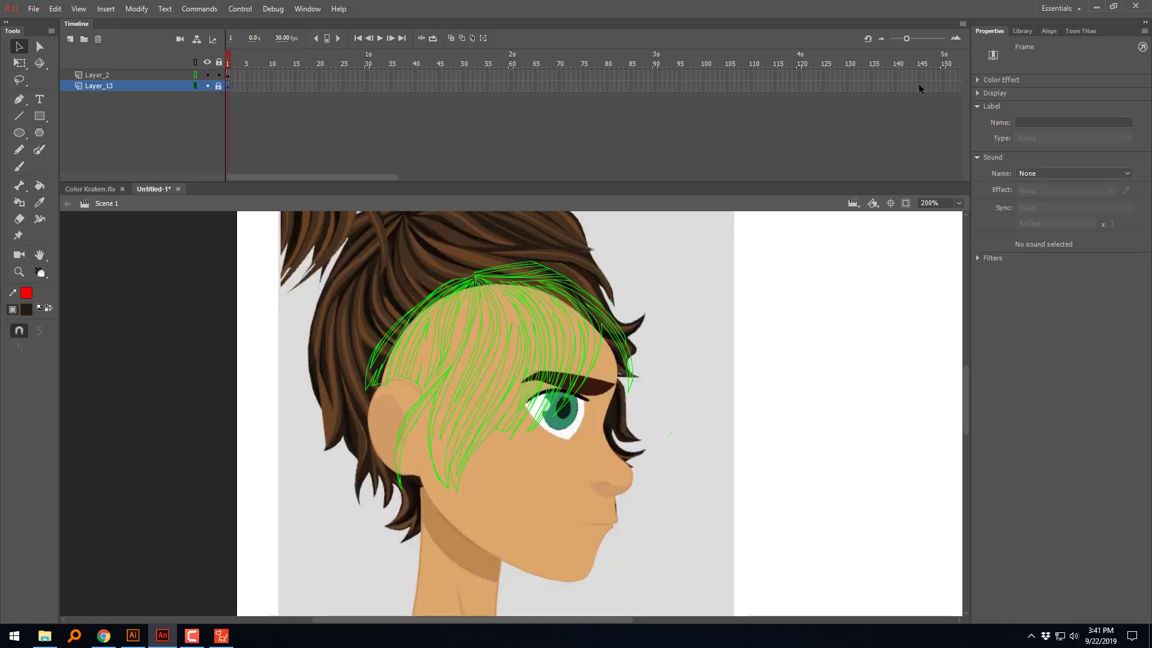
# Step: Shrink the Animate window and place it beside the CrazyTalk head so the hair and its reference can be compared
pyautogui.click(1113, 6)
pyautogui.moveTo(446, 23); pyautogui.dragTo(904, 23)
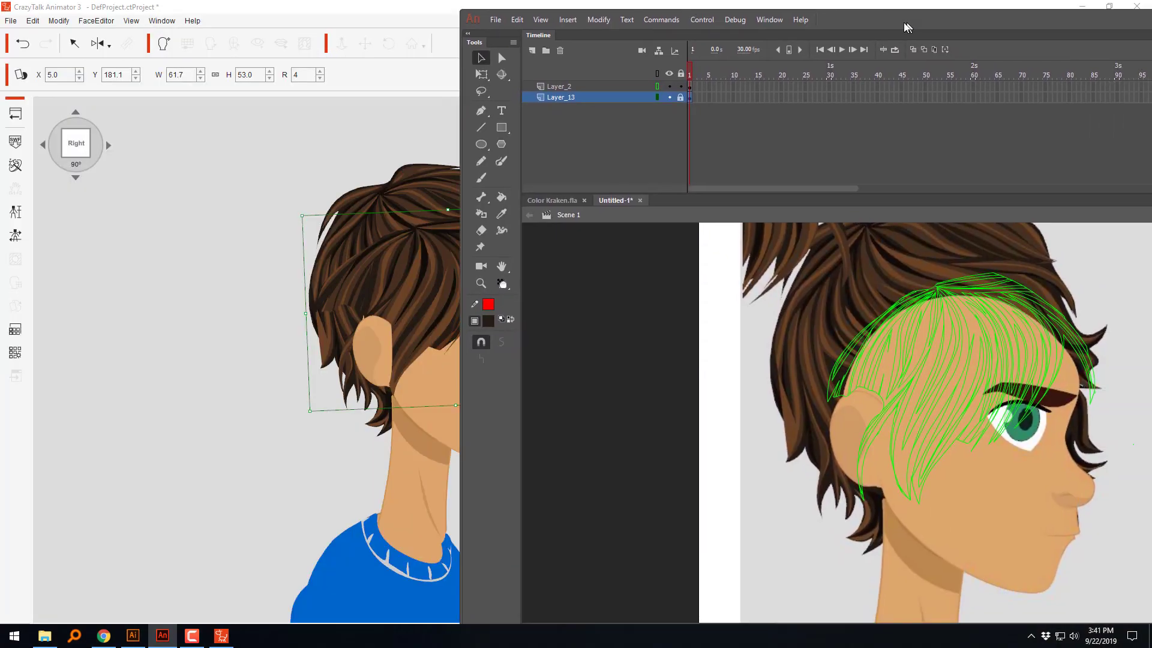
pyautogui.moveTo(460, 11); pyautogui.dragTo(745, 57)
pyautogui.moveTo(1046, 58); pyautogui.dragTo(865, 31)
pyautogui.moveTo(856, 377); pyautogui.dragTo(656, 352)
pyautogui.scroll(2, 658, 352)
pyautogui.scroll(-1, 805, 442)
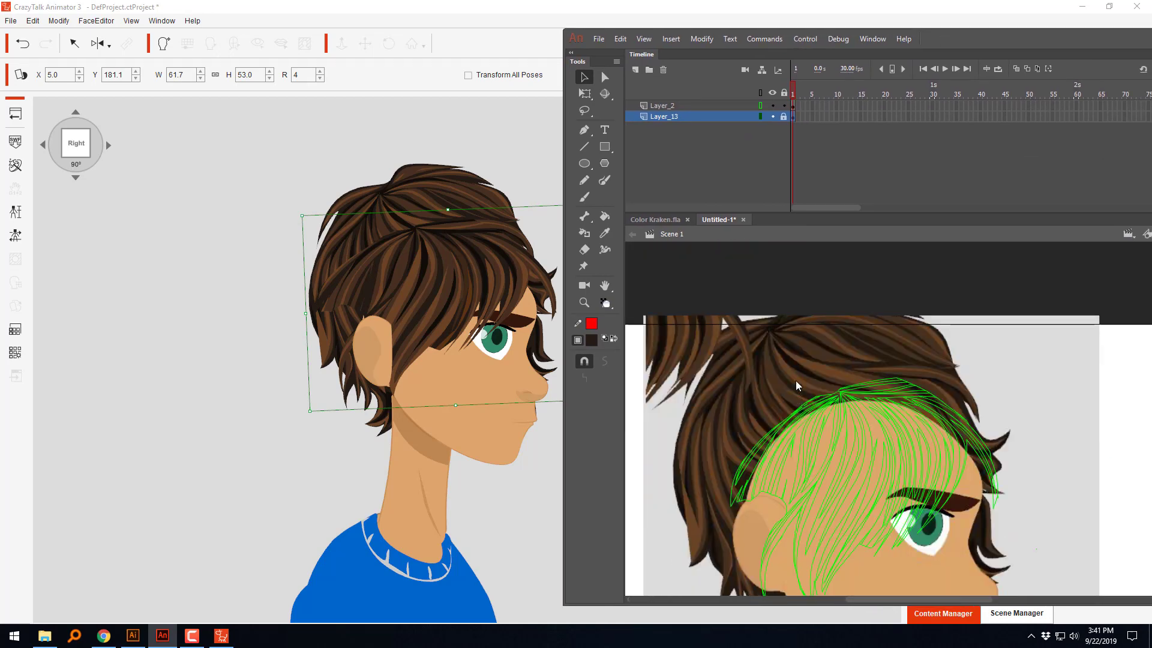
pyautogui.scroll(2, 888, 379)
pyautogui.moveTo(935, 473); pyautogui.dragTo(946, 310)
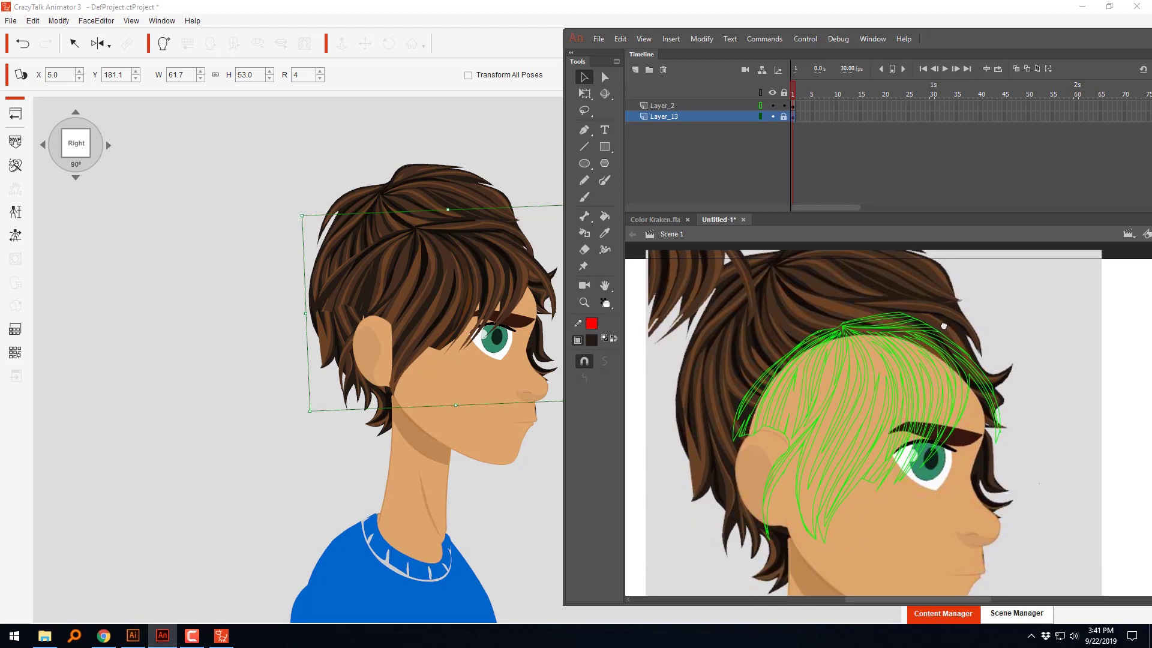
# Step: Turn off outline display for Layer_2, then restore CrazyTalk to a smaller window and place it with its Sprite Editor beside the Animate artwork
pyautogui.click(760, 105)
pyautogui.click(708, 13)
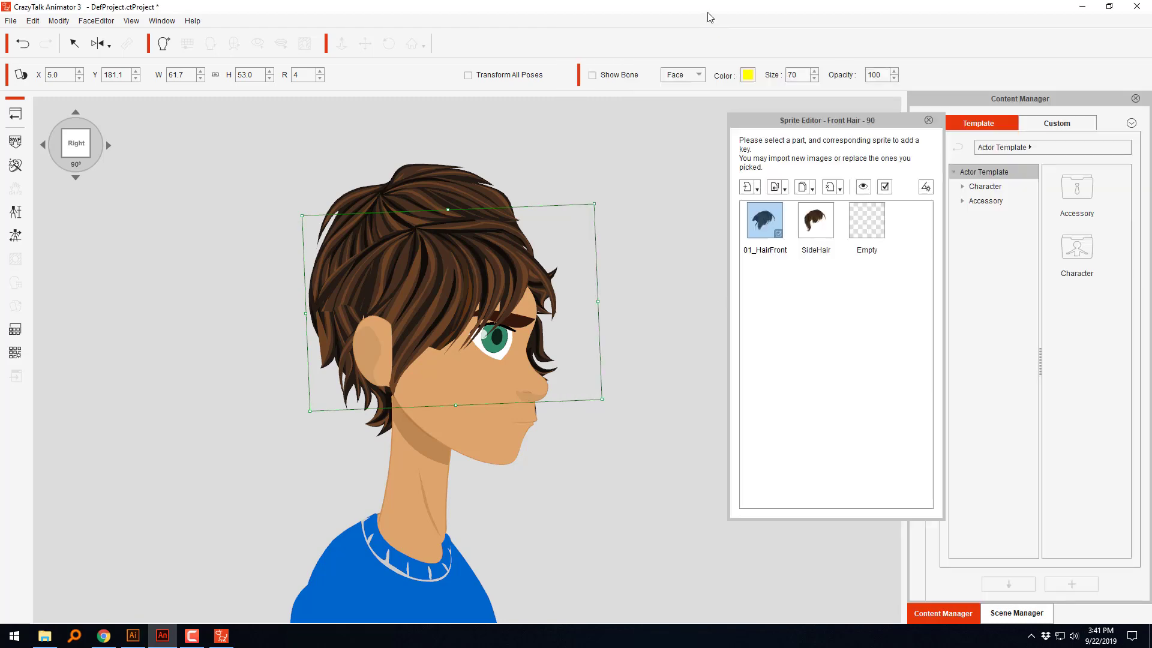
pyautogui.click(1109, 6)
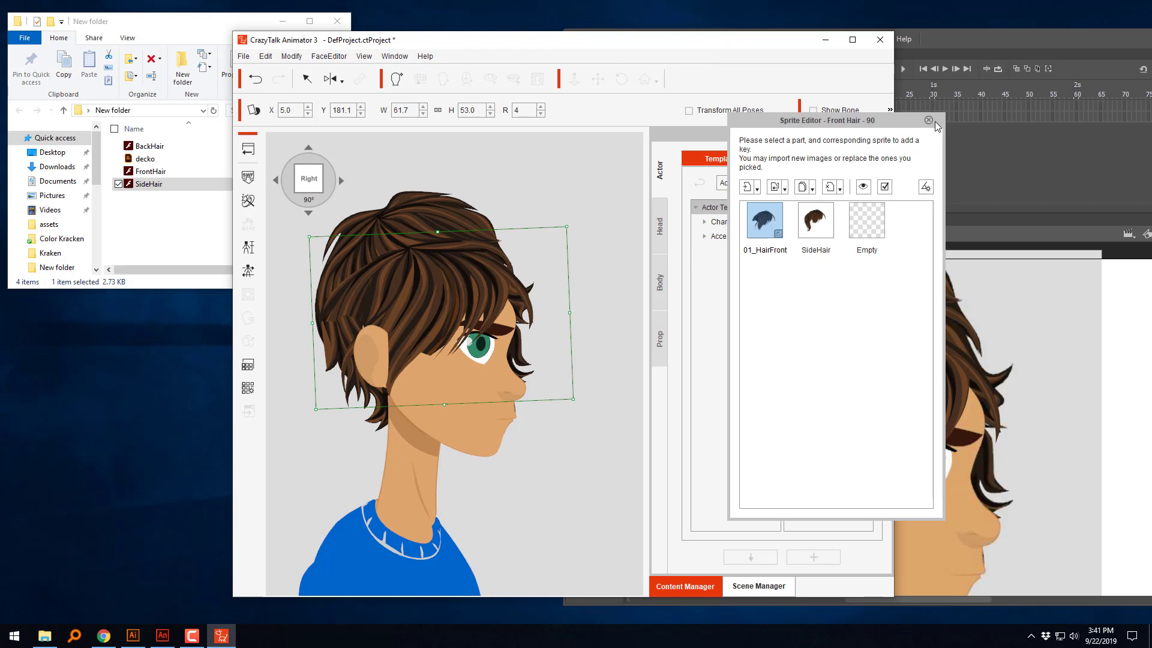
pyautogui.moveTo(752, 48); pyautogui.dragTo(544, 53)
pyautogui.moveTo(798, 125); pyautogui.dragTo(567, 91)
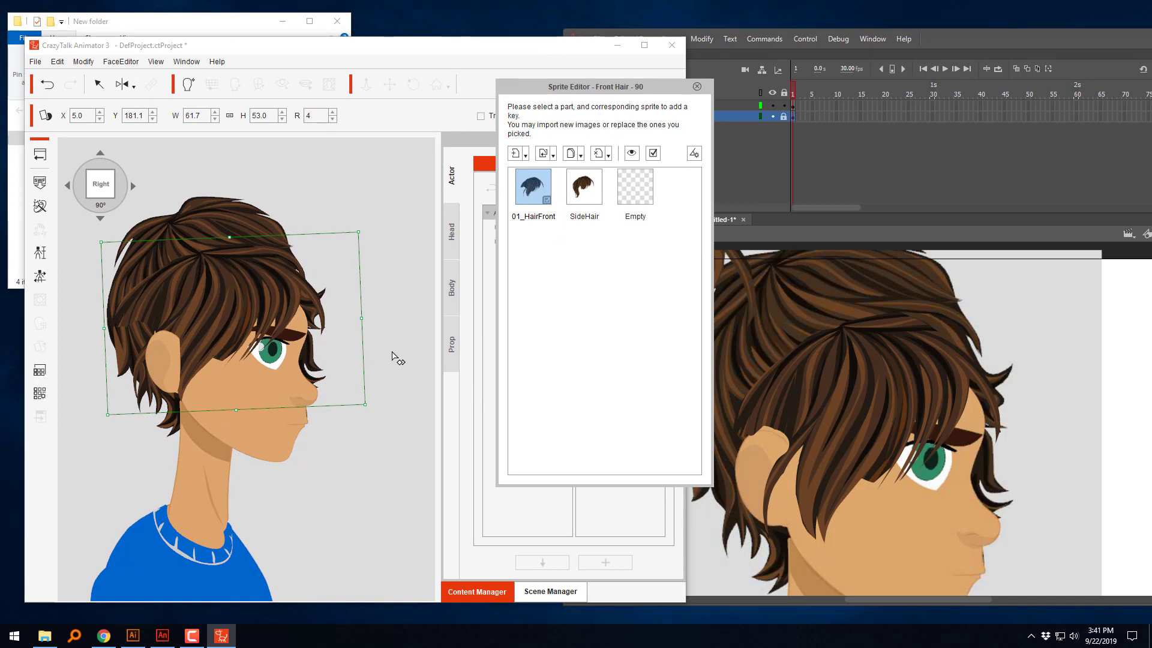
# Step: Narrow the front hair to a width of about 55.6, position it at about X 7.3, Y 180.2 and close the Sprite Editor
pyautogui.moveTo(255, 302)
pyautogui.mouseDown()
pyautogui.moveTo(281, 252)
pyautogui.moveTo(274, 305)
pyautogui.mouseUp()
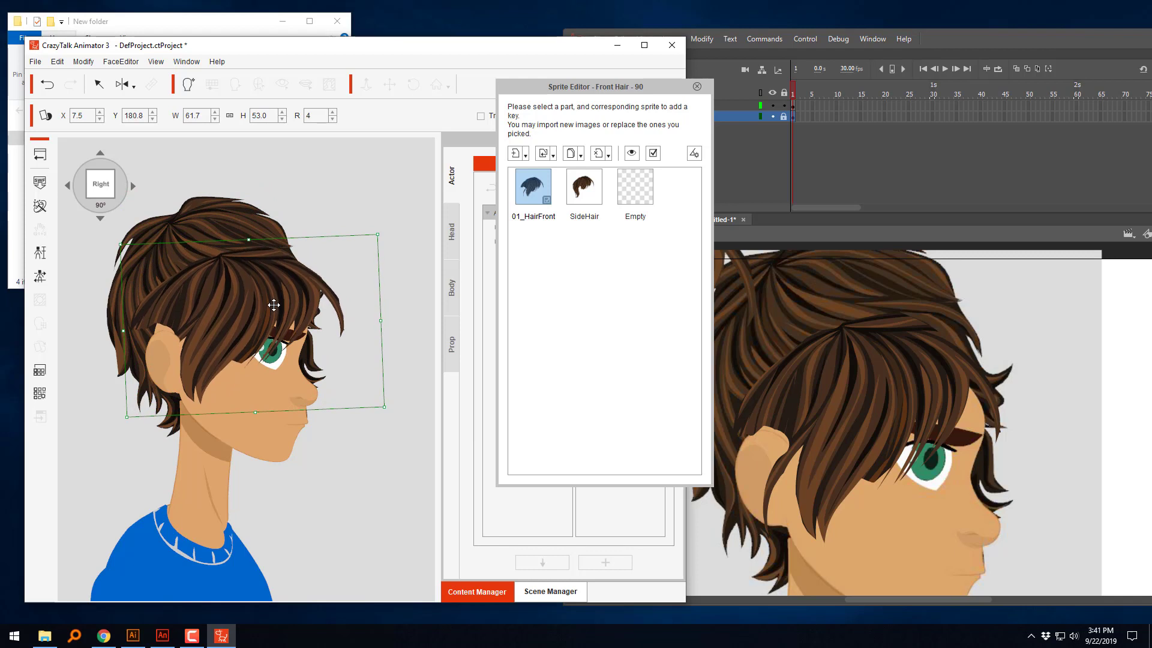
pyautogui.moveTo(270, 305); pyautogui.dragTo(277, 310)
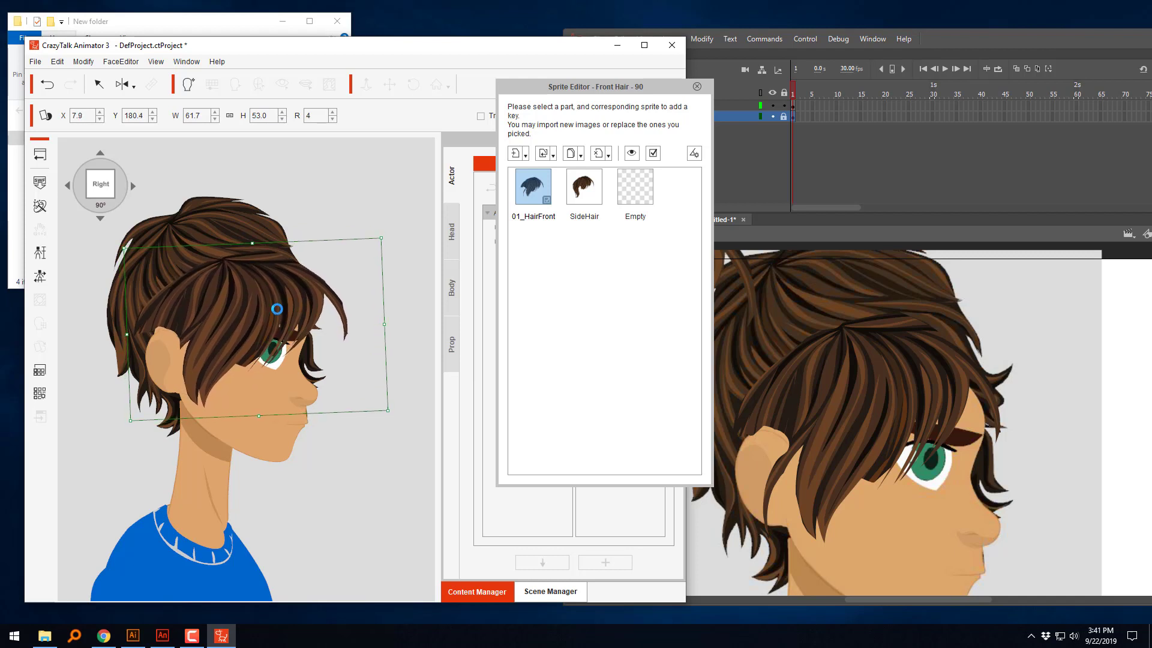
pyautogui.moveTo(384, 322); pyautogui.dragTo(370, 320)
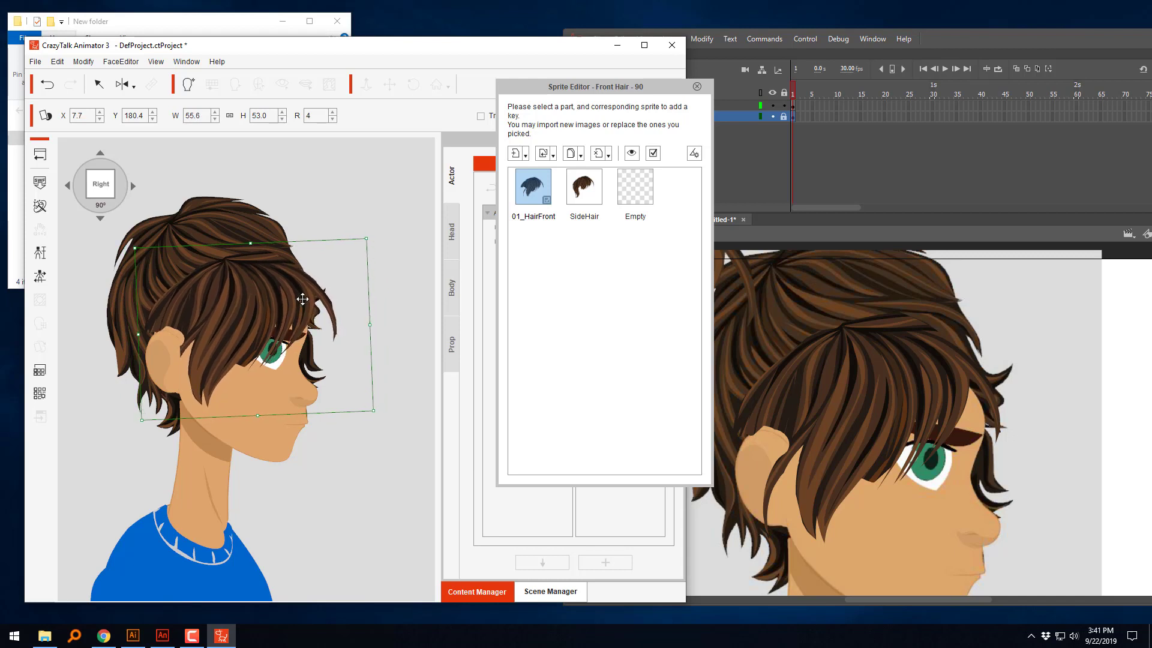
pyautogui.moveTo(302, 299); pyautogui.dragTo(300, 300)
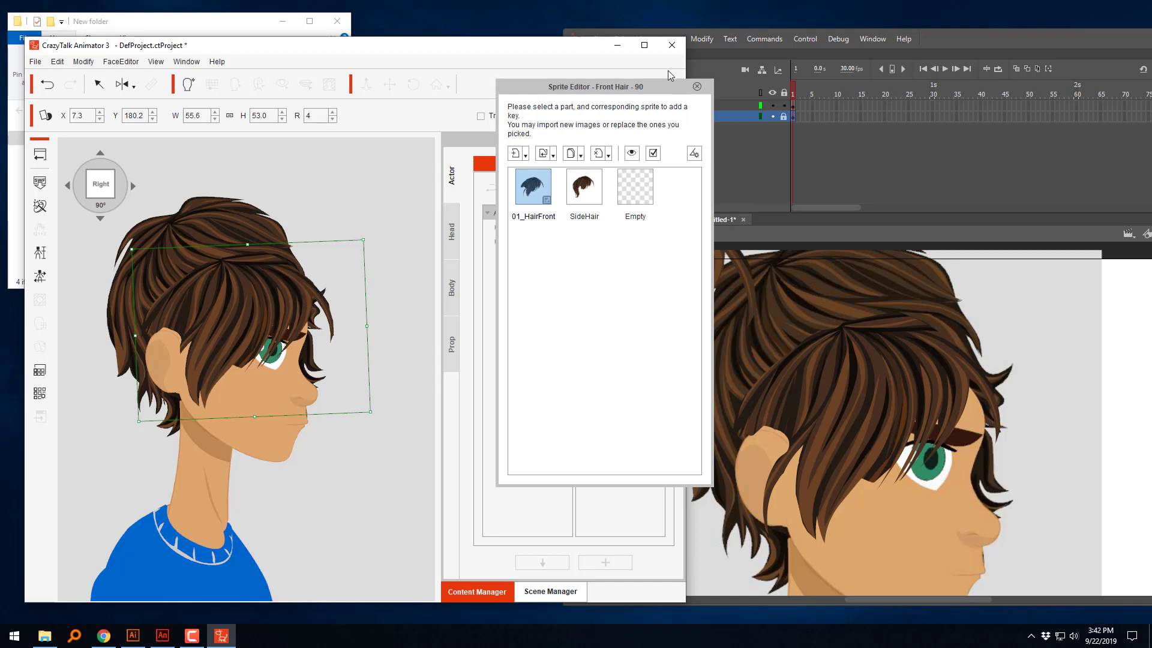
pyautogui.click(697, 87)
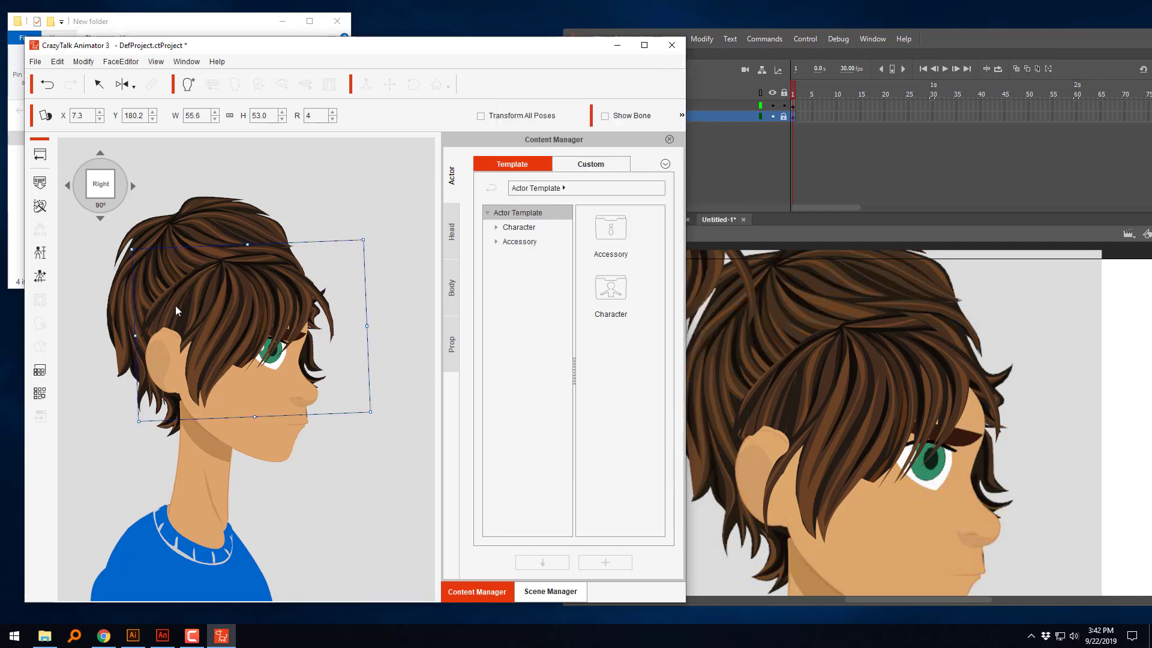
# Step: Open the back hair in the Sprite Editor, shrink it to about 39.3 by 38.7 and move it to about X 3.4, Y 178.6
pyautogui.click(203, 225)
pyautogui.click(203, 225)
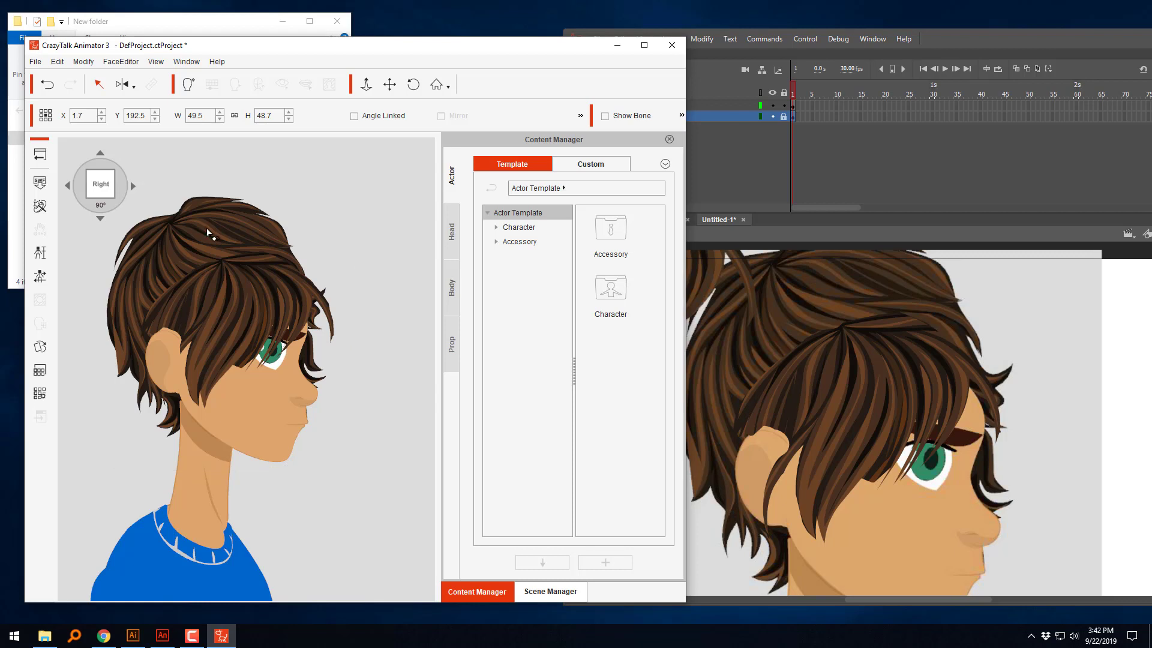
pyautogui.doubleClick(207, 233)
pyautogui.moveTo(215, 234); pyautogui.dragTo(206, 250)
pyautogui.moveTo(257, 316); pyautogui.dragTo(263, 321)
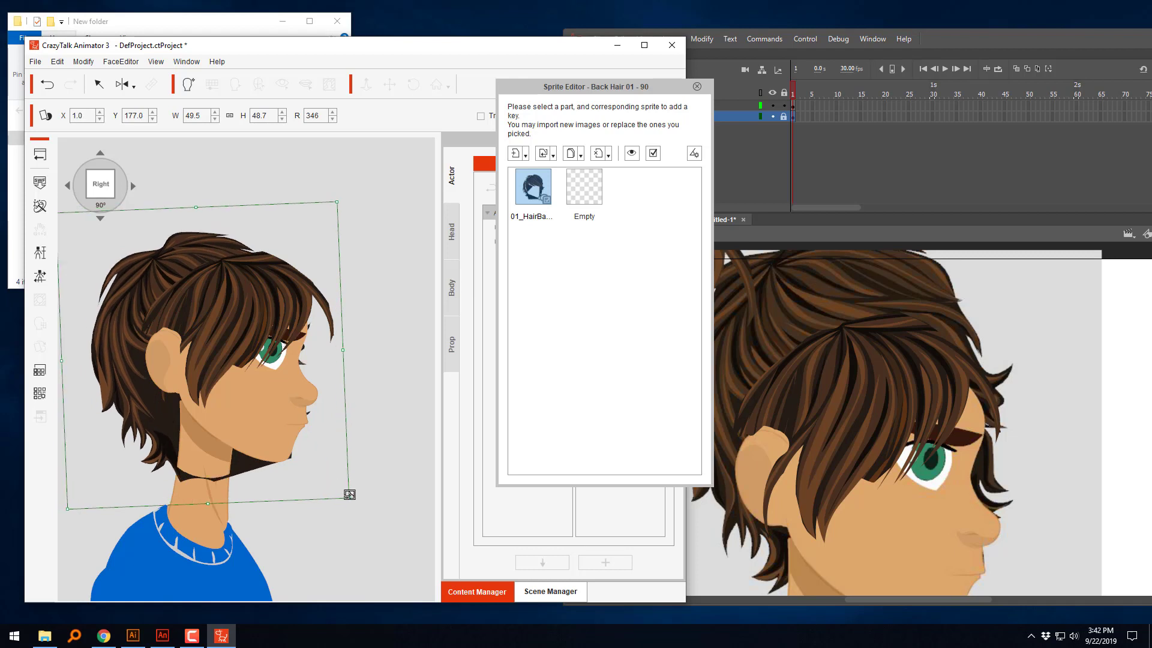
pyautogui.moveTo(329, 480); pyautogui.dragTo(318, 468)
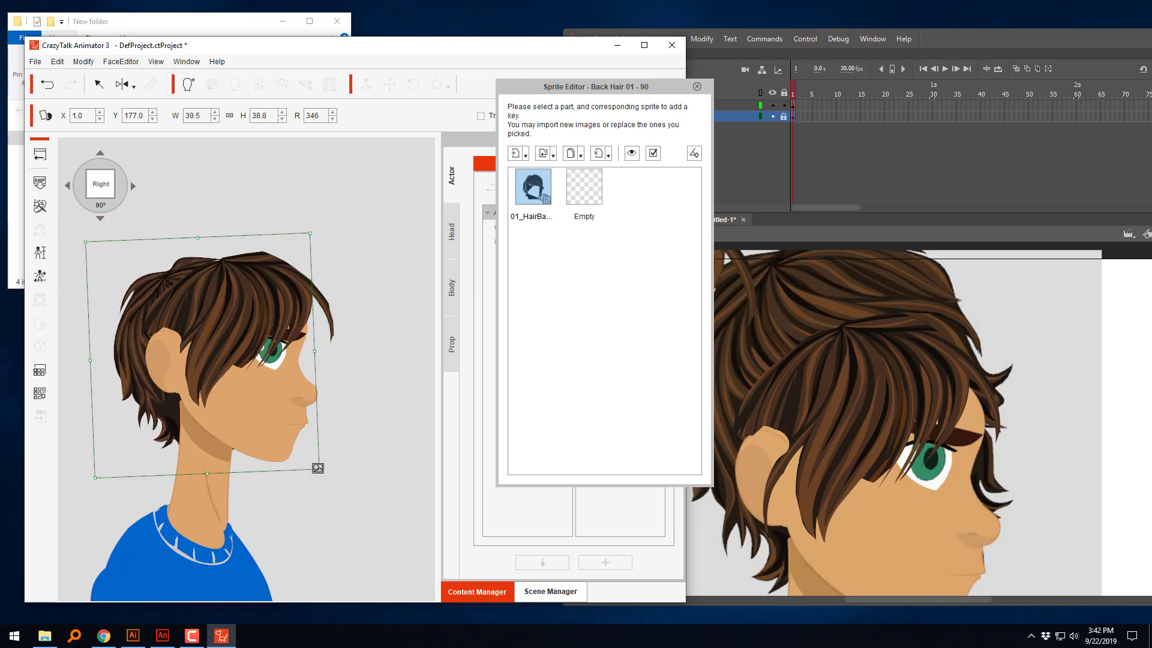
pyautogui.moveTo(152, 275); pyautogui.dragTo(170, 265)
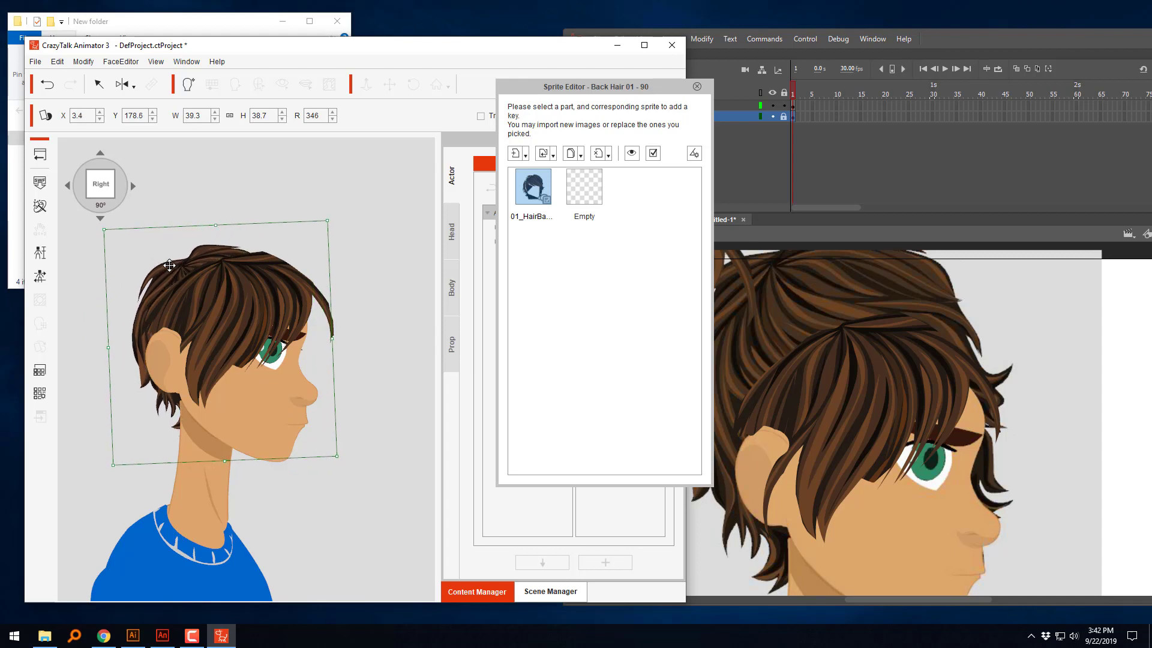
# Step: Stretch the back hair to about 43.0 by 41.6, rotate it to 356 and position it at about X 4.1, Y 178.4
pyautogui.moveTo(223, 215); pyautogui.dragTo(223, 207)
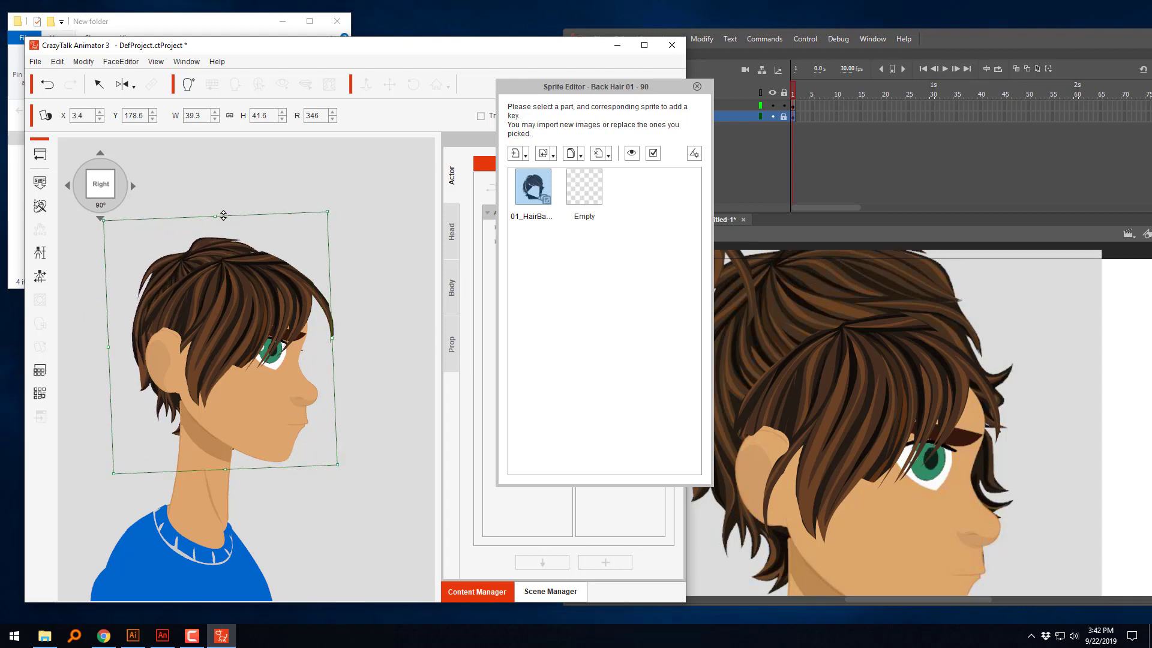
pyautogui.moveTo(111, 348); pyautogui.dragTo(99, 347)
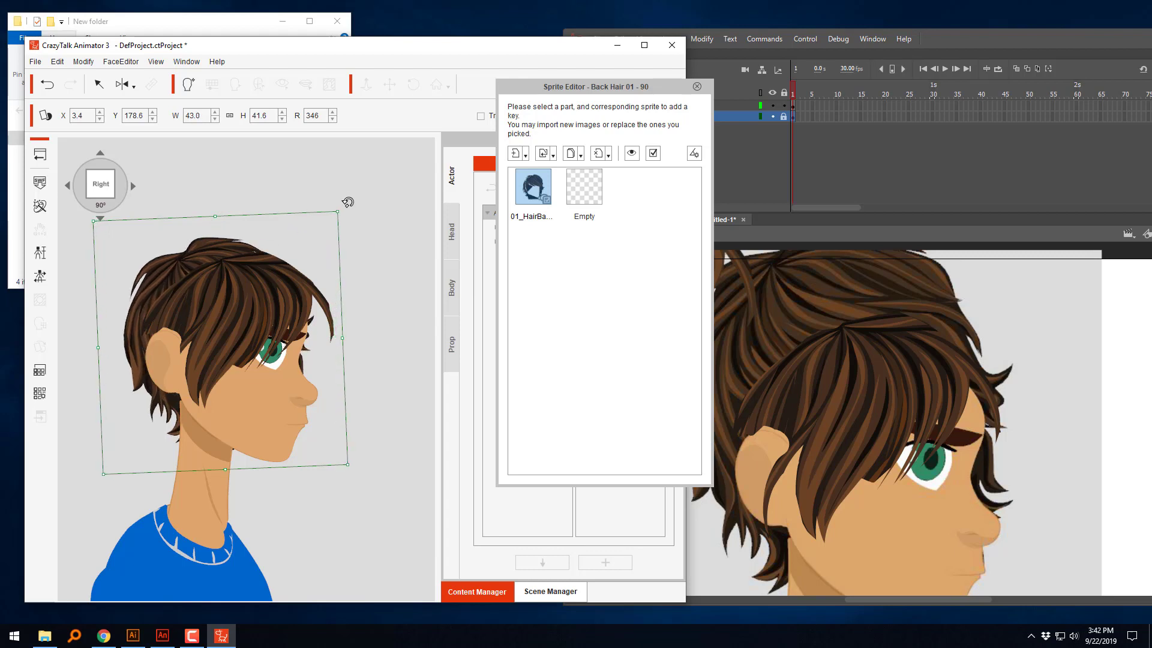
pyautogui.moveTo(354, 204); pyautogui.dragTo(378, 221)
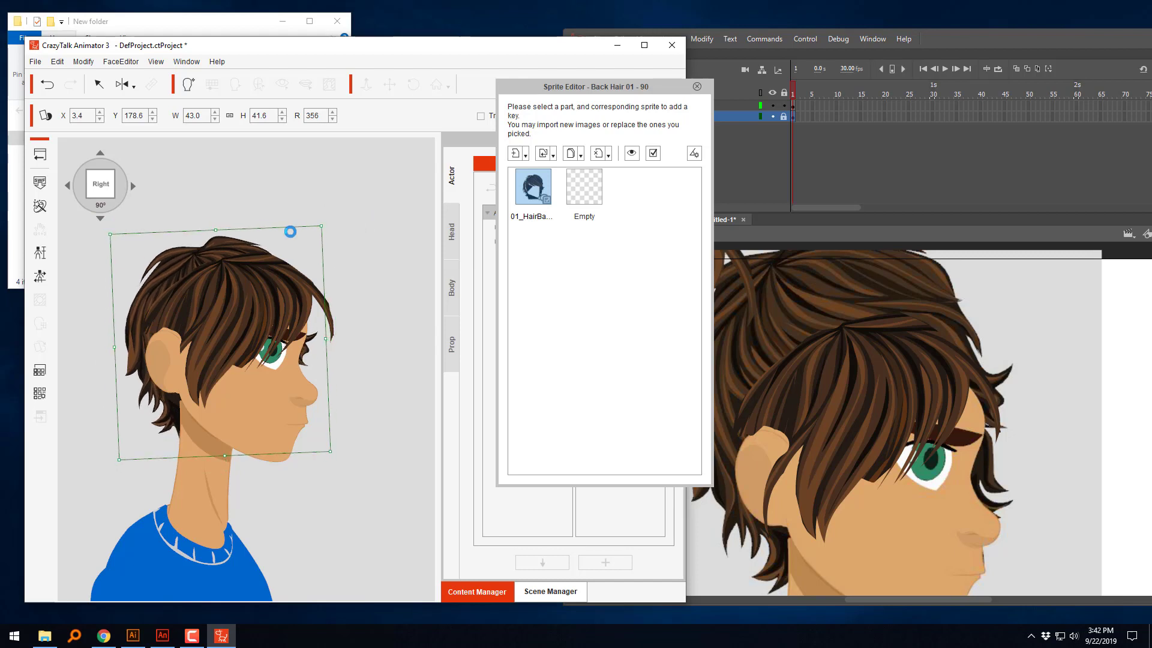
pyautogui.moveTo(231, 237); pyautogui.dragTo(236, 239)
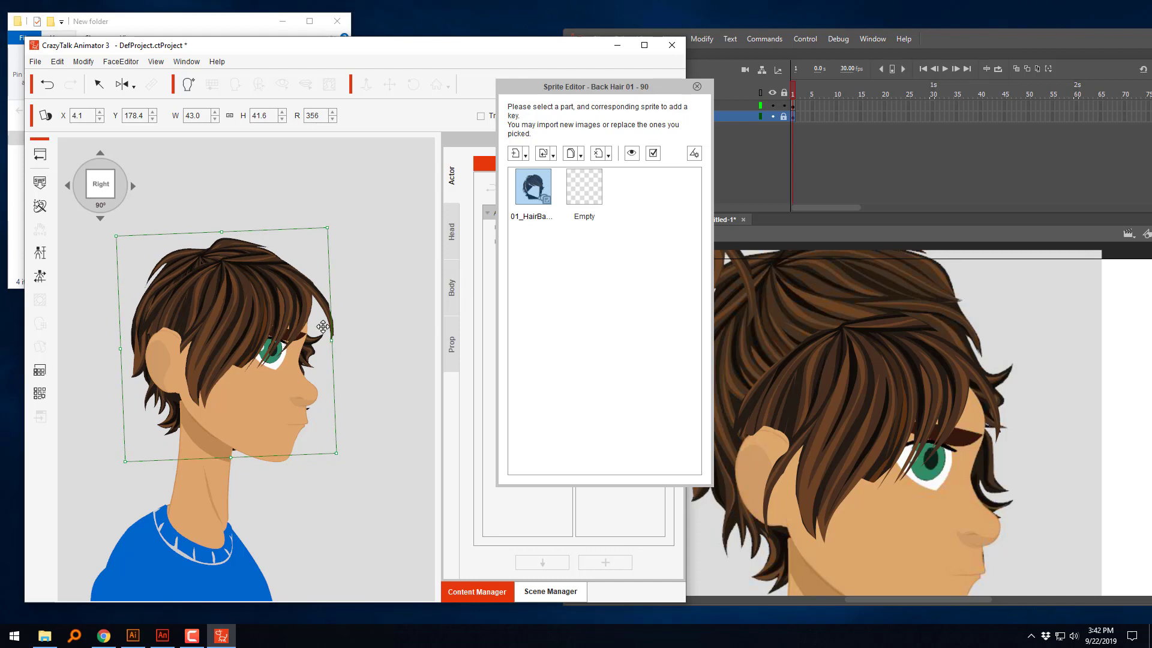
# Step: Shift the front hair slightly back on the head to about X 6.9, Y 180.1 and close the Sprite Editor
pyautogui.click(236, 338)
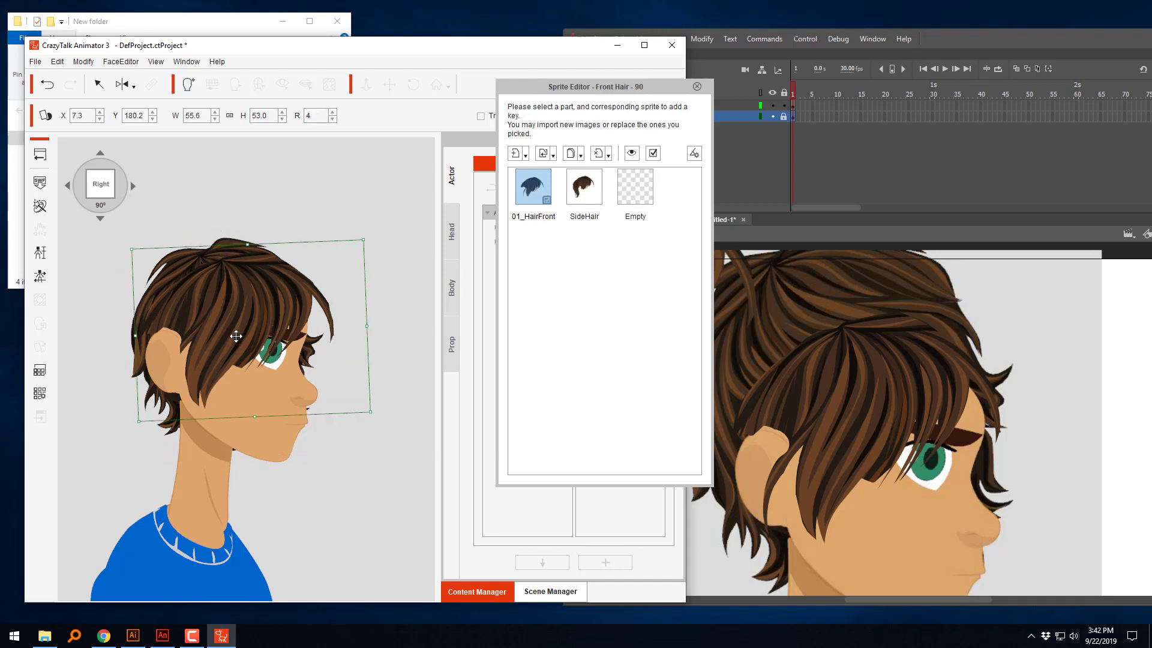
pyautogui.moveTo(236, 337); pyautogui.dragTo(233, 339)
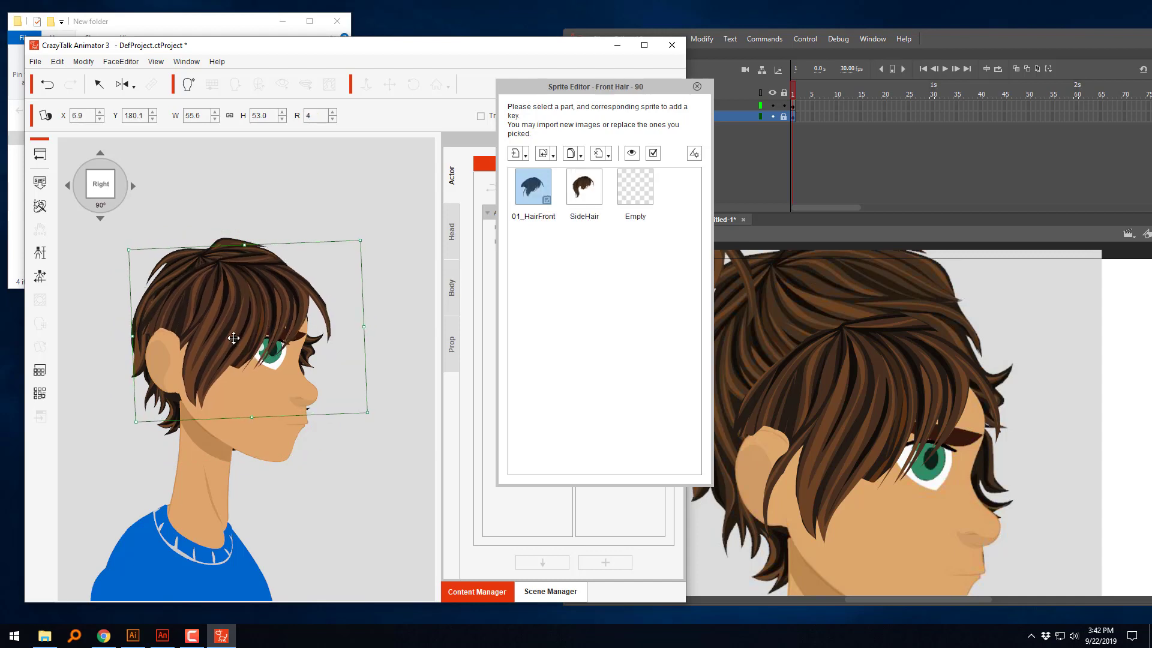
pyautogui.click(697, 87)
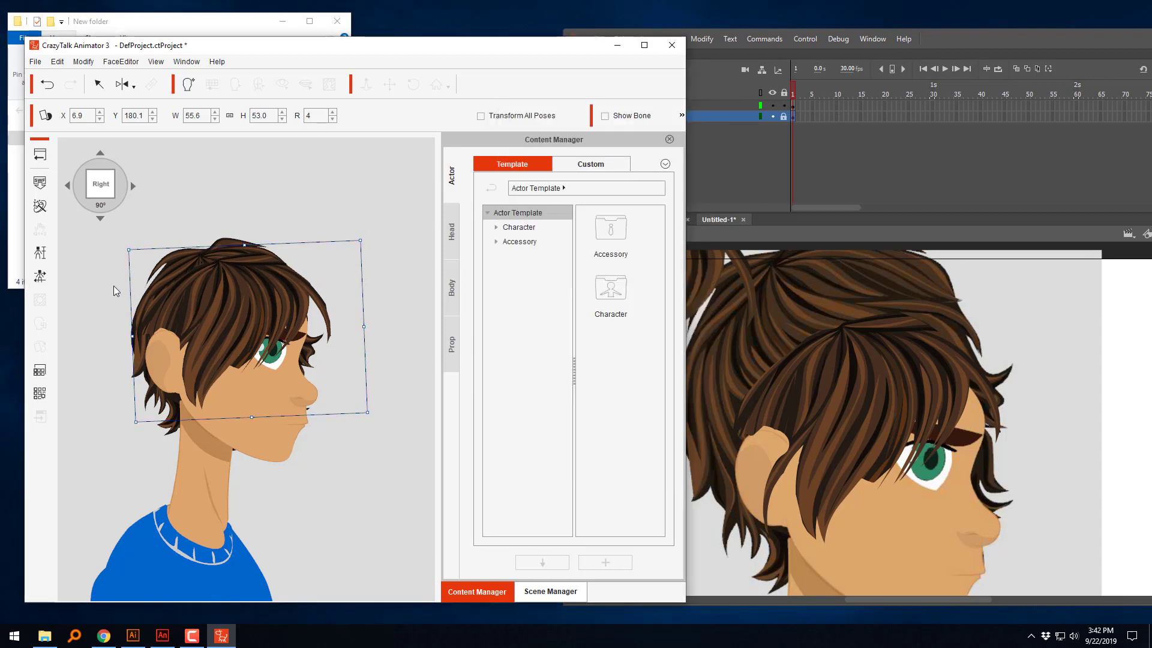
# Step: Maximize the CrazyTalk window and send the selected front hair to the front of the layer order
pyautogui.click(304, 403)
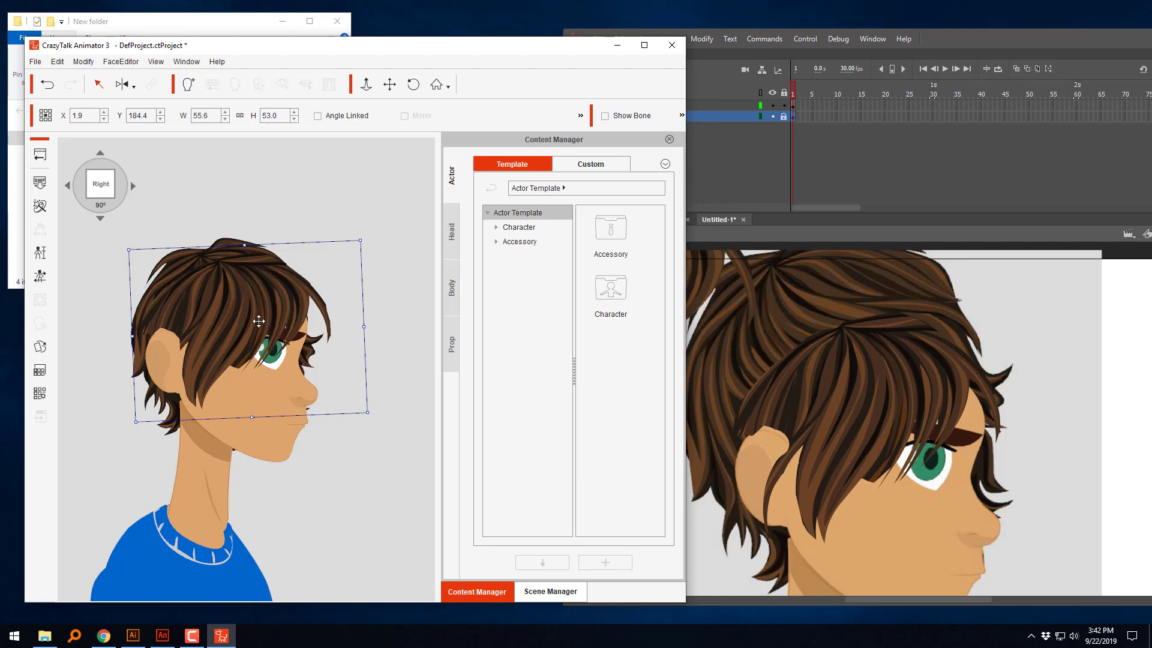
pyautogui.doubleClick(546, 48)
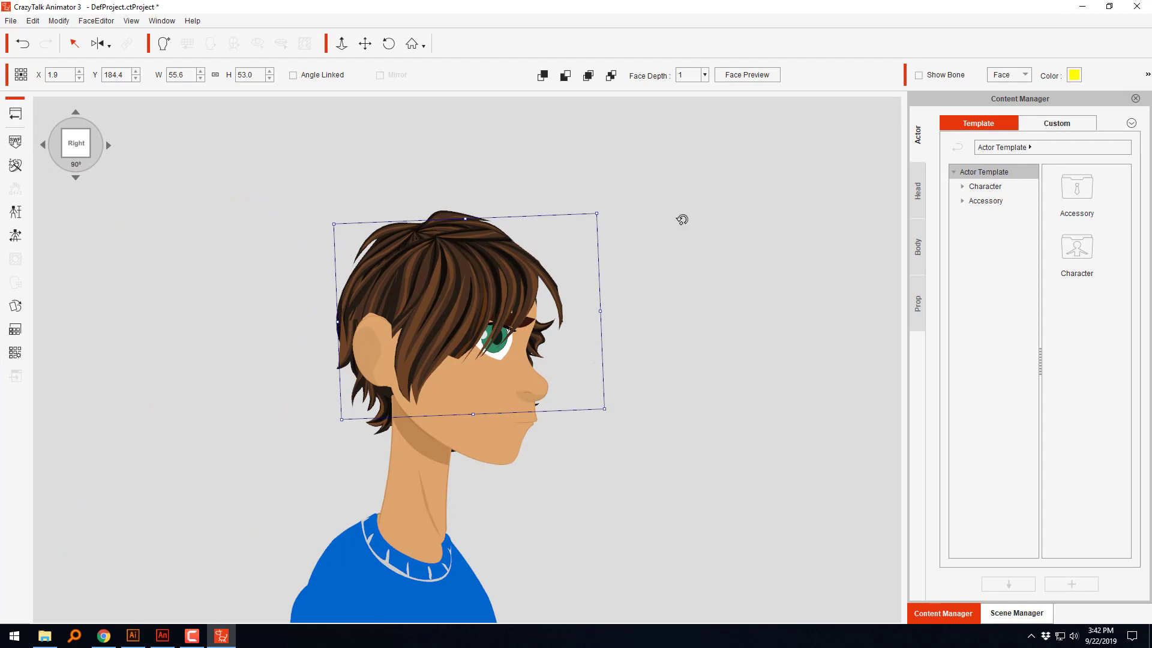
pyautogui.moveTo(905, 71); pyautogui.dragTo(792, 73)
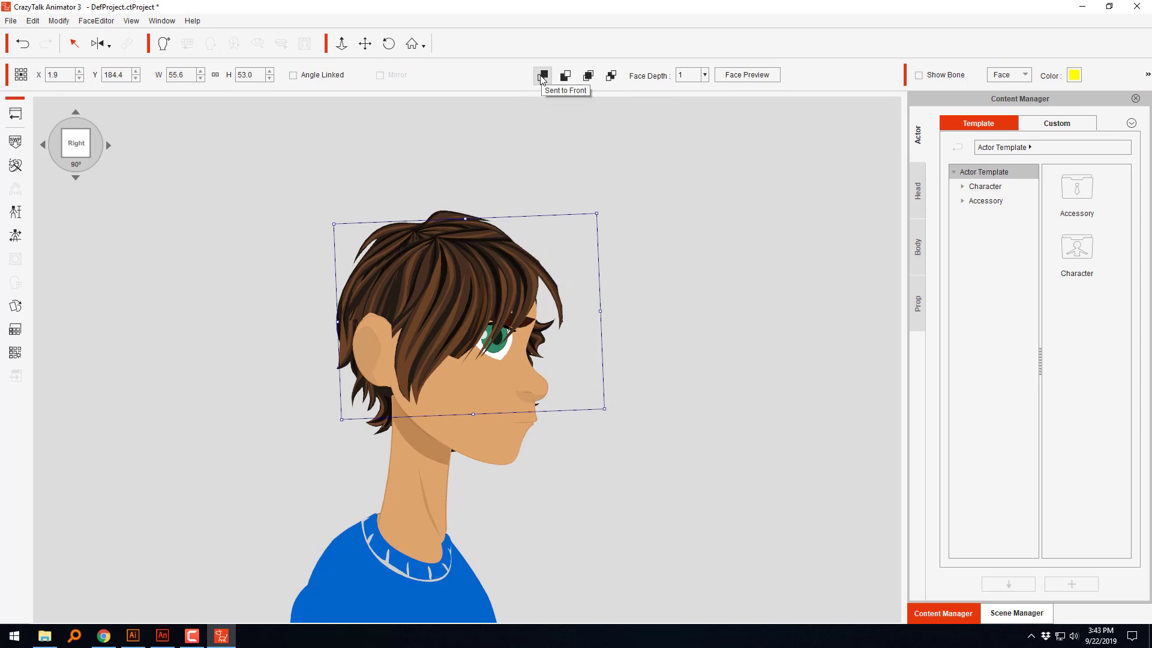
pyautogui.click(543, 75)
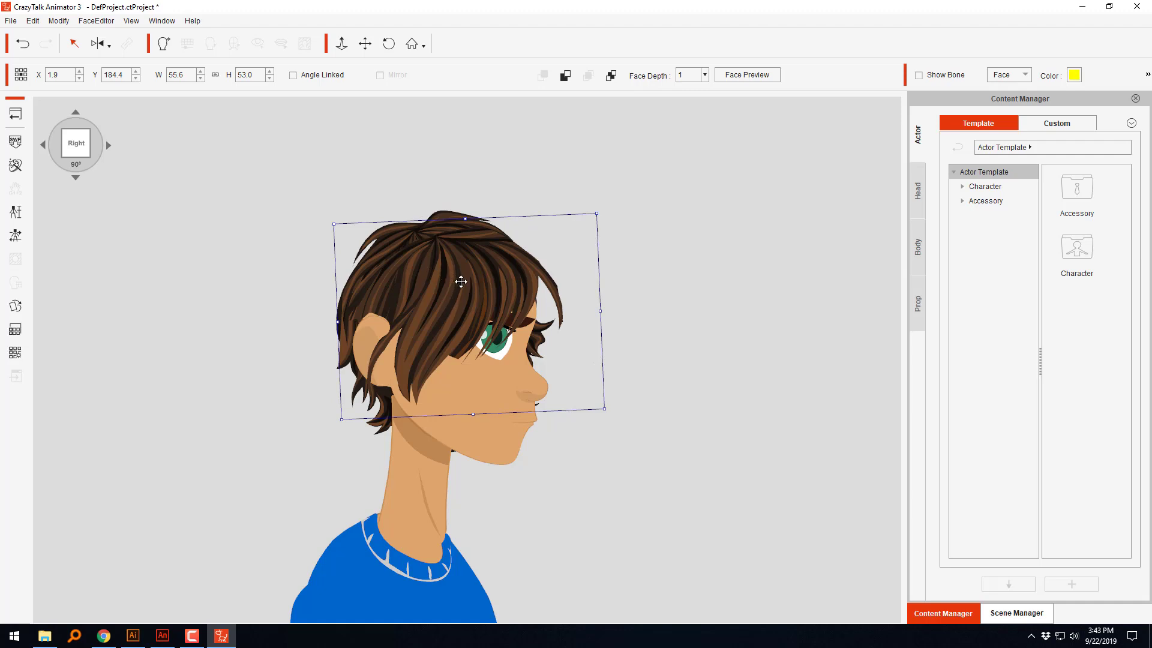
# Step: Nudge the front hair sprite to about X 6.8, Y 179.9, then close the Sprite Editor and deselect the hair
pyautogui.click(472, 299)
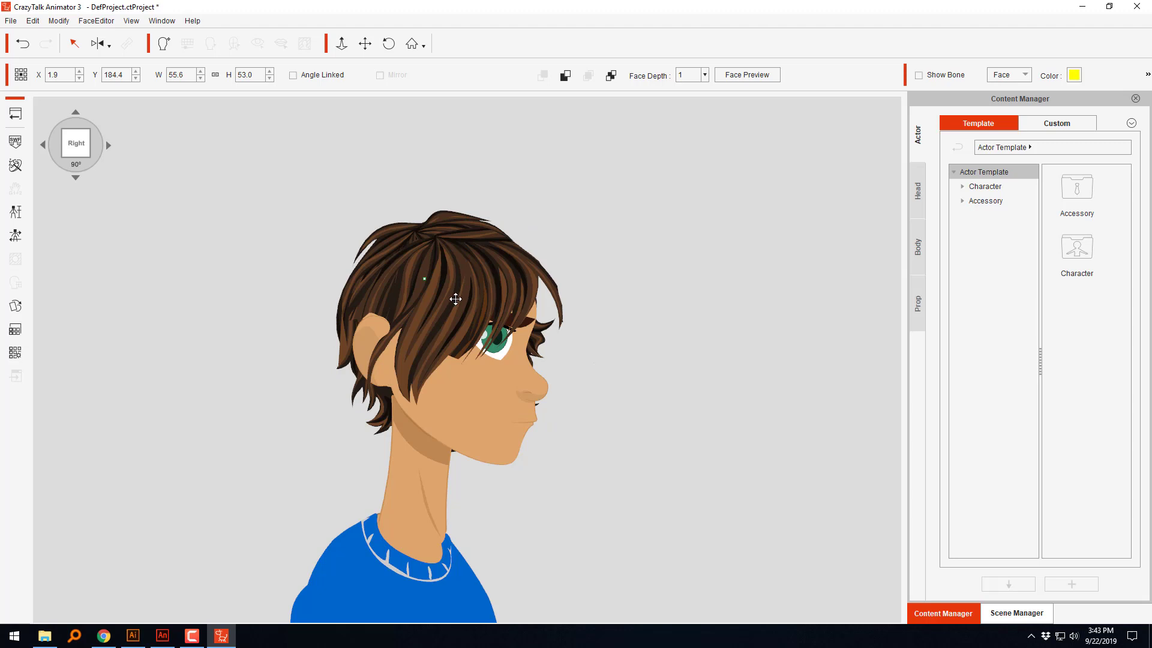
pyautogui.doubleClick(456, 300)
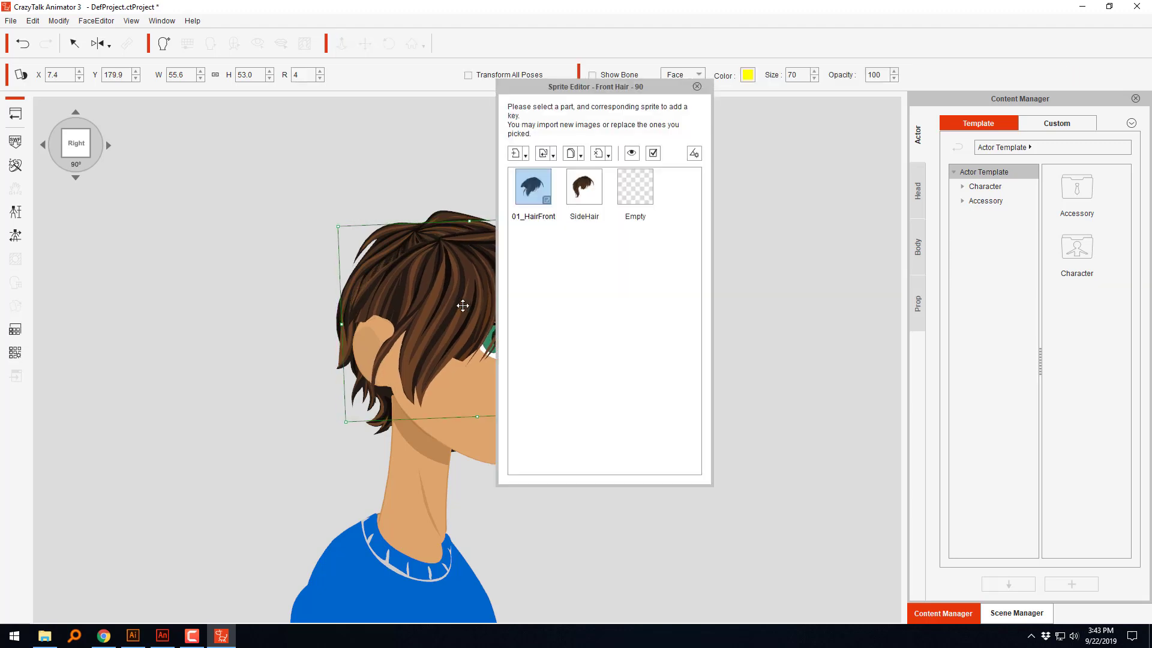
pyautogui.moveTo(457, 303); pyautogui.dragTo(457, 305)
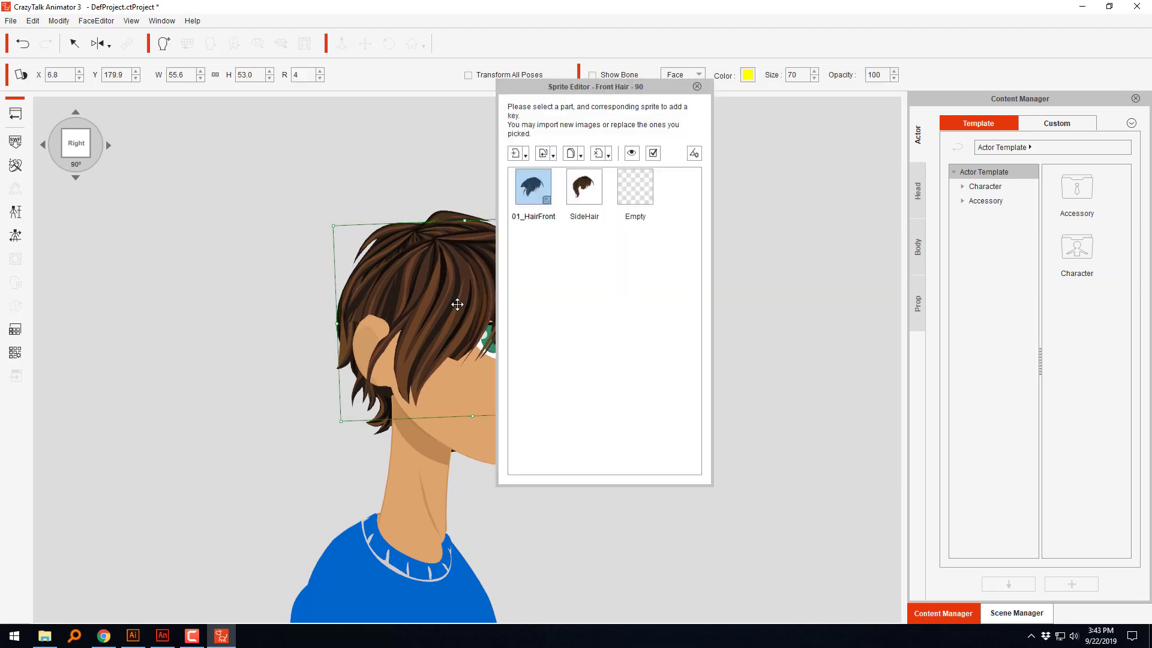
pyautogui.click(699, 88)
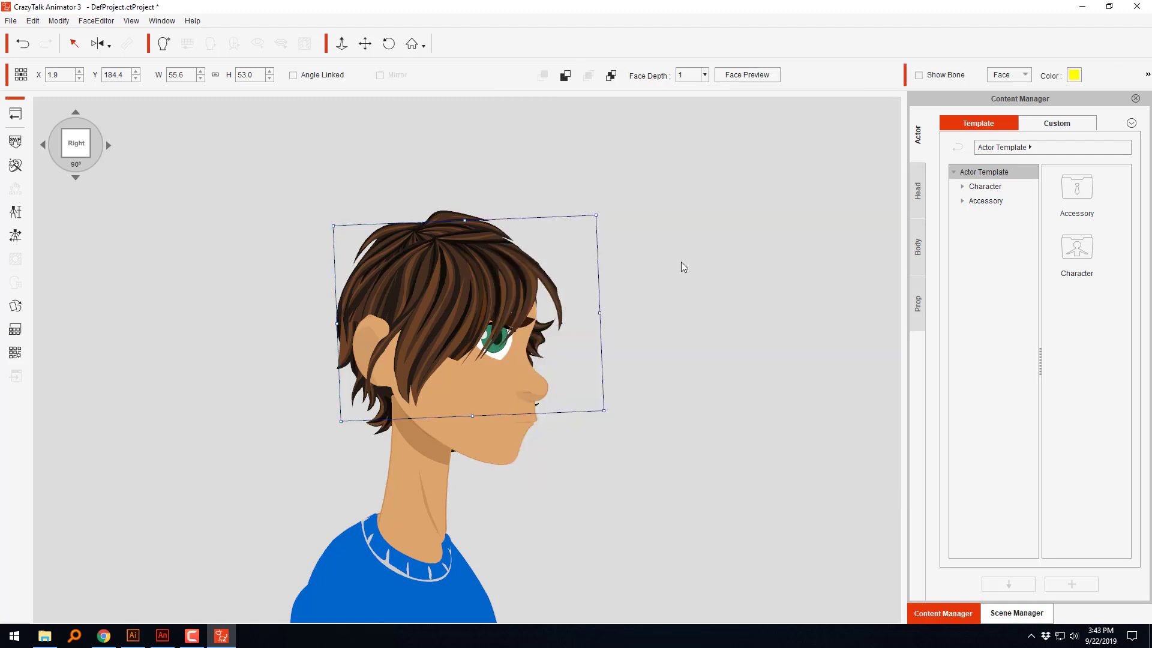
pyautogui.click(671, 282)
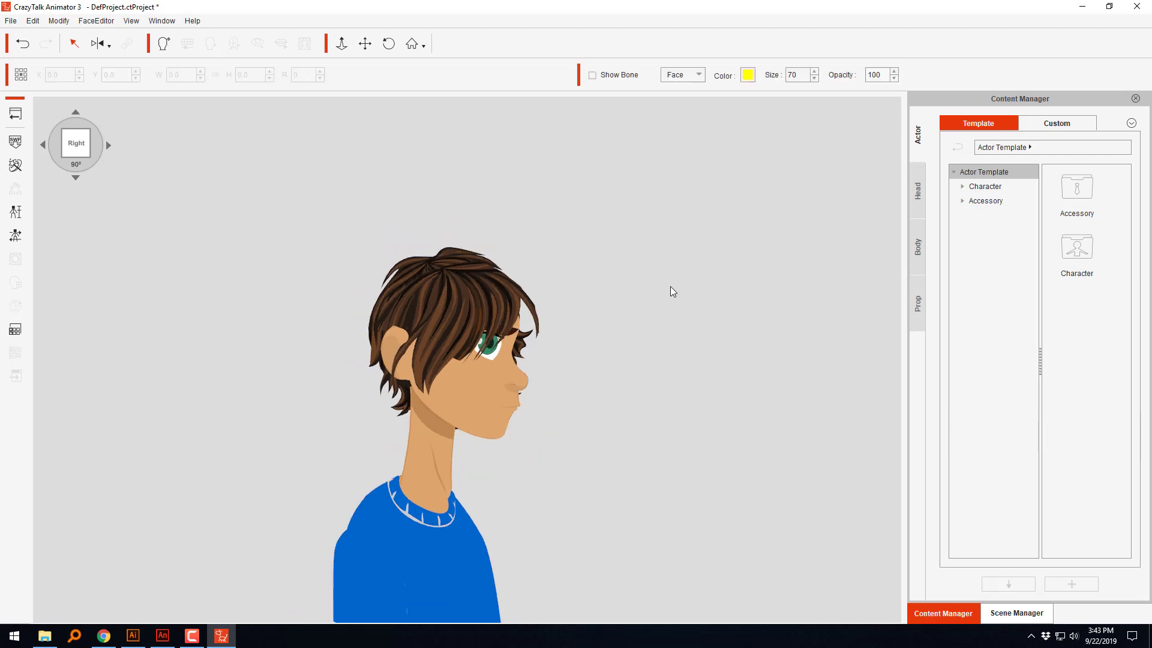
# Step: Turn the character to the 270° left view and raise the front hair to about X -2.4, Y 190.8
pyautogui.click(45, 143)
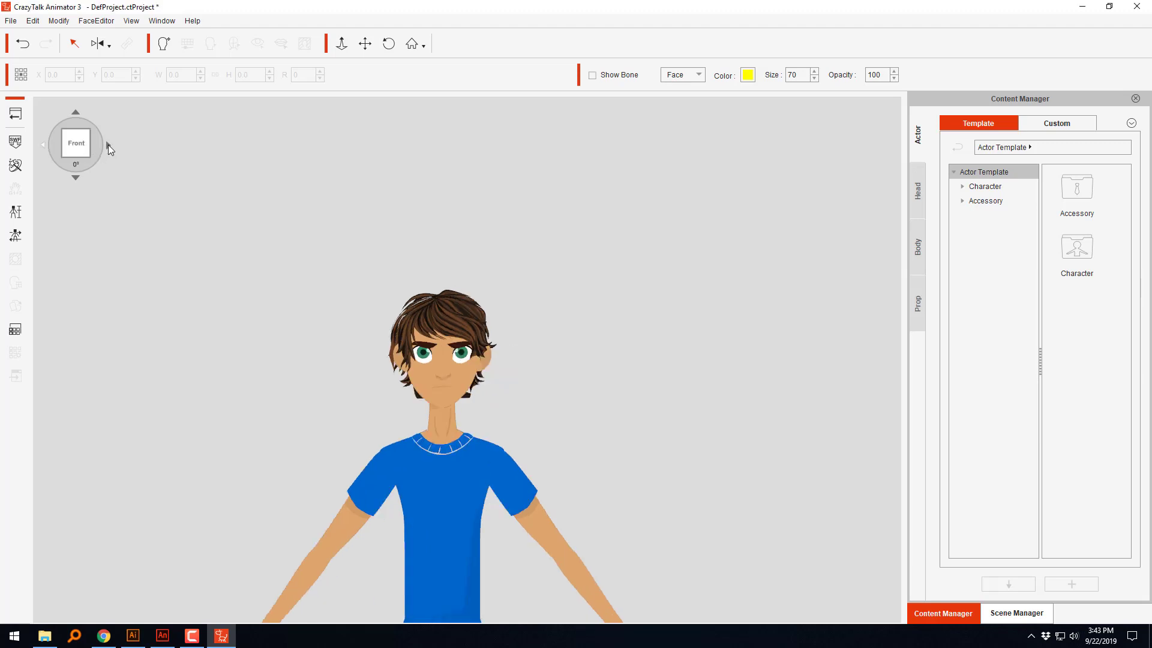
pyautogui.click(43, 144)
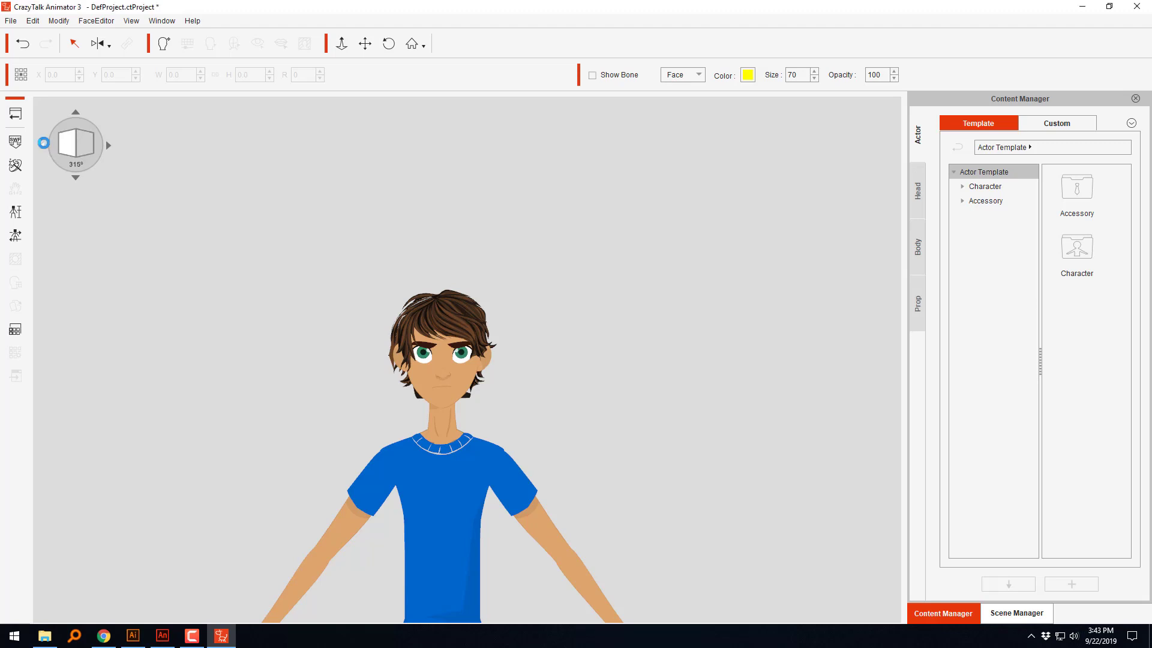
pyautogui.click(44, 144)
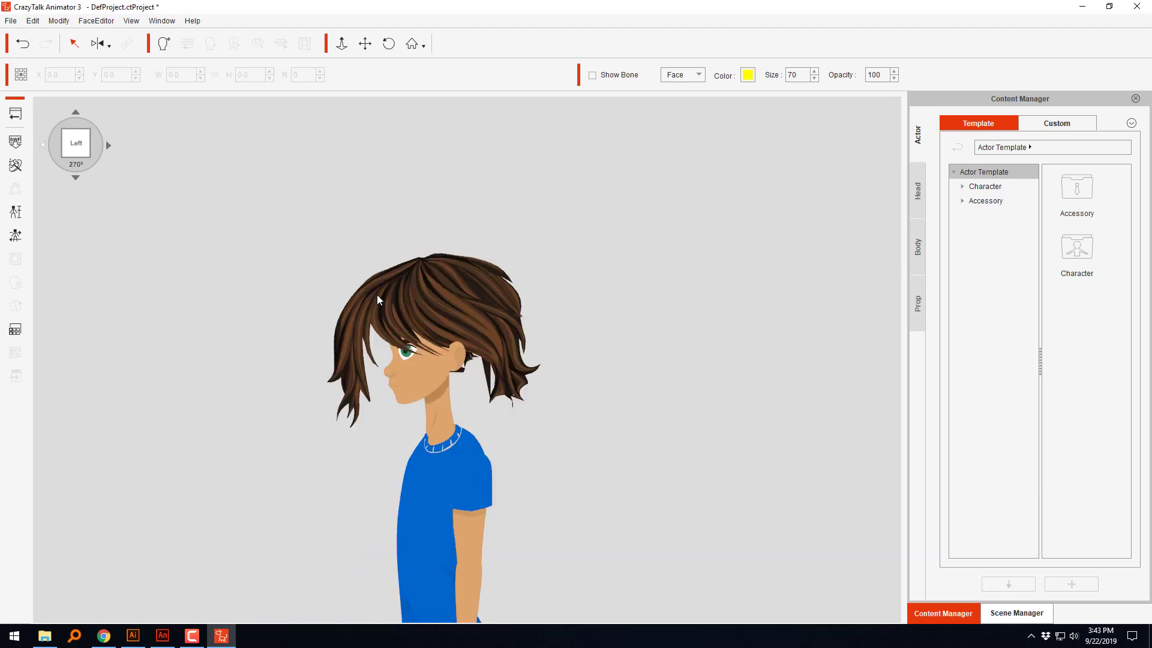
pyautogui.click(378, 295)
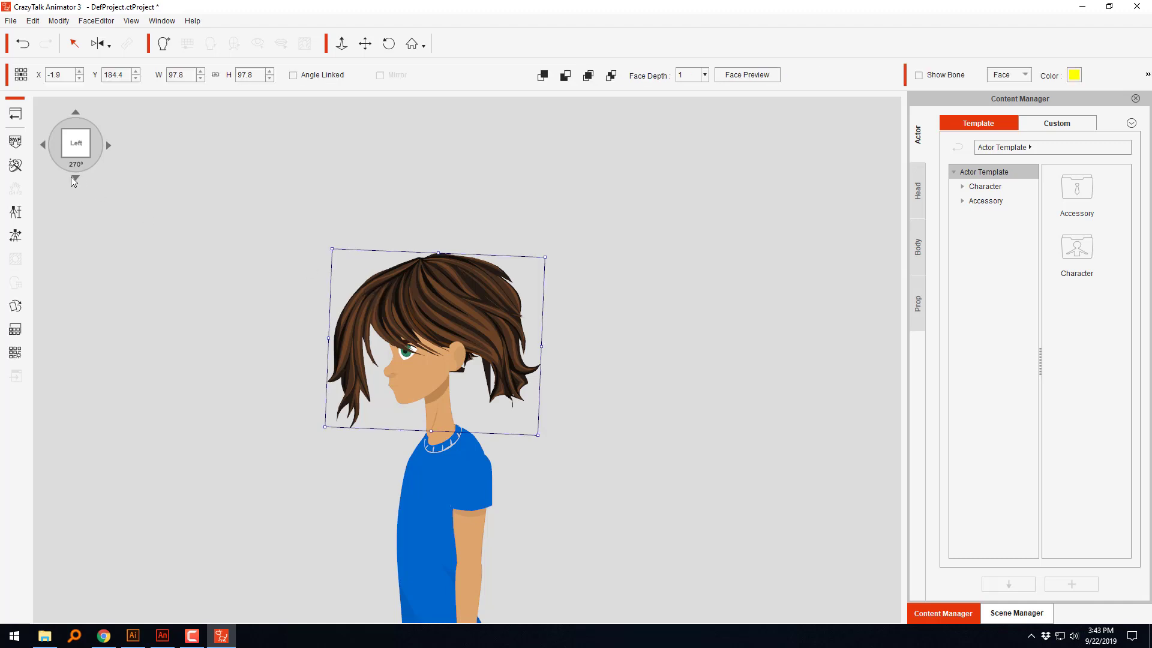
pyautogui.moveTo(428, 303)
pyautogui.mouseDown()
pyautogui.moveTo(437, 272)
pyautogui.moveTo(428, 289)
pyautogui.mouseUp()
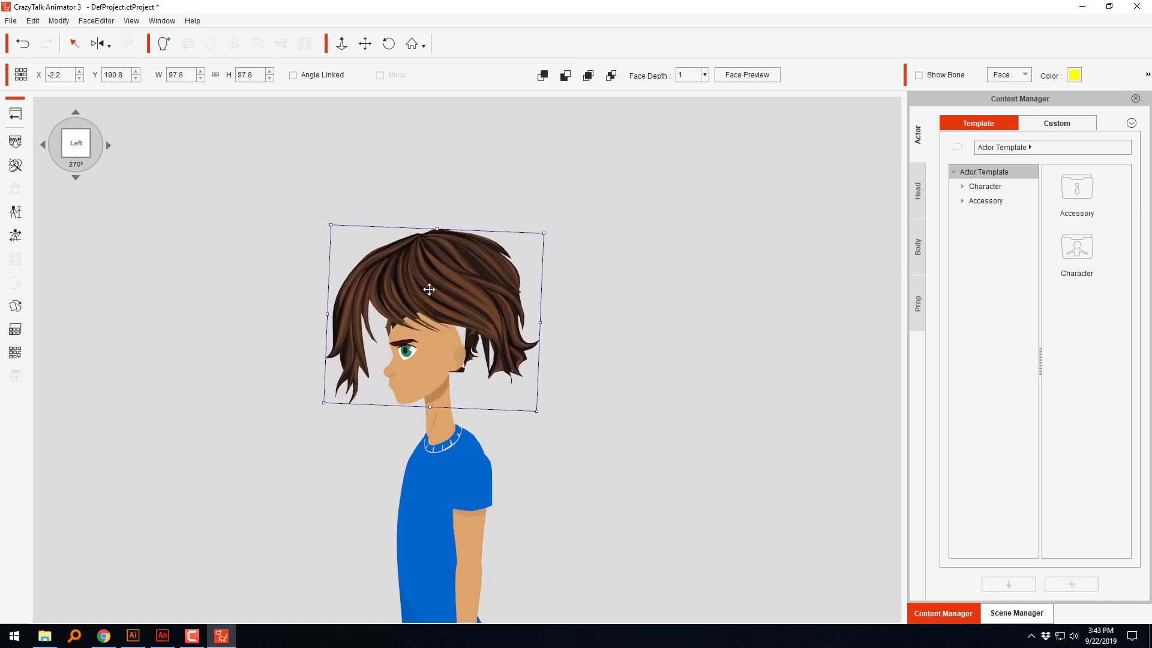
# Step: Replace the 01_HairFront sprite in the 270° view with the SideHair SWF file from New folder
pyautogui.click(15, 306)
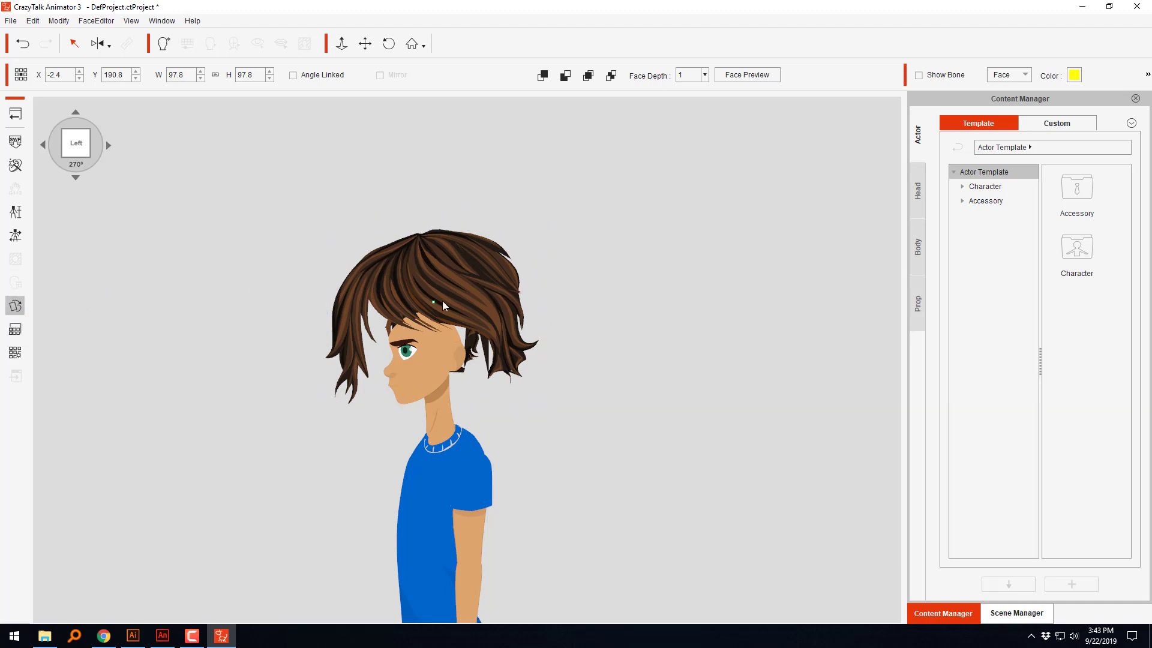
pyautogui.click(481, 289)
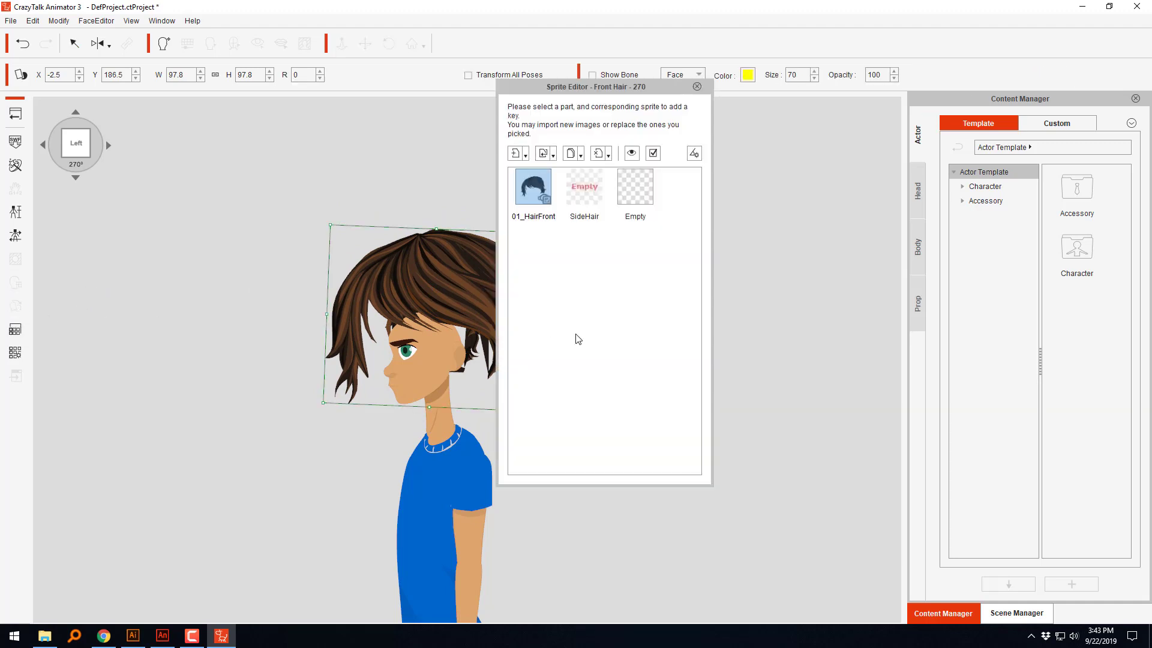
pyautogui.click(549, 154)
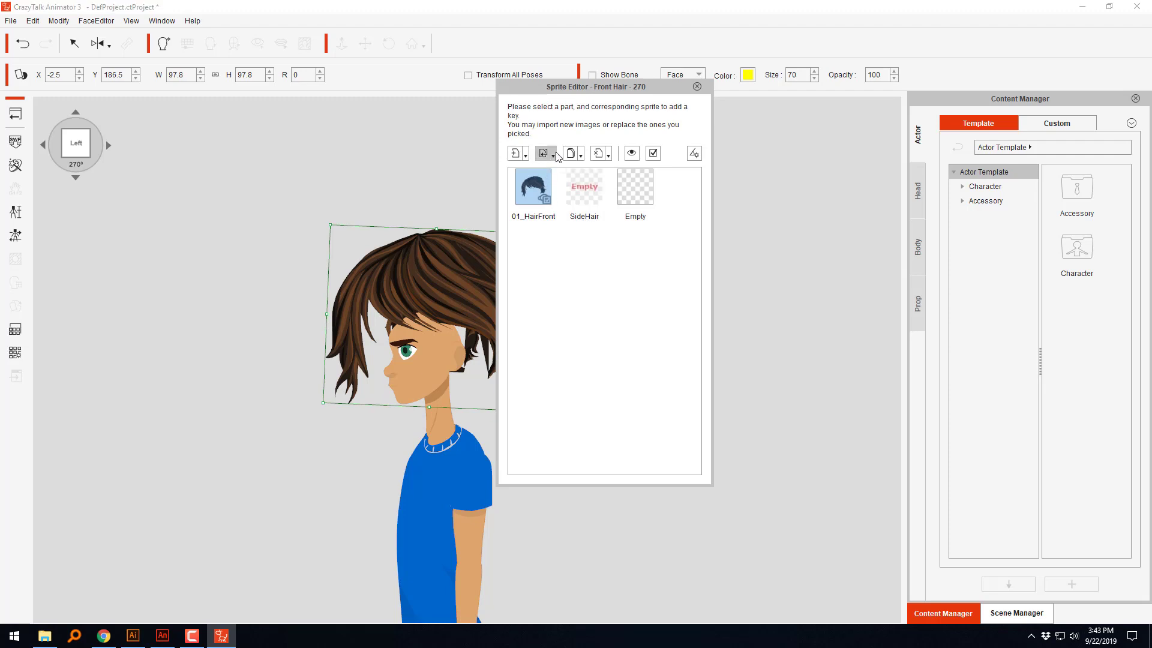
pyautogui.click(577, 191)
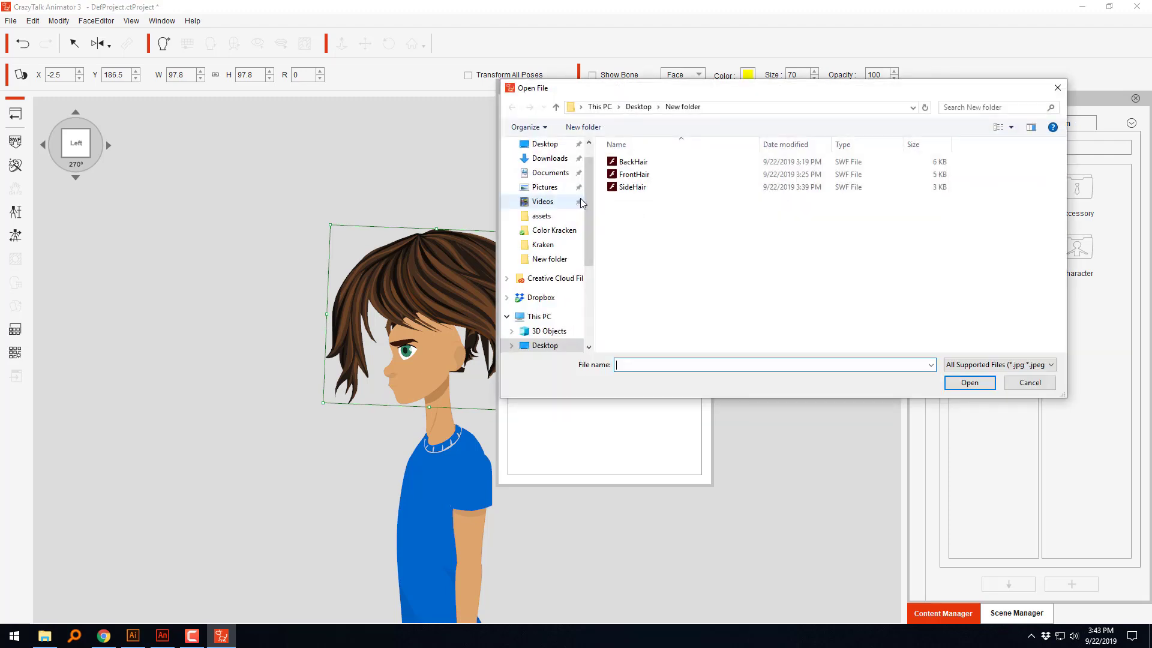
pyautogui.click(637, 187)
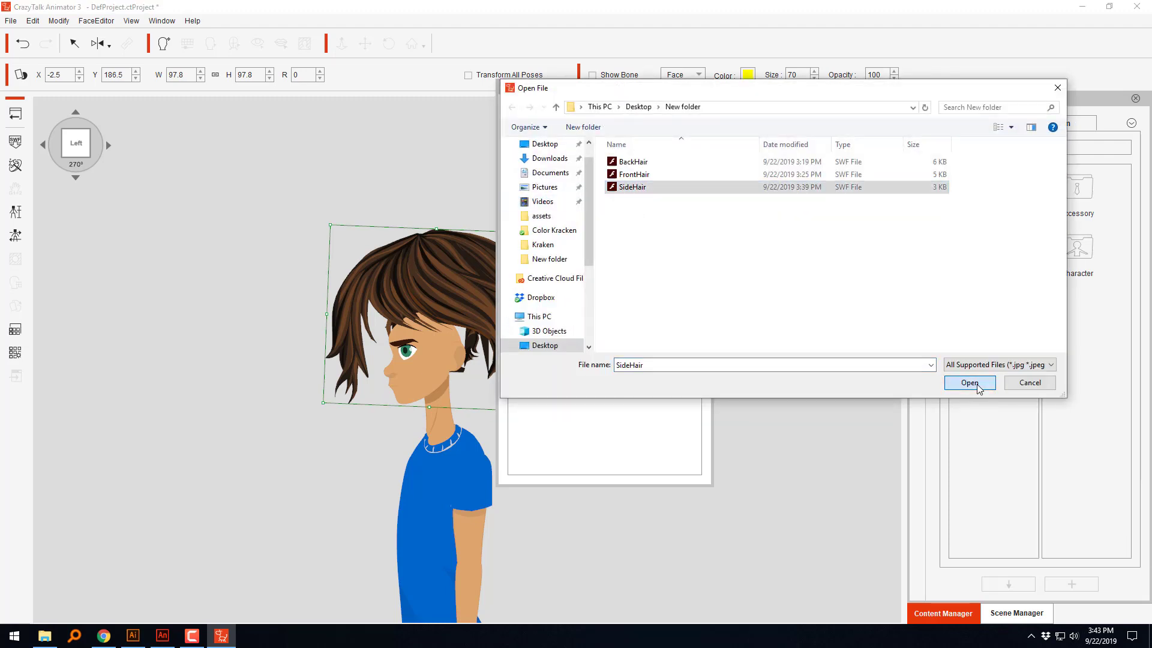
pyautogui.click(978, 387)
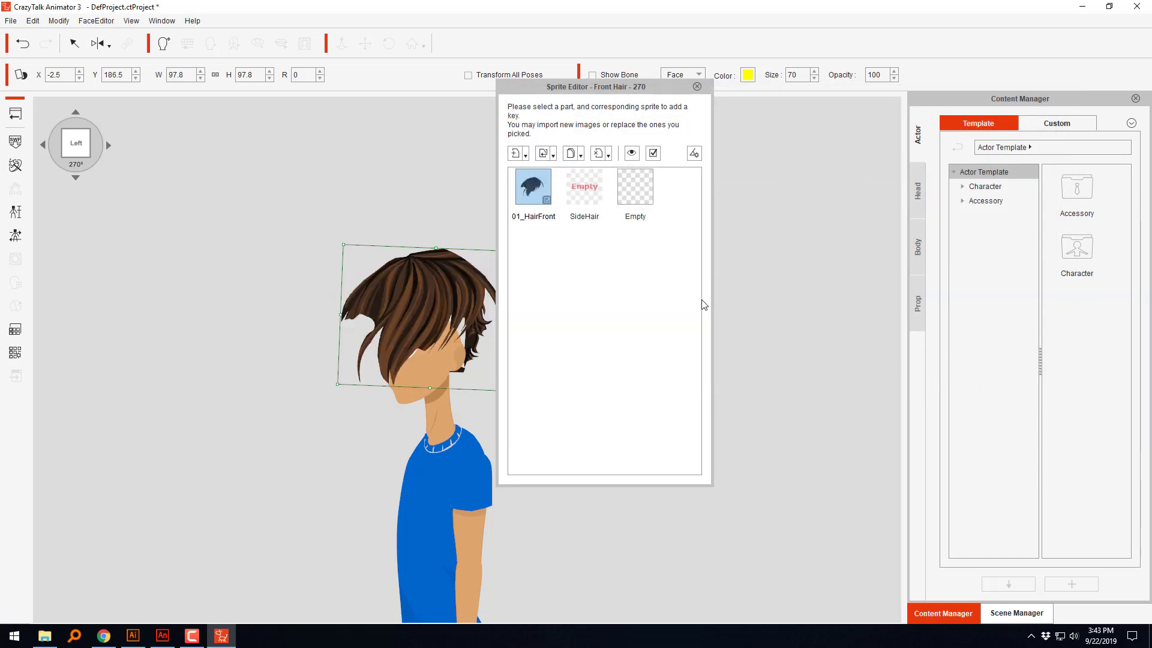
pyautogui.moveTo(554, 91); pyautogui.dragTo(646, 123)
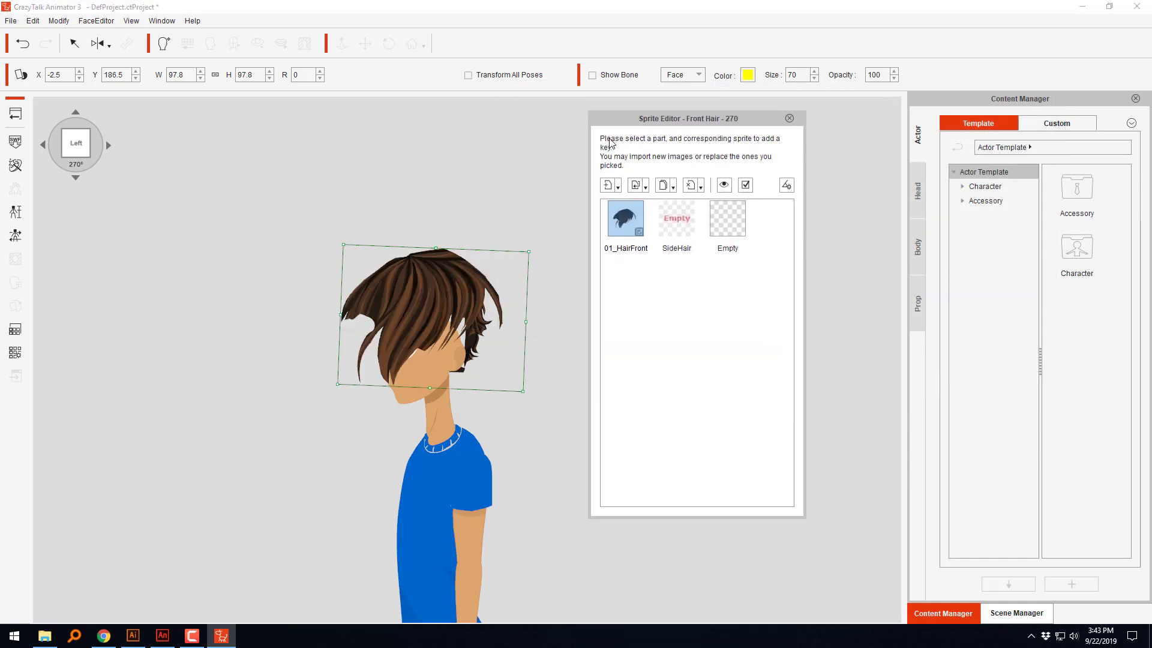
# Step: Lower the front hair on the head to about X -1.1, Y 187.9, check the mirror options, and deselect the hair
pyautogui.moveTo(450, 279); pyautogui.dragTo(453, 285)
pyautogui.click(99, 44)
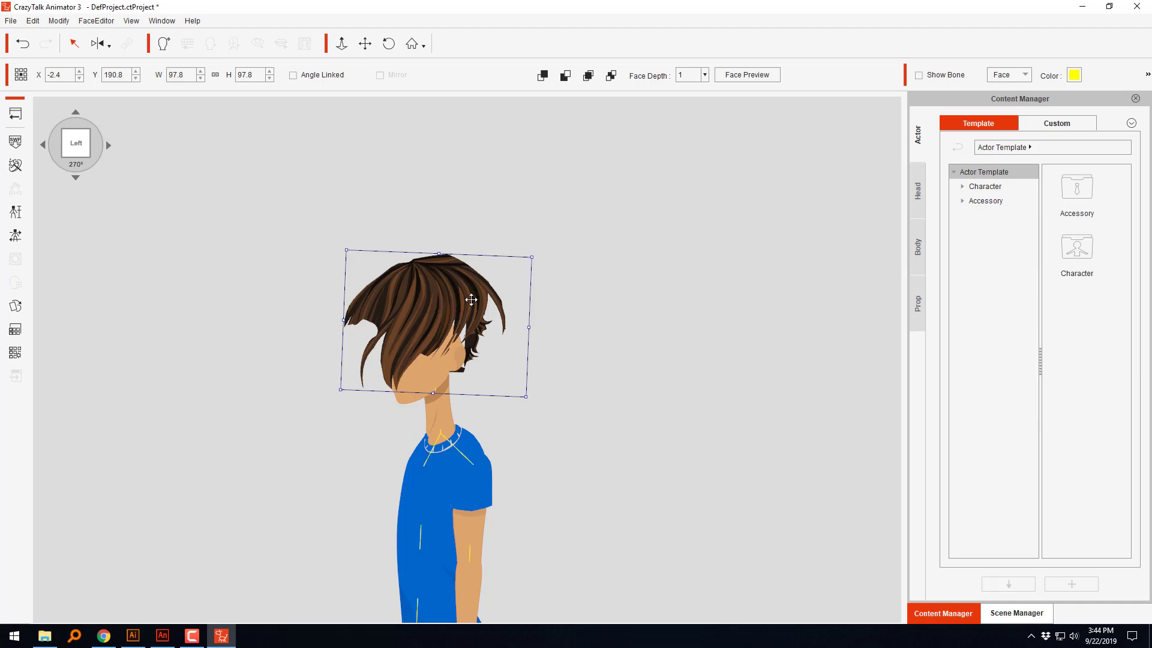
pyautogui.moveTo(456, 303)
pyautogui.mouseDown()
pyautogui.moveTo(584, 303)
pyautogui.moveTo(451, 314)
pyautogui.mouseUp()
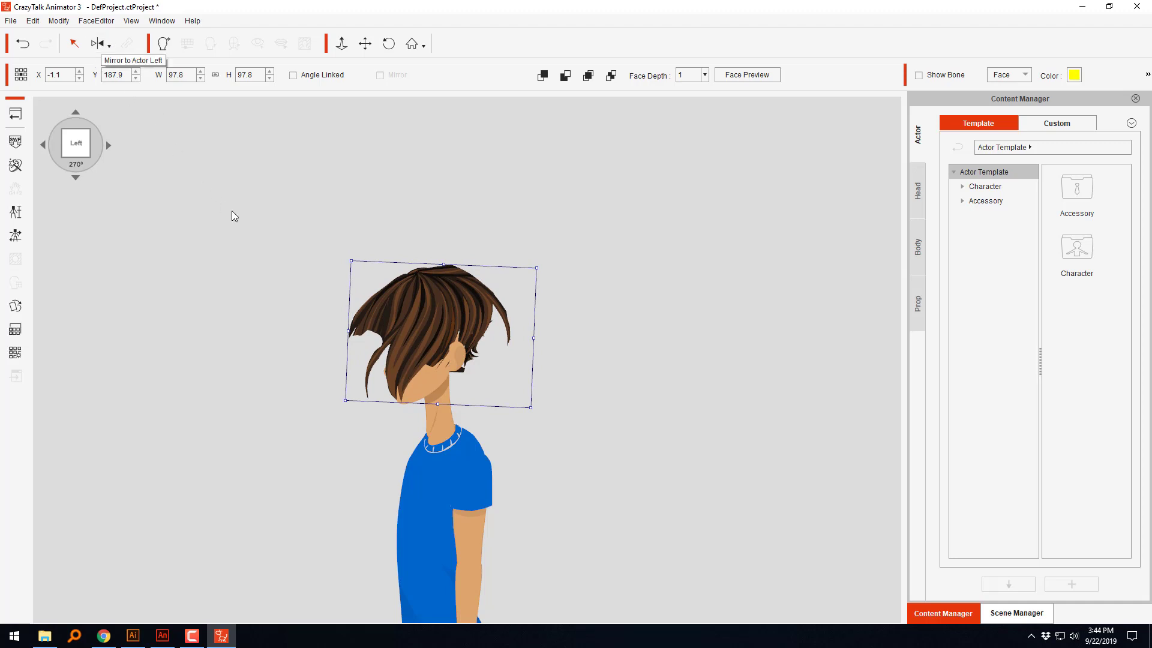
pyautogui.click(111, 46)
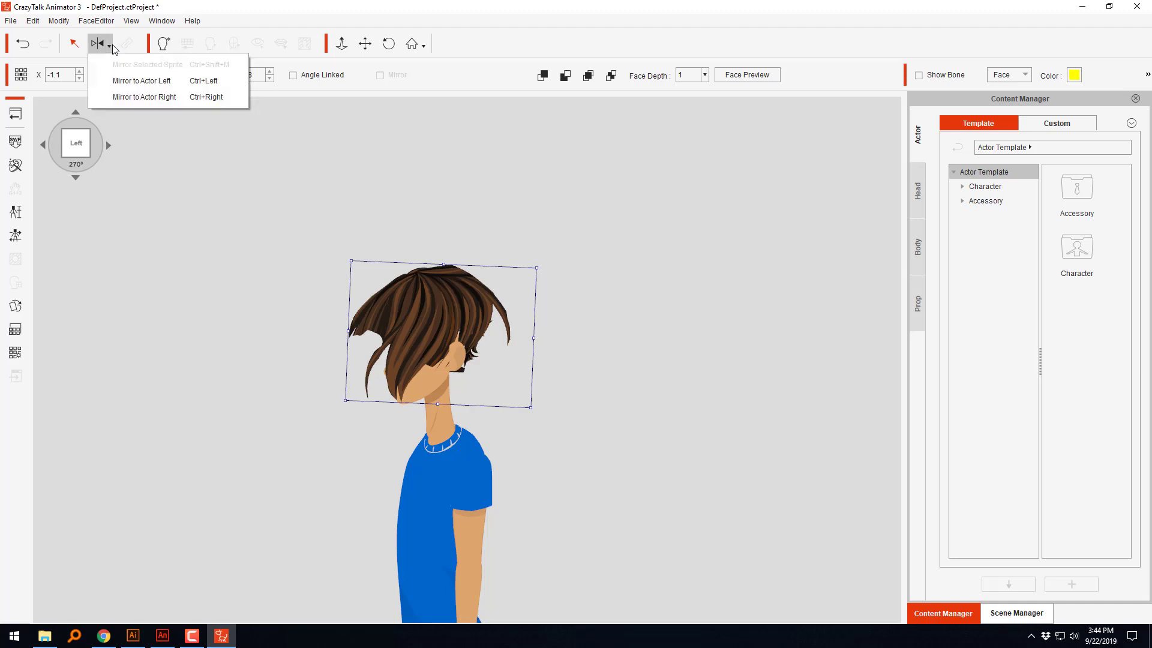
pyautogui.click(237, 214)
pyautogui.click(261, 314)
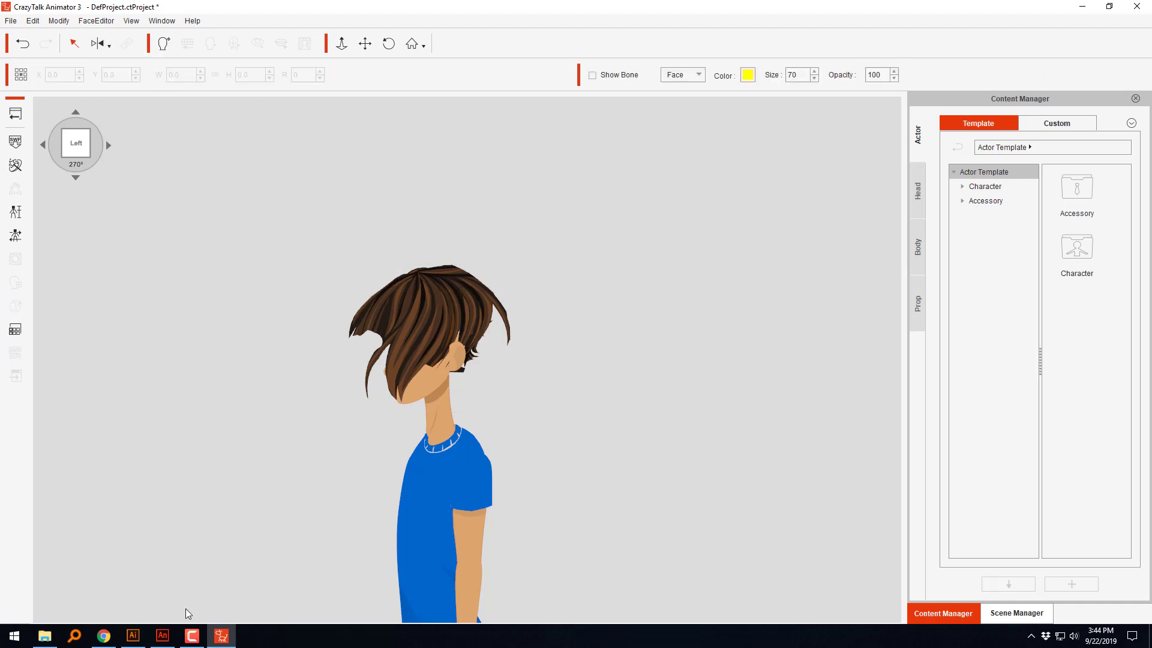
# Step: In Adobe Animate, delete the reference layer Layer_13 and flip the entire hair drawing horizontally
pyautogui.click(162, 635)
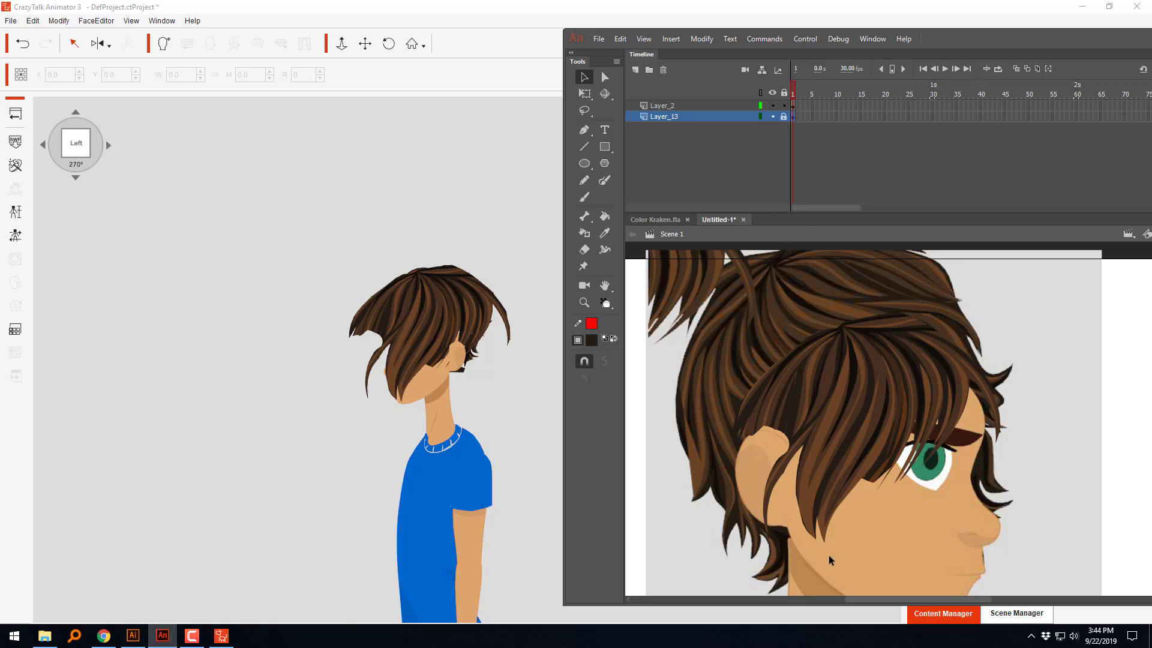
pyautogui.click(840, 436)
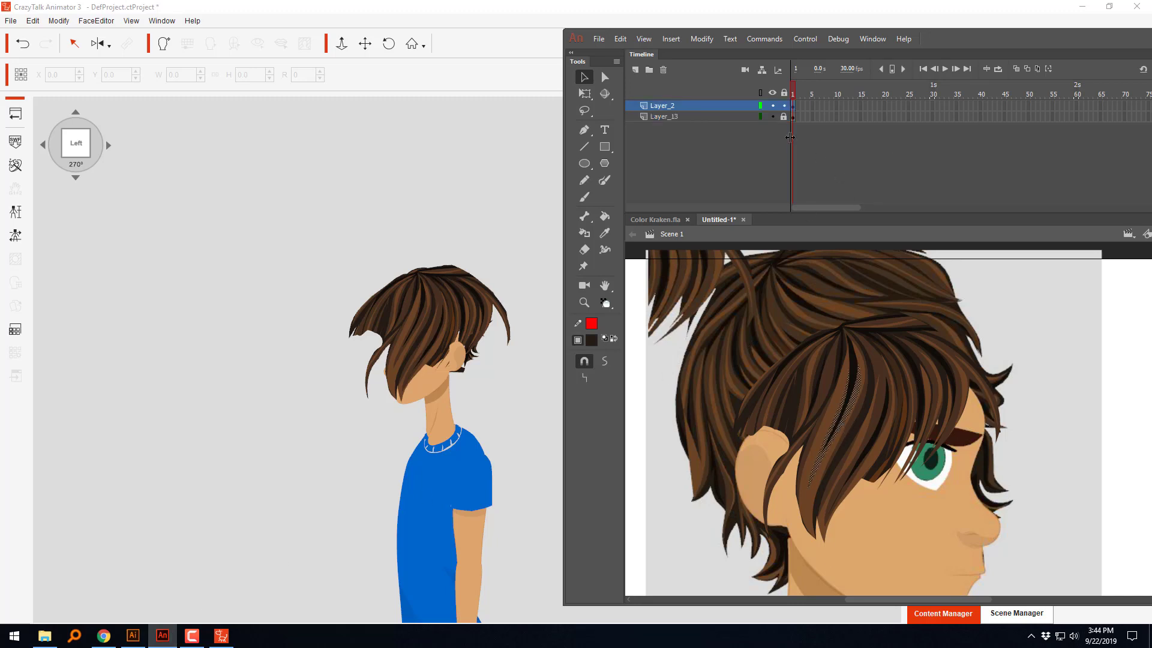
pyautogui.click(743, 116)
pyautogui.click(665, 71)
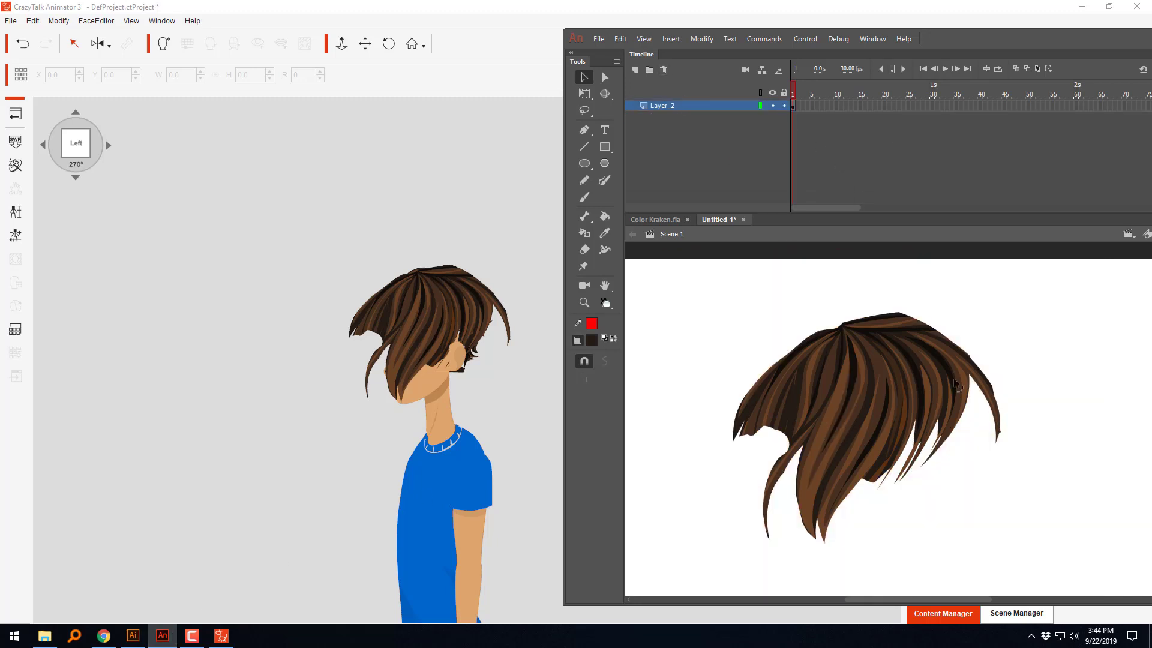
pyautogui.moveTo(1058, 294); pyautogui.dragTo(694, 596)
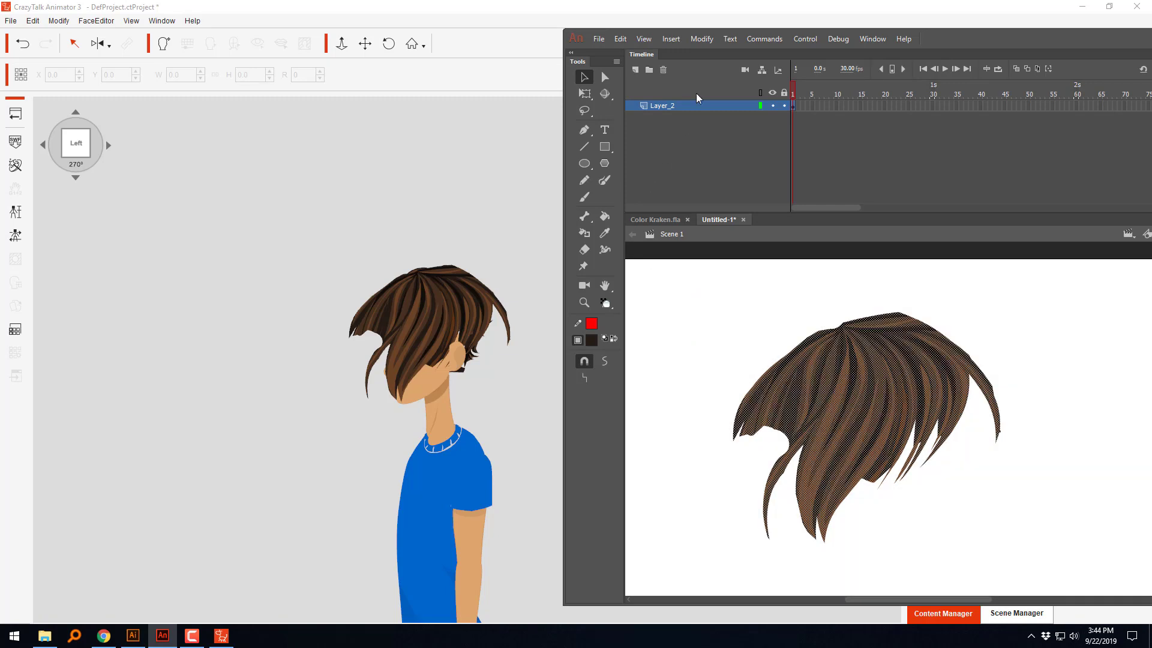
pyautogui.click(702, 40)
pyautogui.moveTo(737, 190)
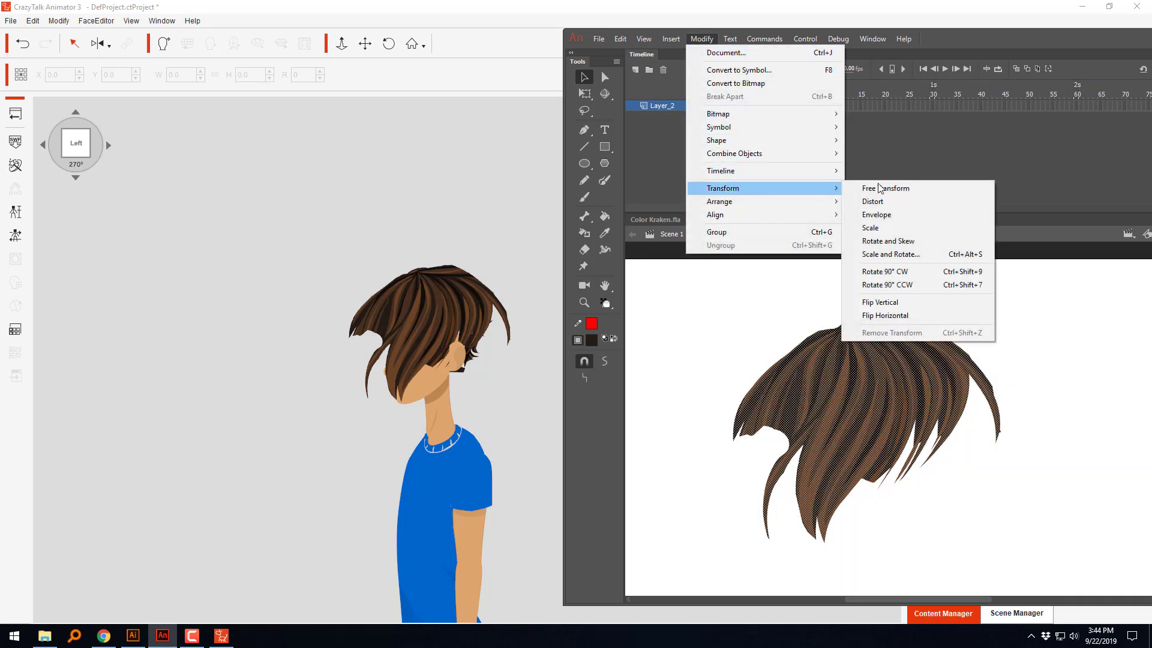
pyautogui.click(892, 321)
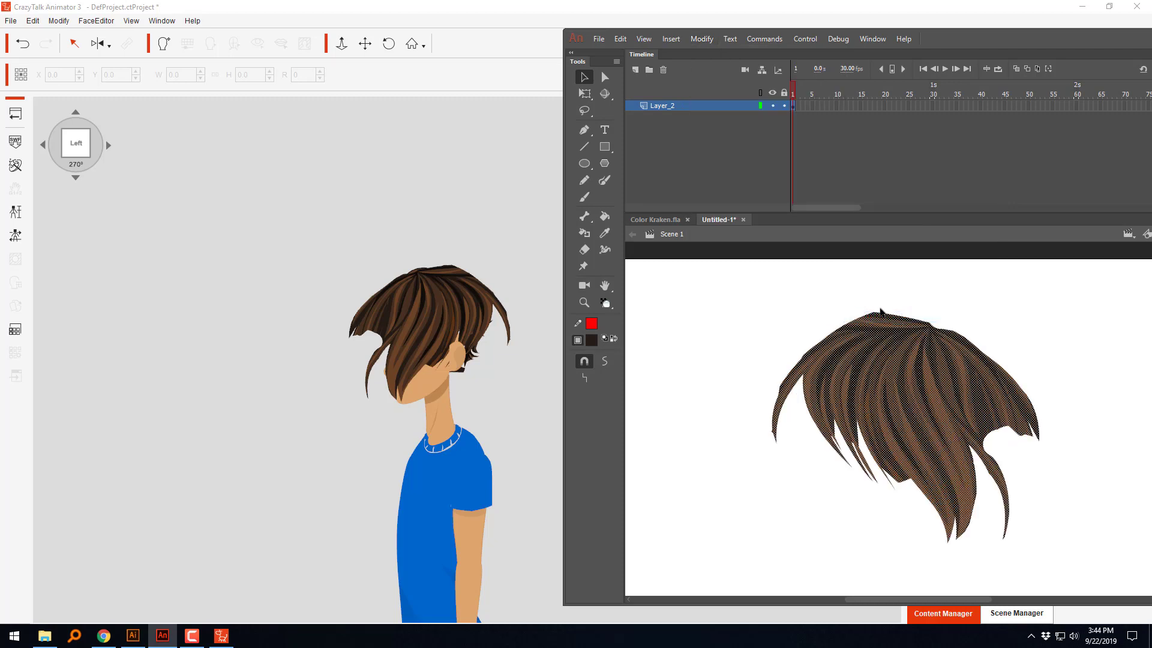
# Step: Export the flipped hair as an SWF movie named SideHair02 in New folder
pyautogui.hotkey('ctrl', 'alt', 'shift', 's')
pyautogui.click(701, 137)
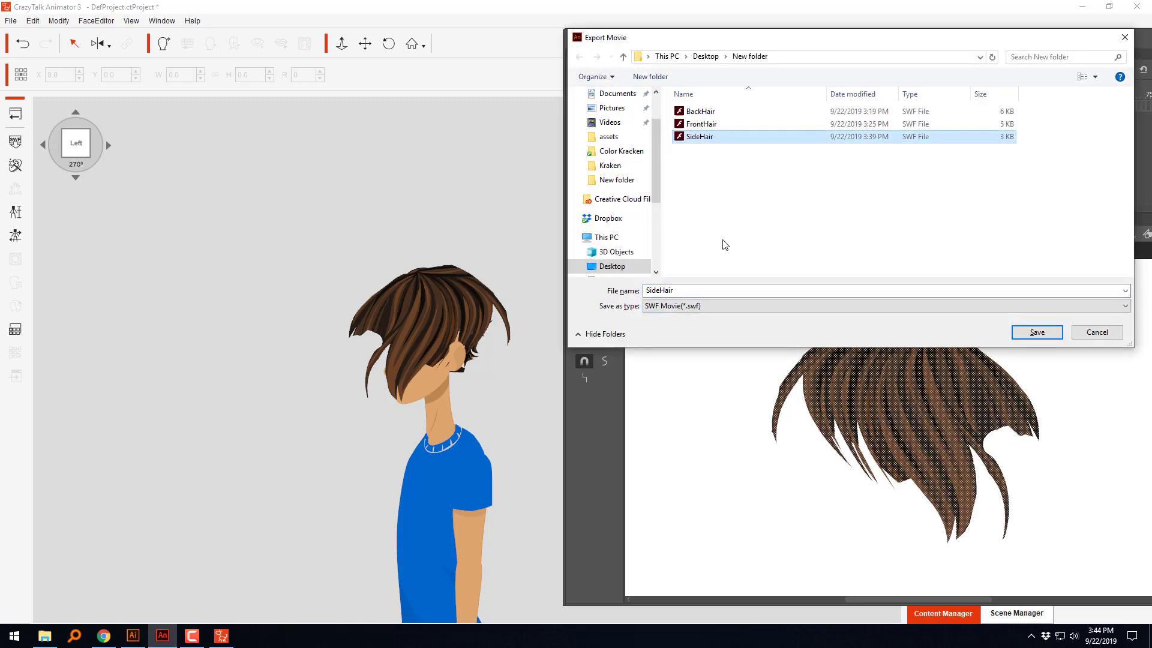
pyautogui.doubleClick(709, 291)
pyautogui.click(707, 292)
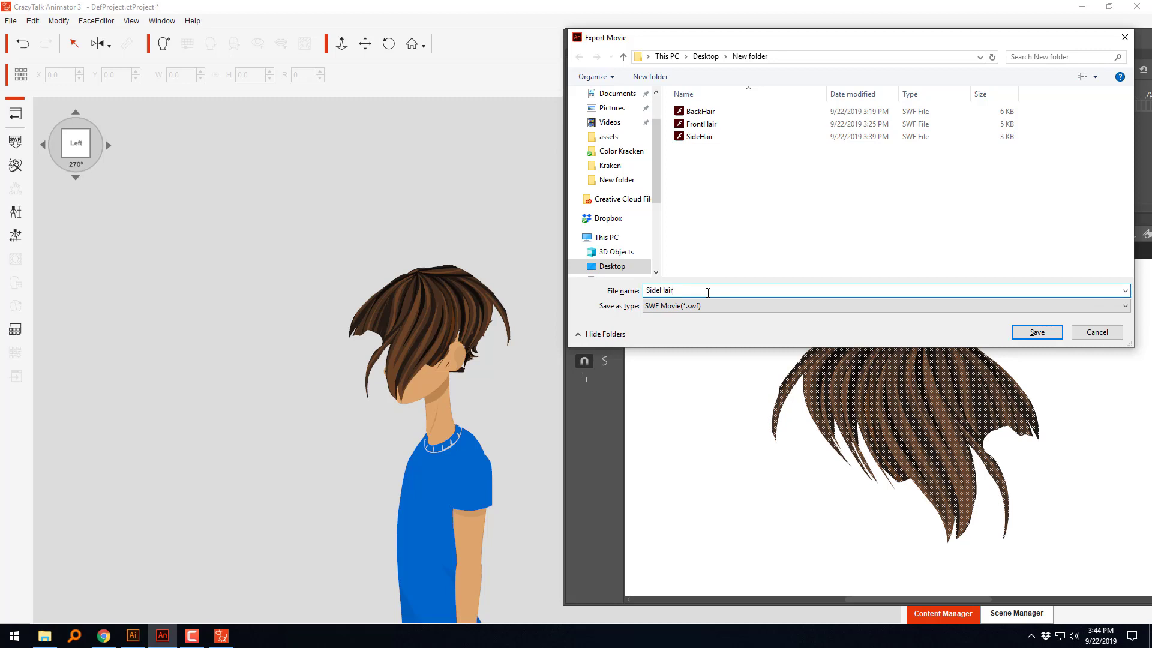
pyautogui.press('Return')
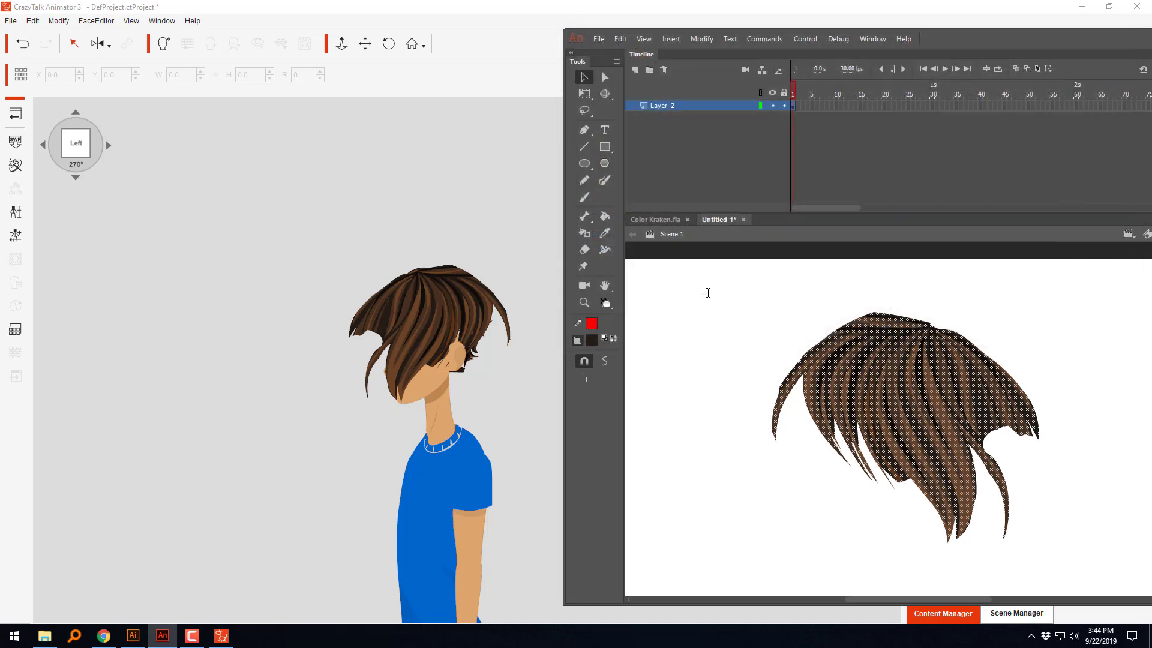
# Step: Back in CrazyTalk Animator, replace the front hair's 01_HairFront sprite with SideHair02
pyautogui.click(382, 312)
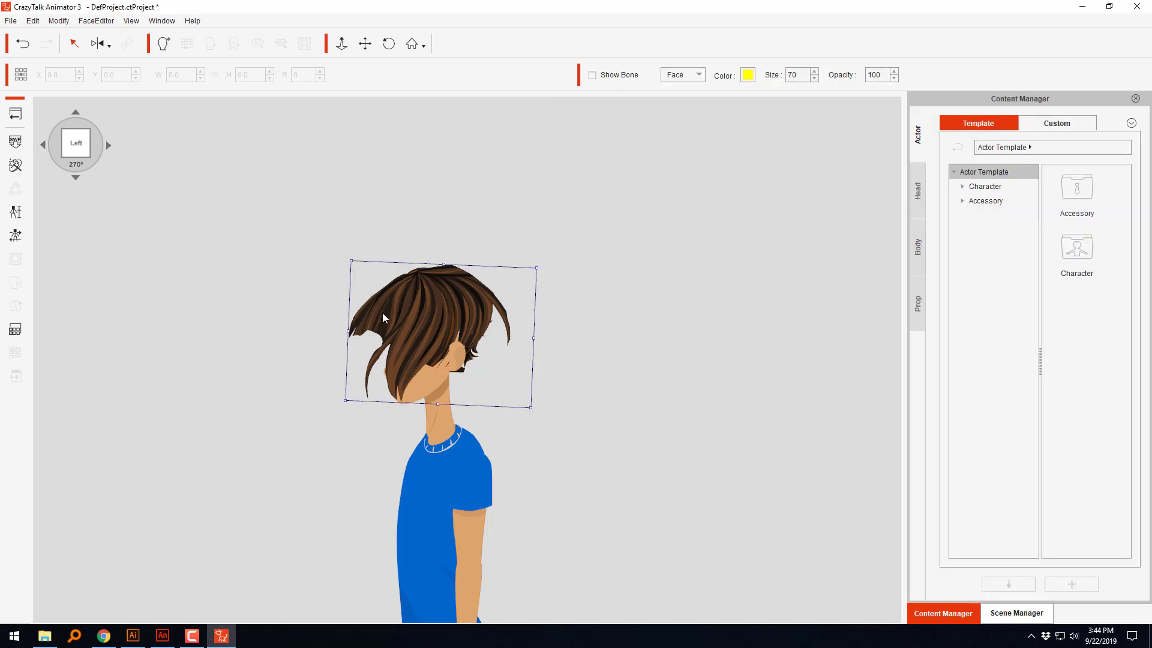
pyautogui.click(17, 306)
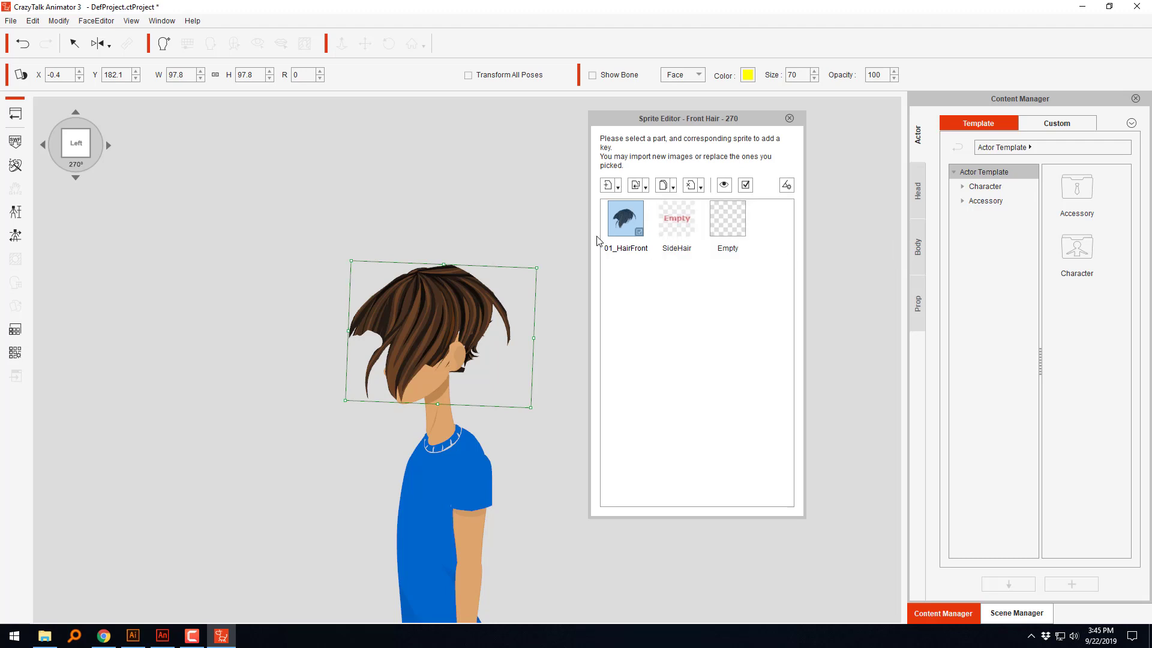
pyautogui.click(651, 307)
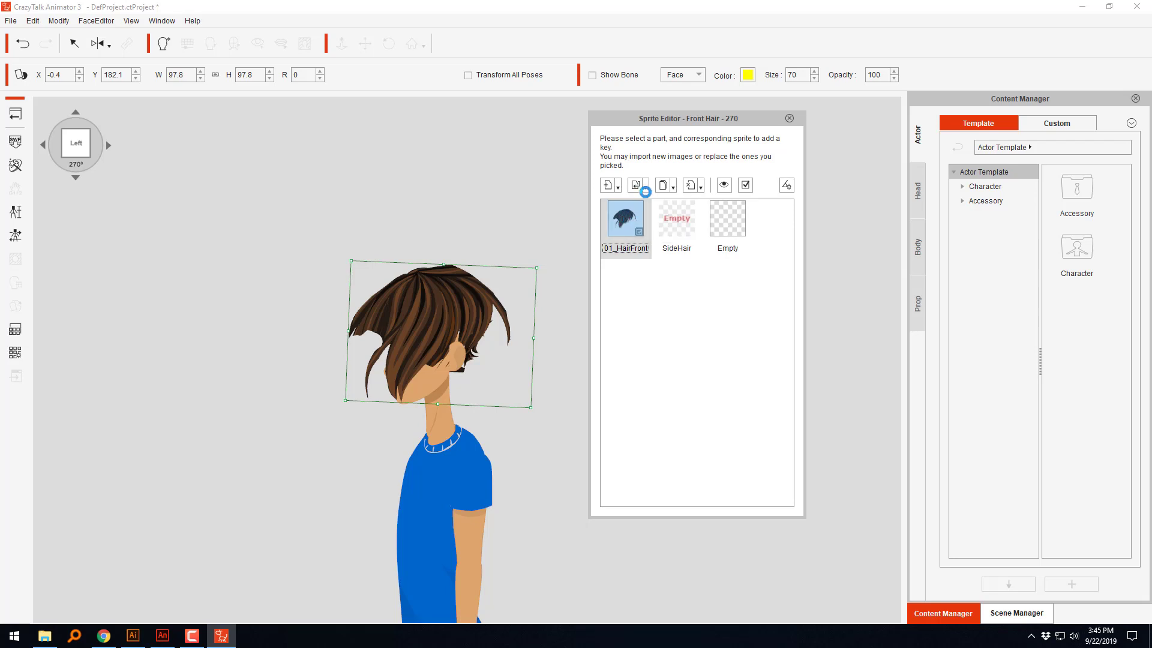
pyautogui.click(644, 187)
pyautogui.click(664, 223)
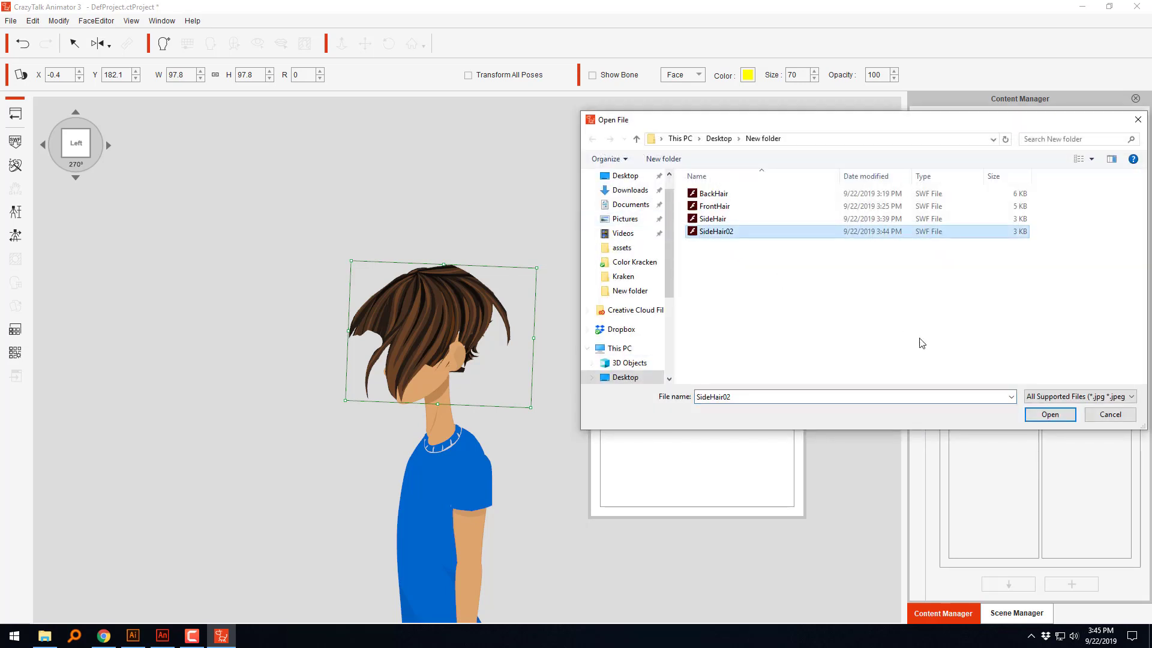
pyautogui.click(1045, 414)
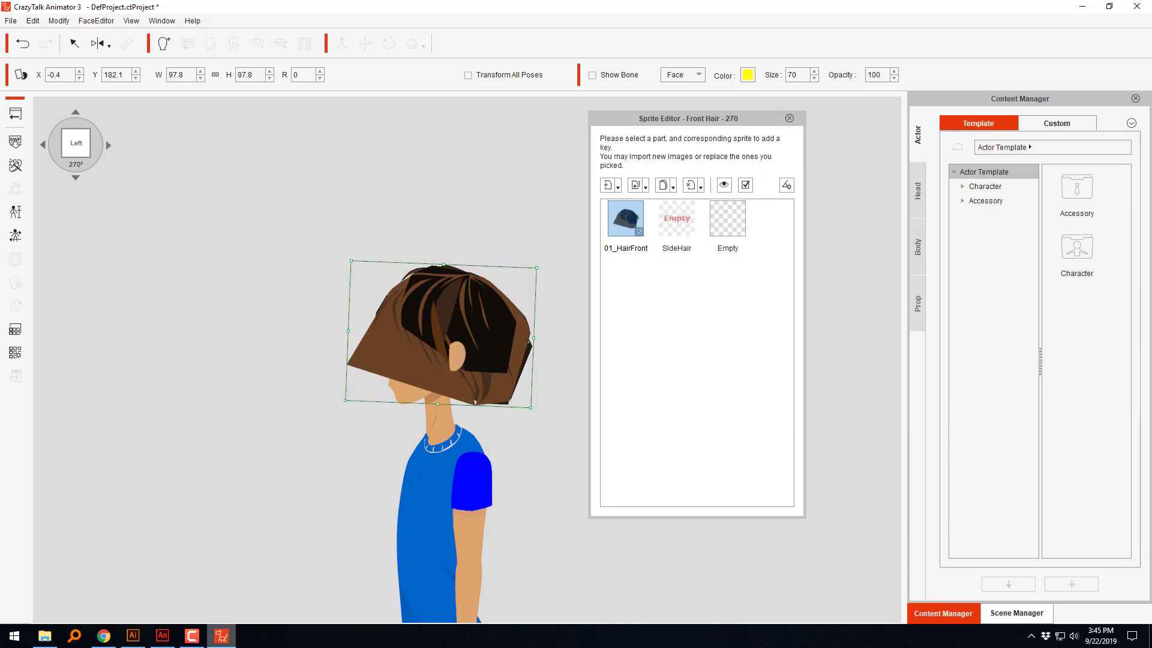
# Step: Return to Adobe Animate, smooth the entire flipped hair artwork three times, and deselect it
pyautogui.click(162, 635)
pyautogui.moveTo(1102, 287)
pyautogui.mouseDown()
pyautogui.moveTo(943, 509)
pyautogui.moveTo(633, 594)
pyautogui.mouseUp()
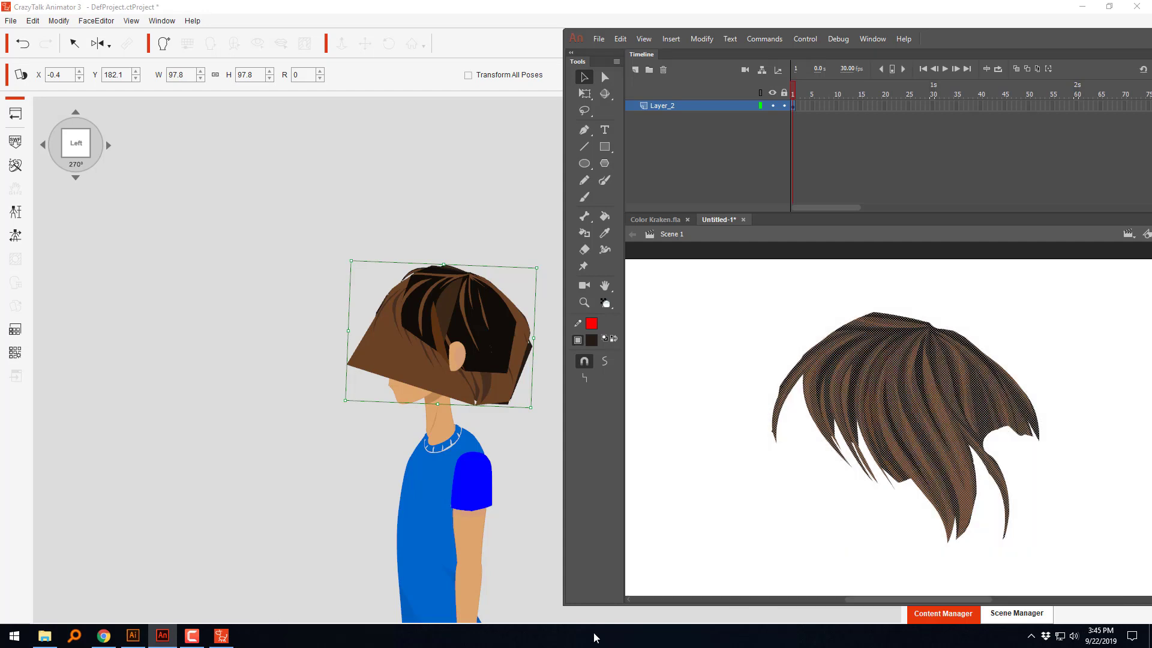
pyautogui.click(604, 362)
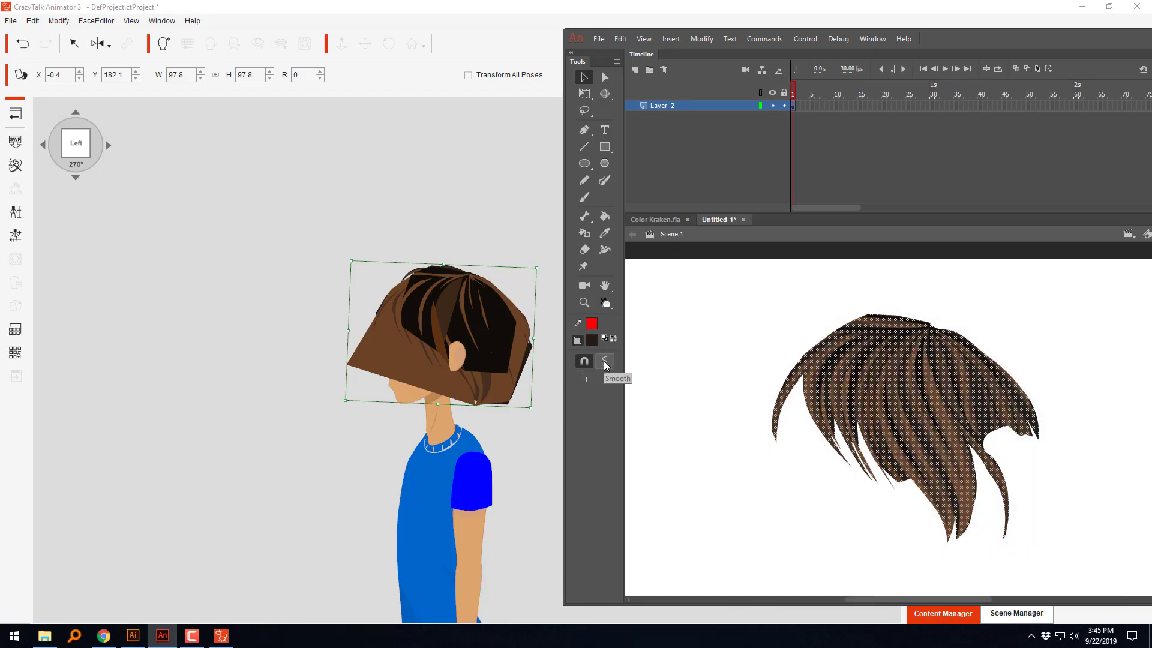
pyautogui.click(604, 362)
pyautogui.click(604, 361)
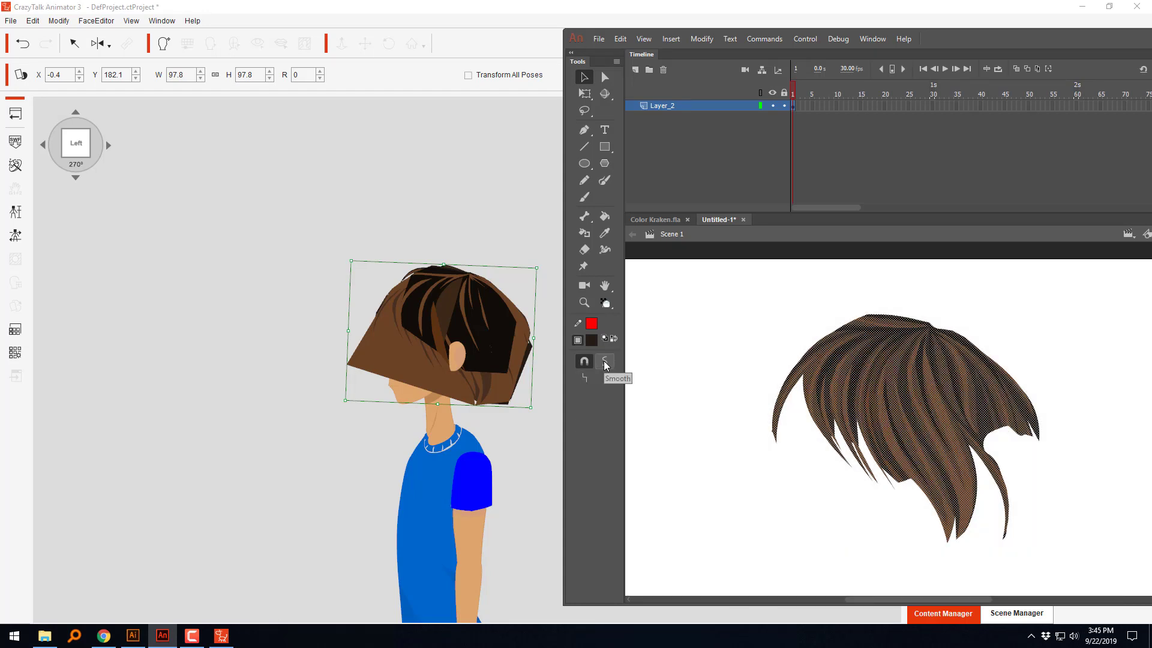
pyautogui.click(686, 339)
# Step: Export the smoothed hair as an SWF movie, overwriting the existing SideHair02 file
pyautogui.hotkey('ctrl', 'alt', 'shift', 's')
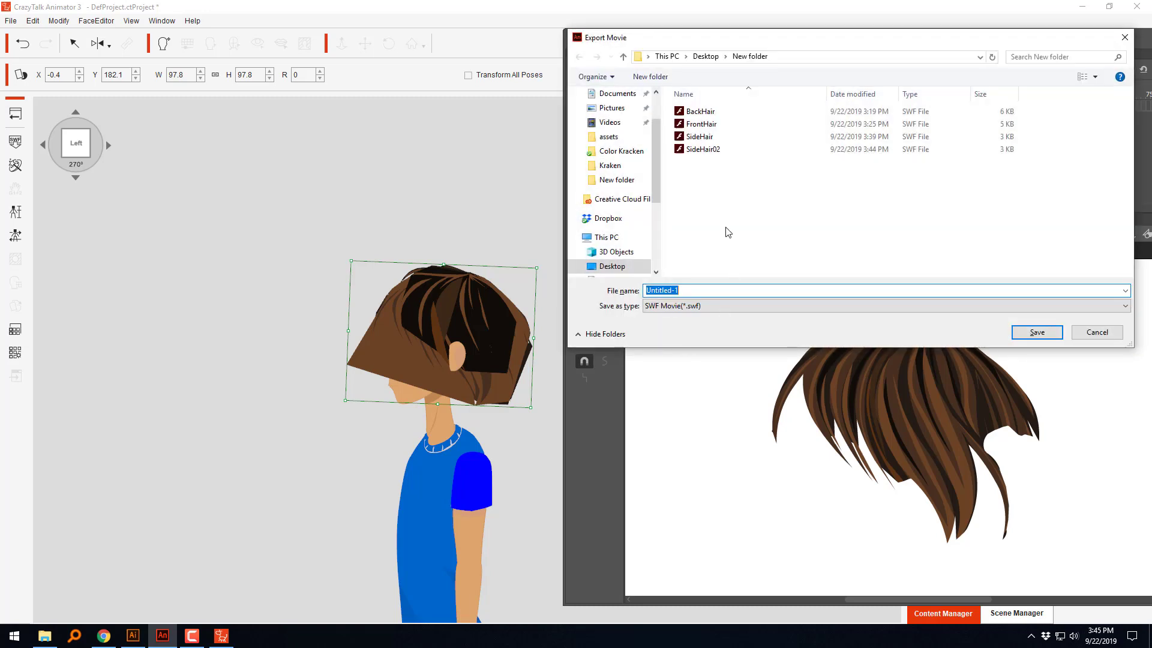
pyautogui.click(703, 149)
pyautogui.click(1030, 331)
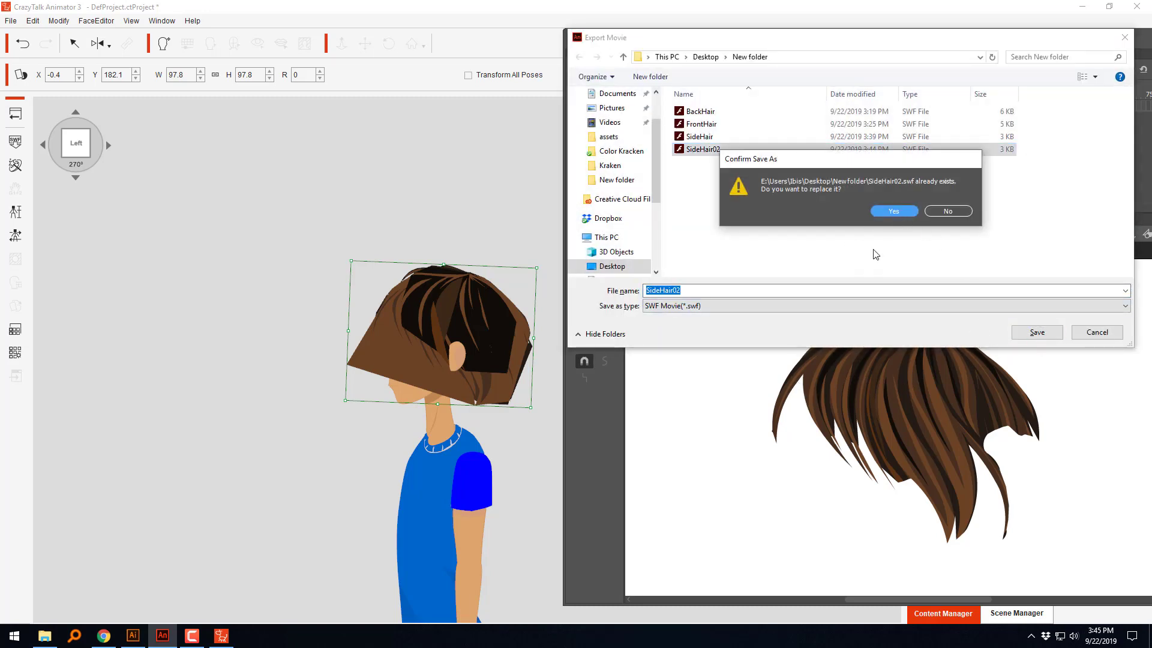
pyautogui.click(877, 211)
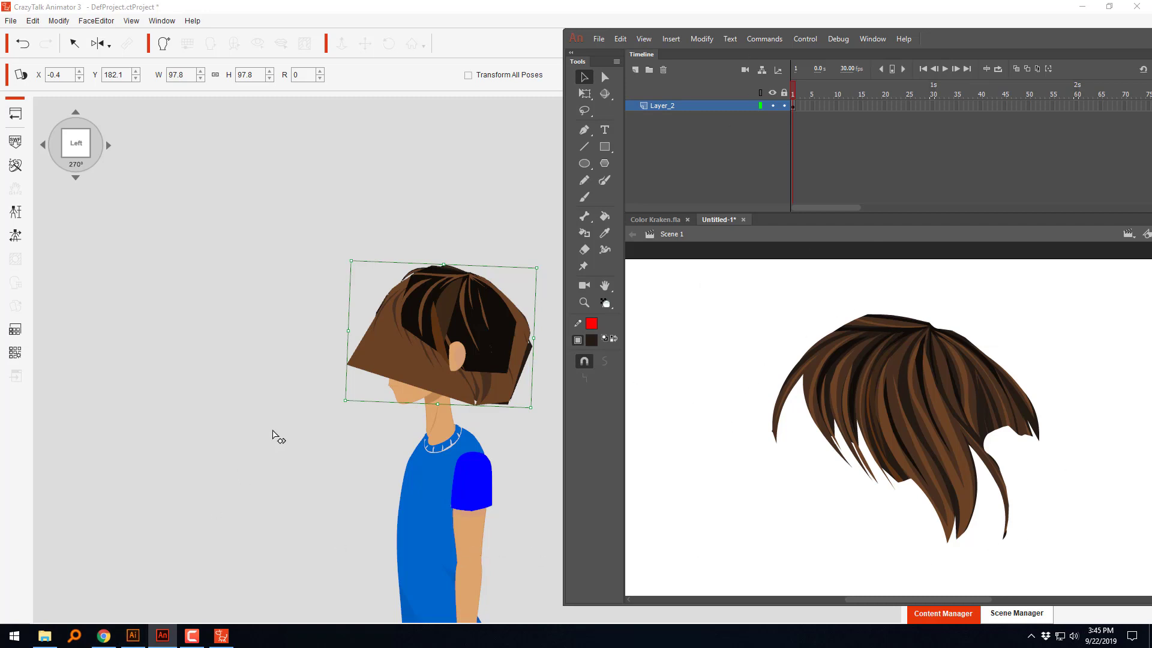
# Step: In CrazyTalk Animator, replace the 01_HairFront sprite with the re-exported SideHair02 and shift it to about X -2.0, Y 182.6
pyautogui.doubleClick(378, 342)
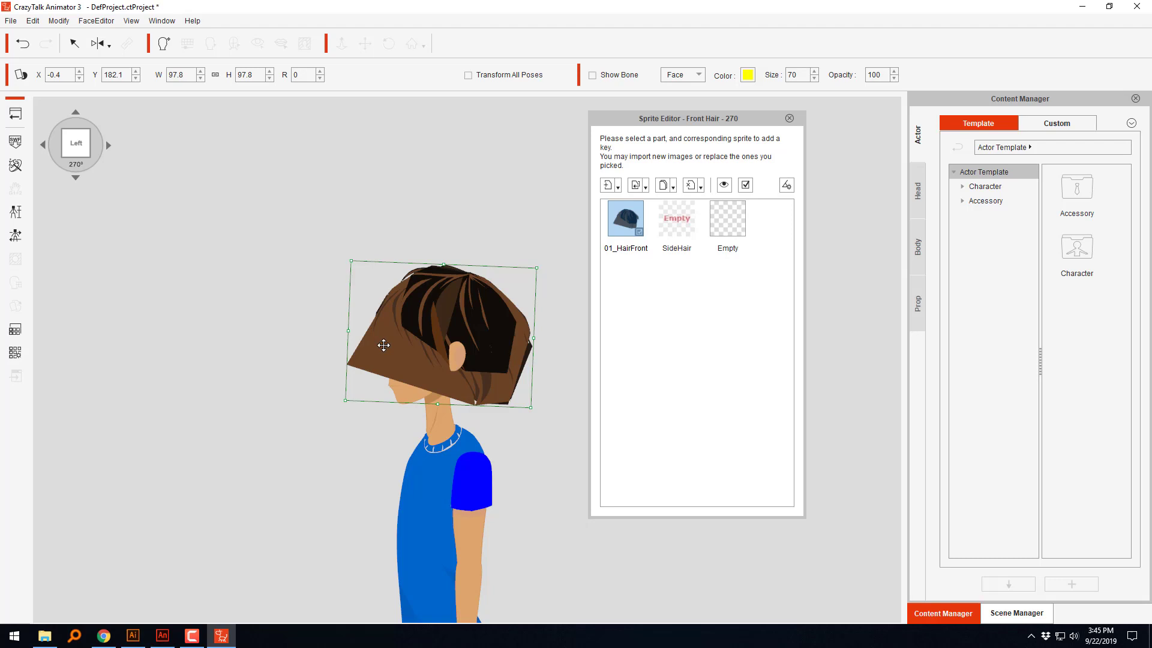
pyautogui.click(646, 188)
pyautogui.click(659, 222)
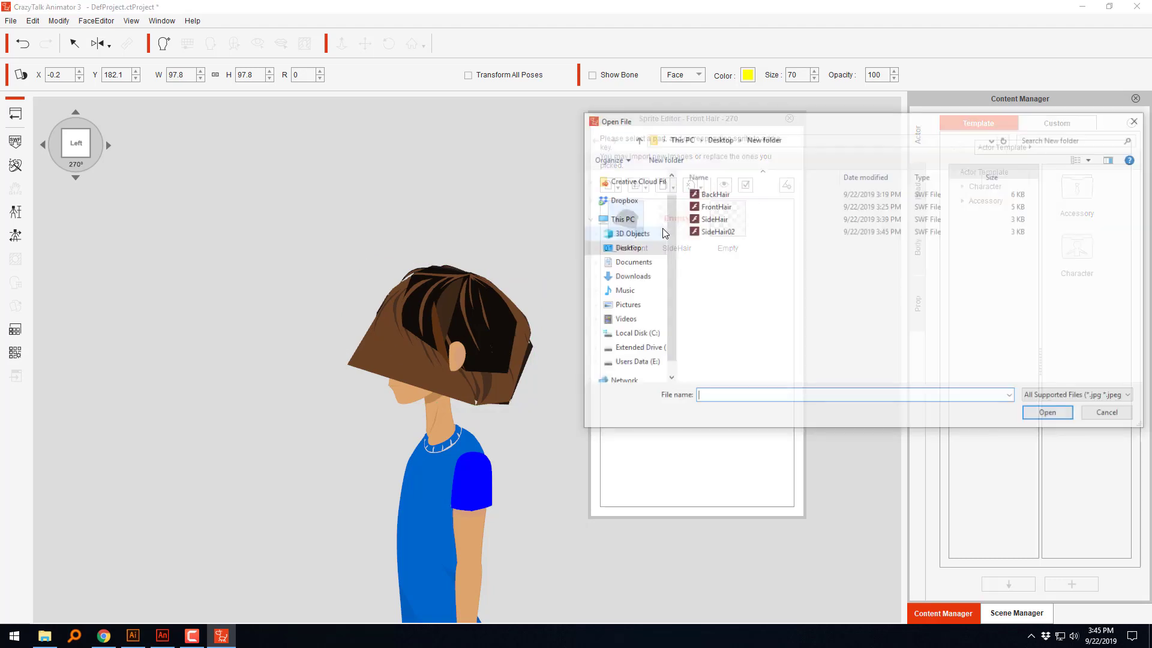
pyautogui.click(695, 232)
pyautogui.click(1045, 418)
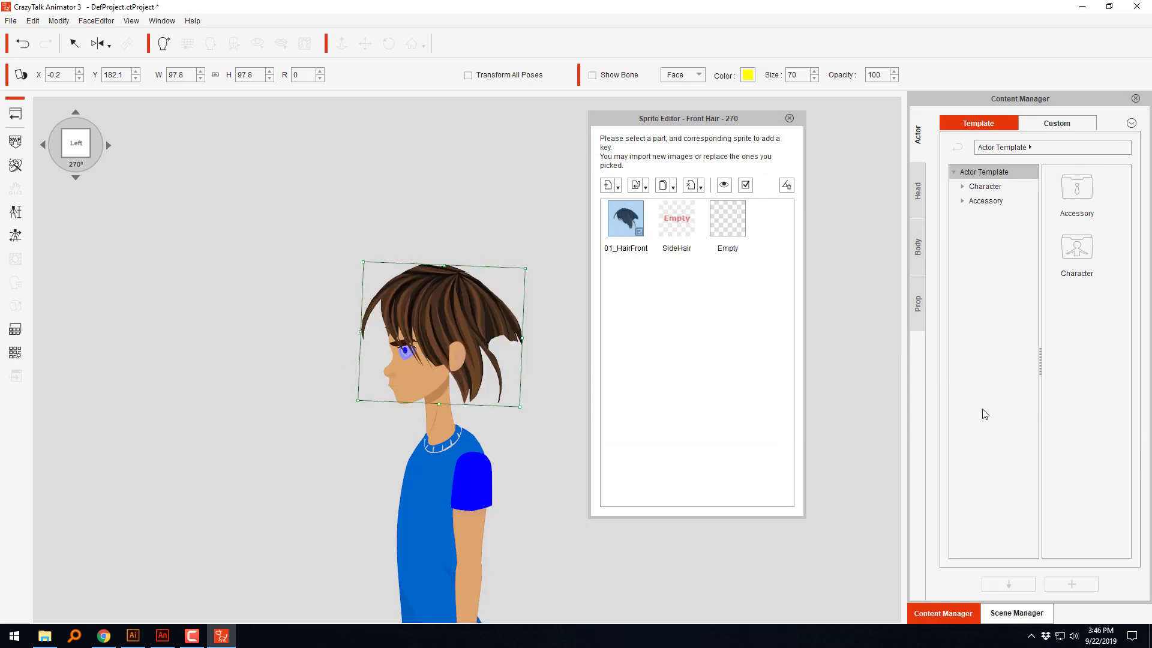
pyautogui.moveTo(438, 317)
pyautogui.mouseDown()
pyautogui.moveTo(448, 301)
pyautogui.moveTo(435, 317)
pyautogui.mouseUp()
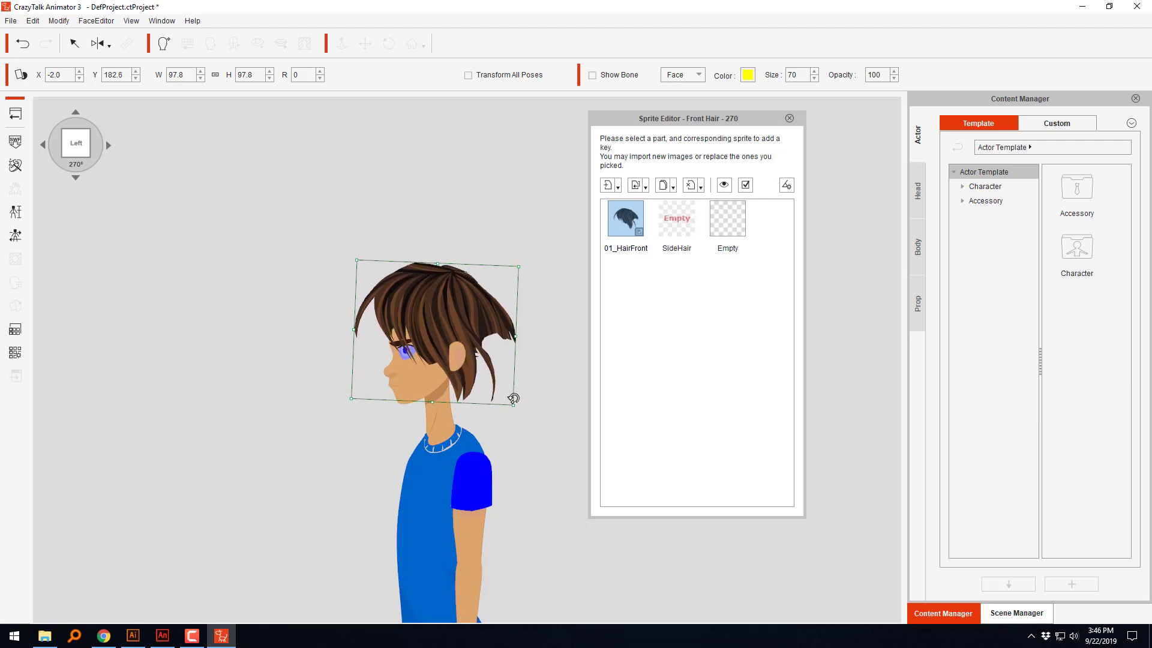
# Step: Shrink the front hair in the 270° view to about 53.9 and shift it to about X -3.3, Y 180.5
pyautogui.moveTo(514, 404); pyautogui.dragTo(484, 378)
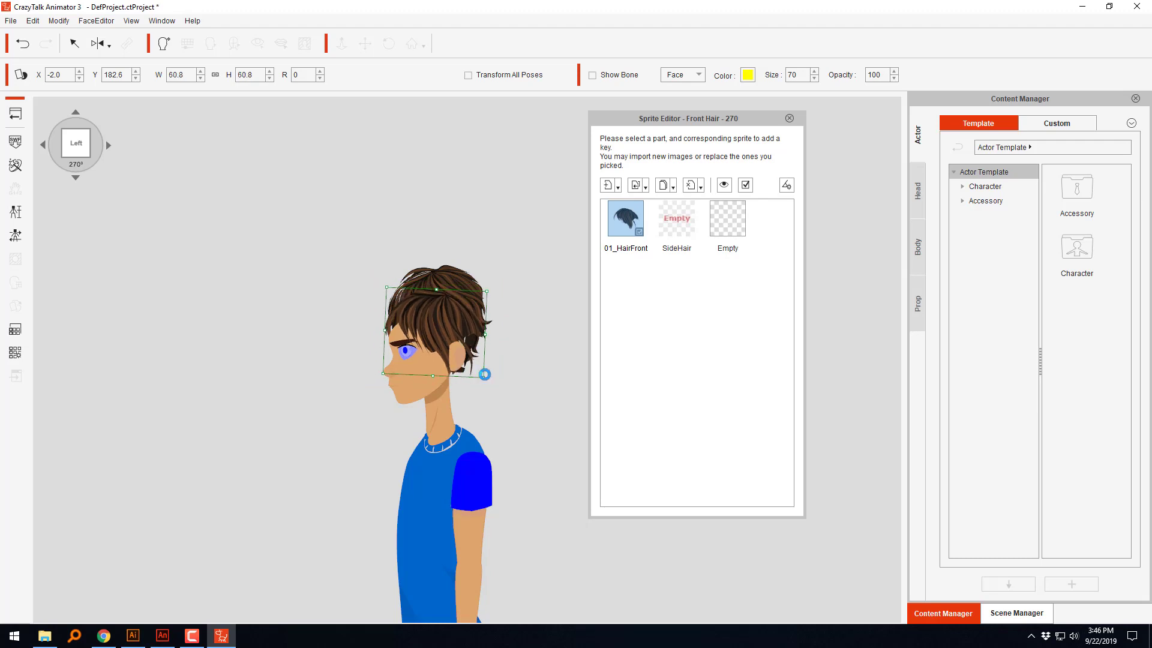
pyautogui.moveTo(451, 321); pyautogui.dragTo(446, 329)
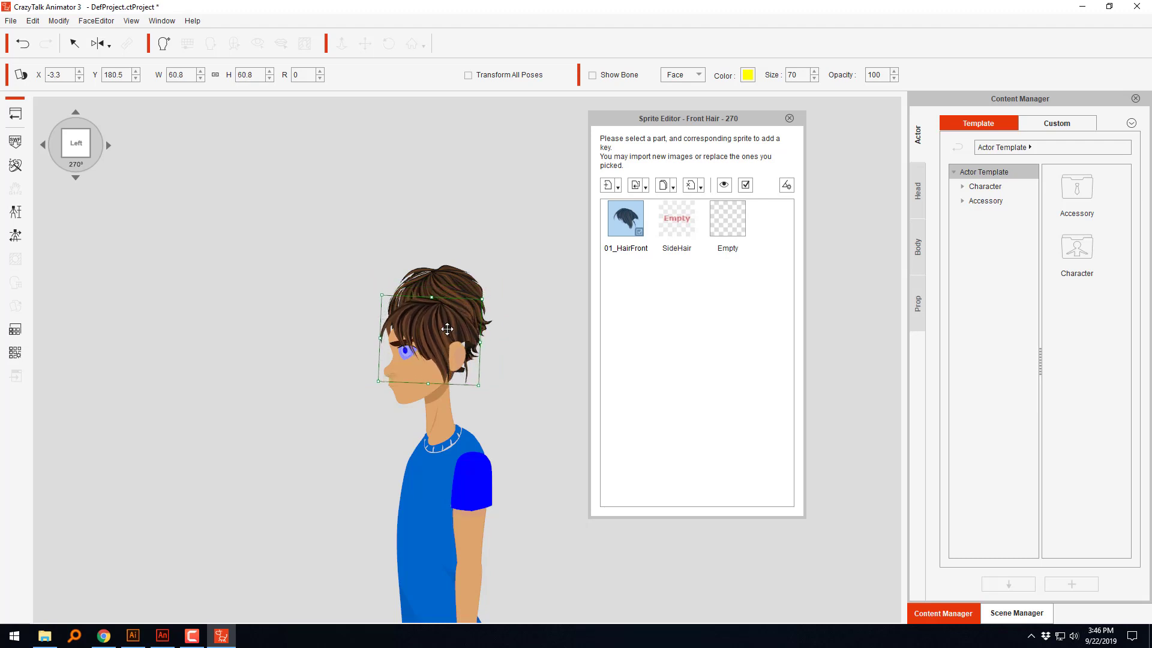
pyautogui.moveTo(480, 383); pyautogui.dragTo(474, 379)
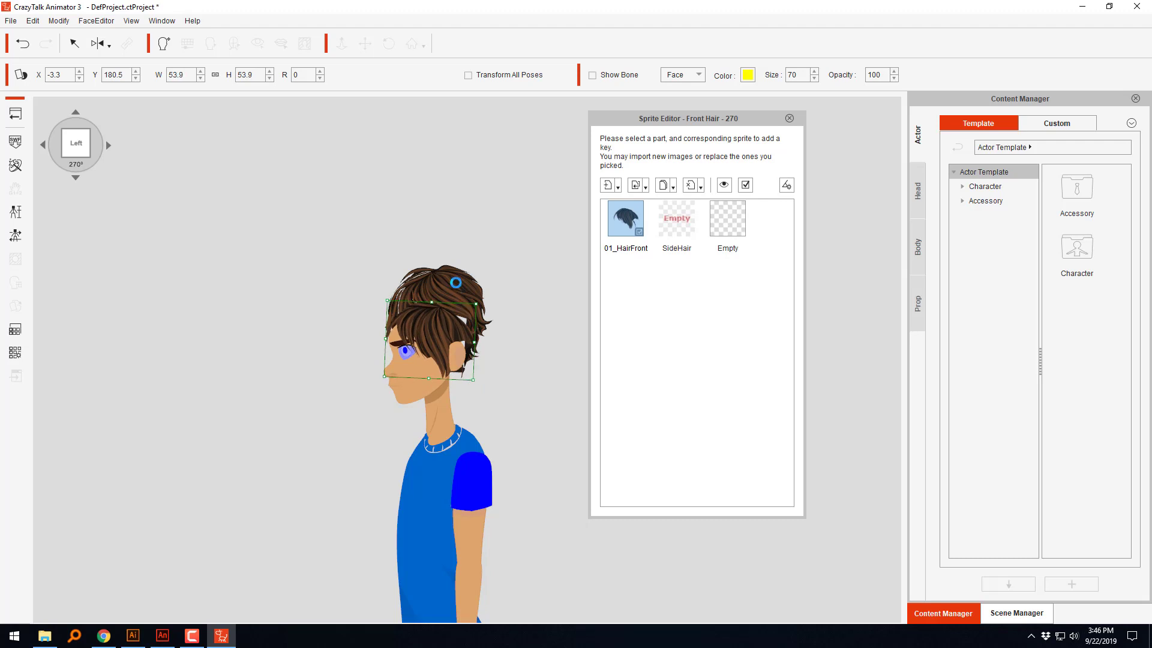
# Step: Move the back hair down over the head to about X -3.8, Y 178.7 and rotate it to about 10
pyautogui.click(456, 282)
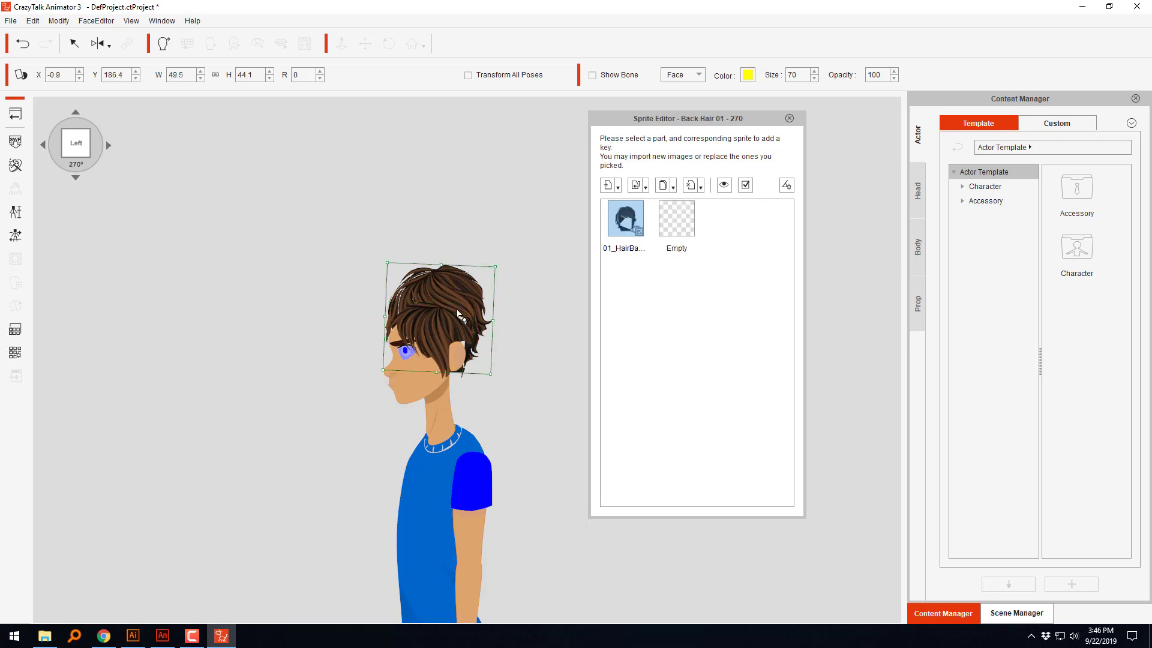
pyautogui.moveTo(454, 286); pyautogui.dragTo(442, 312)
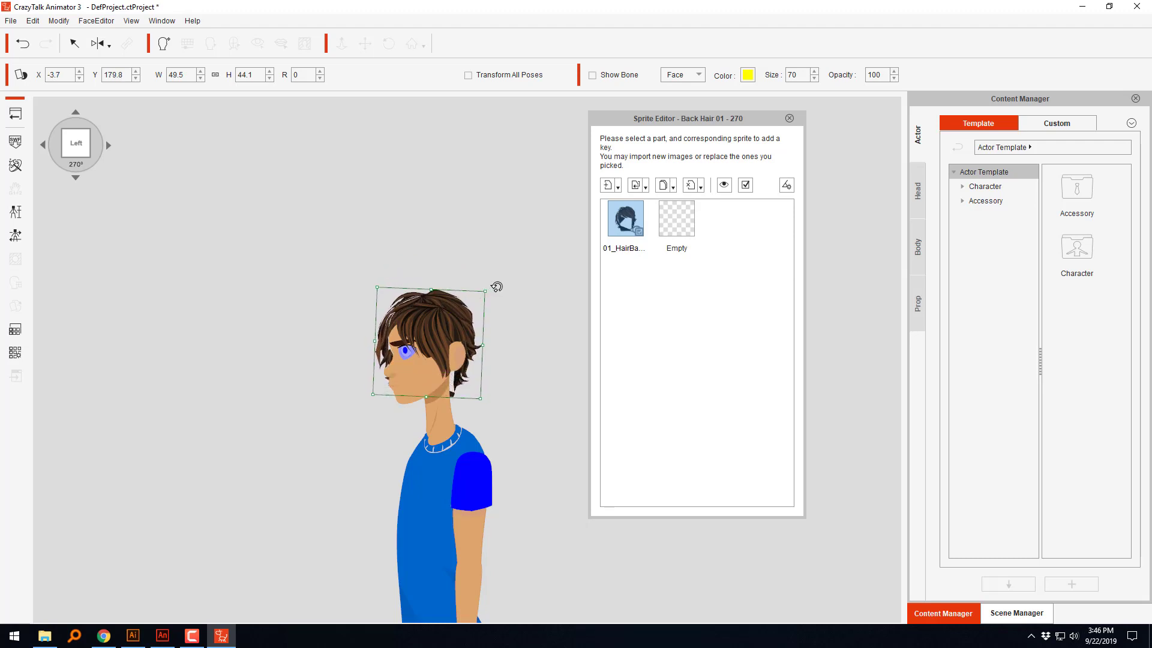
pyautogui.moveTo(496, 285); pyautogui.dragTo(463, 307)
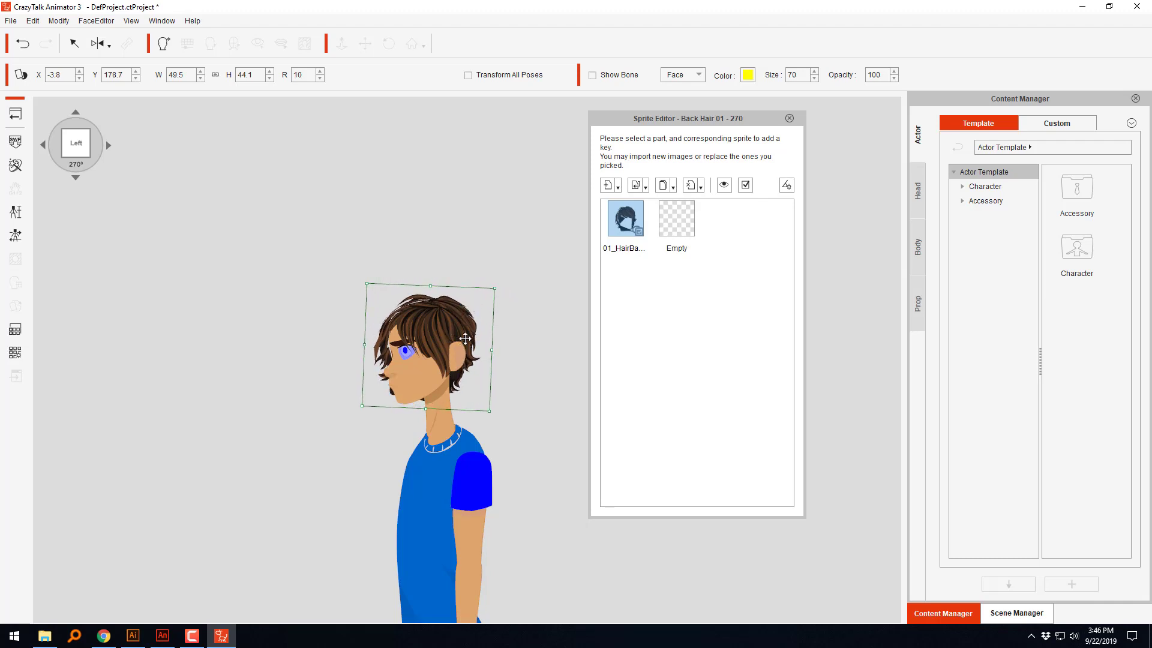
pyautogui.click(507, 334)
pyautogui.scroll(3, 496, 362)
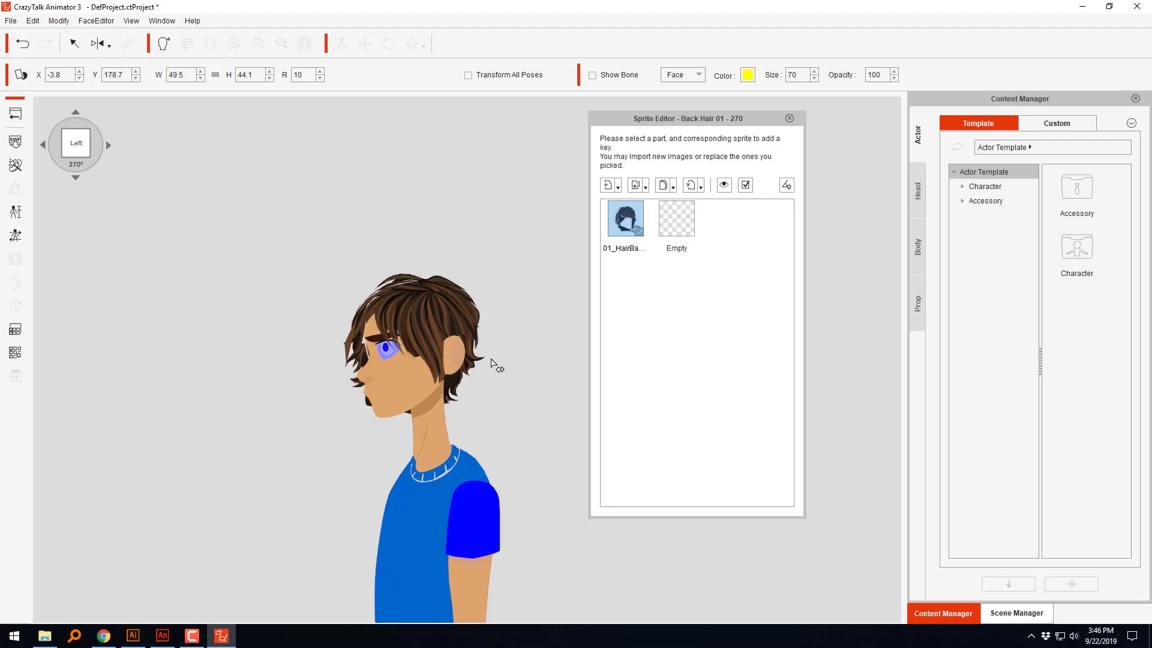
# Step: Refine the back hair to about W 50.0, H 41.1 and rotation 20, placing it at about X -3.3, Y 178.6
pyautogui.click(452, 390)
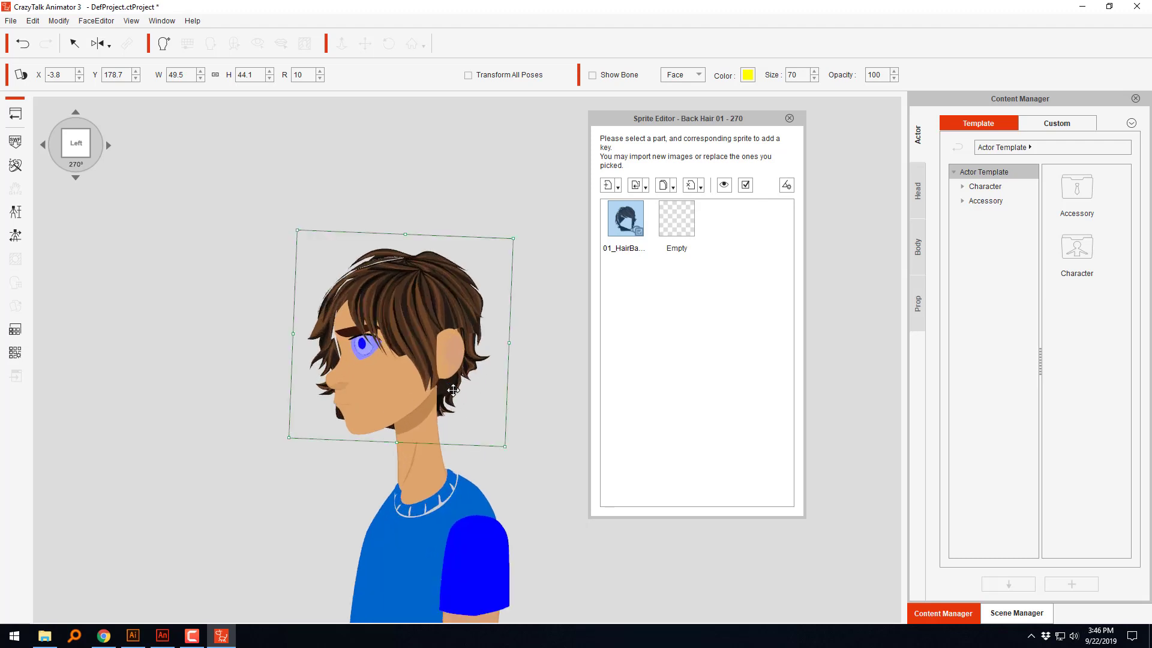
pyautogui.moveTo(505, 445); pyautogui.dragTo(498, 440)
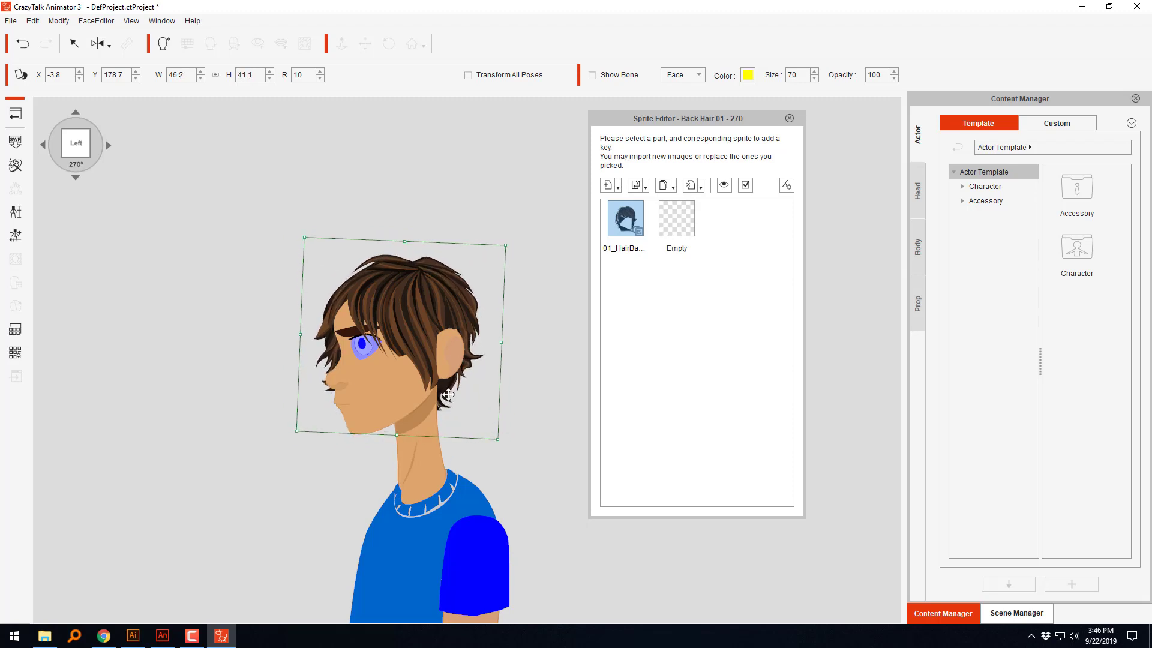
pyautogui.moveTo(454, 402); pyautogui.dragTo(449, 400)
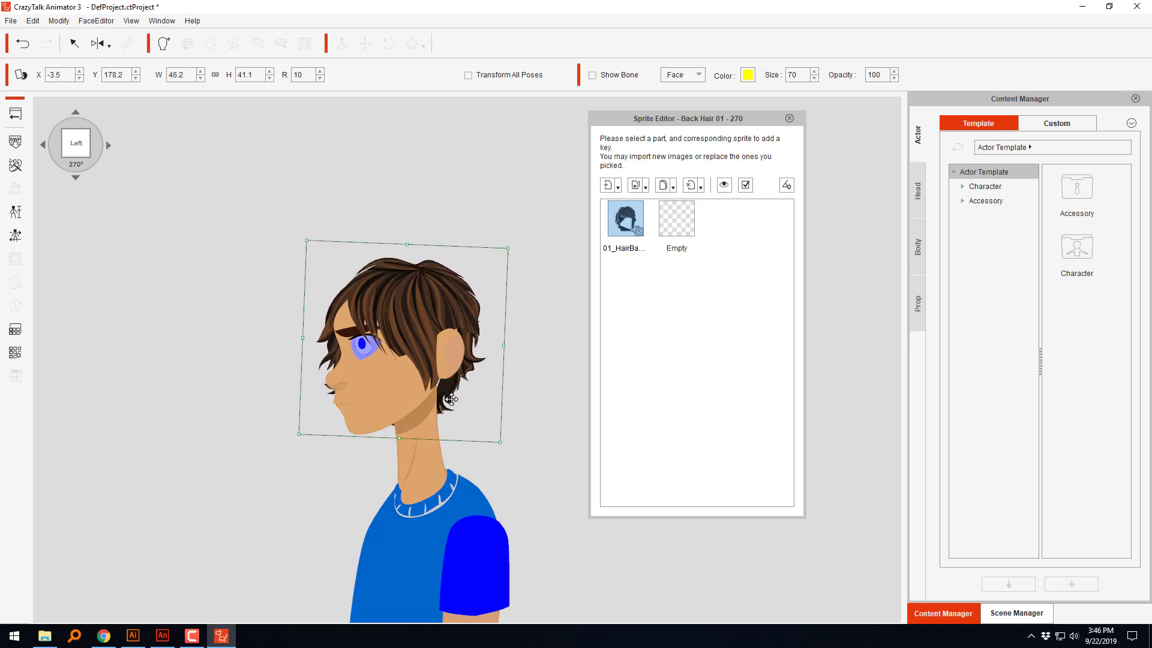
pyautogui.moveTo(530, 252); pyautogui.dragTo(534, 261)
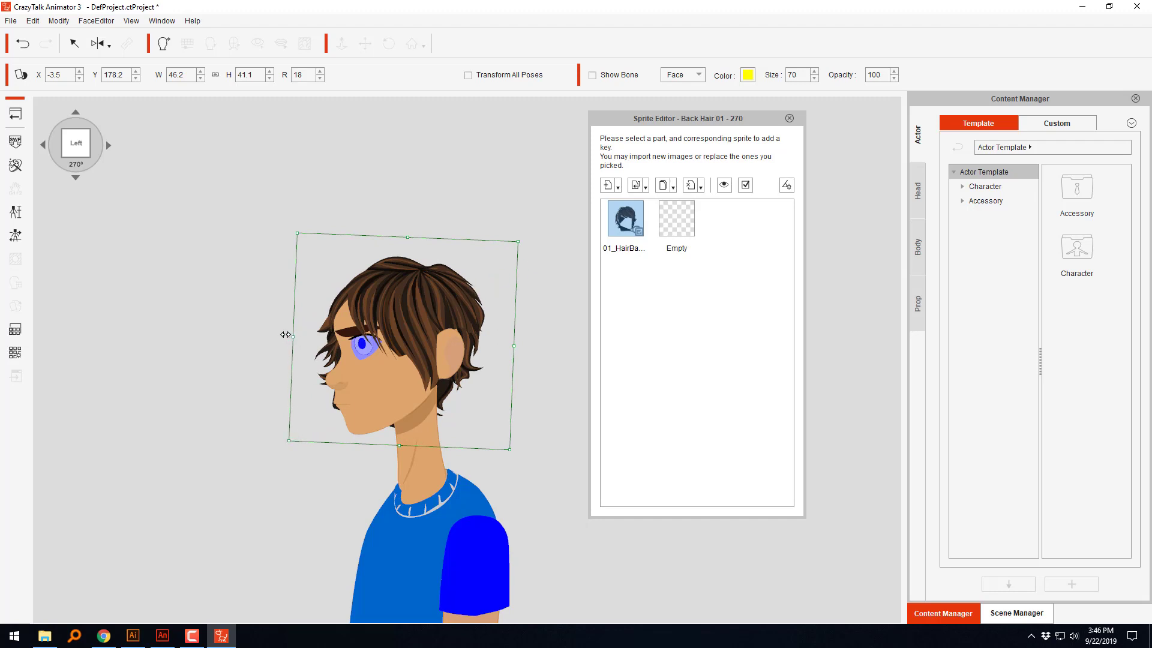
pyautogui.moveTo(286, 334); pyautogui.dragTo(286, 334)
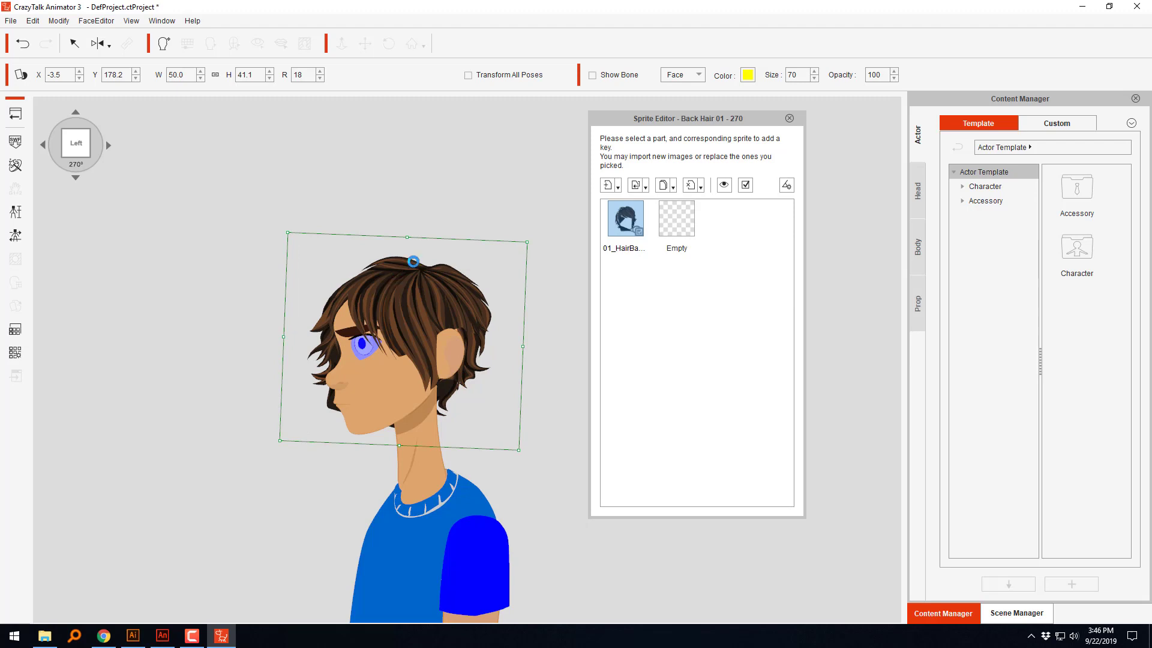
pyautogui.moveTo(543, 238); pyautogui.dragTo(544, 239)
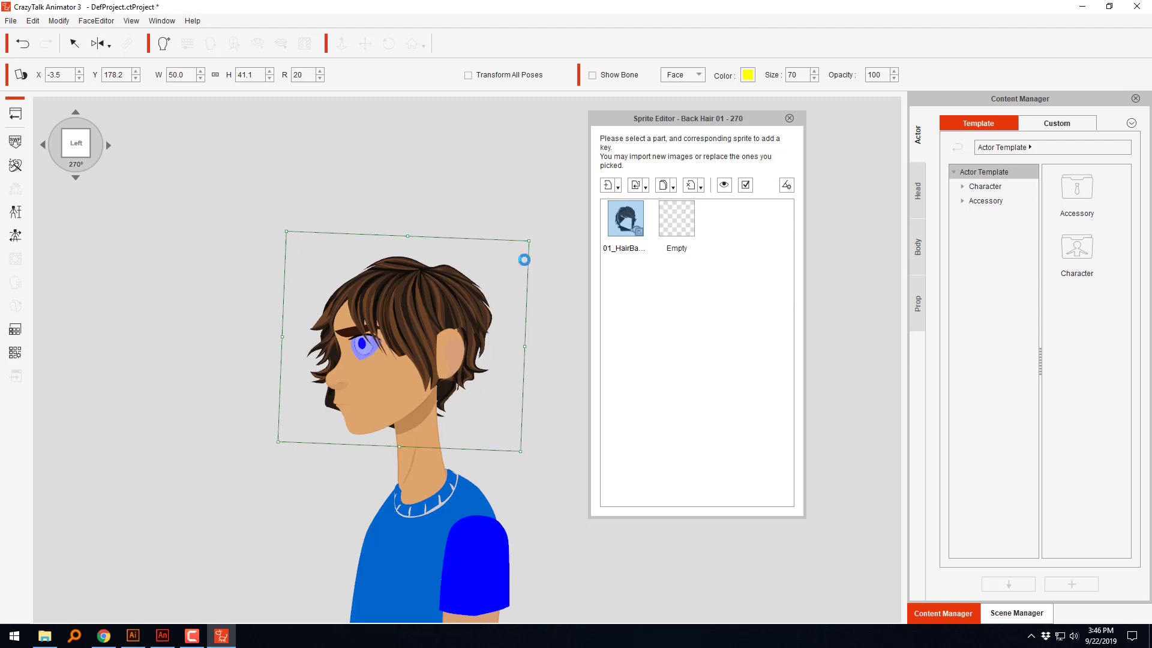
pyautogui.moveTo(480, 295); pyautogui.dragTo(481, 293)
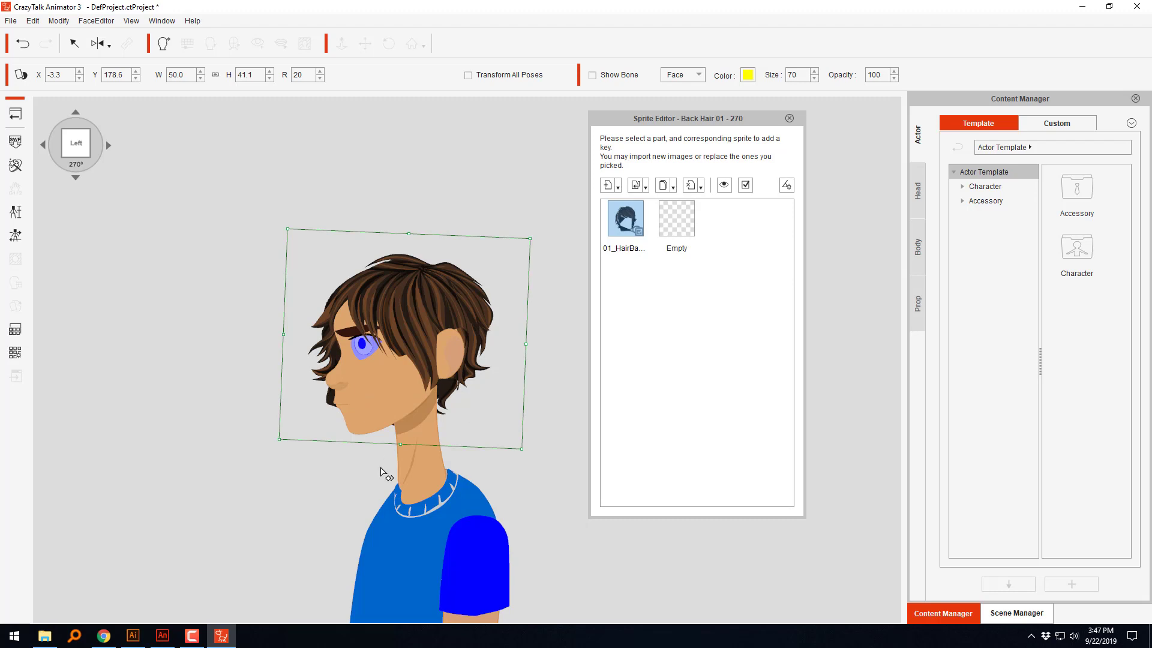
# Step: Turn the character to the 0° front view, then close the Sprite Editor and return to the main stage
pyautogui.click(109, 145)
pyautogui.click(110, 147)
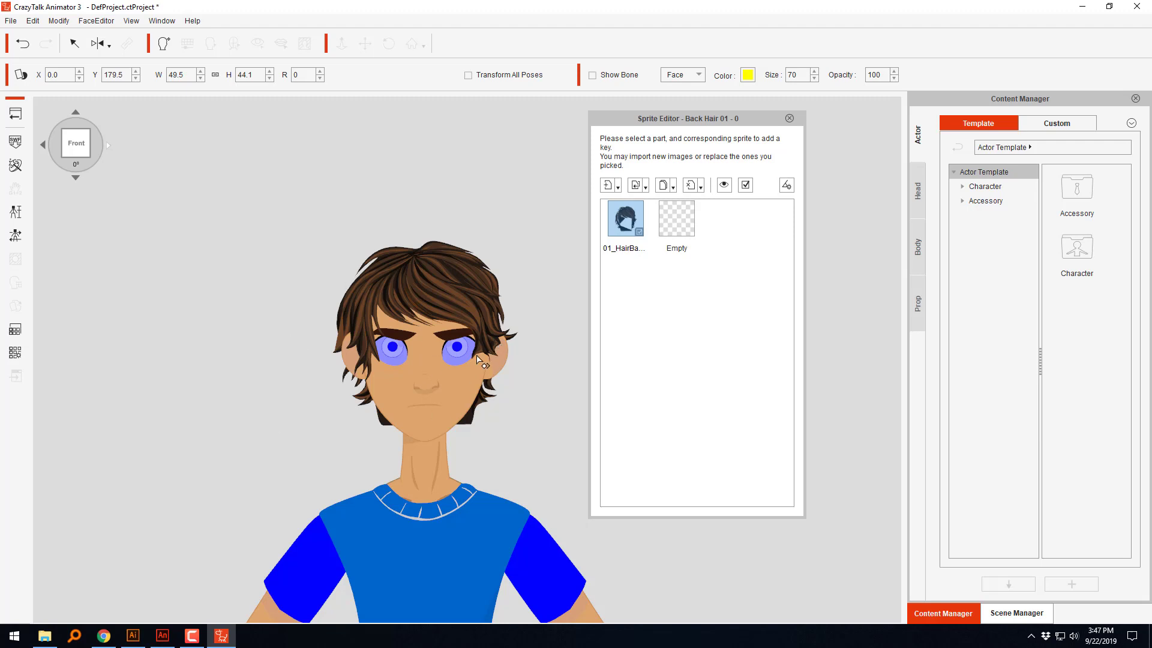
pyautogui.click(789, 119)
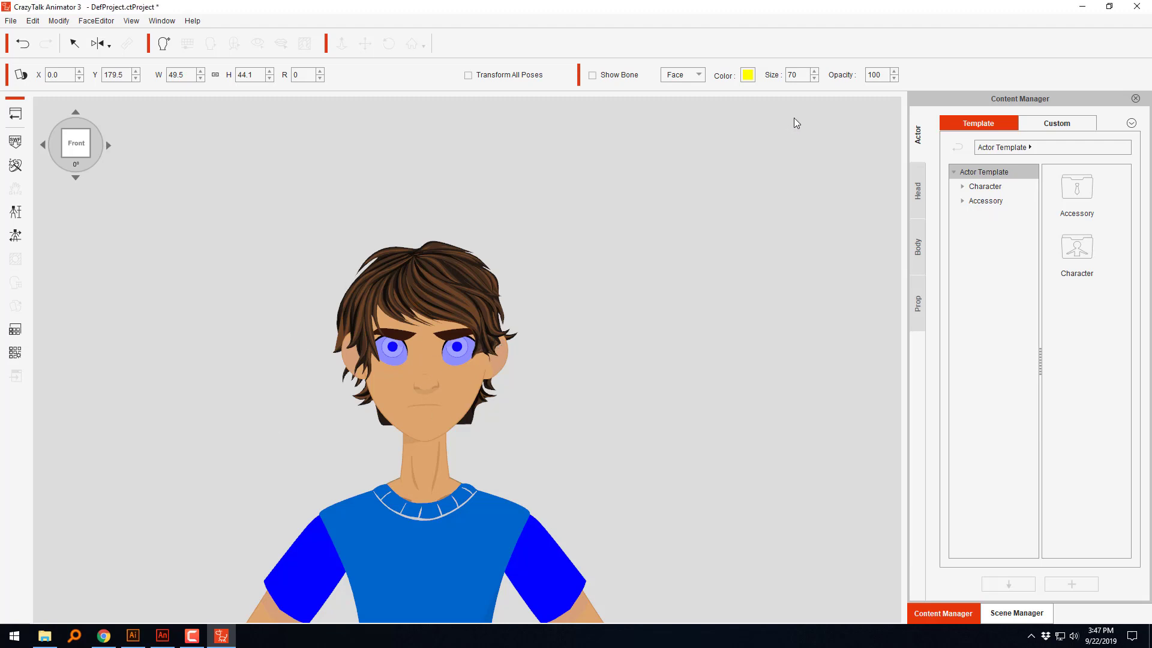
pyautogui.click(38, 135)
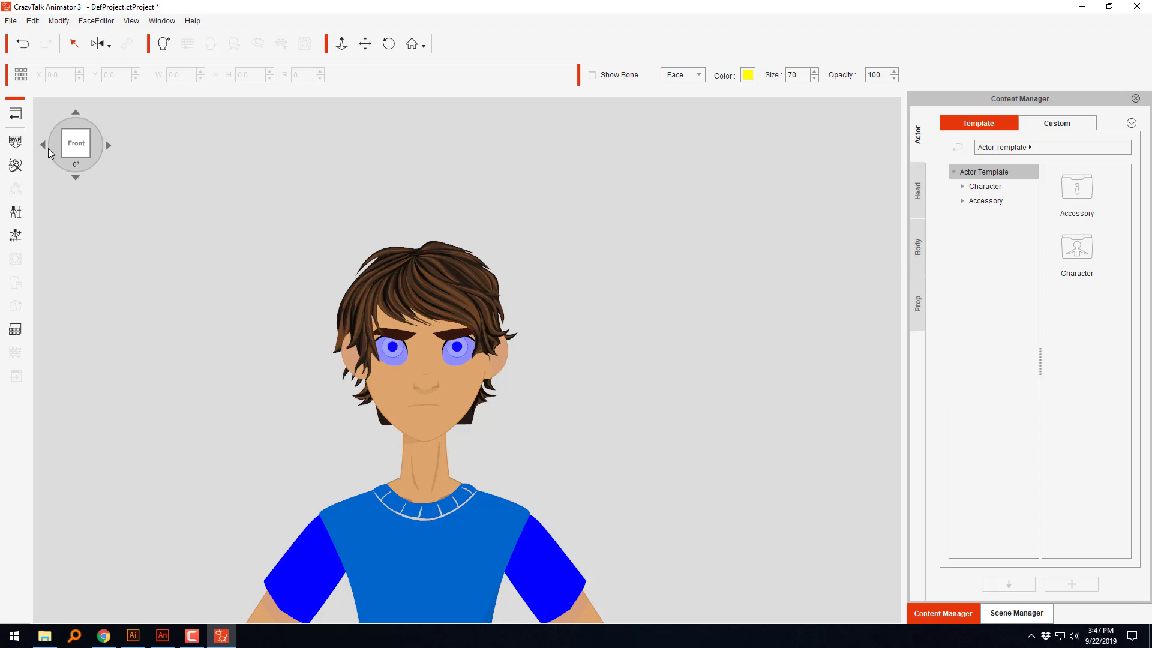
pyautogui.click(20, 117)
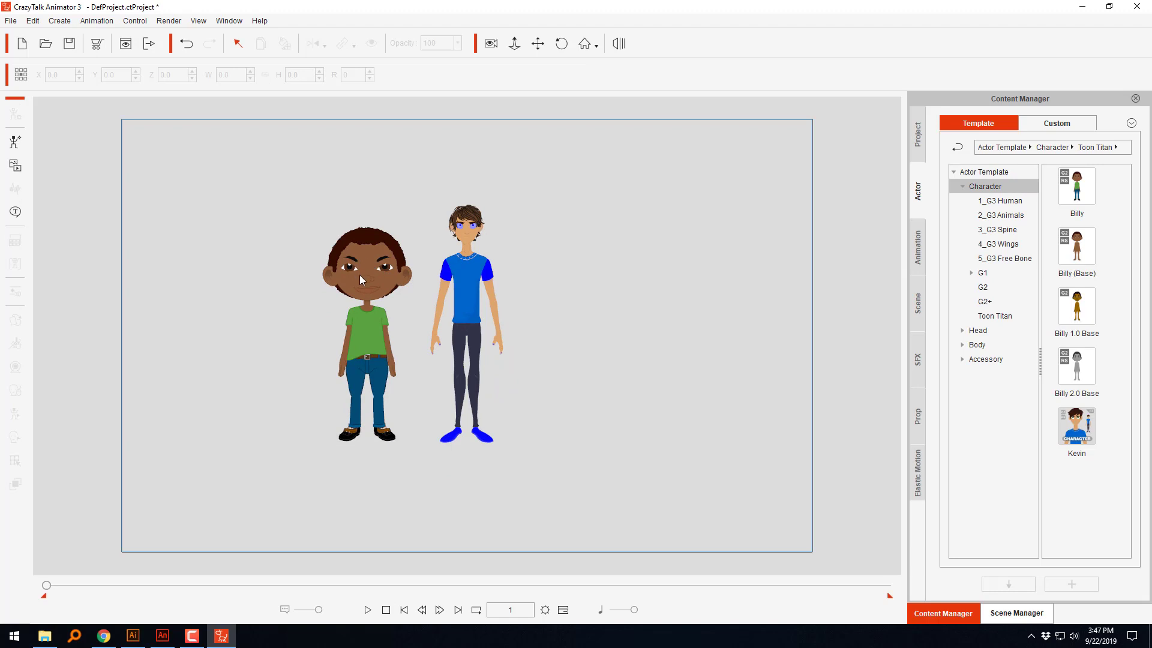
# Step: Place the Toon Titan Emerald Green eye prop on the stage and apply its colour style to the blue-shirted character
pyautogui.click(471, 286)
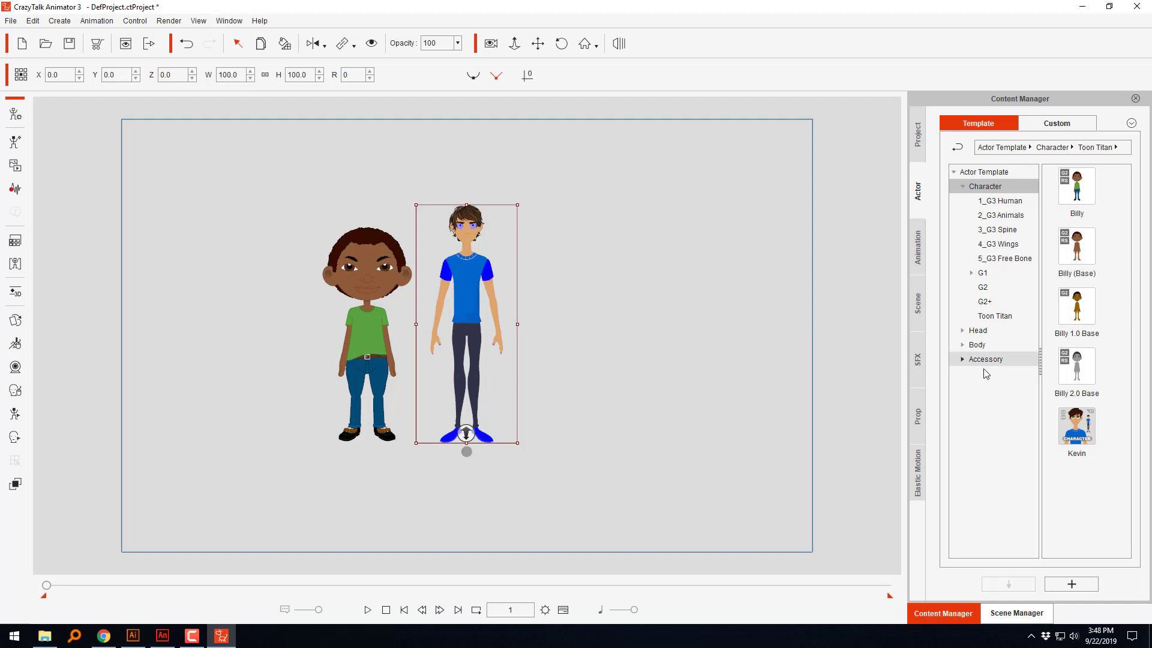
pyautogui.click(992, 316)
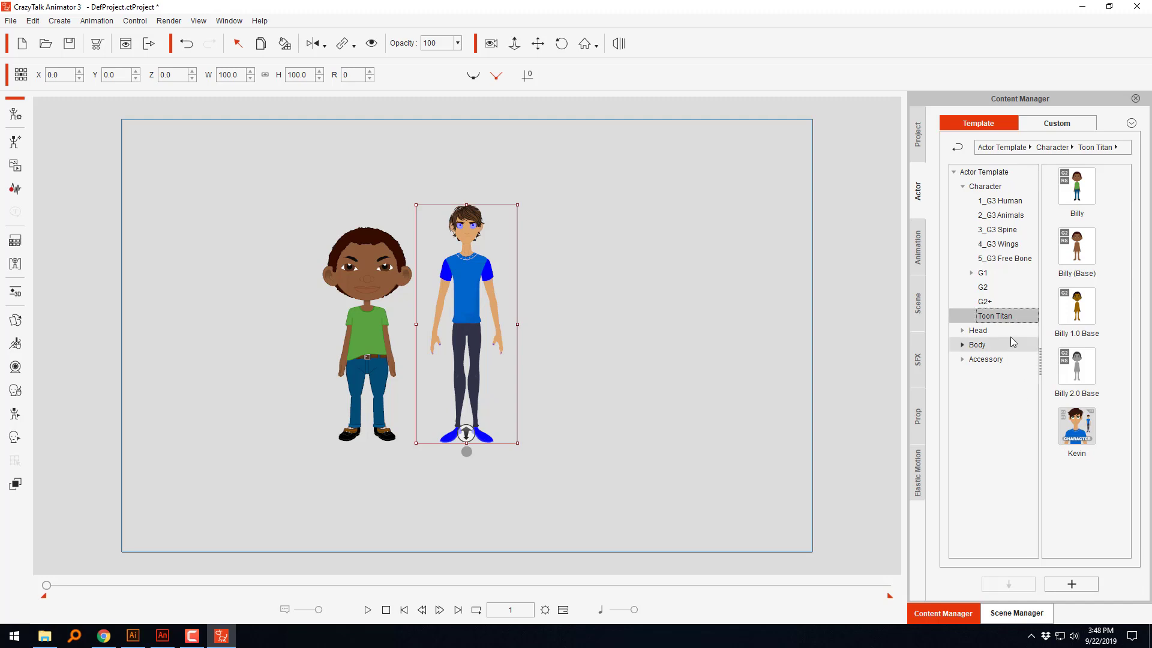
pyautogui.click(918, 417)
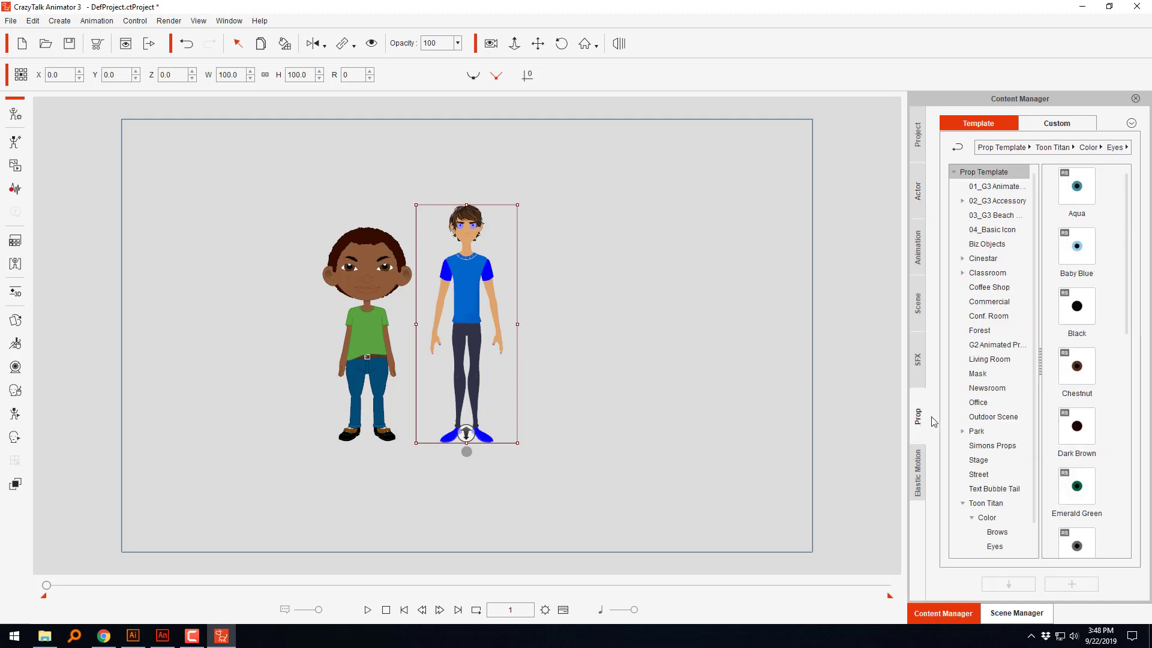
pyautogui.moveTo(1093, 472); pyautogui.dragTo(542, 264)
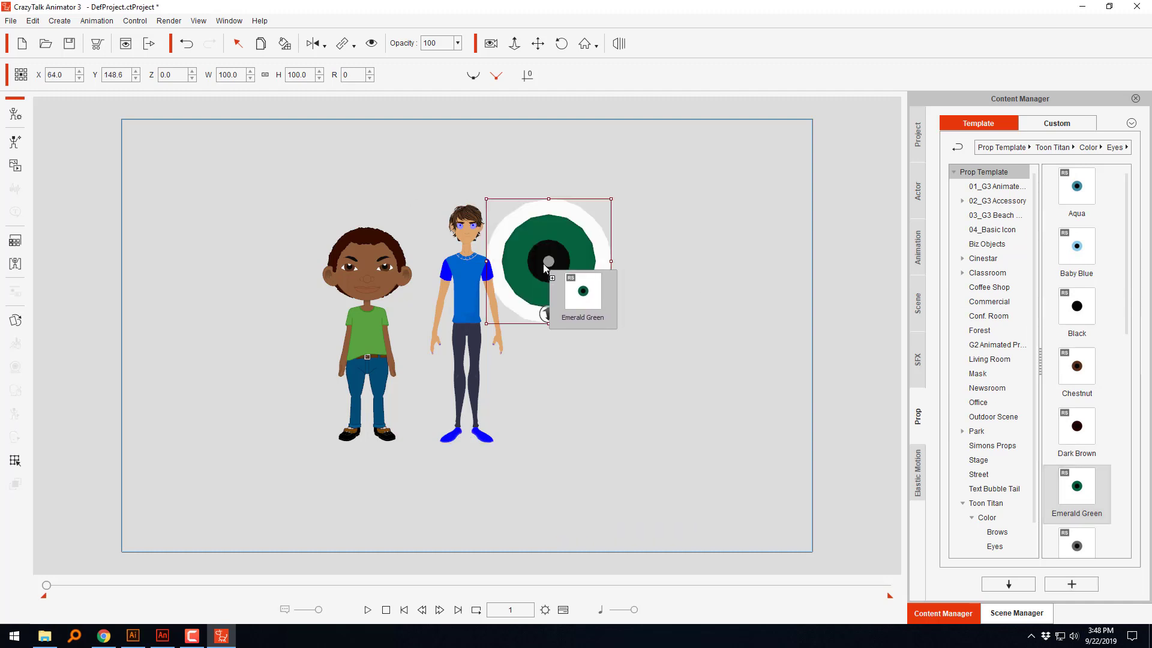
pyautogui.click(287, 46)
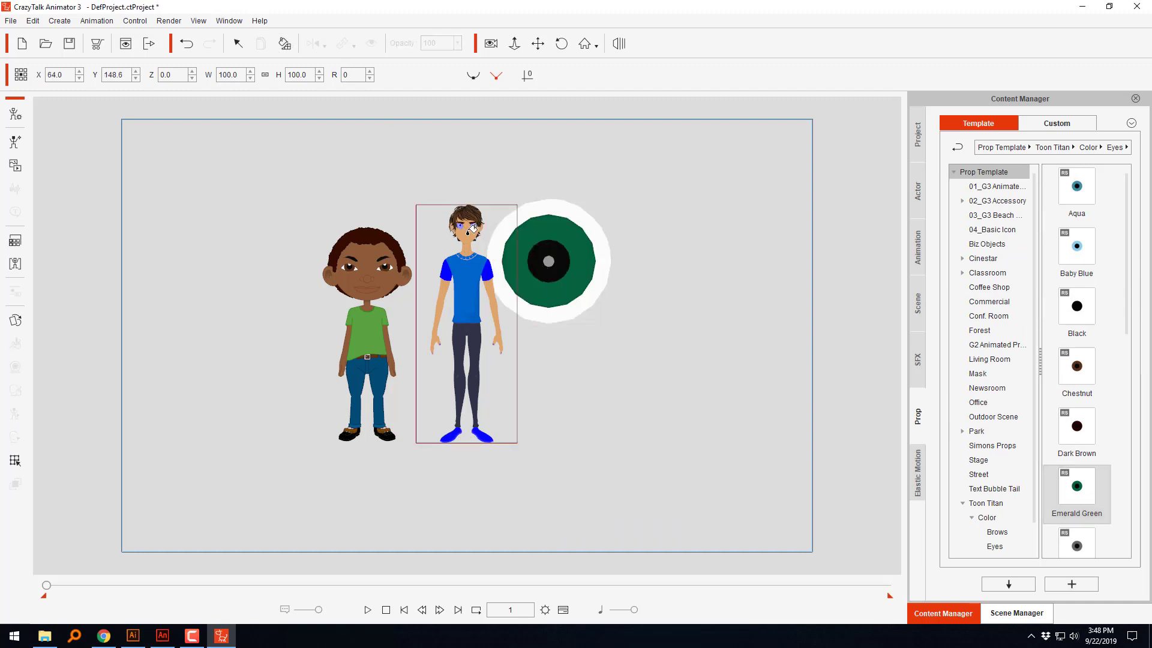
pyautogui.click(471, 232)
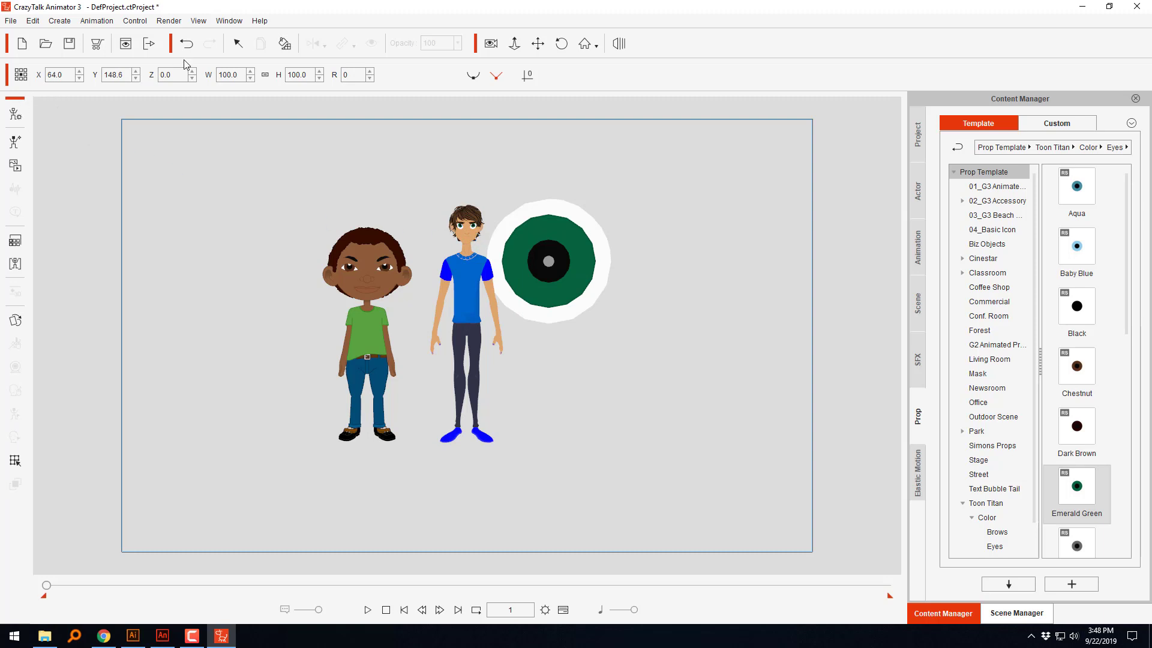
# Step: Move the Emerald Green eye prop away from the characters and delete it from the stage
pyautogui.click(237, 43)
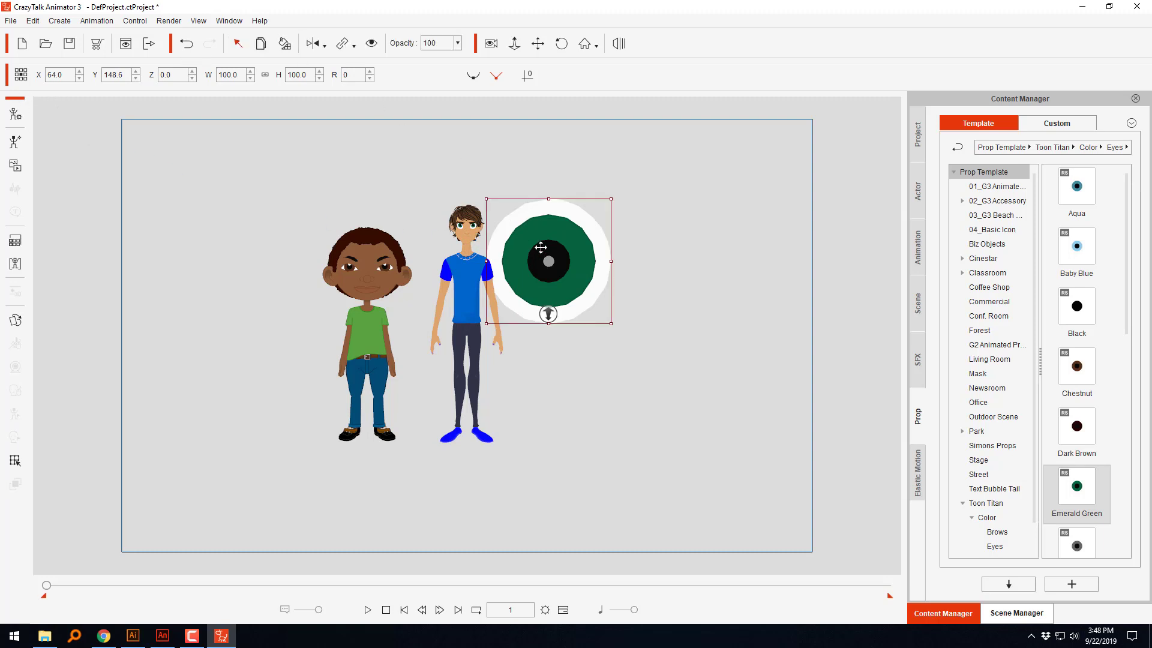
pyautogui.moveTo(538, 242); pyautogui.dragTo(622, 266)
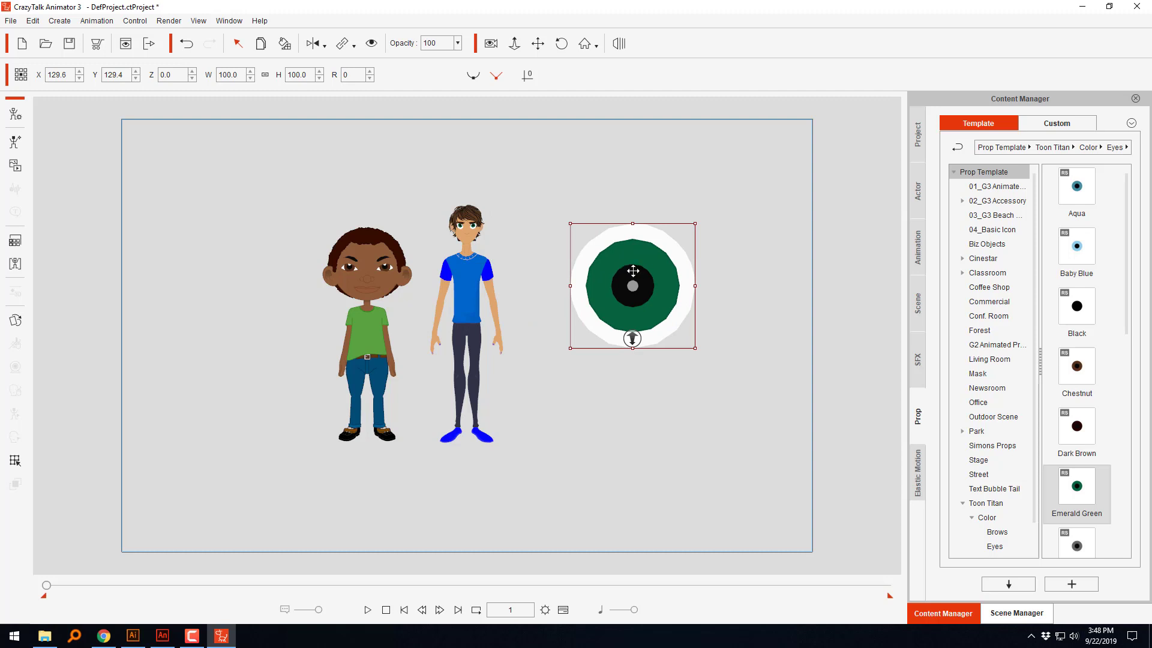
pyautogui.press('Delete')
# Step: Open the green-shirted character in the character composer and bring up the Sprite Editor for its back hair
pyautogui.scroll(5, 390, 333)
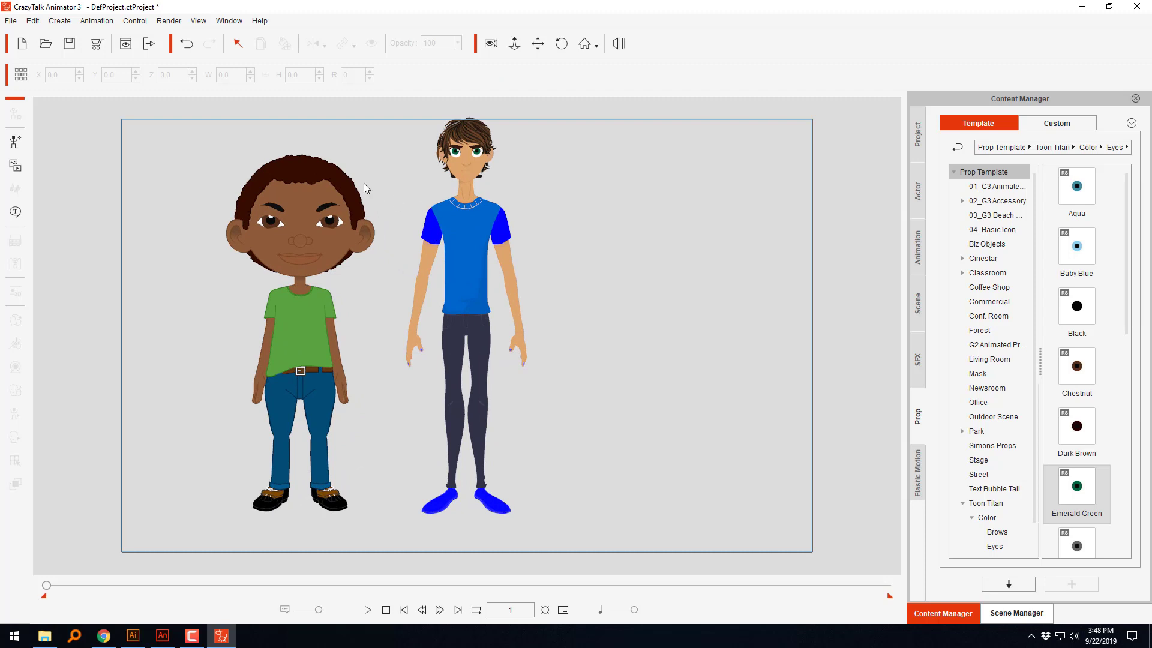
pyautogui.click(350, 188)
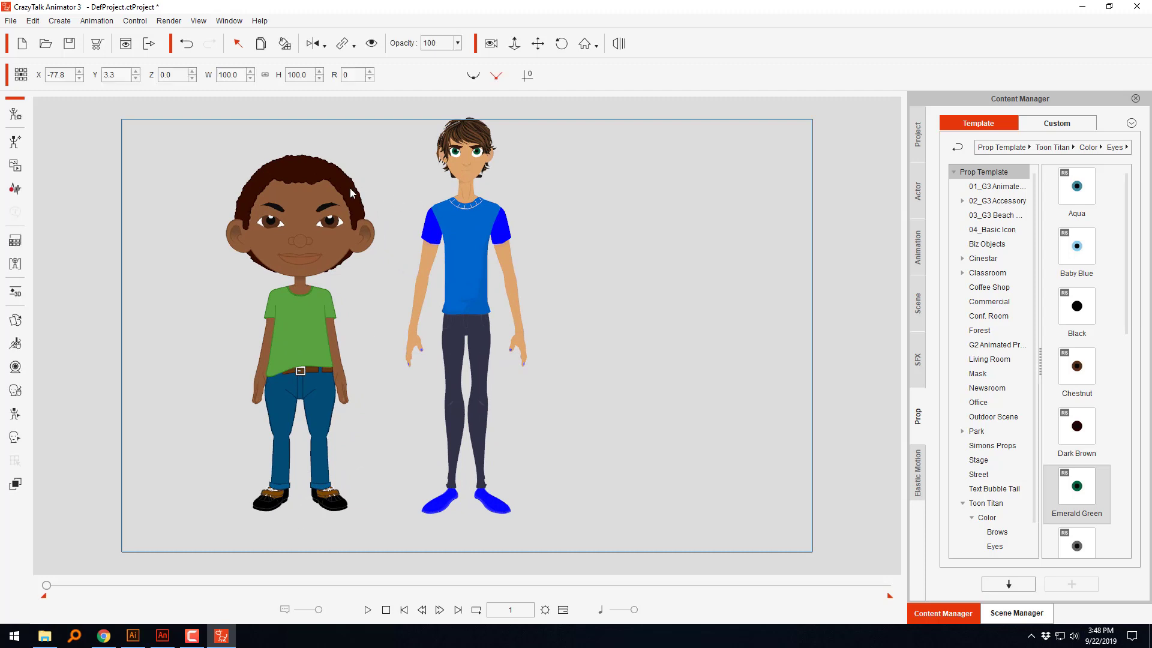
pyautogui.click(16, 115)
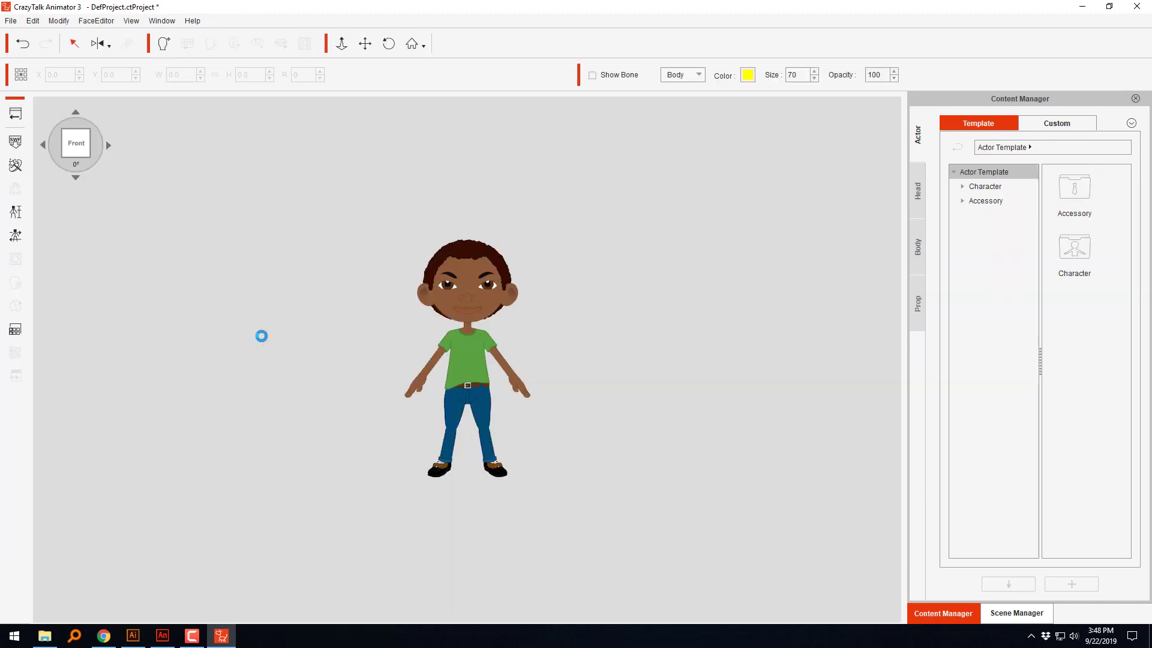
pyautogui.click(506, 268)
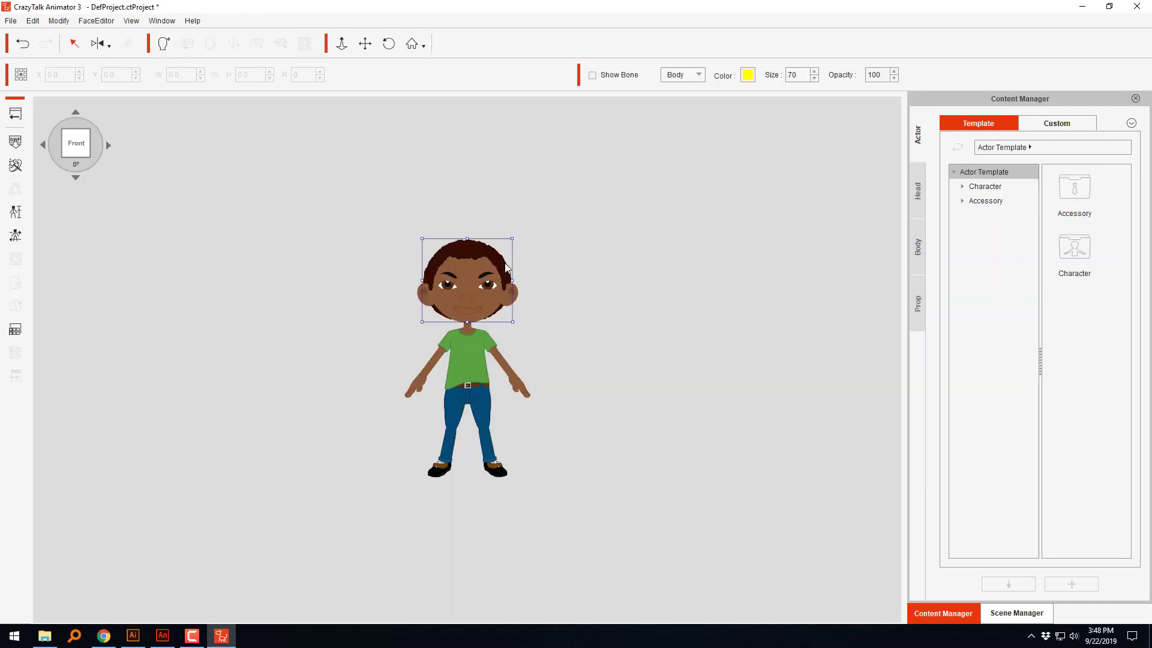
pyautogui.click(15, 306)
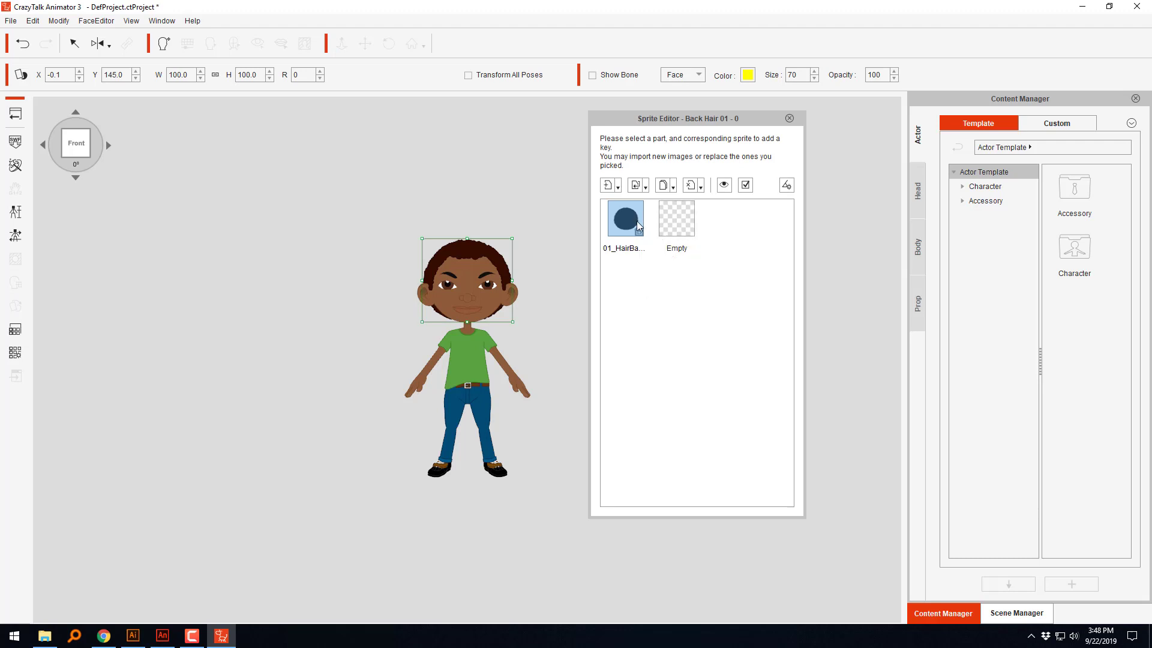
# Step: Replace the green-shirted character's back hair sprite with the BackHair file from New folder
pyautogui.click(636, 185)
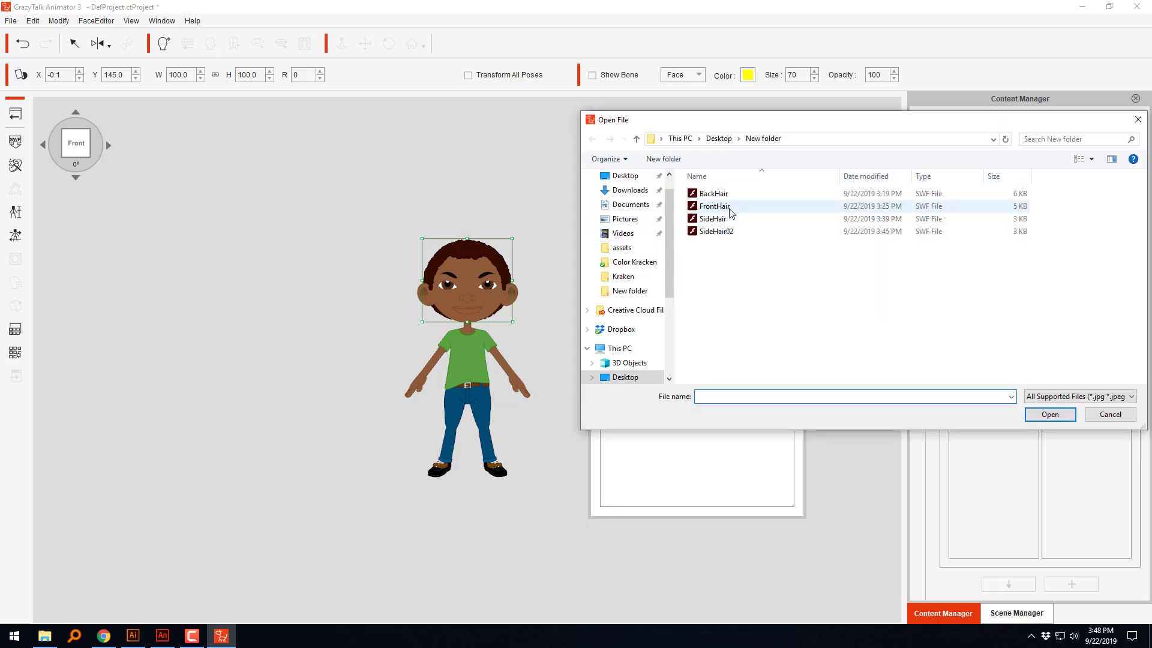
pyautogui.click(714, 193)
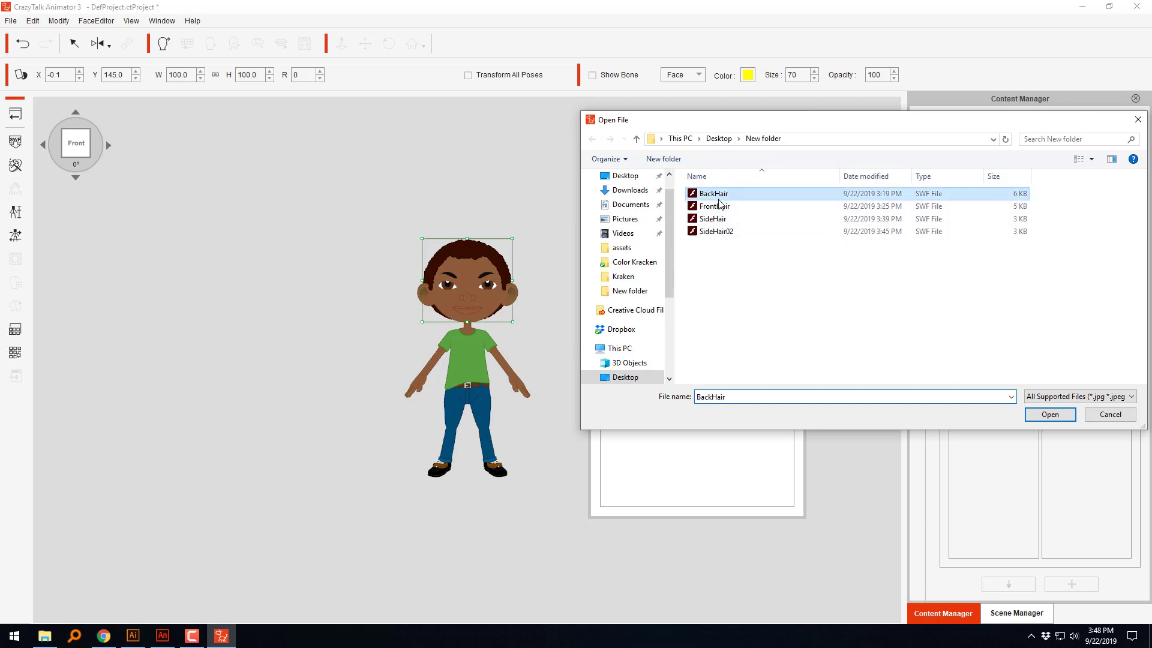
pyautogui.click(1044, 415)
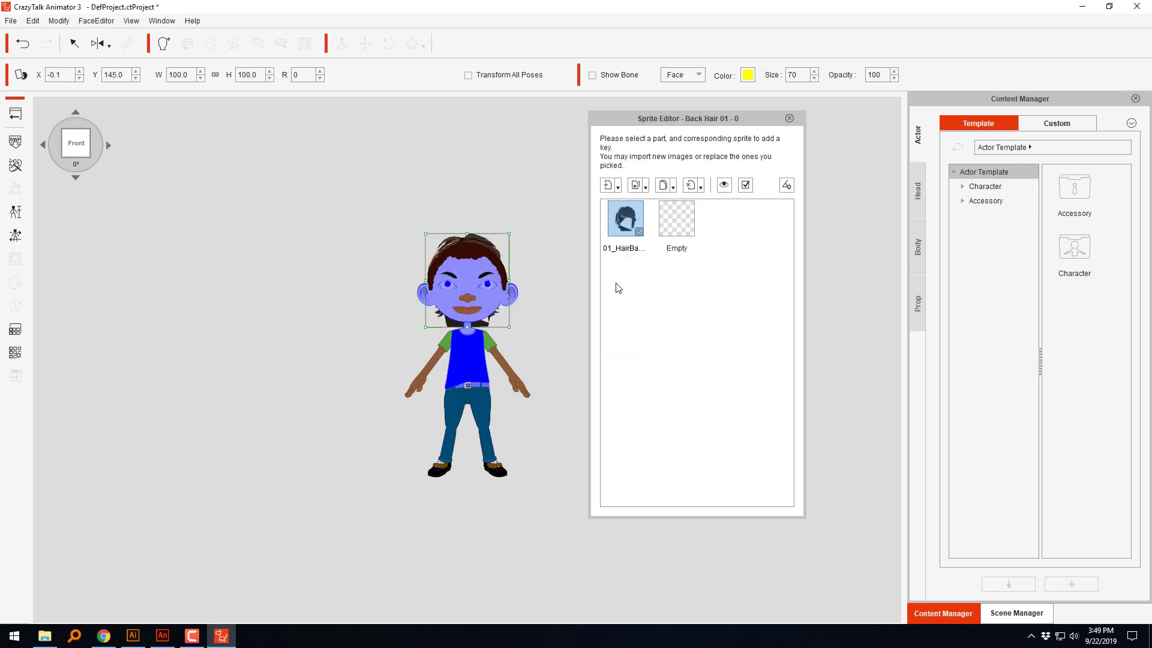
# Step: Fit the back hair around the head, scaled to about 120.6 wide and 93.2 high, at about X 0.7 and Y 146.7
pyautogui.moveTo(514, 328); pyautogui.dragTo(579, 366)
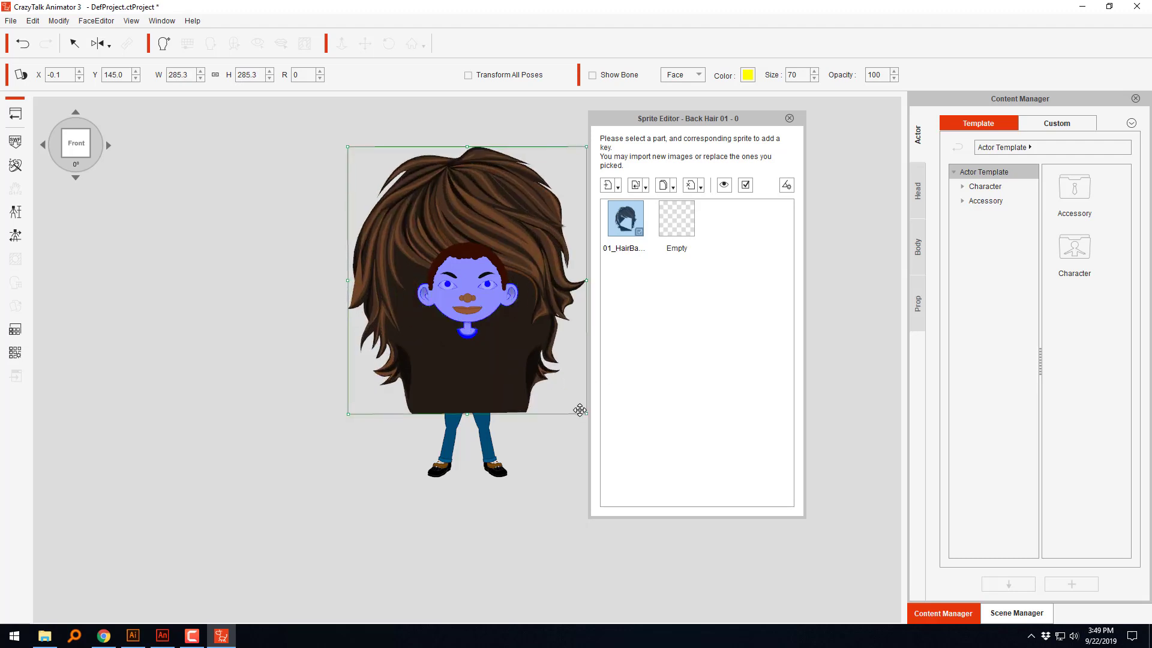
pyautogui.moveTo(587, 413); pyautogui.dragTo(519, 325)
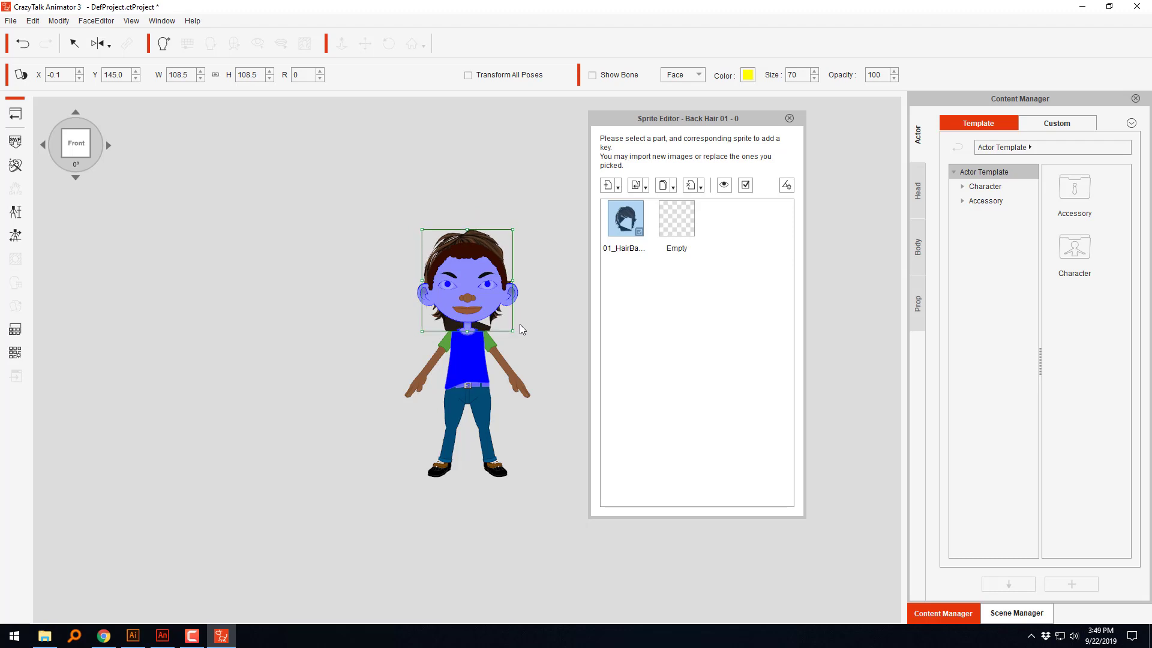
pyautogui.moveTo(513, 280)
pyautogui.mouseDown()
pyautogui.moveTo(529, 281)
pyautogui.moveTo(523, 290)
pyautogui.mouseUp()
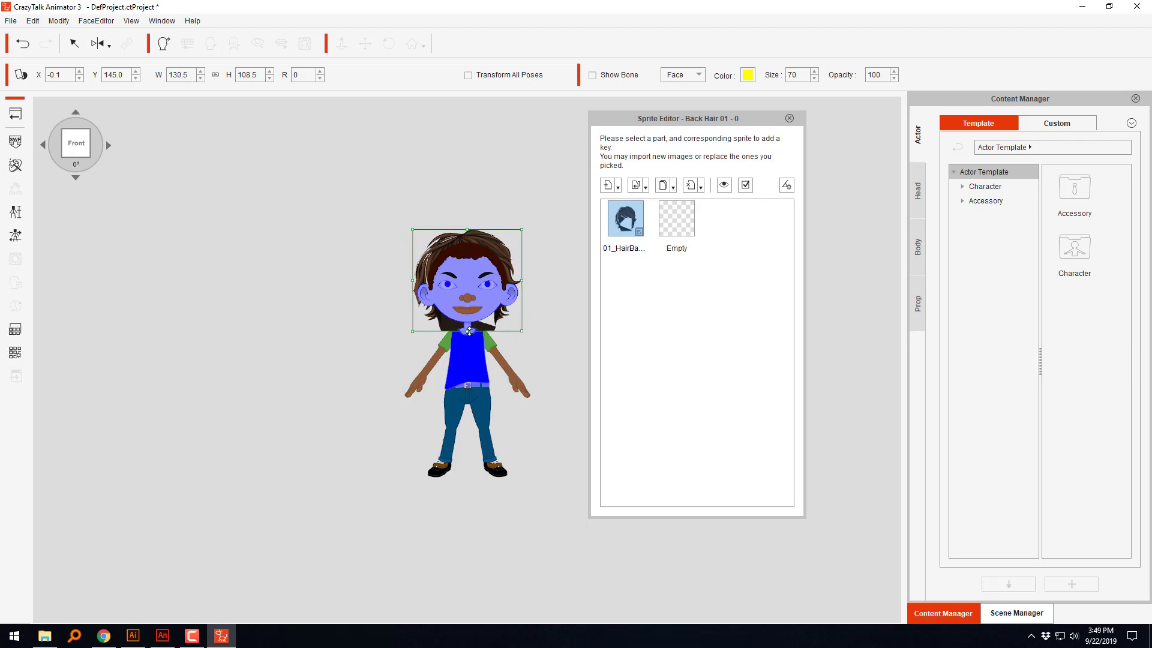
pyautogui.moveTo(469, 329); pyautogui.dragTo(519, 323)
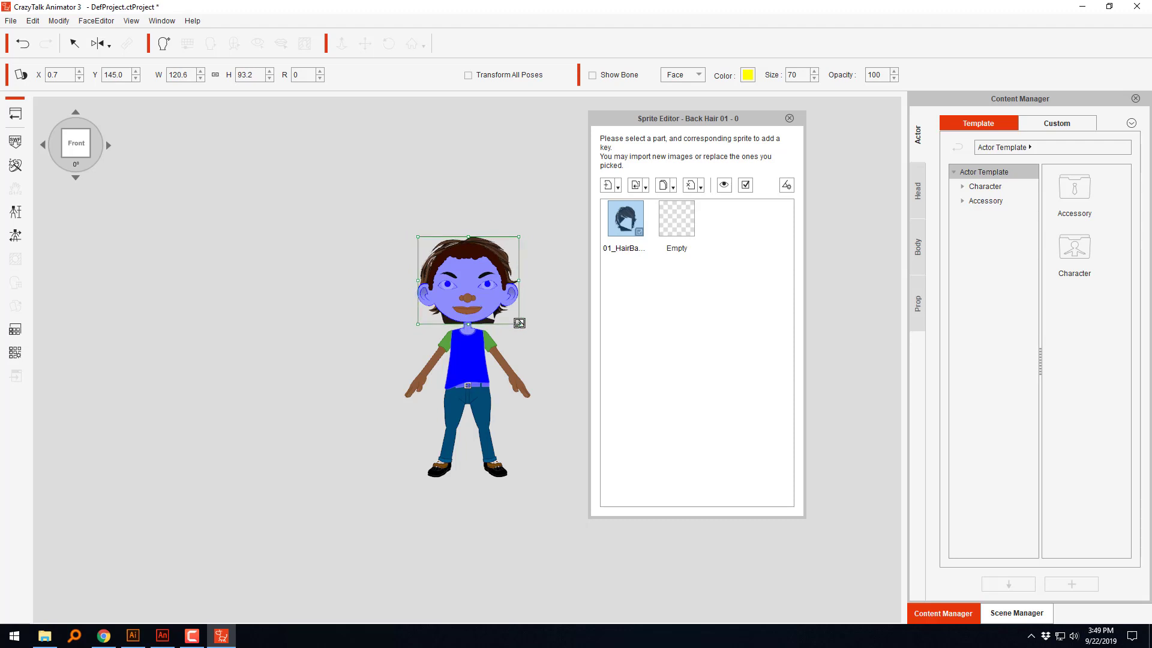
pyautogui.moveTo(482, 237); pyautogui.dragTo(482, 237)
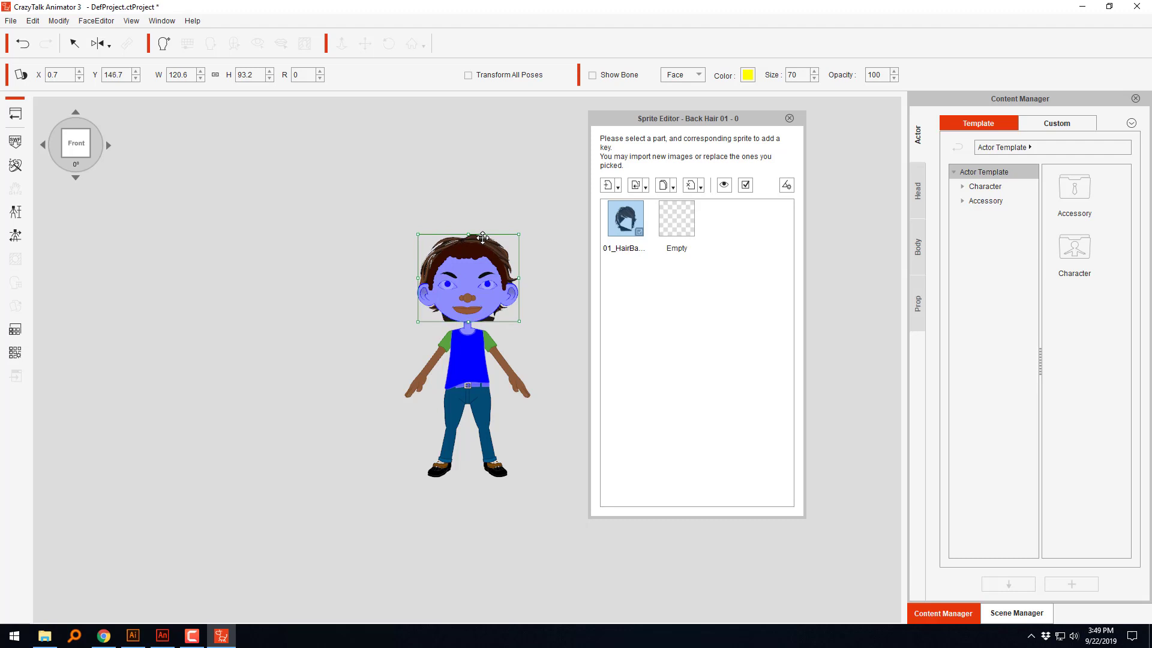
# Step: Select the front hair and replace its sprite with the FrontHair file from New folder
pyautogui.click(477, 255)
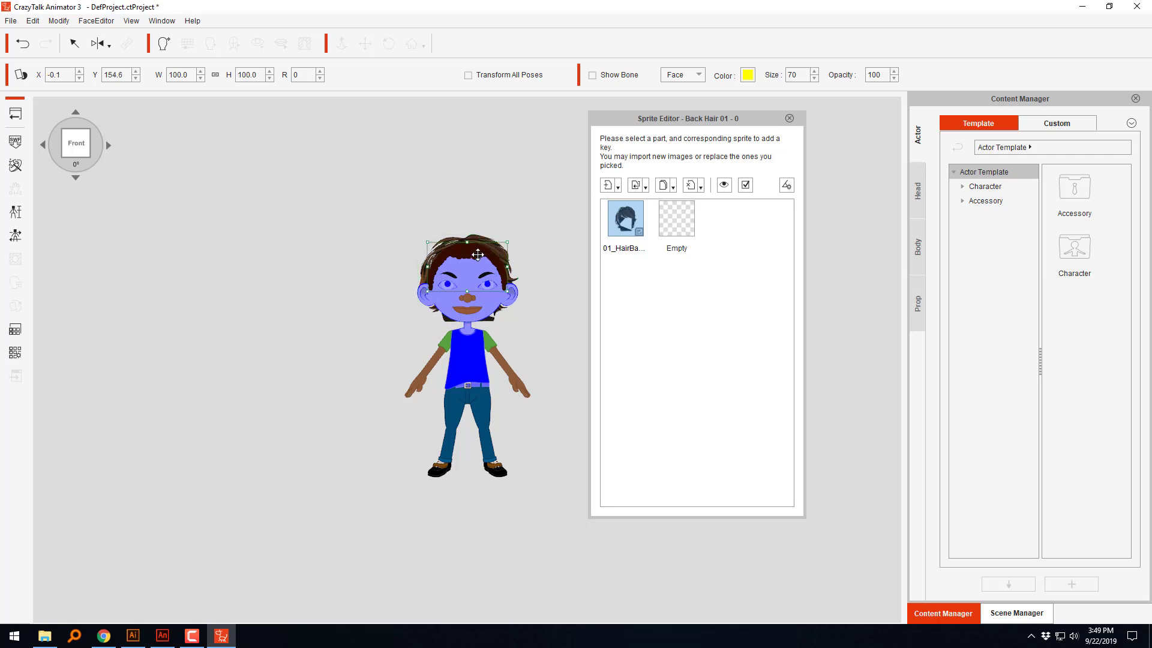
pyautogui.click(638, 187)
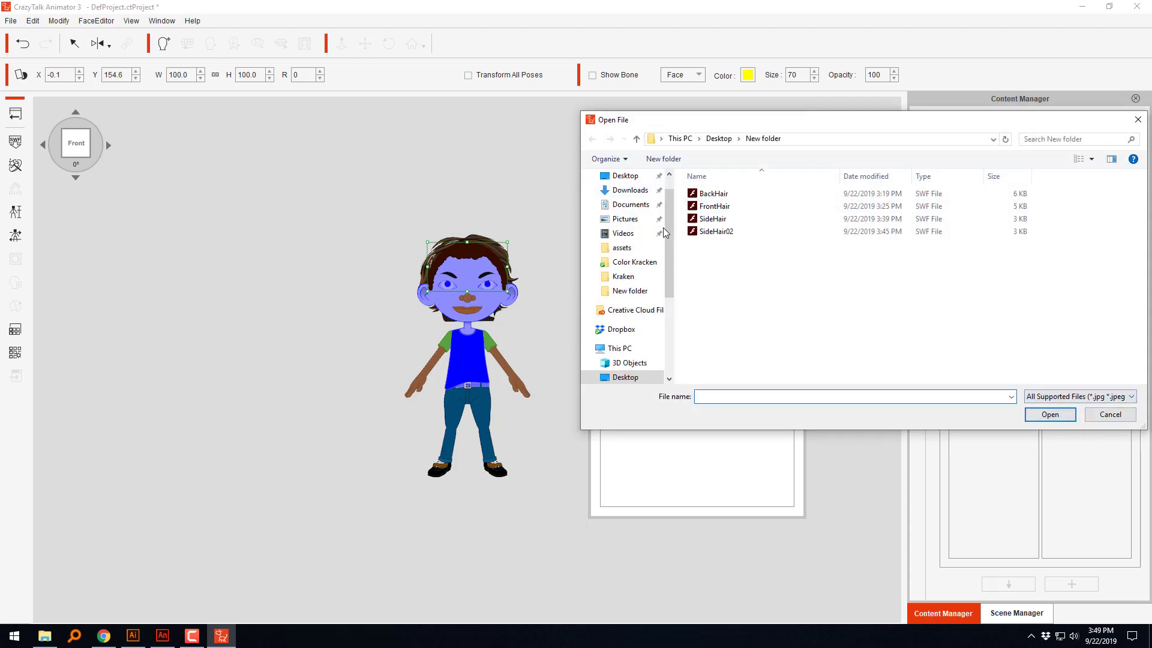
pyautogui.click(719, 207)
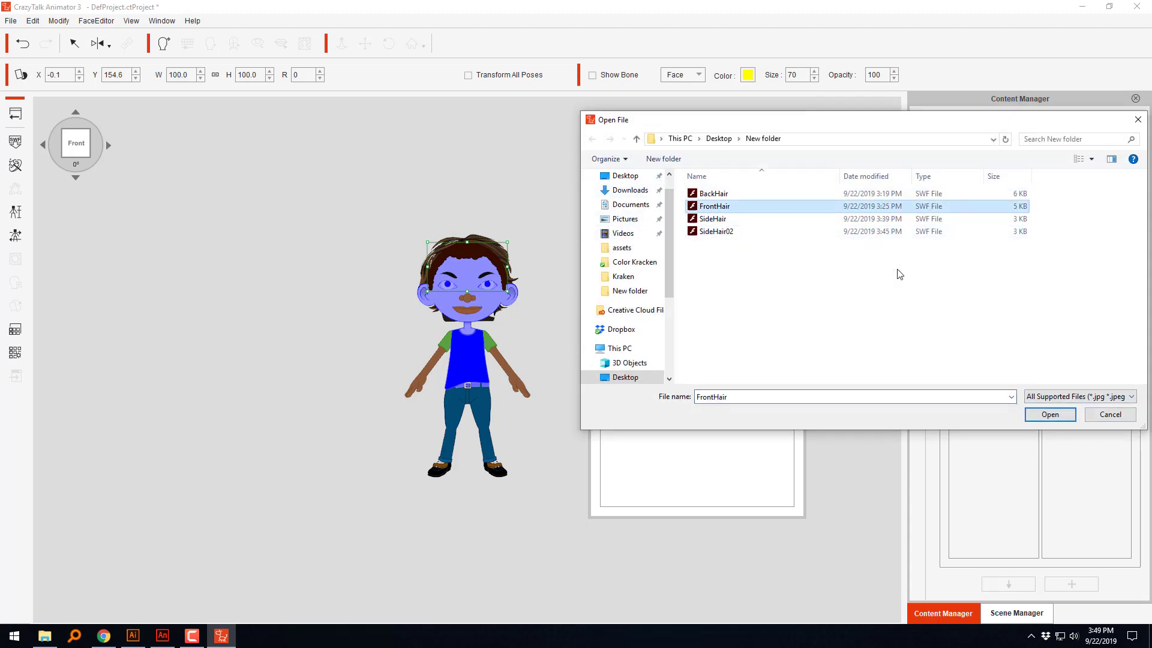
pyautogui.click(1049, 414)
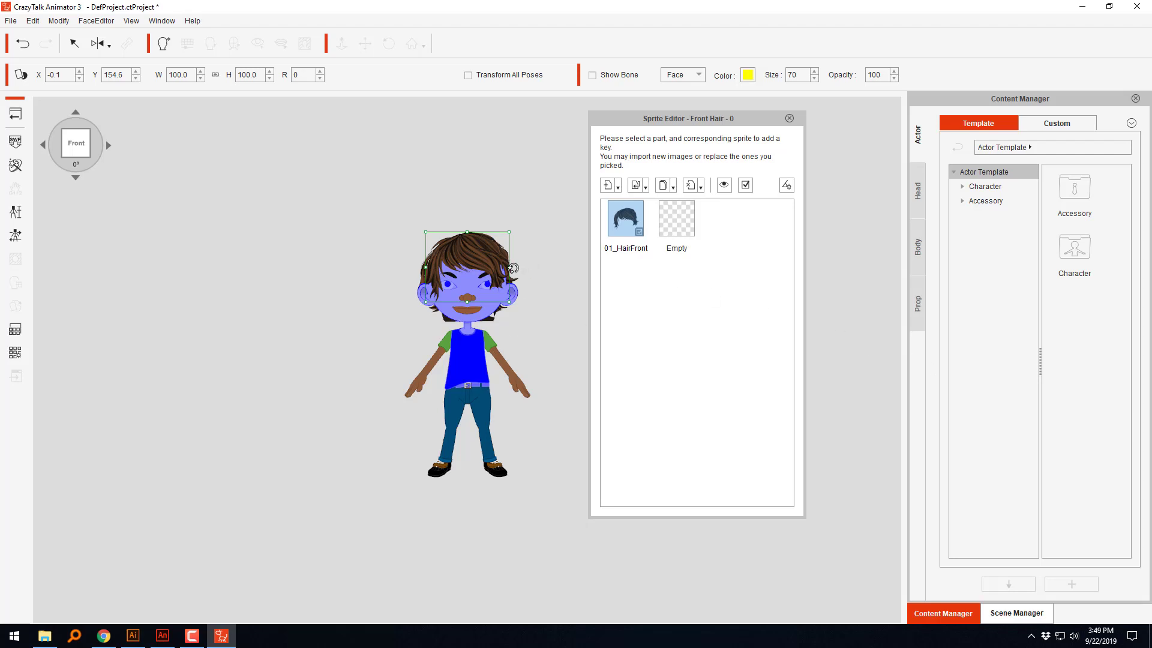
# Step: Widen the front hair to about 116.2, rotate it to 358° and place it at about X 1.2, Y 152.9, then close the Sprite Editor
pyautogui.moveTo(513, 264); pyautogui.dragTo(496, 259)
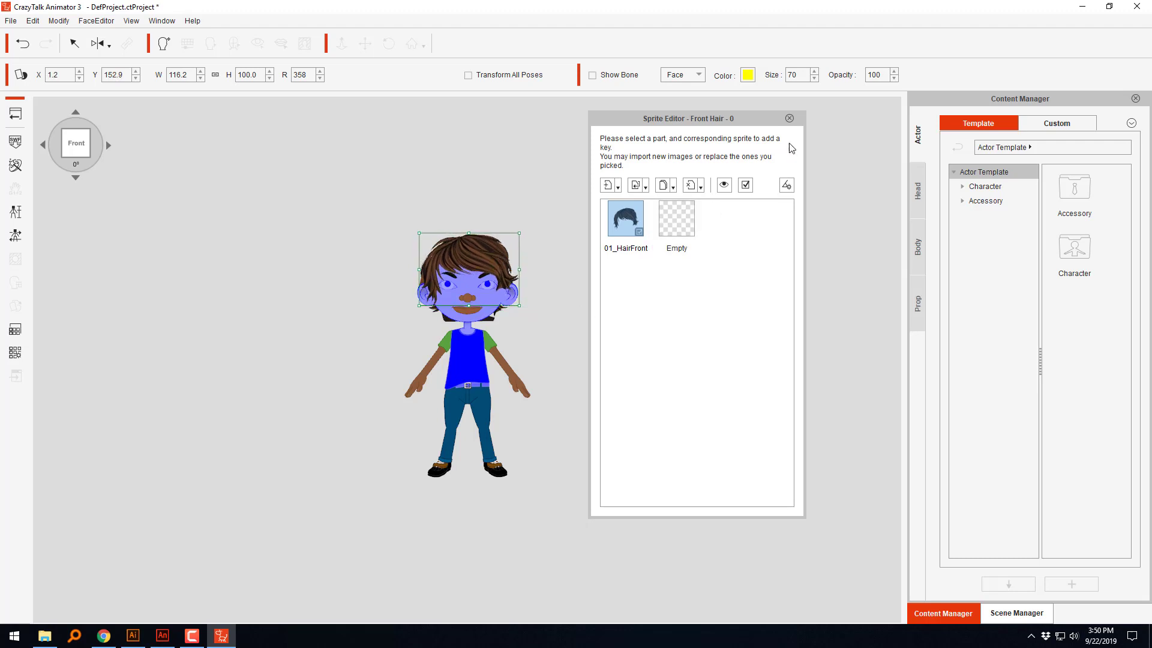
pyautogui.click(791, 118)
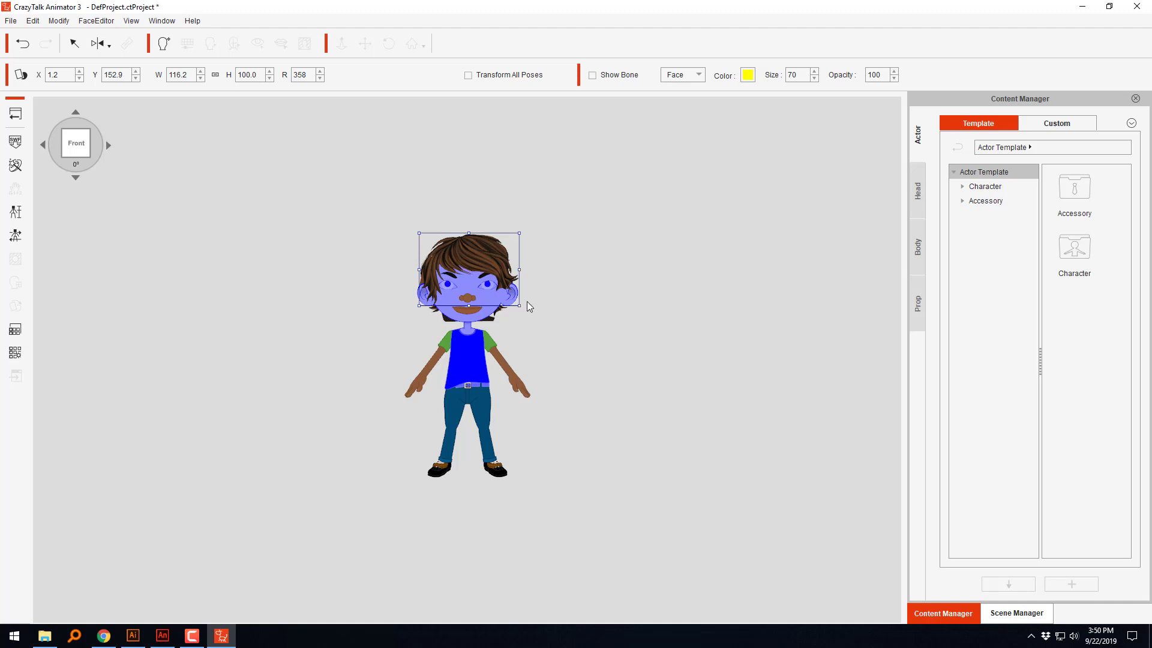
pyautogui.click(563, 310)
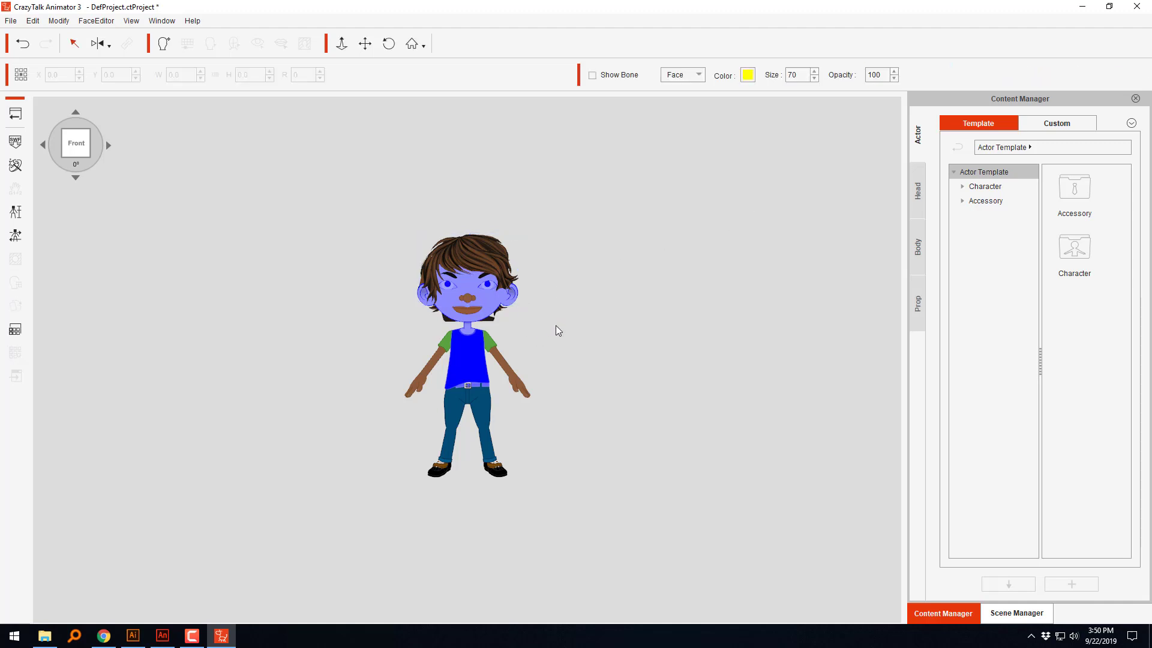
# Step: Adjust the brightness of the head's Skin01 group in Render Style, then close the render settings
pyautogui.scroll(7, 273, 368)
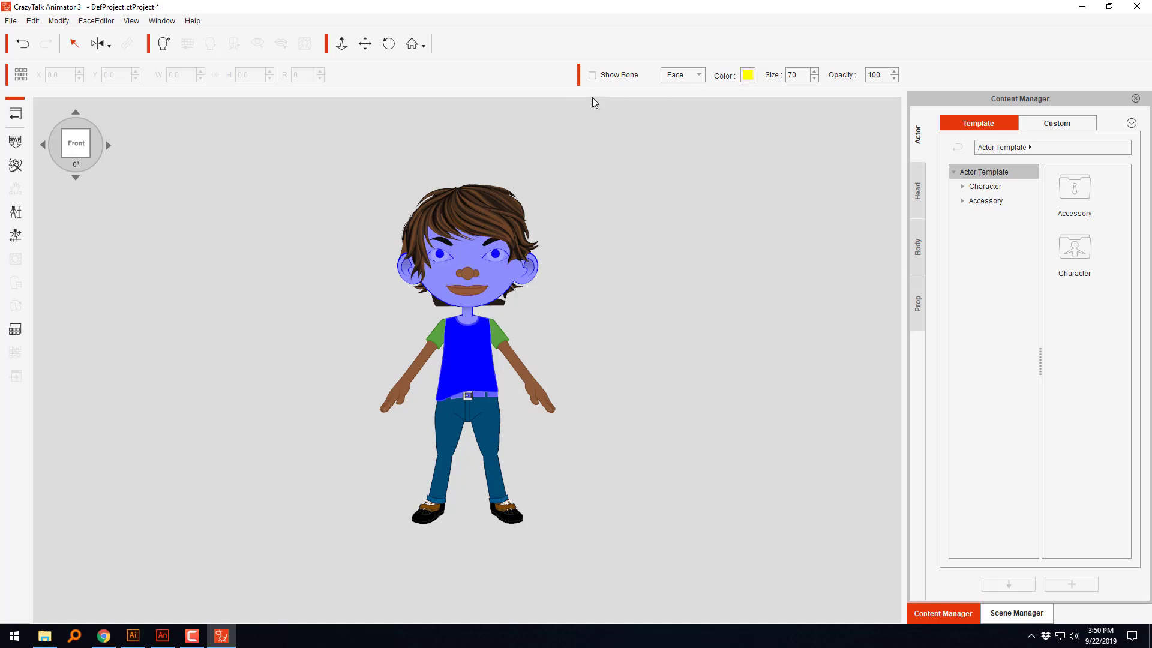
pyautogui.click(496, 265)
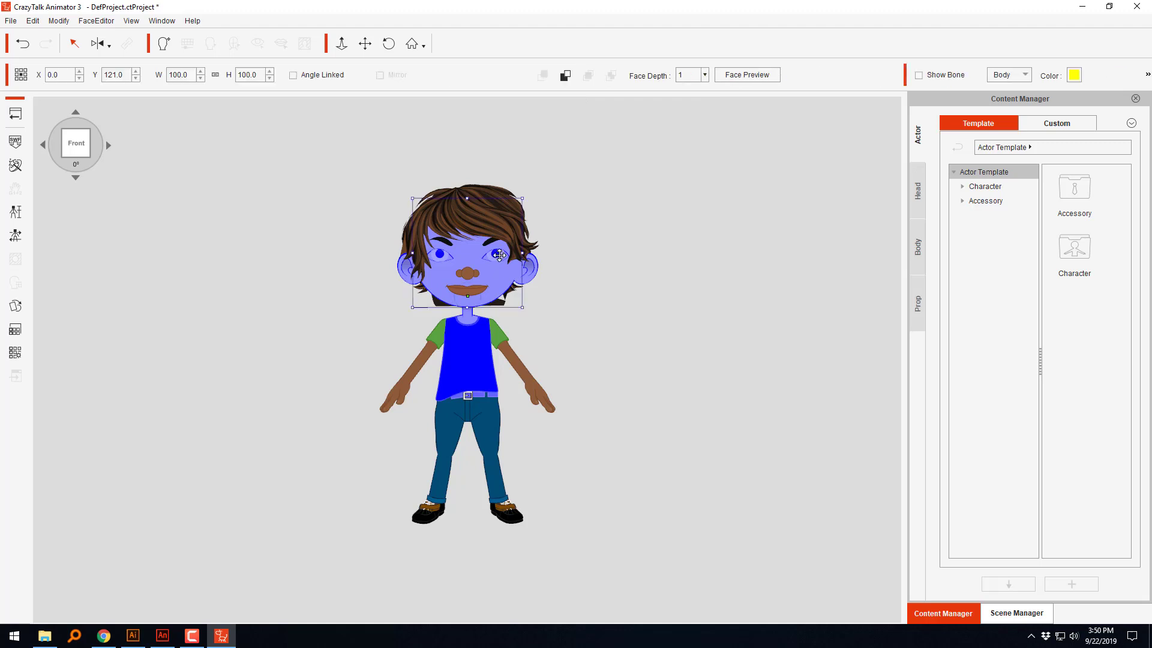
pyautogui.click(17, 332)
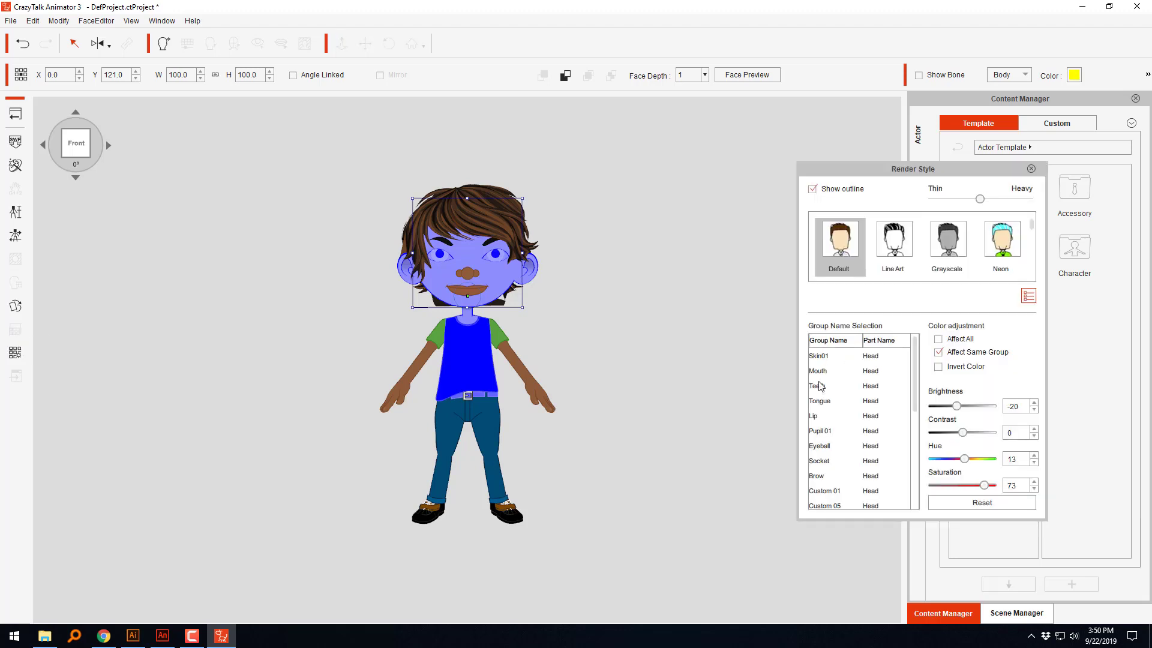
pyautogui.click(824, 358)
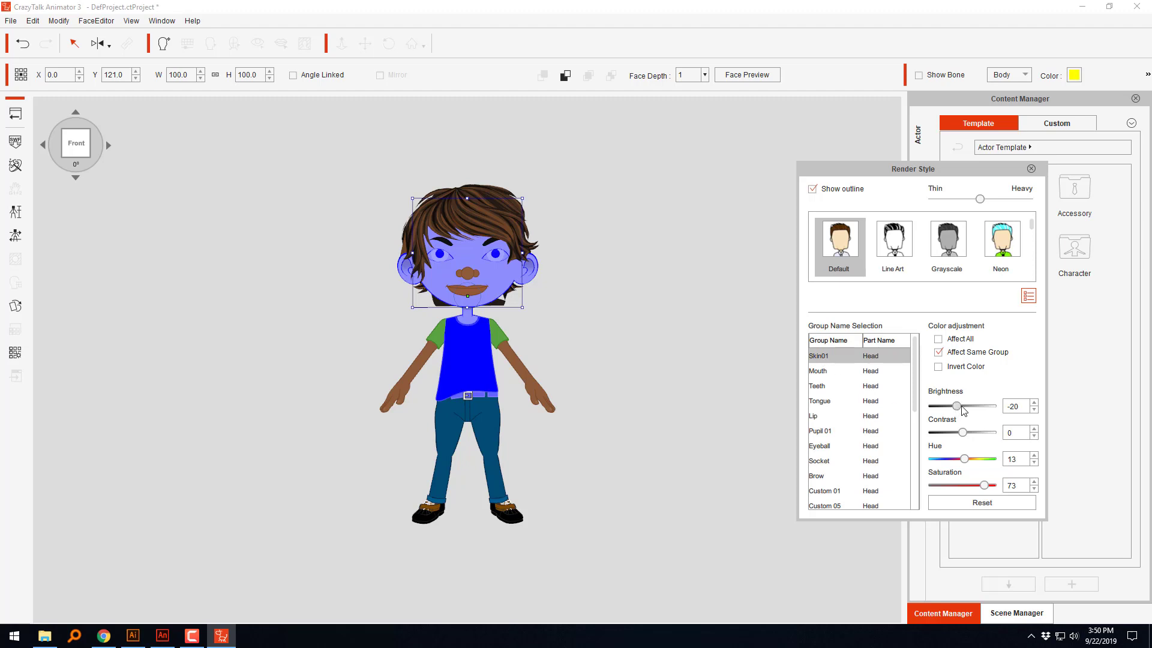
pyautogui.moveTo(957, 406); pyautogui.dragTo(959, 406)
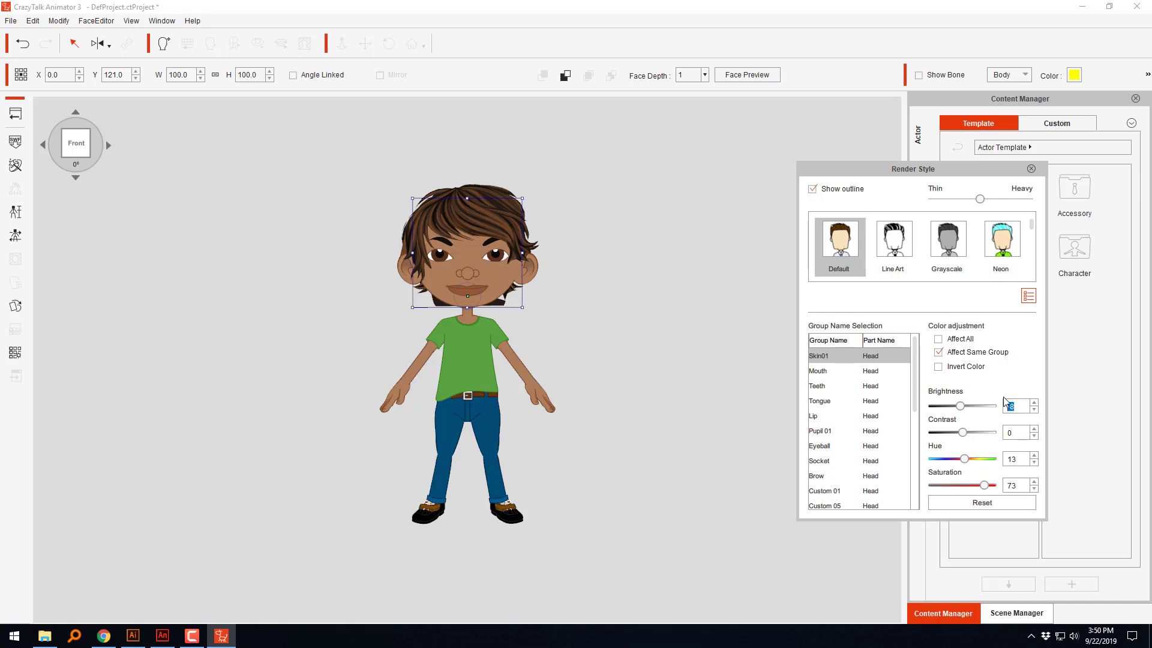
pyautogui.press('BackSpace')
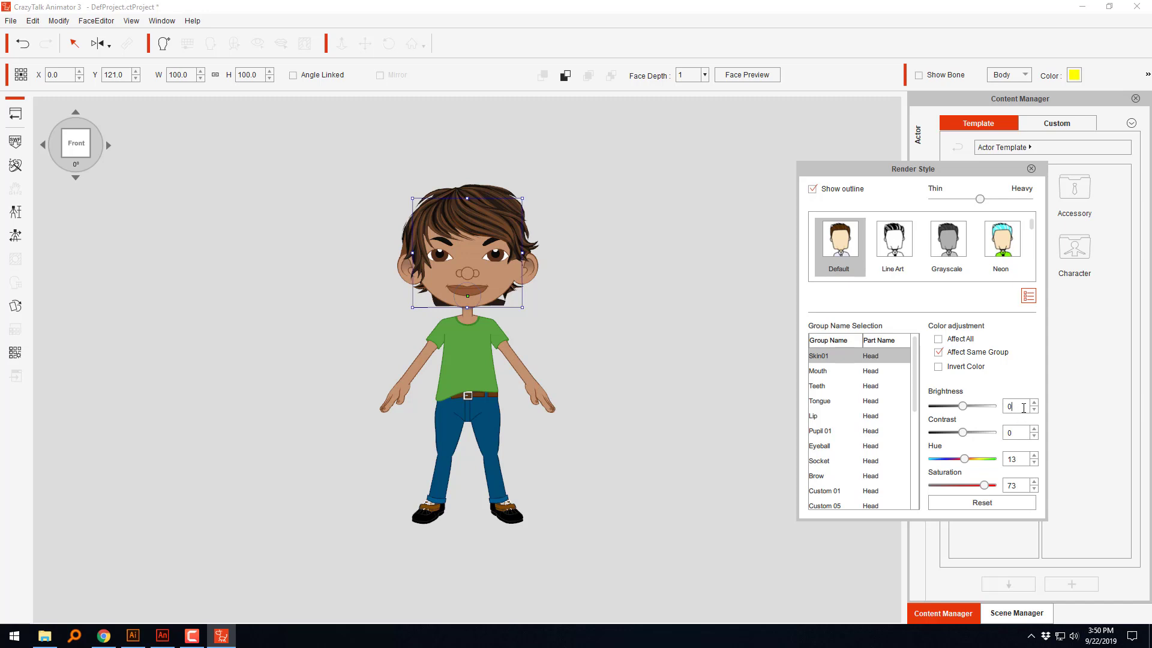
pyautogui.click(957, 408)
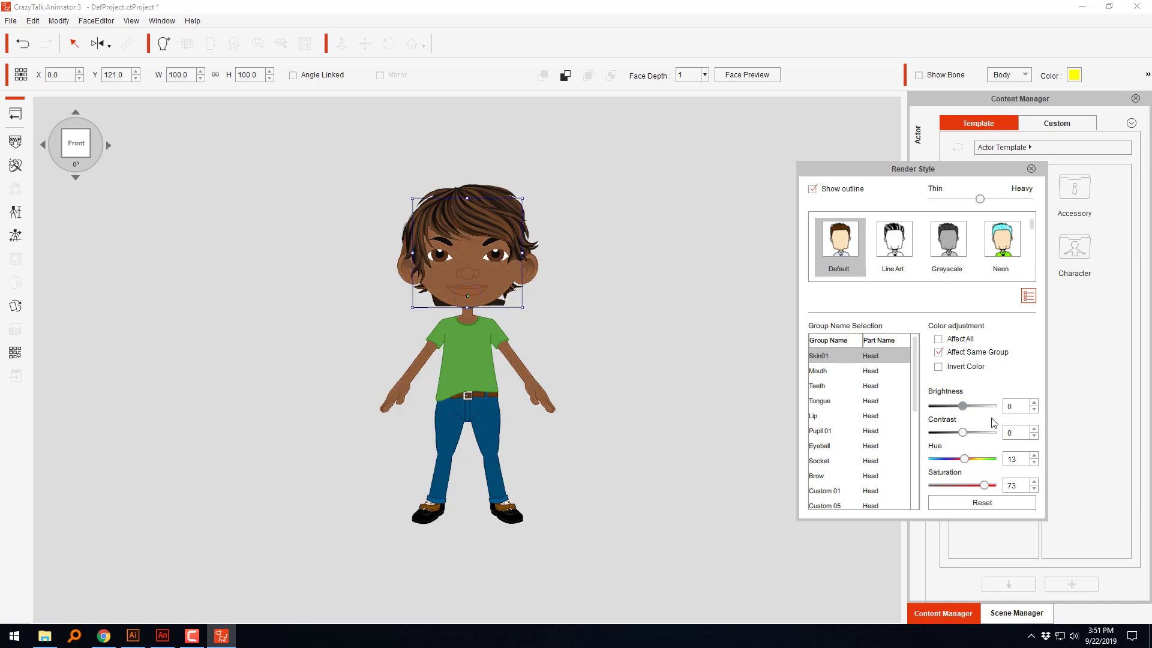
pyautogui.click(1021, 405)
pyautogui.click(1032, 169)
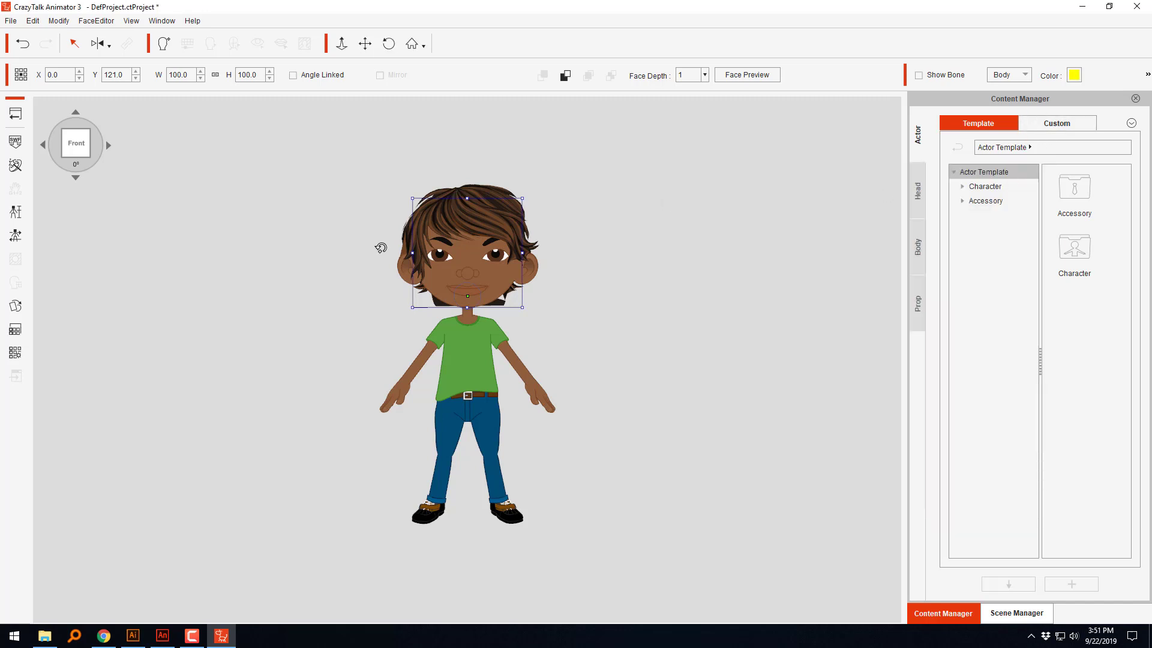
# Step: Raise the head's face depth to 3, previewing the facial movement at depths 1, 2 and 3
pyautogui.click(744, 74)
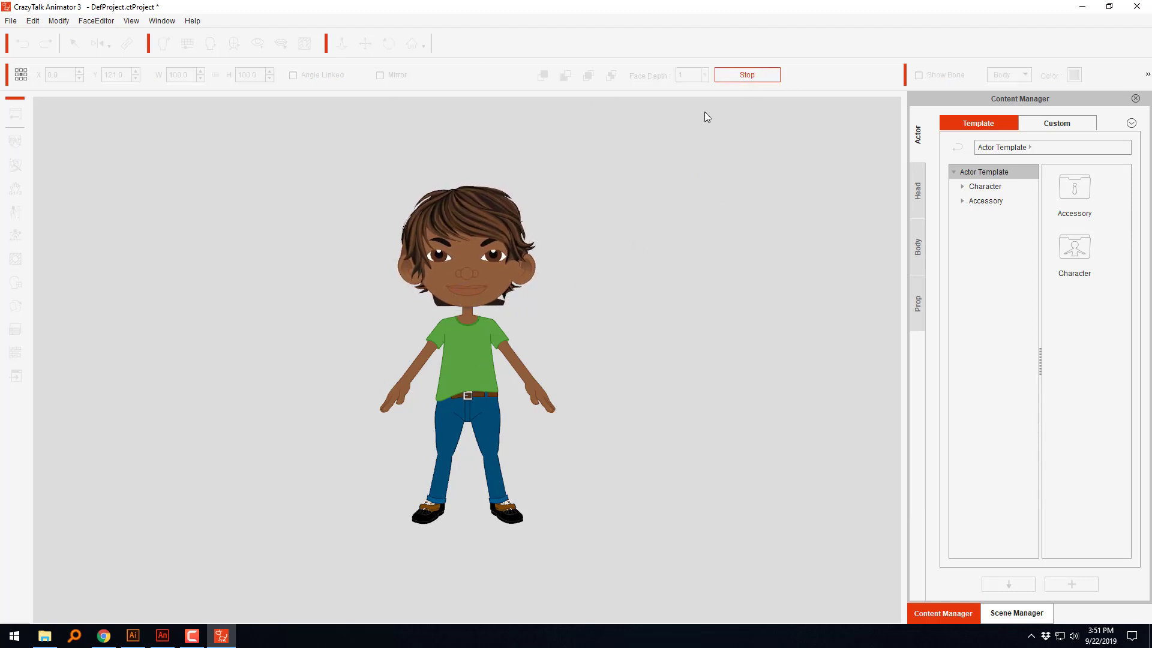
pyautogui.click(735, 76)
pyautogui.click(705, 75)
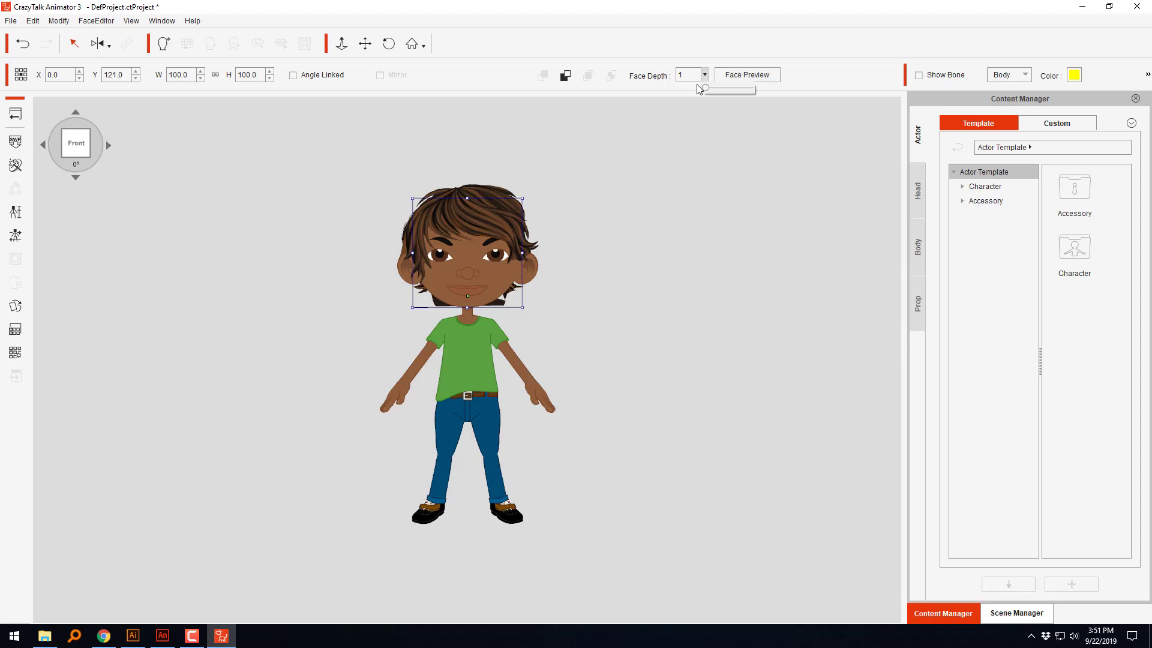
pyautogui.click(748, 77)
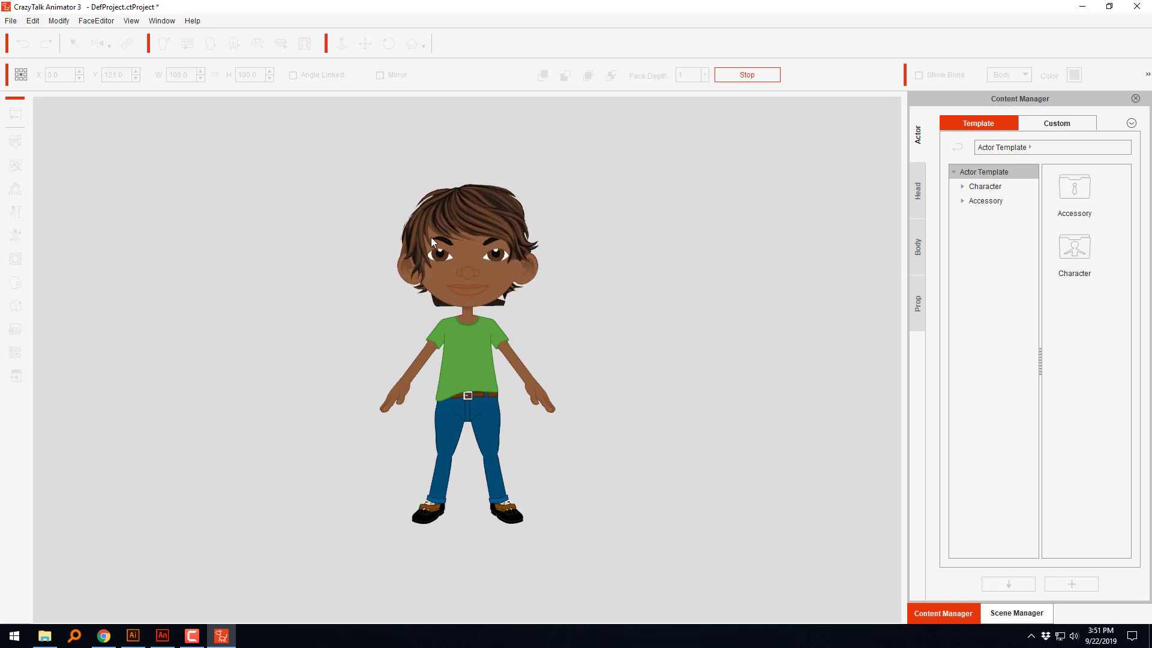
pyautogui.click(758, 74)
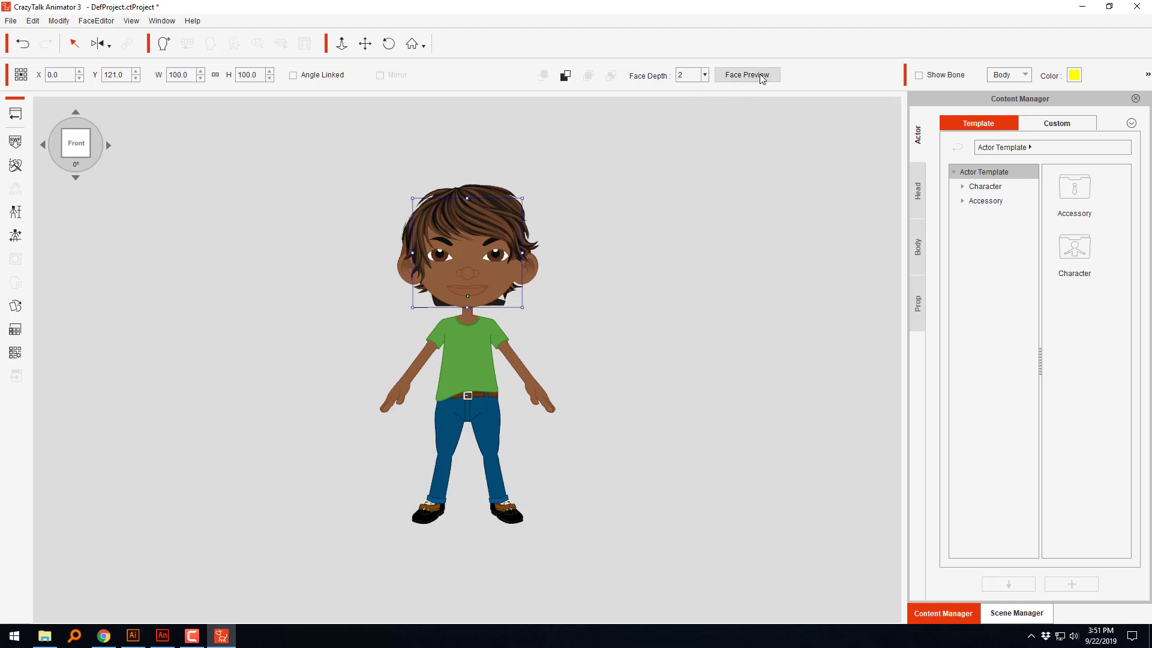
pyautogui.click(750, 75)
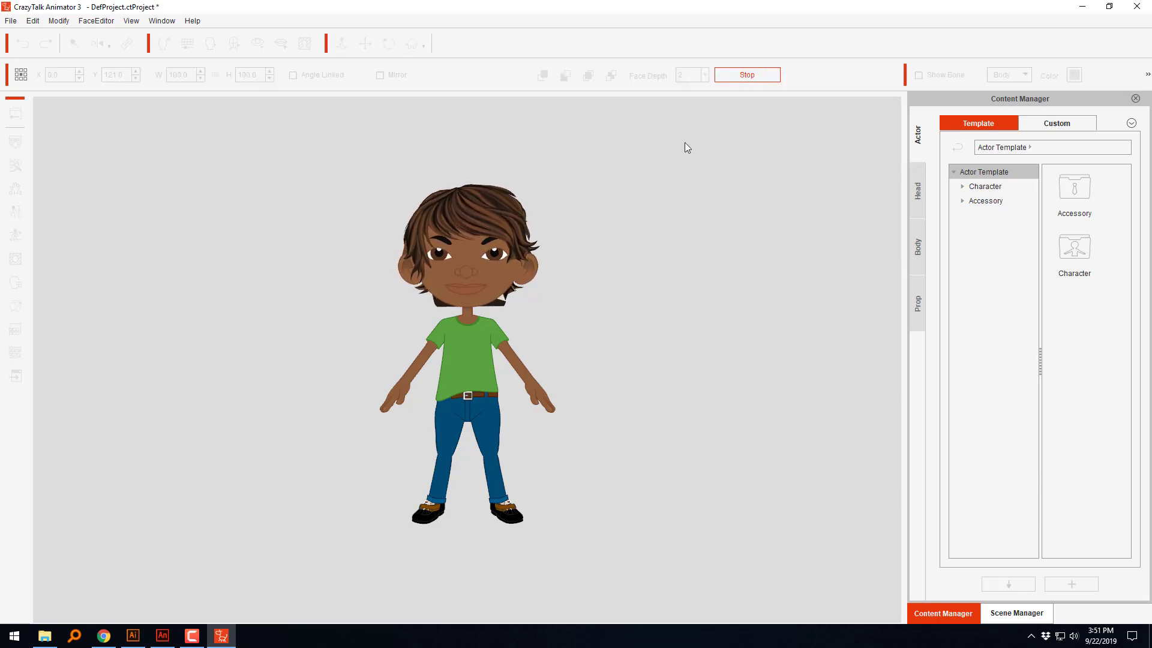
pyautogui.click(751, 72)
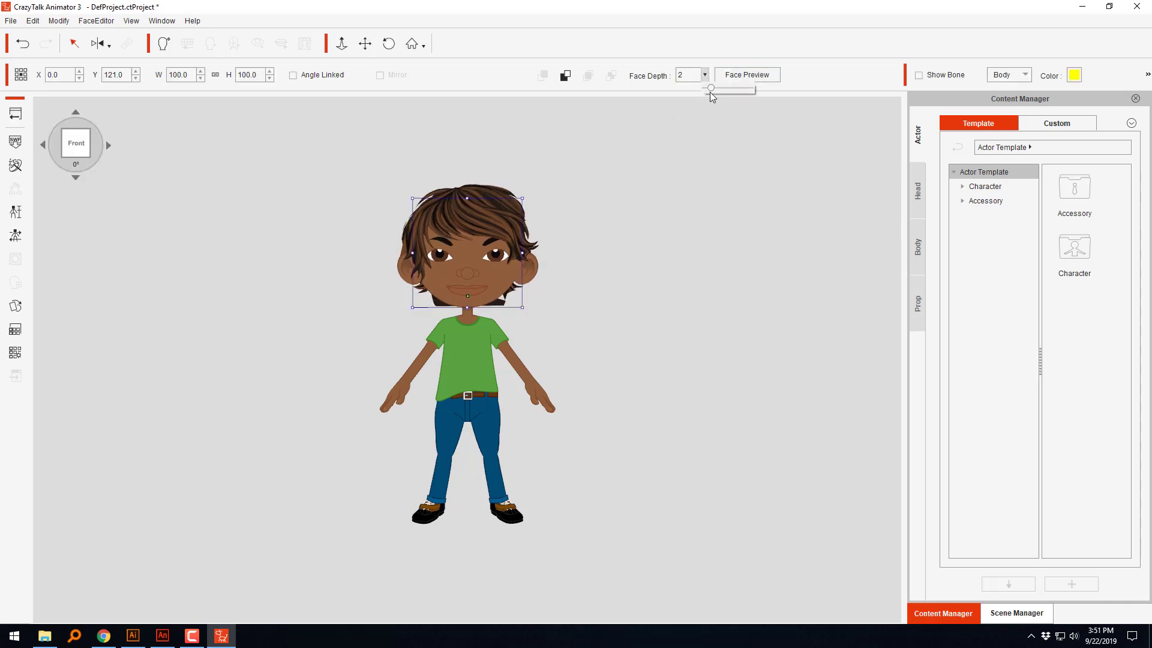
pyautogui.click(774, 76)
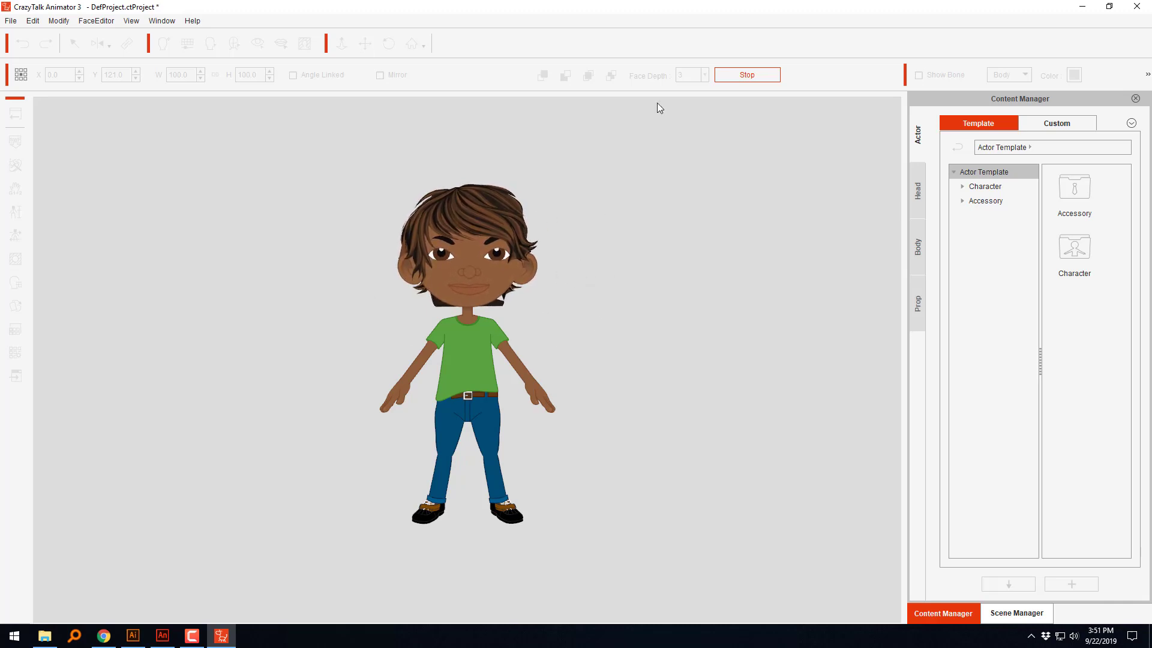
pyautogui.click(759, 77)
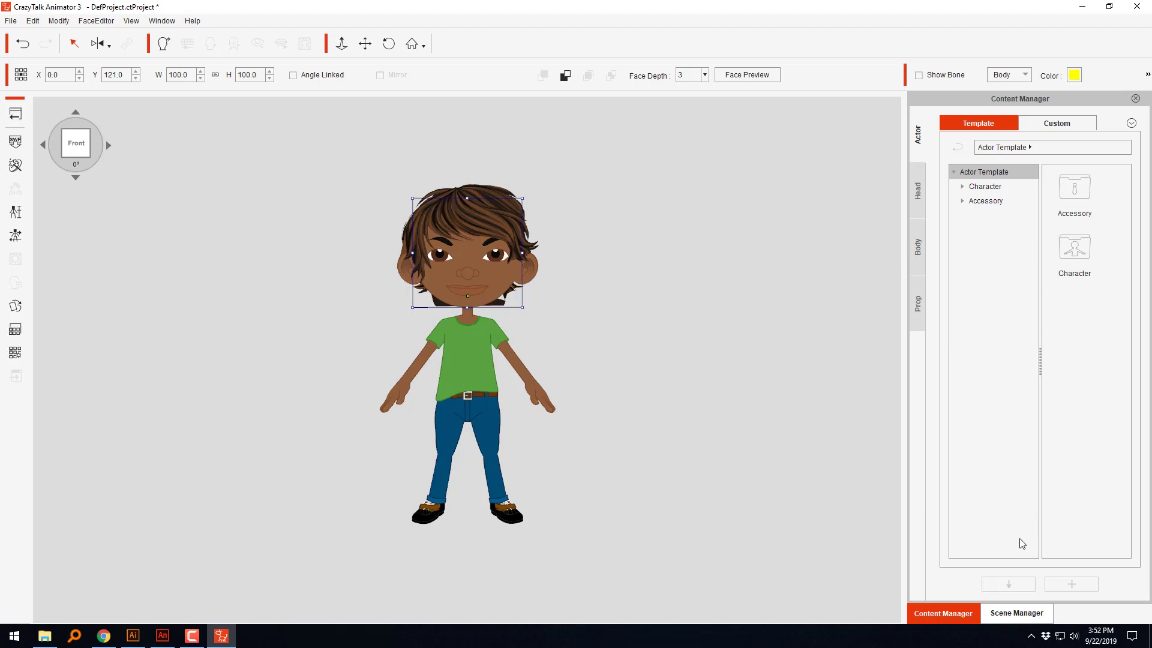
# Step: Open the Hair category of the custom head library in the Content Manager
pyautogui.click(1021, 618)
pyautogui.click(960, 613)
pyautogui.click(1057, 123)
pyautogui.click(1077, 252)
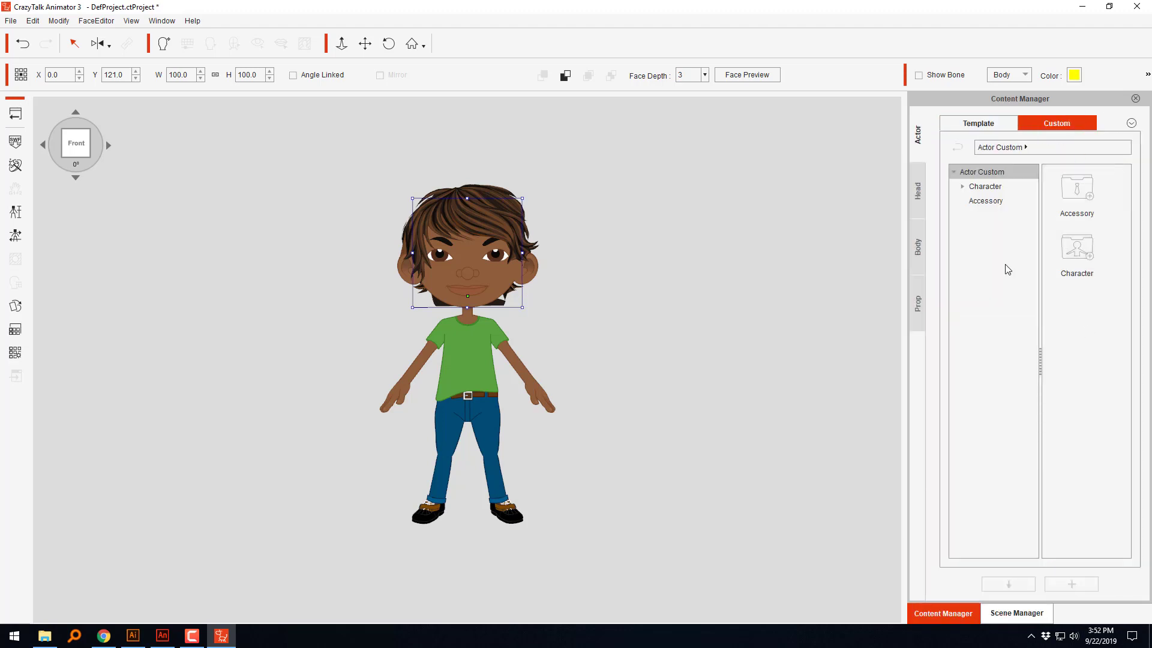
pyautogui.click(923, 193)
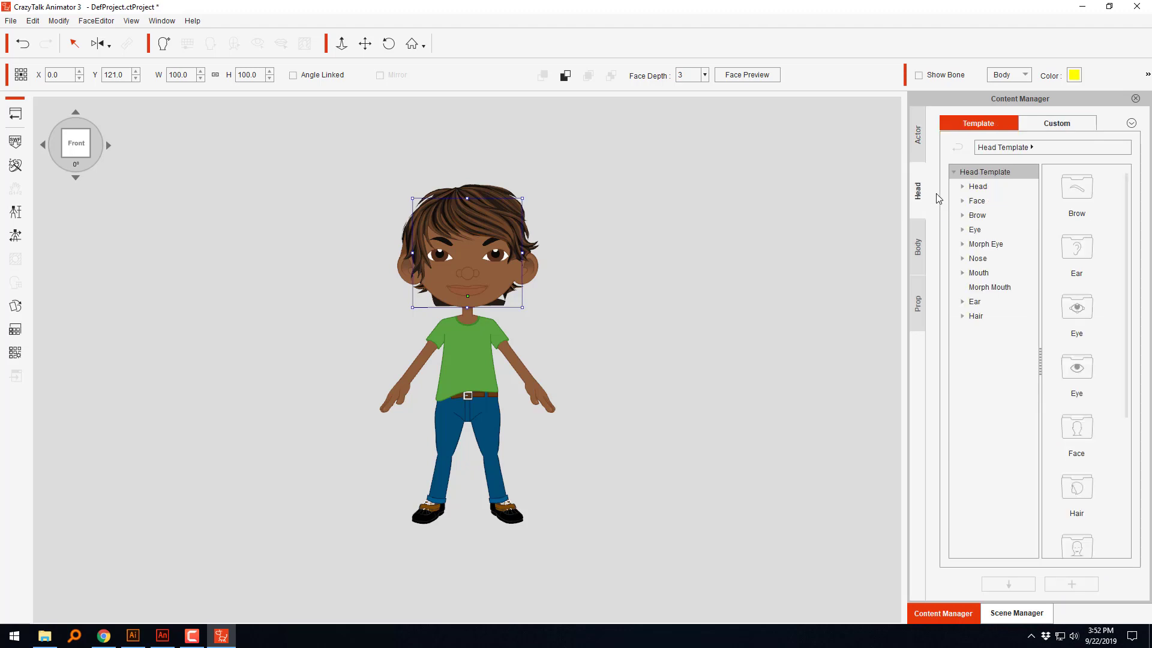
pyautogui.click(985, 314)
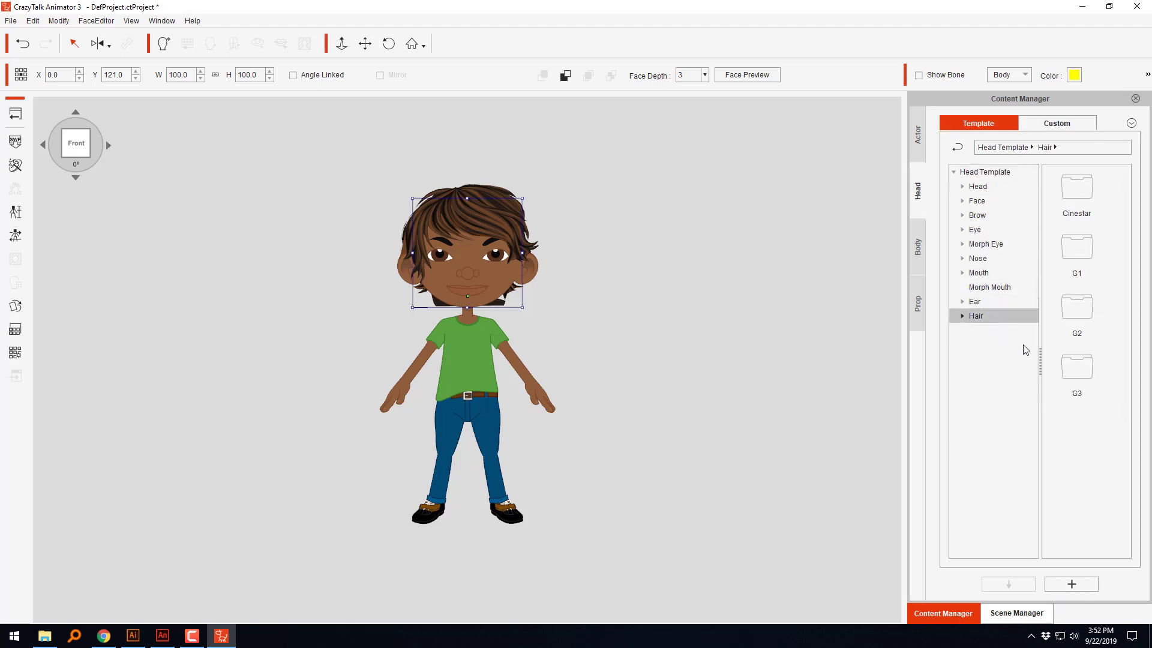
pyautogui.click(1060, 125)
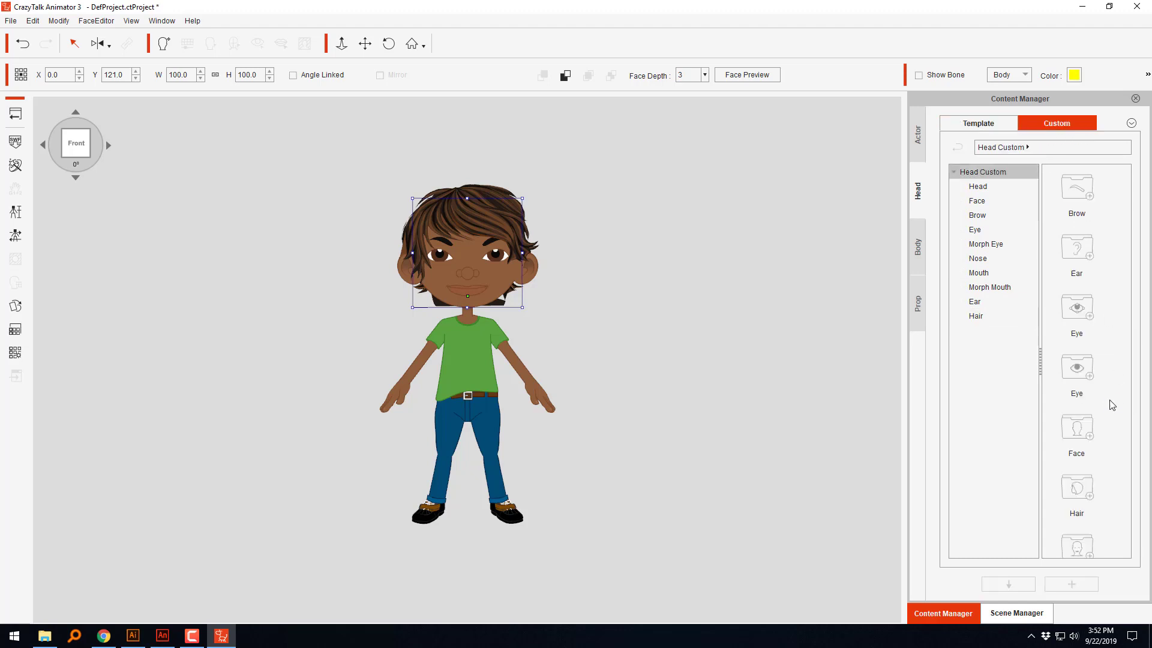
pyautogui.click(982, 314)
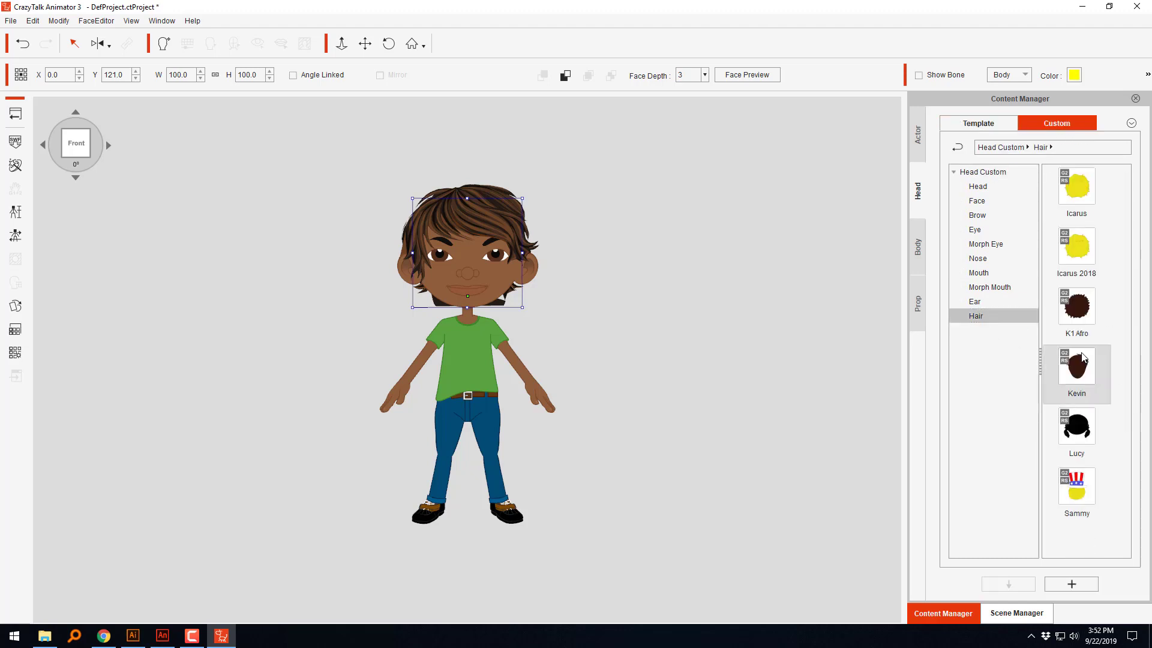
# Step: Create a new folder named Custom Hair in the custom Hair library
pyautogui.rightClick(1076, 534)
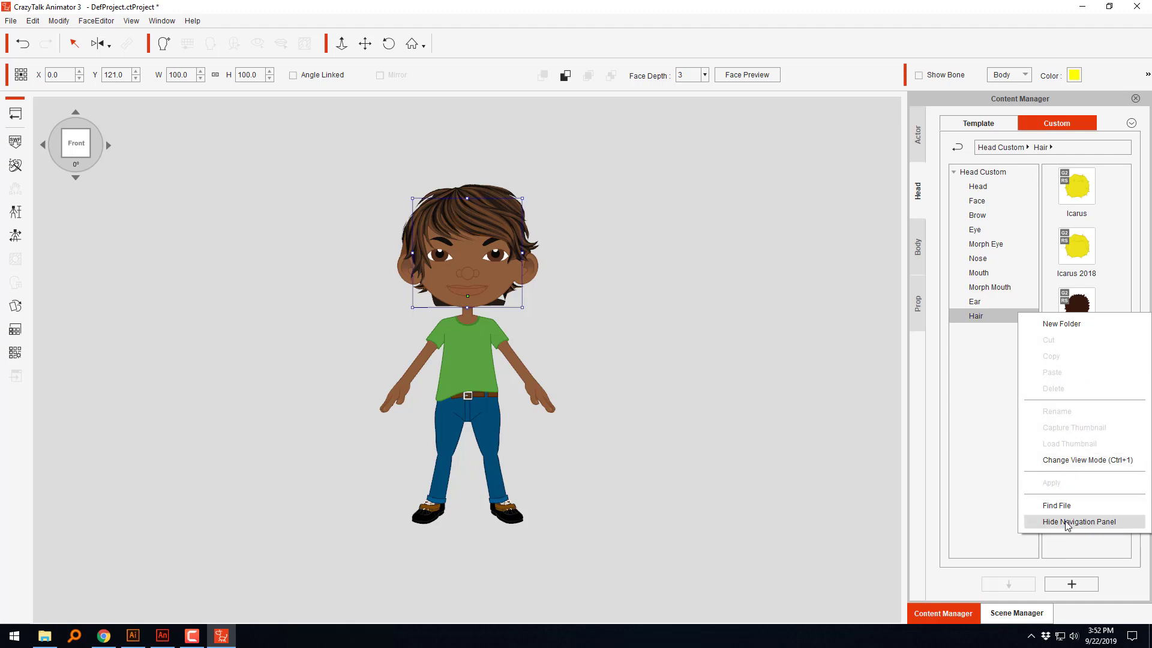
pyautogui.click(1061, 324)
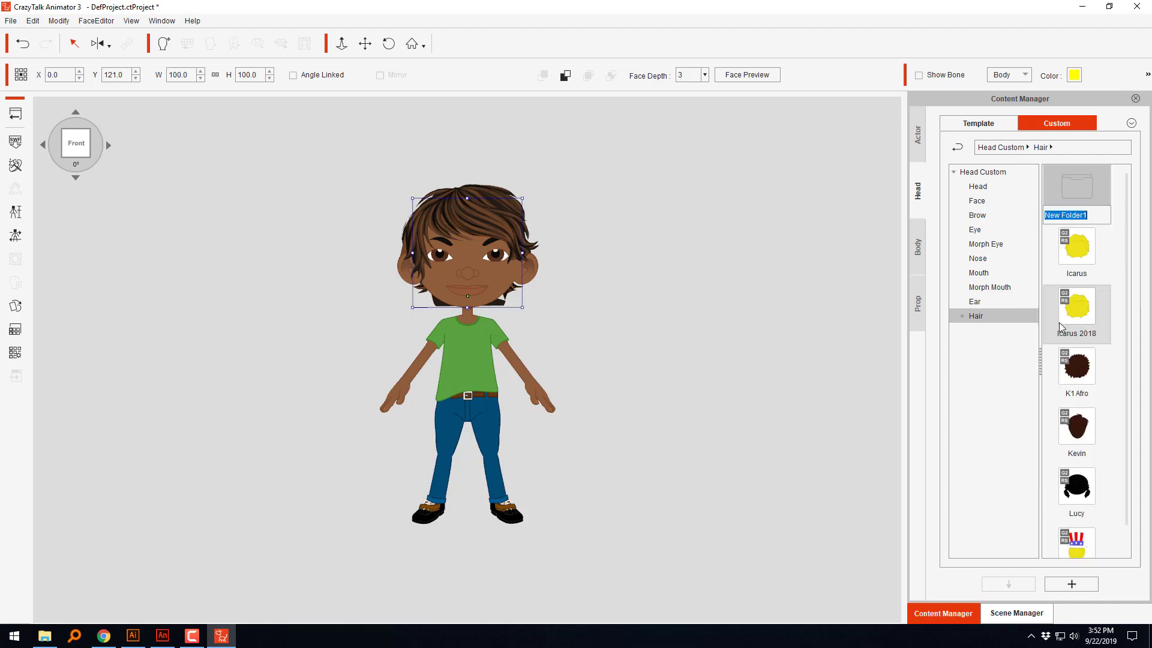
pyautogui.write('Custom Hair')
pyautogui.click(975, 421)
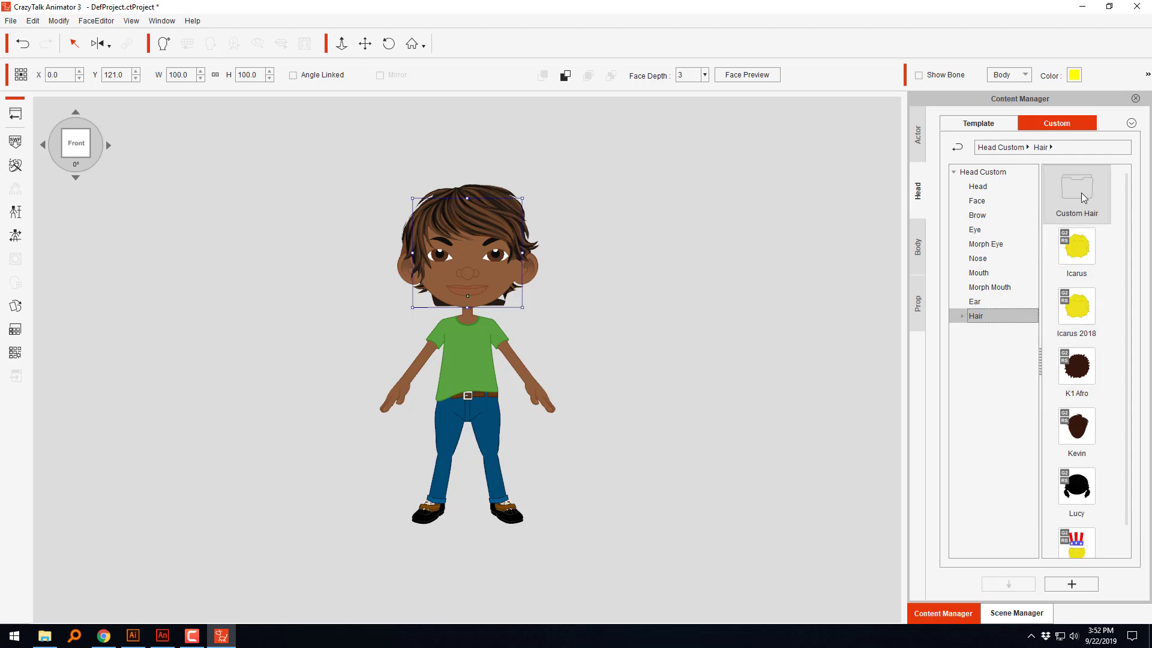
# Step: Add the character's current hair to the custom Hair library under the name Messy Hair
pyautogui.click(1076, 583)
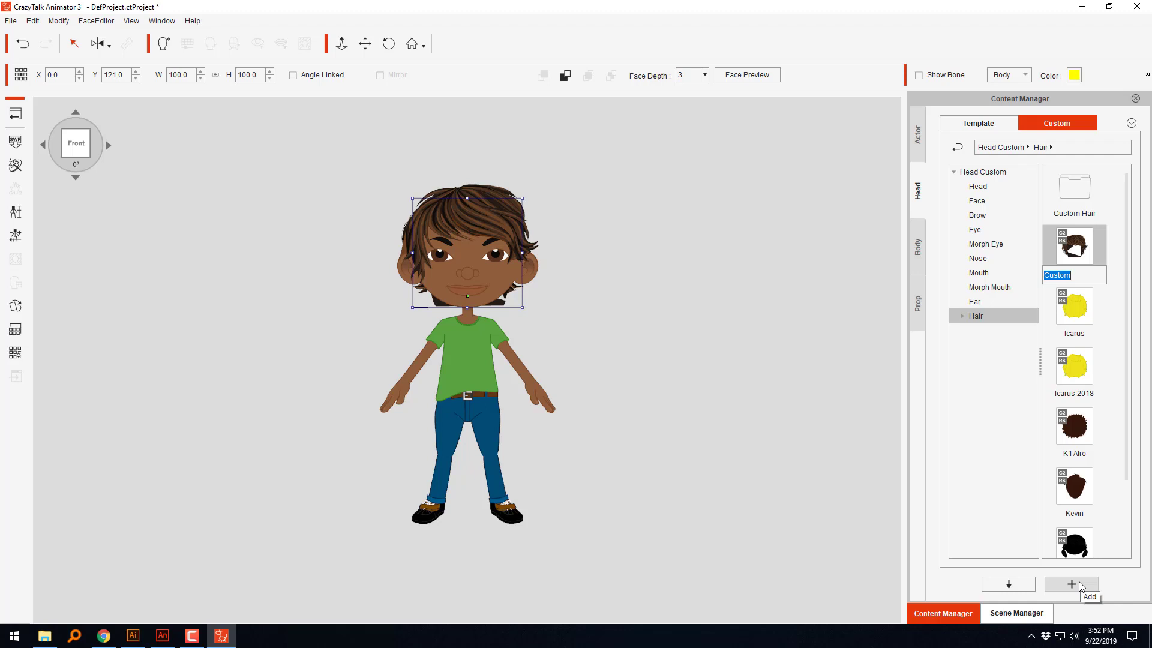
pyautogui.write('Messy Hair')
pyautogui.press('Return')
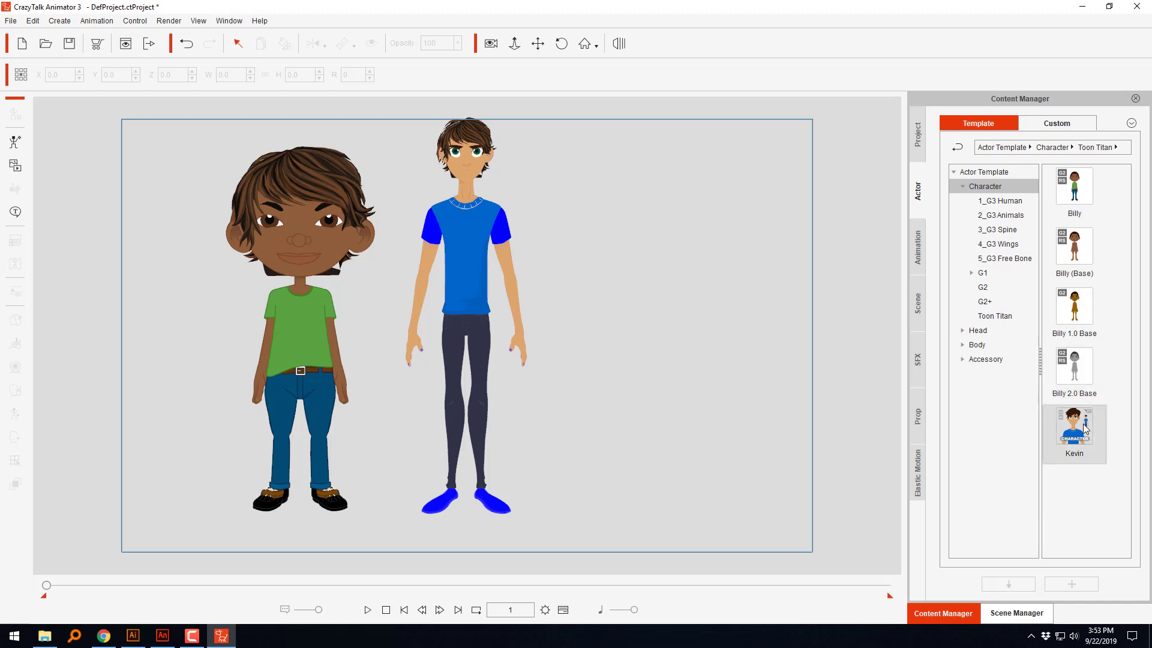
# Step: Add the Saul character from the G2 actor templates to the stage beside the blue-shirted character
pyautogui.moveTo(1083, 423); pyautogui.dragTo(613, 318)
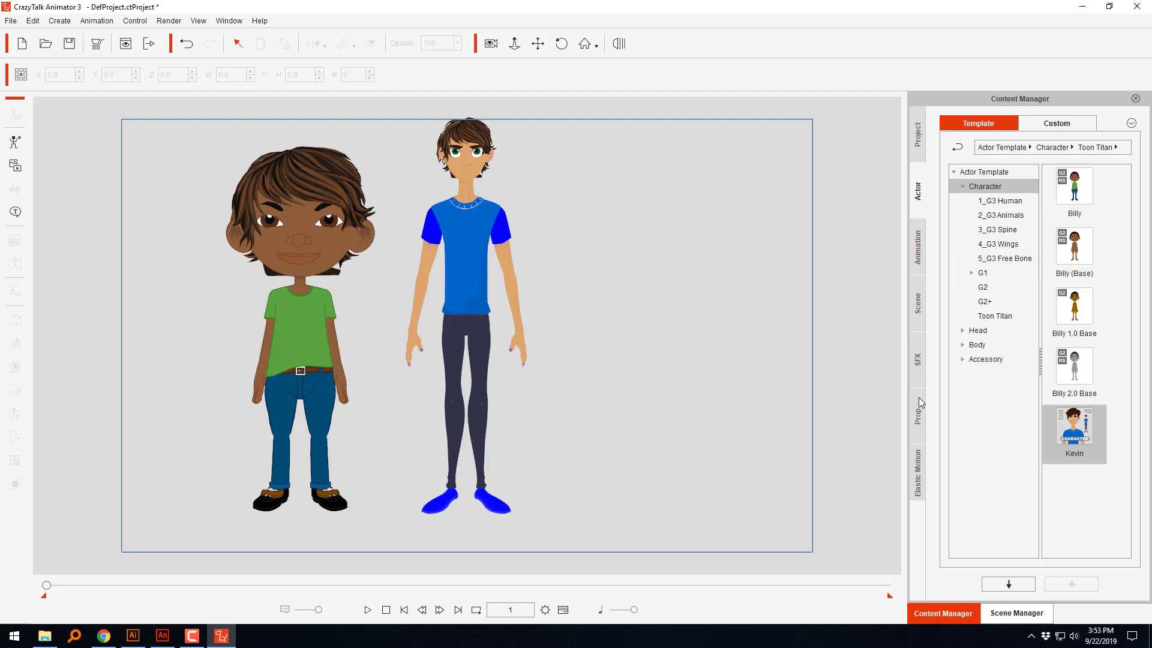
pyautogui.click(983, 289)
pyautogui.scroll(-2, 1074, 336)
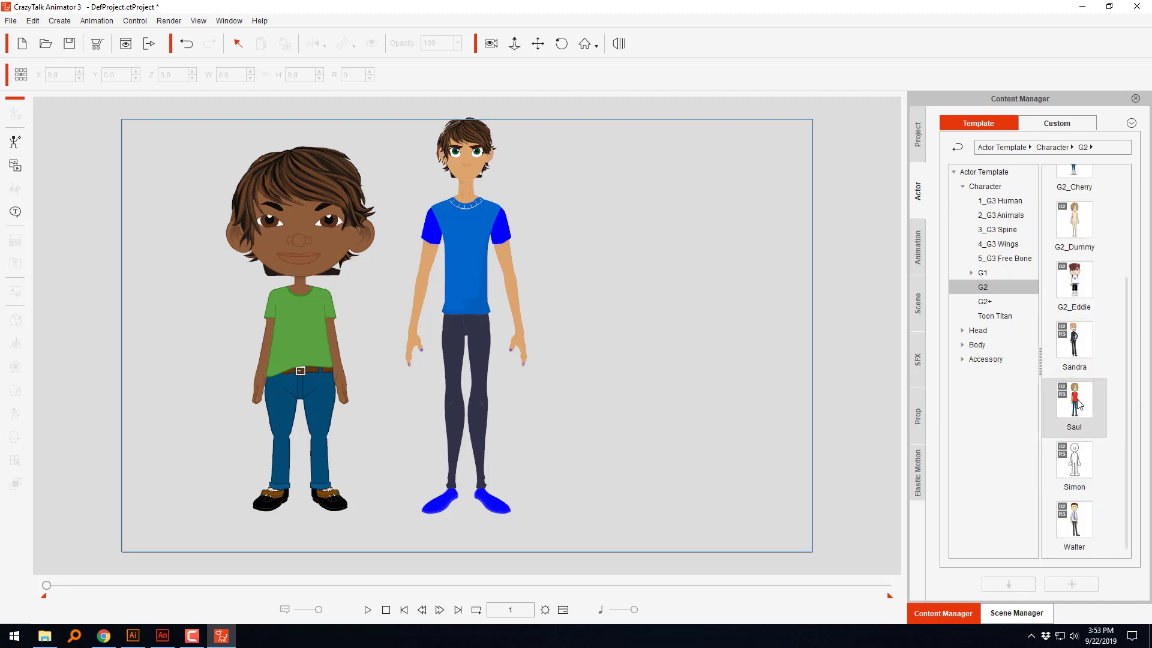
pyautogui.moveTo(1075, 403); pyautogui.dragTo(576, 316)
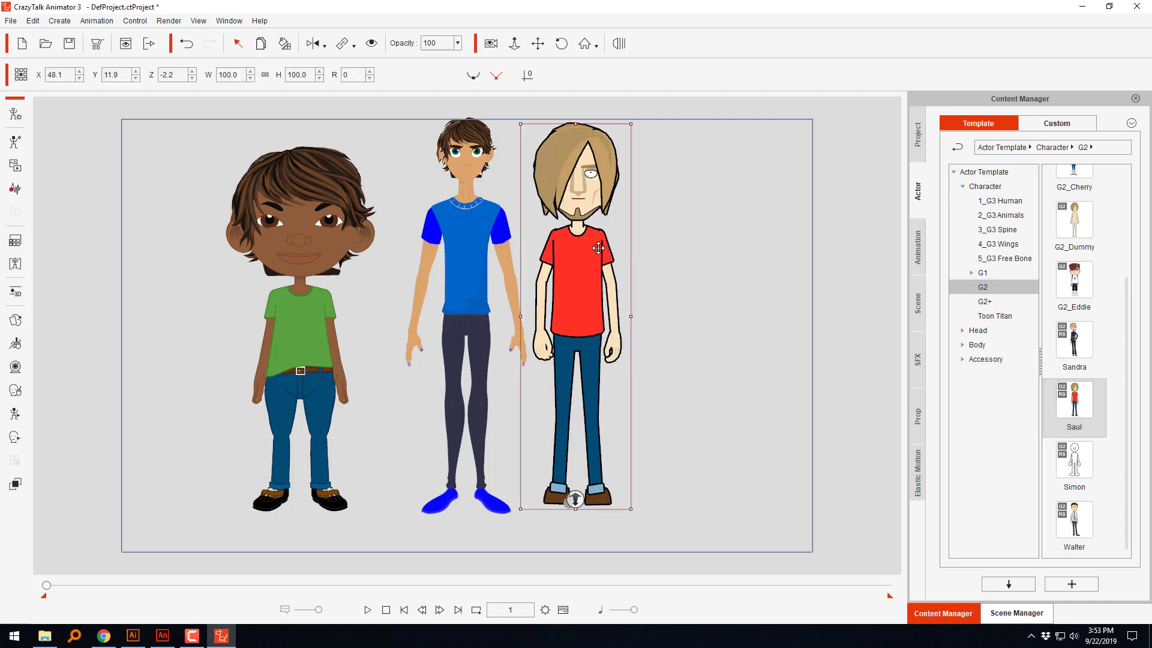
# Step: Open Saul in the character composer, select his head and display the custom Hair library
pyautogui.click(16, 114)
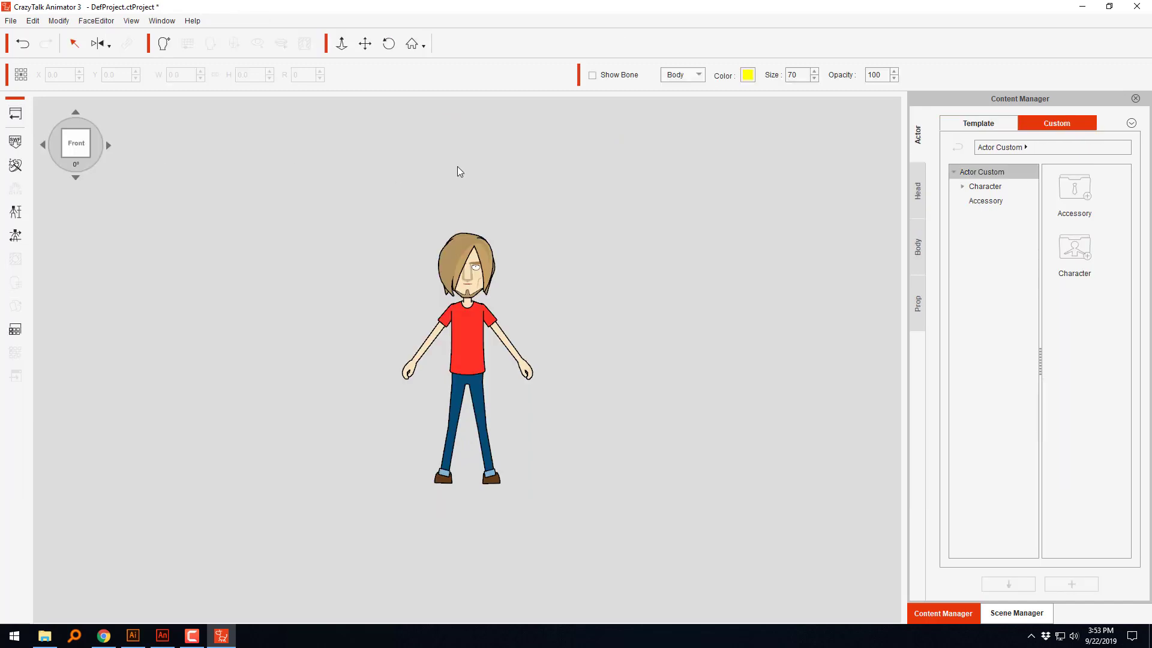
pyautogui.click(470, 247)
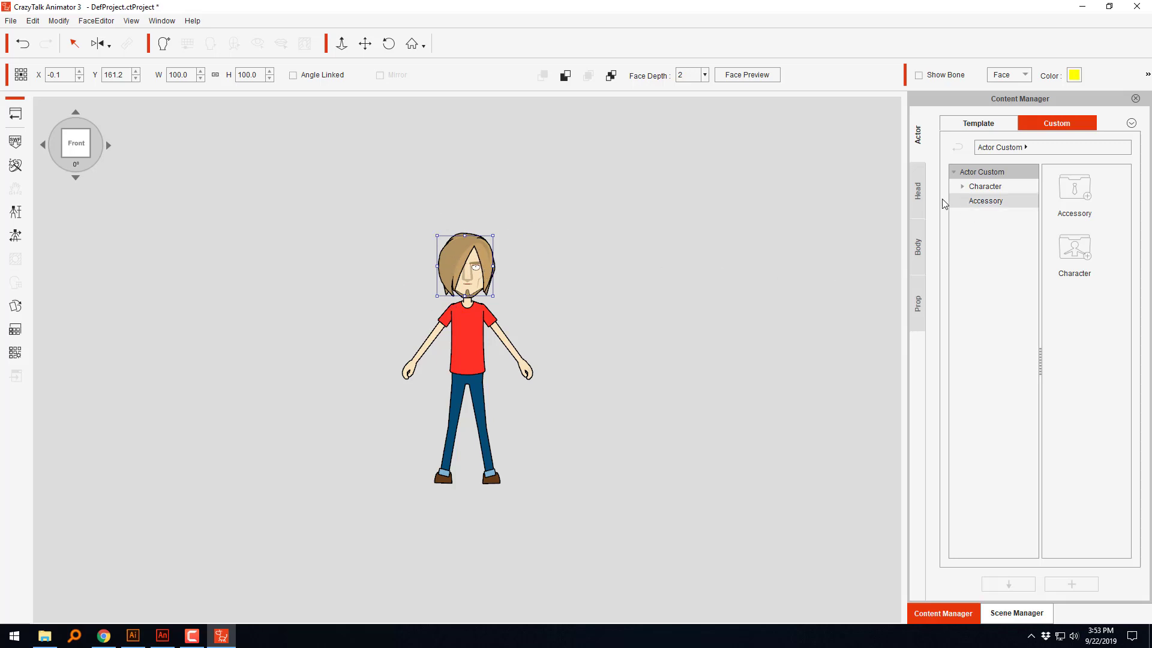
pyautogui.click(921, 188)
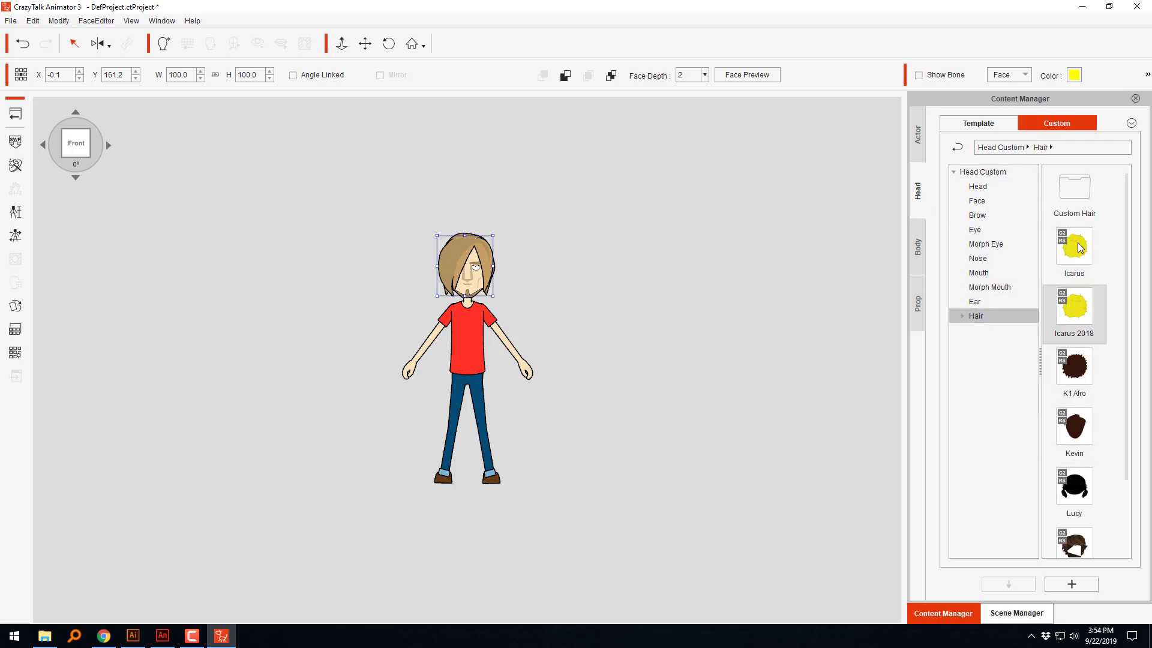
# Step: Check the Custom Hair folder and try to move Messy Hair into it within the hair library
pyautogui.doubleClick(1072, 188)
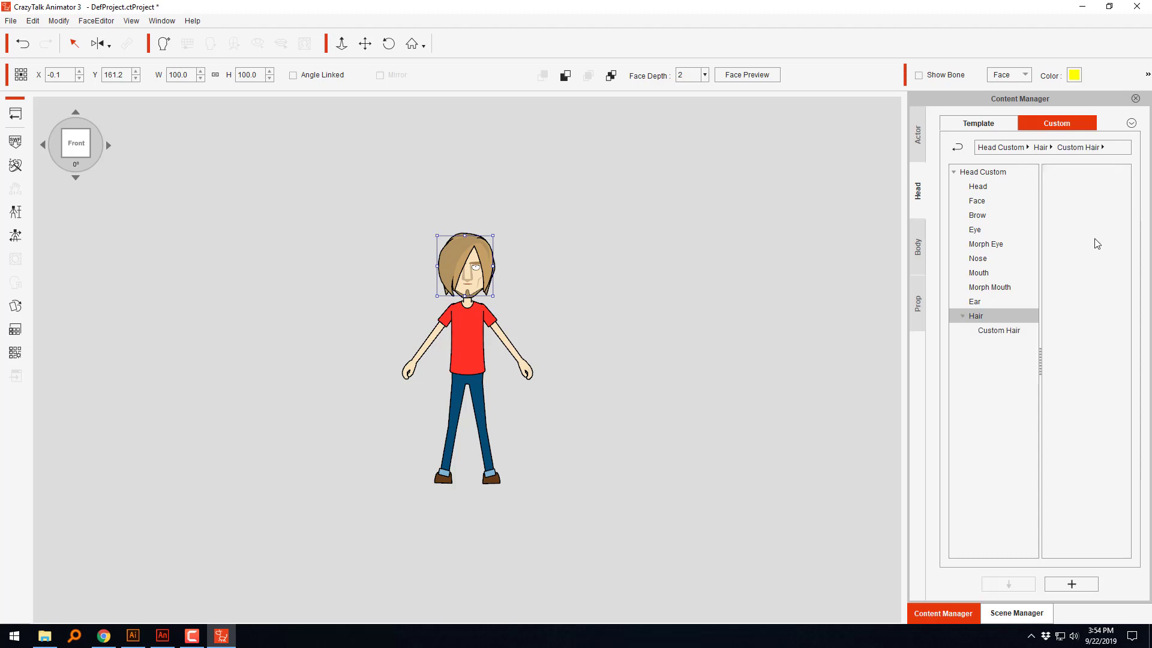
pyautogui.click(1006, 331)
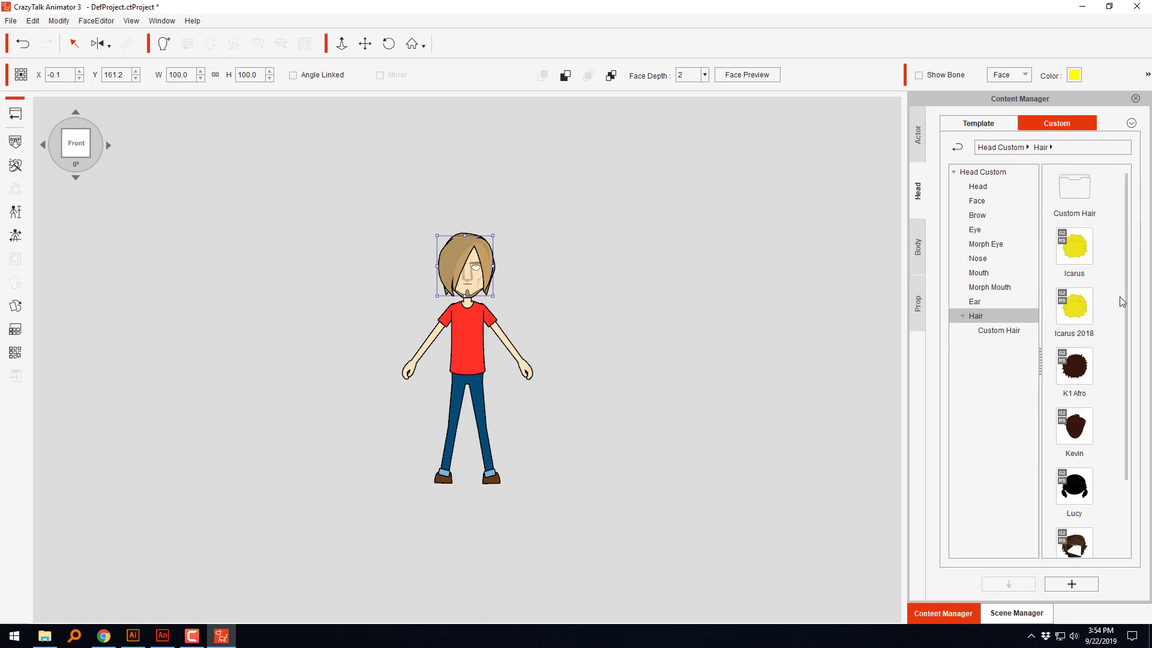
pyautogui.scroll(-2, 1112, 390)
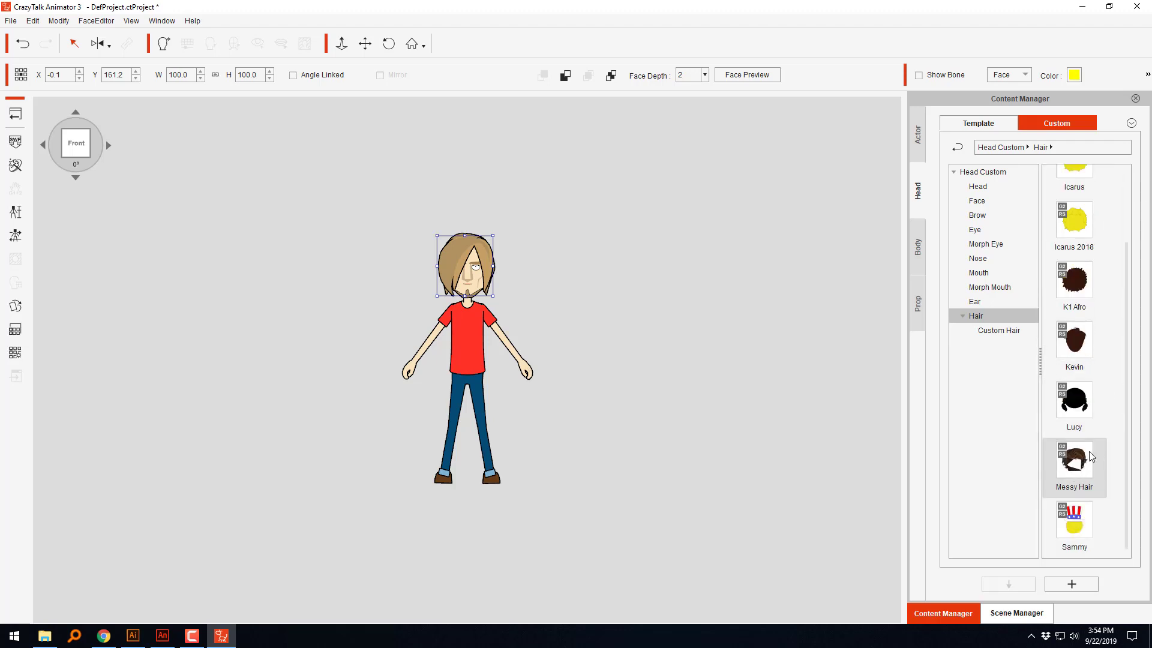
pyautogui.scroll(2, 1090, 456)
pyautogui.moveTo(1076, 542); pyautogui.dragTo(1074, 191)
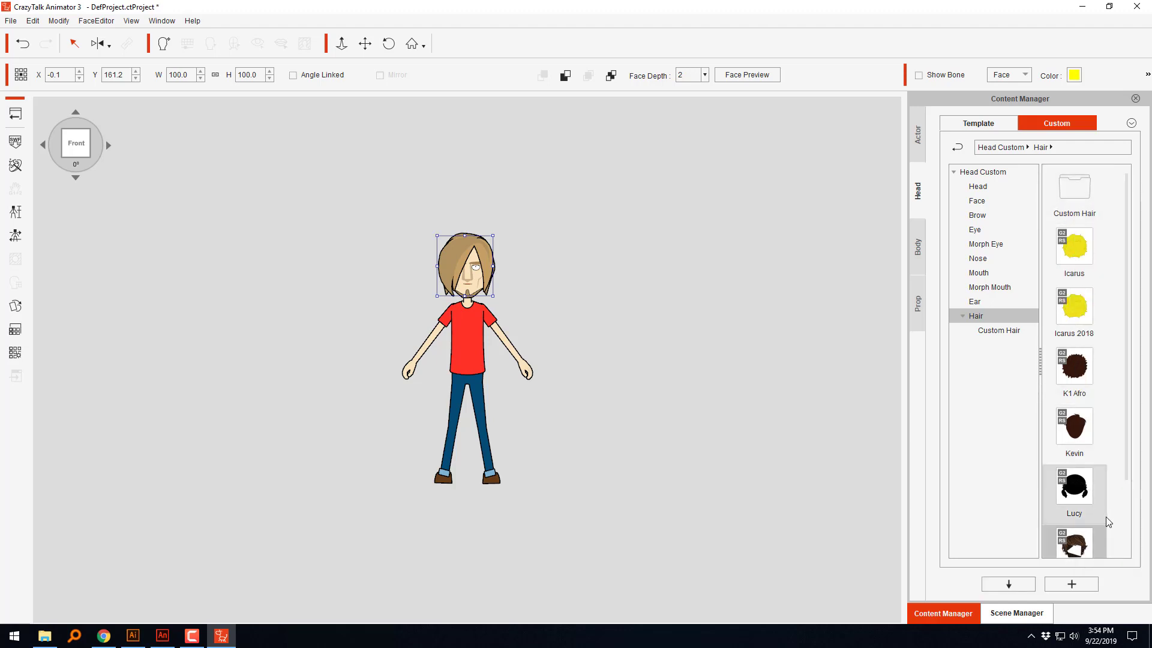
# Step: Locate the Messy Hair file on disk, move it into the Custom Hair folder and close the file window
pyautogui.rightClick(1081, 540)
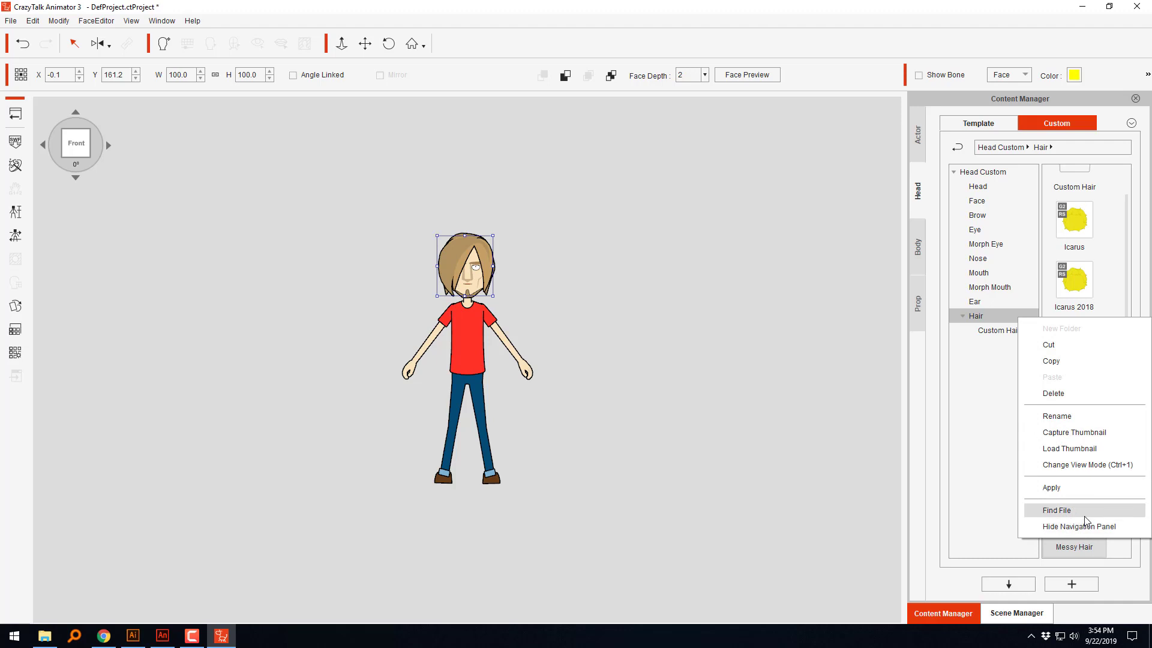
pyautogui.click(1073, 511)
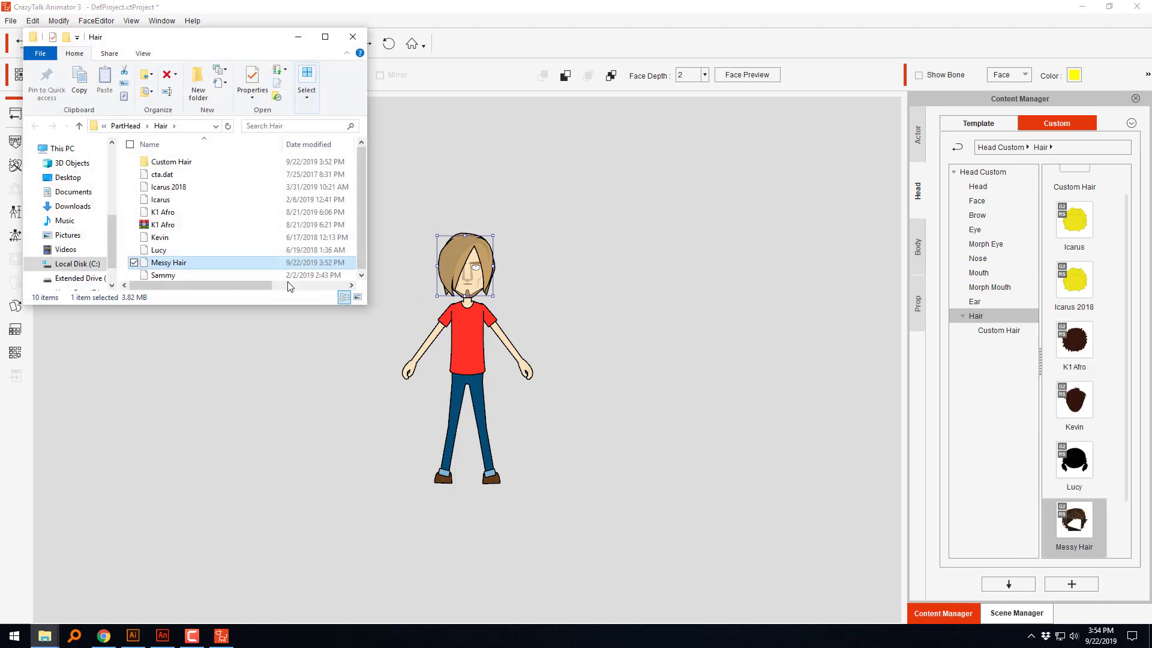
pyautogui.moveTo(183, 262); pyautogui.dragTo(176, 168)
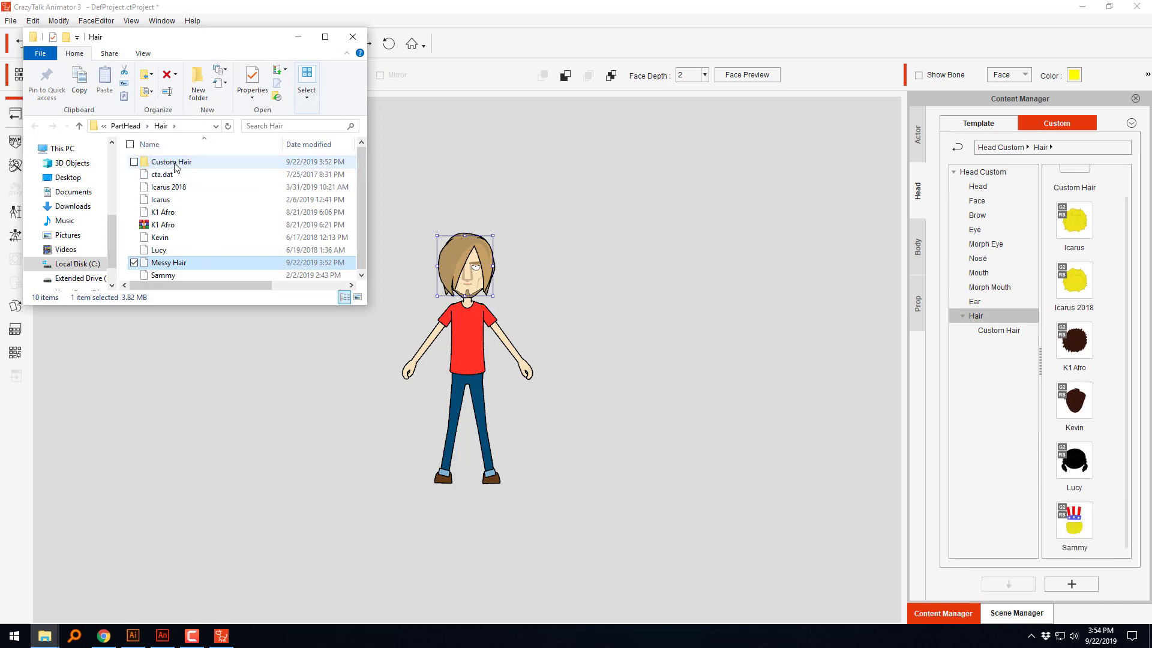
pyautogui.click(352, 36)
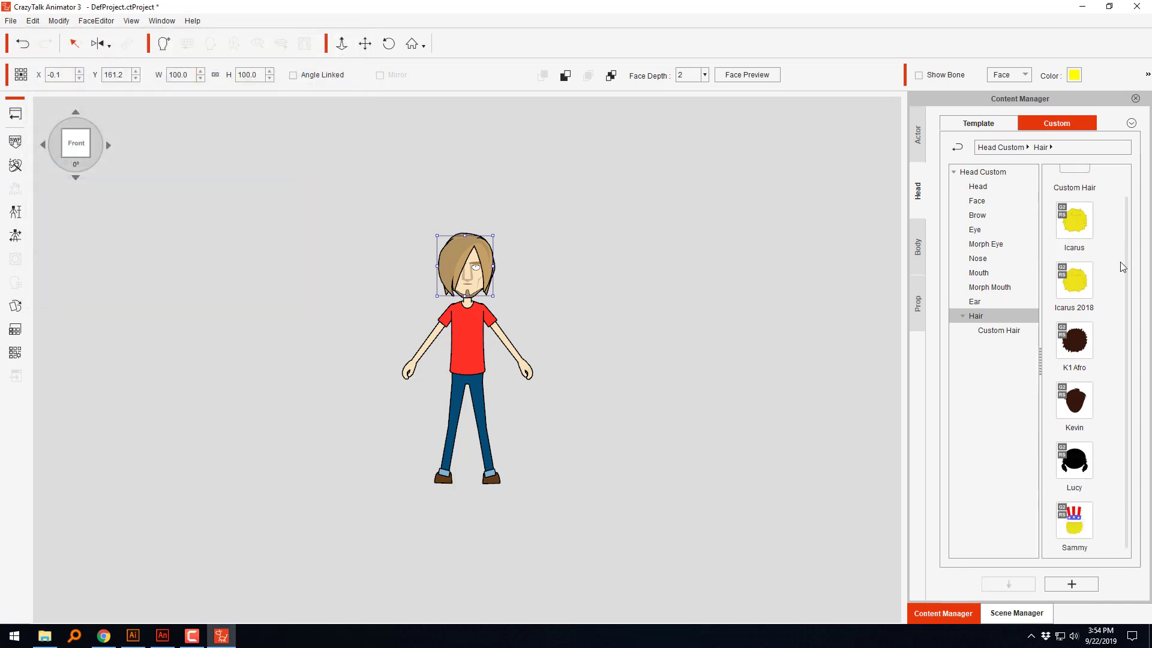
# Step: Open the Custom Hair library folder and apply Messy Hair to Saul's head
pyautogui.scroll(1, 1122, 270)
pyautogui.doubleClick(1070, 192)
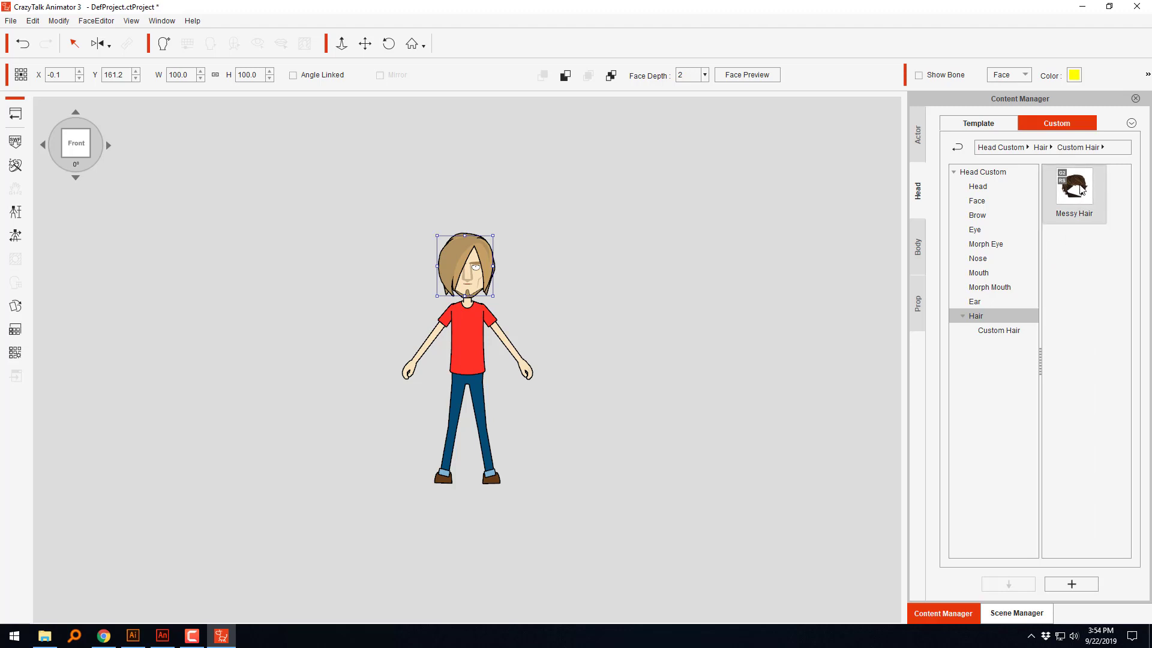
pyautogui.moveTo(1080, 189); pyautogui.dragTo(467, 248)
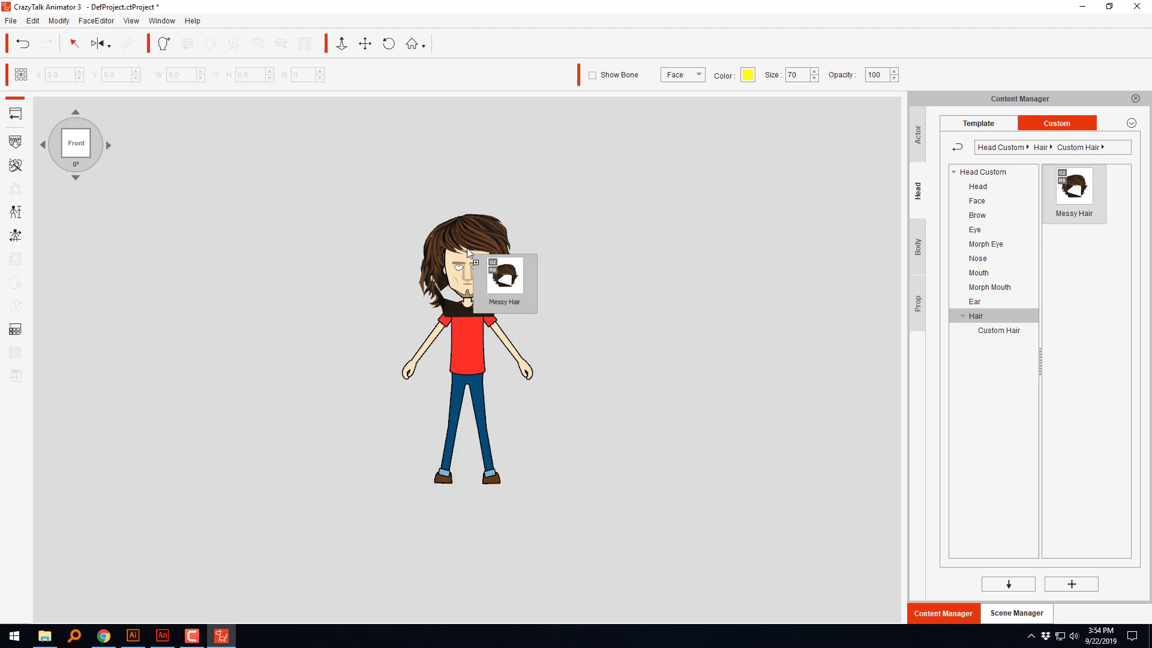
pyautogui.moveTo(468, 252); pyautogui.dragTo(497, 264)
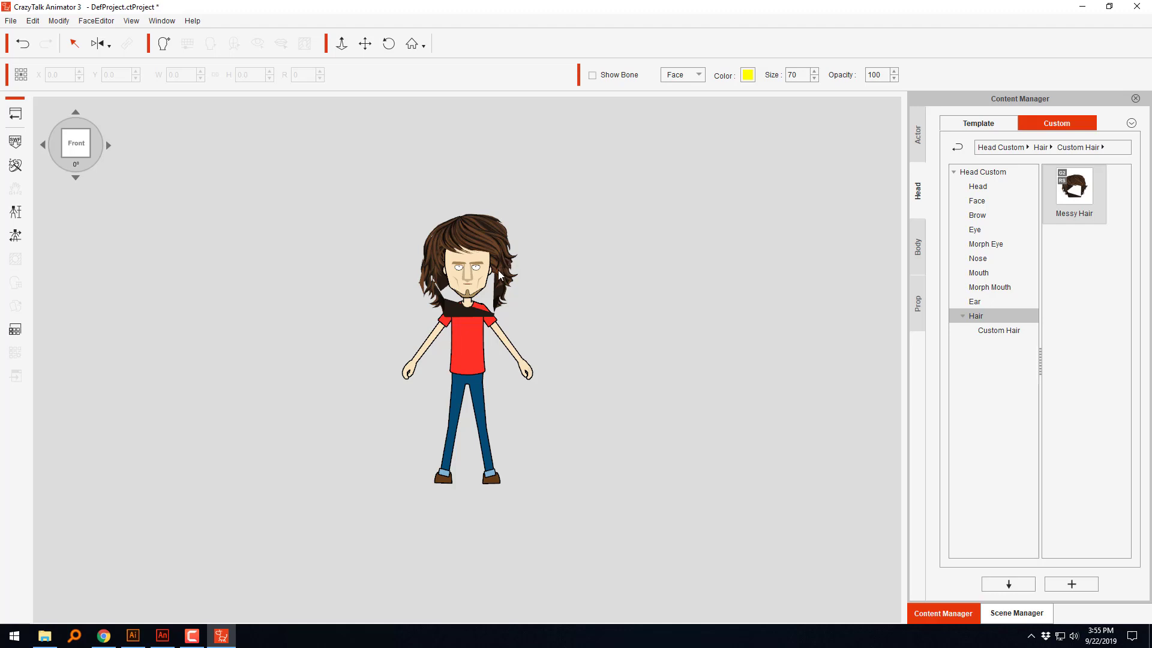
# Step: Move Saul's back hair up to about X 0.1, Y 175.2 and shrink it to about 100.1 wide by 77.3 high
pyautogui.click(503, 268)
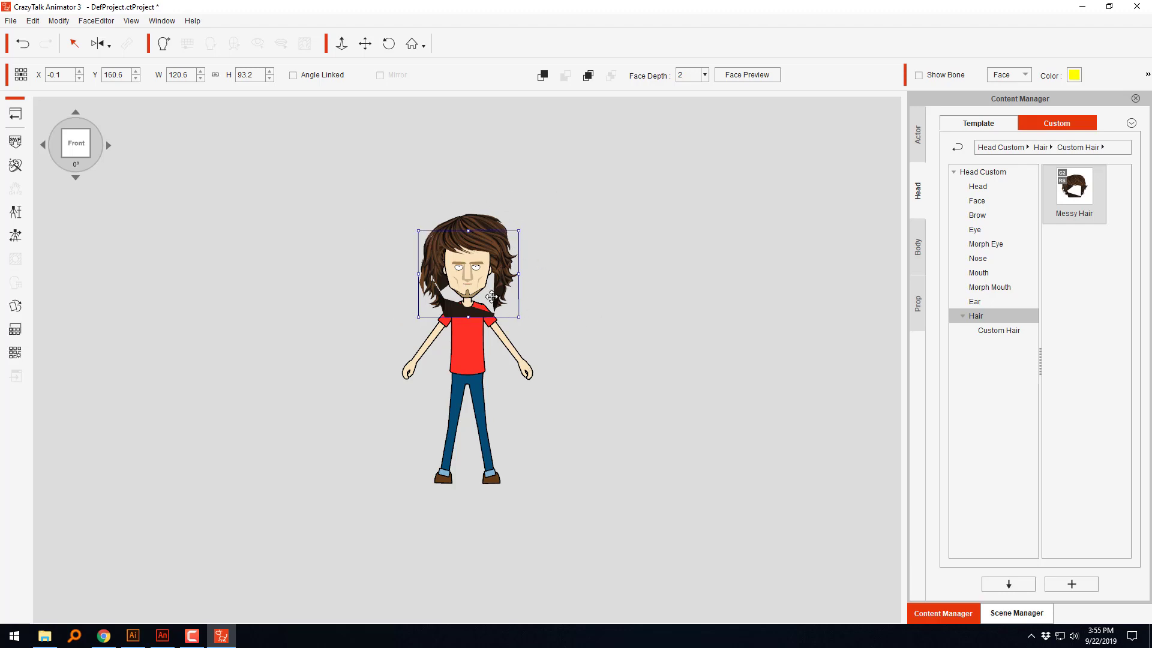
pyautogui.scroll(5, 487, 284)
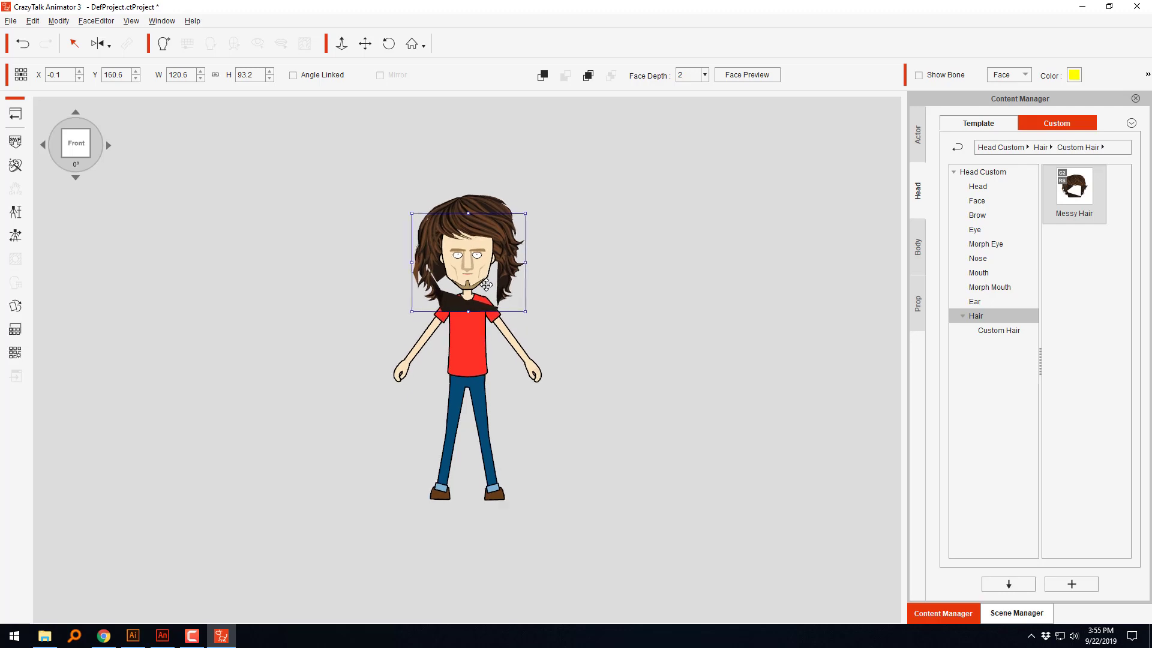
pyautogui.scroll(1, 487, 285)
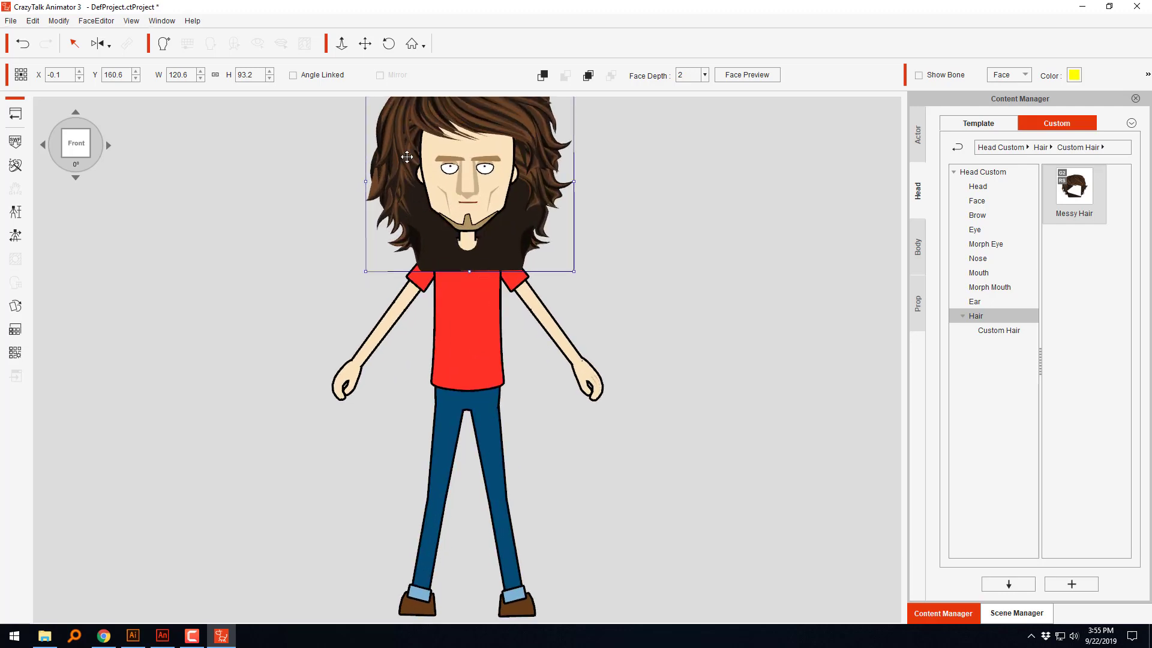
pyautogui.click(365, 44)
pyautogui.moveTo(659, 189); pyautogui.dragTo(656, 325)
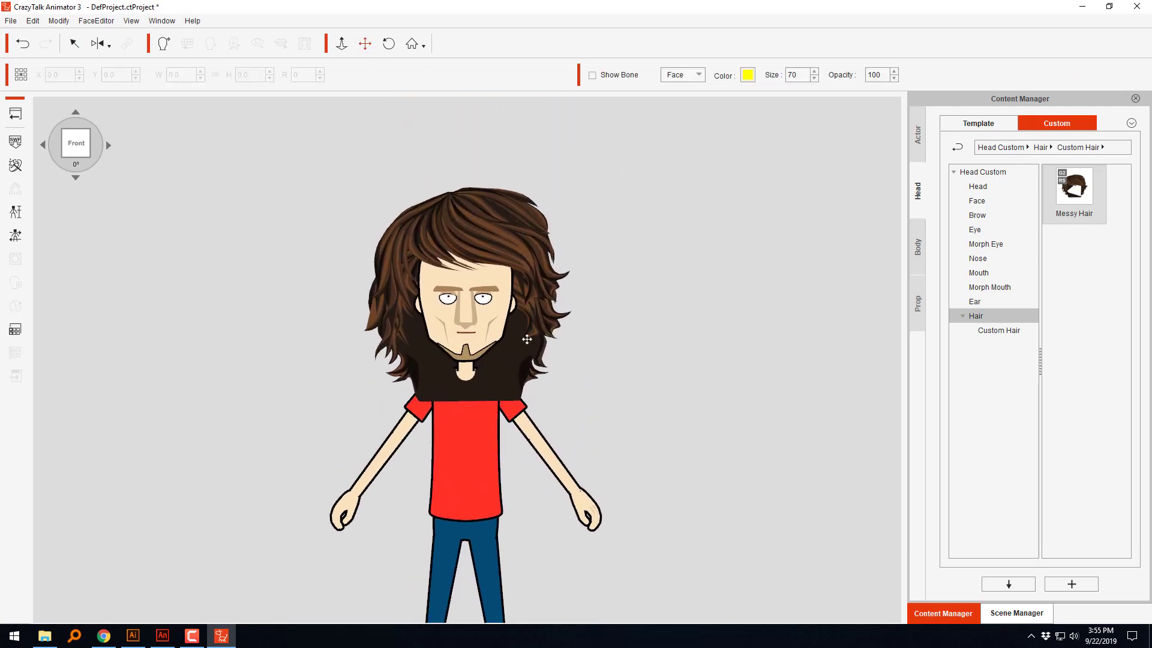
pyautogui.click(526, 354)
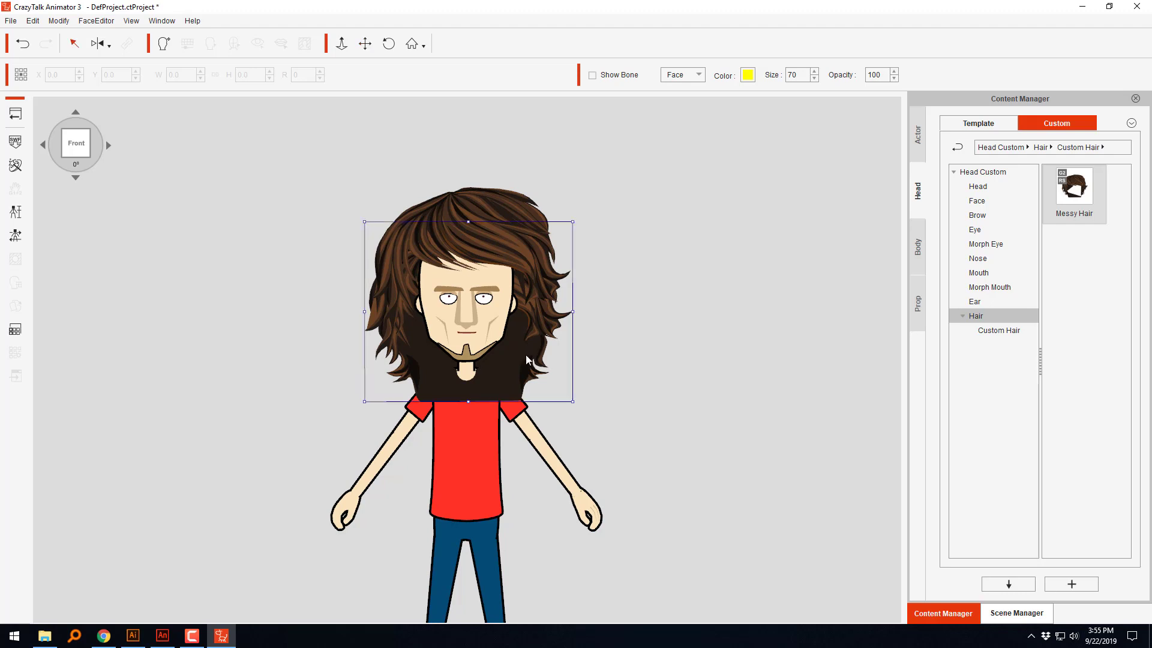
pyautogui.moveTo(515, 355); pyautogui.dragTo(514, 334)
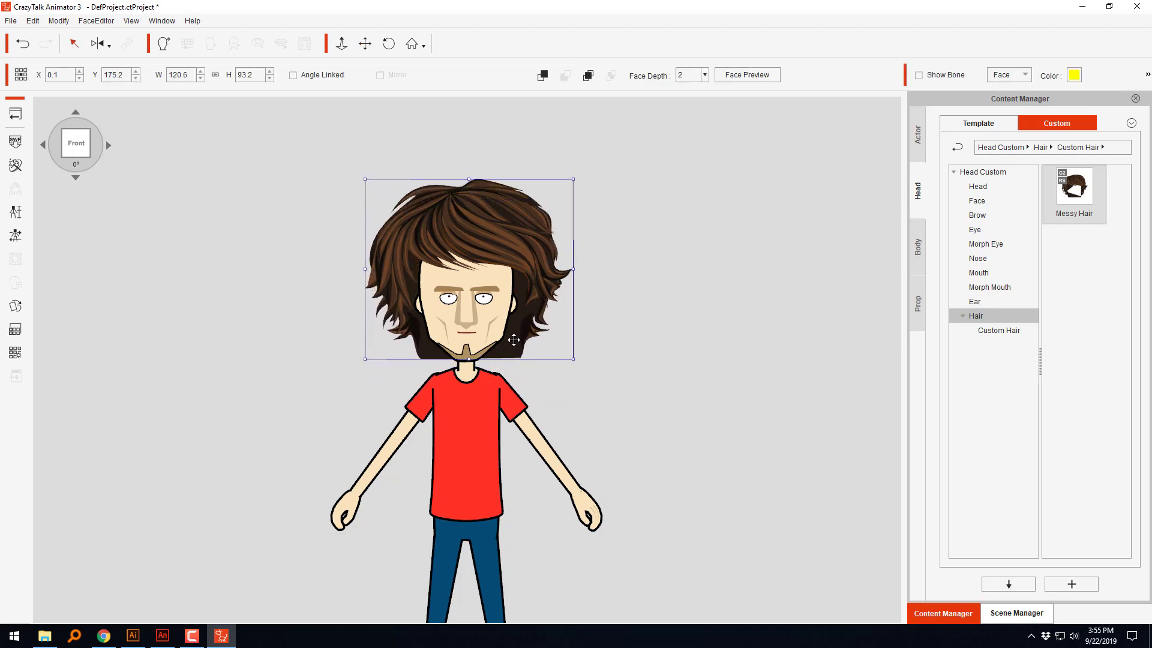
pyautogui.moveTo(573, 179); pyautogui.dragTo(565, 201)
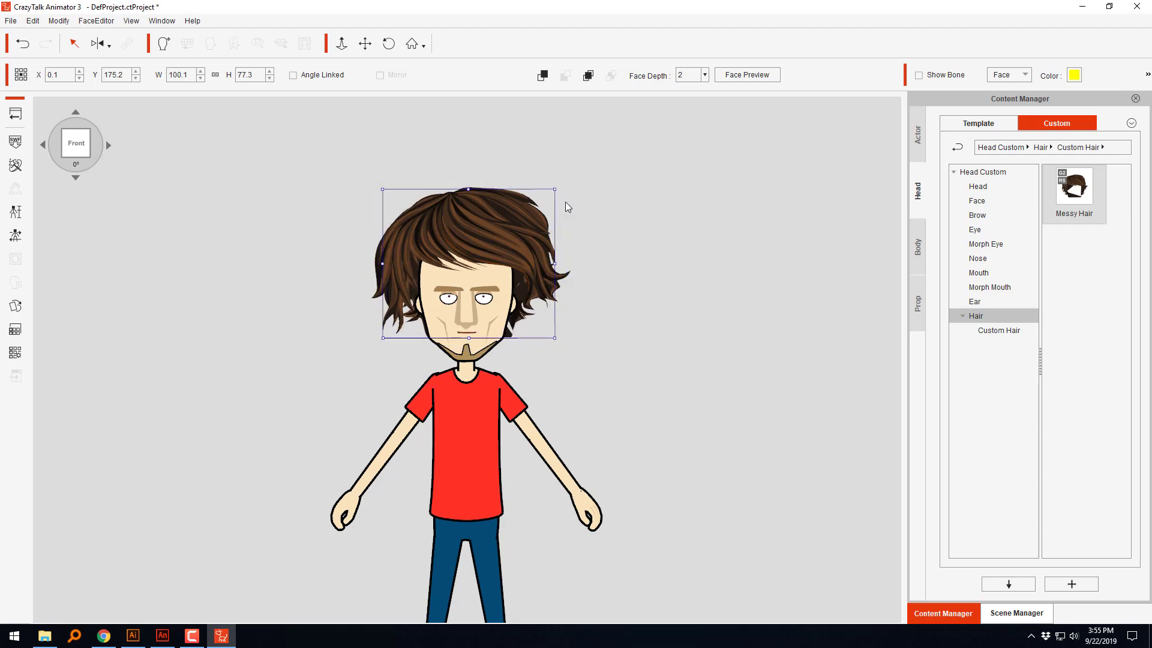
# Step: Shrink Saul's front hair to about 80.4 by 69.2 and back hair to about 89.2 by 72.7, positioning the back hair near X -0.1, Y 170.9
pyautogui.click(469, 251)
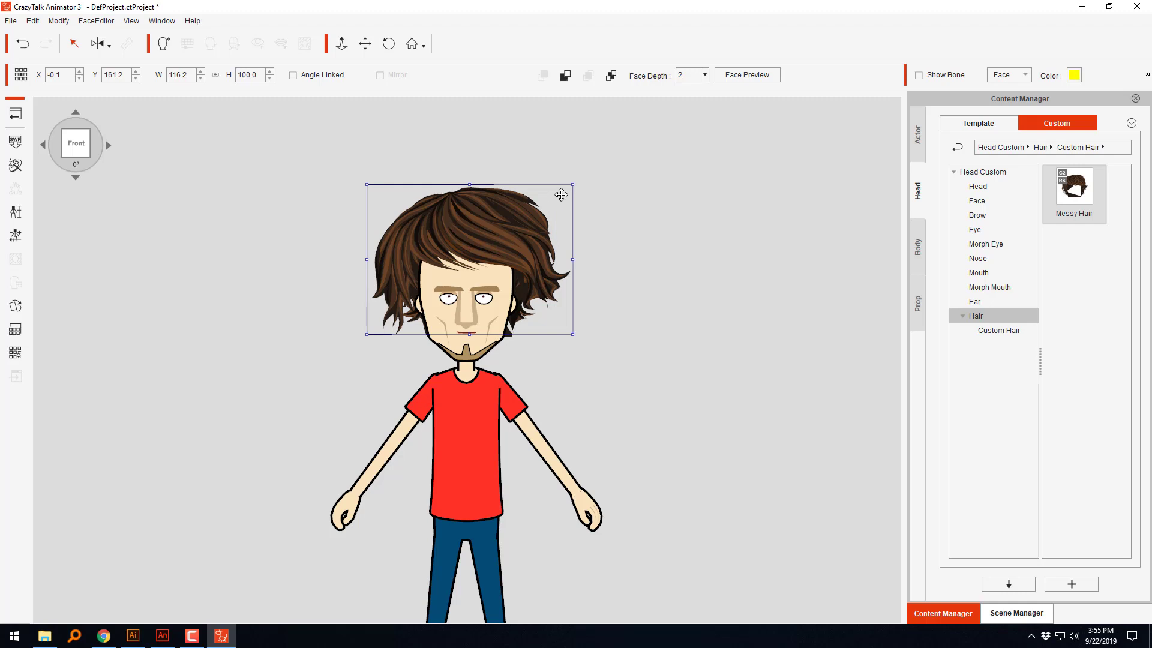
pyautogui.moveTo(573, 183); pyautogui.dragTo(541, 214)
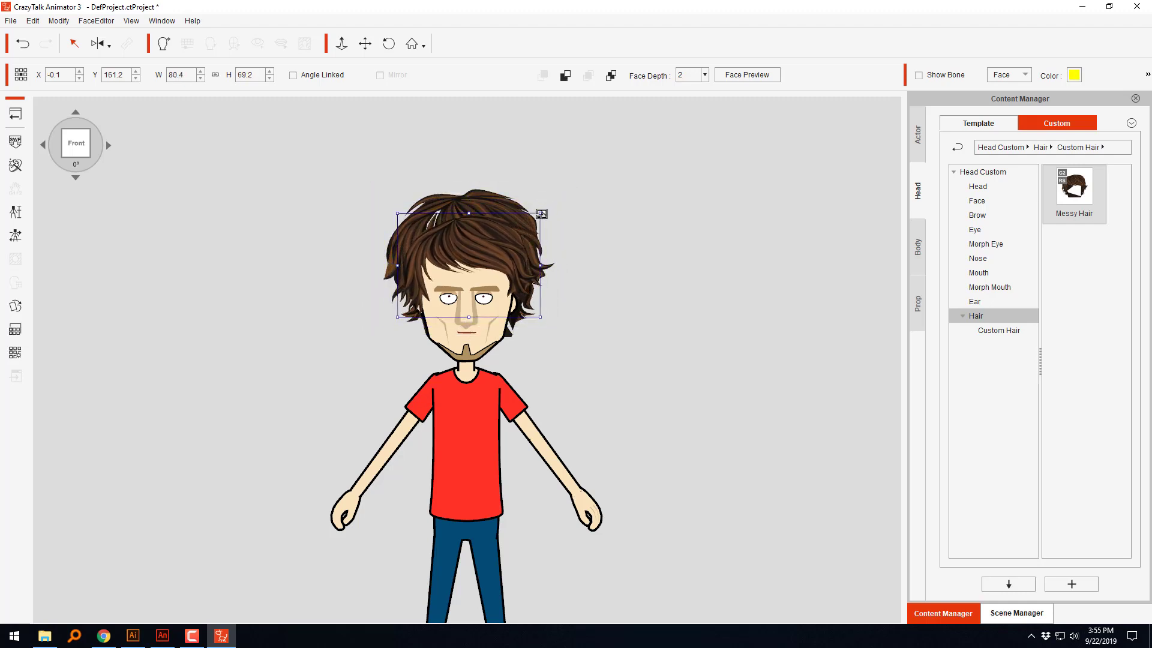
pyautogui.click(483, 199)
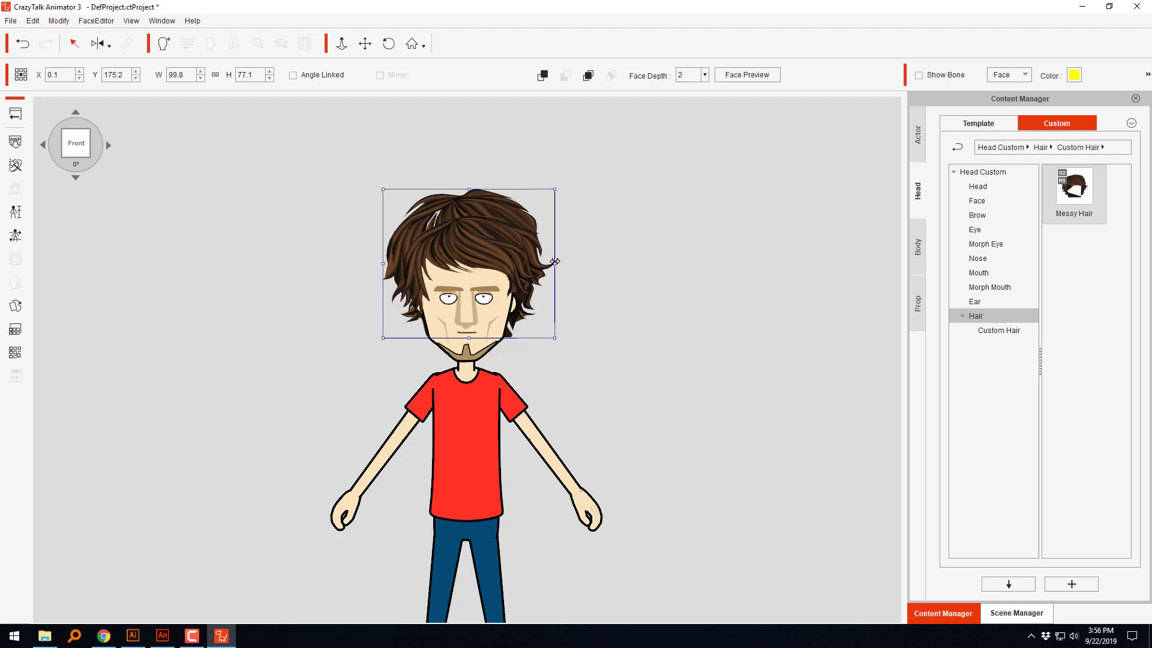
pyautogui.moveTo(555, 262); pyautogui.dragTo(552, 262)
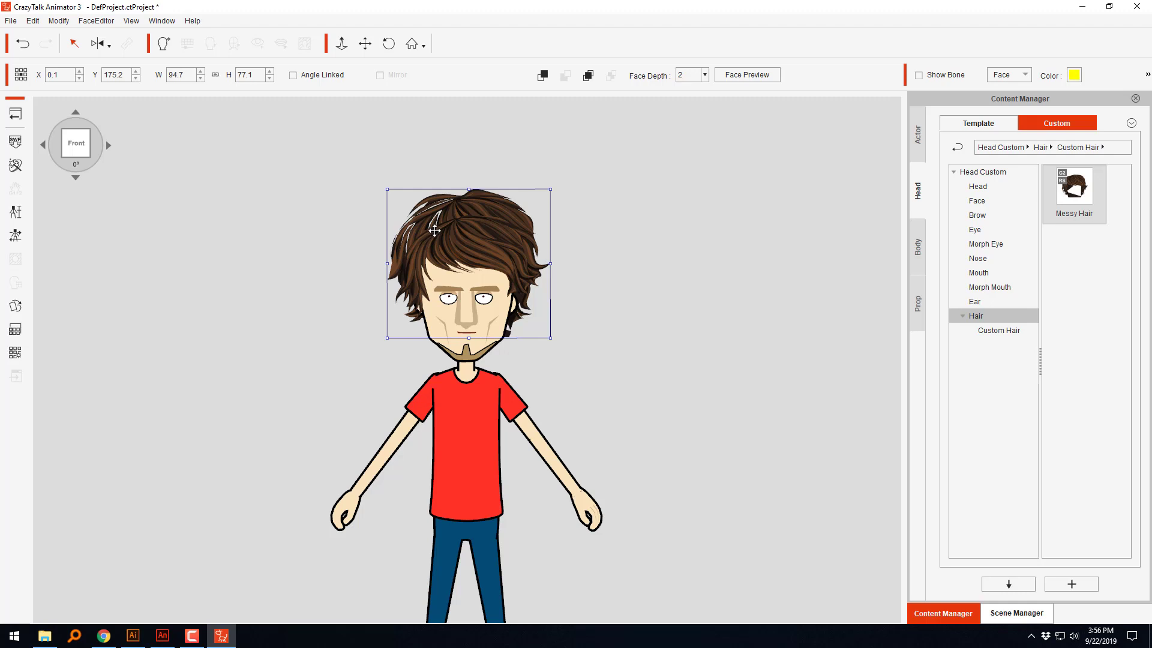
pyautogui.moveTo(454, 208); pyautogui.dragTo(454, 210)
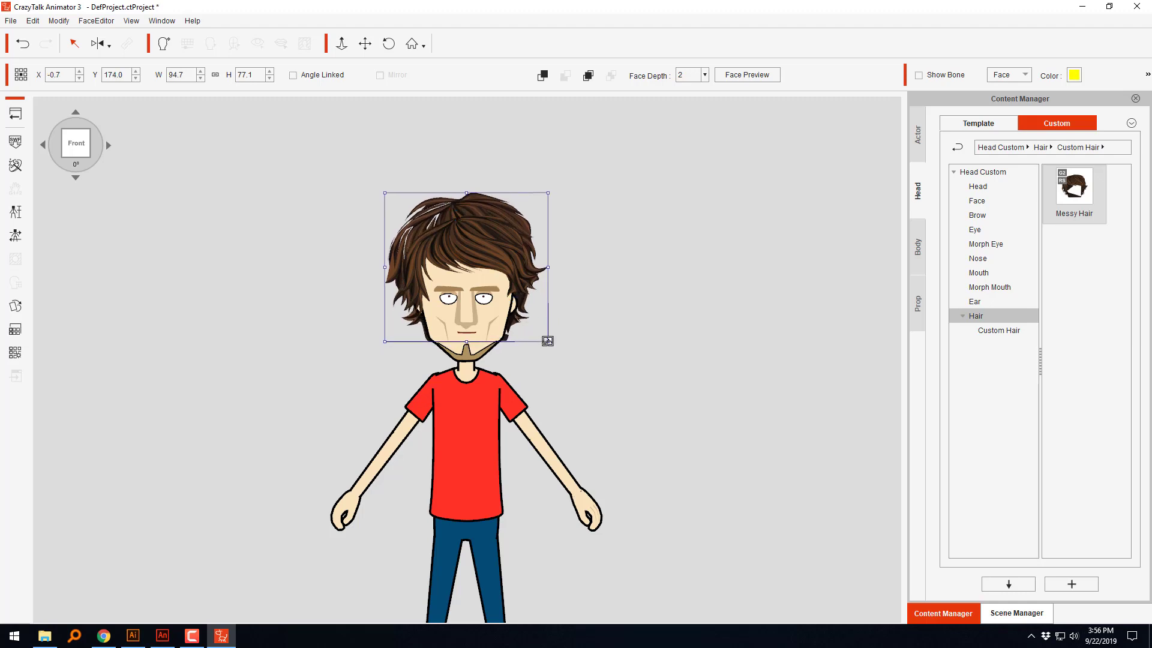
pyautogui.moveTo(547, 337); pyautogui.dragTo(542, 335)
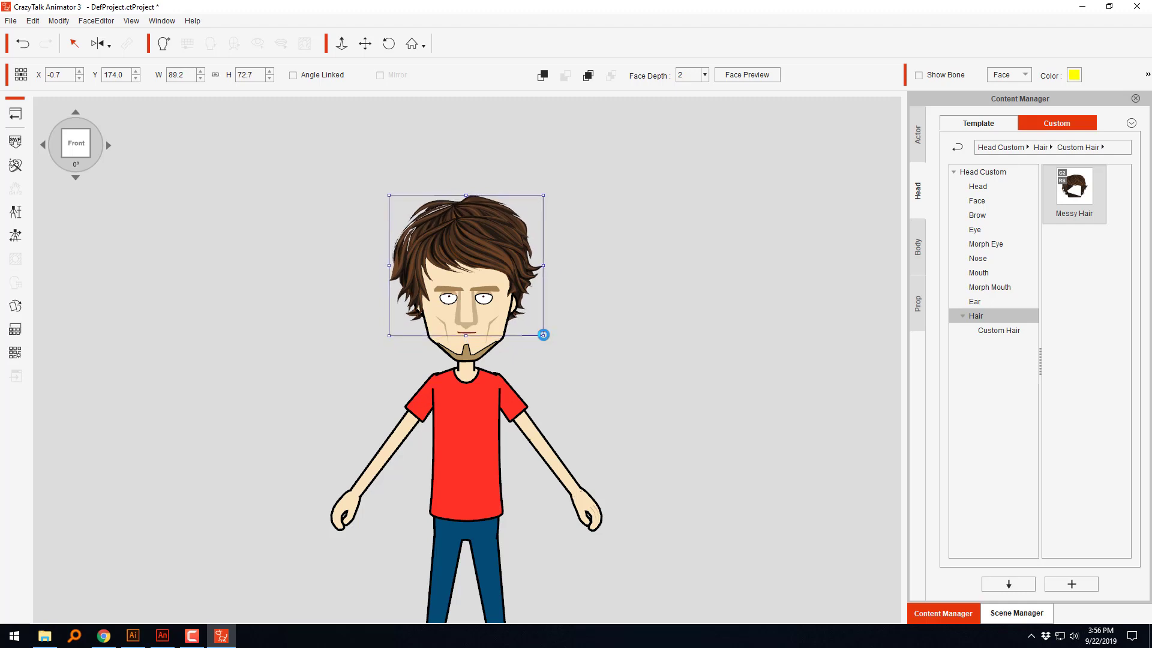
pyautogui.moveTo(481, 201); pyautogui.dragTo(483, 211)
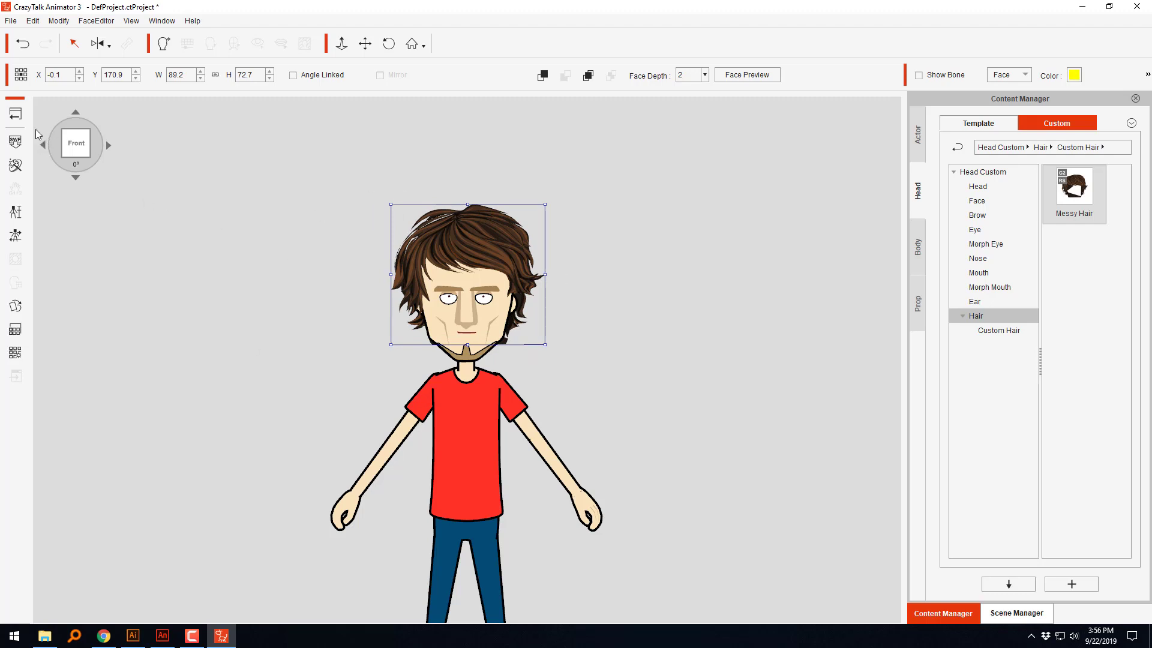
# Step: Return from the face editor to the stage and open the preview to check Saul's fitted hair beside the other characters
pyautogui.click(16, 114)
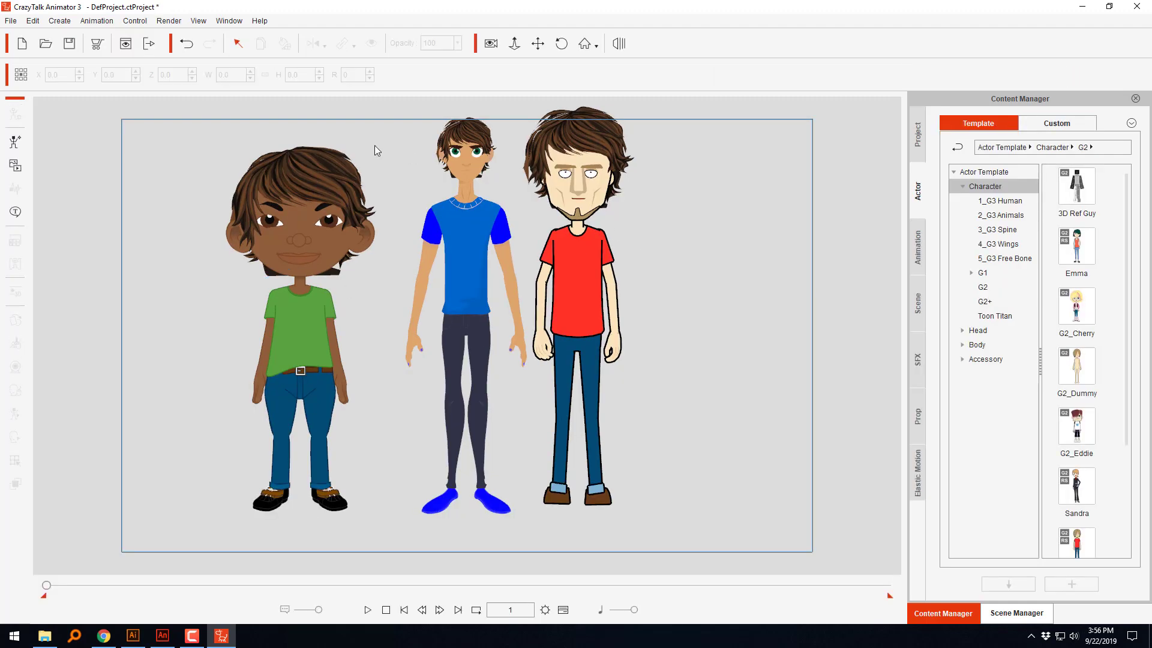
pyautogui.click(537, 44)
pyautogui.moveTo(630, 309); pyautogui.dragTo(596, 358)
pyautogui.scroll(5, 596, 358)
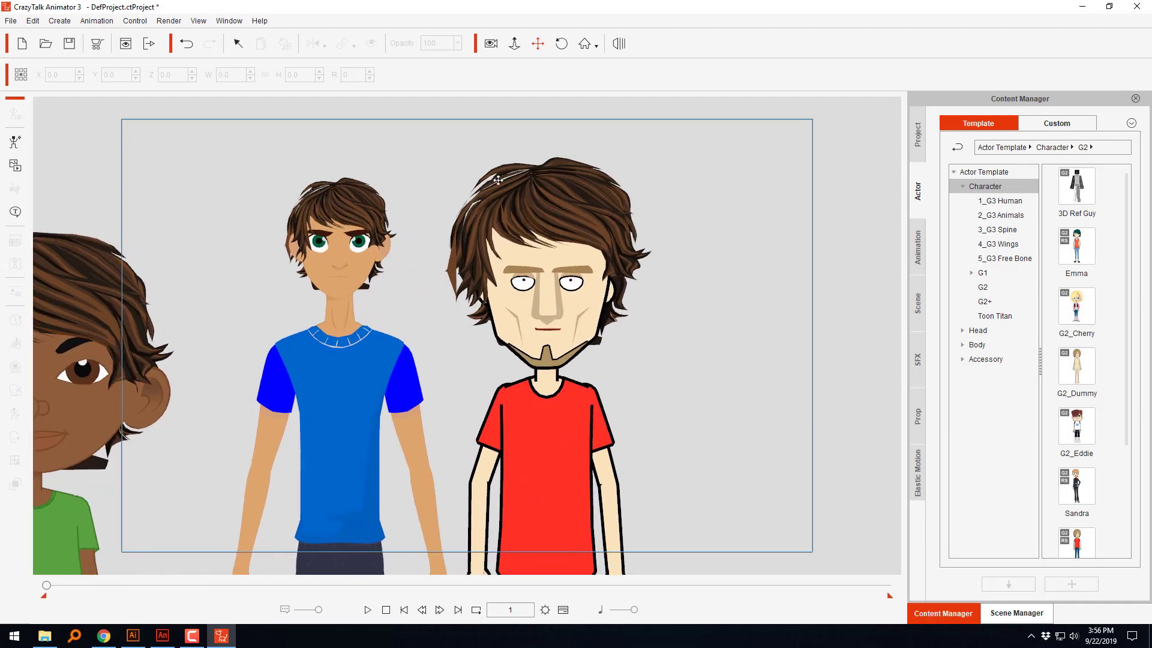
pyautogui.click(128, 43)
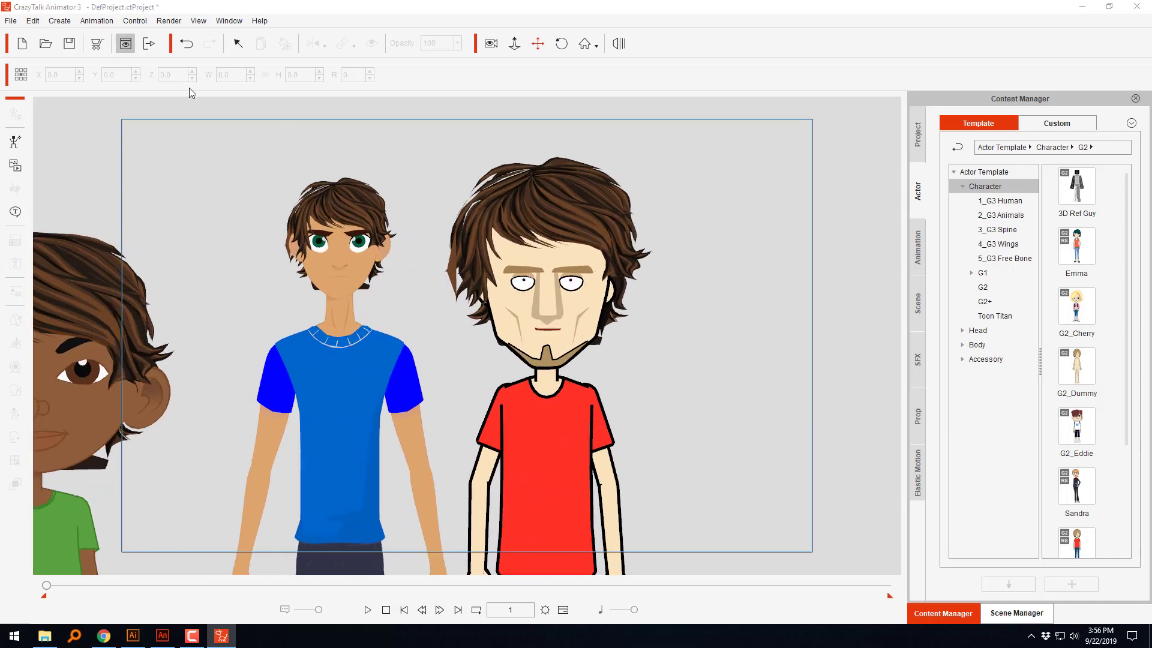
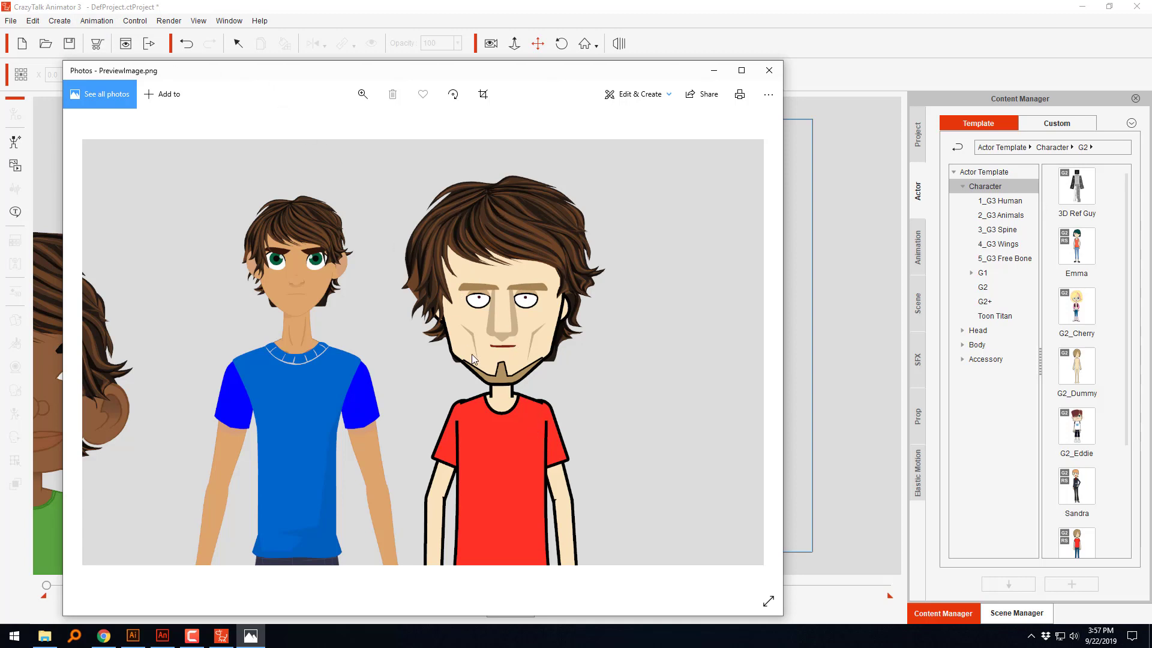
# Step: Close the preview and open the blue-shirted character in the character composer
pyautogui.click(769, 70)
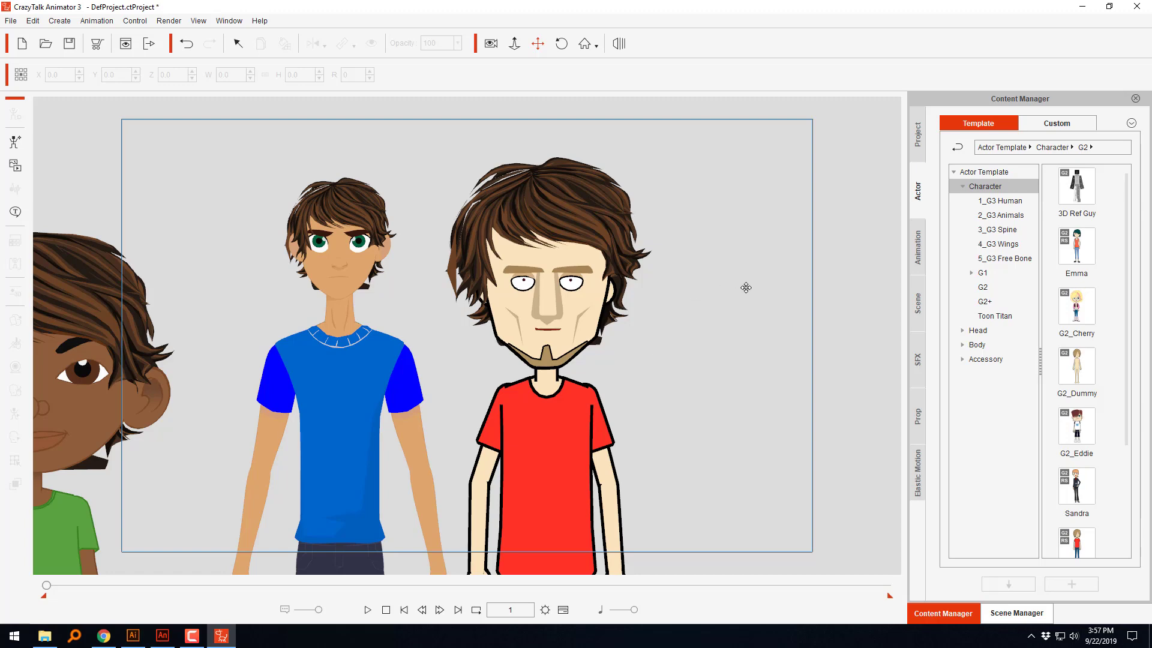
pyautogui.scroll(-2, 676, 343)
pyautogui.scroll(-2, 676, 342)
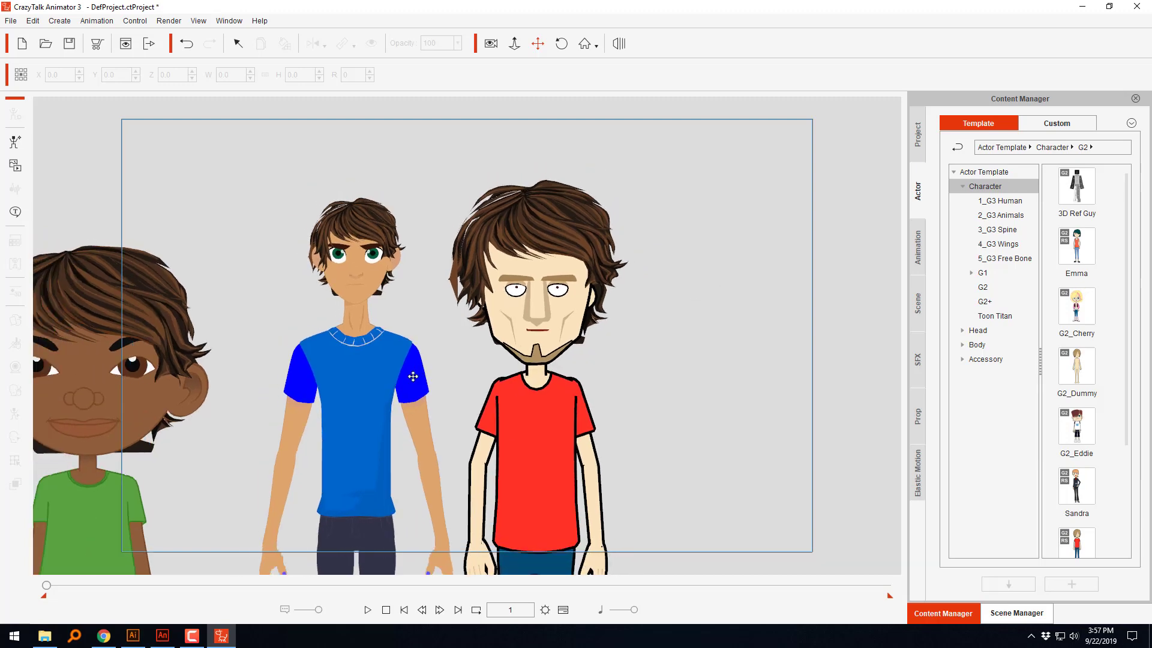
pyautogui.moveTo(225, 318); pyautogui.dragTo(428, 254)
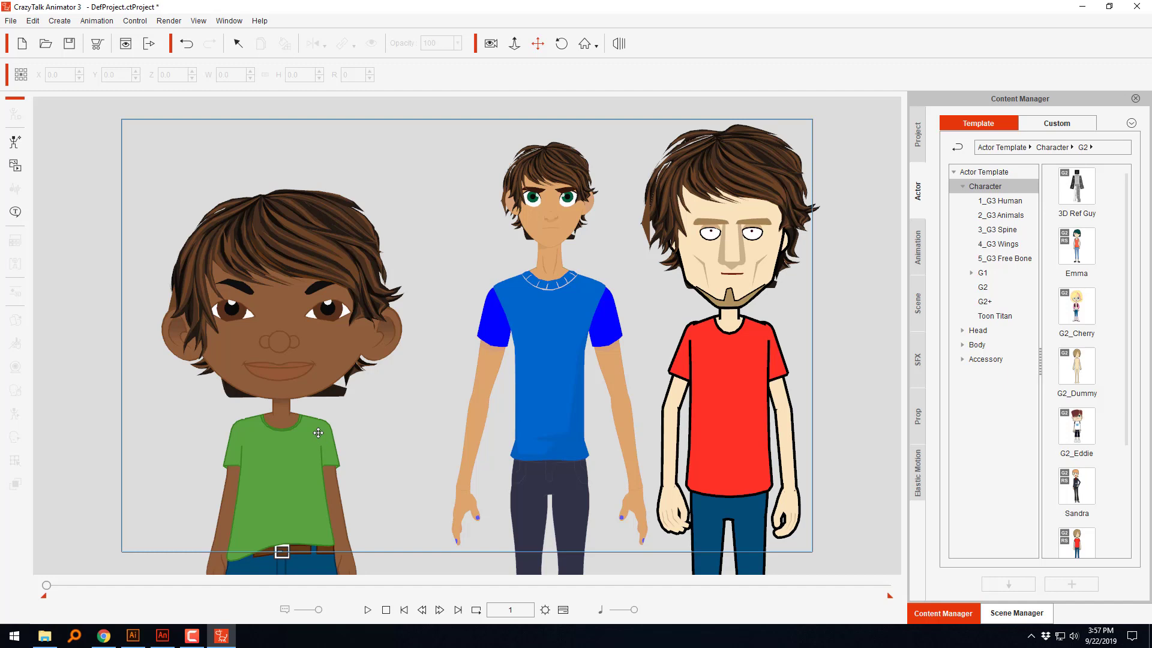
pyautogui.click(555, 171)
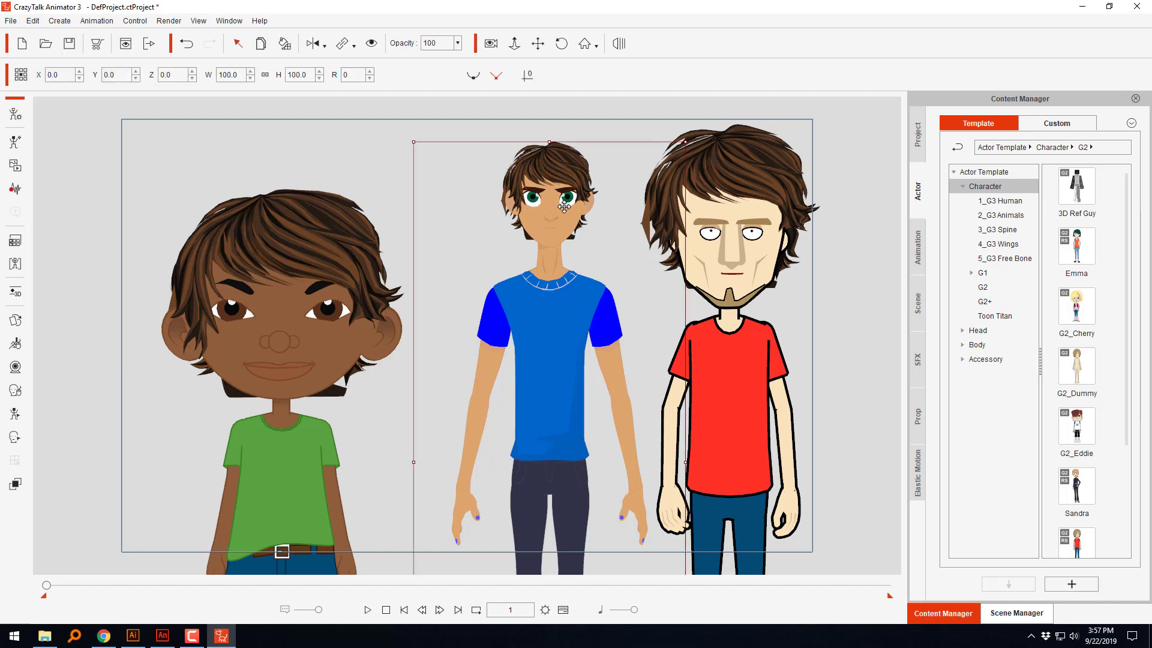
pyautogui.click(15, 113)
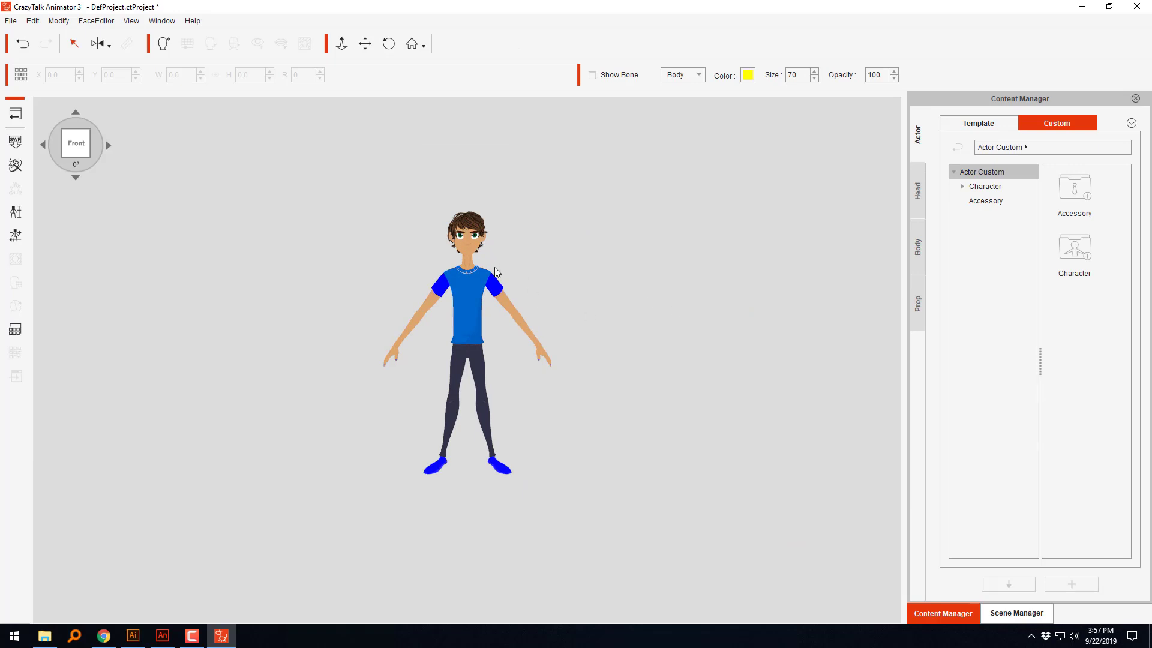
# Step: Save the blue-shirted character's fitted hair to the Custom Hair library folder as Messy Hair (K1)
pyautogui.click(478, 230)
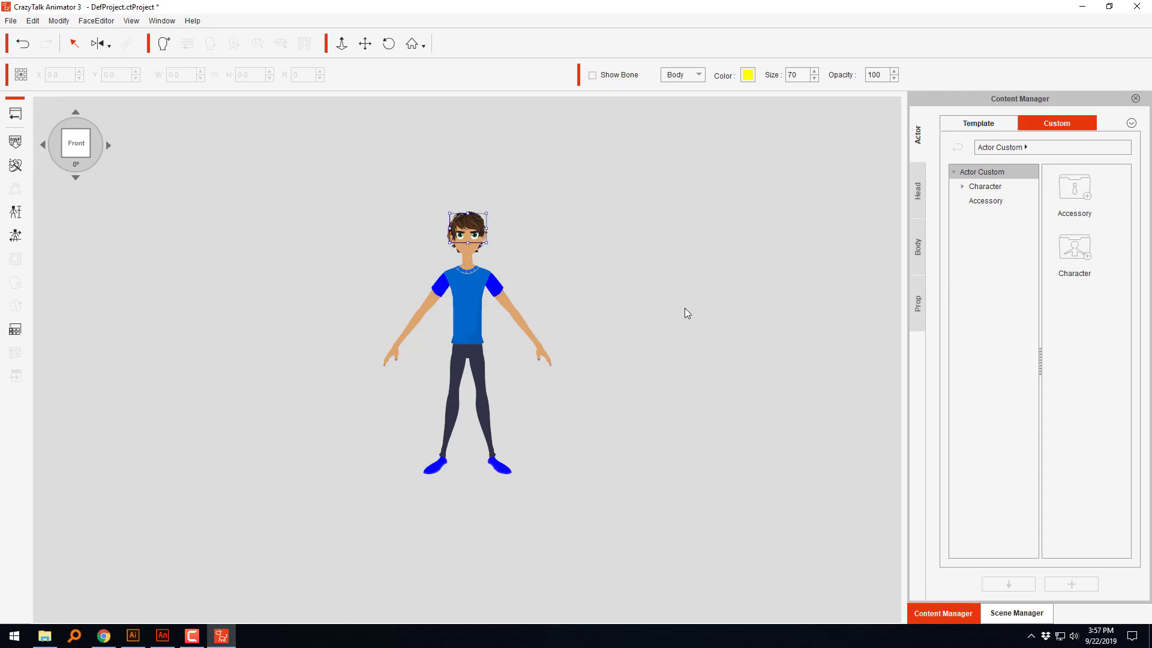
pyautogui.click(918, 190)
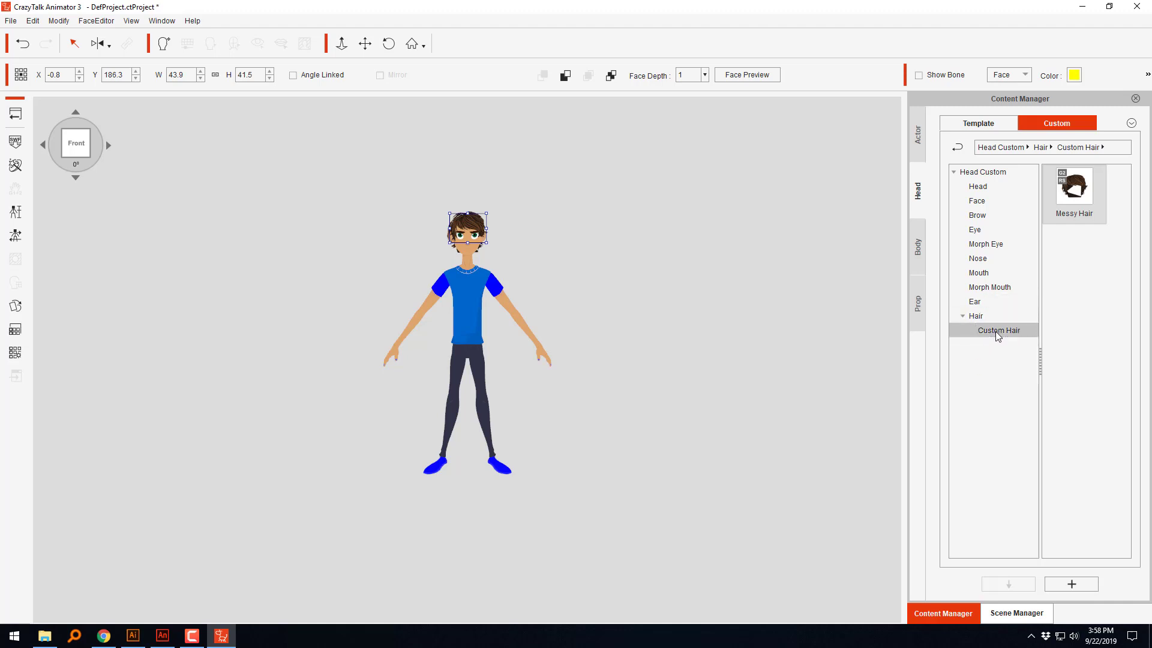
pyautogui.click(1067, 583)
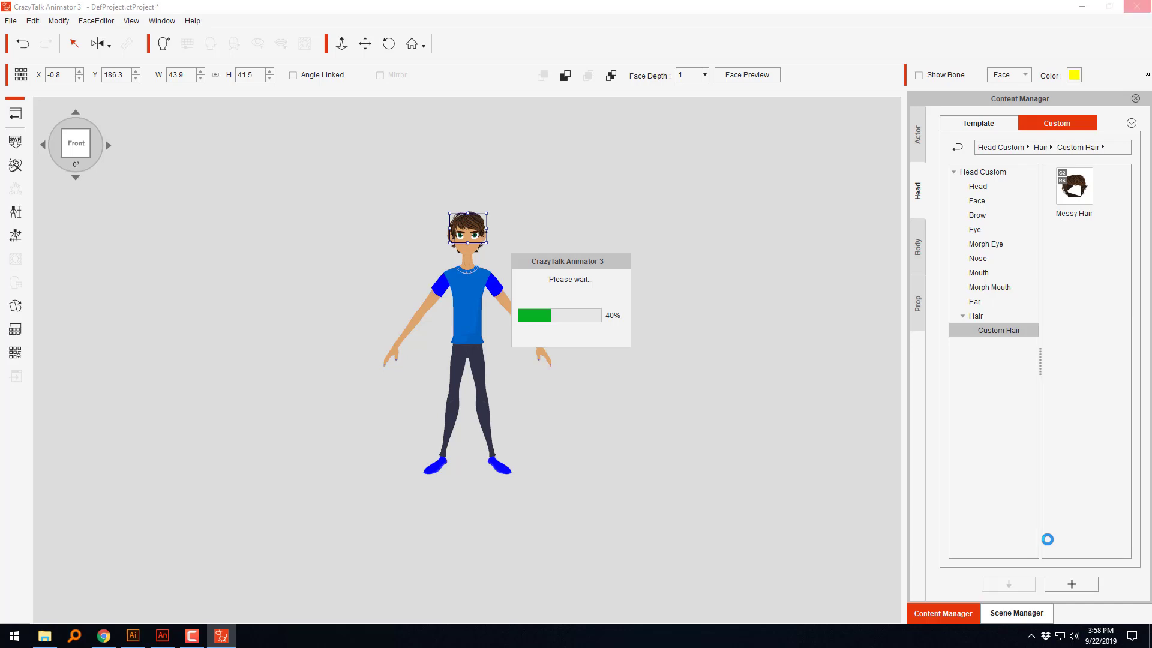
pyautogui.write('M')
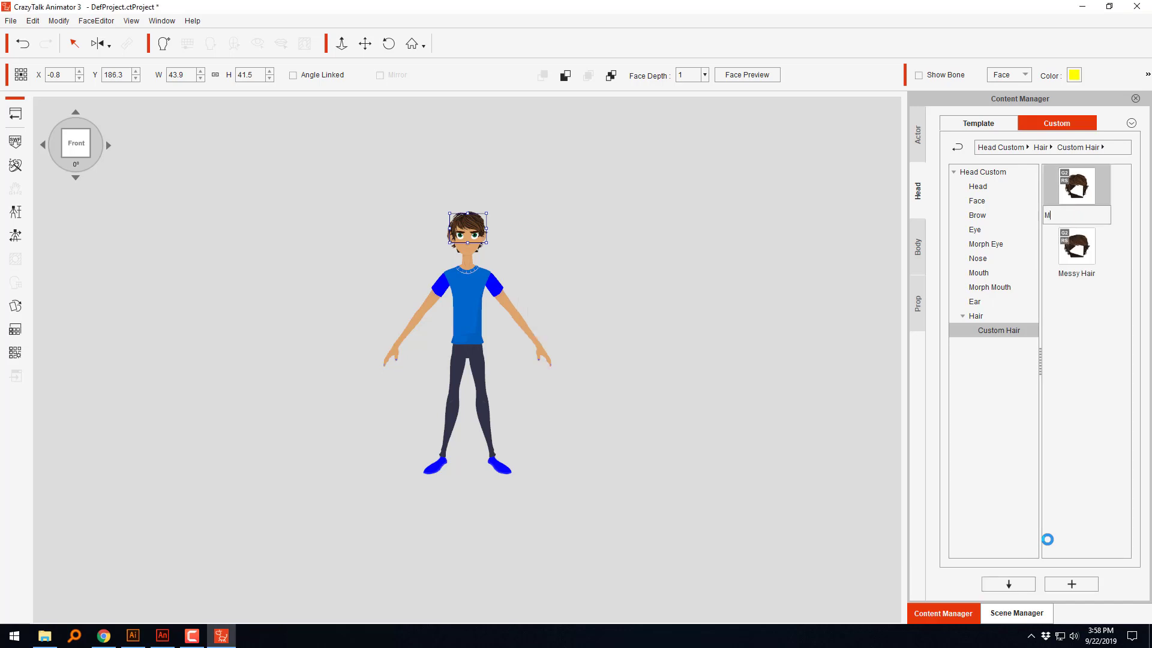
pyautogui.write('essy Hair (K1')
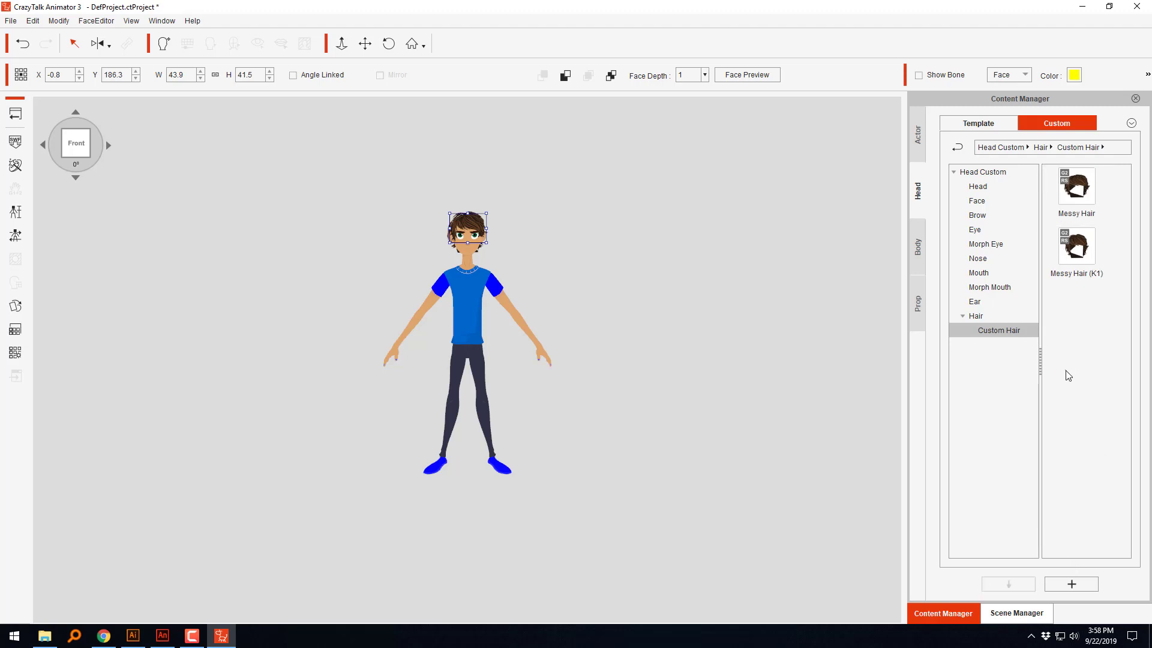
# Step: Rename the original Messy Hair item in the Custom Hair folder as Messy Hair (B1)
pyautogui.click(1101, 246)
pyautogui.click(1084, 217)
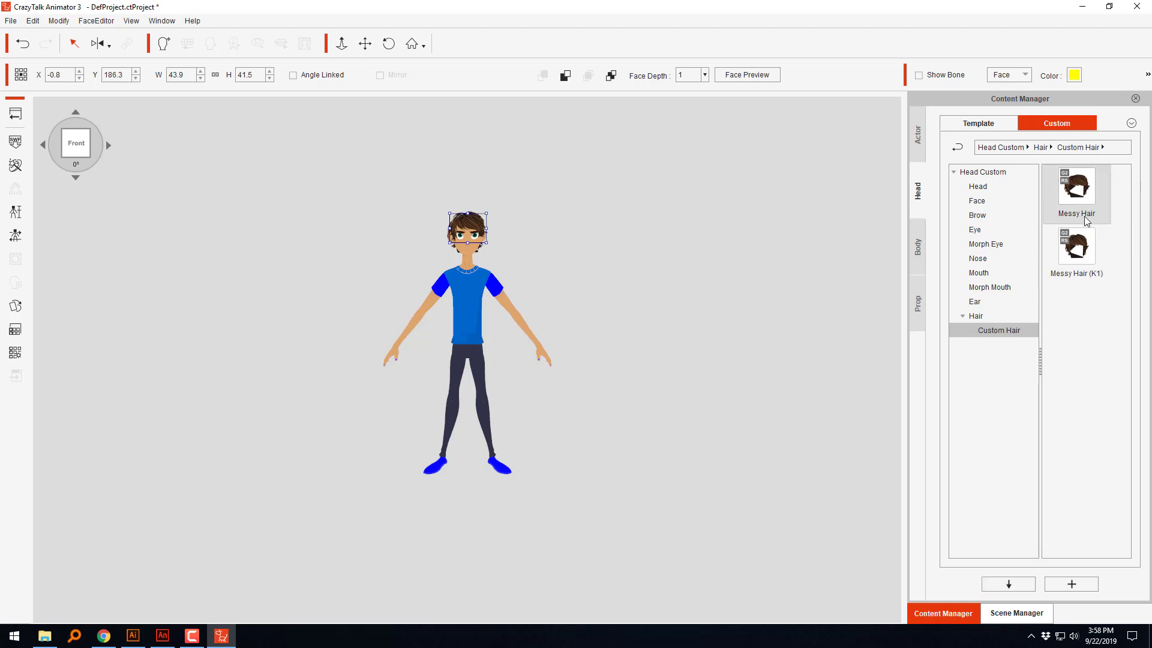
pyautogui.click(1084, 216)
pyautogui.click(1092, 212)
pyautogui.click(1092, 329)
pyautogui.click(1093, 281)
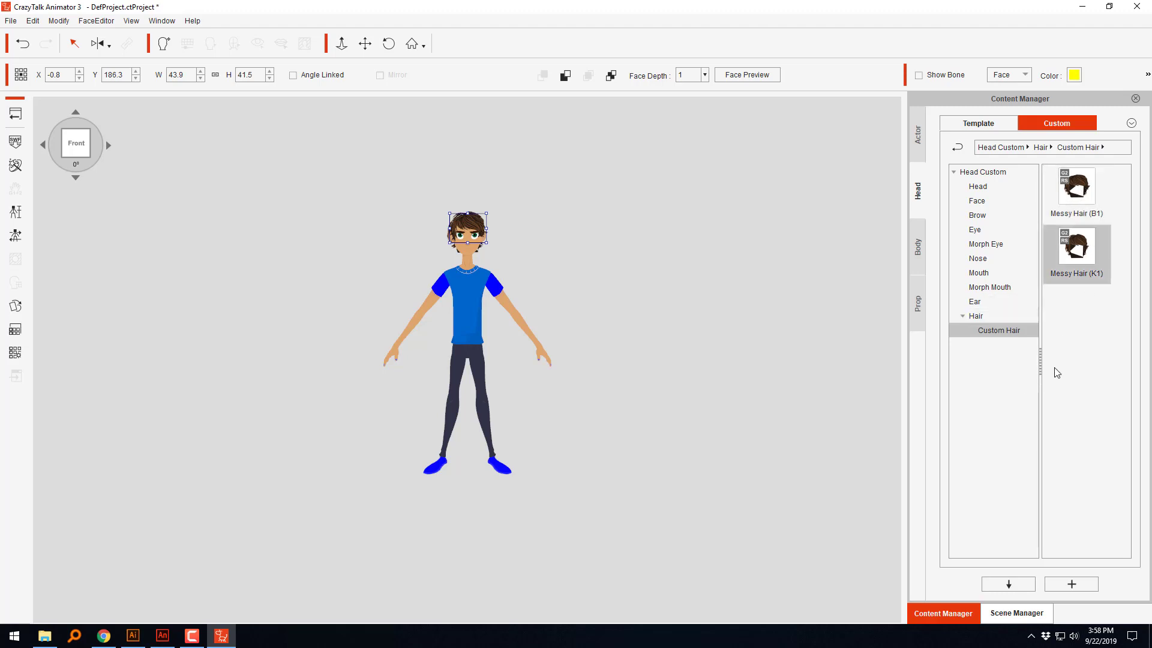
# Step: Return to the stage and delete all three characters
pyautogui.click(16, 113)
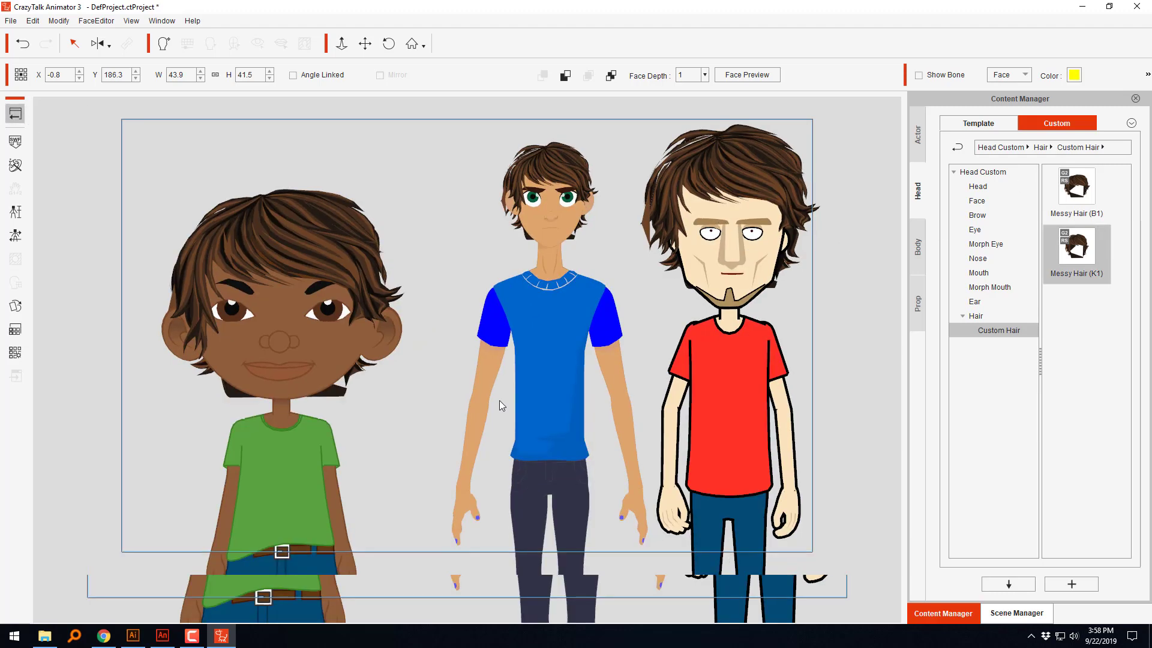
pyautogui.click(554, 354)
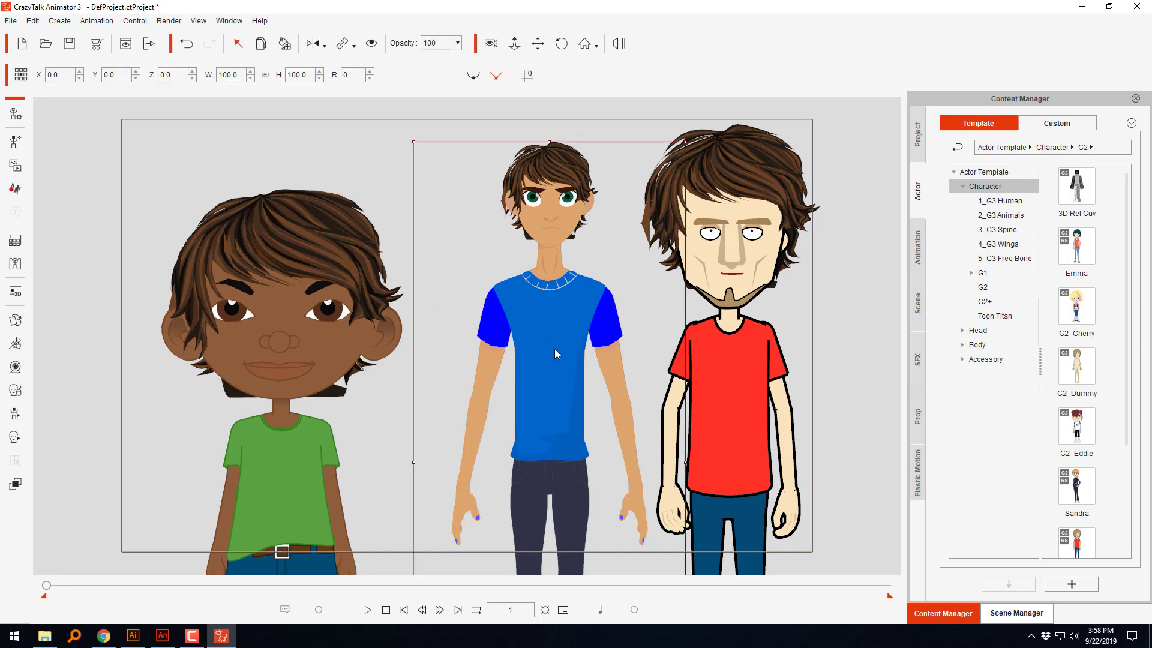
pyautogui.press('Delete')
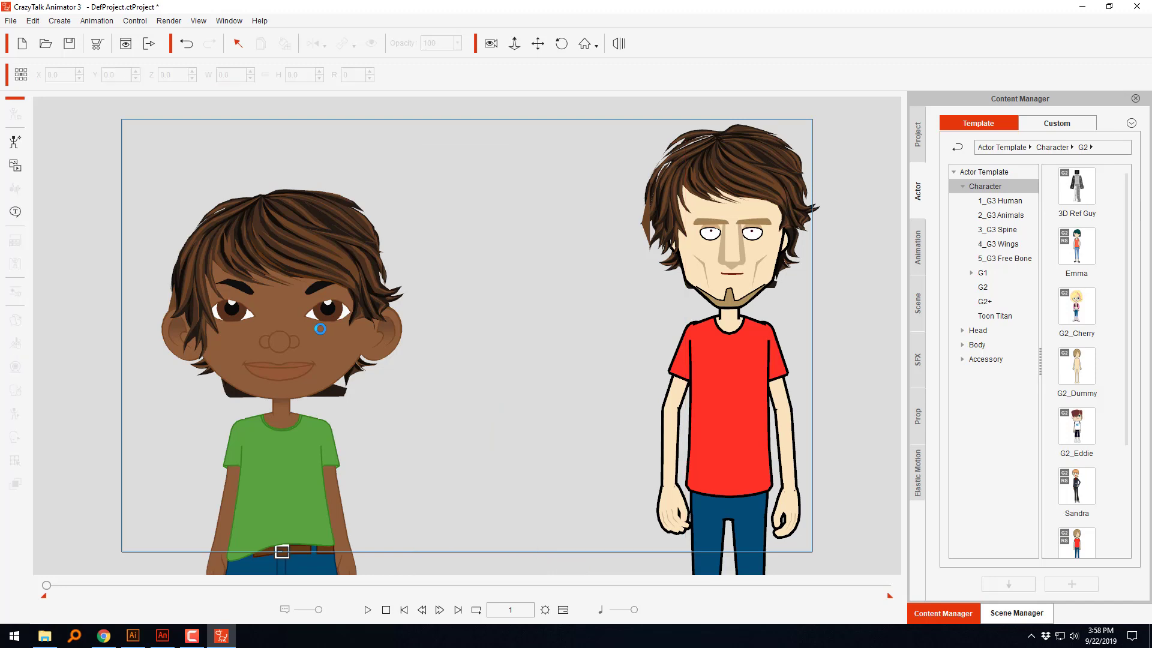
pyautogui.click(320, 328)
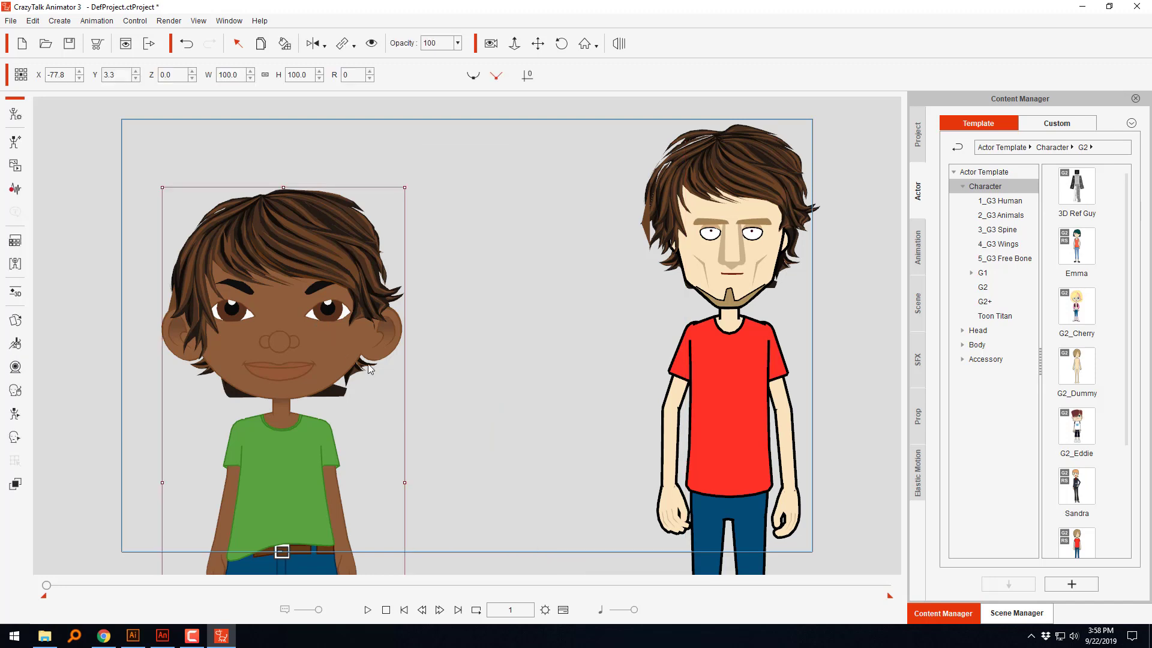
pyautogui.press('Delete')
pyautogui.click(718, 371)
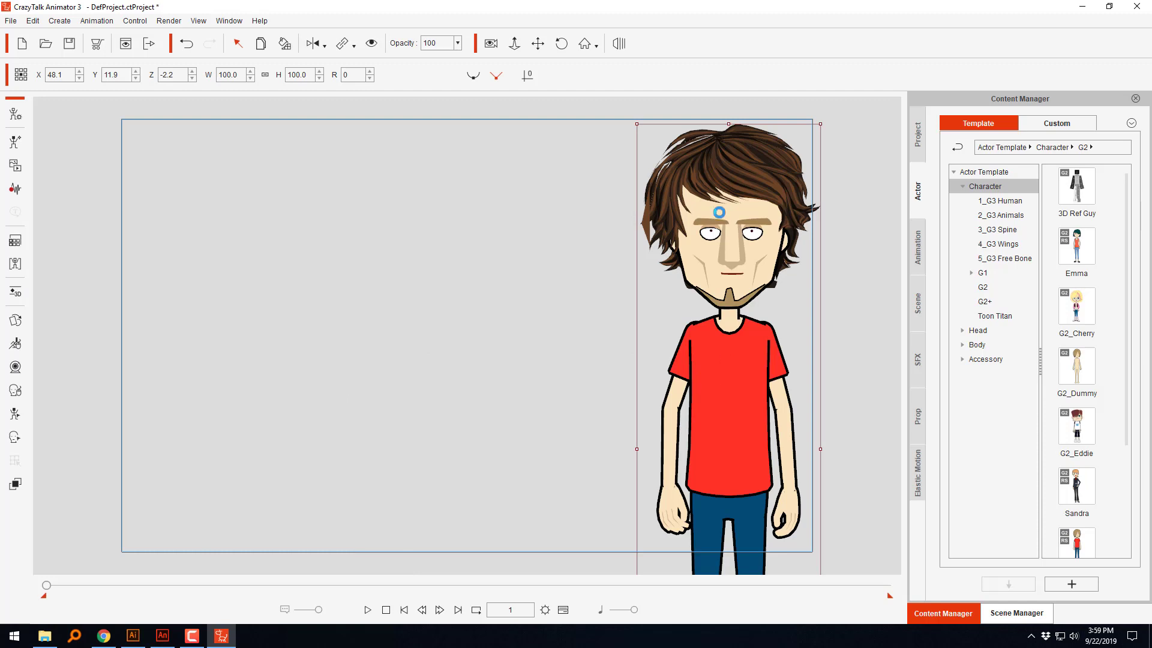
pyautogui.press('Delete')
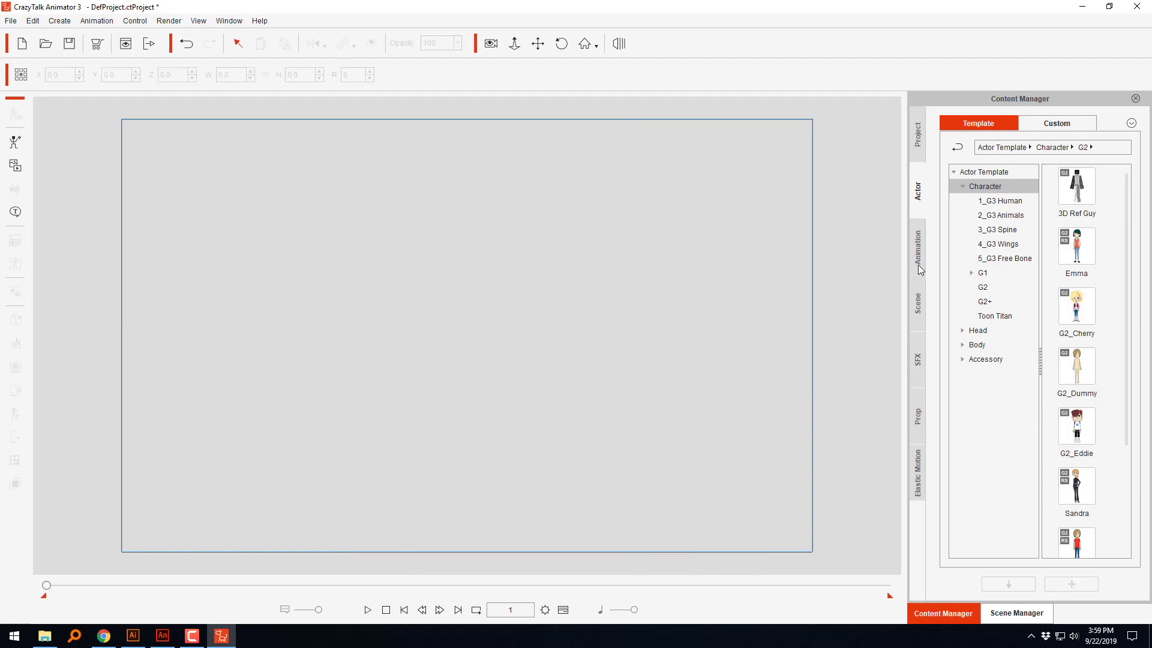
# Step: Add the Toon Titan character Kevin to the stage, open him in the character composer and select his hair
pyautogui.click(995, 316)
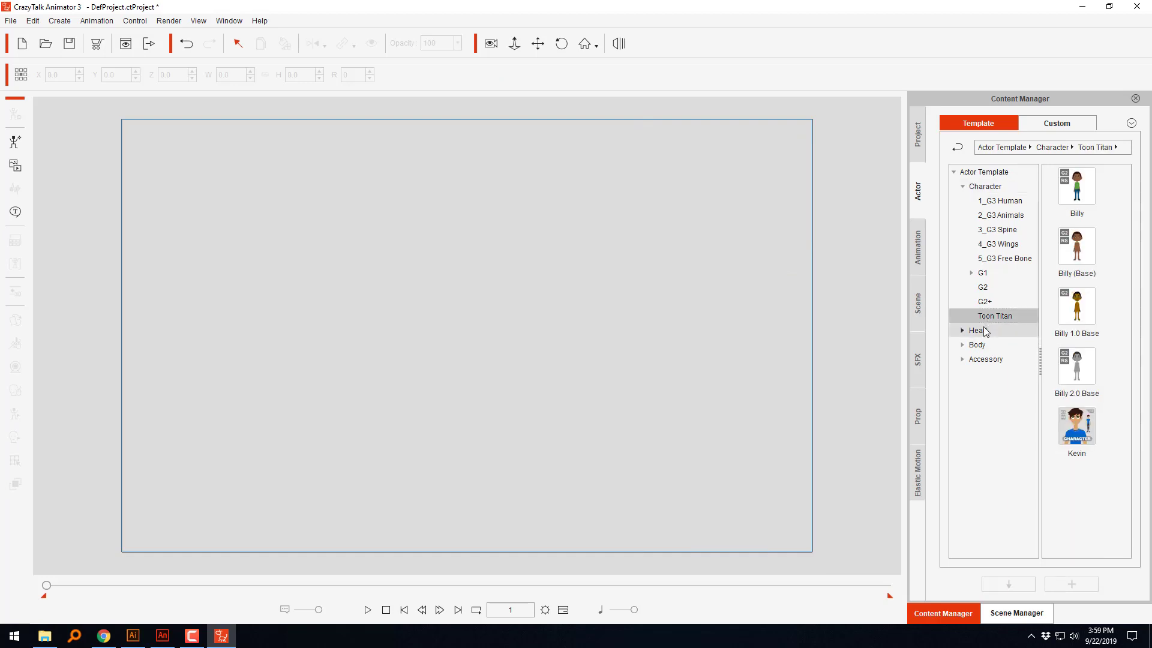
pyautogui.moveTo(1077, 427); pyautogui.dragTo(520, 397)
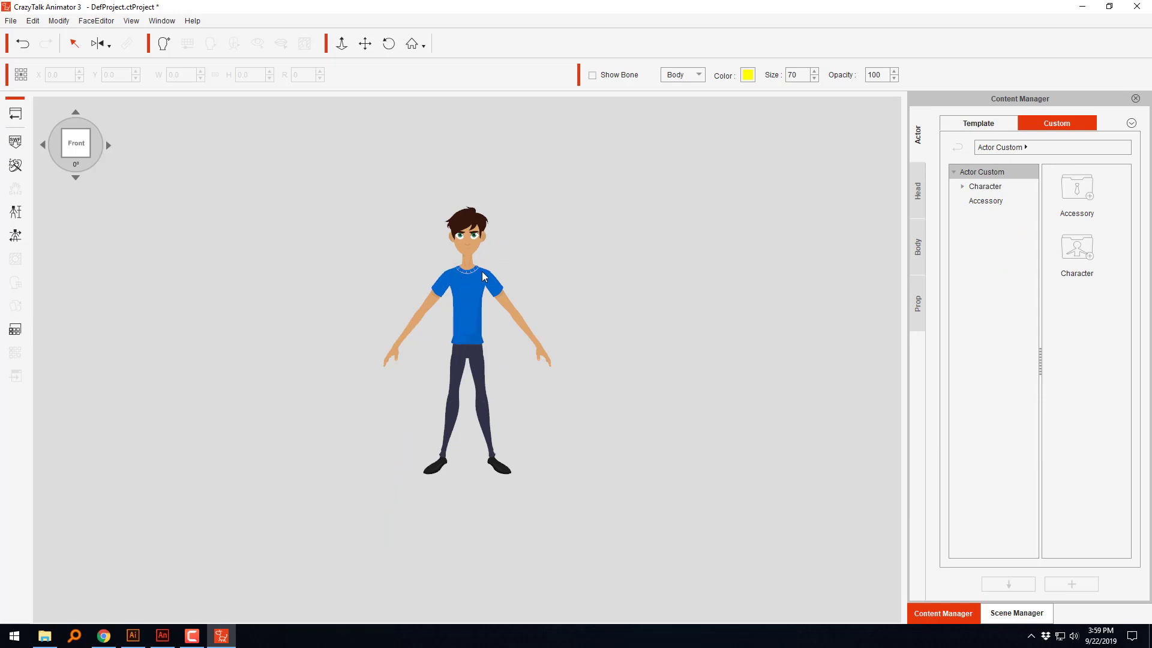
pyautogui.scroll(7, 482, 274)
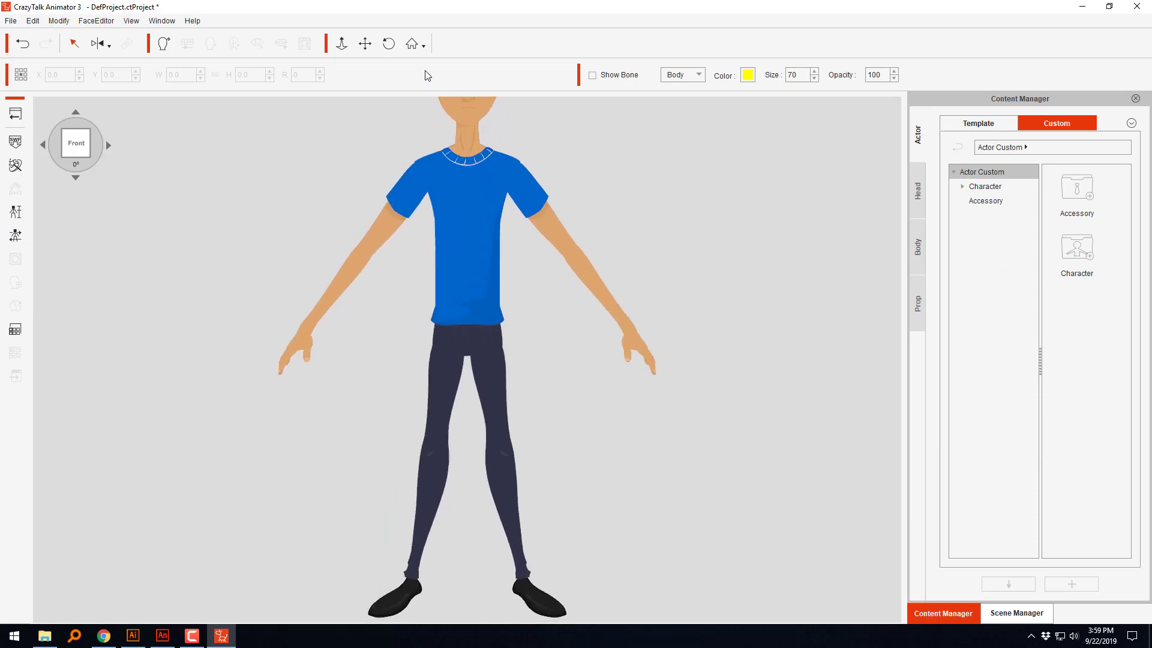
pyautogui.click(364, 43)
pyautogui.moveTo(538, 144); pyautogui.dragTo(539, 327)
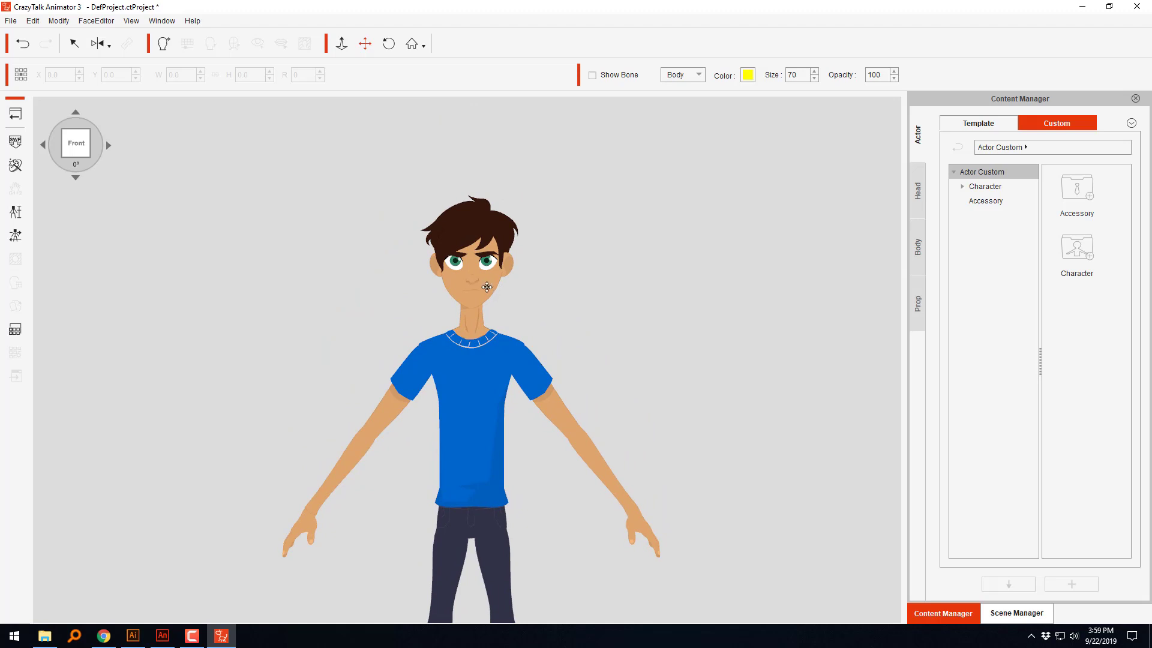
pyautogui.scroll(6, 491, 287)
pyautogui.moveTo(540, 238); pyautogui.dragTo(514, 352)
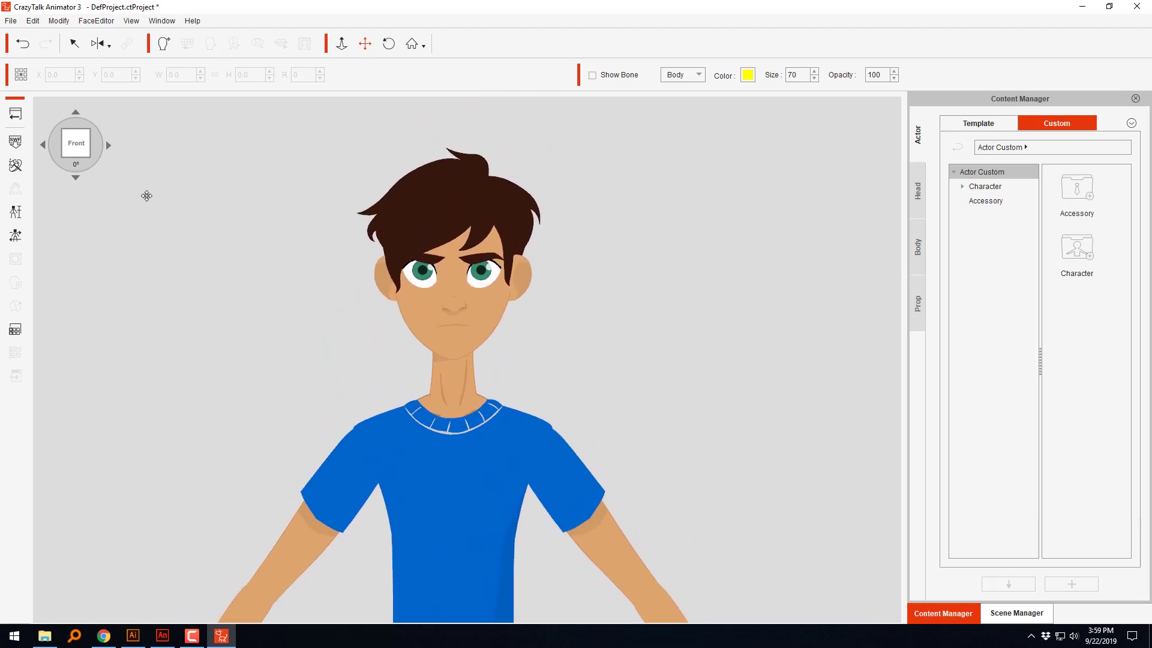
pyautogui.press('q')
pyautogui.click(447, 228)
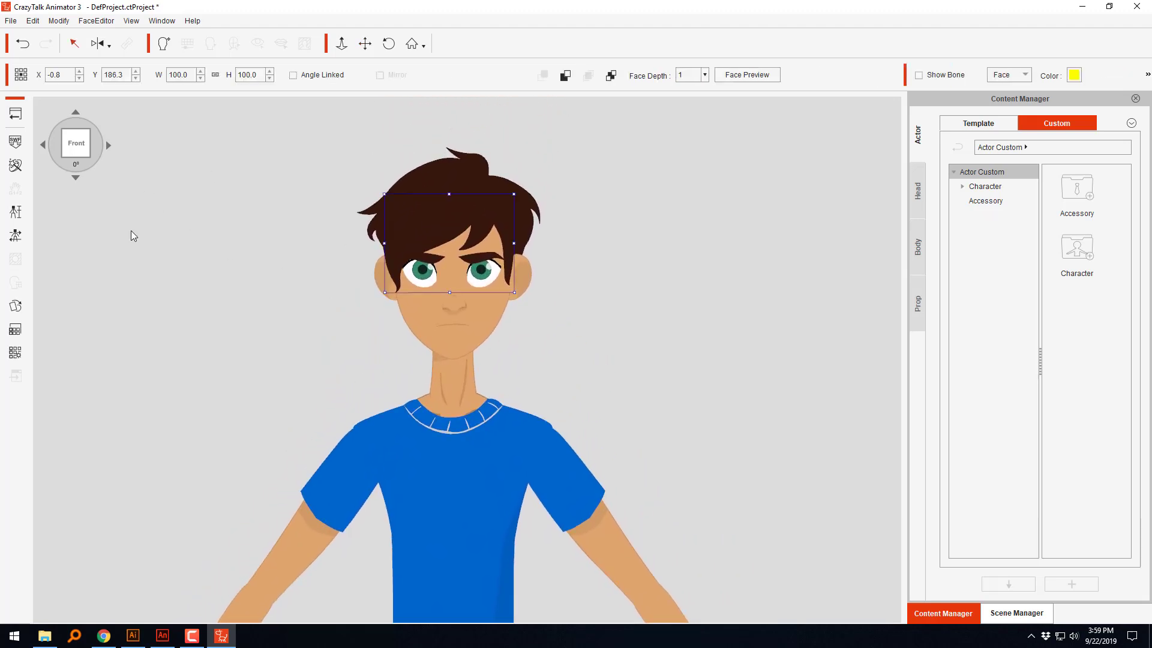
# Step: Apply Messy Hair (B1) from the custom head library to Kevin's head and replace it with Messy Hair (K1)
pyautogui.click(919, 192)
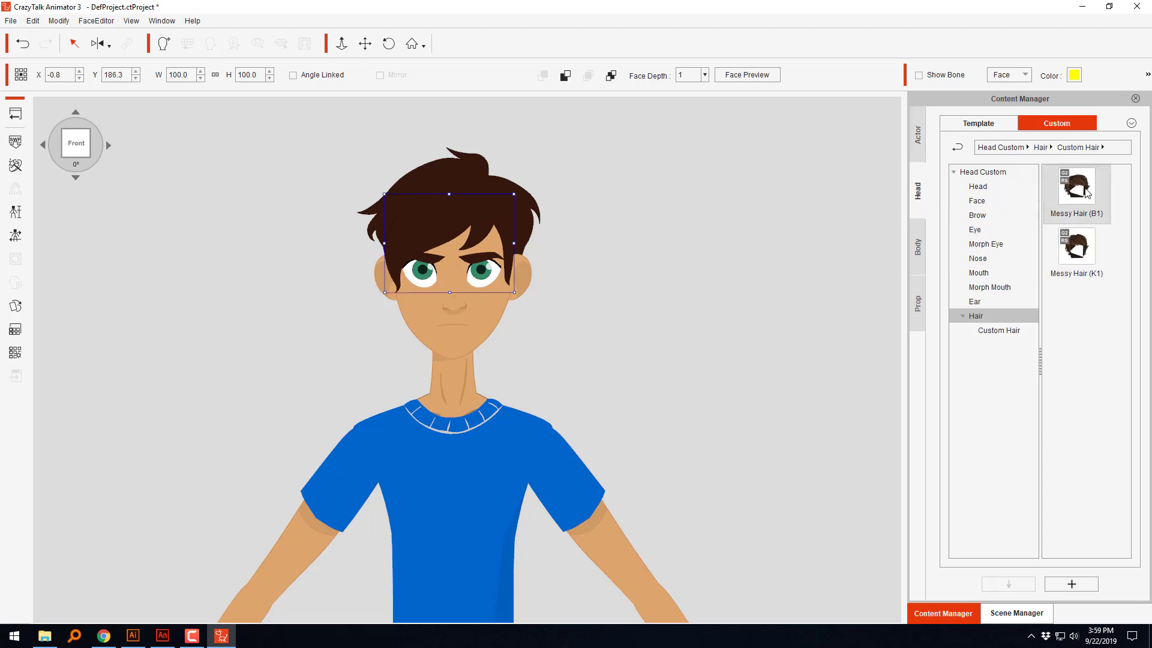
pyautogui.moveTo(1088, 200); pyautogui.dragTo(445, 288)
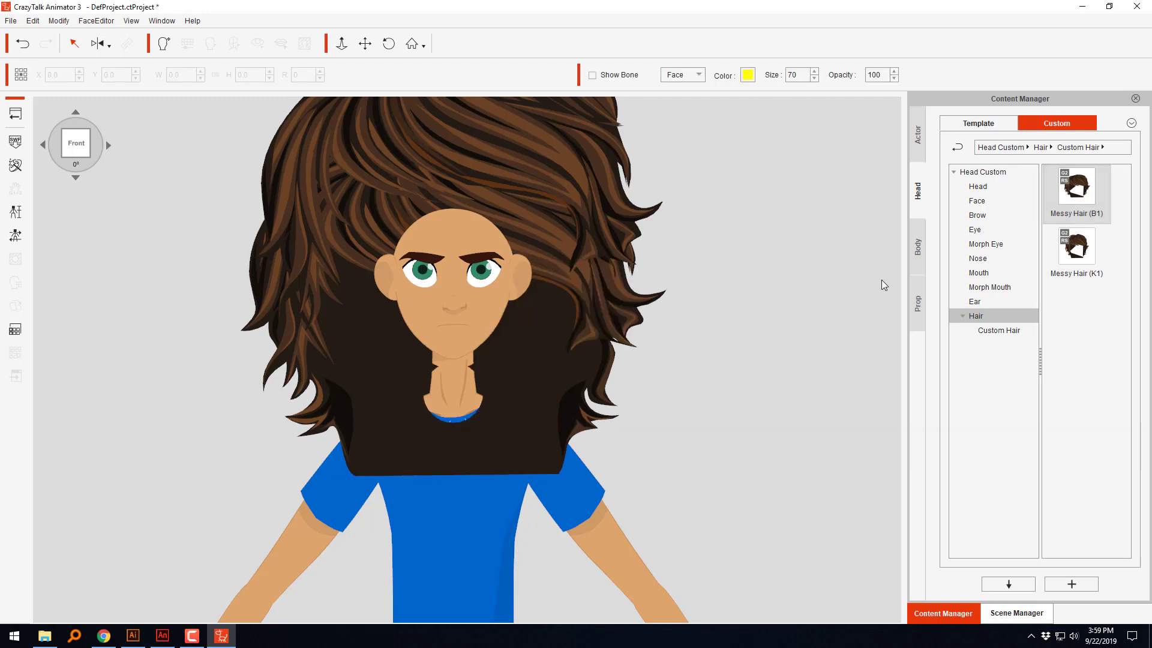
pyautogui.moveTo(1076, 247); pyautogui.dragTo(436, 283)
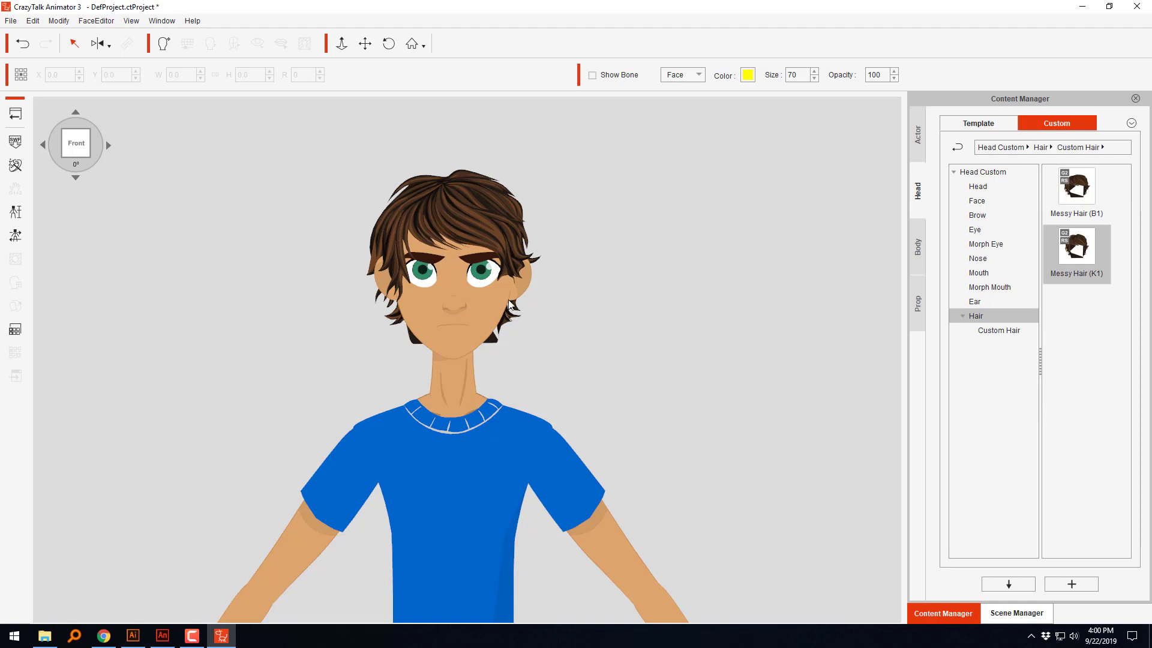
pyautogui.click(1105, 366)
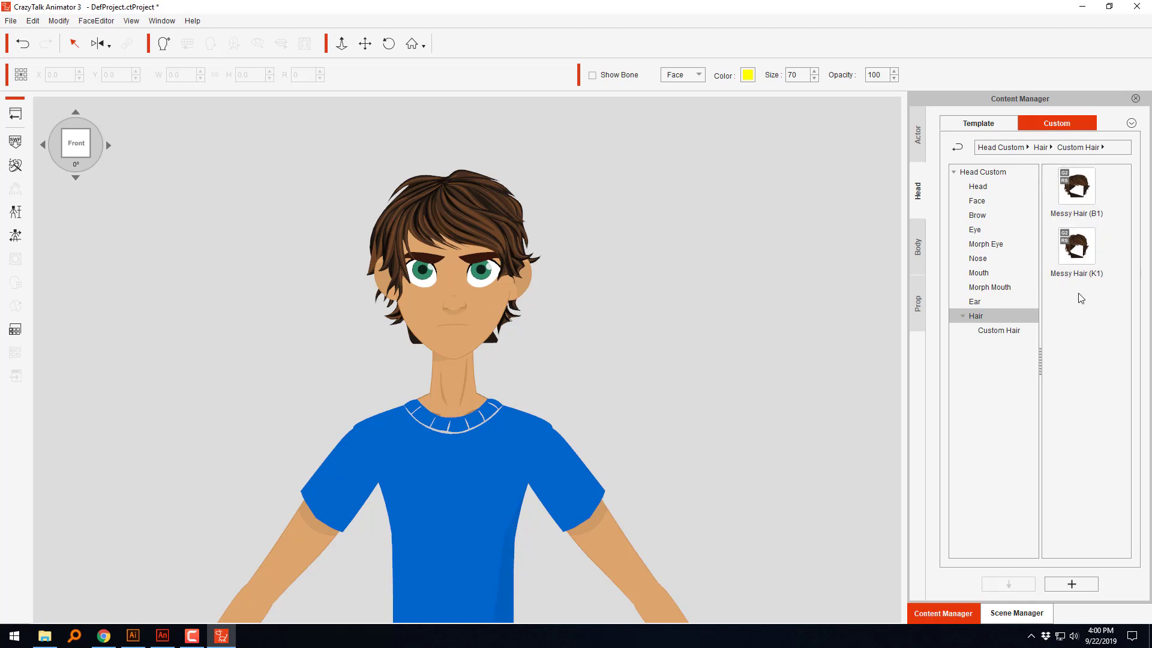
# Step: Locate the Messy Hair (K1) file on disk, examine the Custom Hair folder and close it
pyautogui.rightClick(1079, 257)
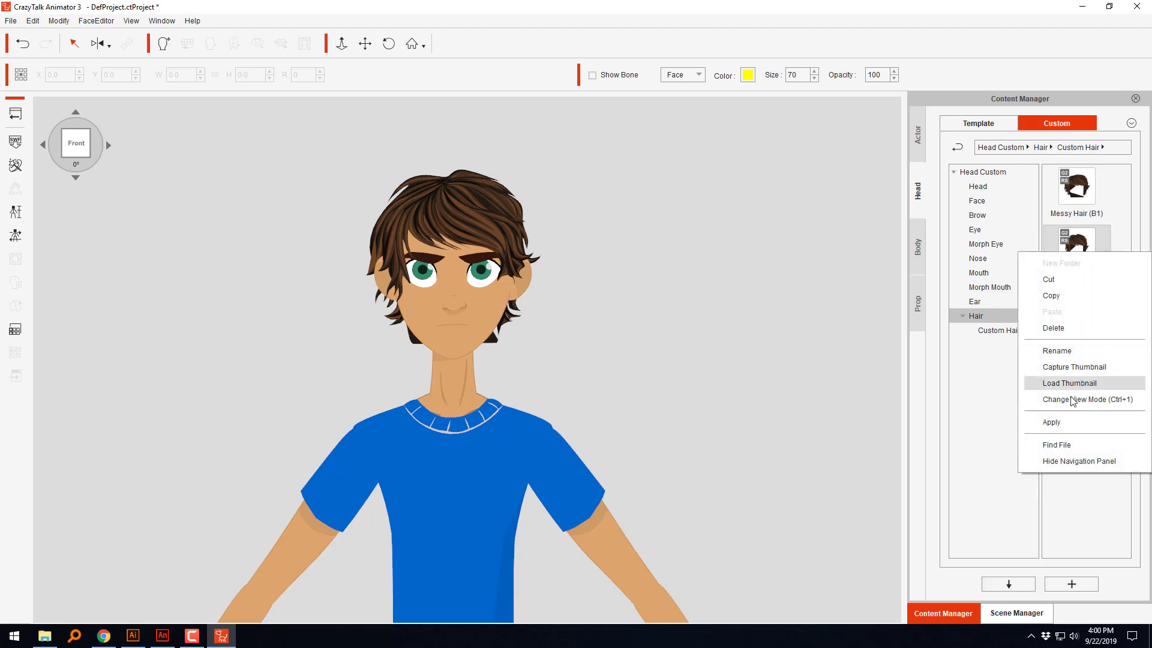
pyautogui.click(1057, 445)
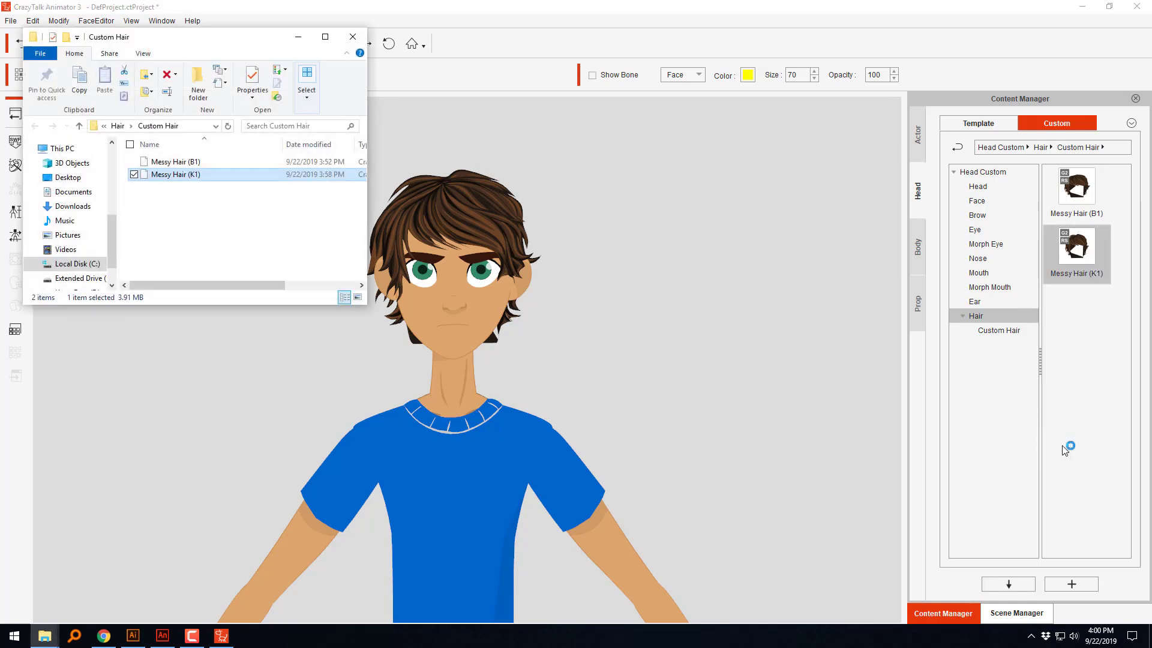
pyautogui.rightClick(178, 182)
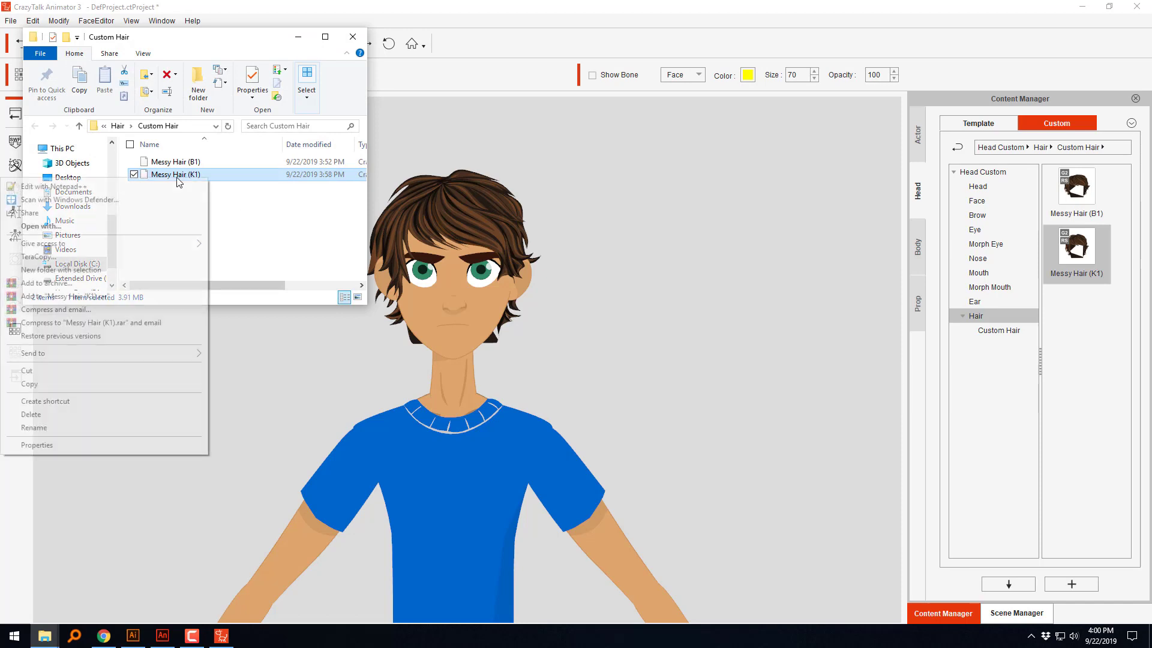
pyautogui.click(250, 222)
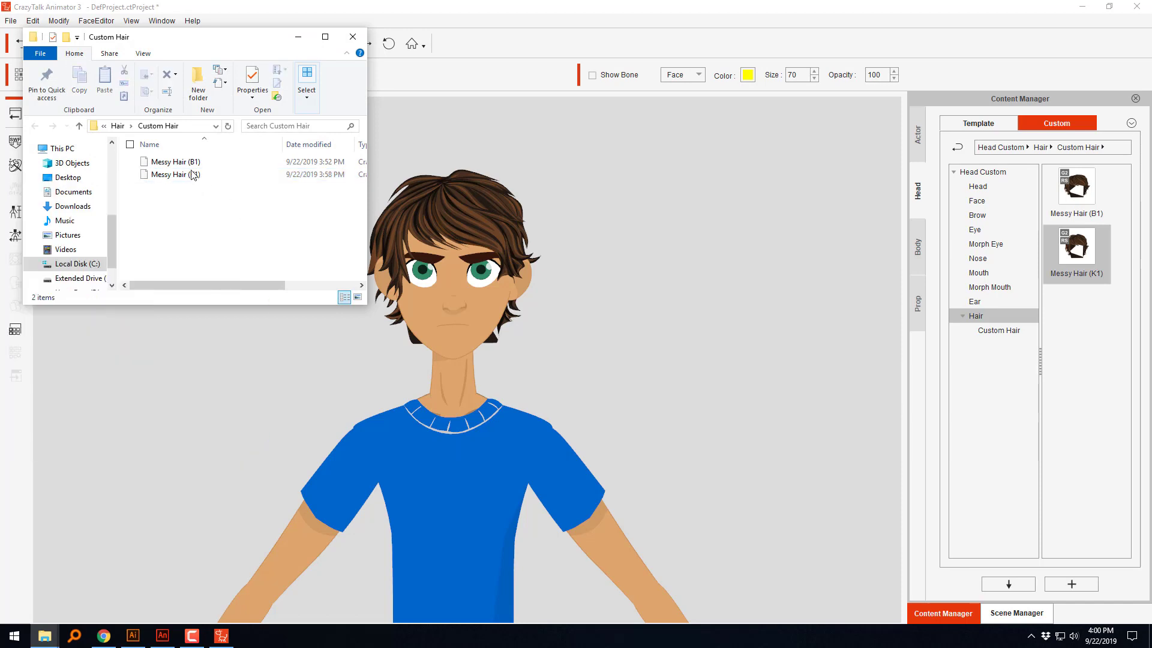
pyautogui.moveTo(248, 40); pyautogui.dragTo(840, 178)
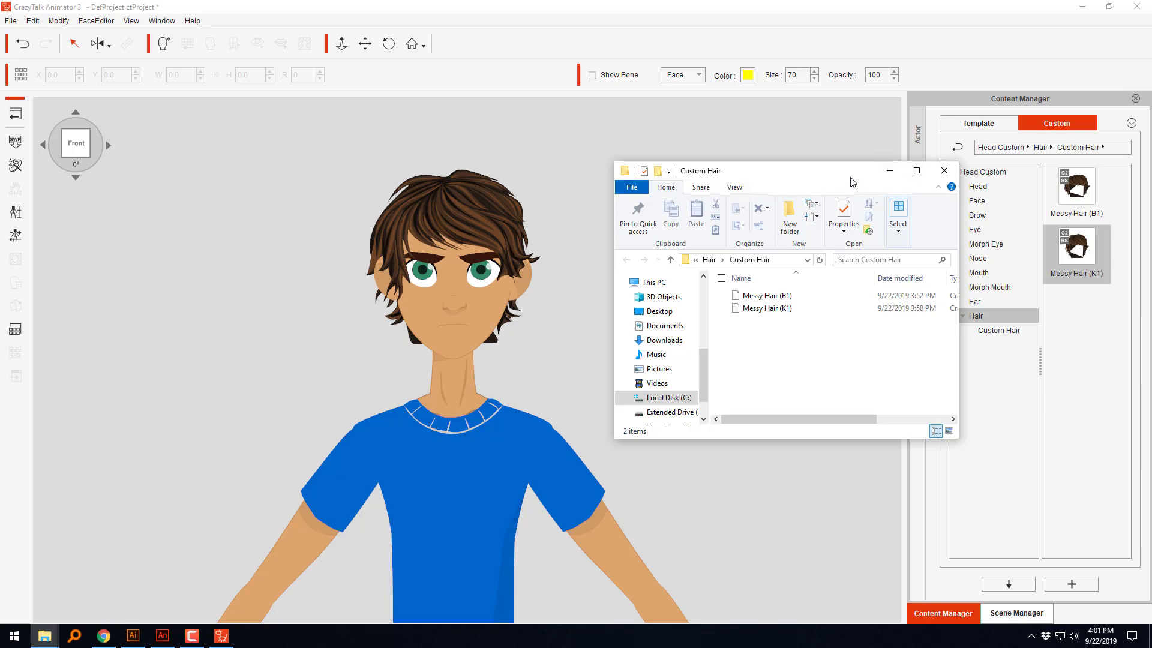
pyautogui.click(945, 171)
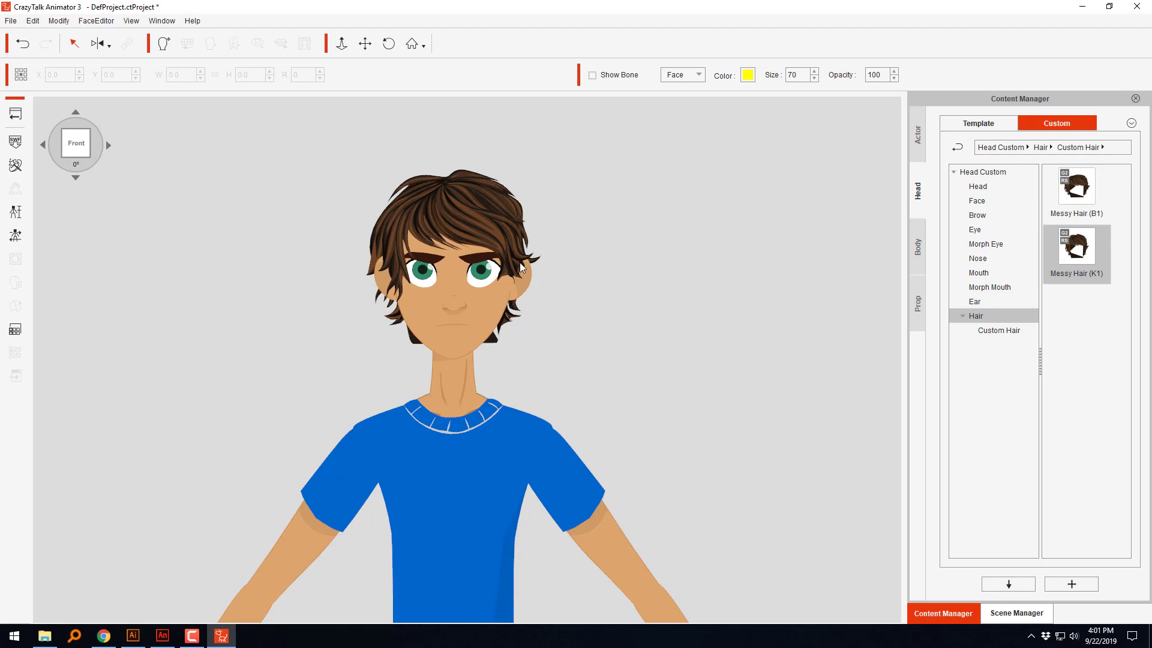
# Step: Open the Vector Grouping Tool for Kevin's hair and assign style index 0 to the group Hair 01
pyautogui.click(471, 235)
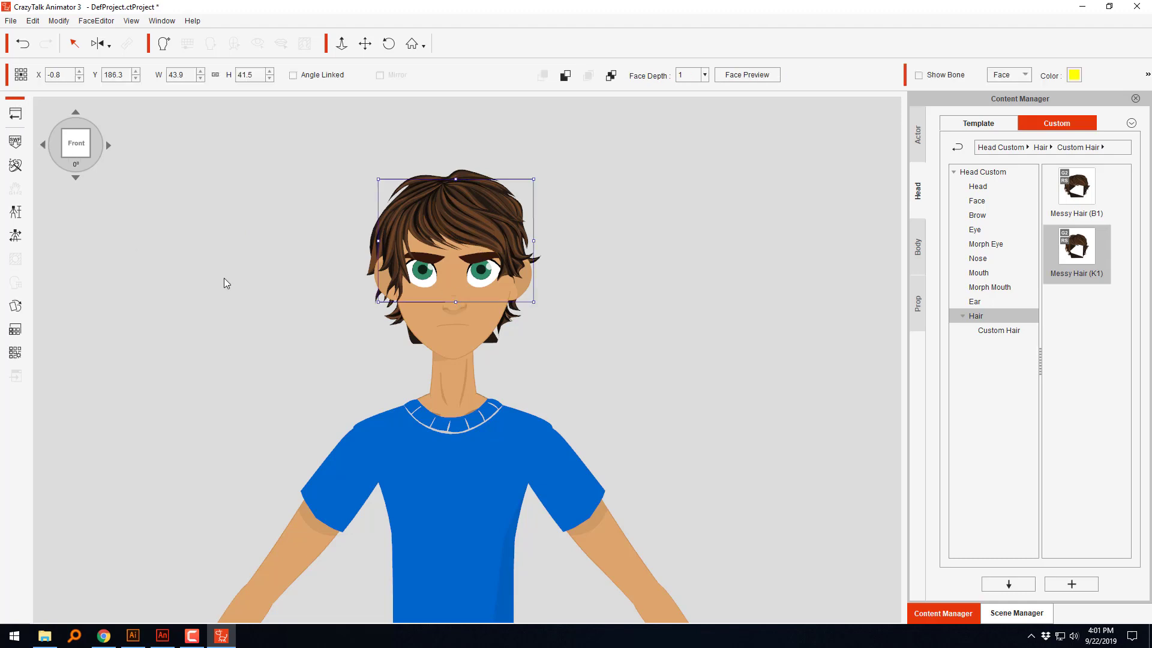
pyautogui.click(17, 354)
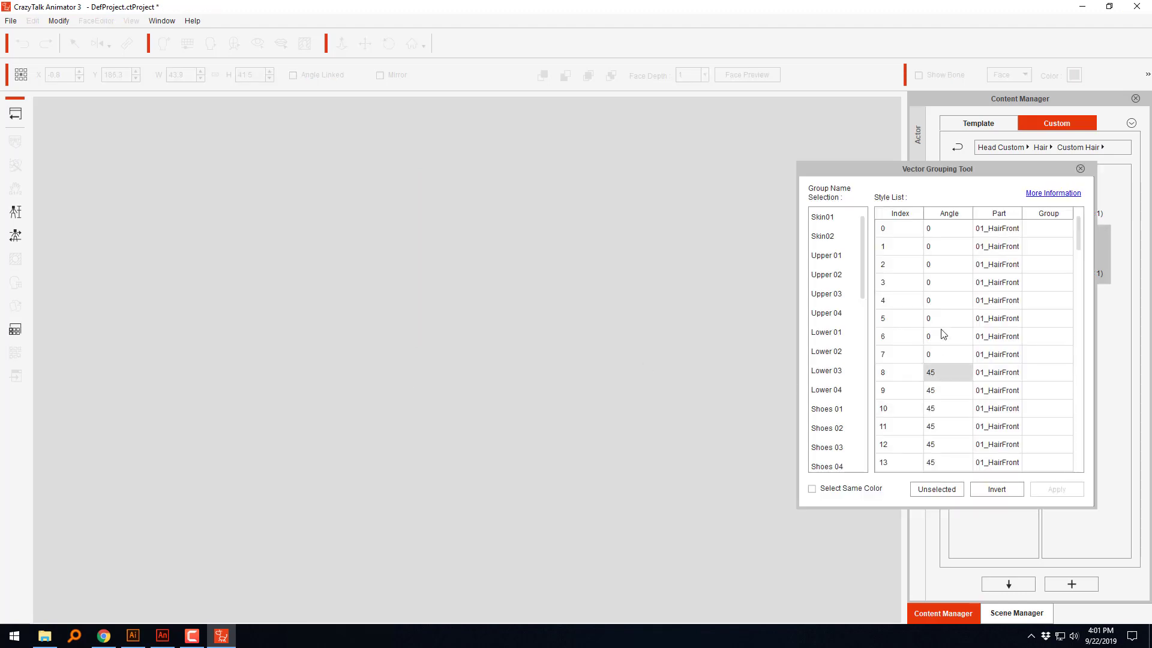
pyautogui.moveTo(887, 169); pyautogui.dragTo(771, 201)
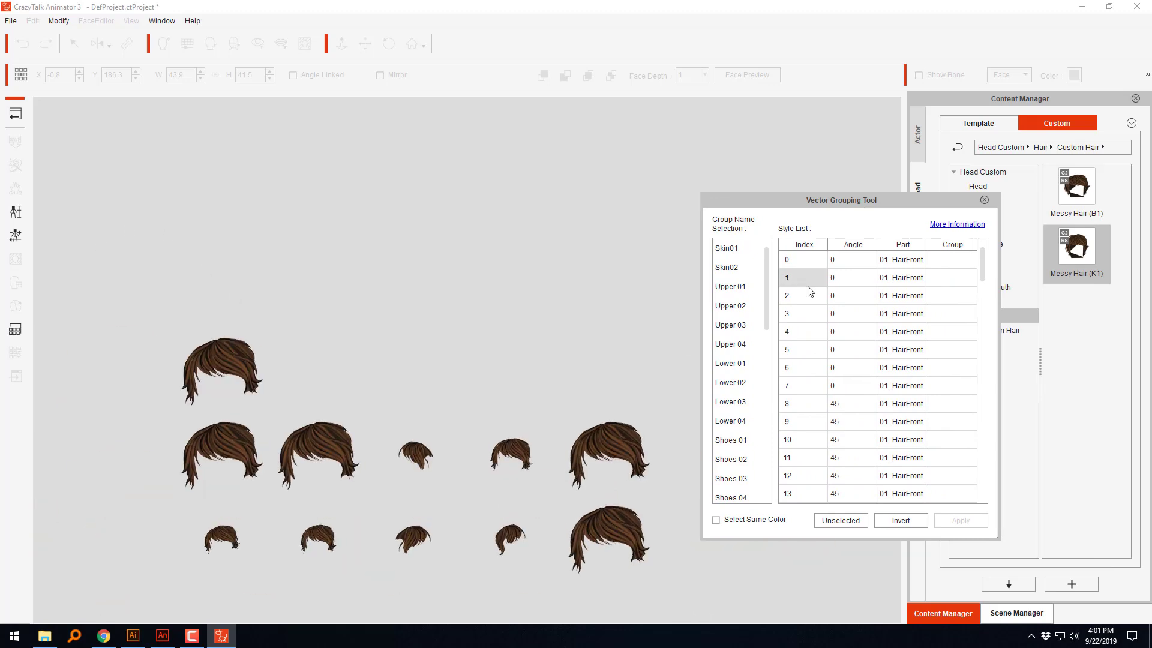
pyautogui.click(907, 264)
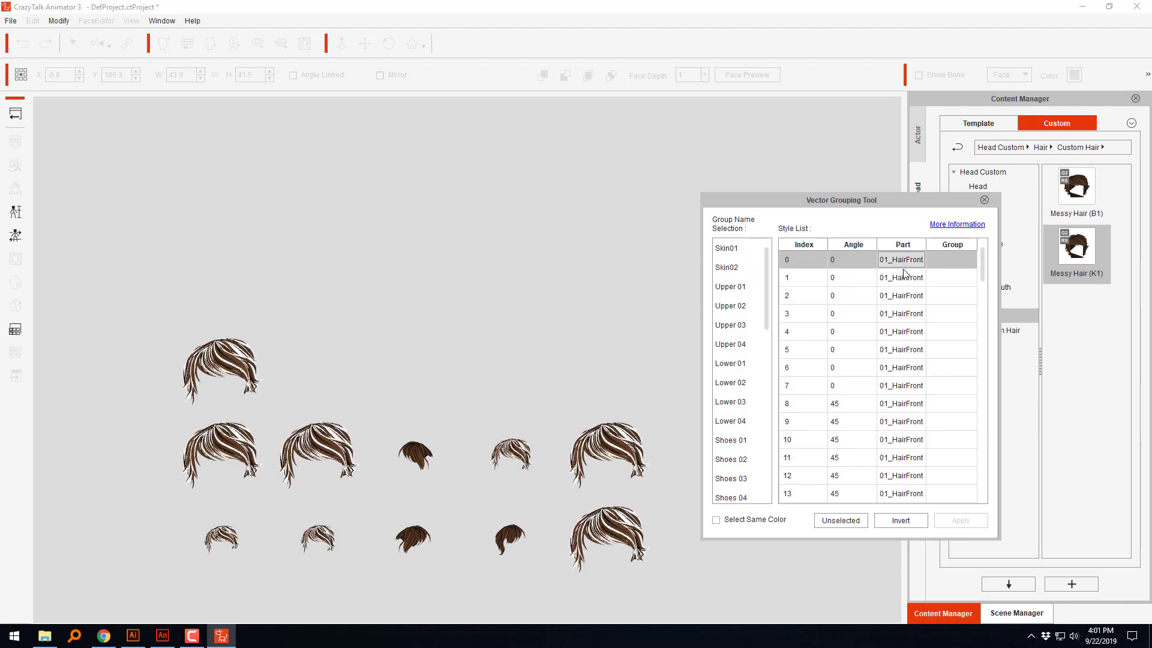
pyautogui.moveTo(767, 307); pyautogui.dragTo(767, 351)
pyautogui.click(749, 401)
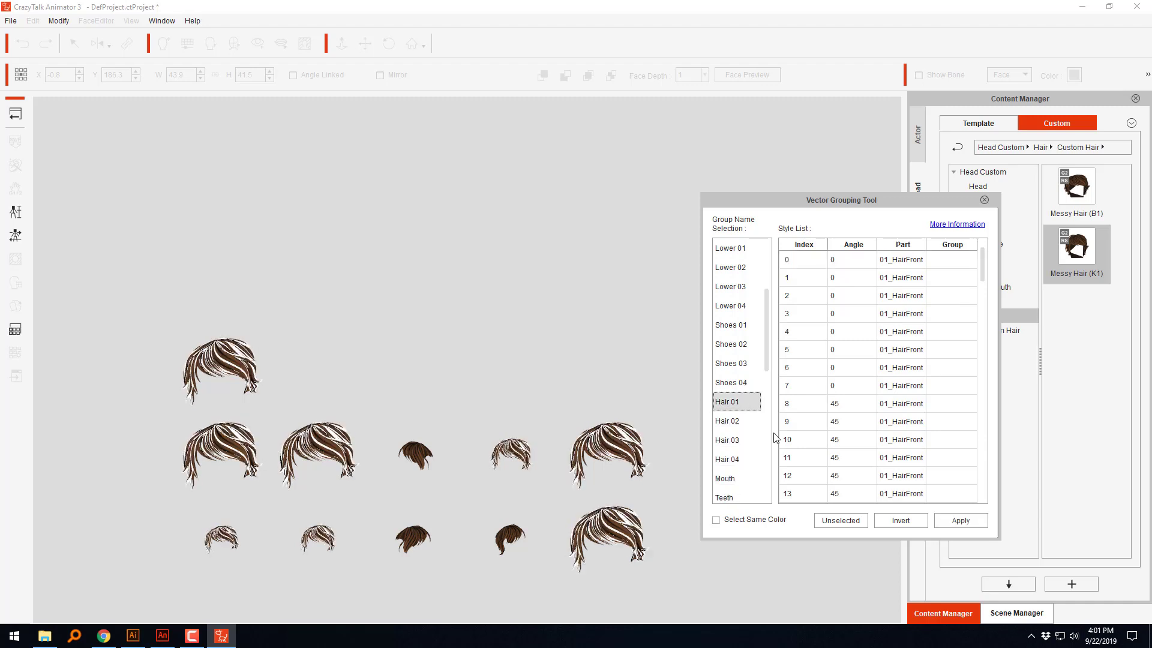
pyautogui.click(960, 520)
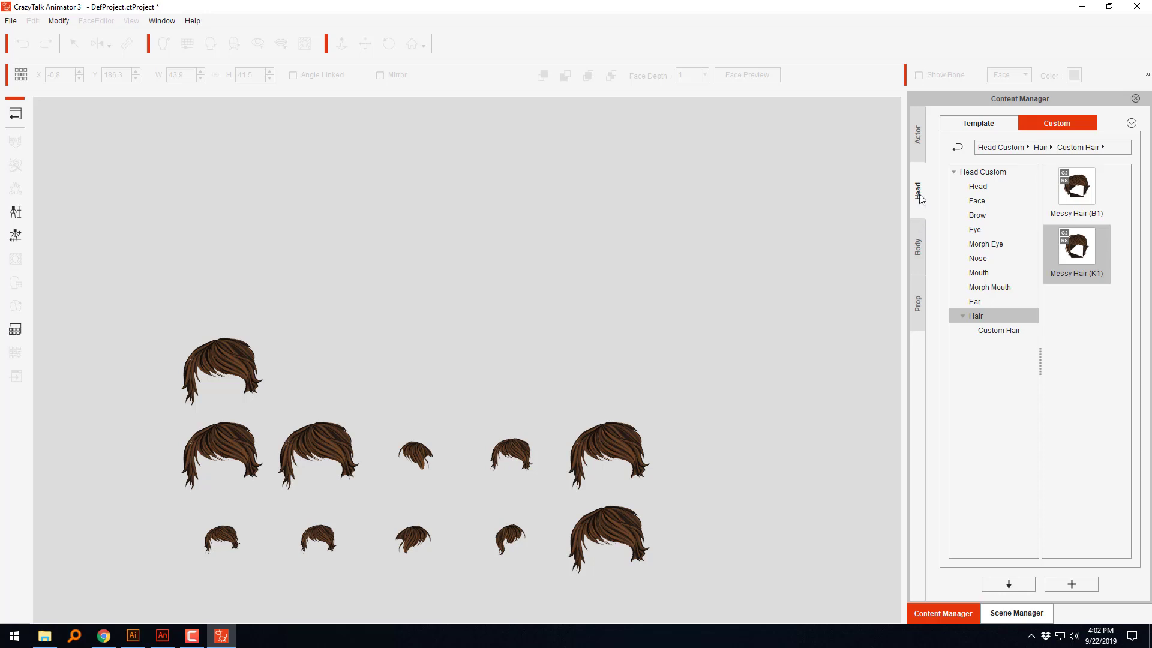
# Step: Turn on Select Same Color in the Vector Grouping Tool and reapply group Hair 01 to the styles with index 0 and 8
pyautogui.click(239, 363)
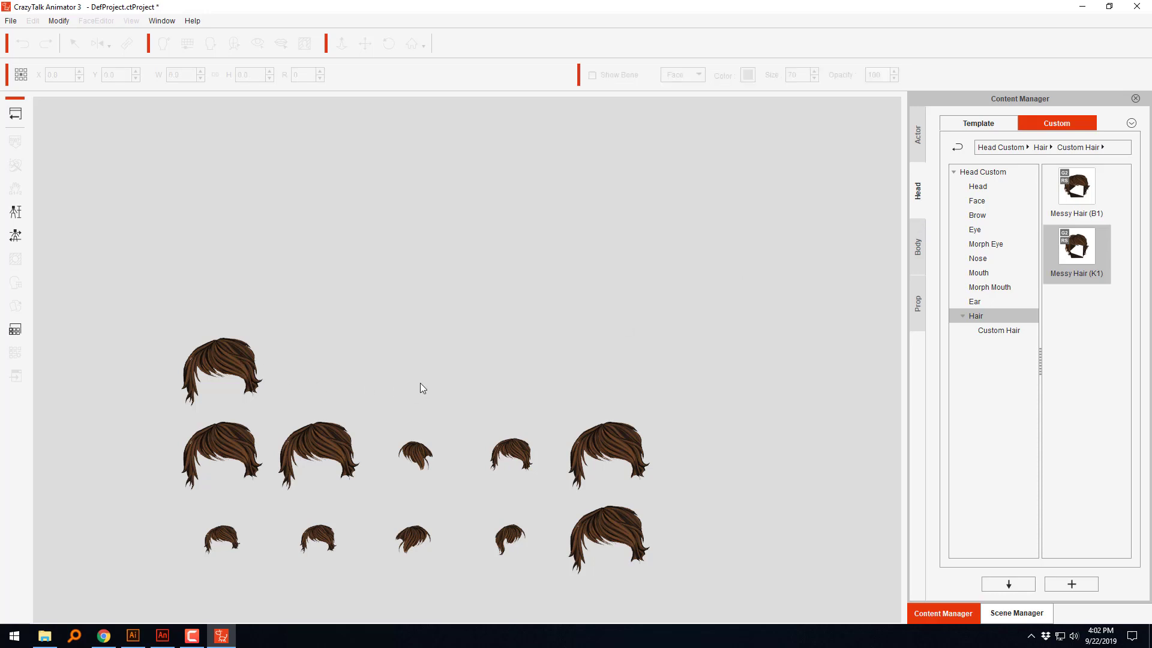
pyautogui.click(17, 114)
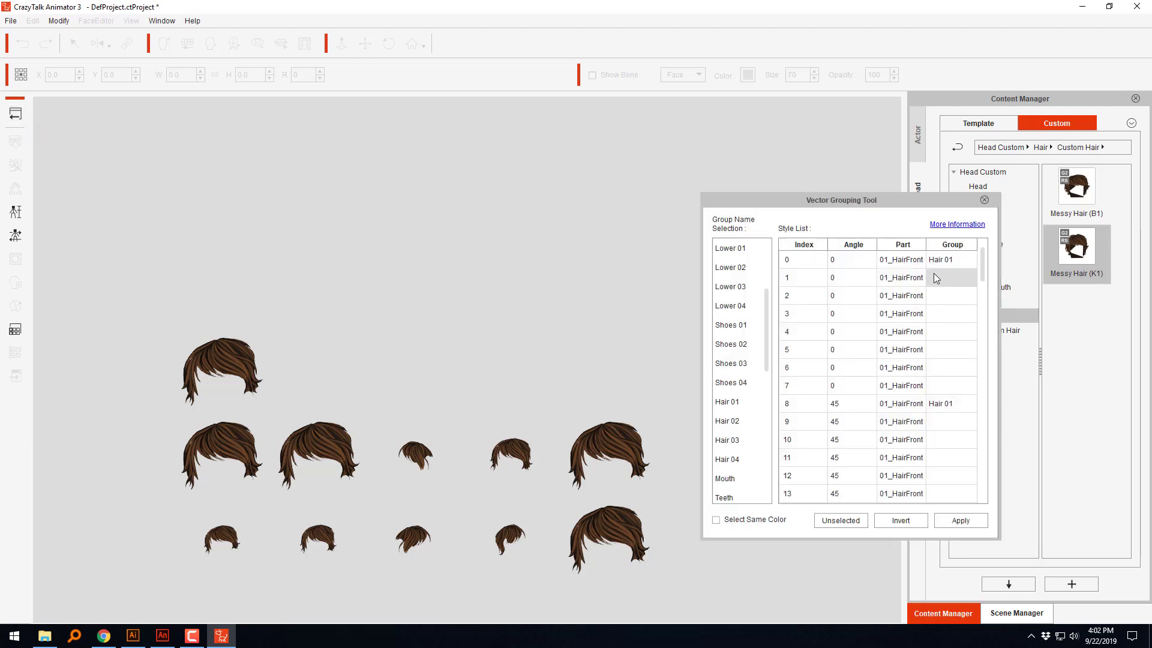
pyautogui.click(933, 273)
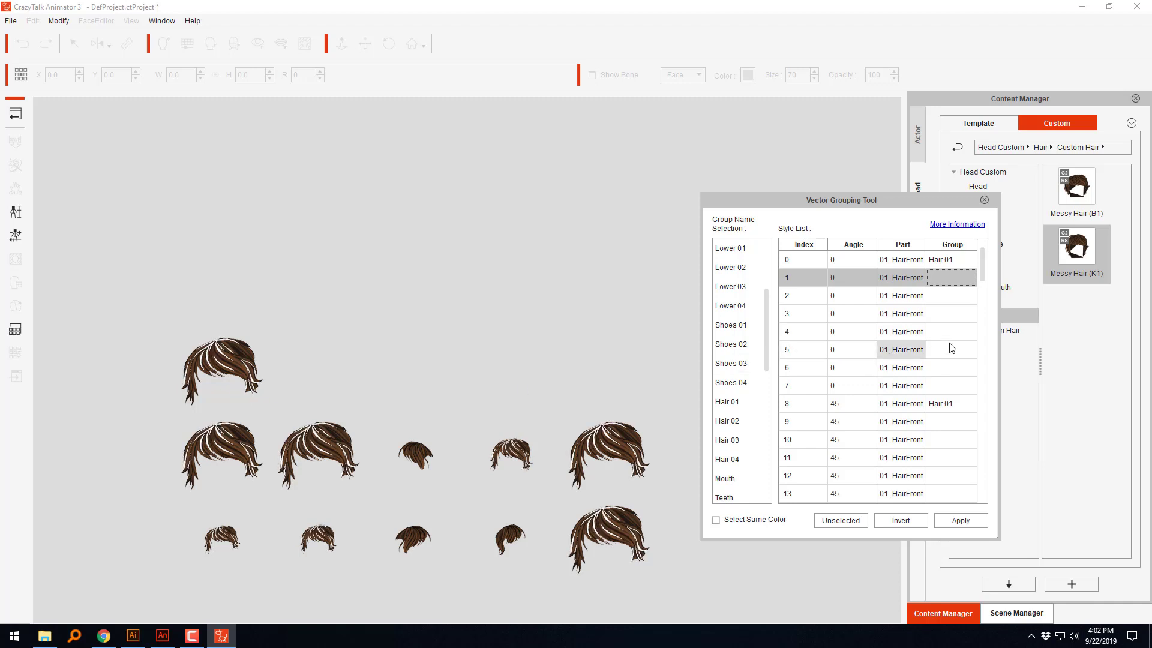
pyautogui.click(952, 260)
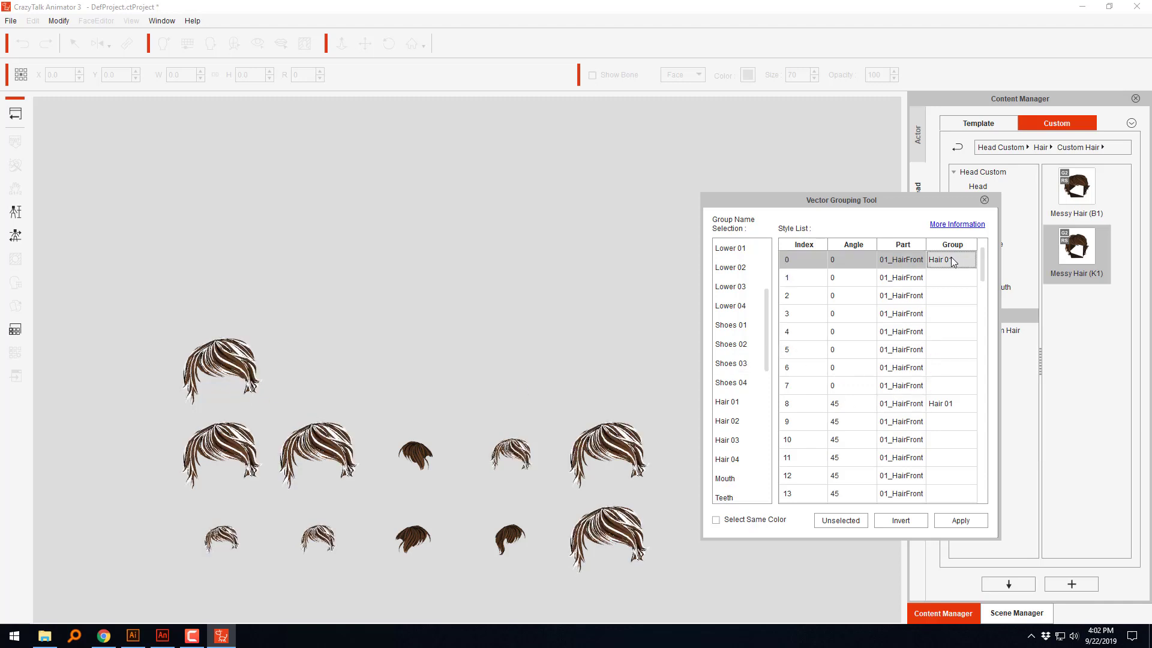
pyautogui.click(719, 520)
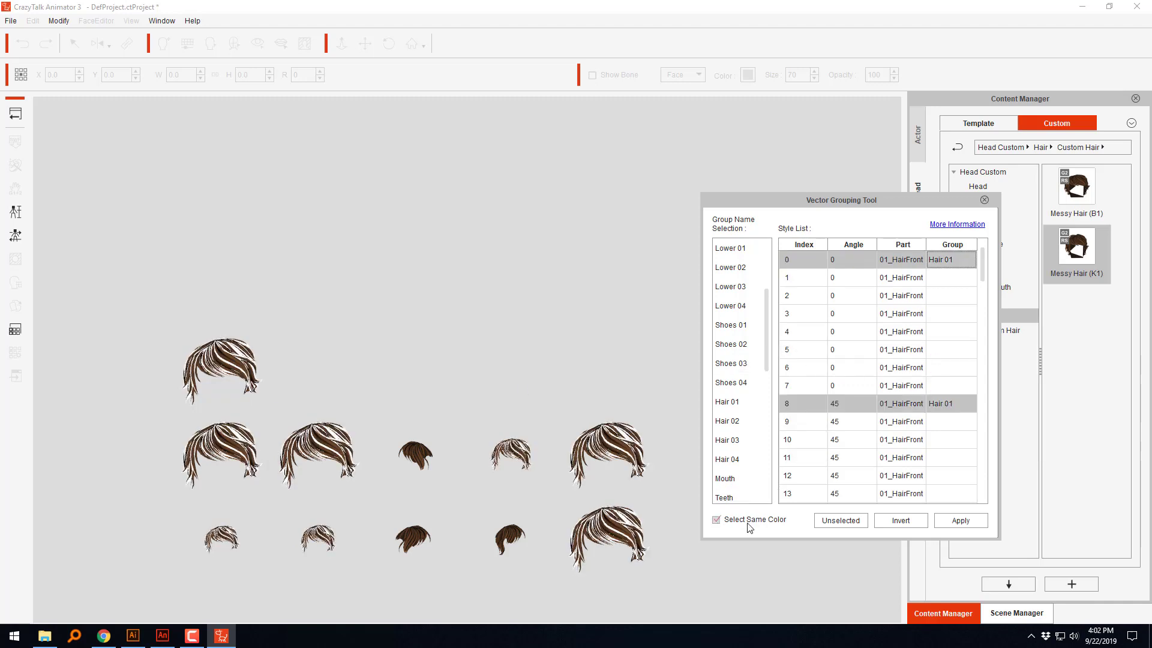
pyautogui.click(967, 403)
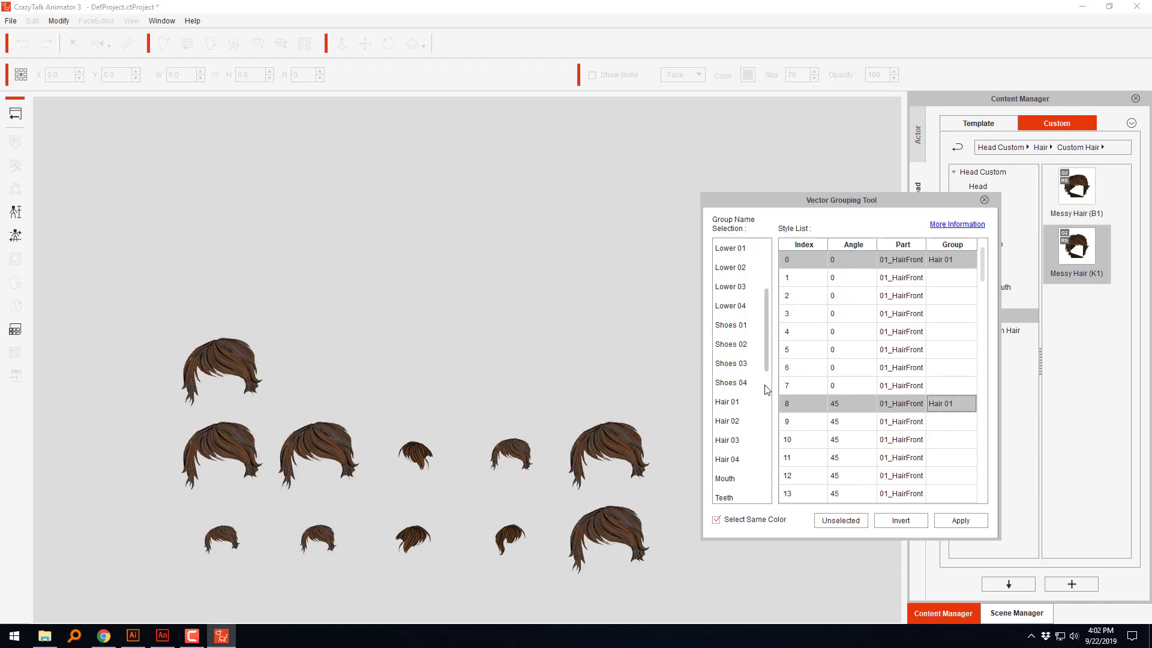
pyautogui.click(743, 402)
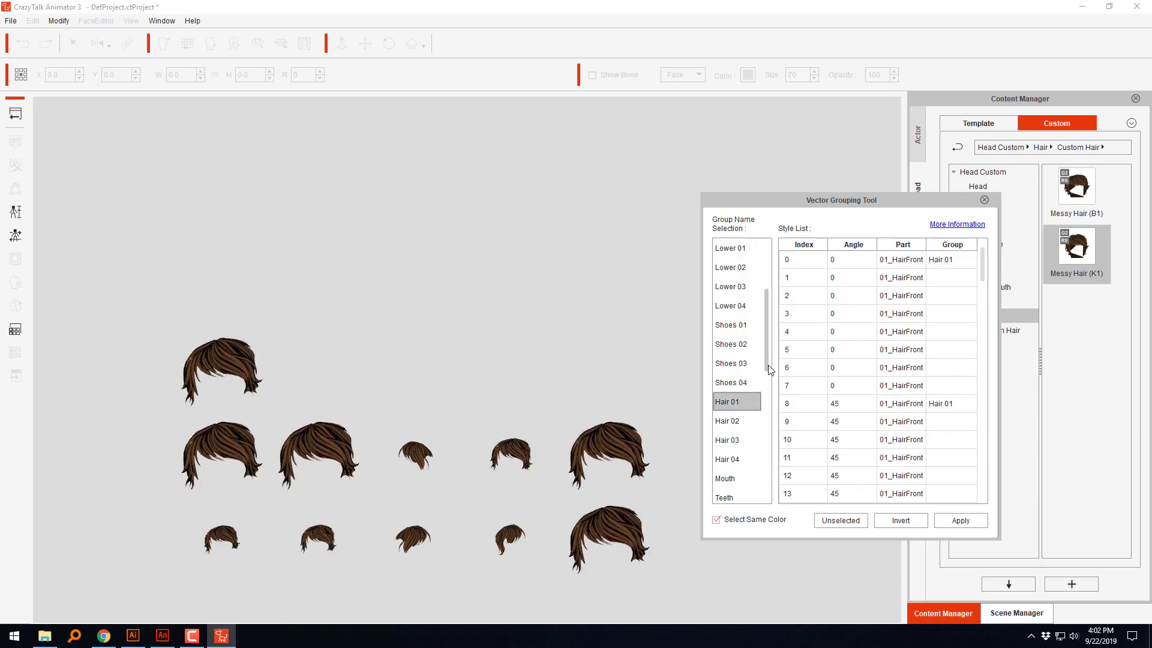
pyautogui.click(942, 523)
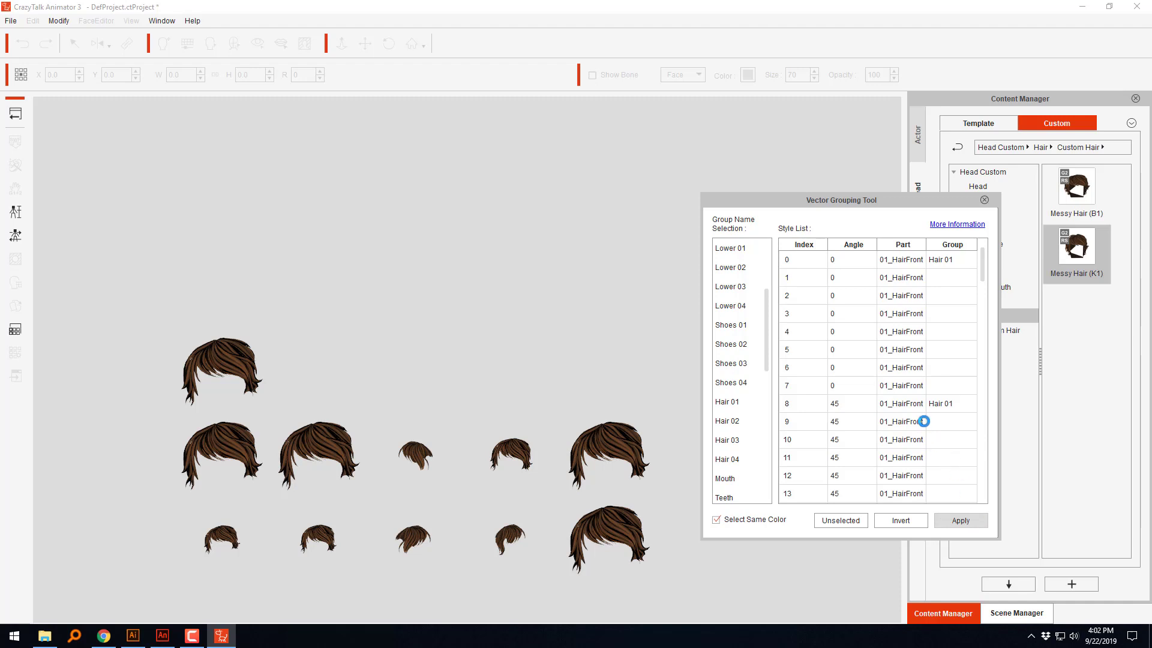
# Step: Assign hair style index 1 and its same-colored styles to the group Hair 02
pyautogui.click(951, 277)
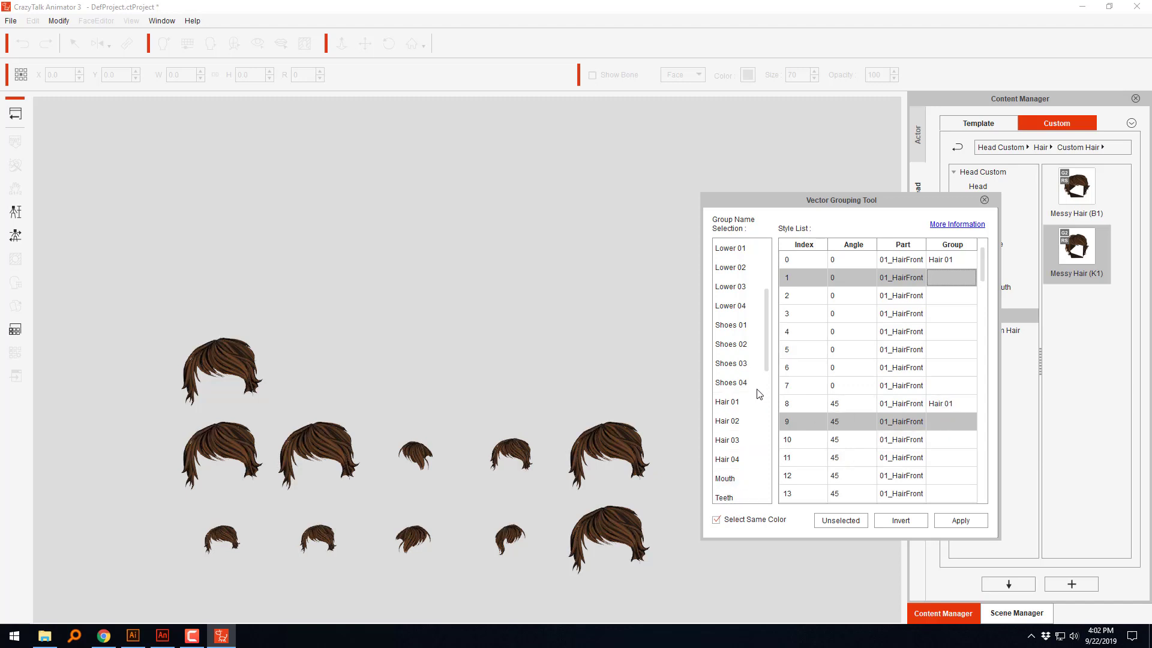
pyautogui.click(740, 423)
pyautogui.click(947, 520)
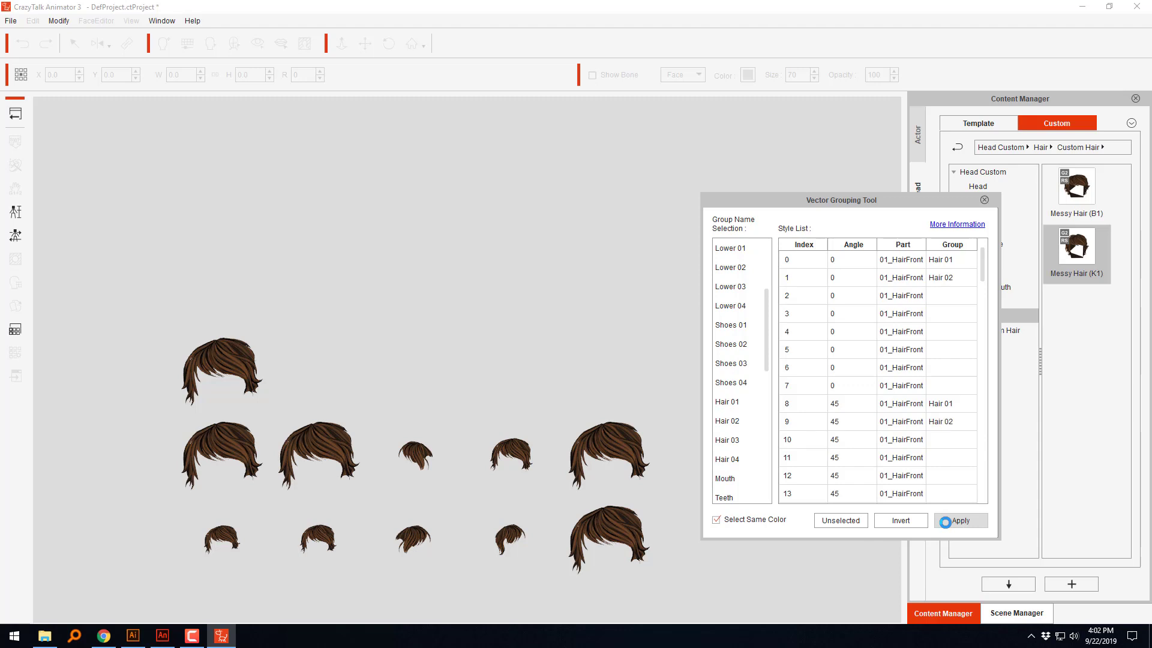
# Step: Assign hair style indexes 2 and 3 with their same-colored styles to the group Hair 03, and close the grouping tool
pyautogui.click(955, 297)
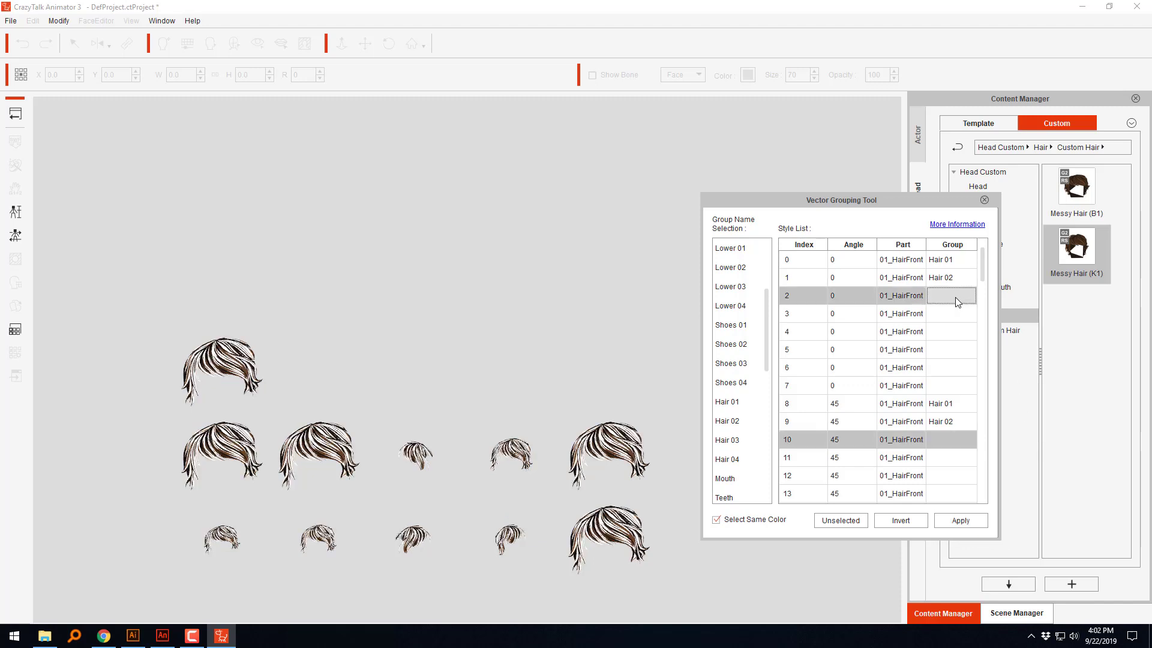
pyautogui.click(739, 447)
pyautogui.click(960, 520)
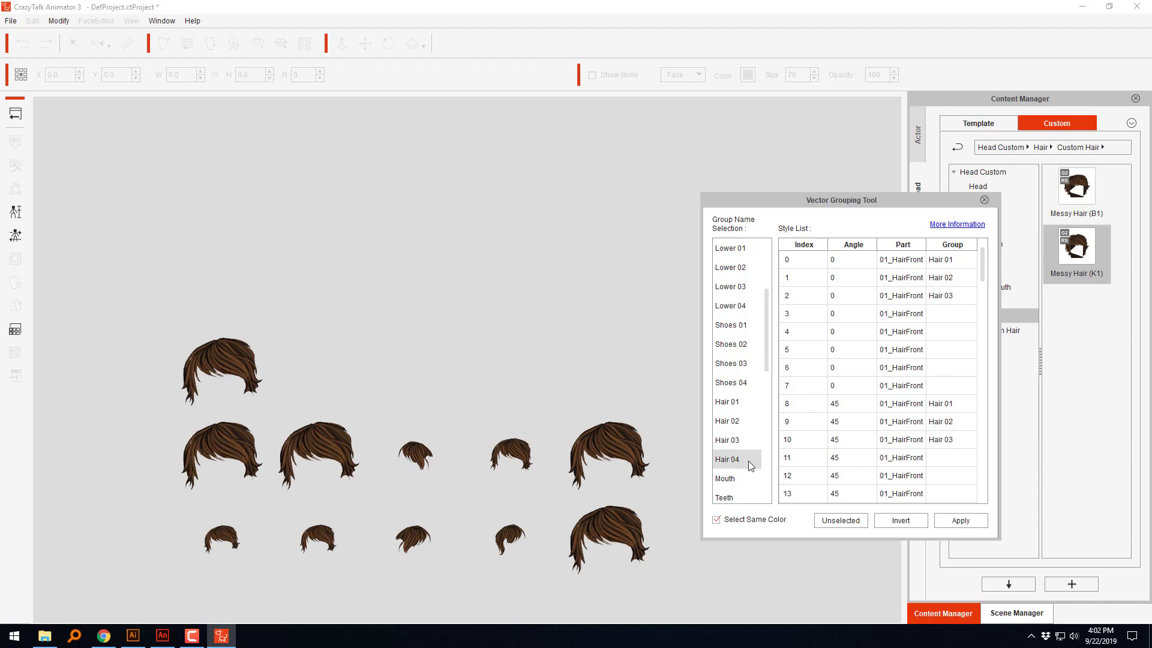
pyautogui.click(945, 310)
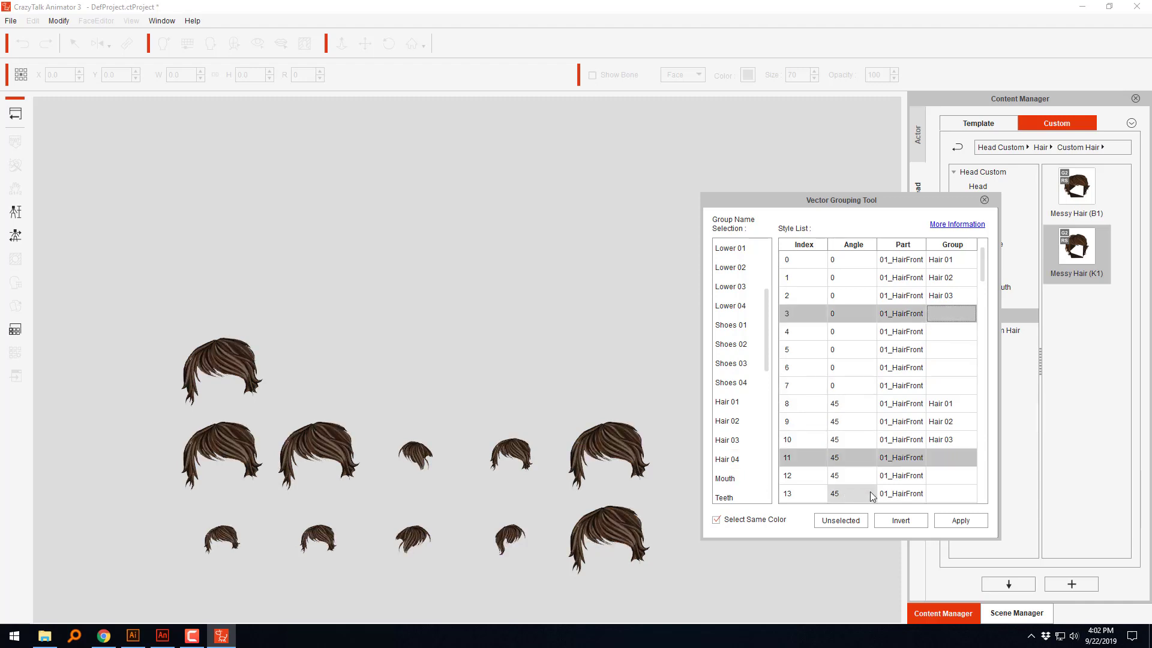
pyautogui.click(968, 523)
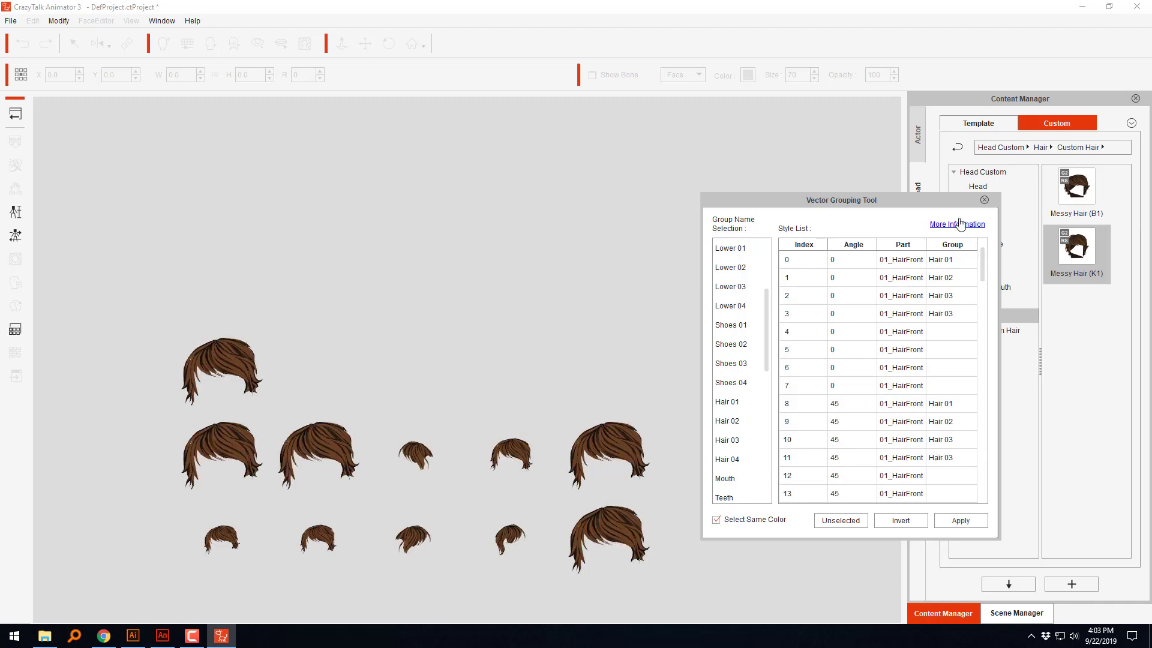
pyautogui.click(984, 200)
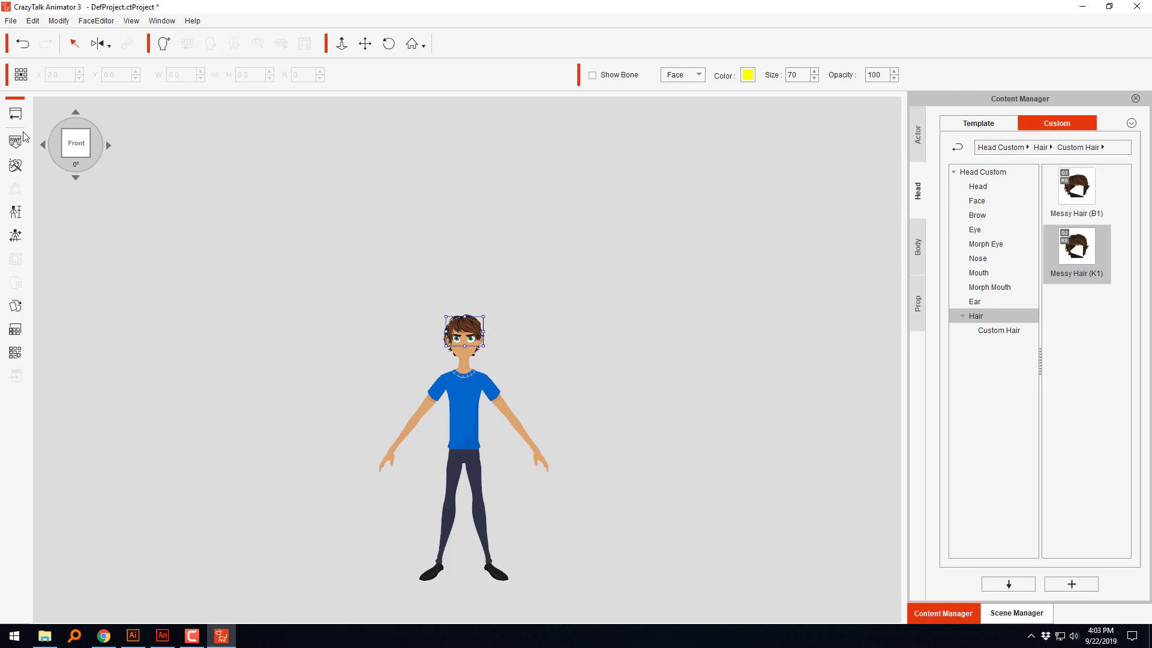
# Step: Return to the stage, open the Render Style settings for Kevin and look through his color groups
pyautogui.click(16, 113)
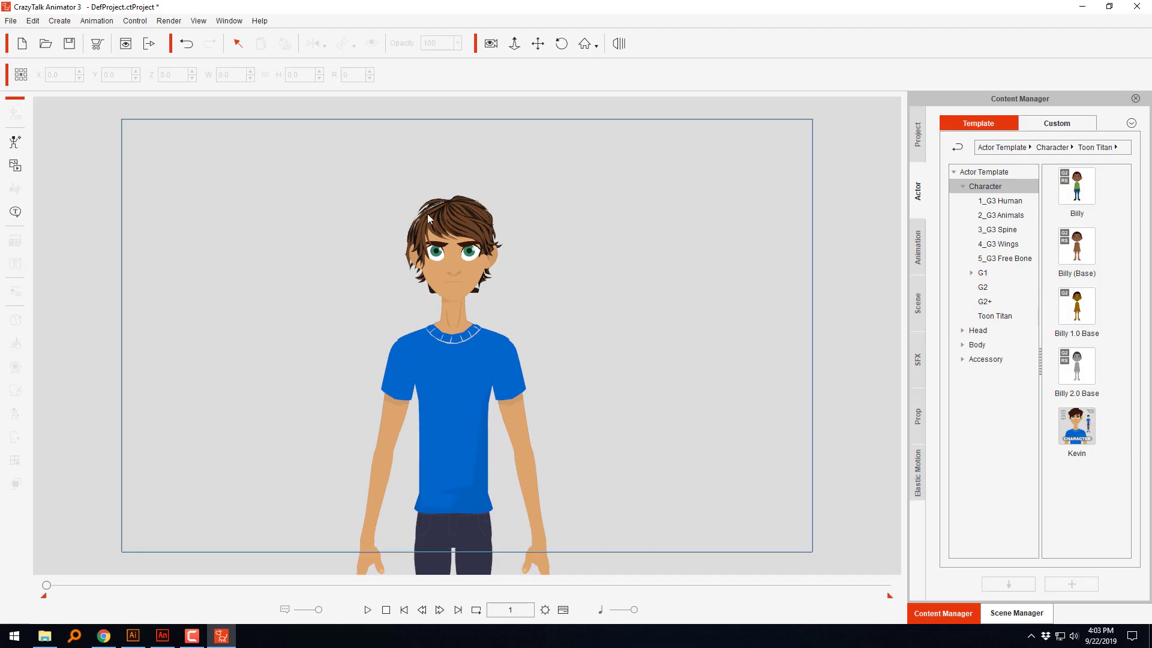
pyautogui.click(467, 227)
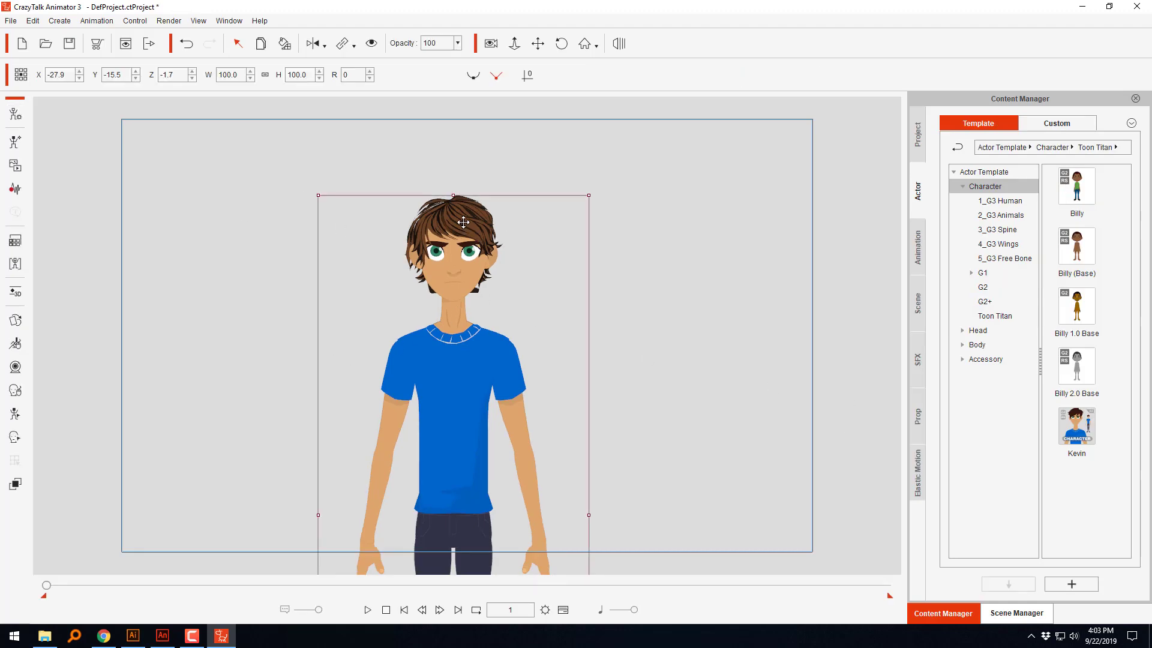
pyautogui.click(15, 243)
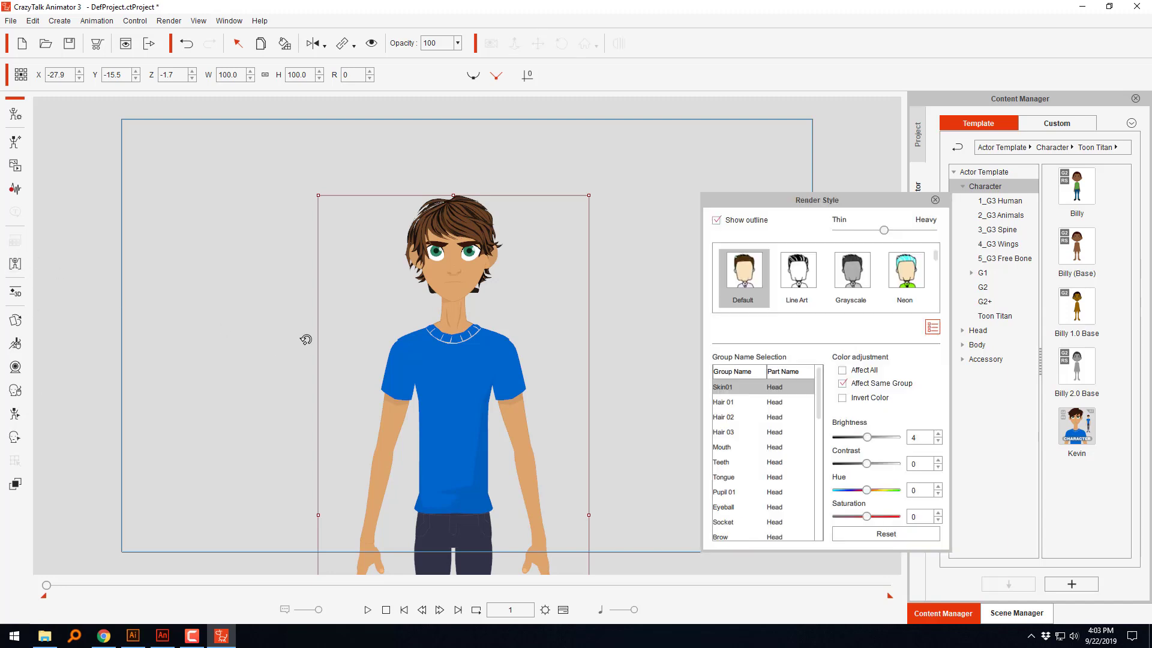
pyautogui.scroll(-3, 780, 492)
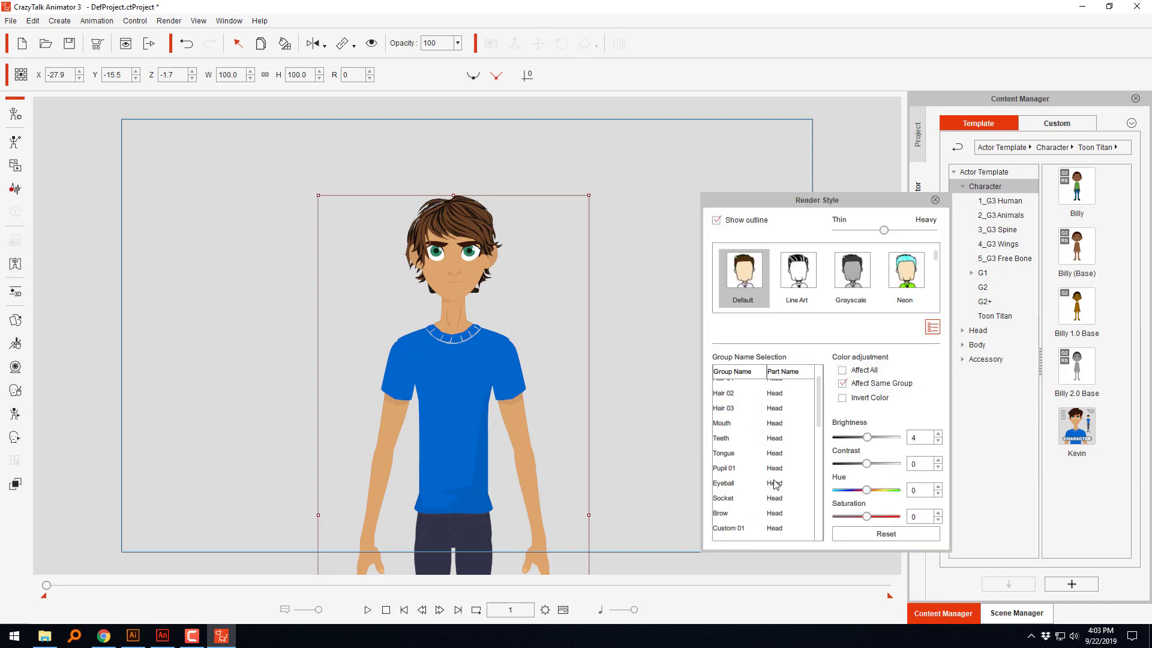
pyautogui.scroll(-5, 768, 483)
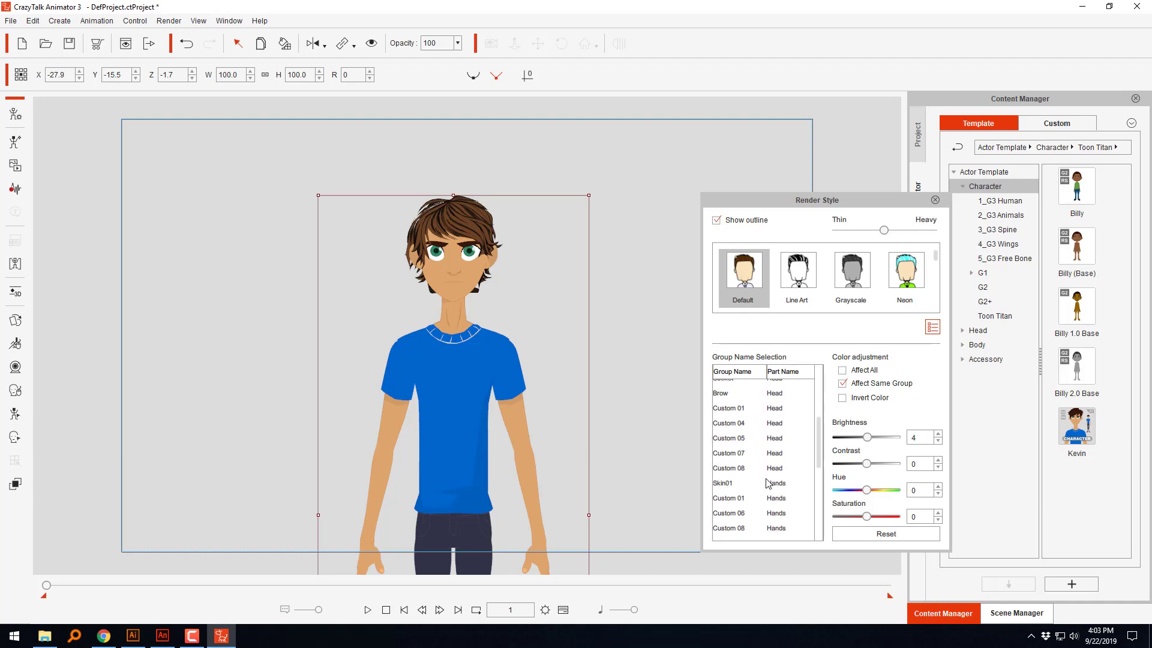
pyautogui.scroll(-3, 768, 483)
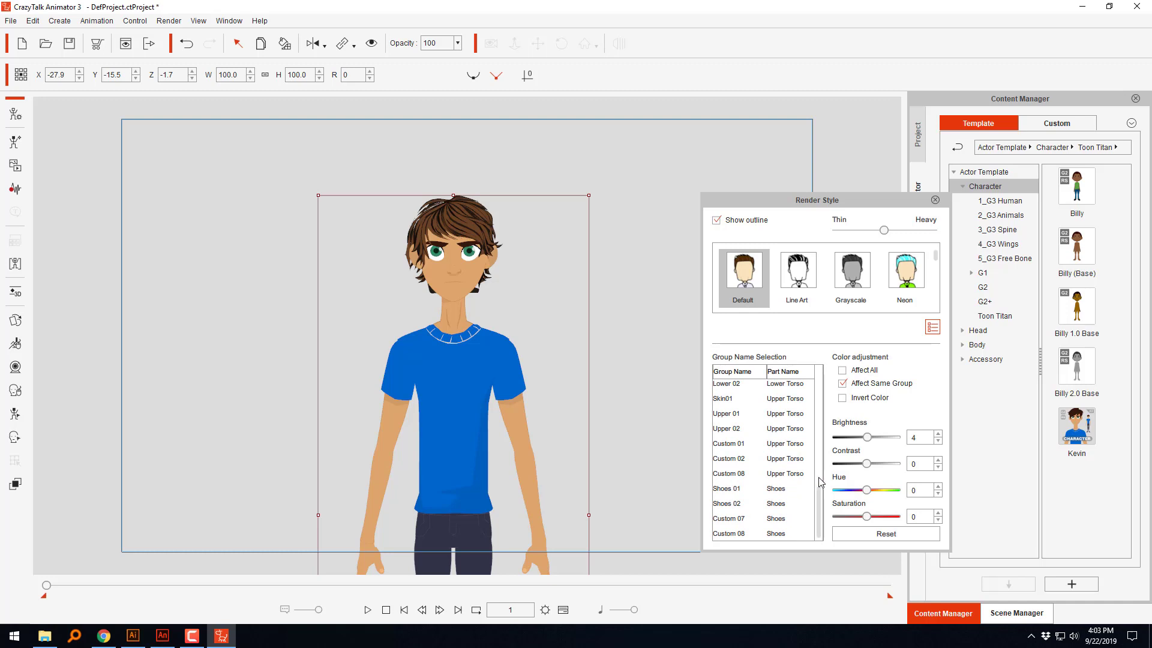
pyautogui.moveTo(818, 487); pyautogui.dragTo(821, 383)
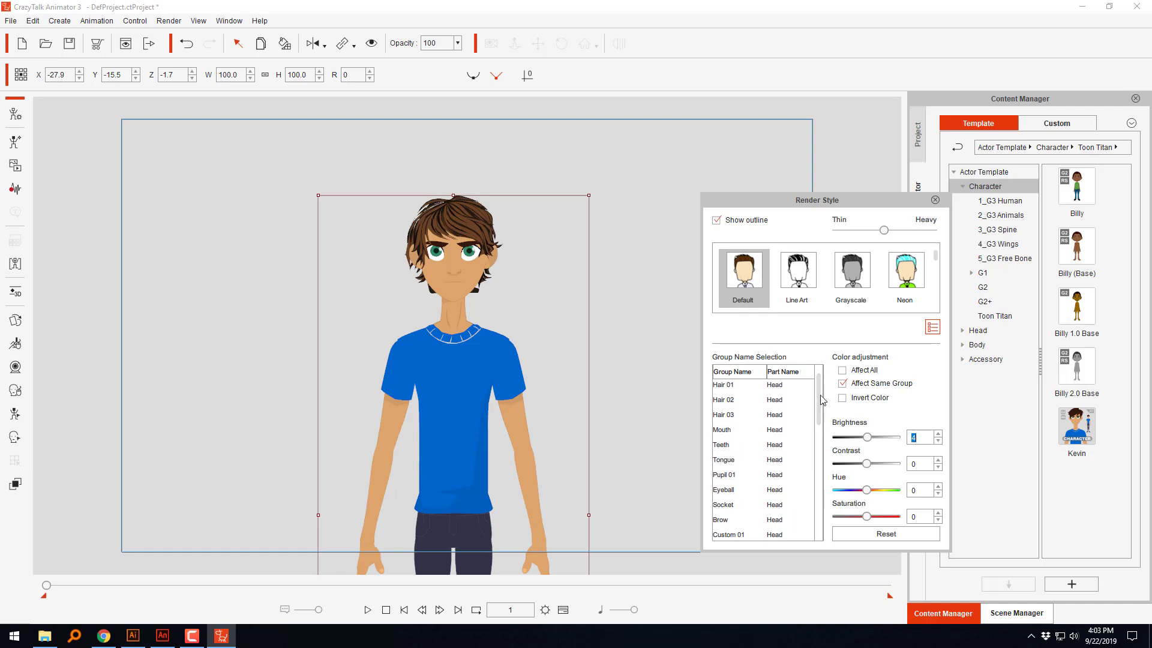
# Step: Recolor Kevin's Hair 01 group with brightness 14, hue 25 and saturation 85, and close the Render Style settings
pyautogui.click(760, 388)
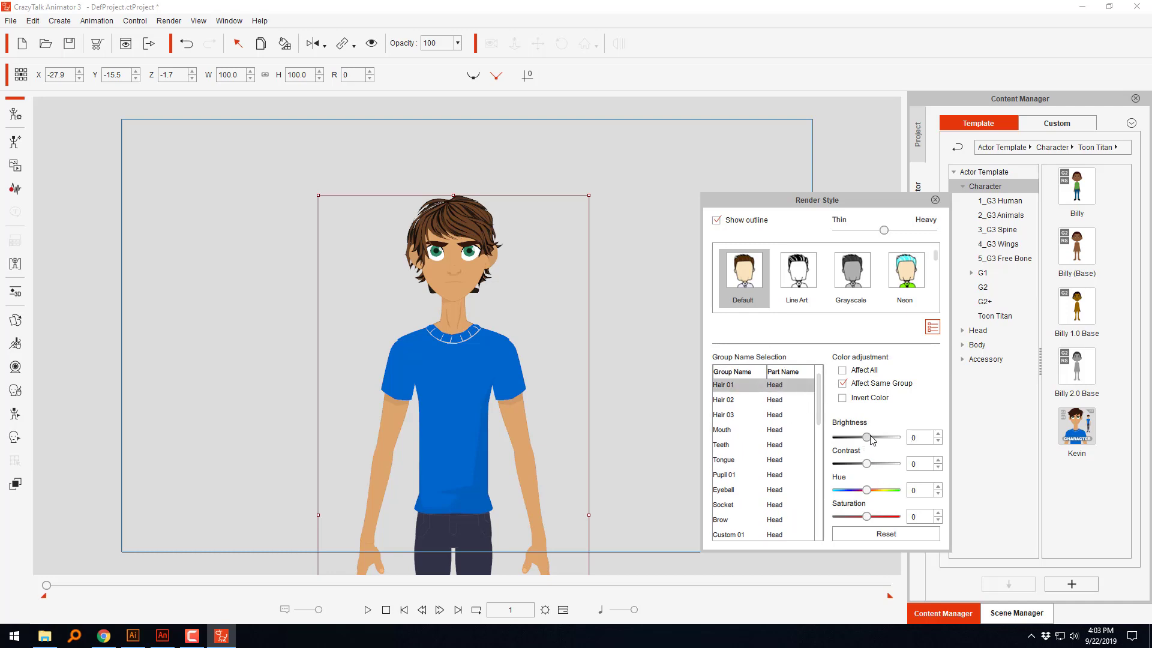
pyautogui.moveTo(880, 438); pyautogui.dragTo(872, 441)
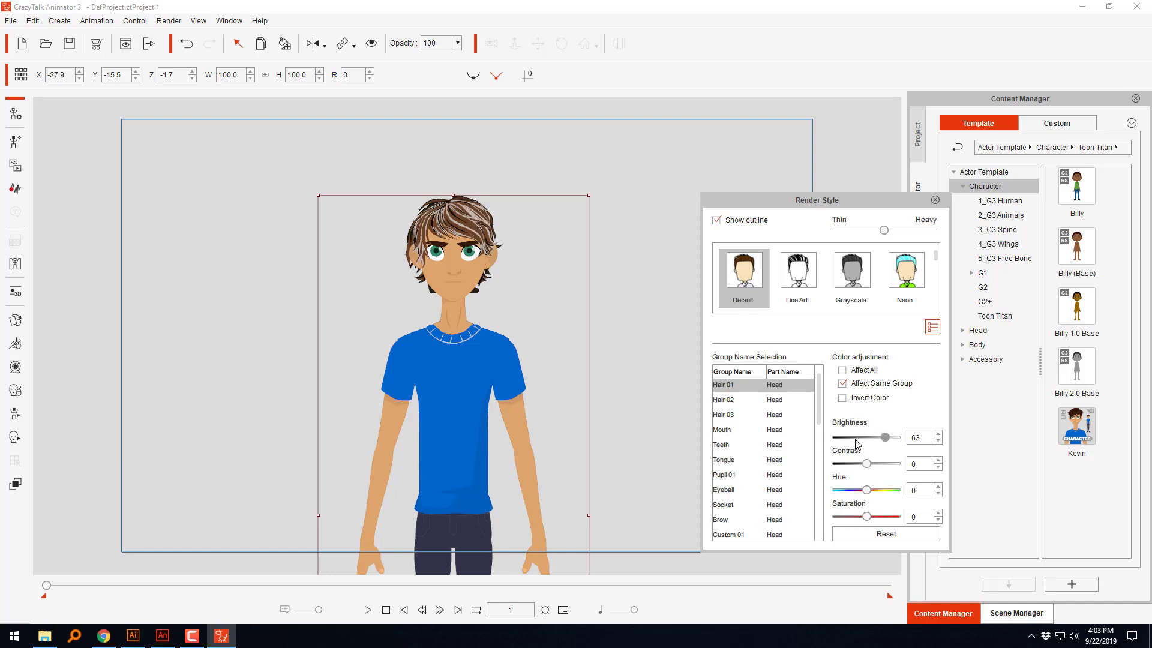
pyautogui.click(852, 439)
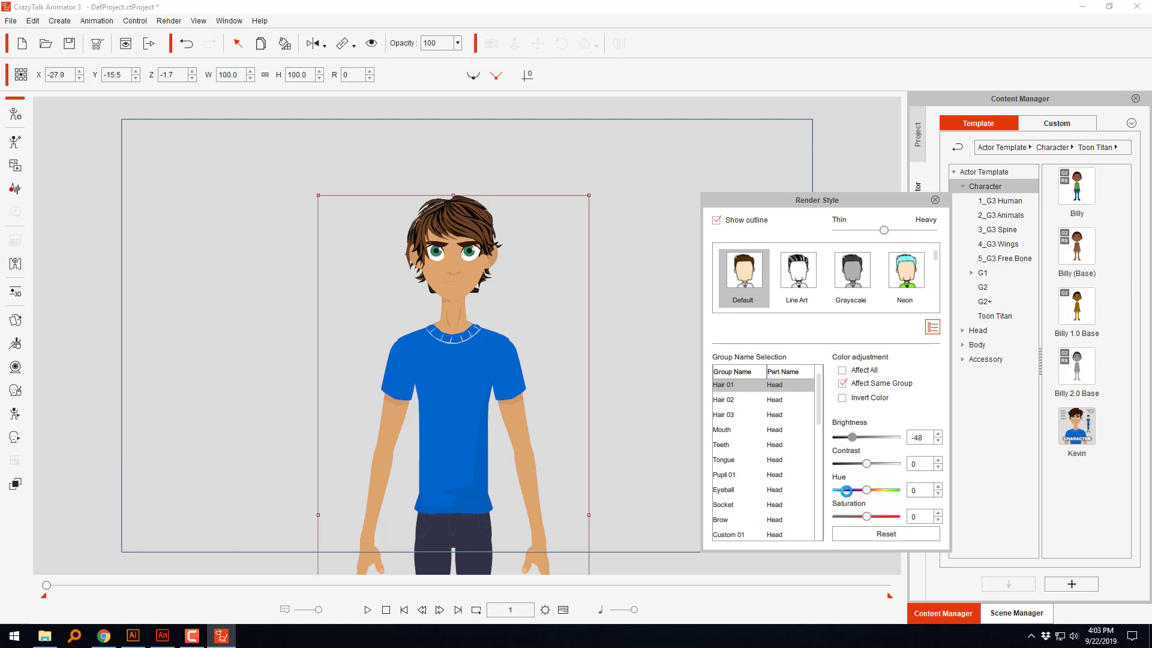
pyautogui.click(866, 516)
pyautogui.click(891, 515)
pyautogui.click(868, 517)
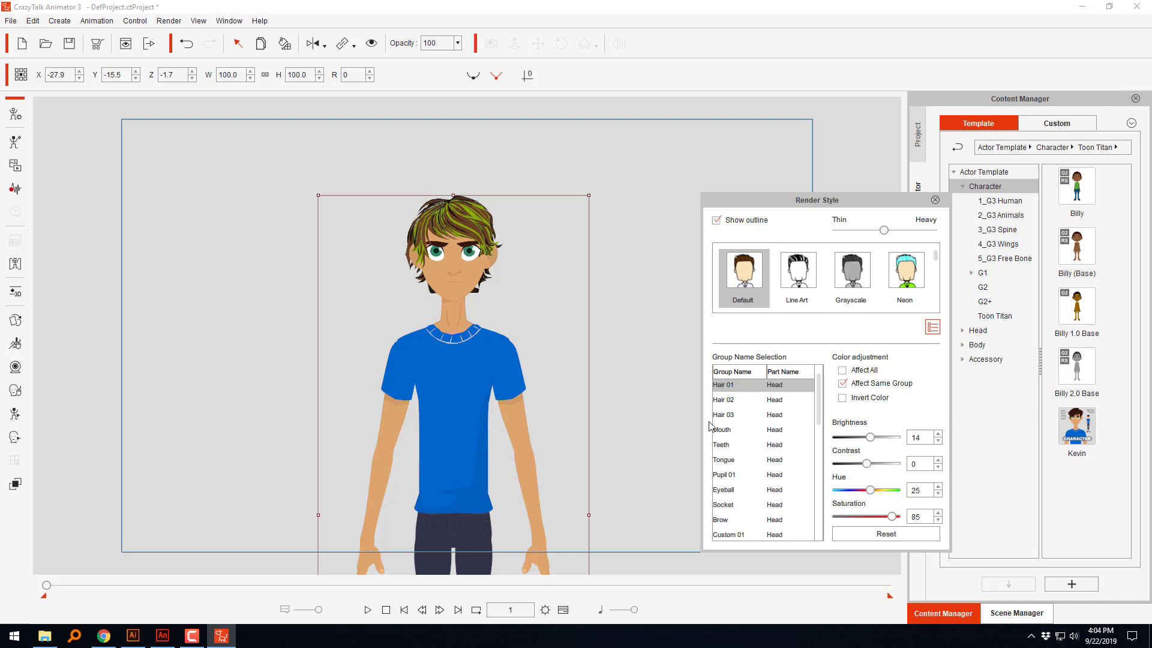
pyautogui.click(739, 400)
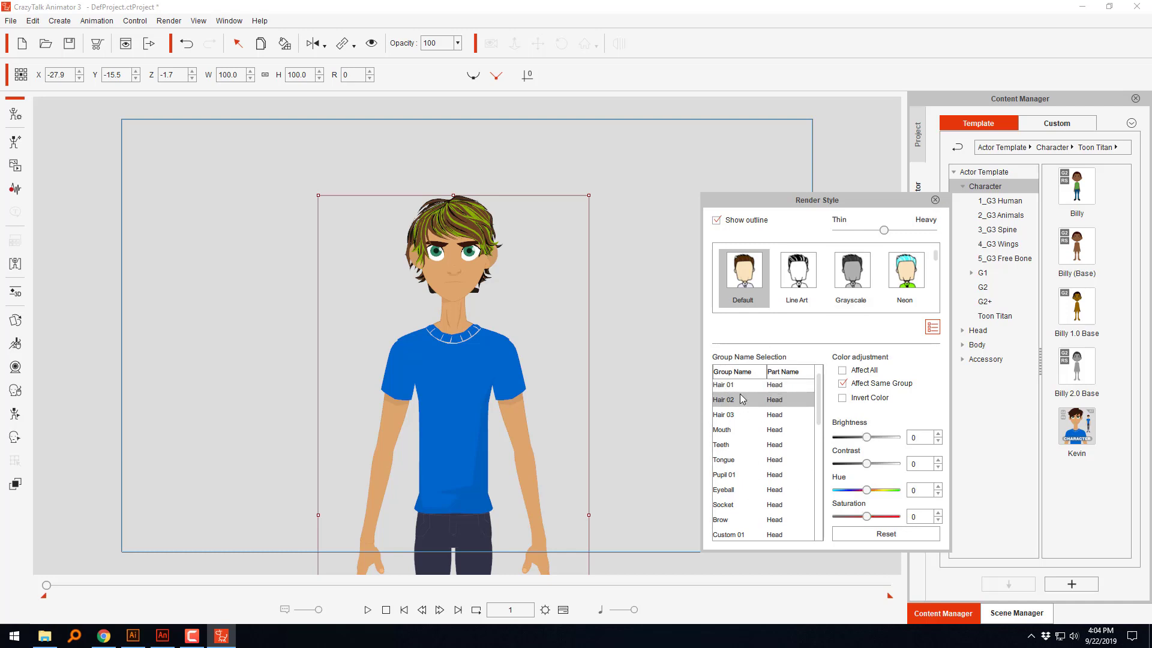
pyautogui.click(935, 201)
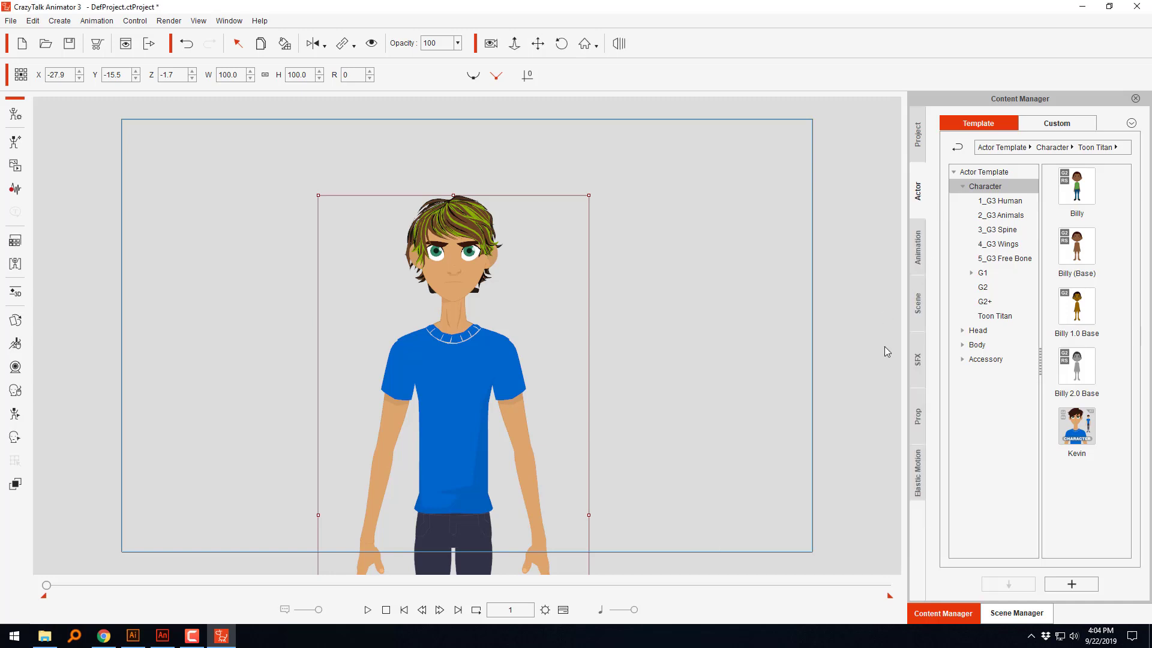
# Step: Place the TH19 hair color prop from the Toon Titan props beside Kevin and copy its render style onto his hair
pyautogui.click(919, 408)
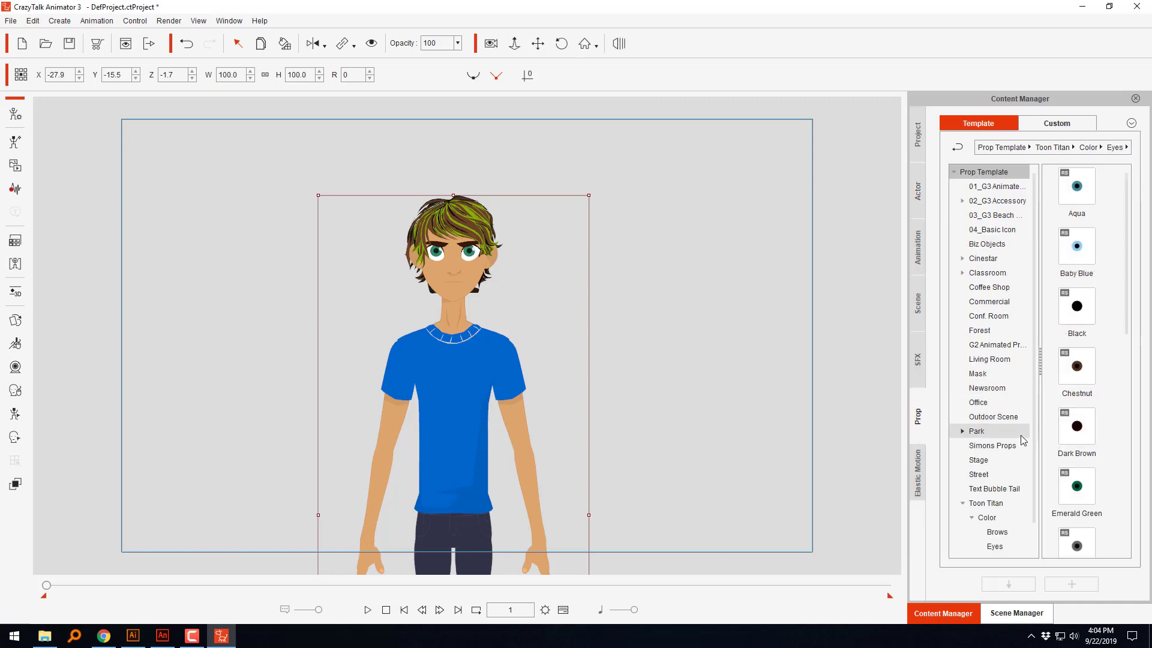
pyautogui.scroll(-1, 990, 522)
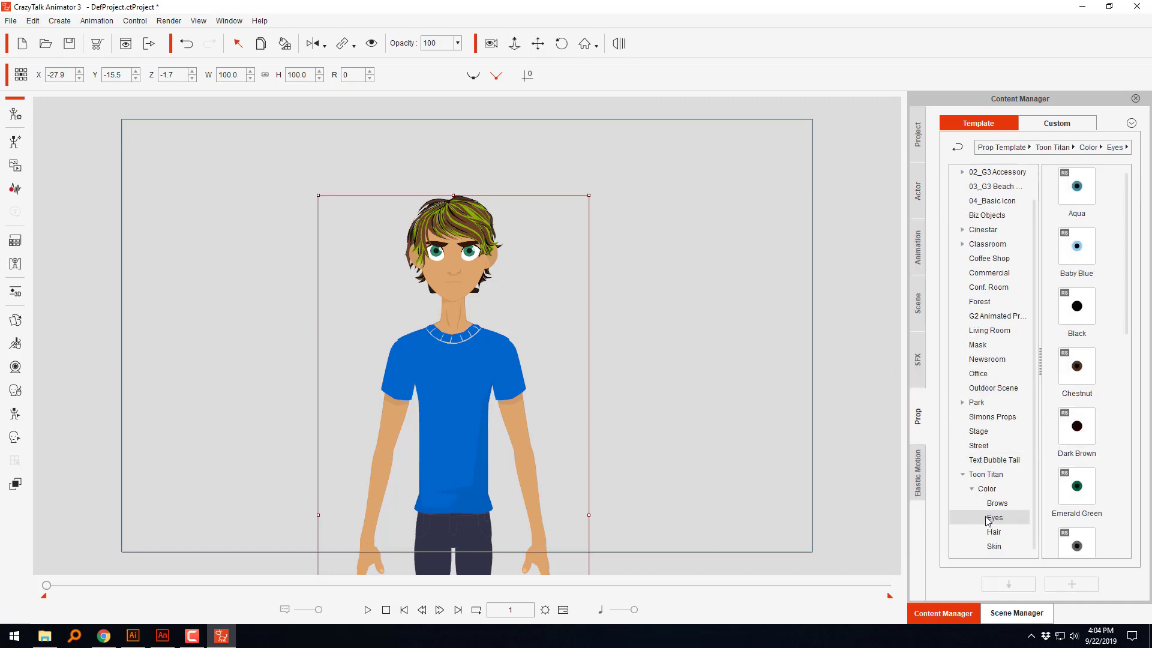
pyautogui.click(993, 532)
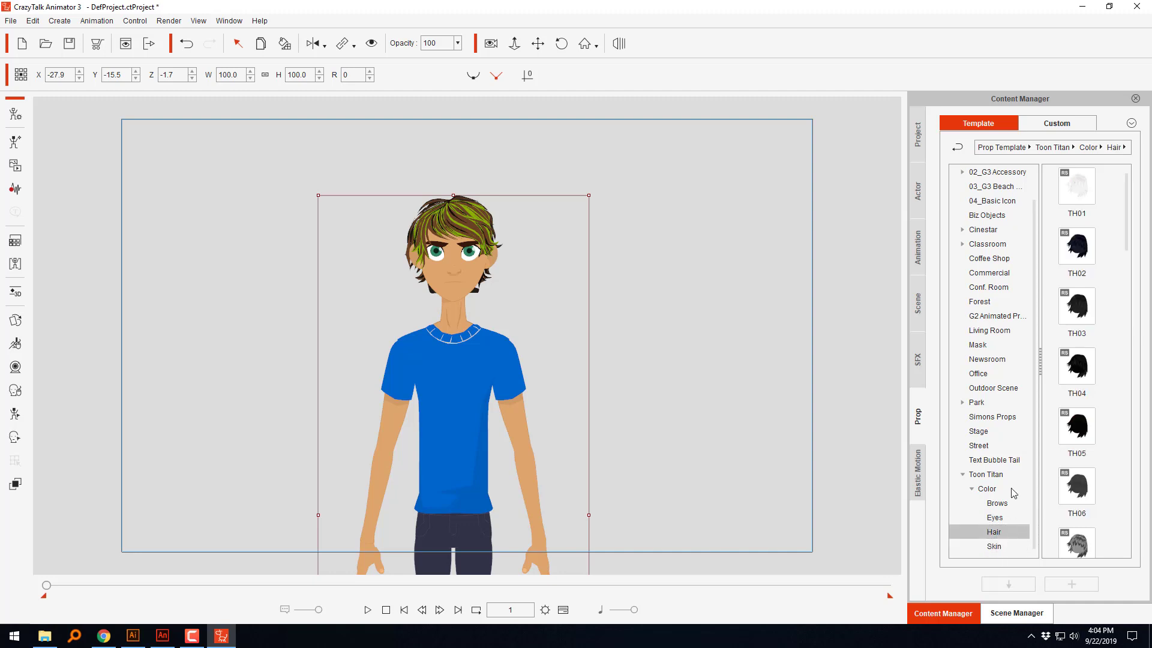
pyautogui.scroll(-5, 1089, 484)
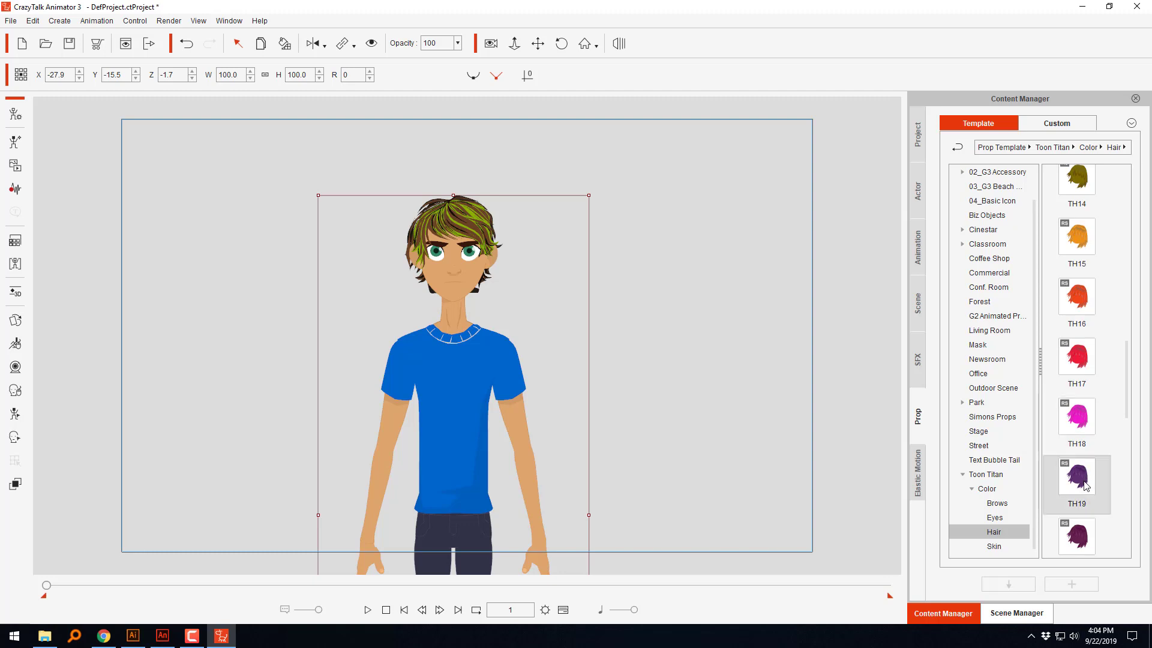
pyautogui.moveTo(1084, 482); pyautogui.dragTo(637, 266)
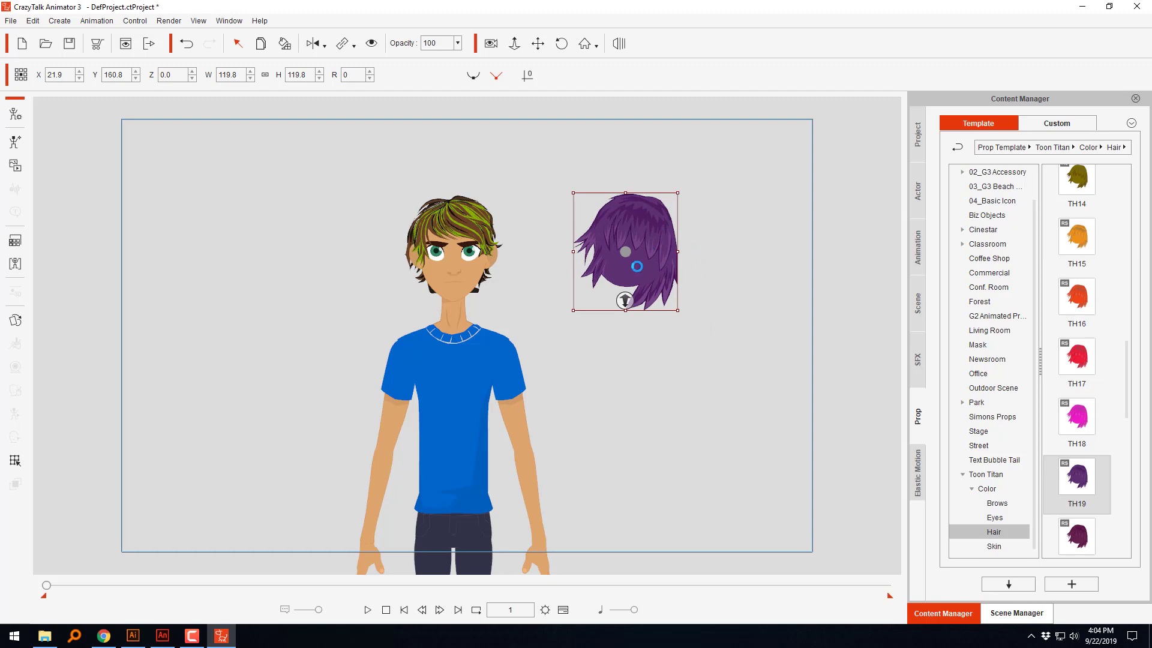
pyautogui.click(288, 45)
pyautogui.click(463, 217)
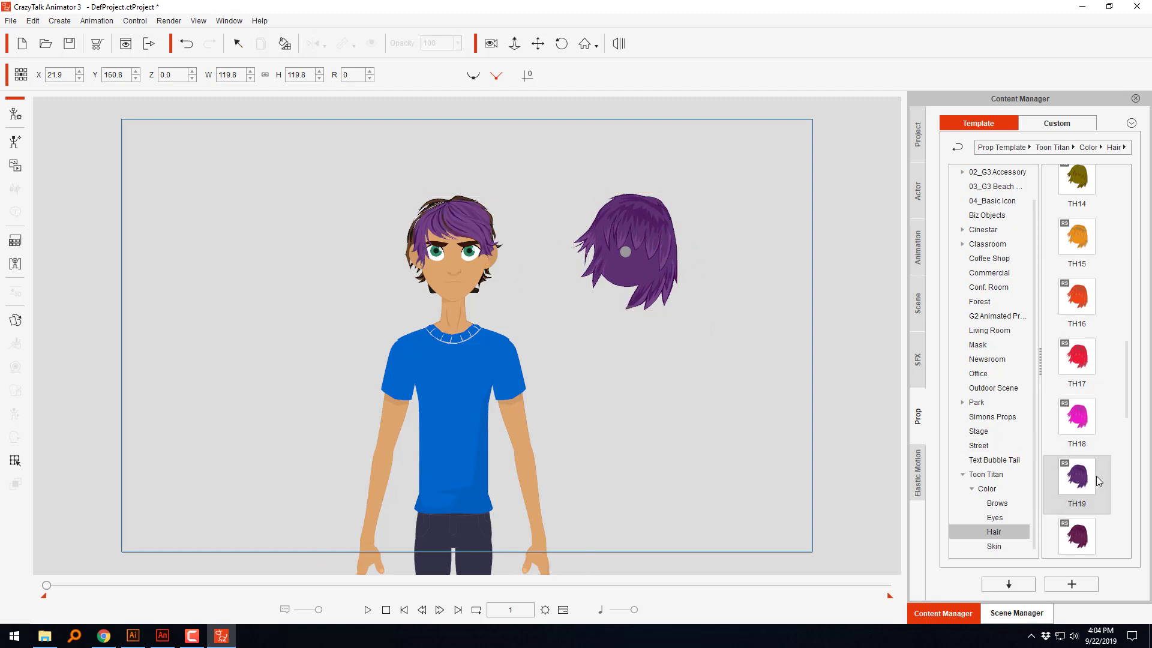
# Step: Add the TH28 hair color prop to the stage beside Kevin and copy its render style onto his hair
pyautogui.scroll(-10, 1095, 476)
pyautogui.moveTo(1083, 431); pyautogui.dragTo(645, 340)
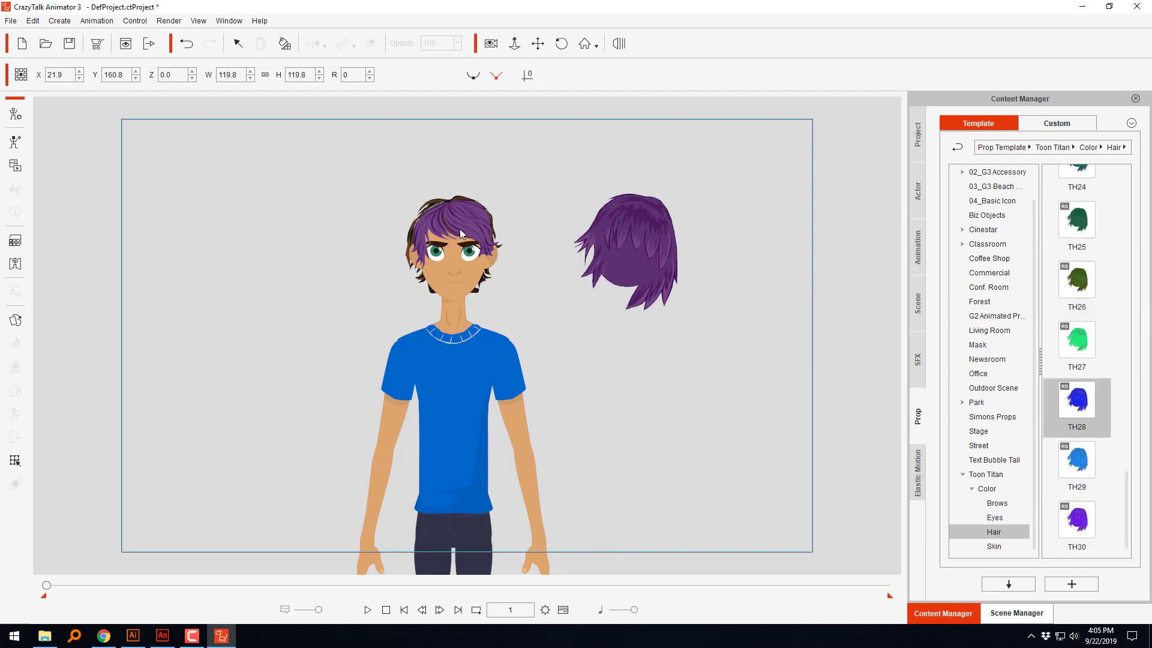
pyautogui.click(286, 45)
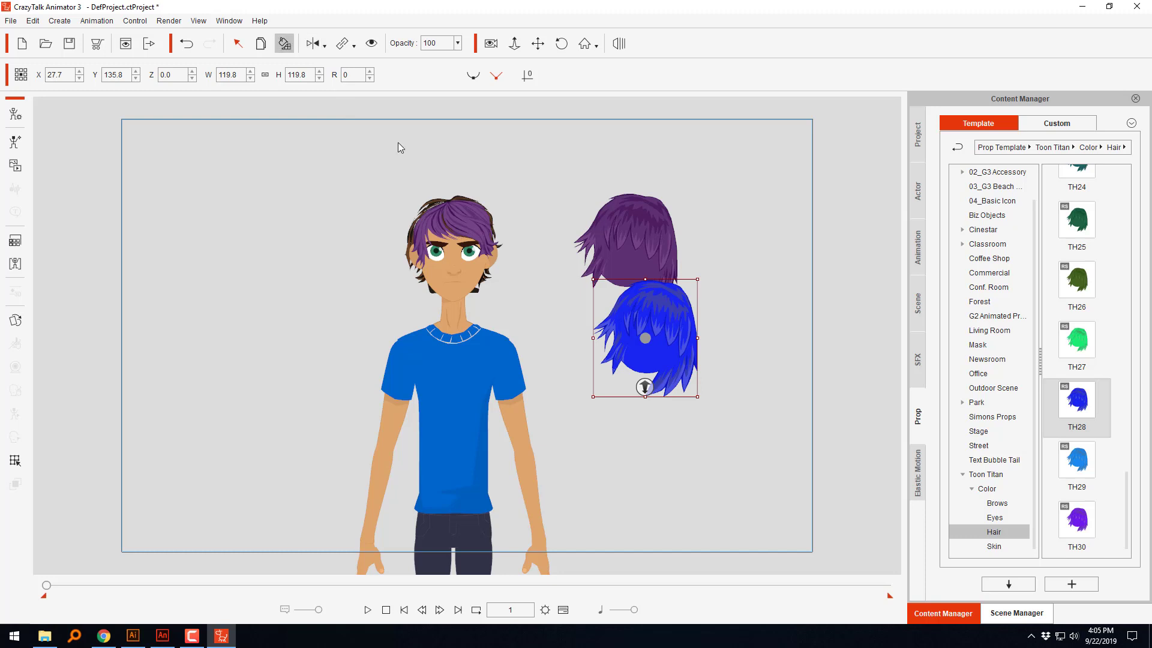
pyautogui.click(510, 276)
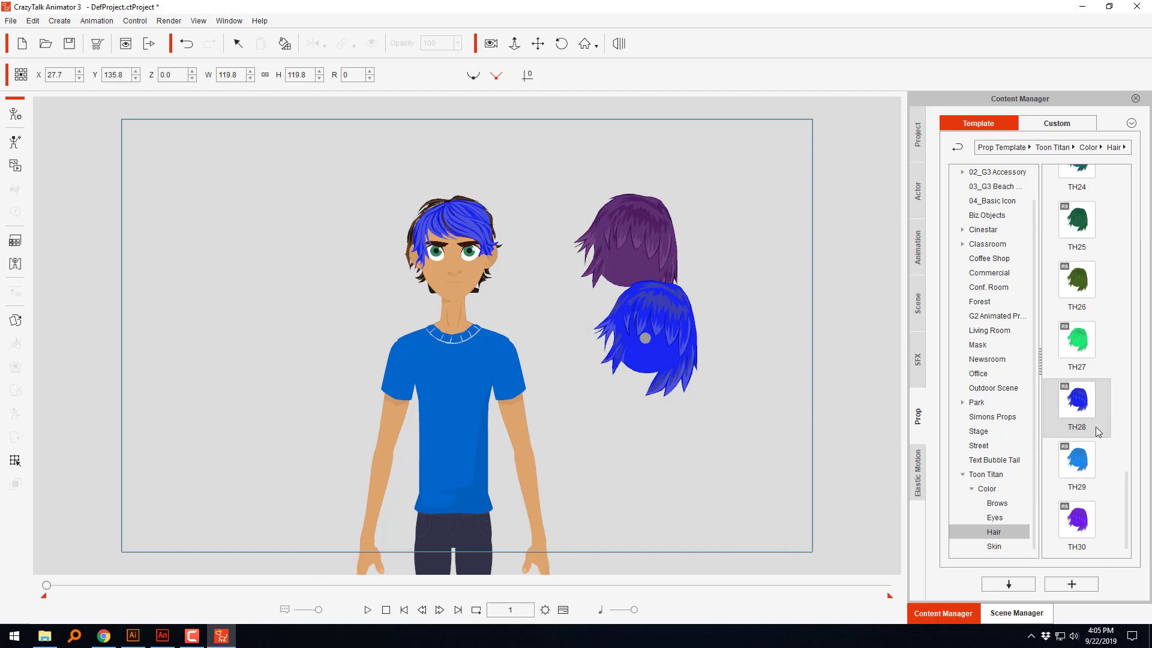
# Step: Place the TH04 hair color prop on Kevin's empty side of the stage and copy its render style onto his hair
pyautogui.scroll(15, 1096, 396)
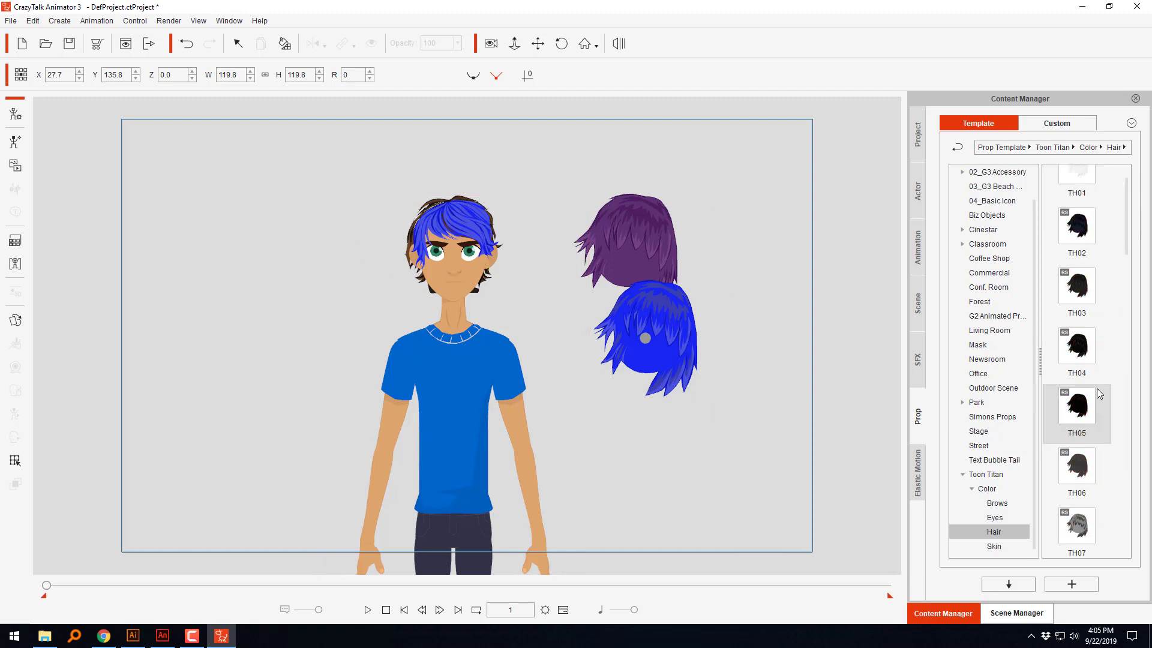
pyautogui.moveTo(1086, 347); pyautogui.dragTo(276, 243)
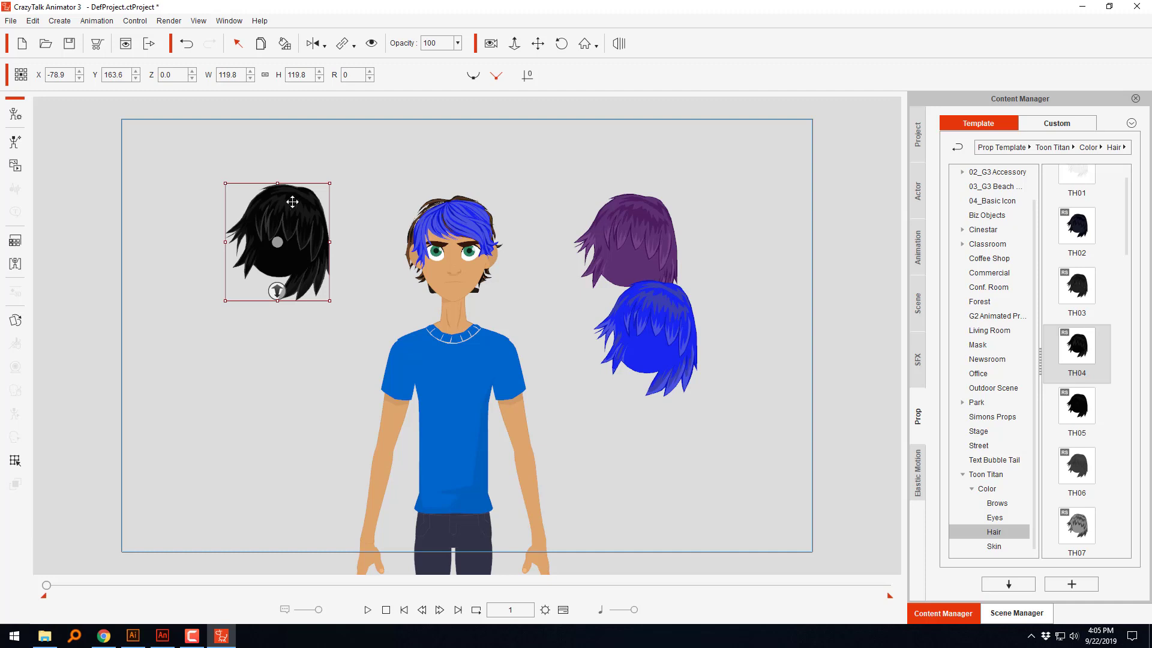
pyautogui.click(284, 45)
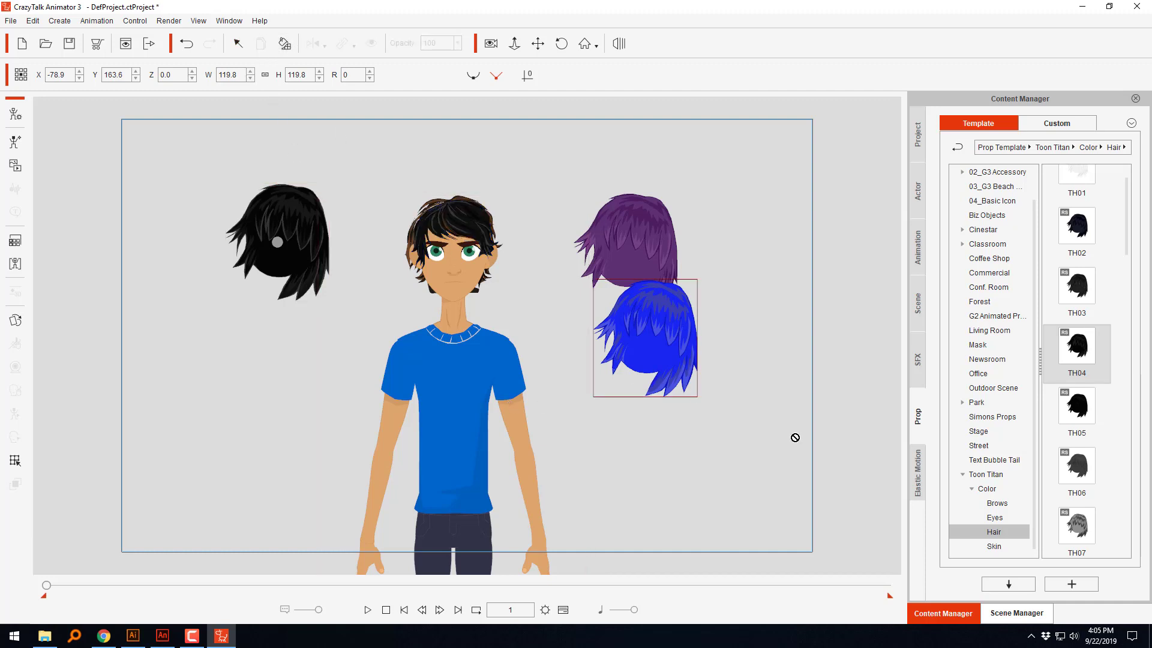
pyautogui.scroll(1, 1093, 394)
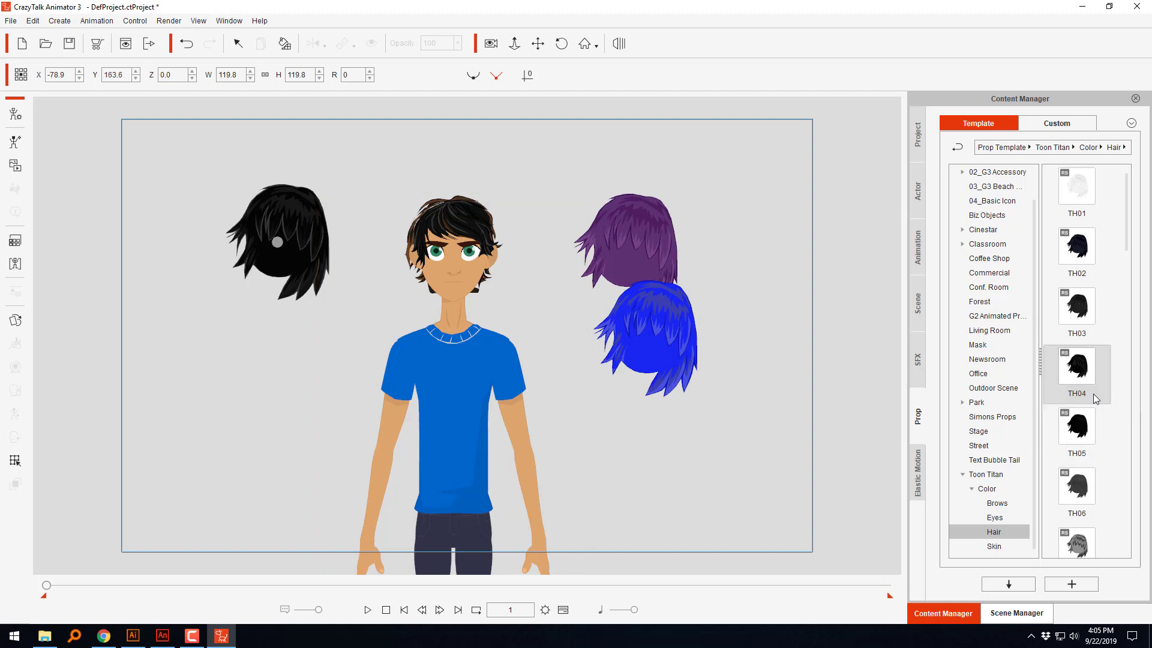